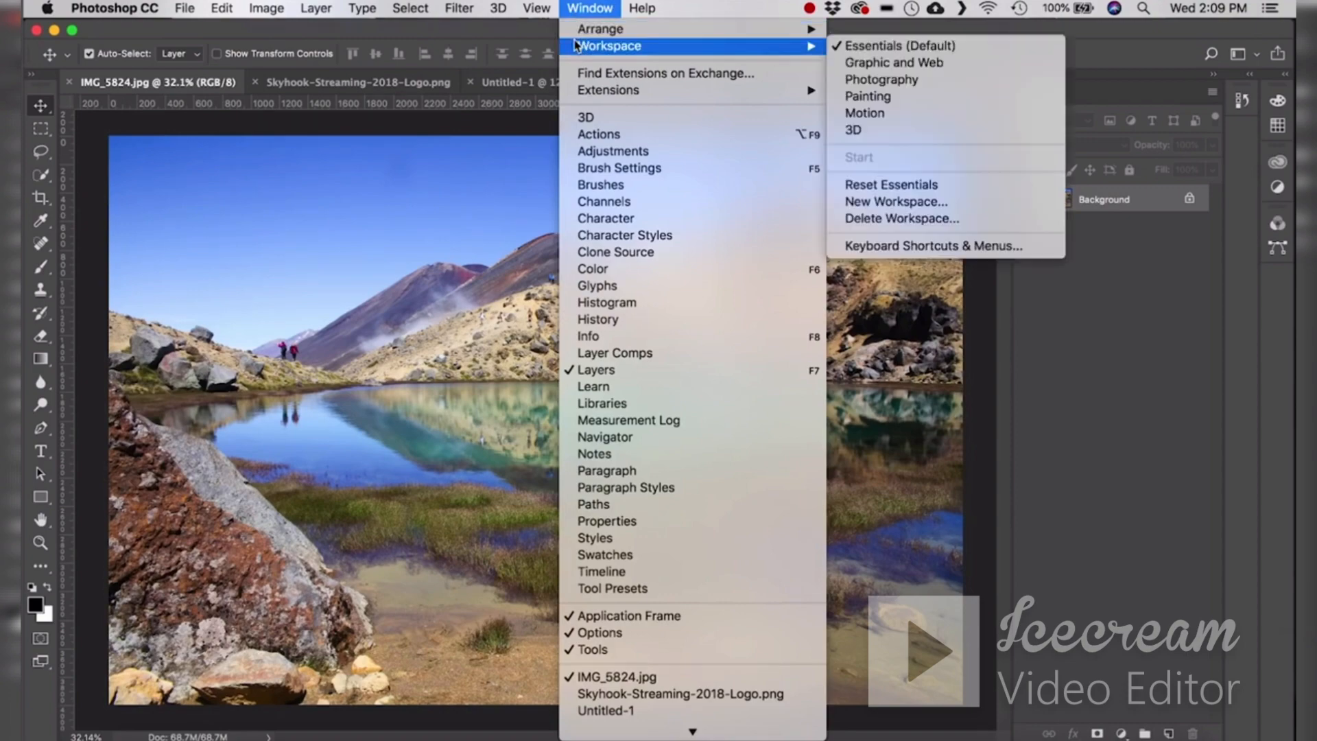
- Reset the Essentials workspace to its default panel arrangement
{"action": "left_click", "coordinate": [997, 46]}
{"action": "left_click", "coordinate": [590, 8]}
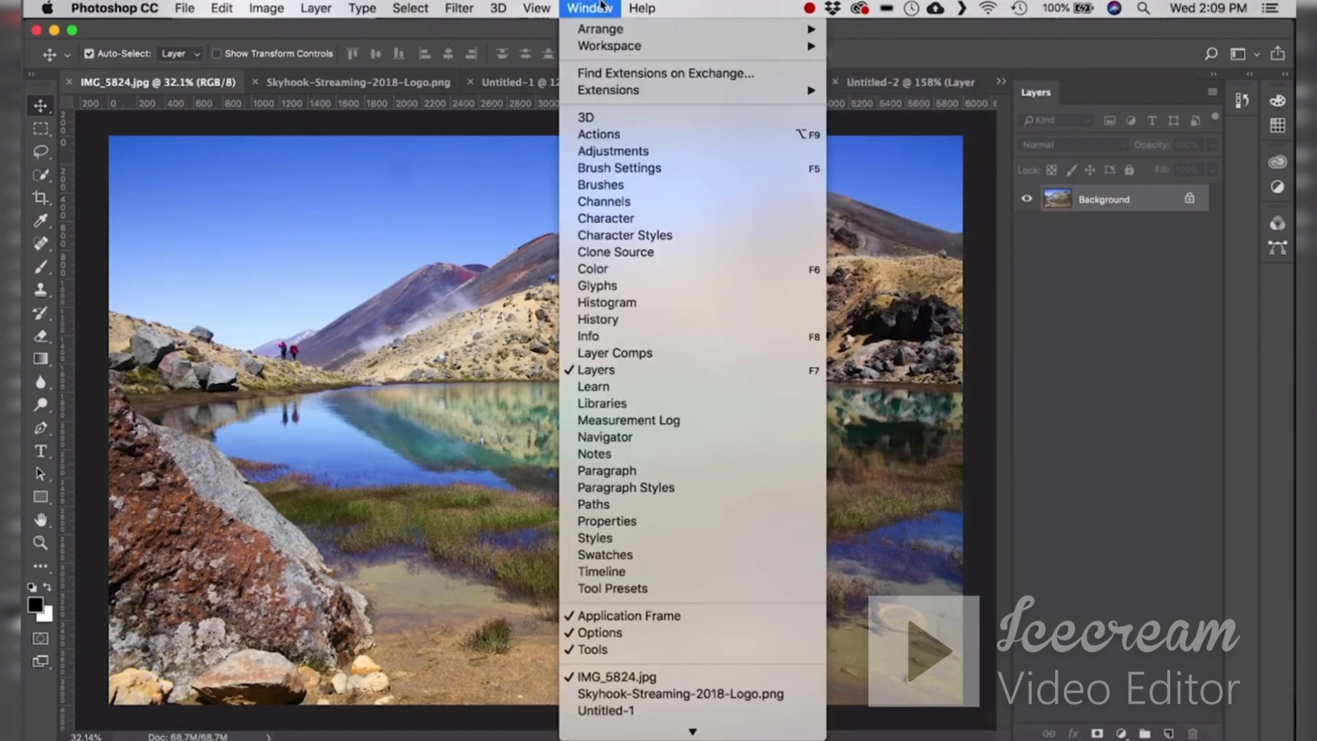
{"action": "mouse_move", "coordinate": [604, 47]}
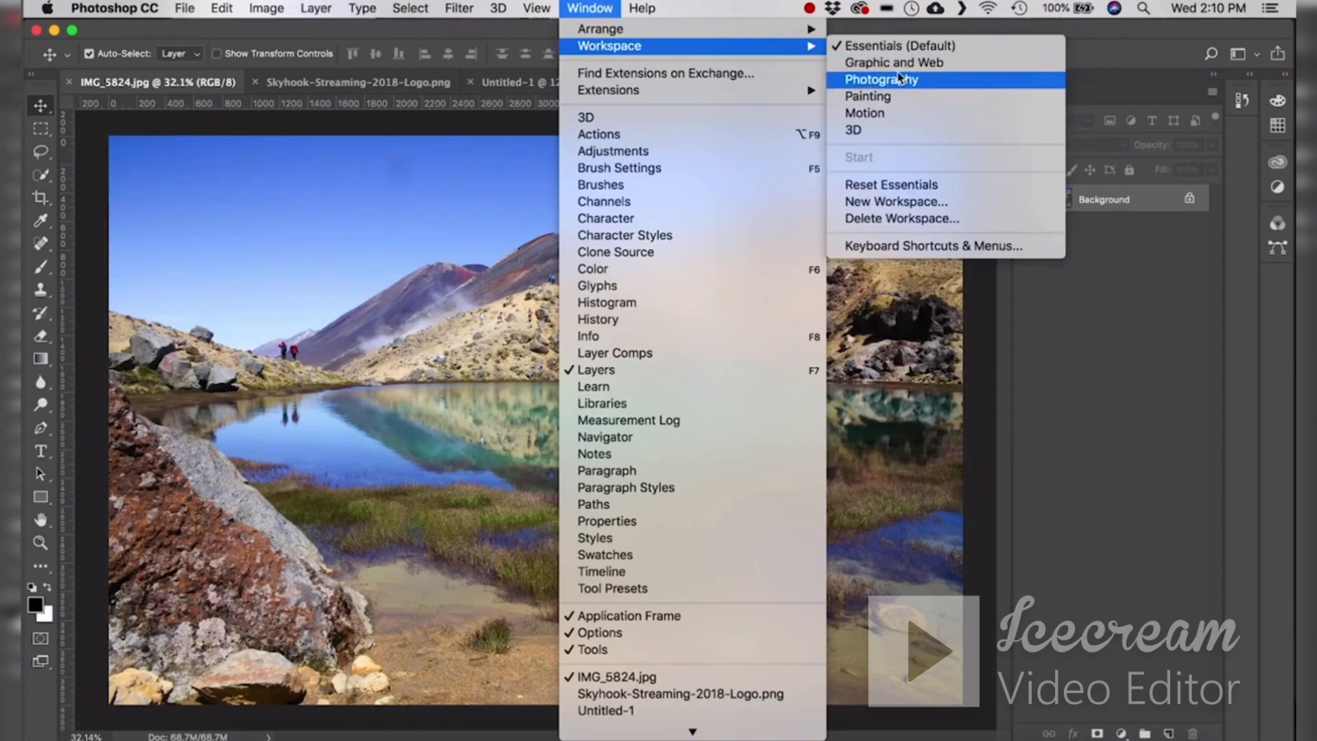
{"action": "left_click", "coordinate": [903, 185]}
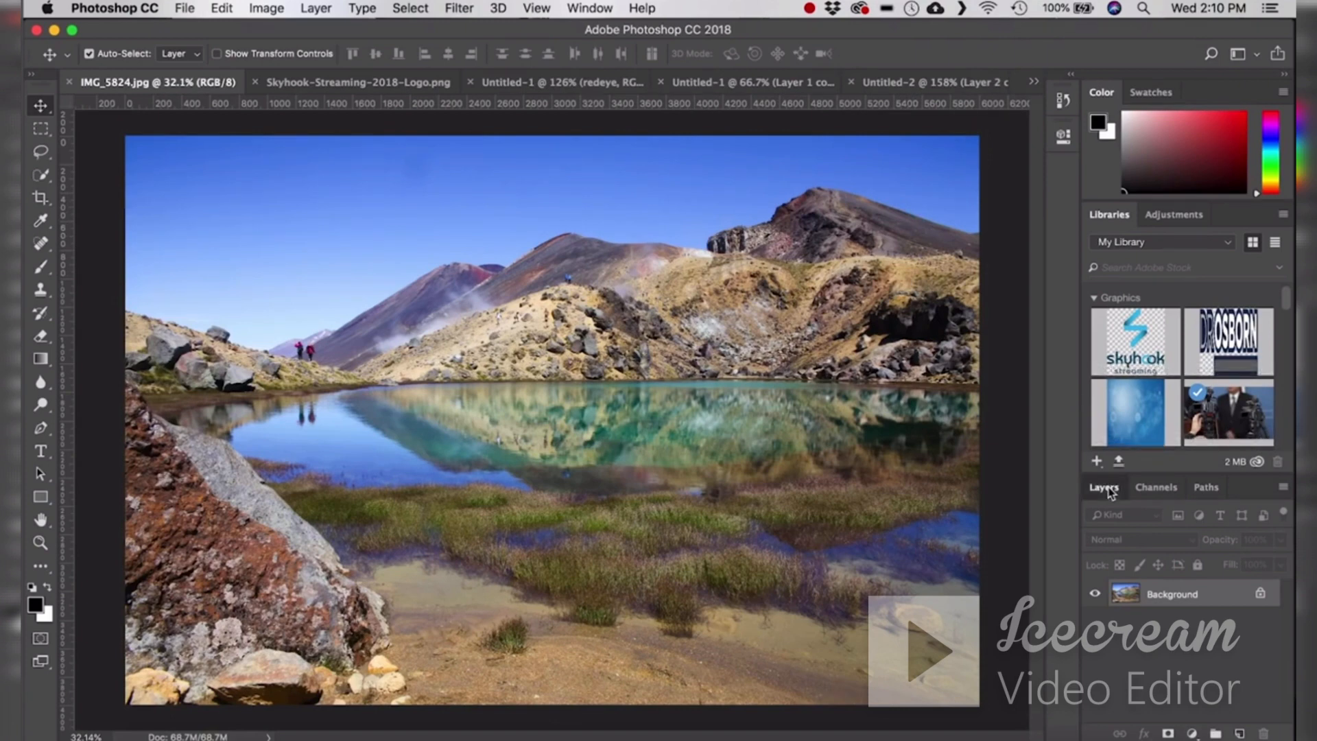
- Dock the Layers panel in its own column and collapse the Color, Libraries and Channels panel column to icons only
{"action": "left_click_drag", "start_coordinate": [1109, 492], "coordinate": [1034, 285]}
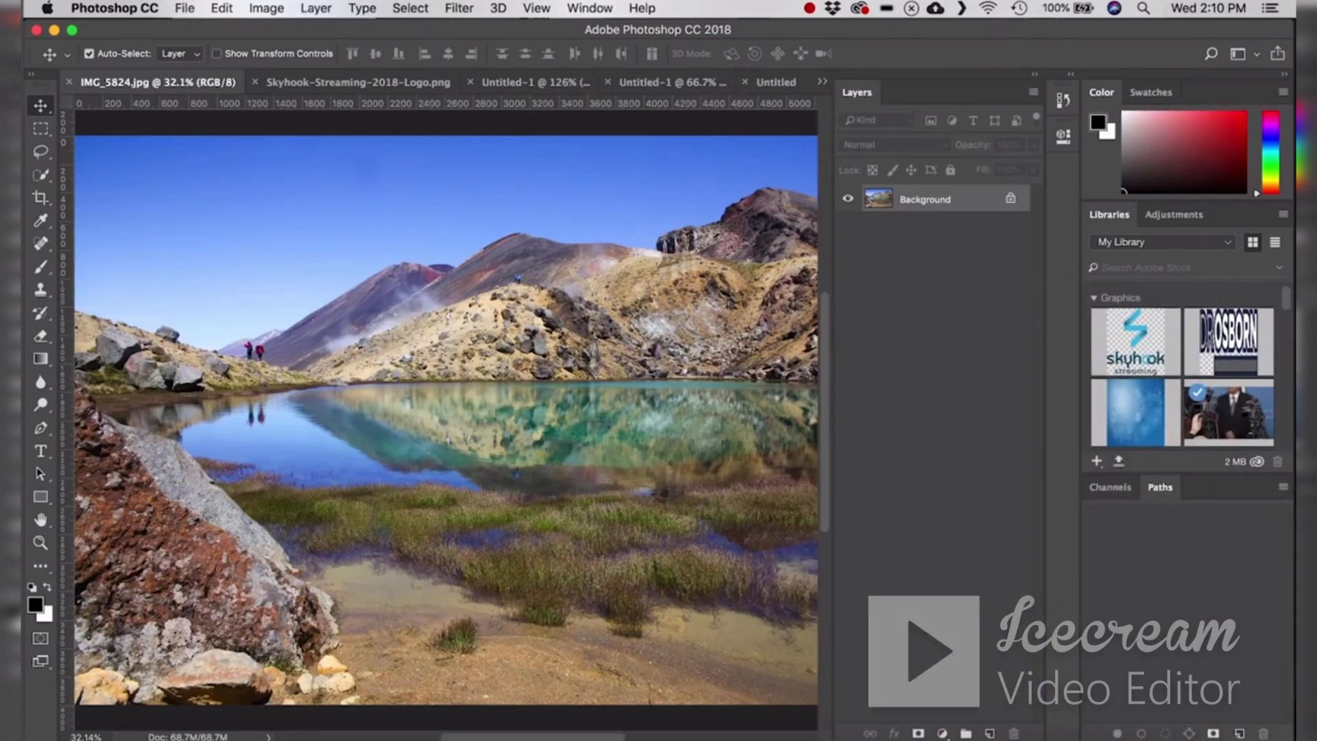
{"action": "left_click", "coordinate": [1283, 74]}
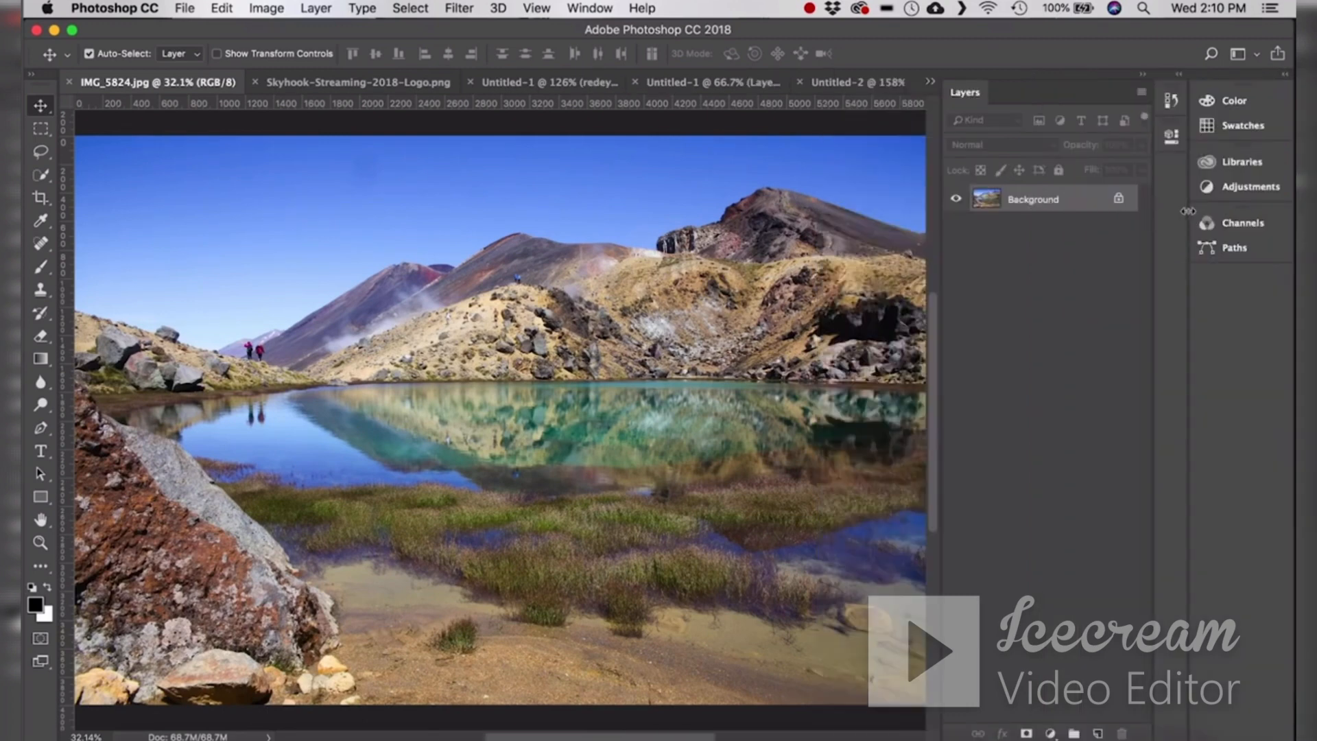
{"action": "left_click_drag", "start_coordinate": [1191, 214], "coordinate": [1292, 214]}
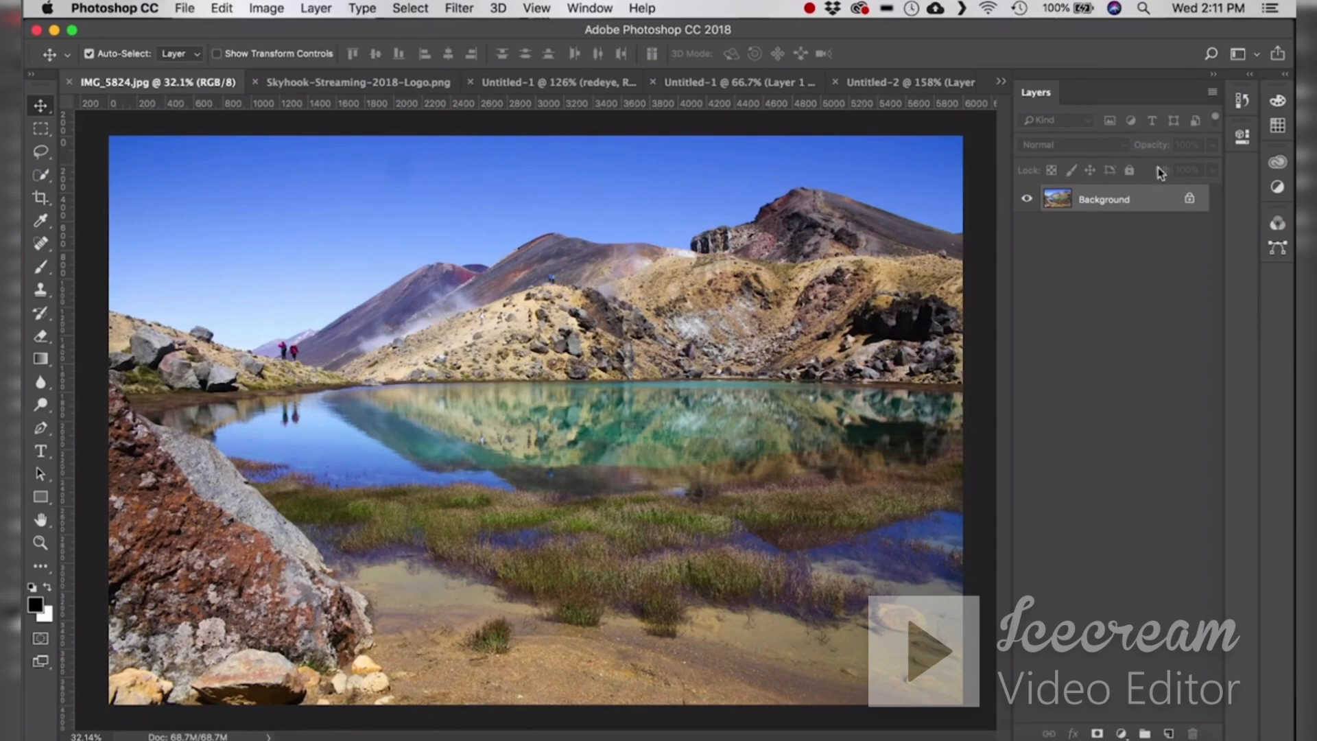
- Unlock the Background layer of IMG_5824.jpg to turn it into a regular layer
{"action": "left_click", "coordinate": [1189, 200]}
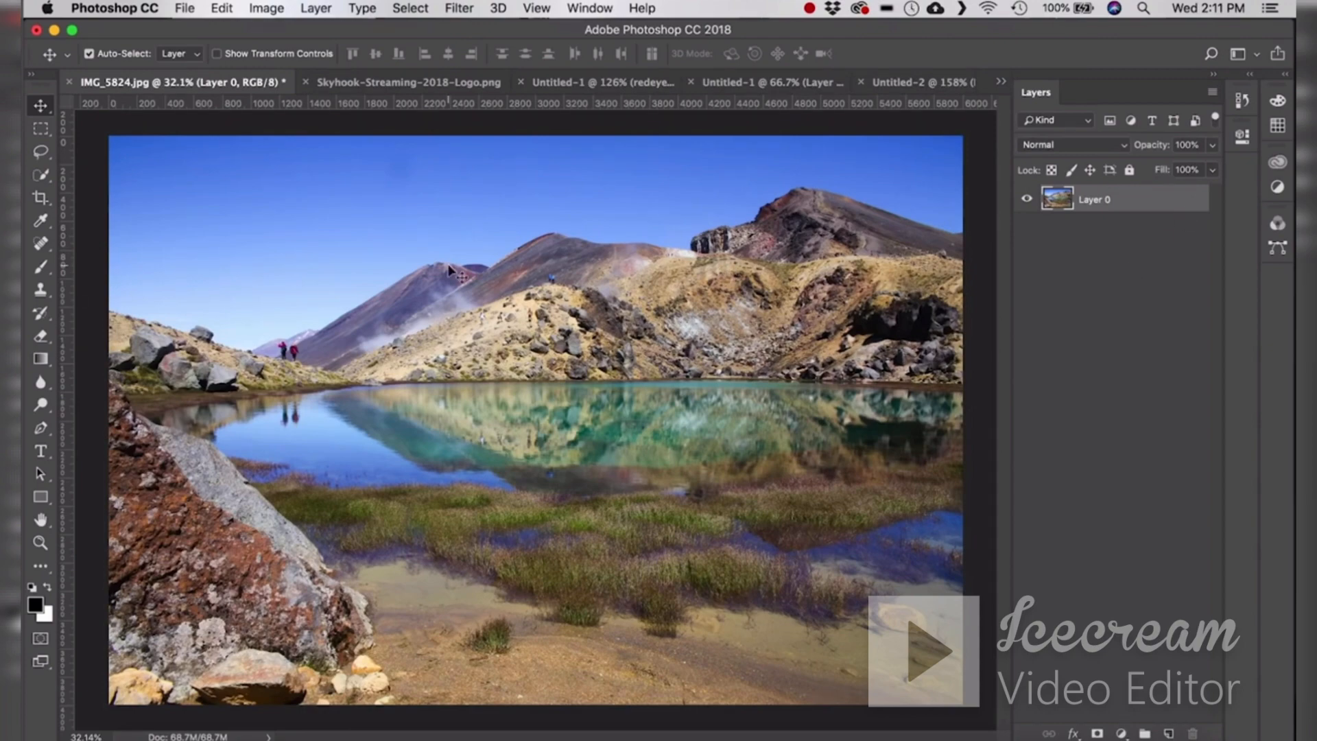
{"action": "mouse_move", "coordinate": [451, 272]}
{"action": "left_mouse_down"}
{"action": "mouse_move", "coordinate": [532, 334]}
{"action": "mouse_move", "coordinate": [424, 269]}
{"action": "mouse_move", "coordinate": [433, 399]}
{"action": "mouse_move", "coordinate": [409, 284]}
{"action": "mouse_move", "coordinate": [511, 237]}
{"action": "mouse_move", "coordinate": [535, 316]}
{"action": "mouse_move", "coordinate": [447, 274]}
{"action": "left_mouse_up"}
- Draw an artboard of about 3913 x 2432 px over the photo with the Artboard Tool
{"action": "right_click", "coordinate": [41, 105]}
{"action": "left_click", "coordinate": [152, 121]}
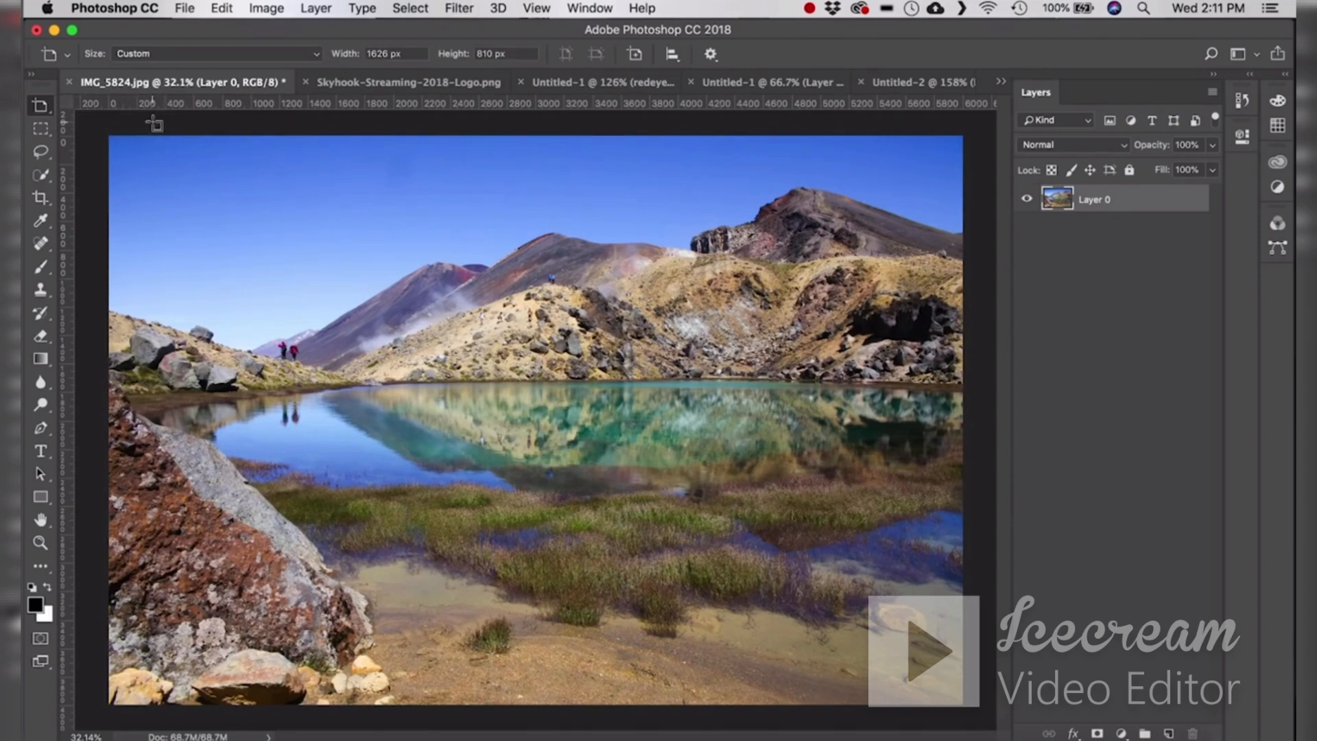
{"action": "right_click", "coordinate": [51, 112]}
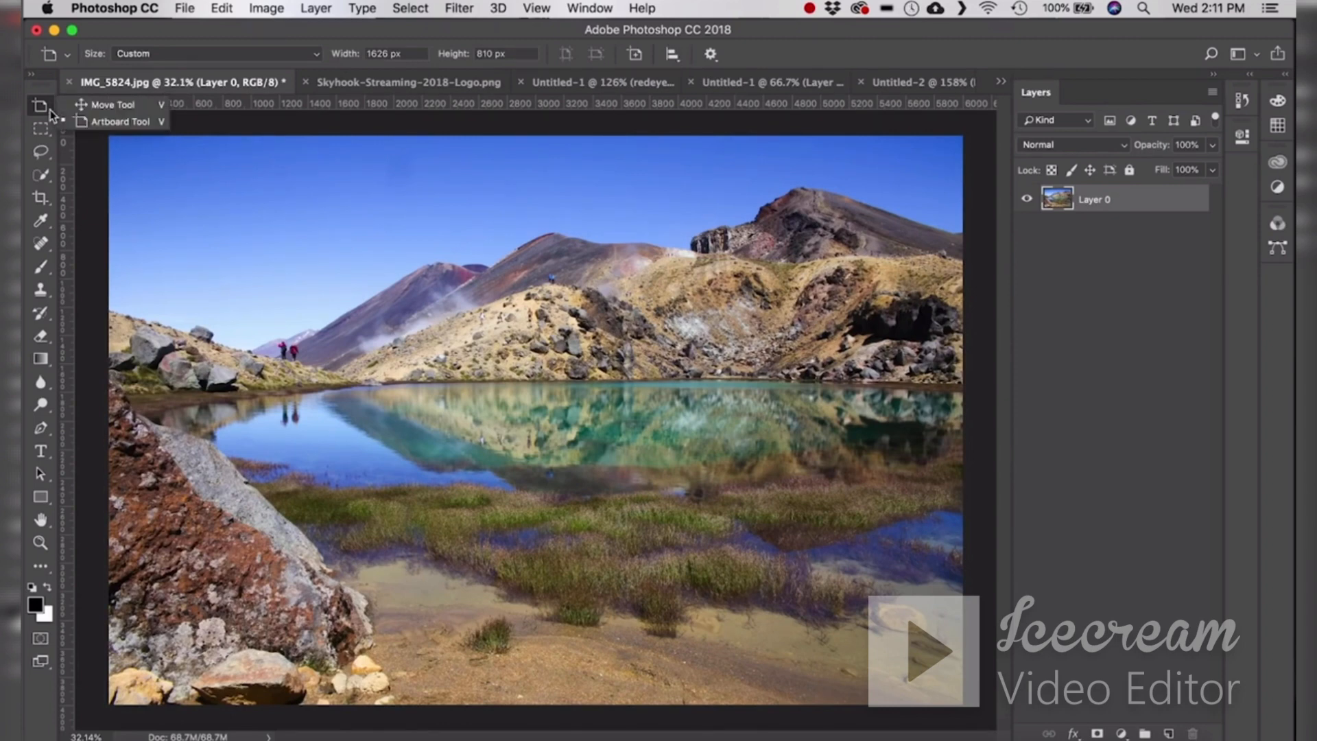
{"action": "left_click", "coordinate": [132, 125]}
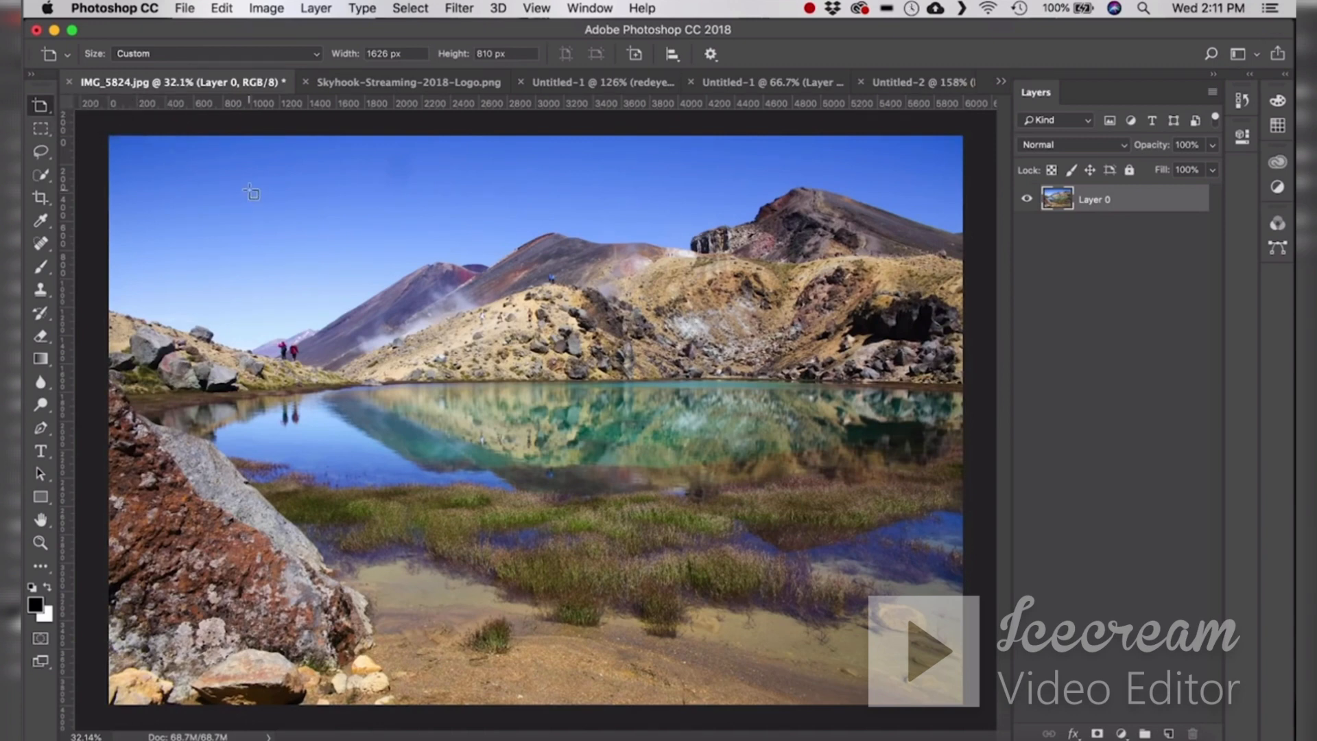
{"action": "left_click_drag", "start_coordinate": [248, 193], "coordinate": [833, 558]}
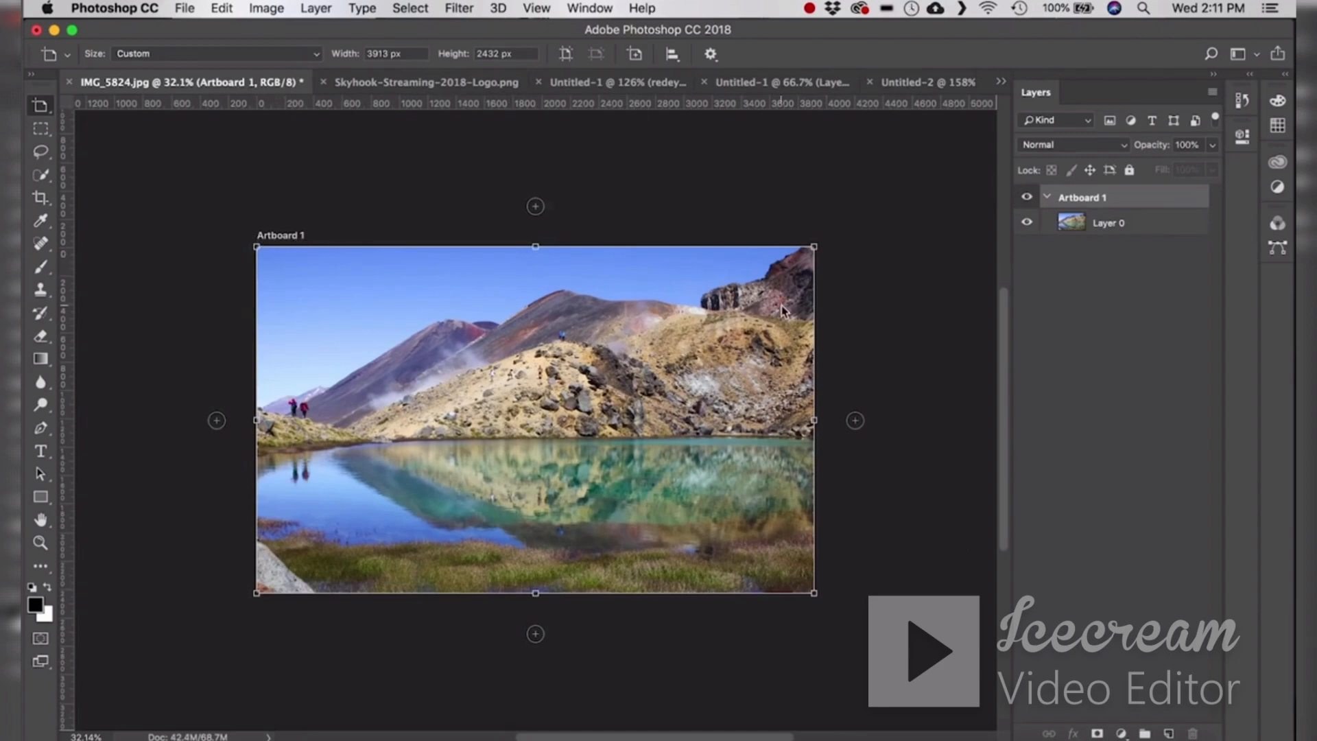
- Add five more artboards around the photo's artboard: one to its right, one above that, two leftward along the upper row, and one below the last
{"action": "left_click", "coordinate": [856, 419]}
{"action": "left_click", "coordinate": [536, 207]}
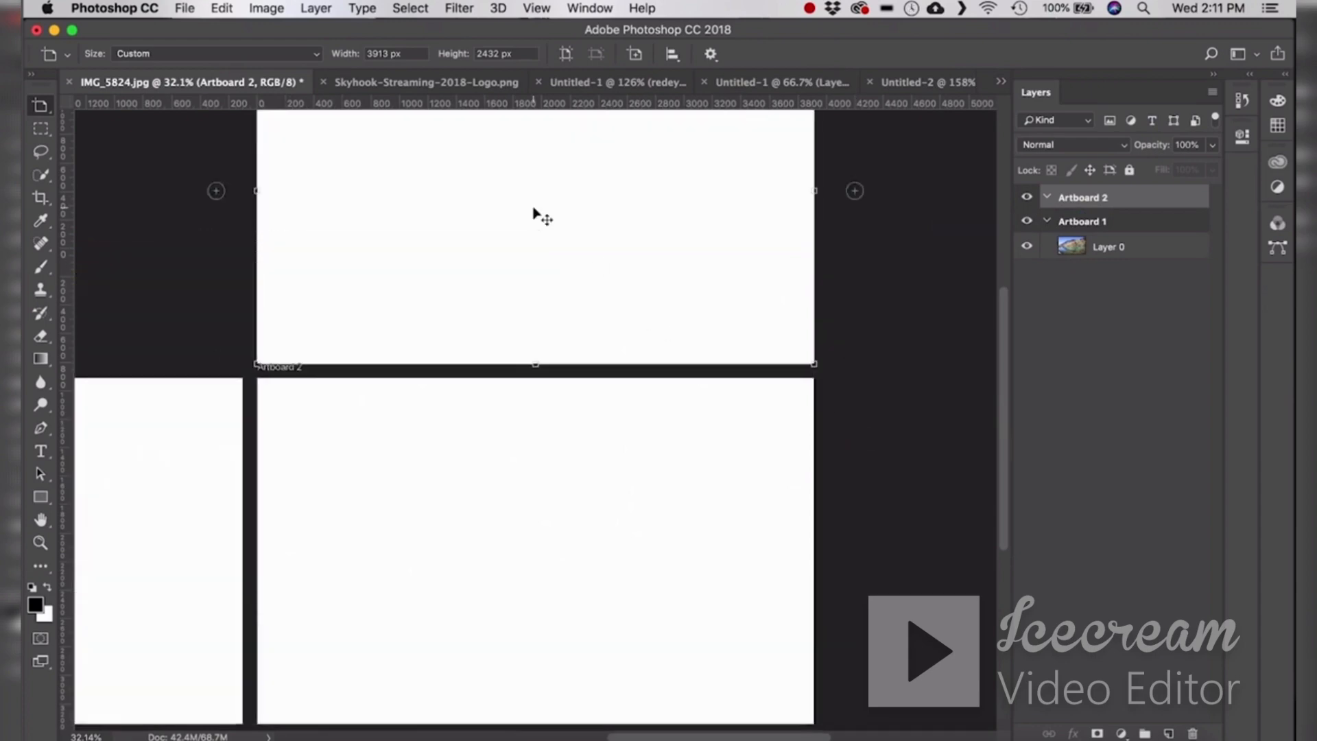
{"action": "left_click", "coordinate": [215, 421]}
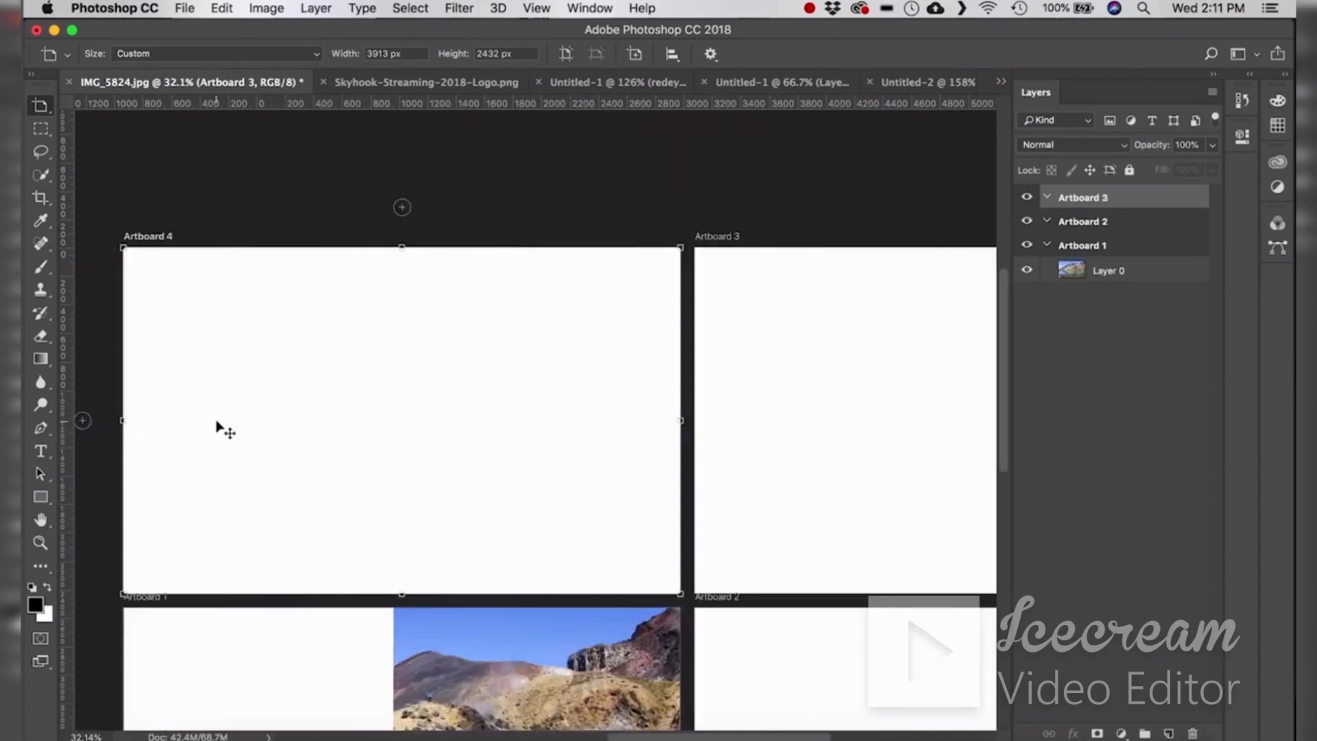
{"action": "left_click", "coordinate": [216, 421]}
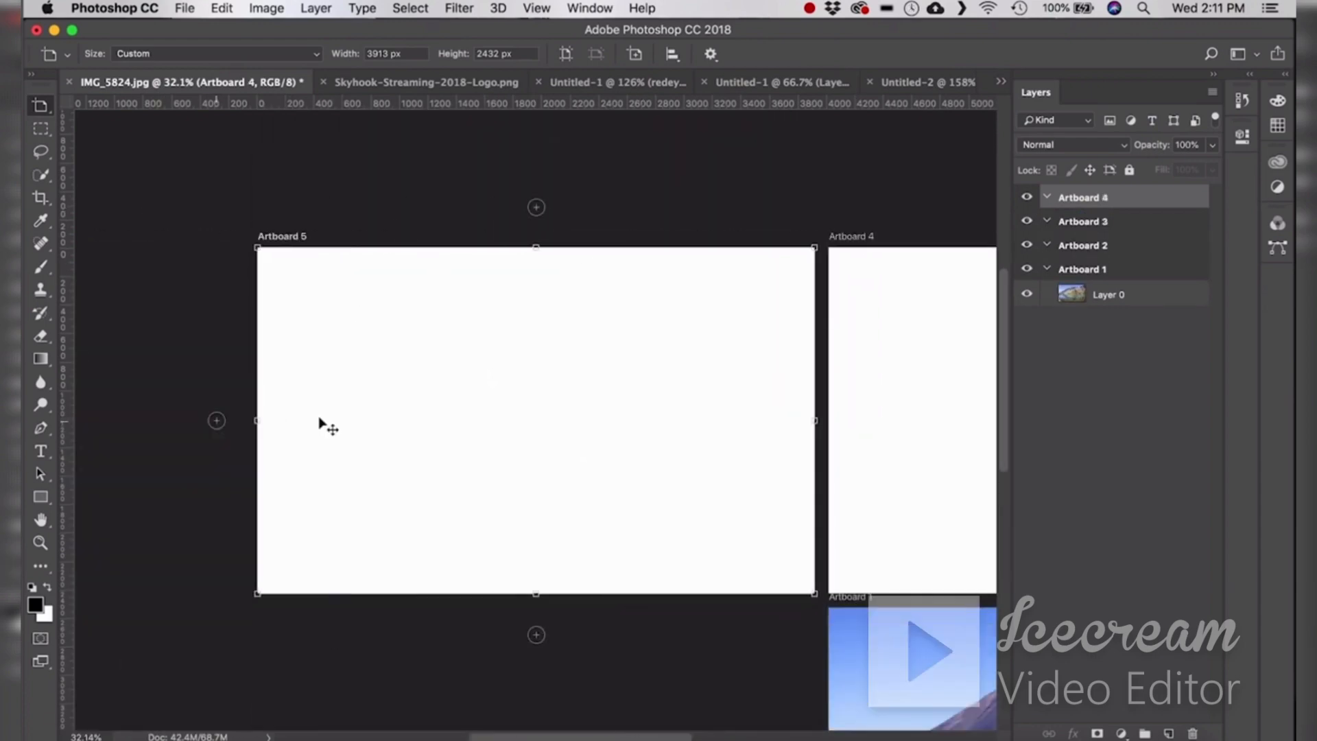
{"action": "left_click", "coordinate": [536, 635]}
{"action": "scroll", "coordinate": [713, 537], "scroll_direction": "down", "scroll_amount": 5}
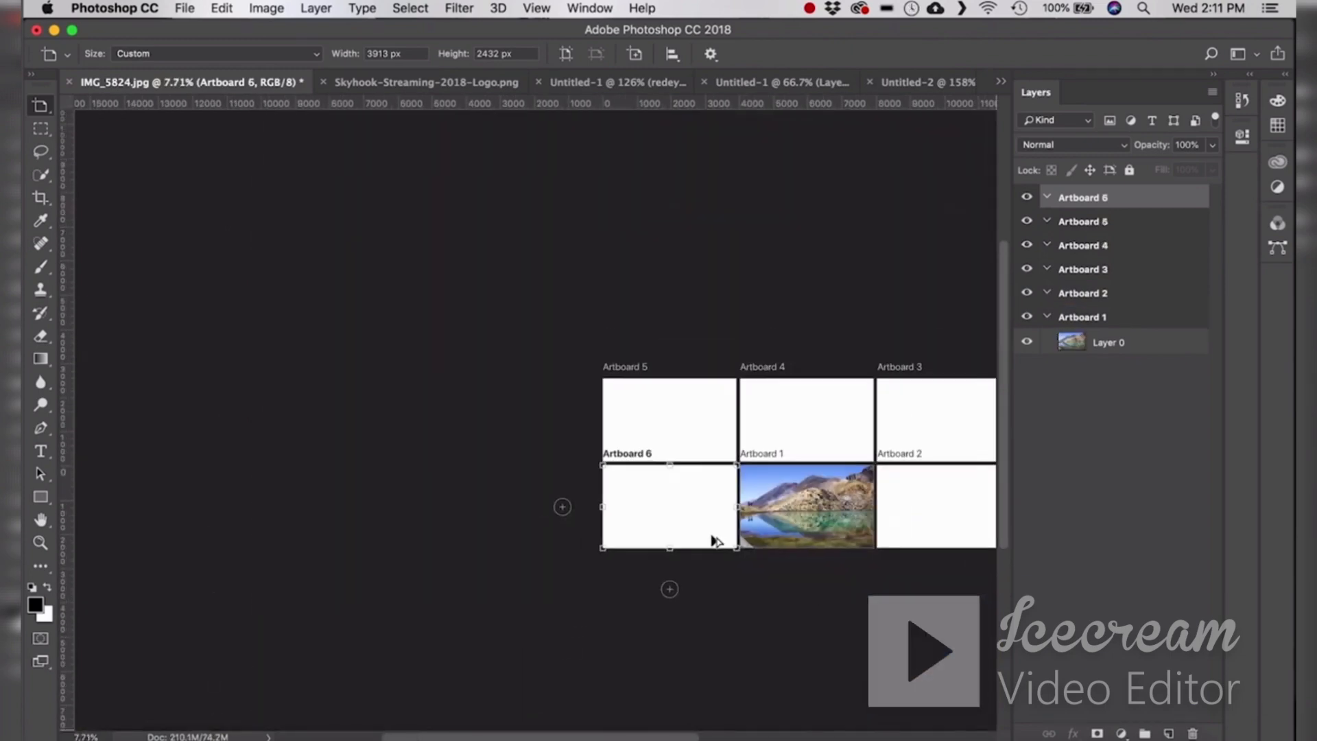
{"action": "left_click_drag", "start_coordinate": [875, 483], "coordinate": [642, 406]}
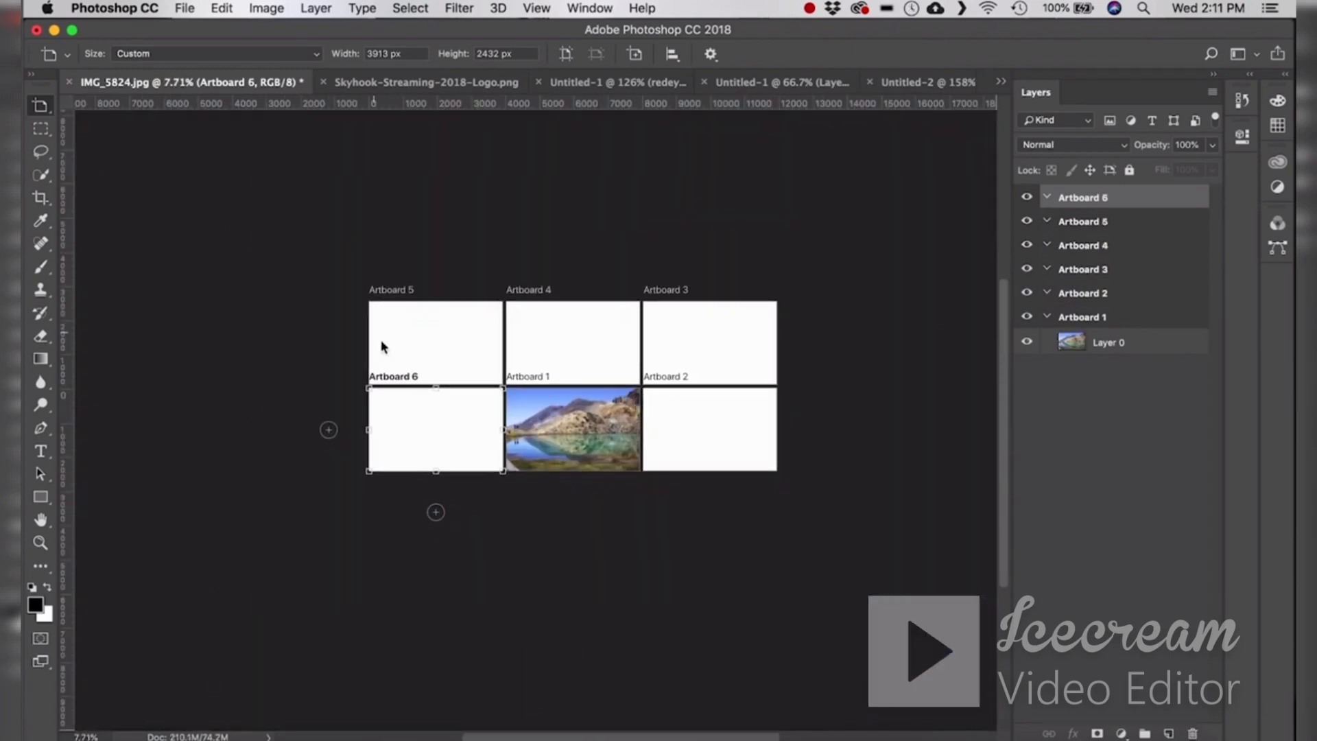
{"action": "scroll", "coordinate": [487, 343], "scroll_direction": "up", "scroll_amount": 4}
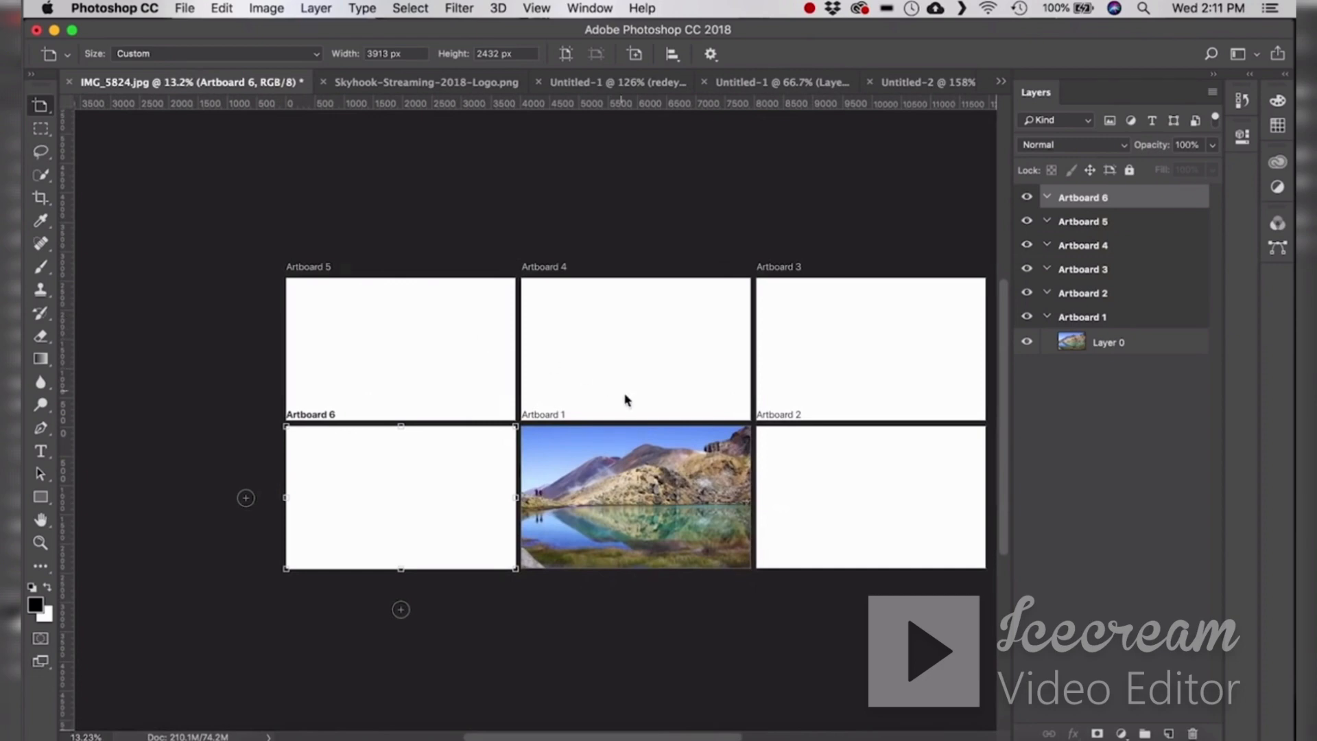
{"action": "left_click_drag", "start_coordinate": [625, 399], "coordinate": [528, 367]}
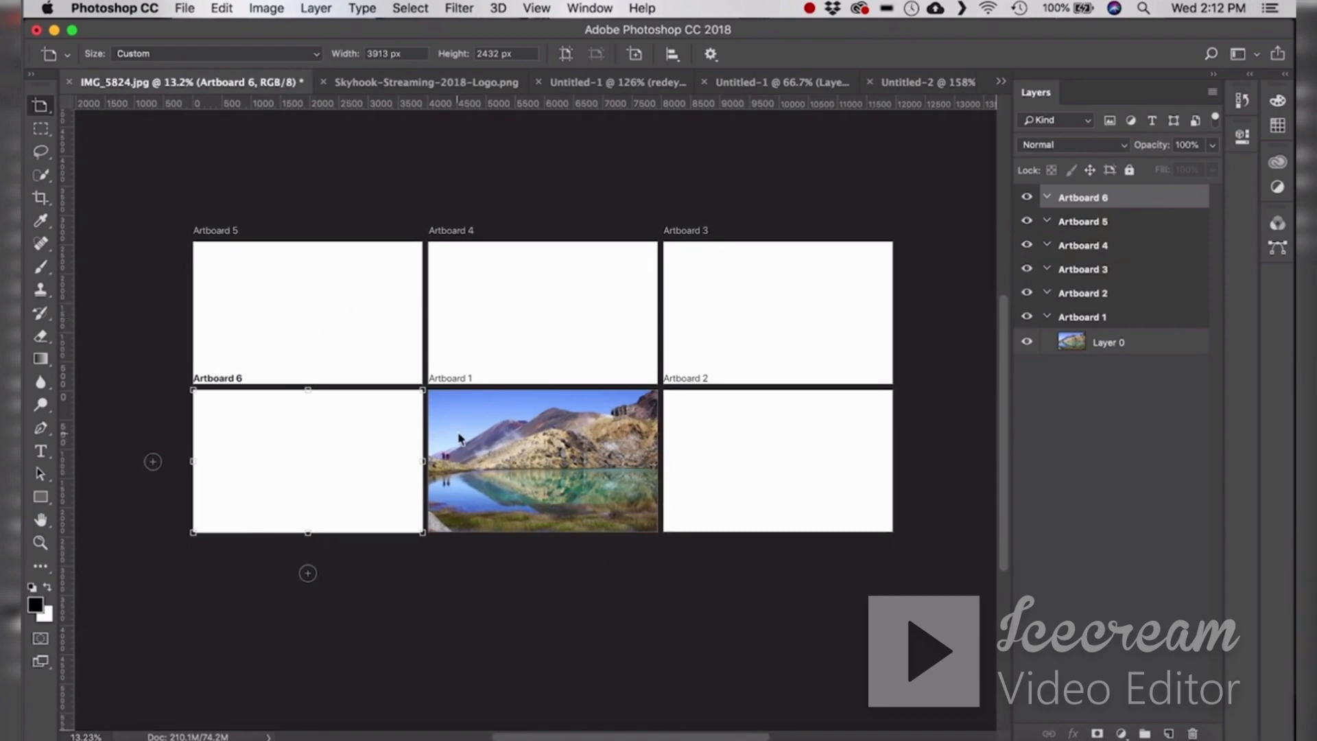
- Delete the five empty artboards and remove the remaining artboard from around the photo
{"action": "key", "text": "Delete"}
{"action": "key", "text": "Delete"}
{"action": "key", "text": "Delete"}
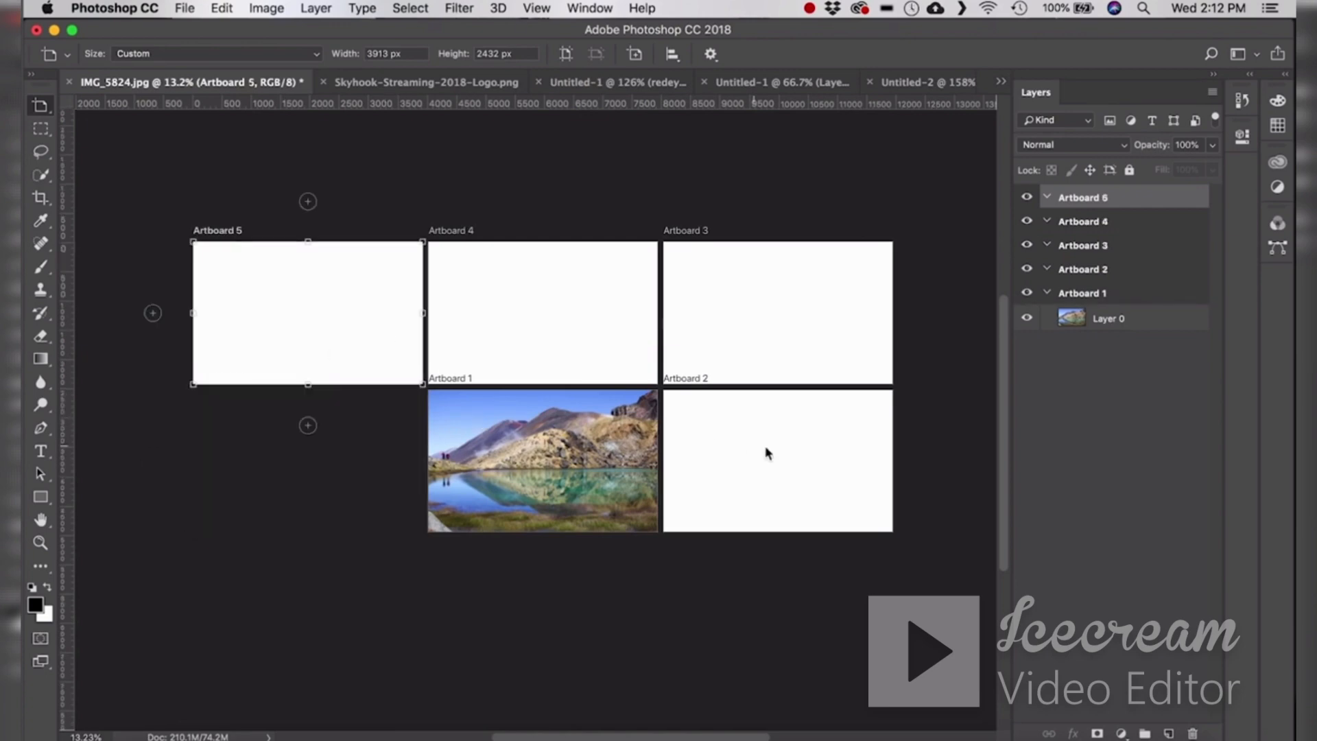
{"action": "key", "text": "Delete"}
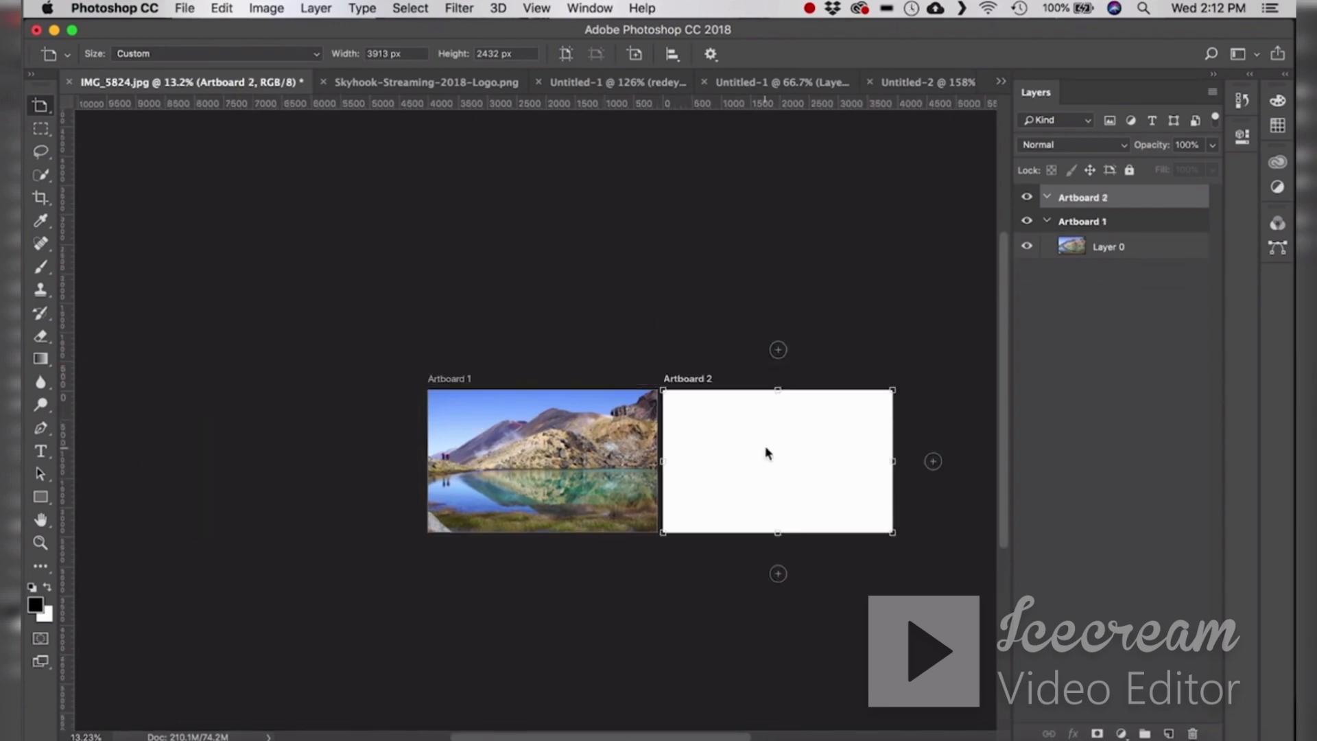
{"action": "key", "text": "Delete"}
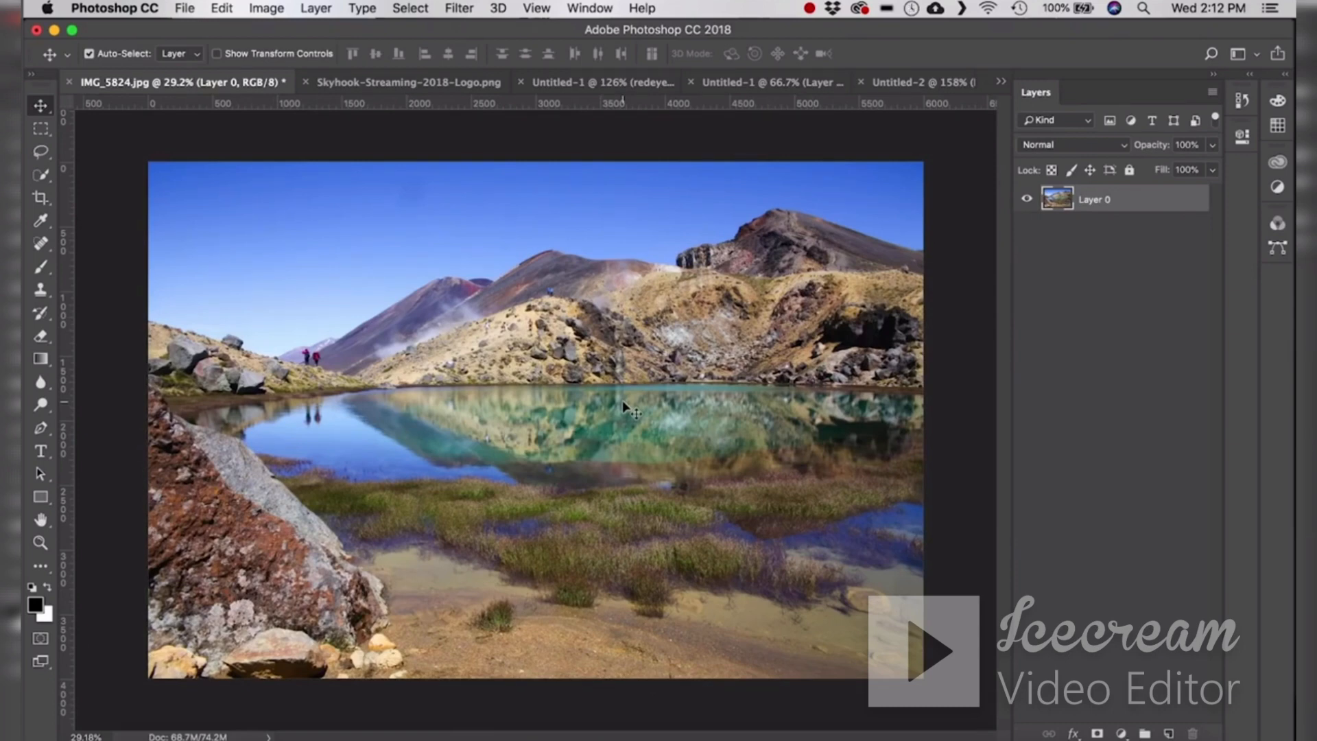
- Select a rectangular area covering the hikers, mountain and part of the lake, and turn it into a new layer with Layer Via Cut
{"action": "left_click", "coordinate": [40, 129]}
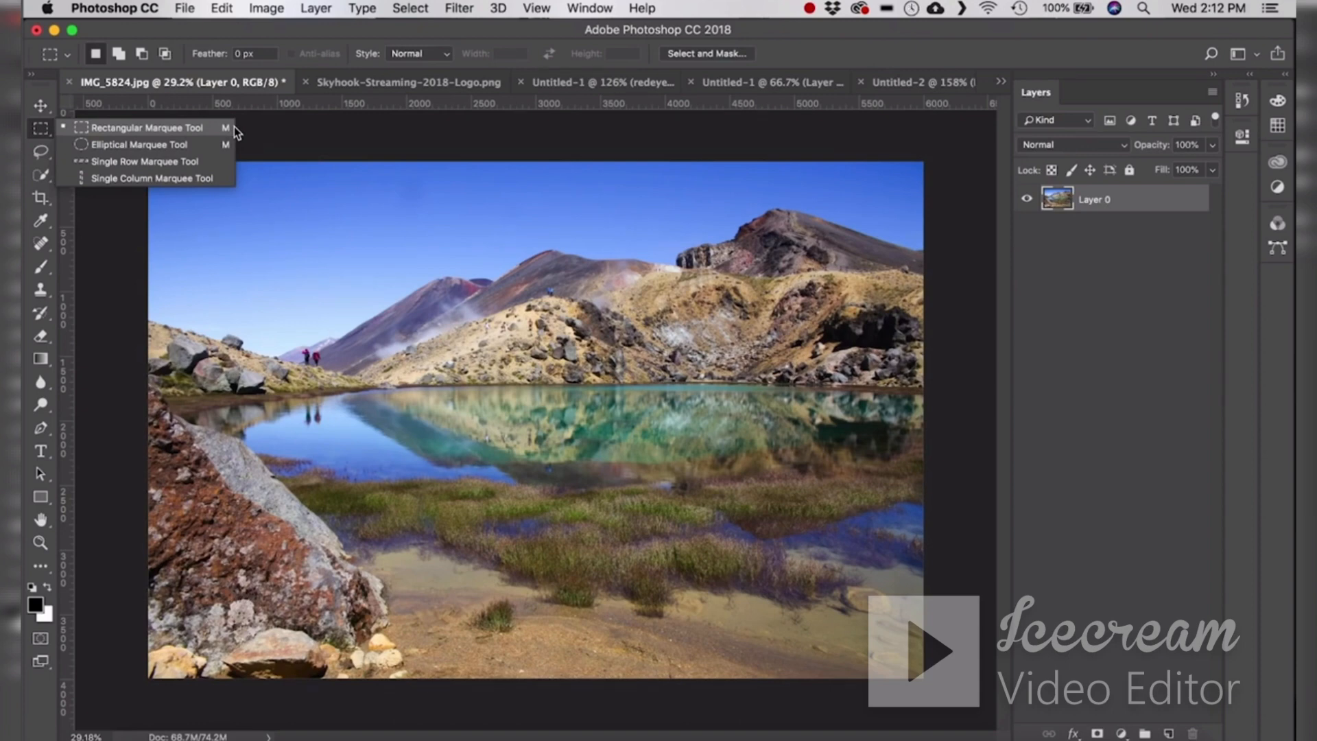
{"action": "left_click", "coordinate": [322, 261]}
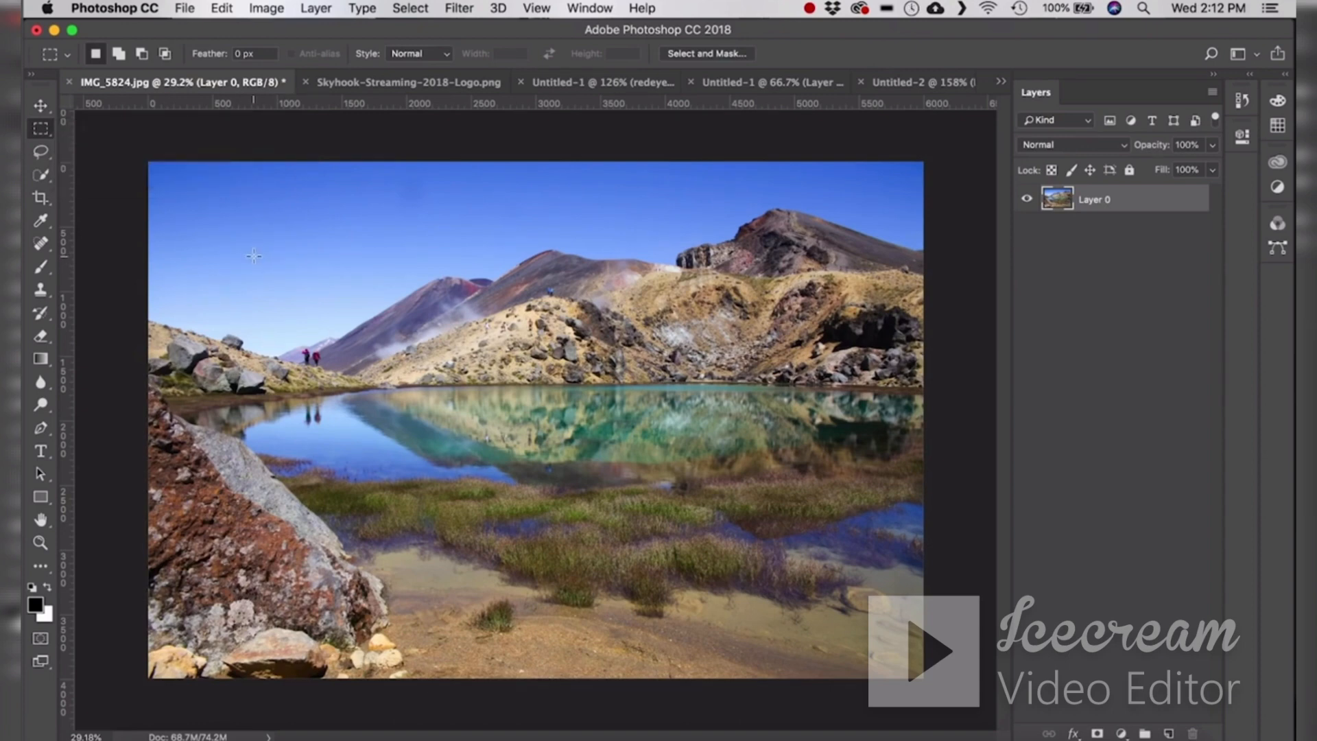
{"action": "left_click_drag", "start_coordinate": [209, 245], "coordinate": [528, 447]}
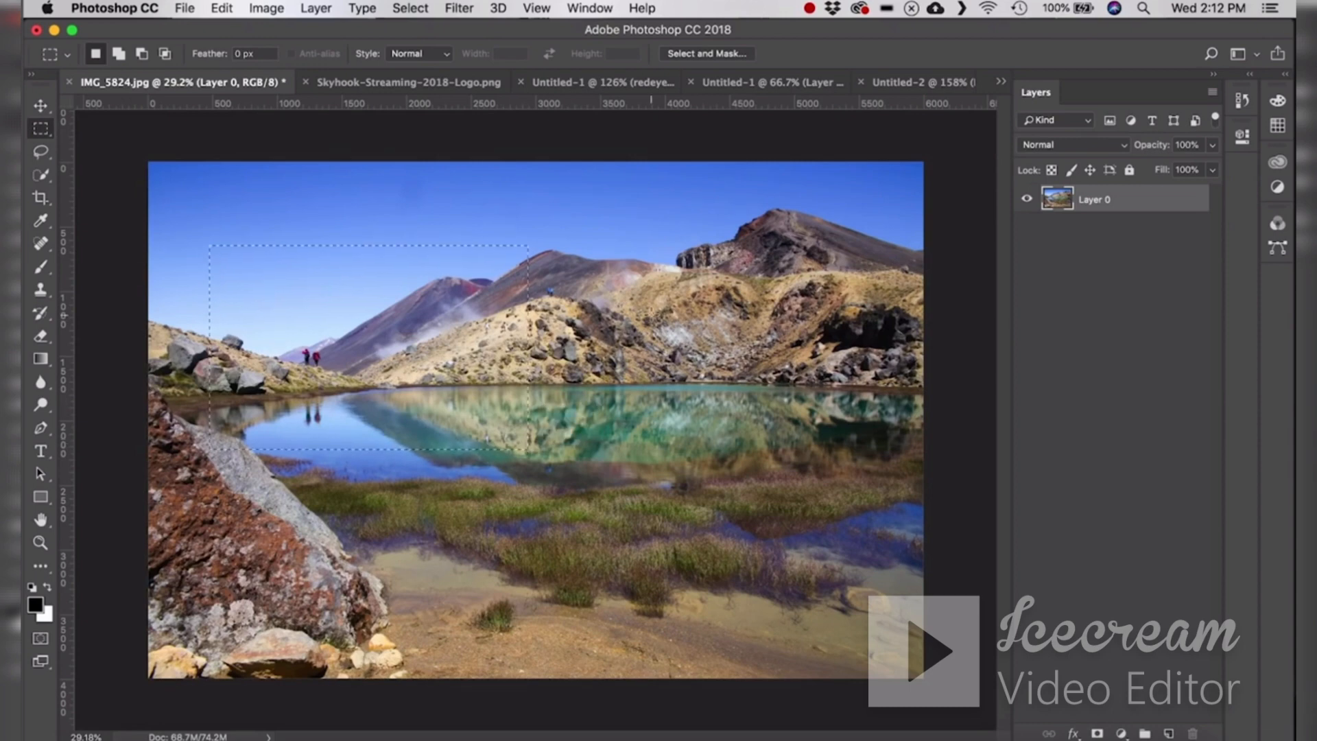
{"action": "right_click", "coordinate": [405, 325]}
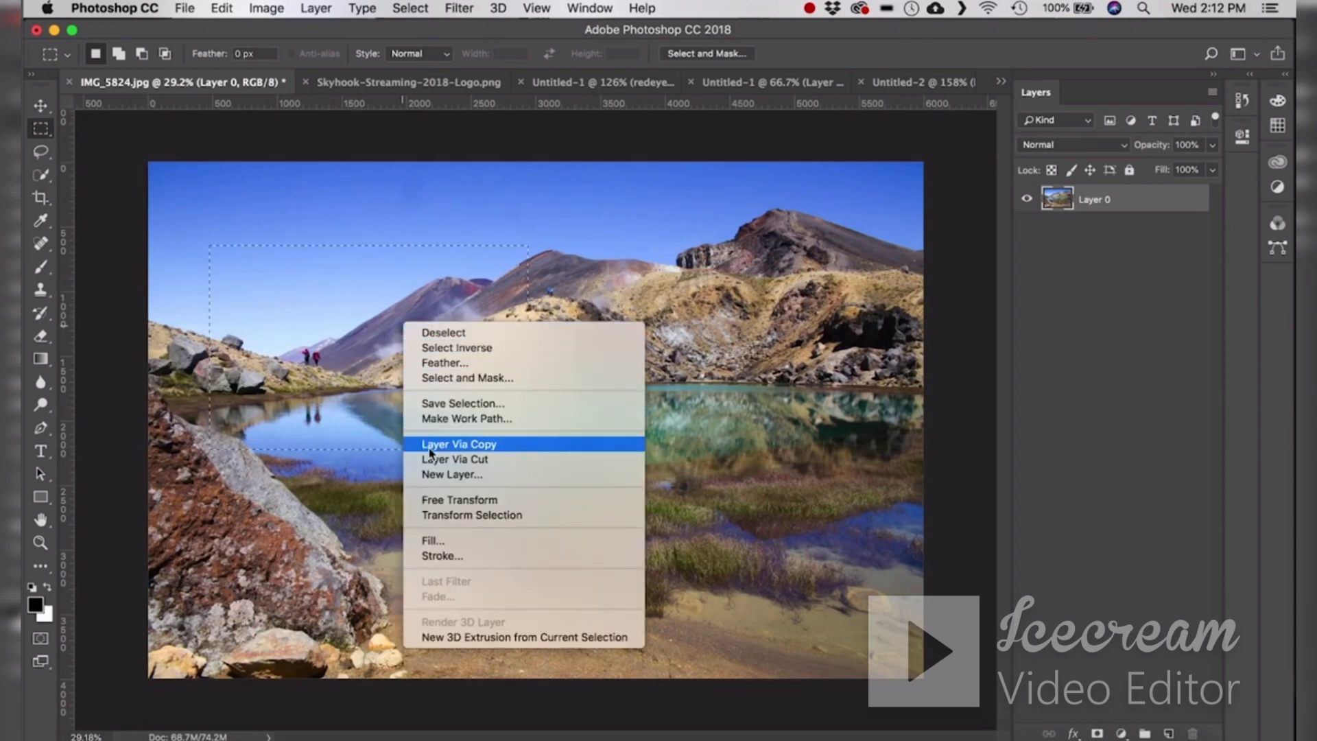
{"action": "left_click", "coordinate": [529, 467]}
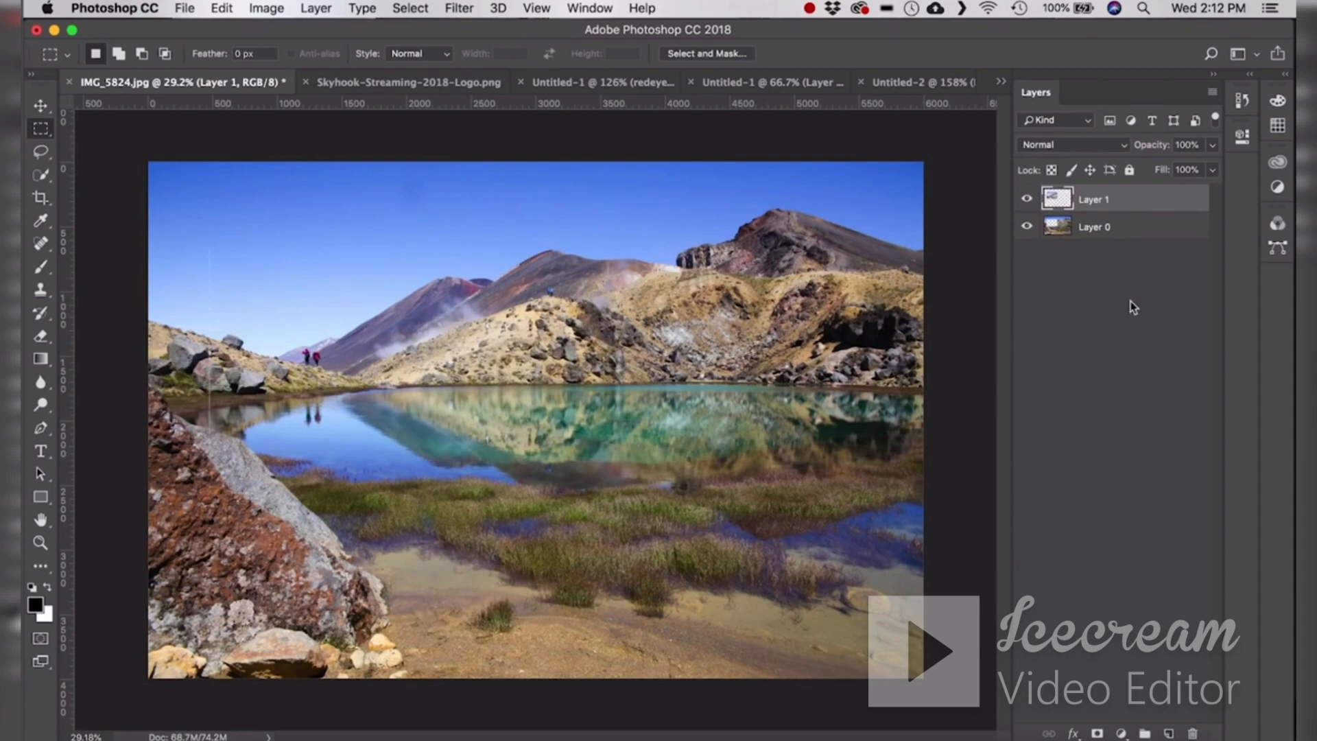
- Toggle the visibility of Layer 1 and Layer 0 to examine the cut-out rectangle apart from the rest of the photo
{"action": "left_click", "coordinate": [1025, 201]}
{"action": "left_click", "coordinate": [1026, 202]}
{"action": "left_click", "coordinate": [1026, 201]}
{"action": "left_click", "coordinate": [1026, 201]}
{"action": "left_click", "coordinate": [1026, 202]}
{"action": "left_click", "coordinate": [1026, 202]}
{"action": "left_click", "coordinate": [1026, 229]}
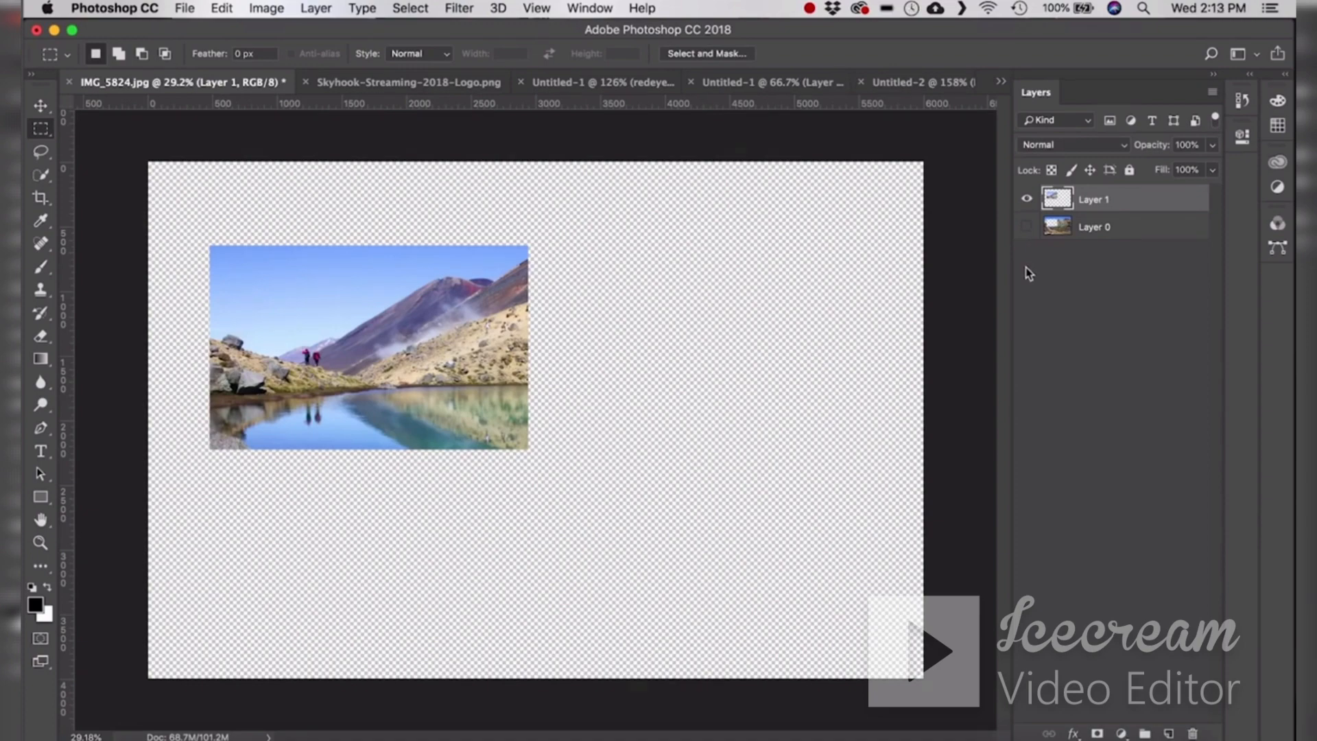
{"action": "left_click", "coordinate": [1027, 227]}
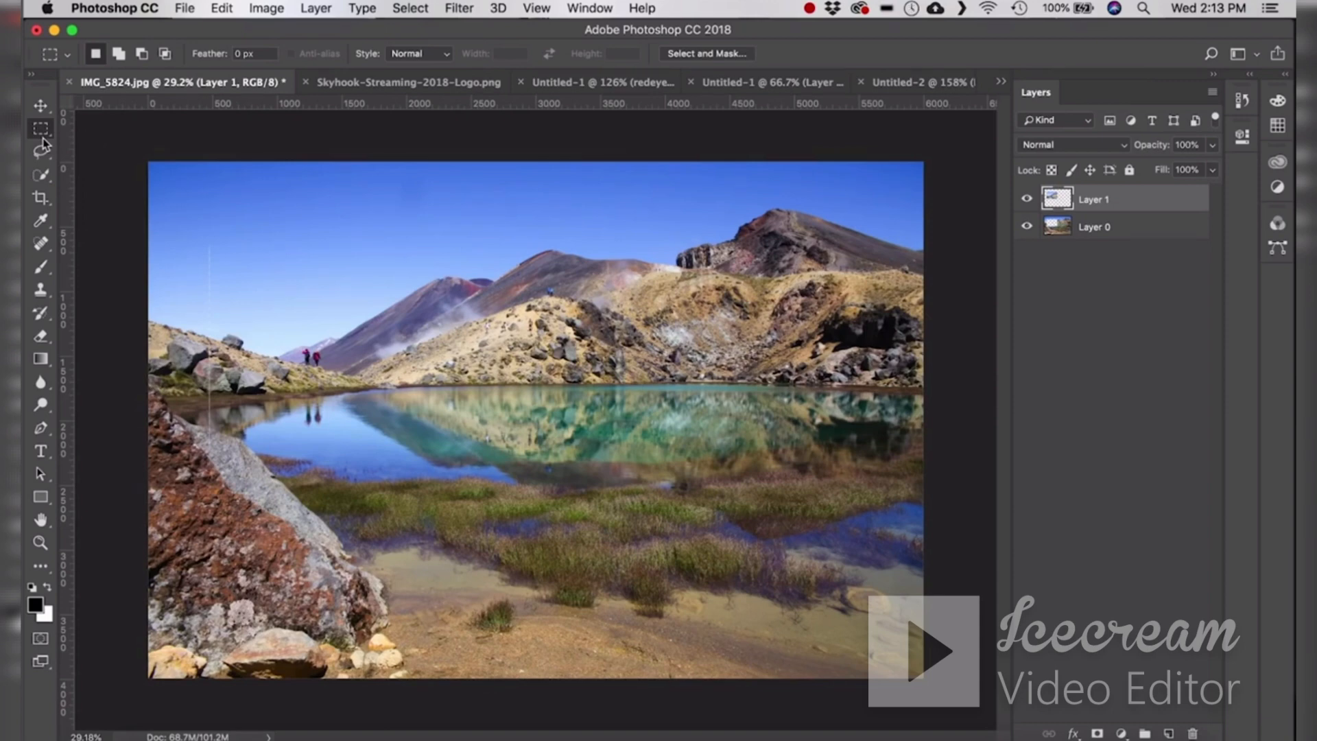
- Undo the rectangular layer cut and its selection
{"action": "key", "text": "super+alt+z"}
{"action": "key", "text": "super+alt+z"}
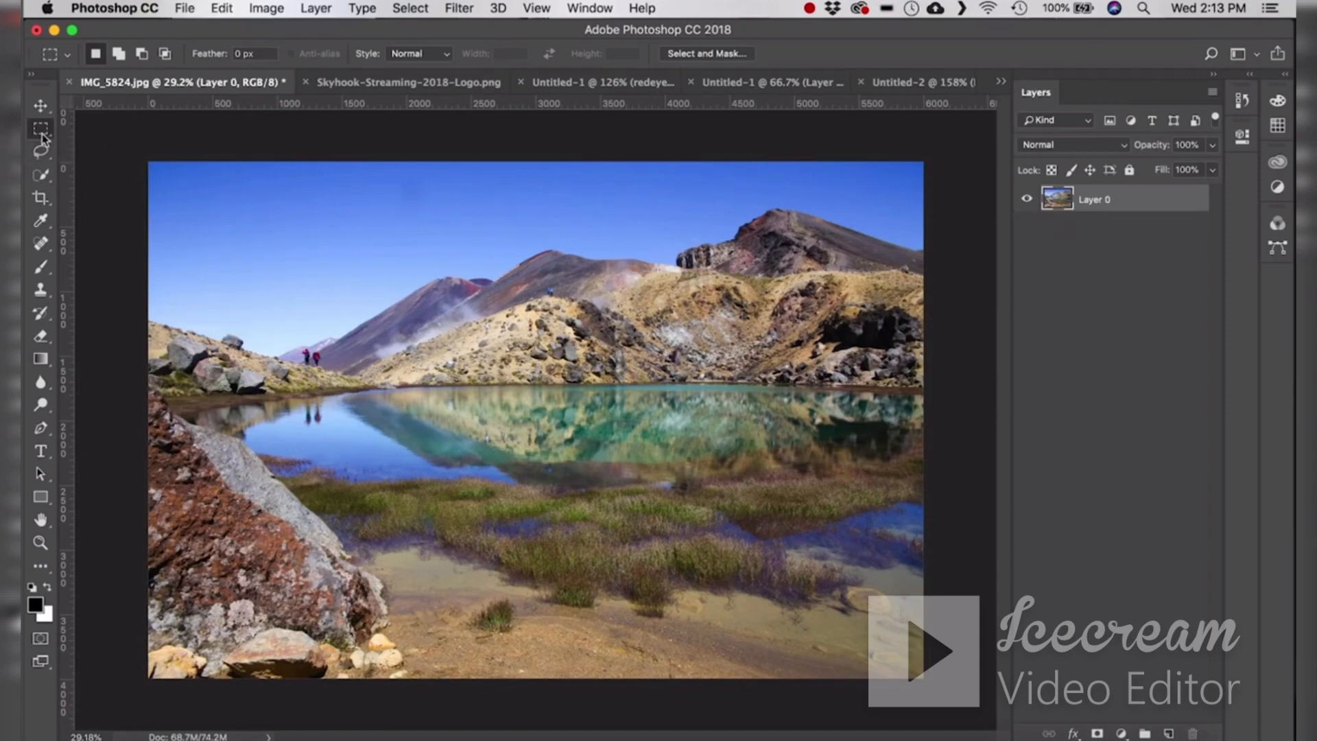
- Make a circular selection with the Elliptical Marquee Tool and position it over the hikers, mountain and lake shore
{"action": "left_click", "coordinate": [43, 137]}
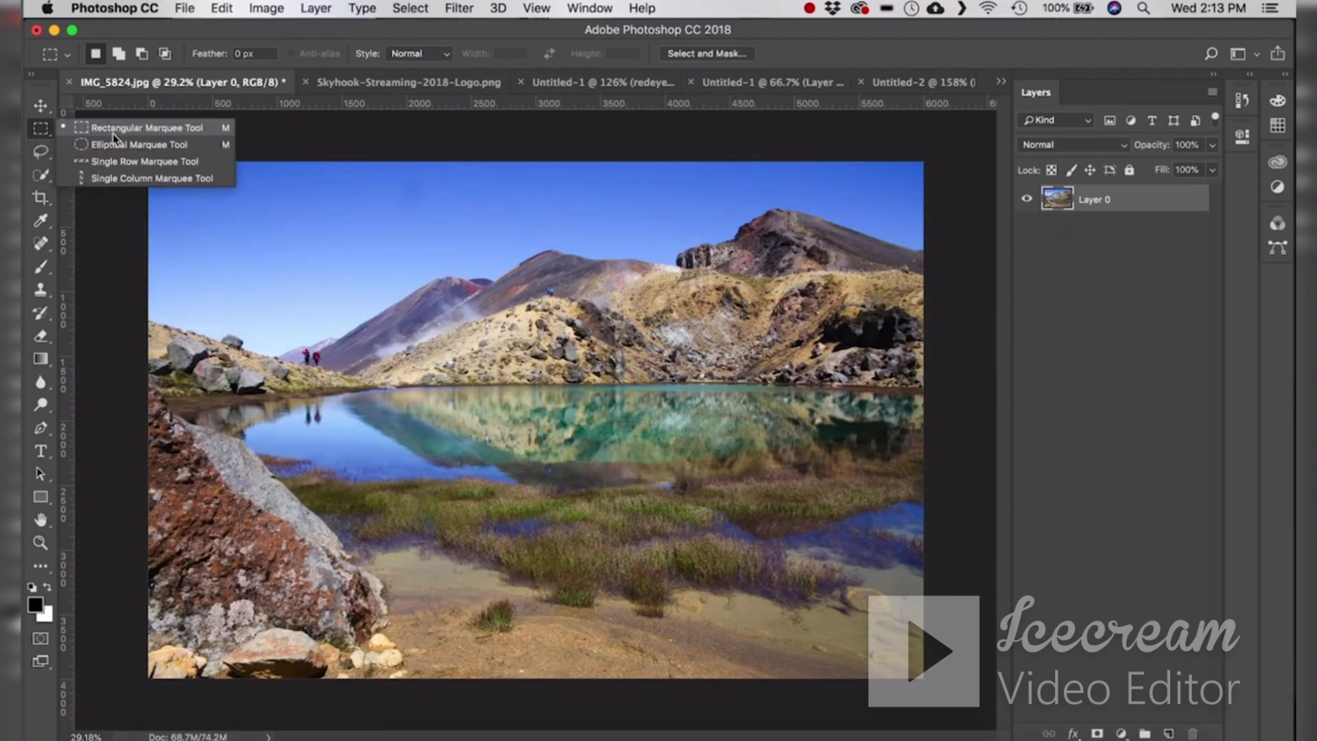
{"action": "left_click", "coordinate": [212, 146]}
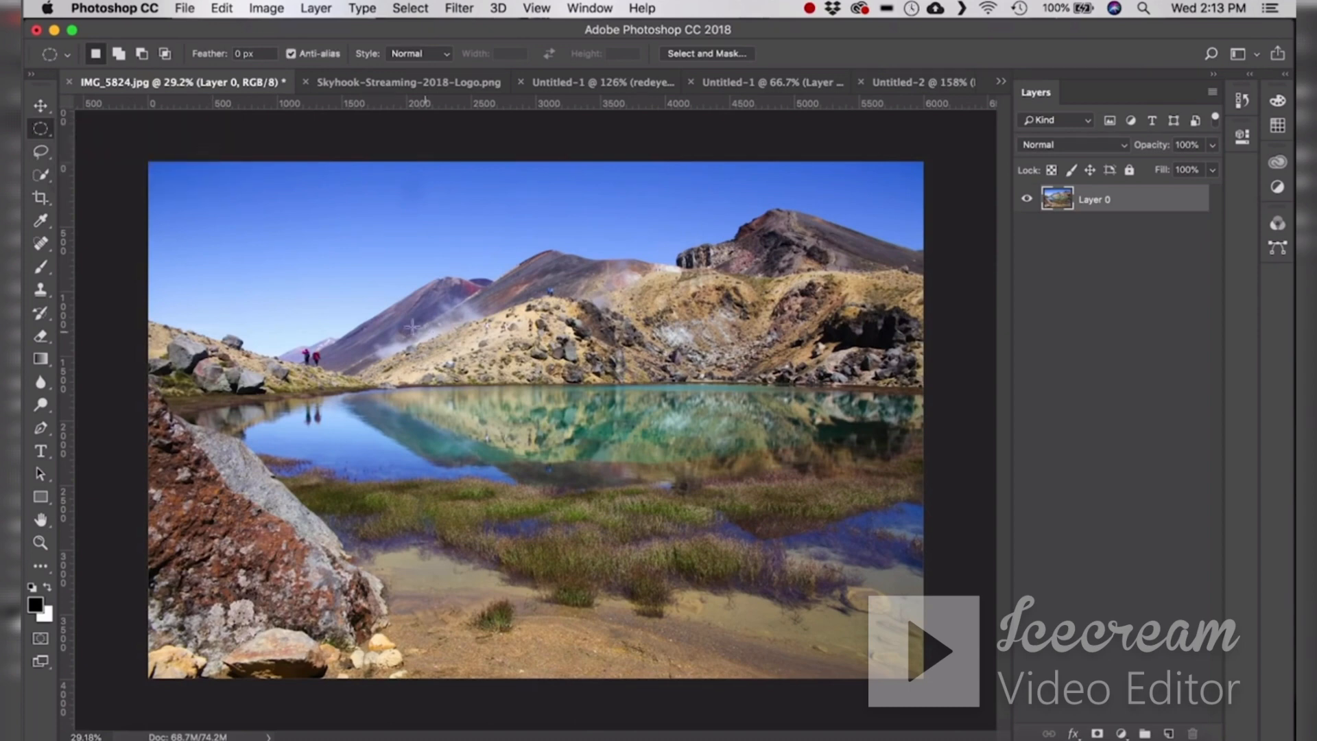
{"action": "left_click_drag", "start_coordinate": [248, 253], "coordinate": [612, 608]}
{"action": "left_click_drag", "start_coordinate": [488, 453], "coordinate": [442, 384]}
- Cut the circular selection to a new layer and move it with the original photo layer hidden
{"action": "key", "text": "Delete"}
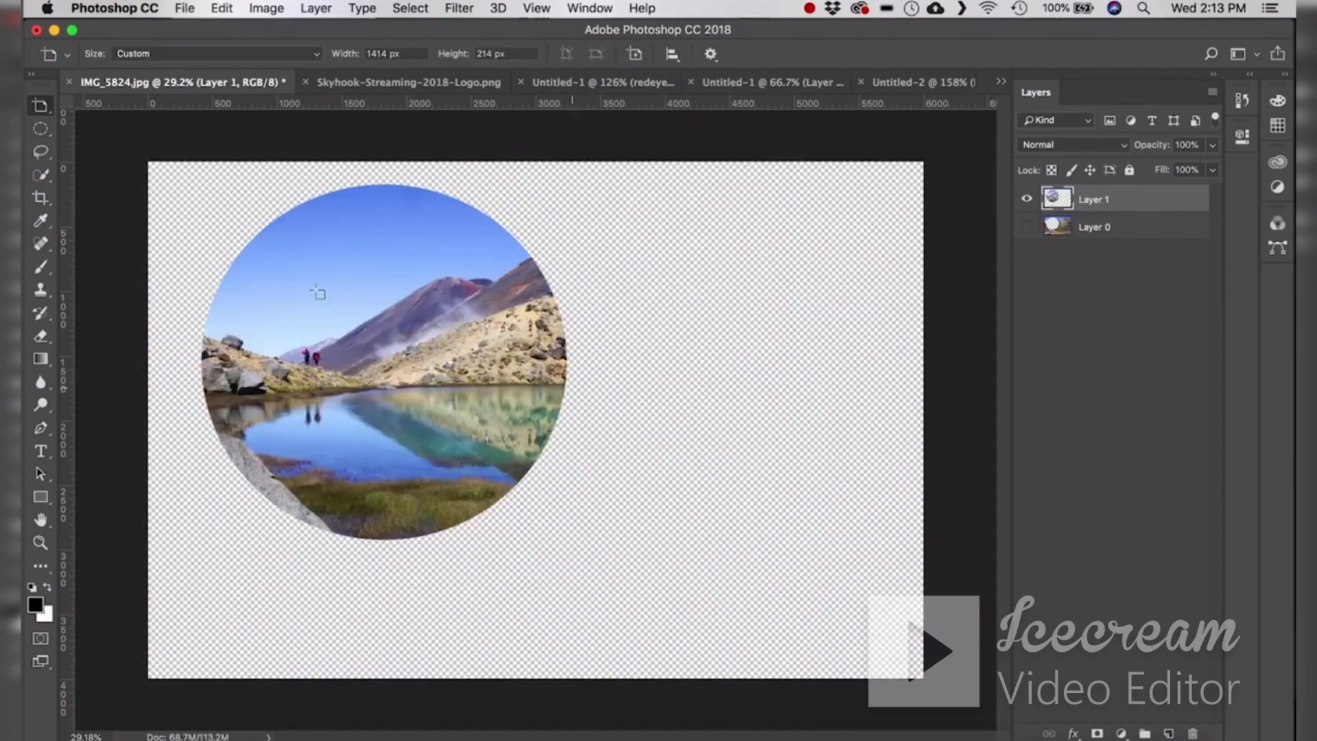
{"action": "left_click", "coordinate": [40, 105]}
{"action": "left_click", "coordinate": [89, 104]}
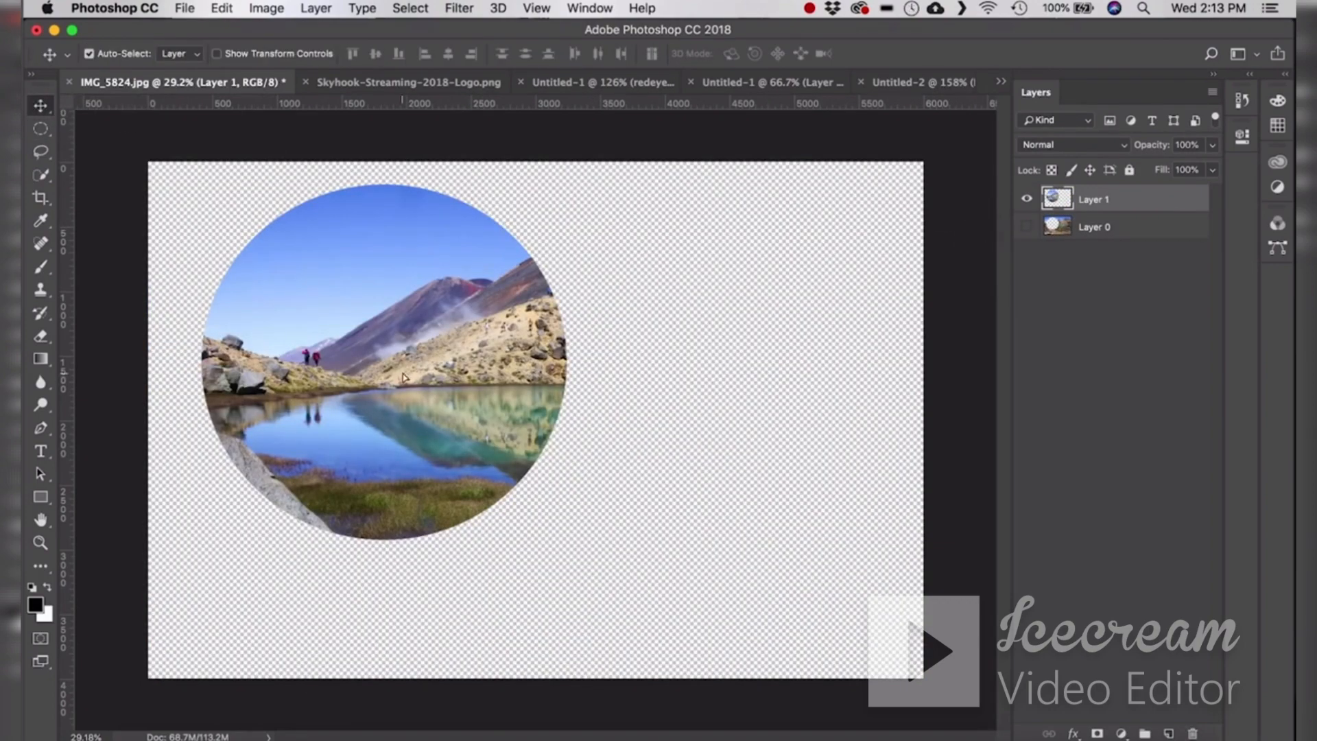
{"action": "left_click_drag", "start_coordinate": [403, 377], "coordinate": [512, 387]}
- Undo the circle's move, the hiding of the photo layer and the circular layer cut
{"action": "key", "text": "alt+super+z"}
{"action": "key", "text": "alt+super+z"}
{"action": "key", "text": "alt+super+z"}
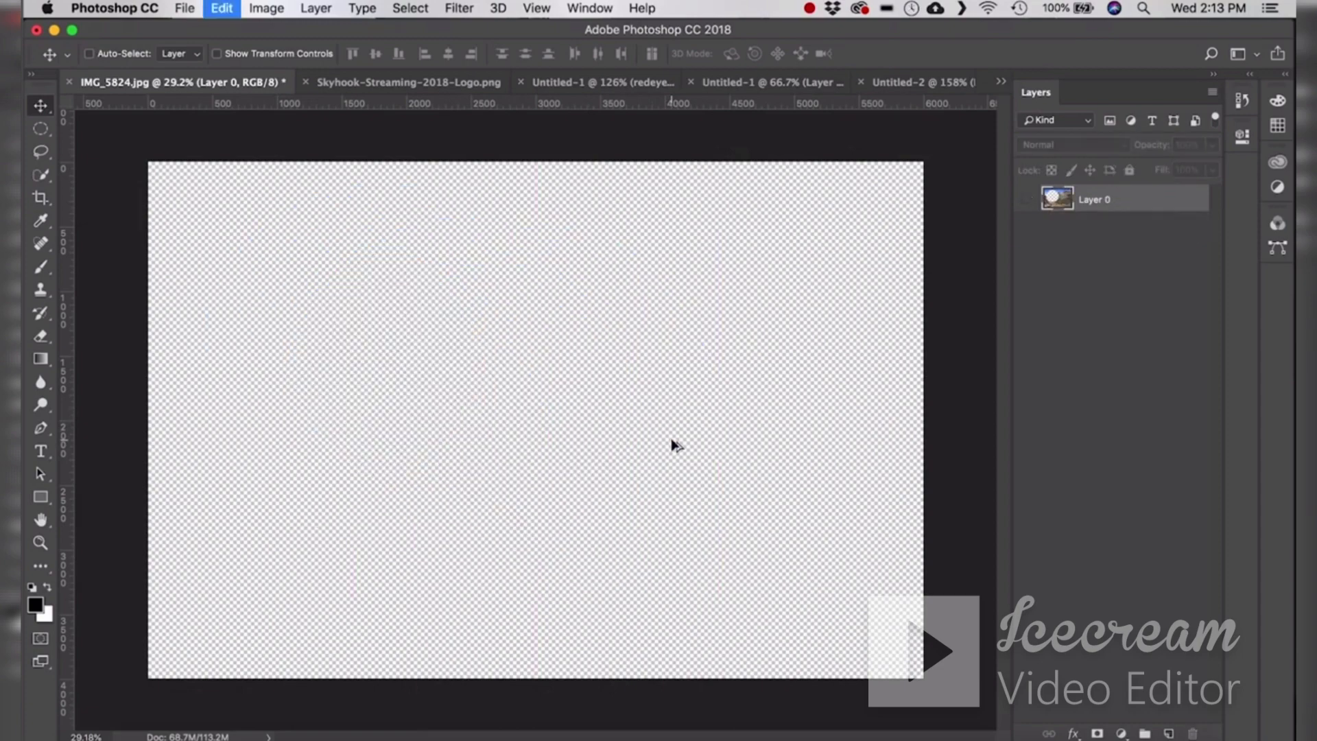
{"action": "key", "text": "alt+super+z"}
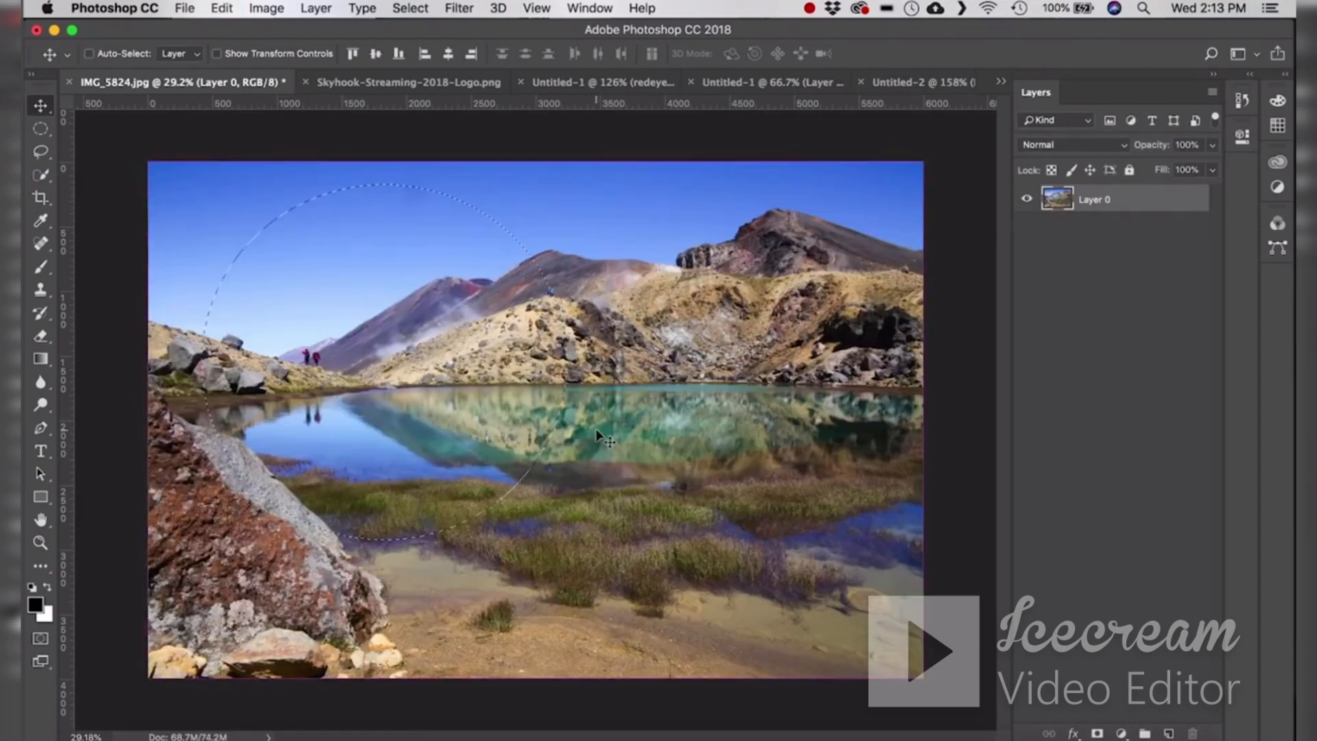
- Clear the circular selection and select a single pixel row across the mountains with the Single Row Marquee Tool, checking it up close
{"action": "key", "text": "alt+super+z"}
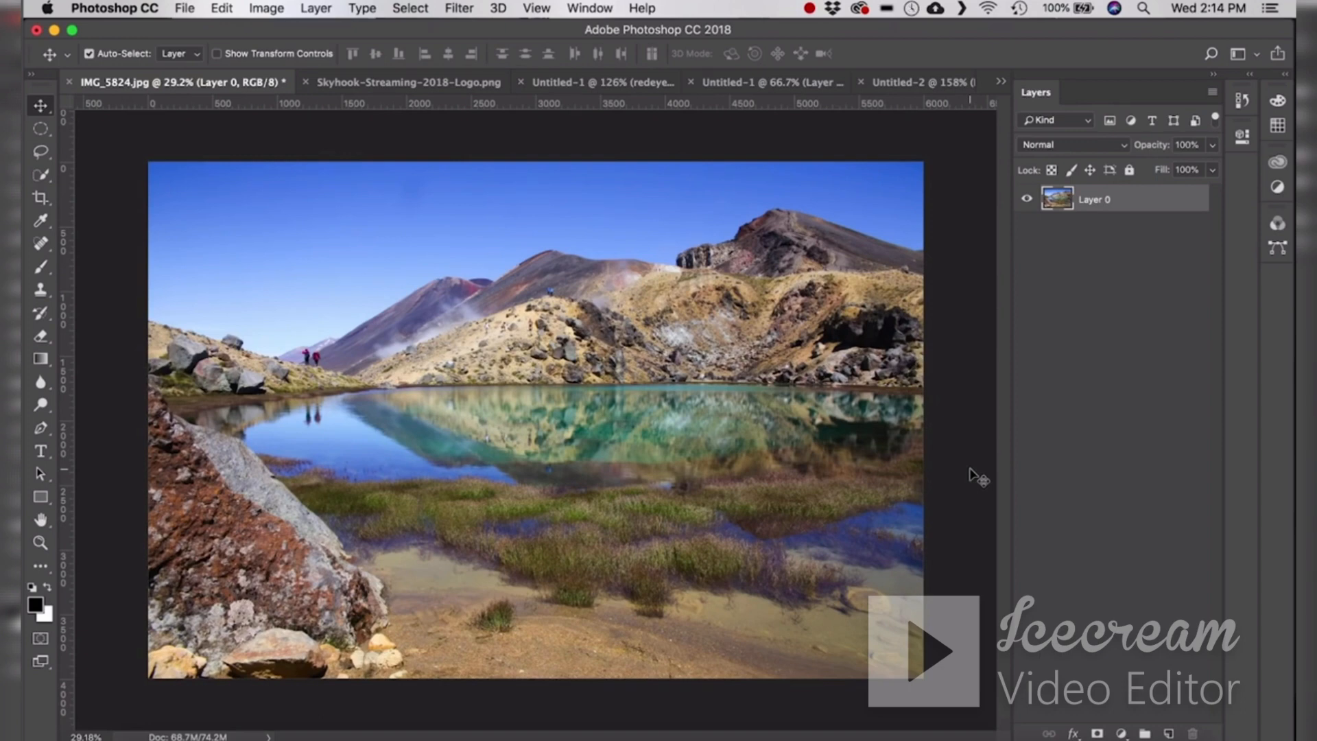
{"action": "left_click", "coordinate": [41, 129]}
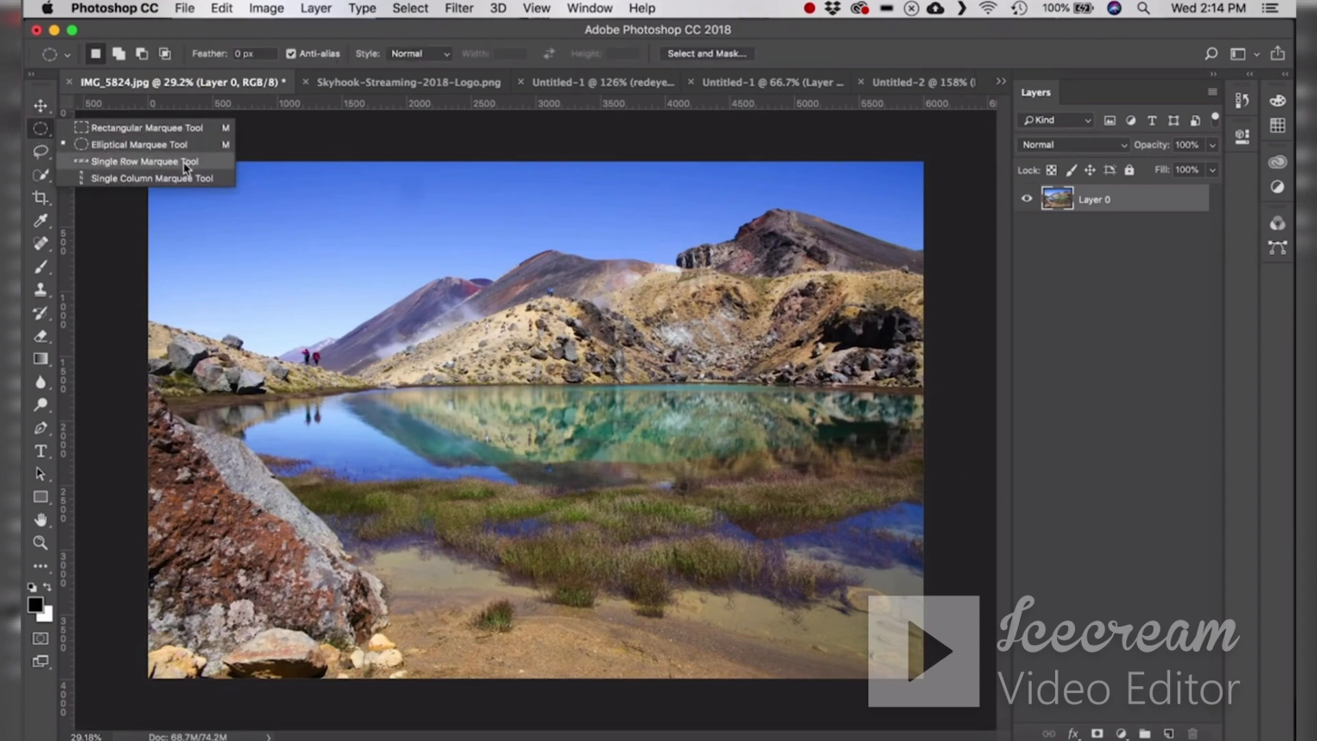
{"action": "left_click", "coordinate": [186, 163]}
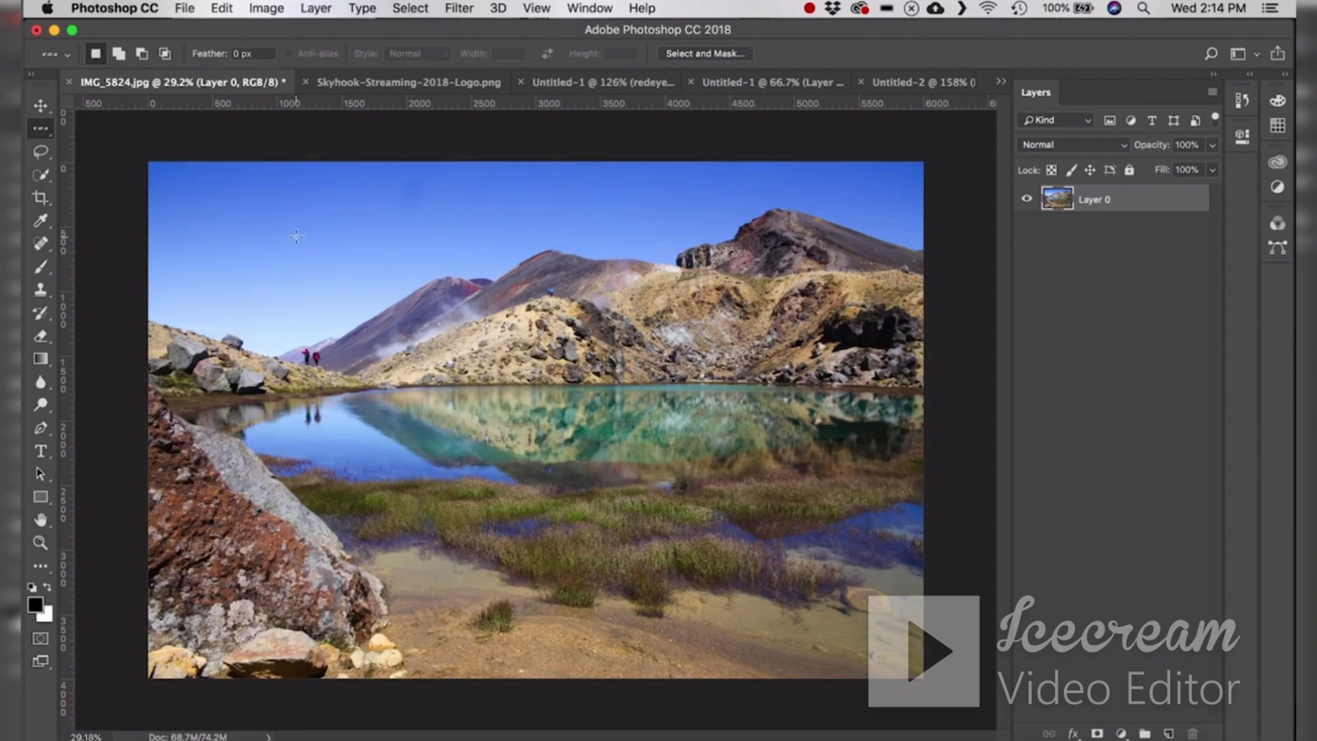
{"action": "left_click", "coordinate": [41, 134]}
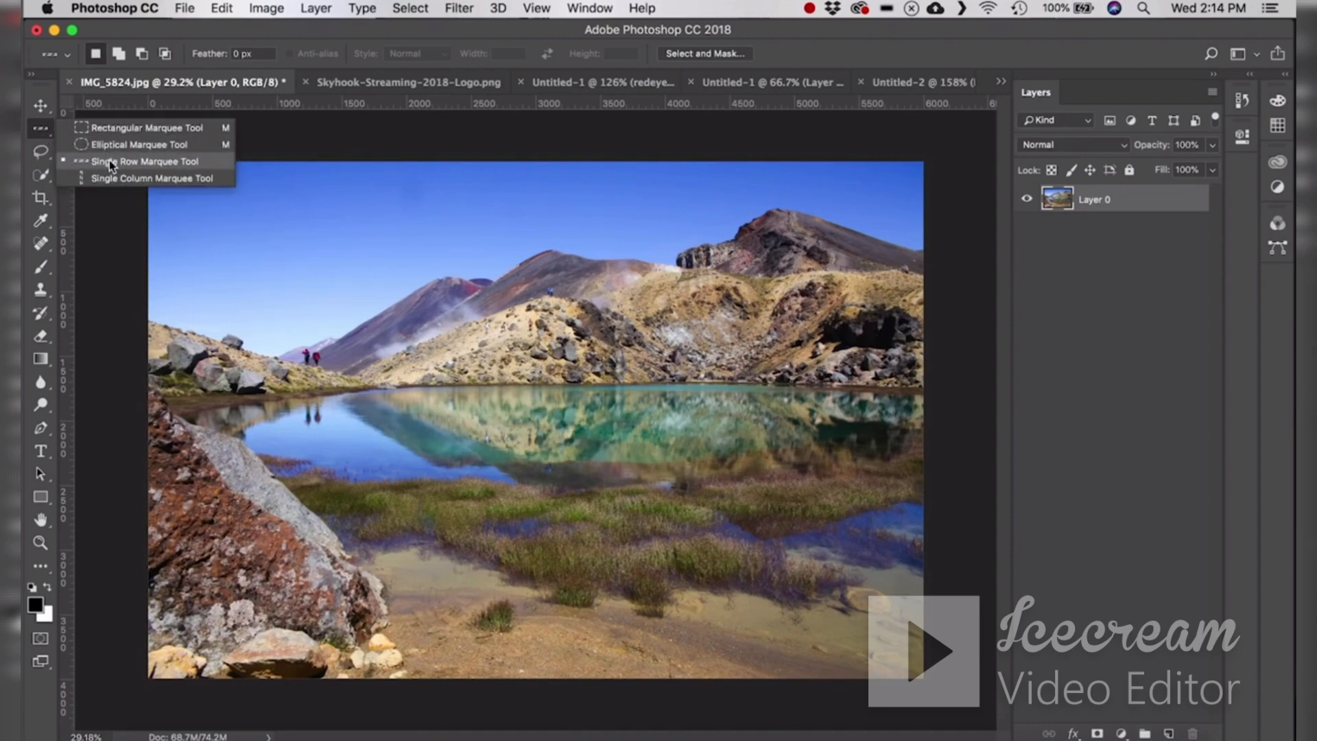
{"action": "left_click", "coordinate": [109, 159]}
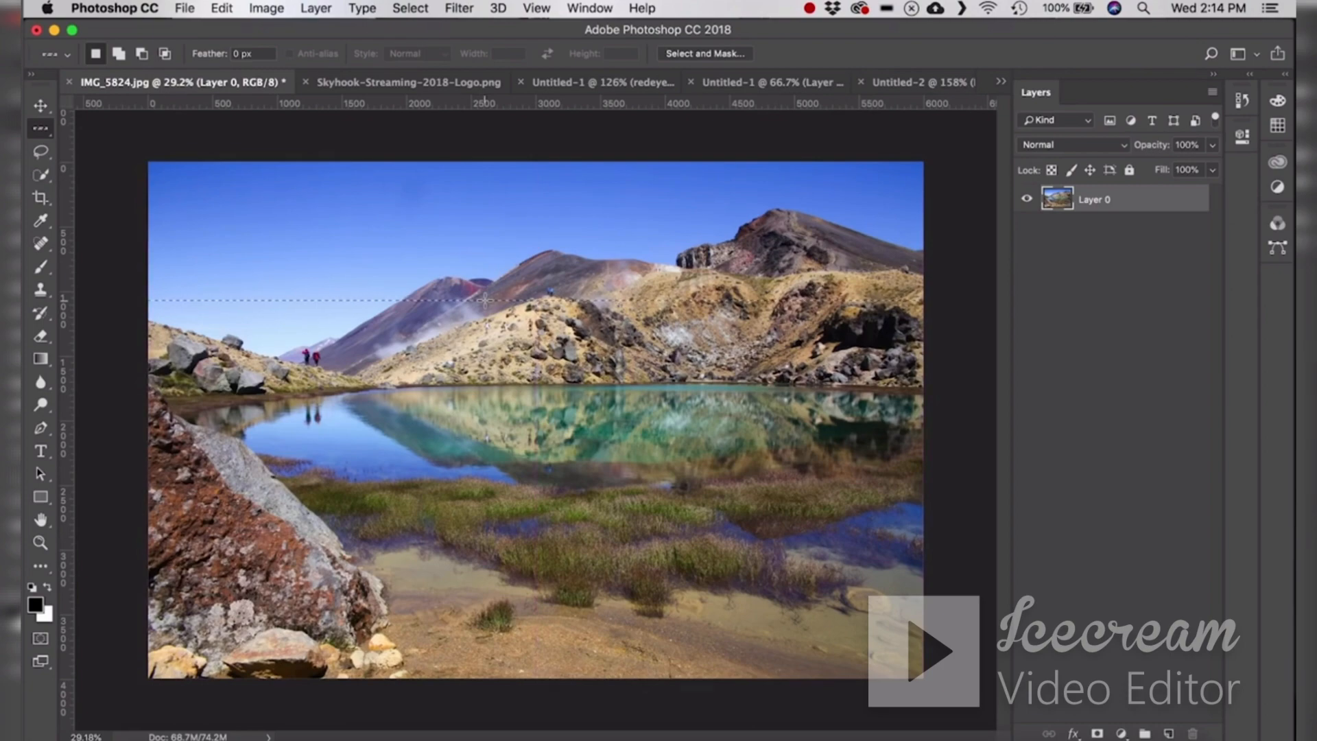
{"action": "scroll", "coordinate": [484, 300], "scroll_direction": "up", "scroll_amount": 5}
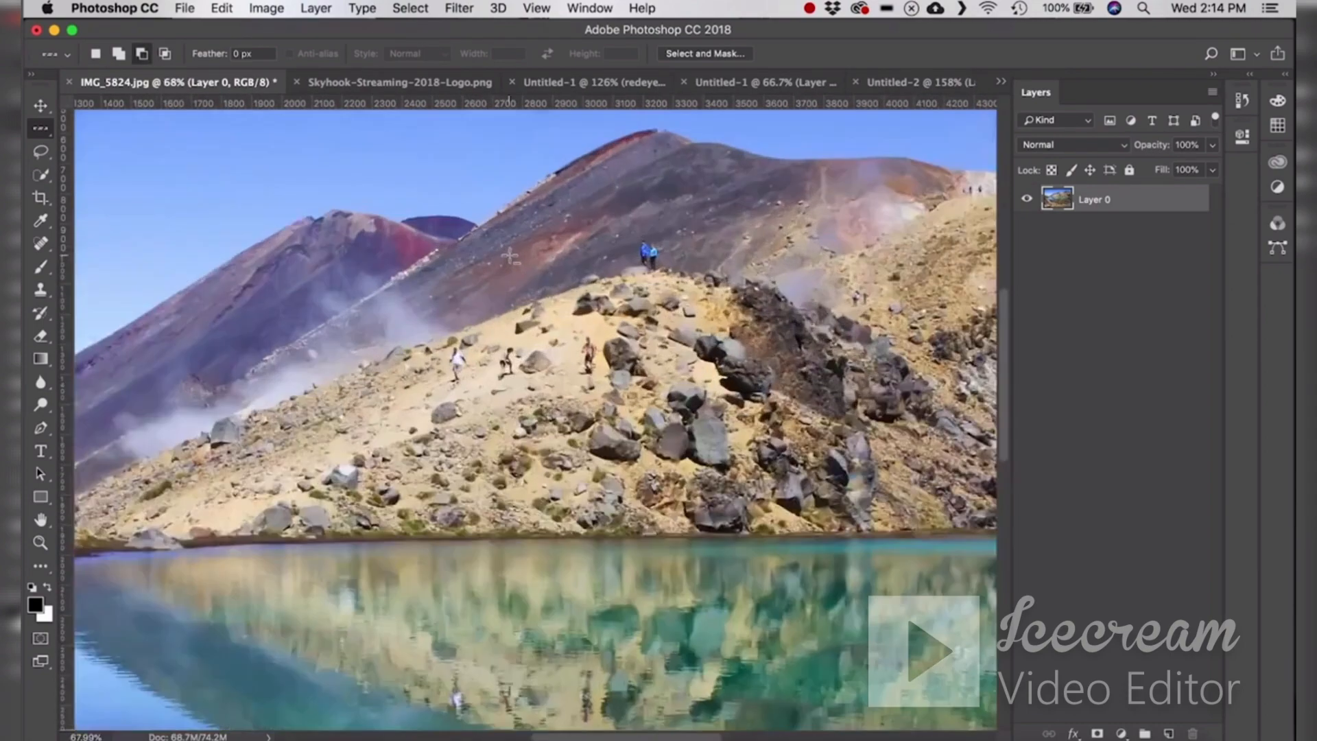
{"action": "scroll", "coordinate": [509, 257], "scroll_direction": "up", "scroll_amount": 10}
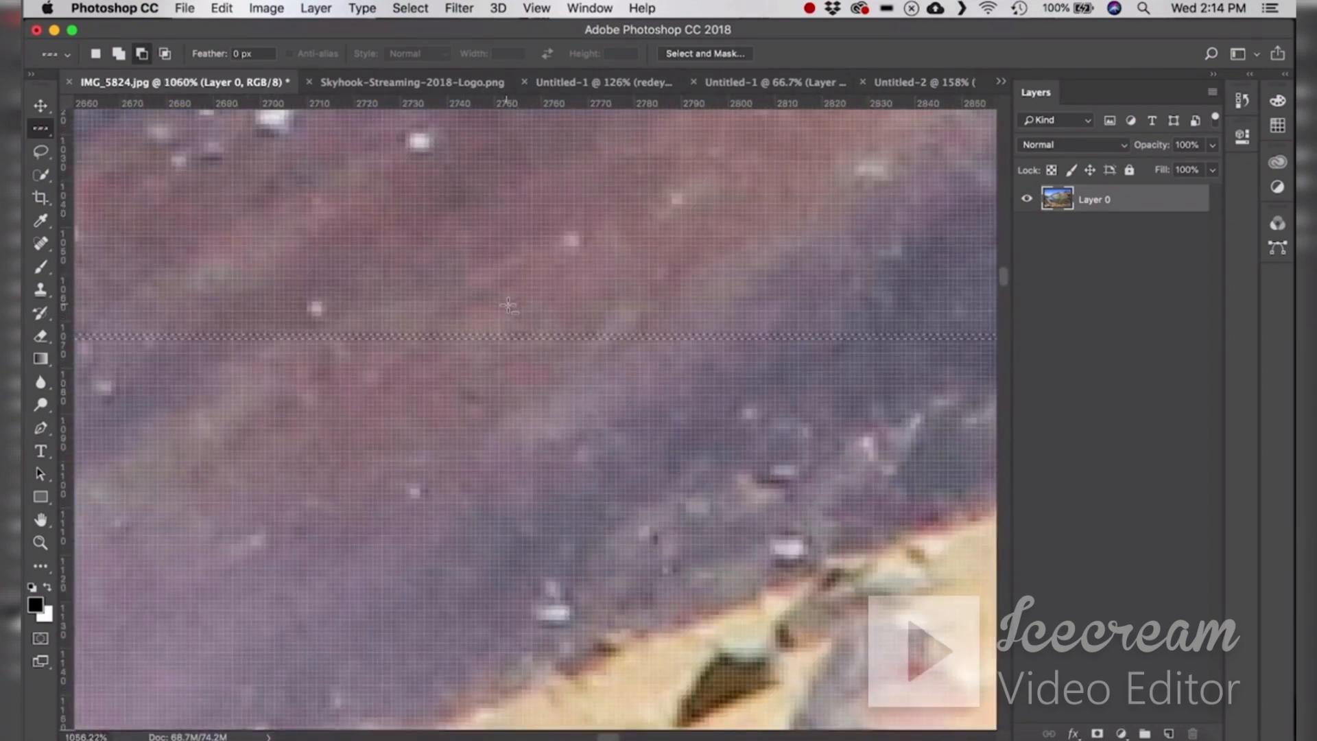
{"action": "scroll", "coordinate": [508, 306], "scroll_direction": "up", "scroll_amount": 4}
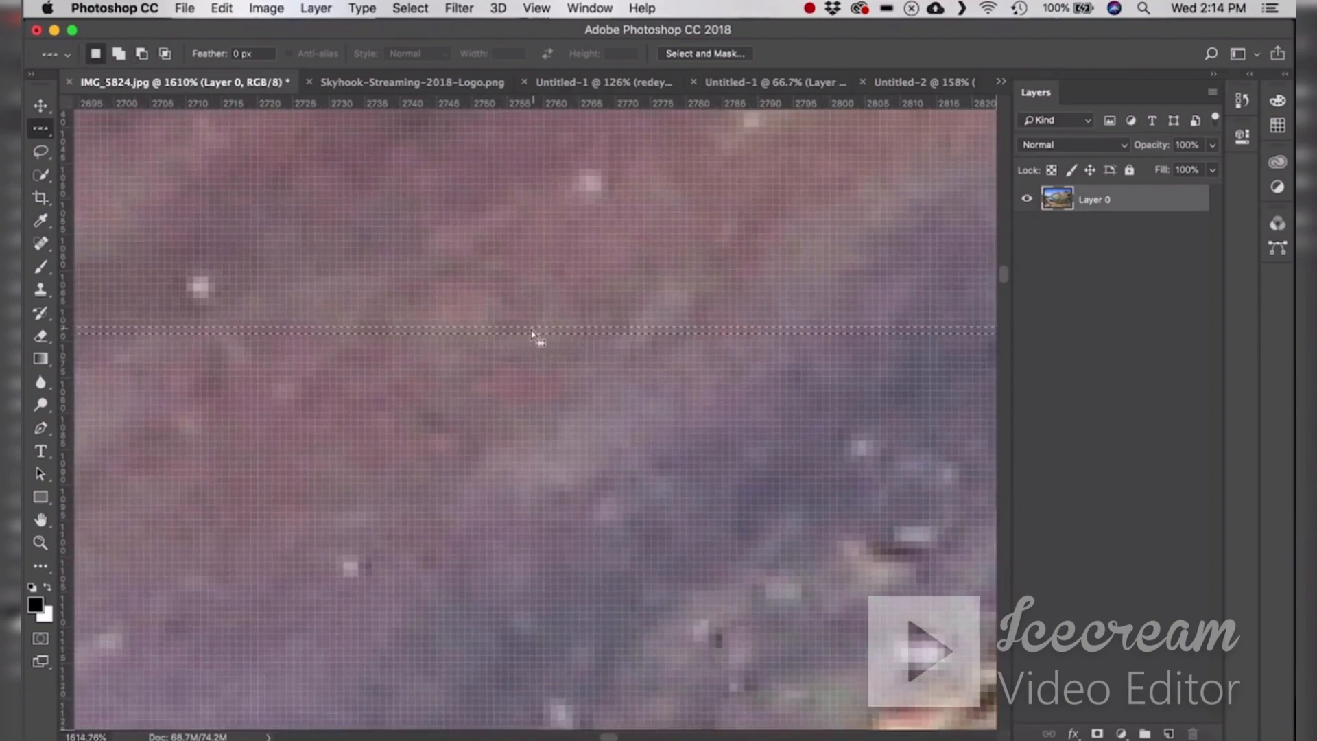
{"action": "scroll", "coordinate": [473, 314], "scroll_direction": "down", "scroll_amount": 10}
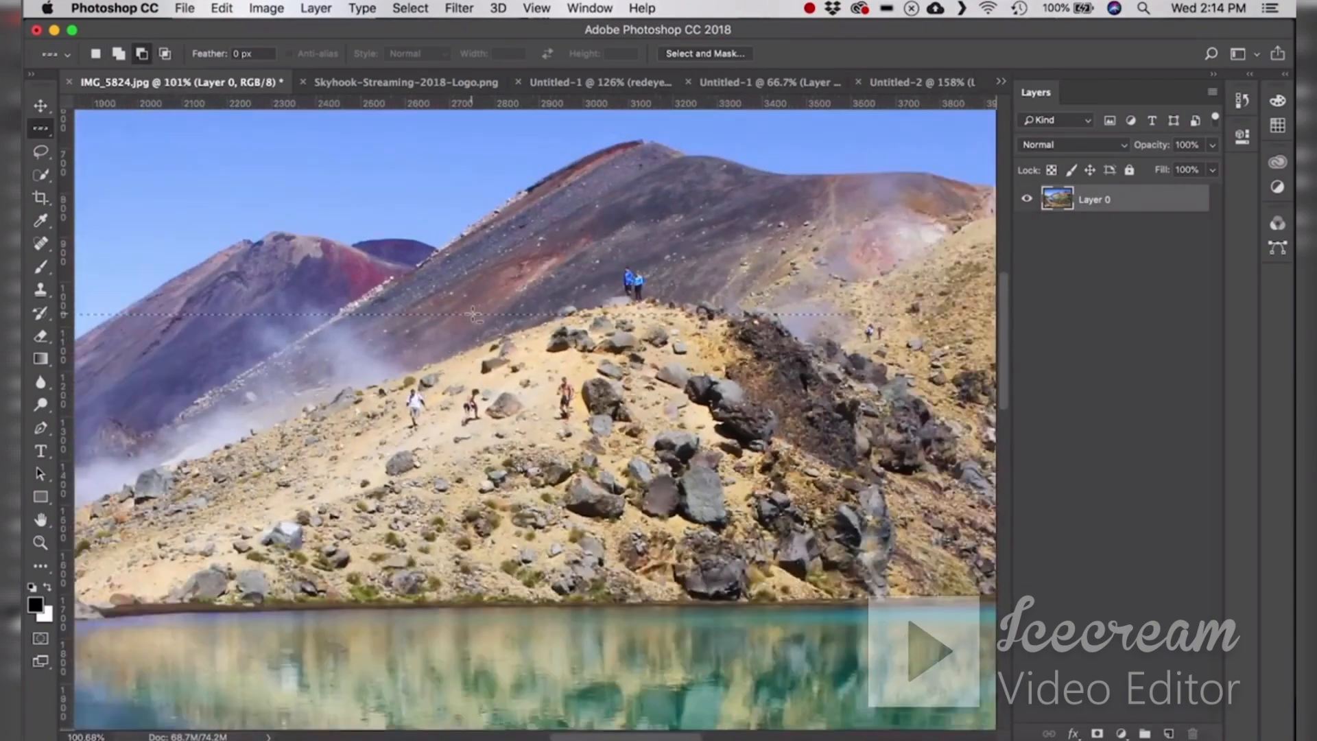
{"action": "scroll", "coordinate": [473, 314], "scroll_direction": "down", "scroll_amount": 4}
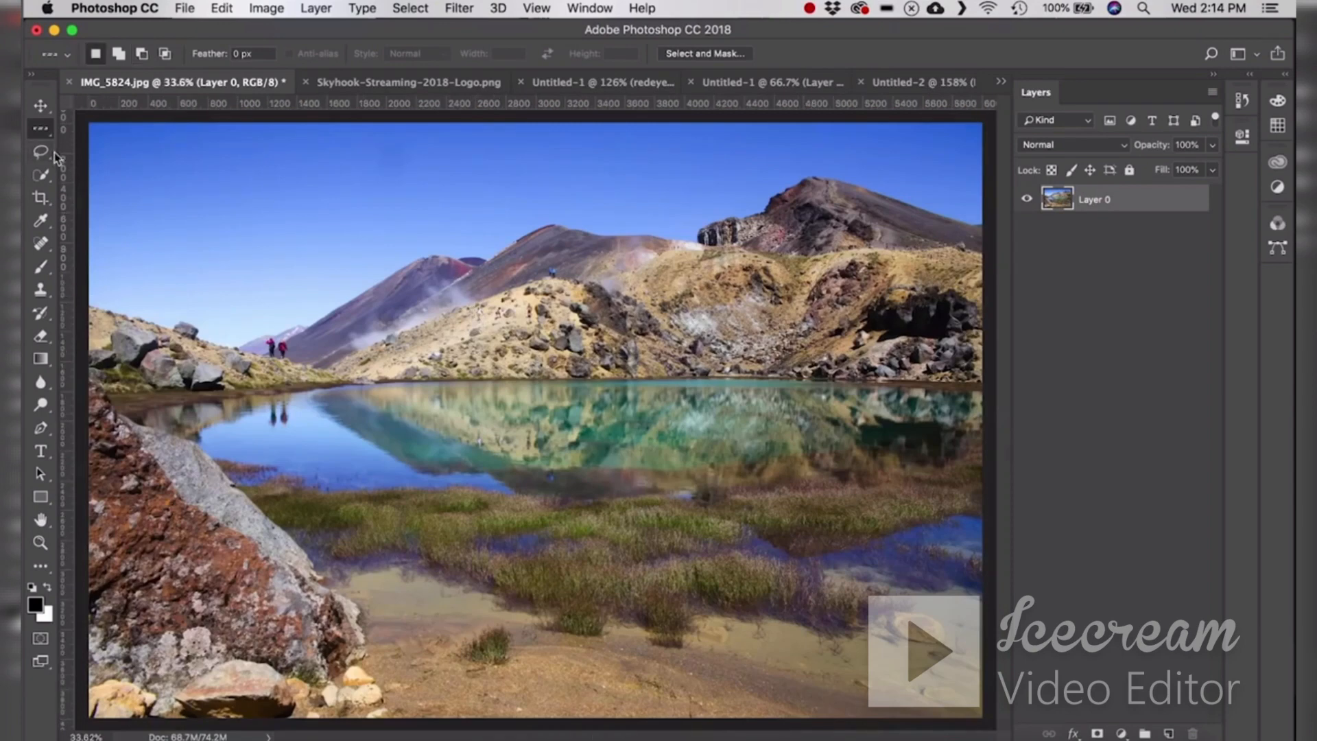
- Select a single pixel column through the rocky hillside with the Single Column Marquee Tool and check it up close
{"action": "left_click", "coordinate": [48, 134]}
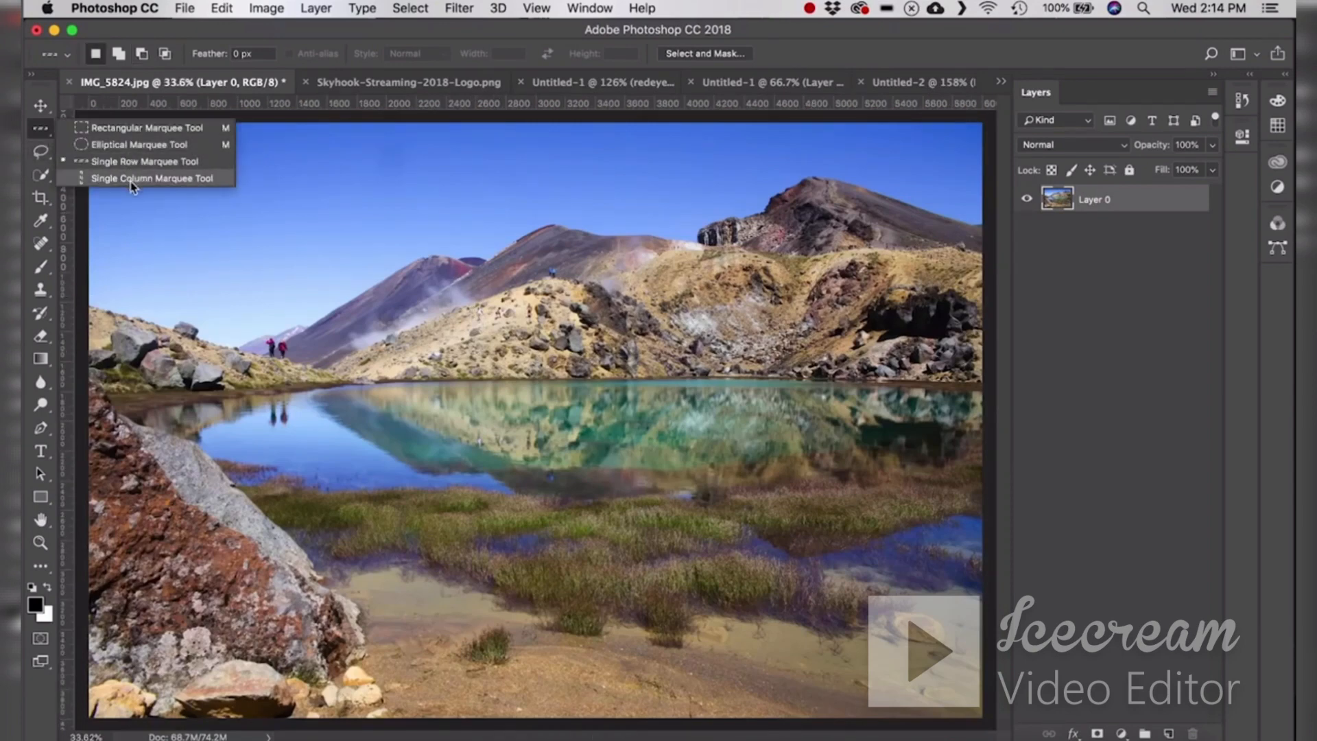
{"action": "left_click", "coordinate": [205, 180]}
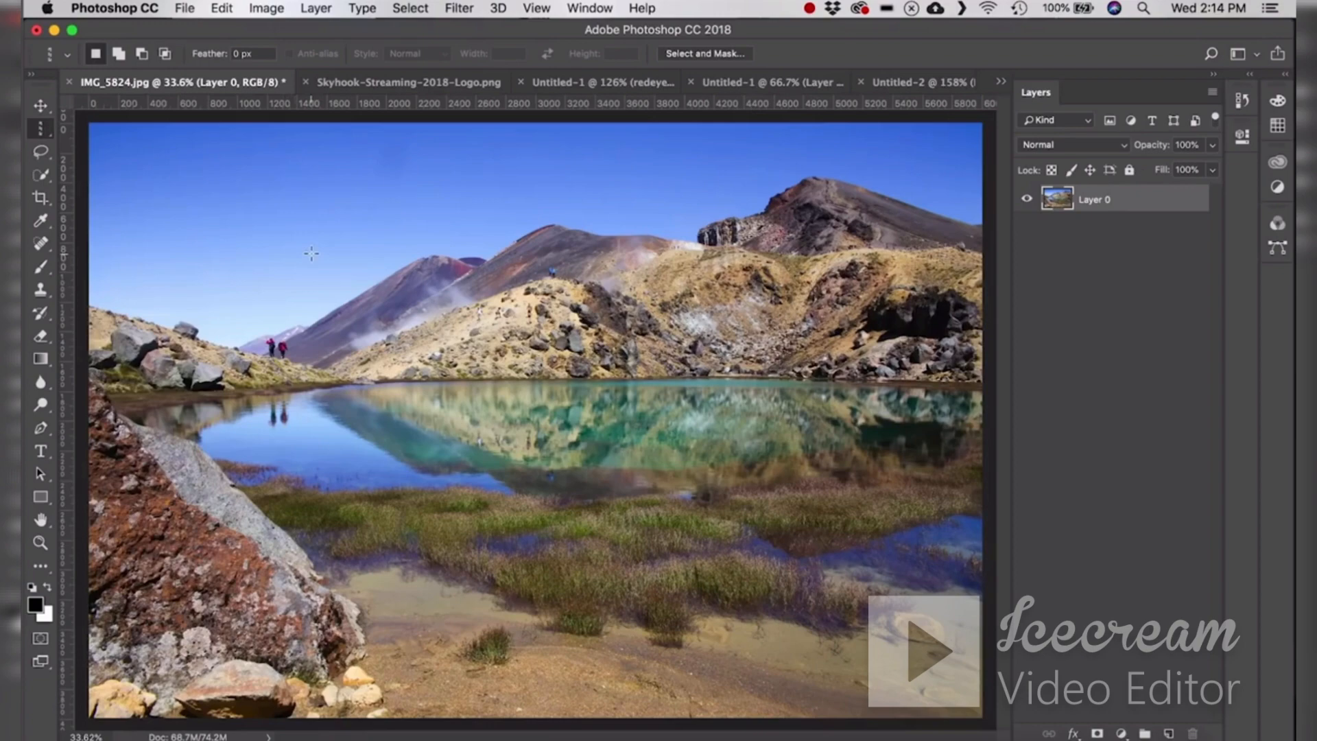
{"action": "left_click", "coordinate": [545, 282]}
{"action": "scroll", "coordinate": [542, 288], "scroll_direction": "up", "scroll_amount": 6}
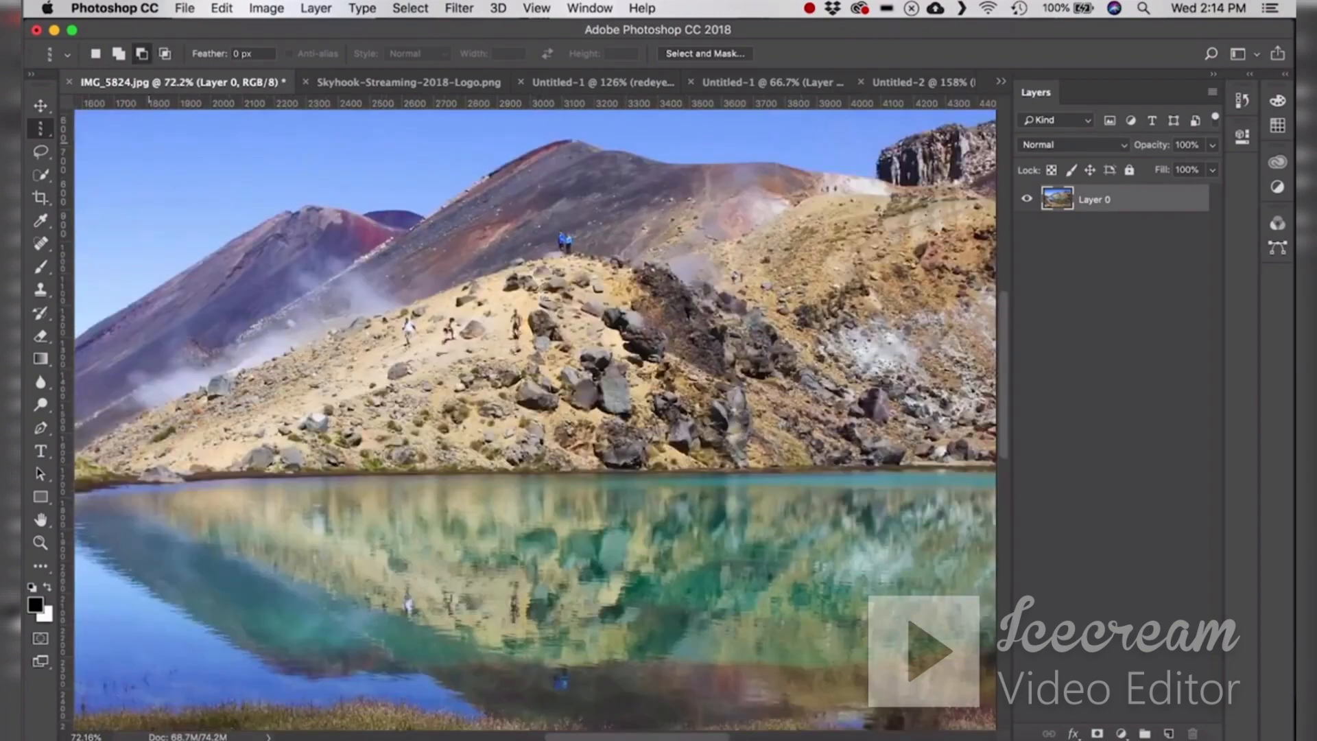
{"action": "scroll", "coordinate": [543, 293], "scroll_direction": "up", "scroll_amount": 8}
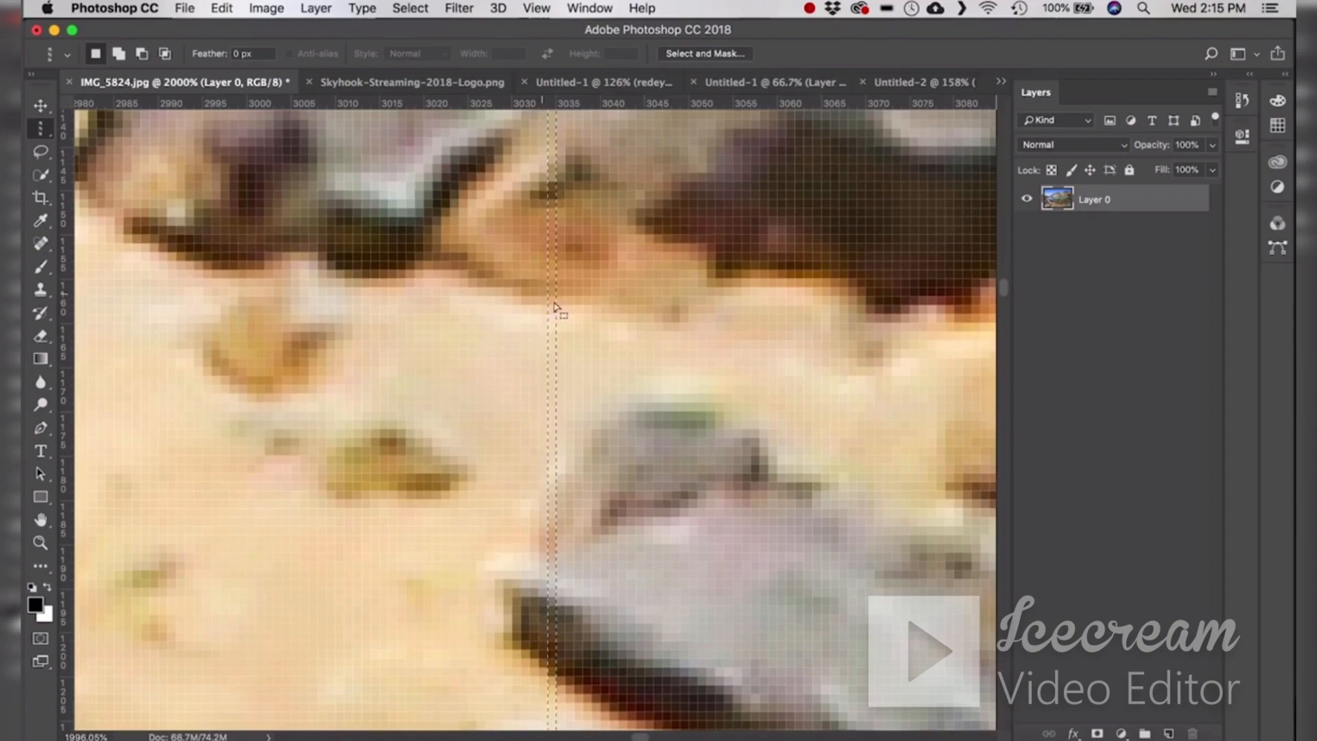
{"action": "scroll", "coordinate": [686, 310], "scroll_direction": "down", "scroll_amount": 20}
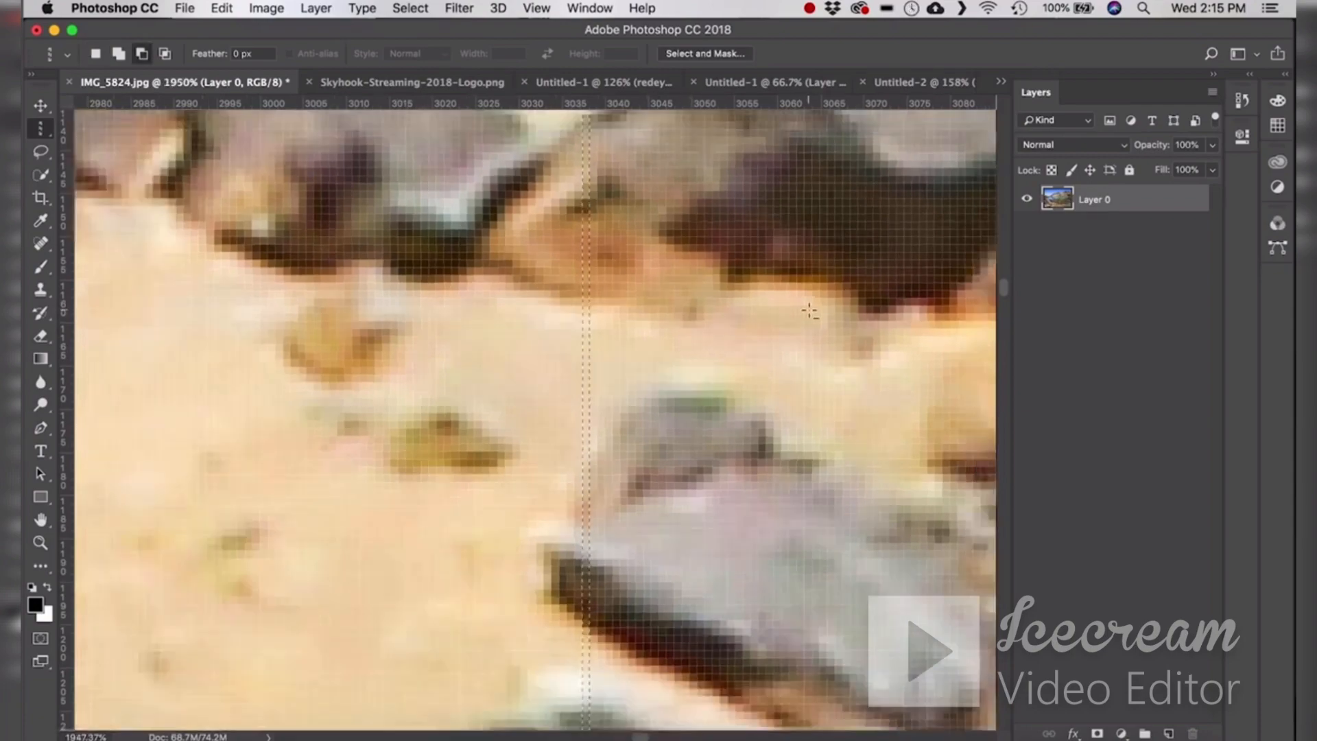
{"action": "scroll", "coordinate": [809, 308], "scroll_direction": "up", "scroll_amount": 4}
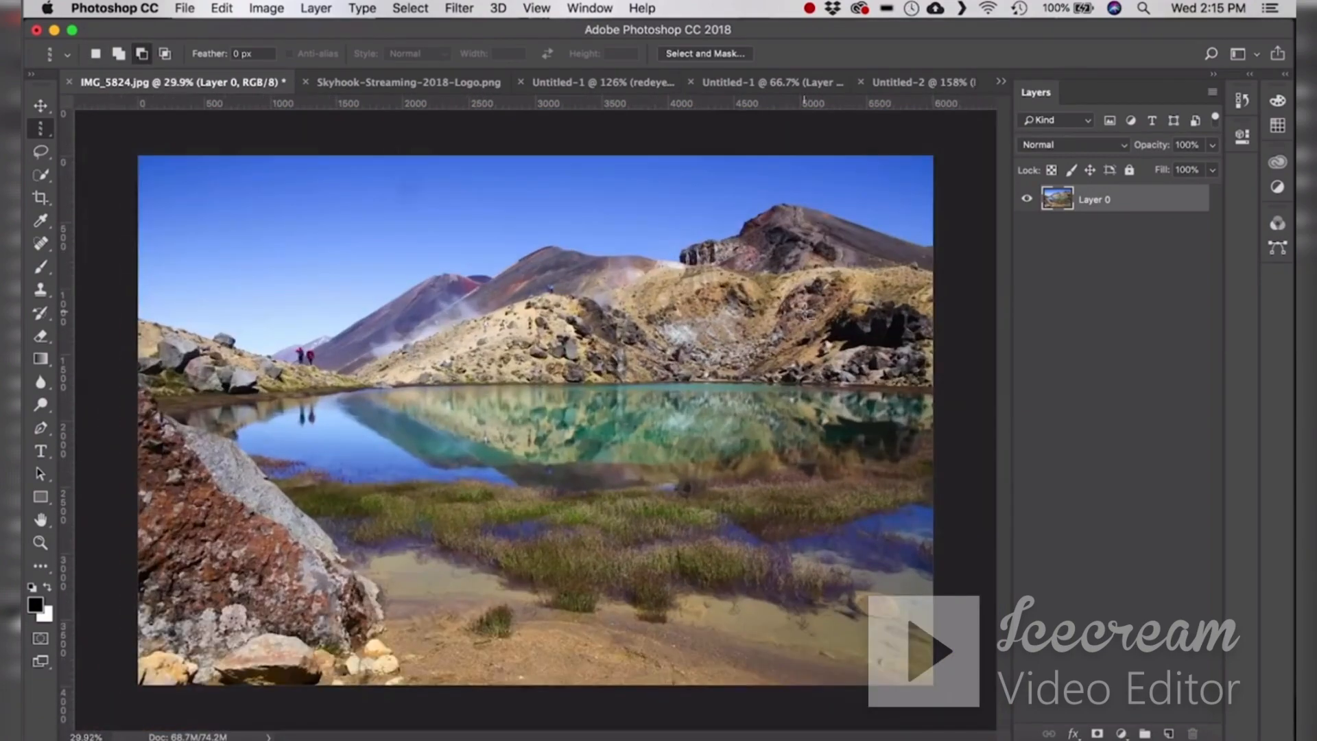
{"action": "scroll", "coordinate": [289, 222], "scroll_direction": "down", "scroll_amount": 2}
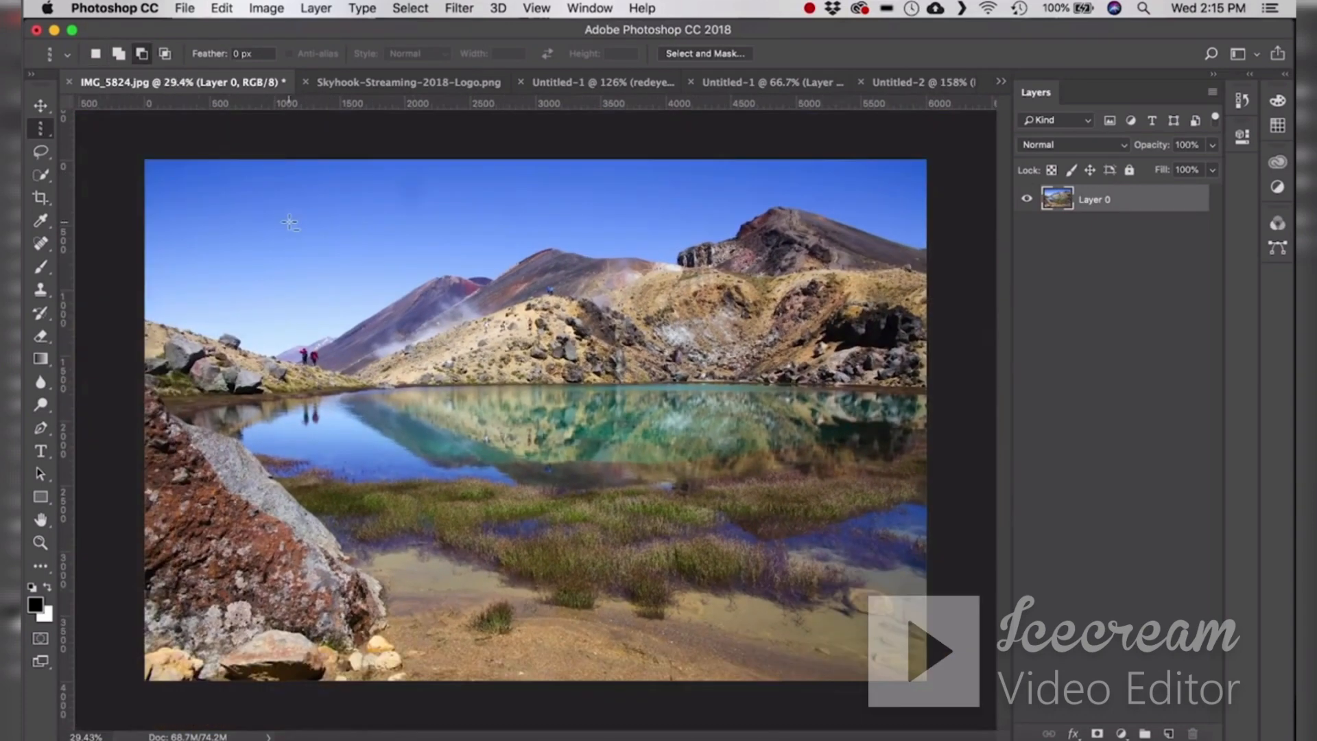
- Draw a loose freehand selection around the hiker in the pink jacket with the Lasso Tool
{"action": "left_click", "coordinate": [40, 154]}
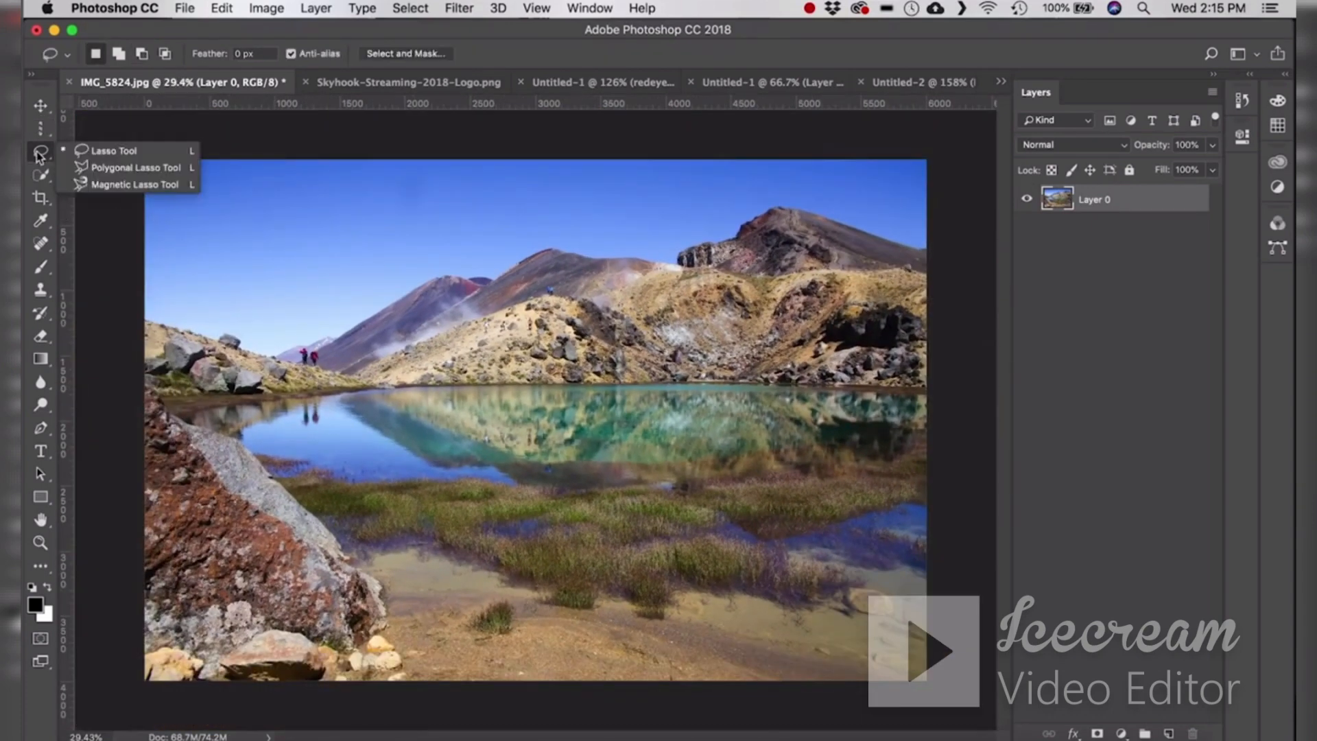
{"action": "left_click", "coordinate": [130, 157]}
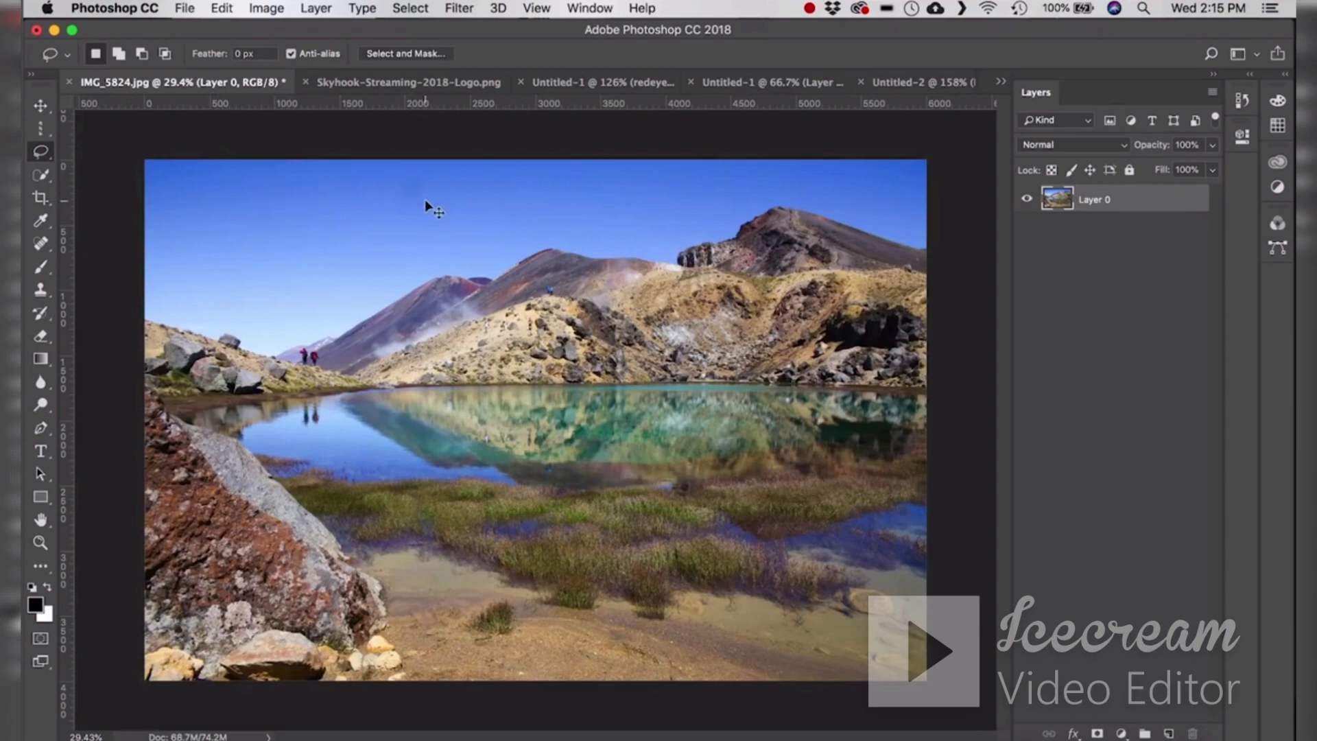
{"action": "scroll", "coordinate": [267, 342], "scroll_direction": "up", "scroll_amount": 5}
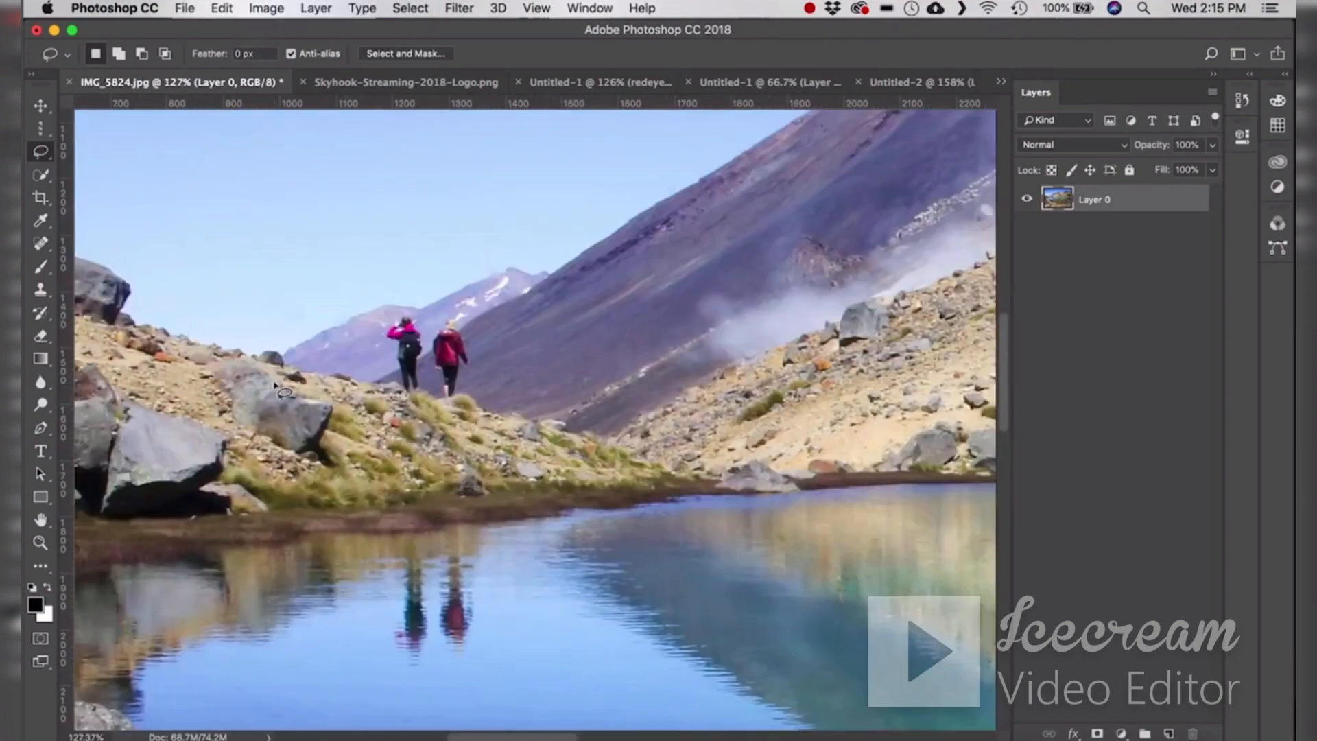
{"action": "scroll", "coordinate": [382, 376], "scroll_direction": "up", "scroll_amount": 5}
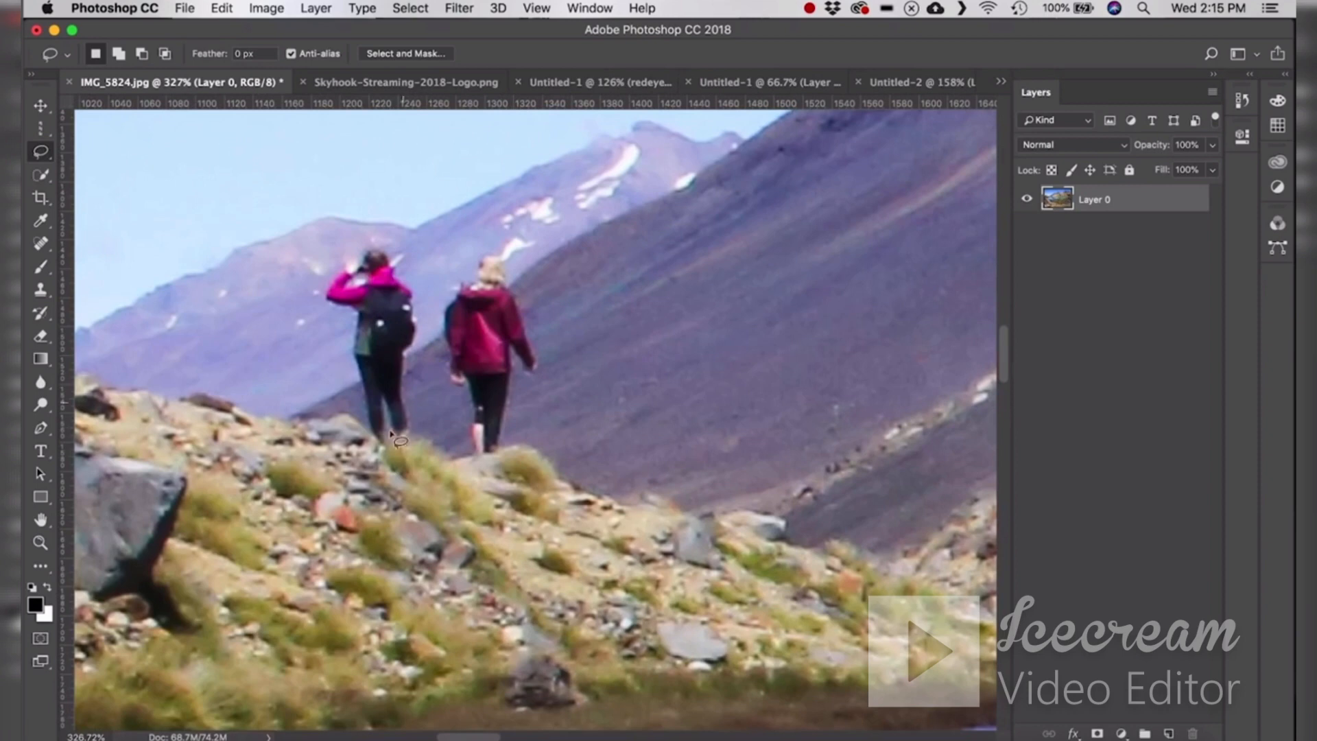
{"action": "mouse_move", "coordinate": [390, 433]}
{"action": "left_mouse_down"}
{"action": "mouse_move", "coordinate": [381, 448]}
{"action": "mouse_move", "coordinate": [355, 370]}
{"action": "left_mouse_up"}
{"action": "mouse_move", "coordinate": [317, 291]}
{"action": "left_mouse_down"}
{"action": "mouse_move", "coordinate": [330, 242]}
{"action": "mouse_move", "coordinate": [422, 251]}
{"action": "left_mouse_up"}
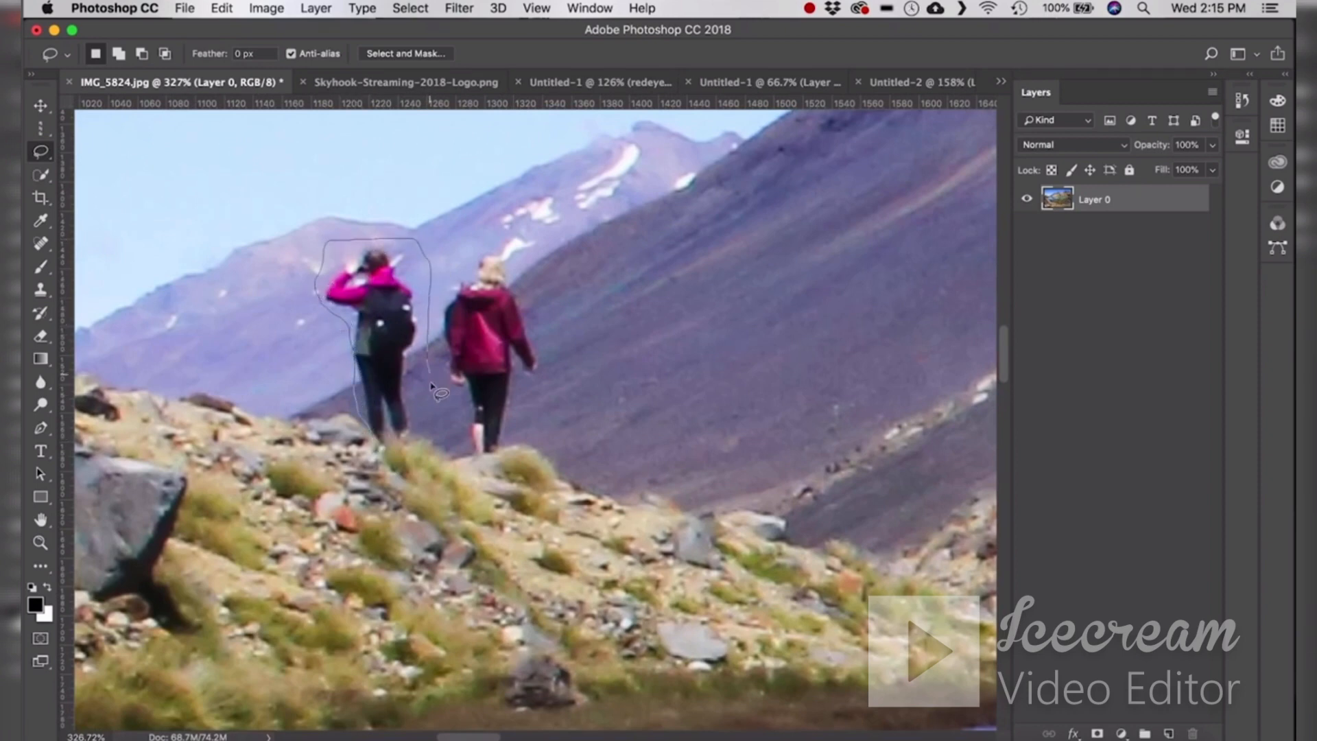
{"action": "mouse_move", "coordinate": [432, 386]}
{"action": "left_mouse_down"}
{"action": "mouse_move", "coordinate": [438, 426]}
{"action": "mouse_move", "coordinate": [381, 444]}
{"action": "left_mouse_up"}
- Move the selected hiker past the companion and down onto the slope with the Move Tool
{"action": "left_click", "coordinate": [40, 106]}
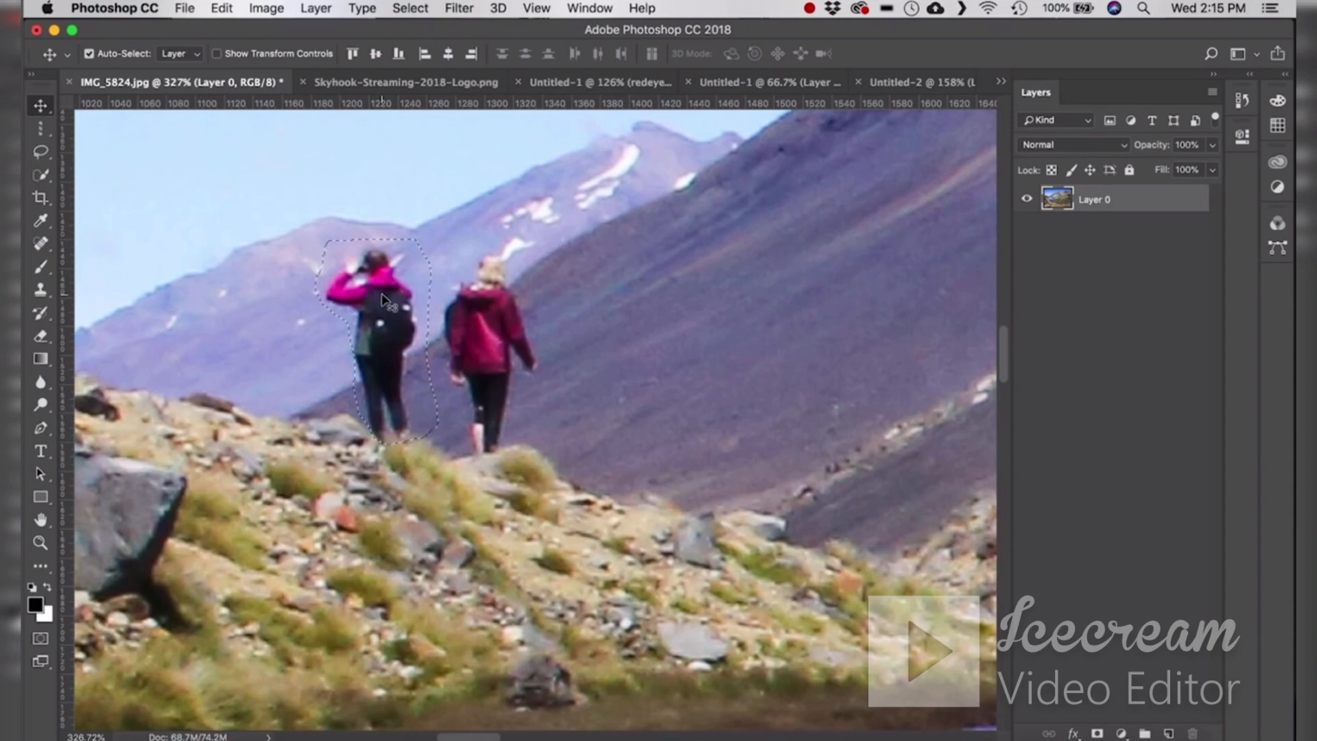
{"action": "left_click_drag", "start_coordinate": [385, 300], "coordinate": [686, 317]}
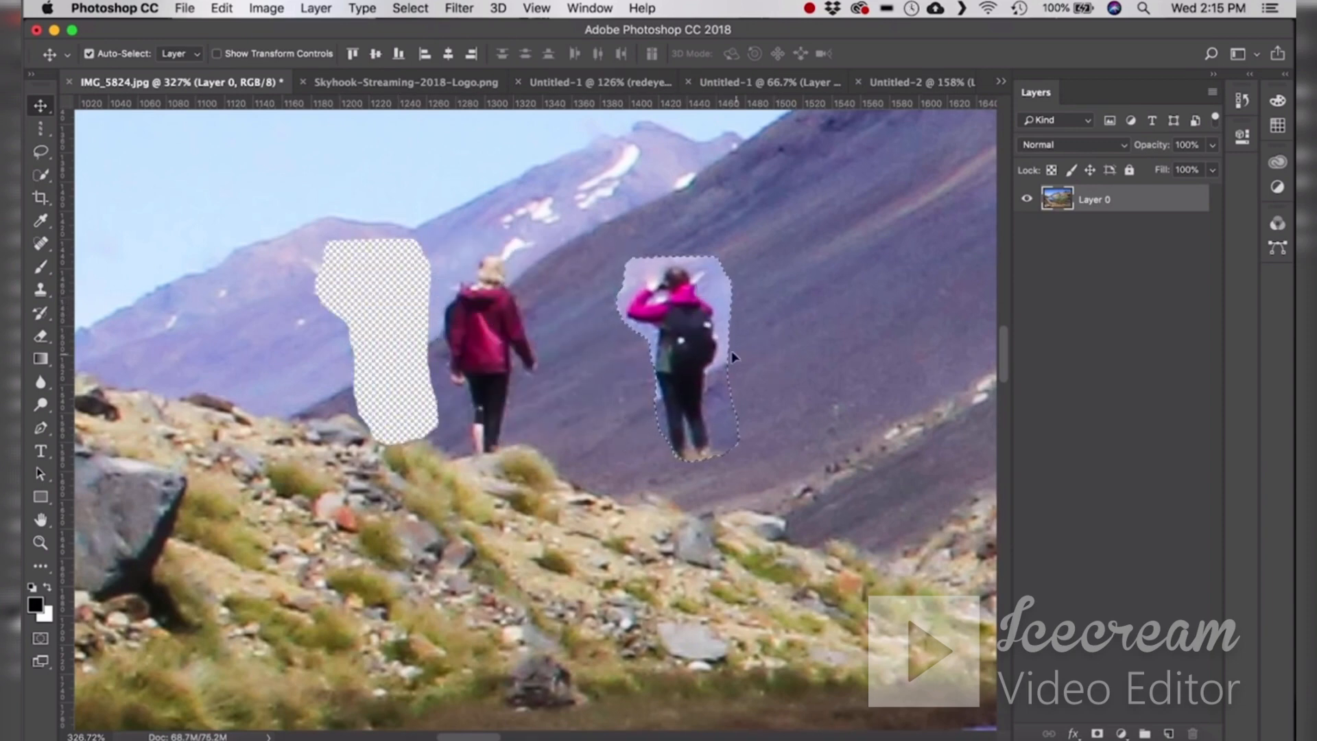
{"action": "left_click_drag", "start_coordinate": [735, 383], "coordinate": [723, 425]}
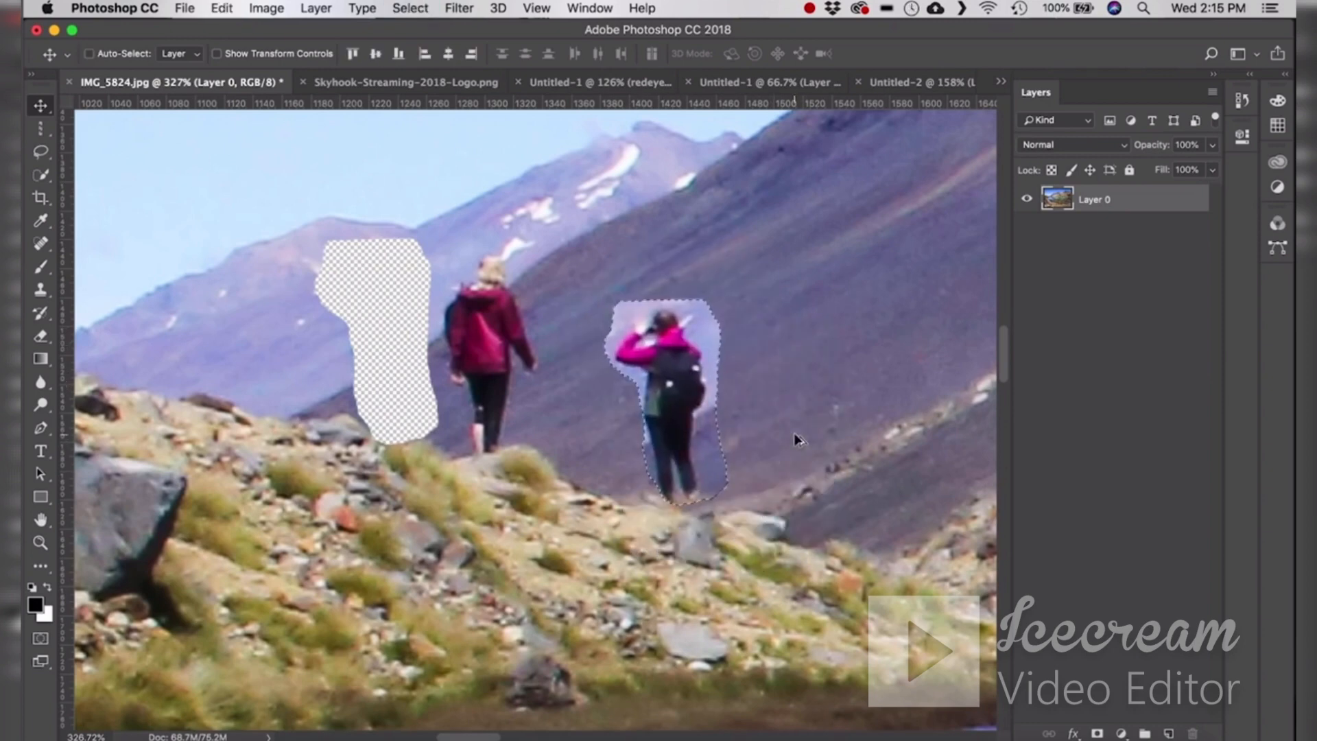
- Undo the hiker's moves and clear the freehand selection
{"action": "key", "text": "super+alt+z"}
{"action": "key", "text": "super+alt+z"}
{"action": "key", "text": "super+d"}
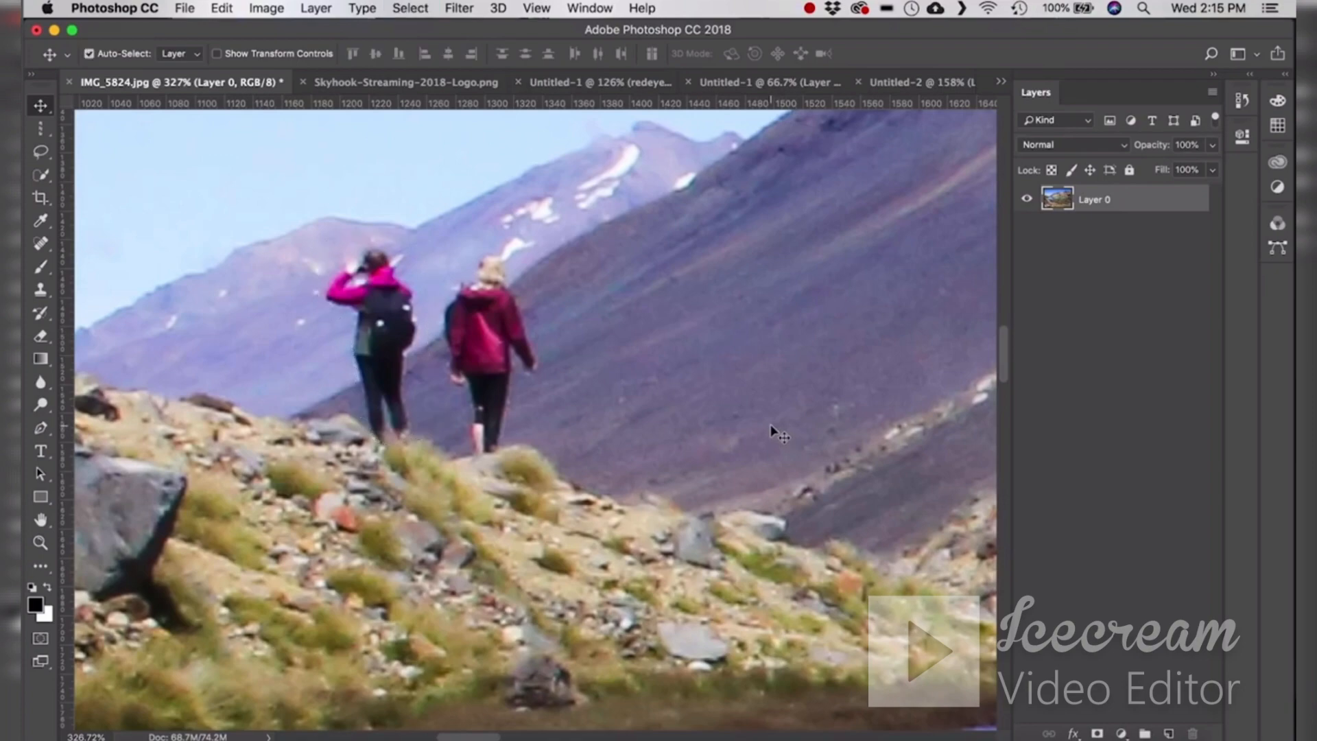
- Outline the hiker in the pink jacket closely, including the raised arm and backpack, with a closed Polygonal Lasso selection
{"action": "scroll", "coordinate": [284, 275], "scroll_direction": "down", "scroll_amount": 1}
{"action": "scroll", "coordinate": [284, 280], "scroll_direction": "down", "scroll_amount": 10}
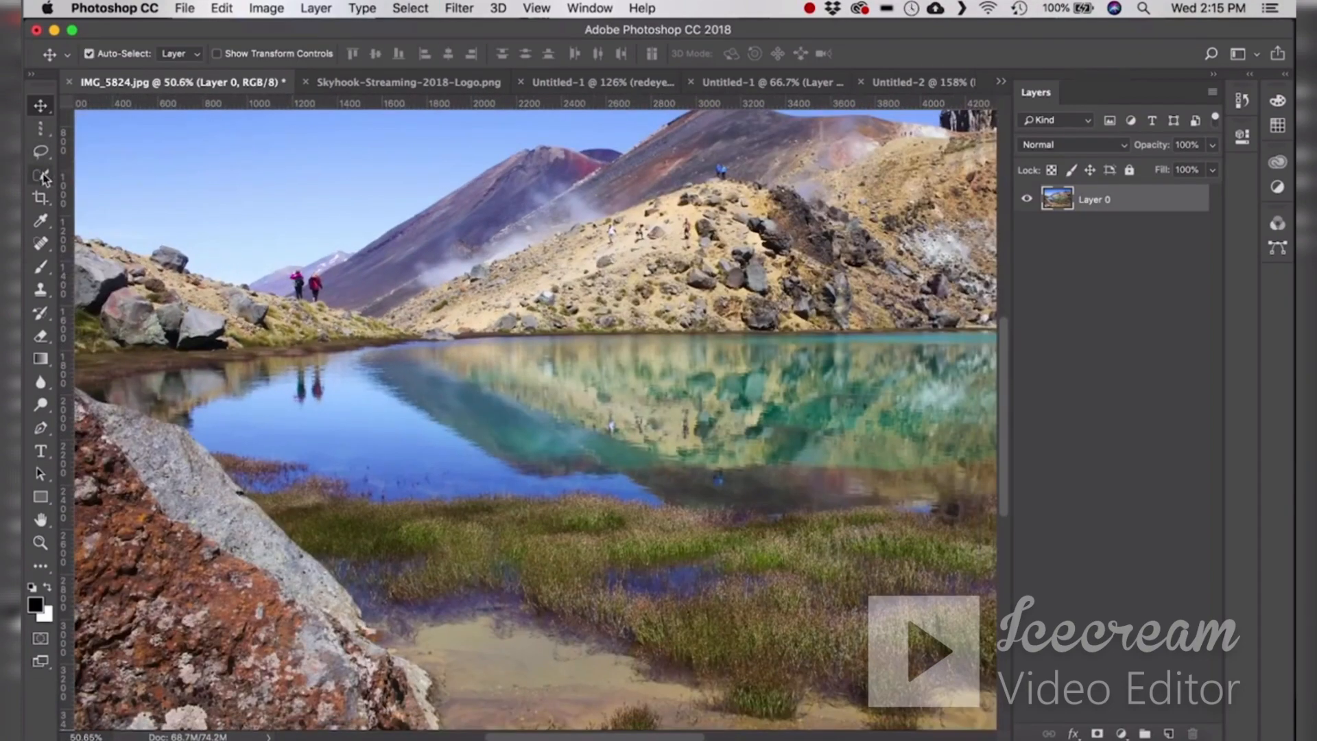
{"action": "left_click_drag", "start_coordinate": [41, 151], "coordinate": [41, 151]}
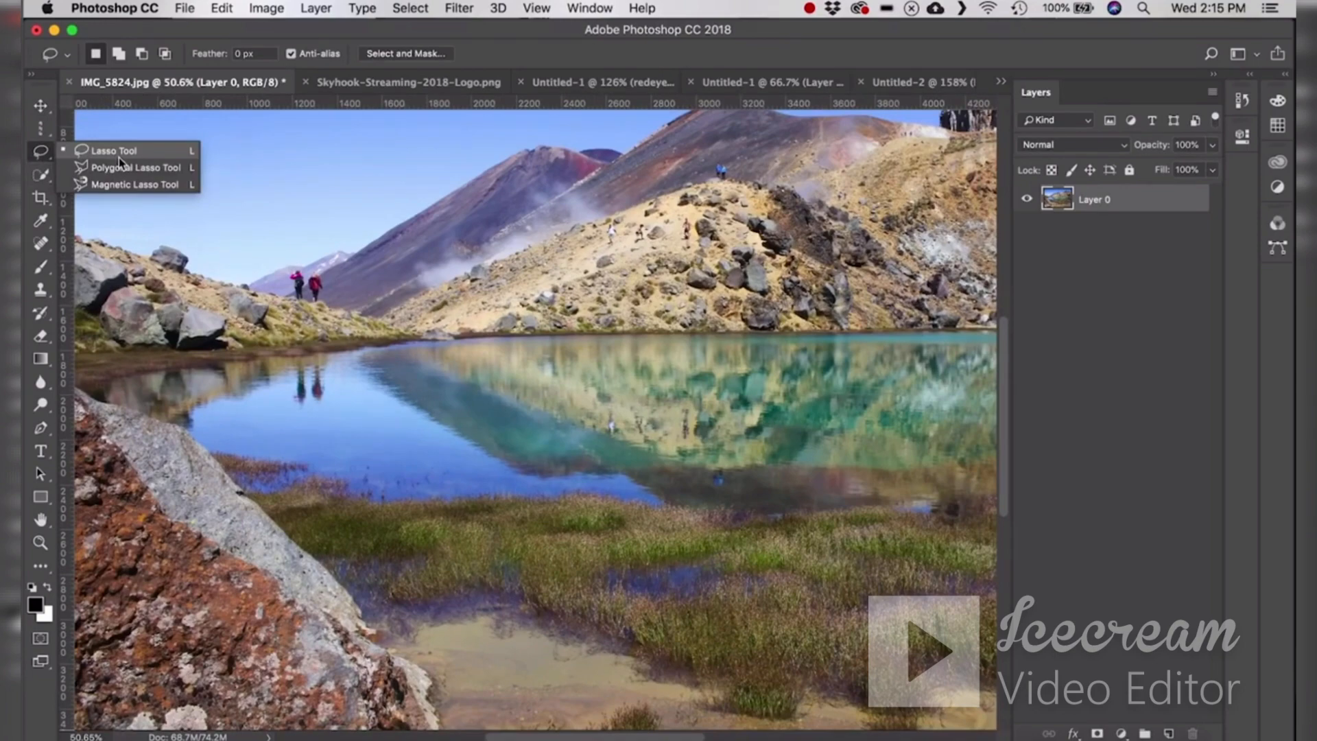
{"action": "left_click", "coordinate": [186, 172]}
{"action": "scroll", "coordinate": [275, 260], "scroll_direction": "up", "scroll_amount": 8}
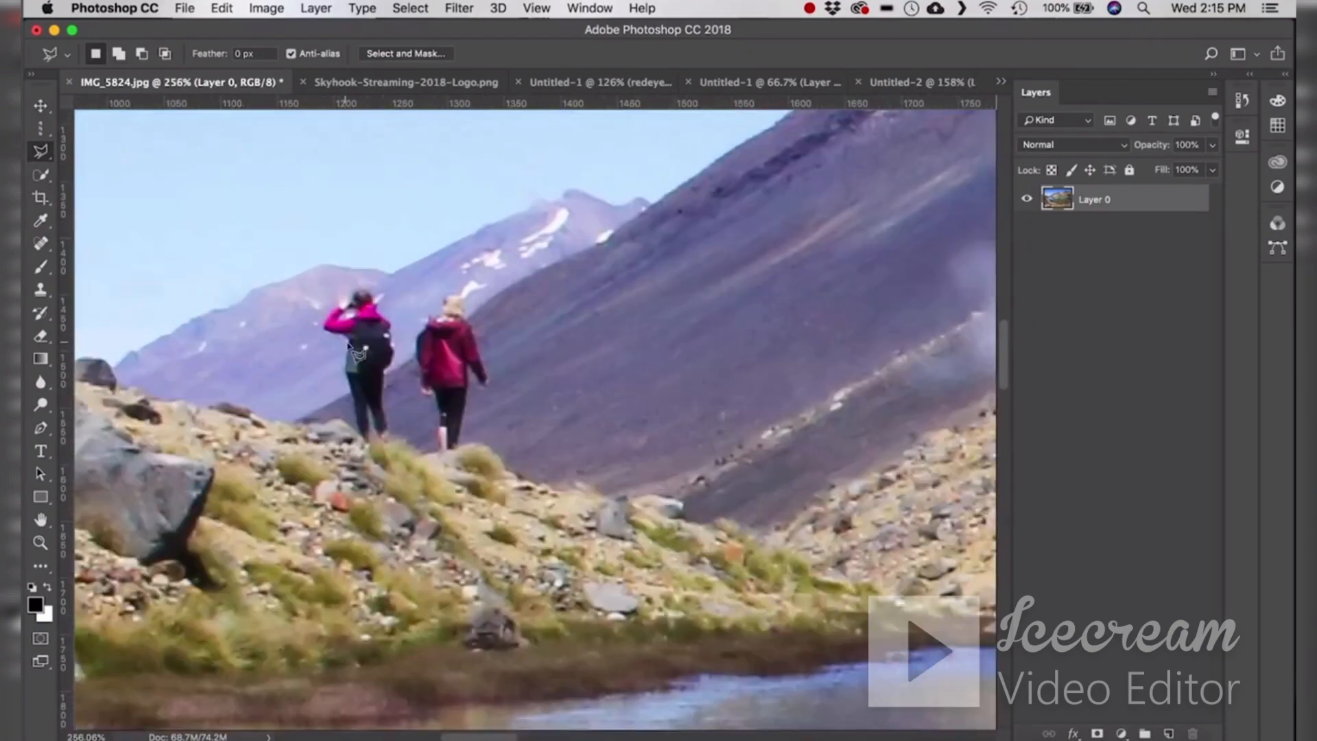
{"action": "scroll", "coordinate": [355, 351], "scroll_direction": "up", "scroll_amount": 5}
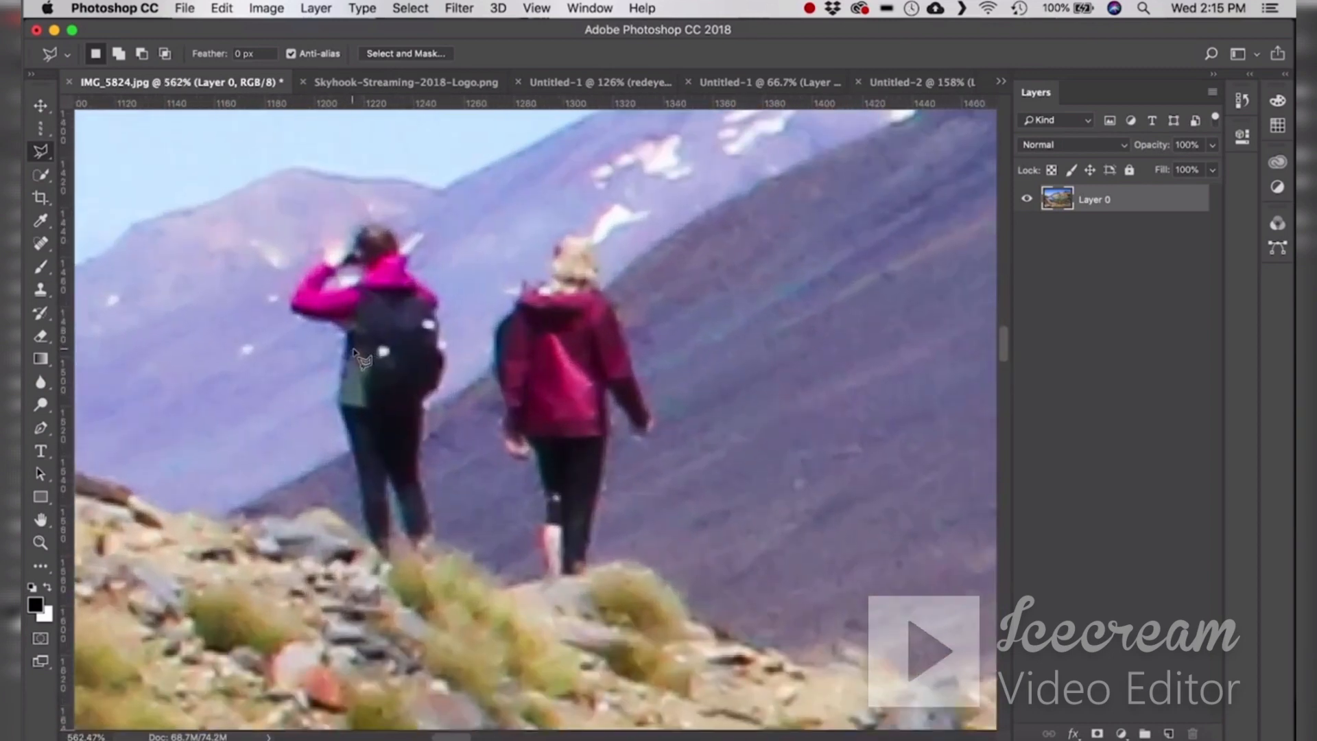
{"action": "scroll", "coordinate": [355, 353], "scroll_direction": "up", "scroll_amount": 1}
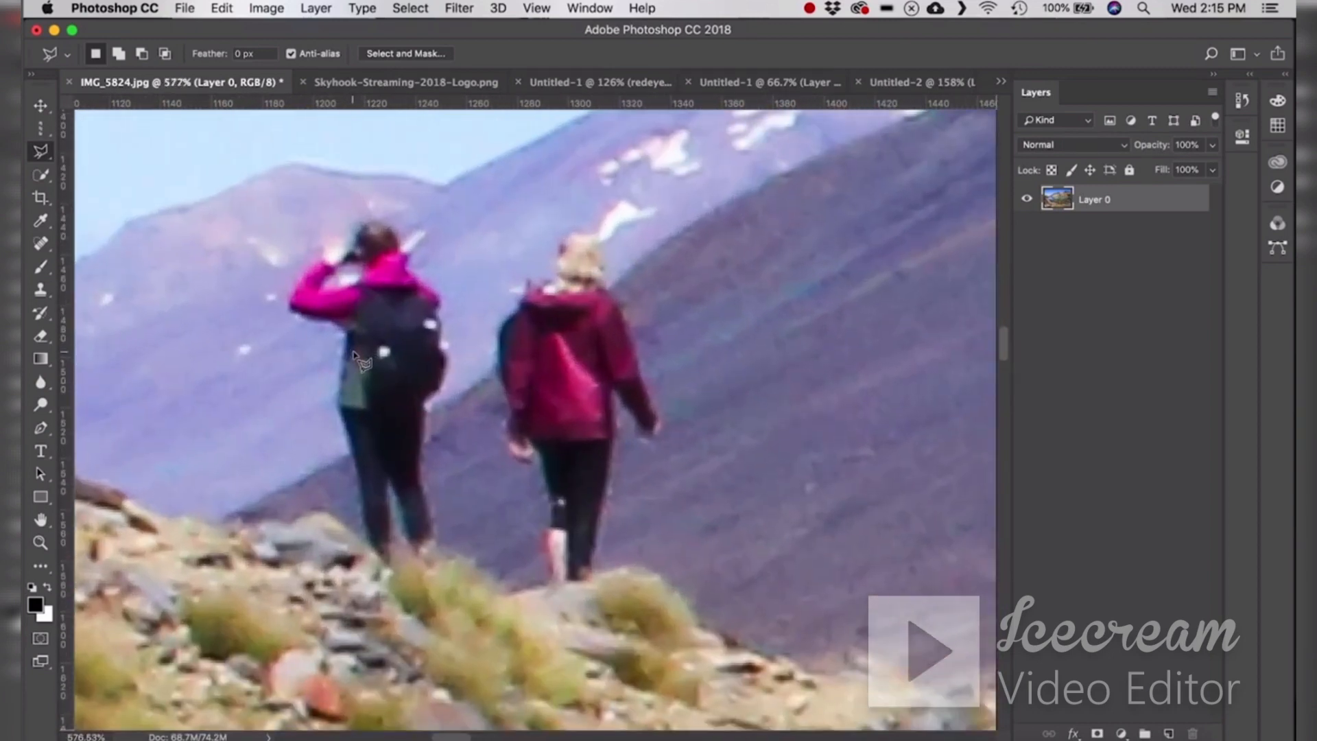
{"action": "left_click", "coordinate": [367, 543]}
{"action": "left_click", "coordinate": [334, 407]}
{"action": "left_click", "coordinate": [341, 332]}
{"action": "left_click", "coordinate": [285, 310]}
{"action": "left_click", "coordinate": [302, 258]}
{"action": "left_click", "coordinate": [337, 226]}
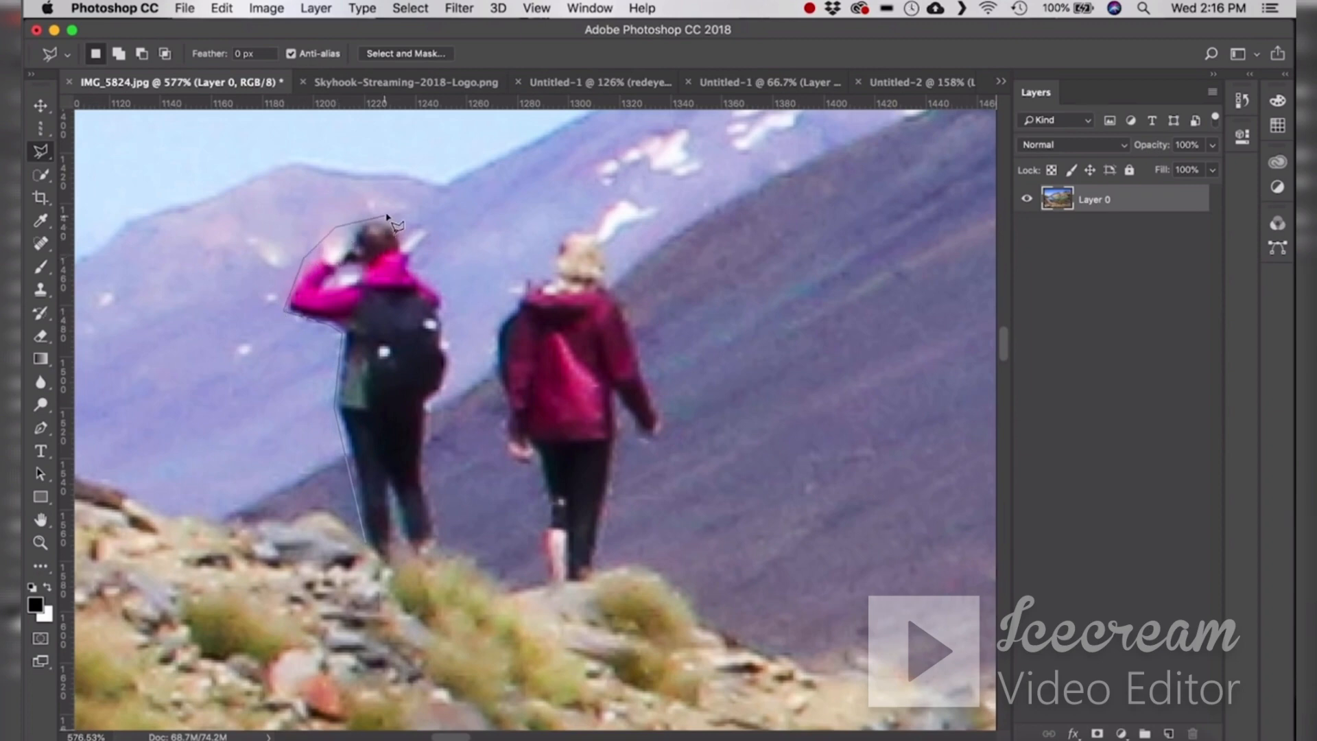
{"action": "left_click", "coordinate": [385, 213]}
{"action": "left_click", "coordinate": [409, 235]}
{"action": "left_click", "coordinate": [422, 220]}
{"action": "left_click", "coordinate": [436, 231]}
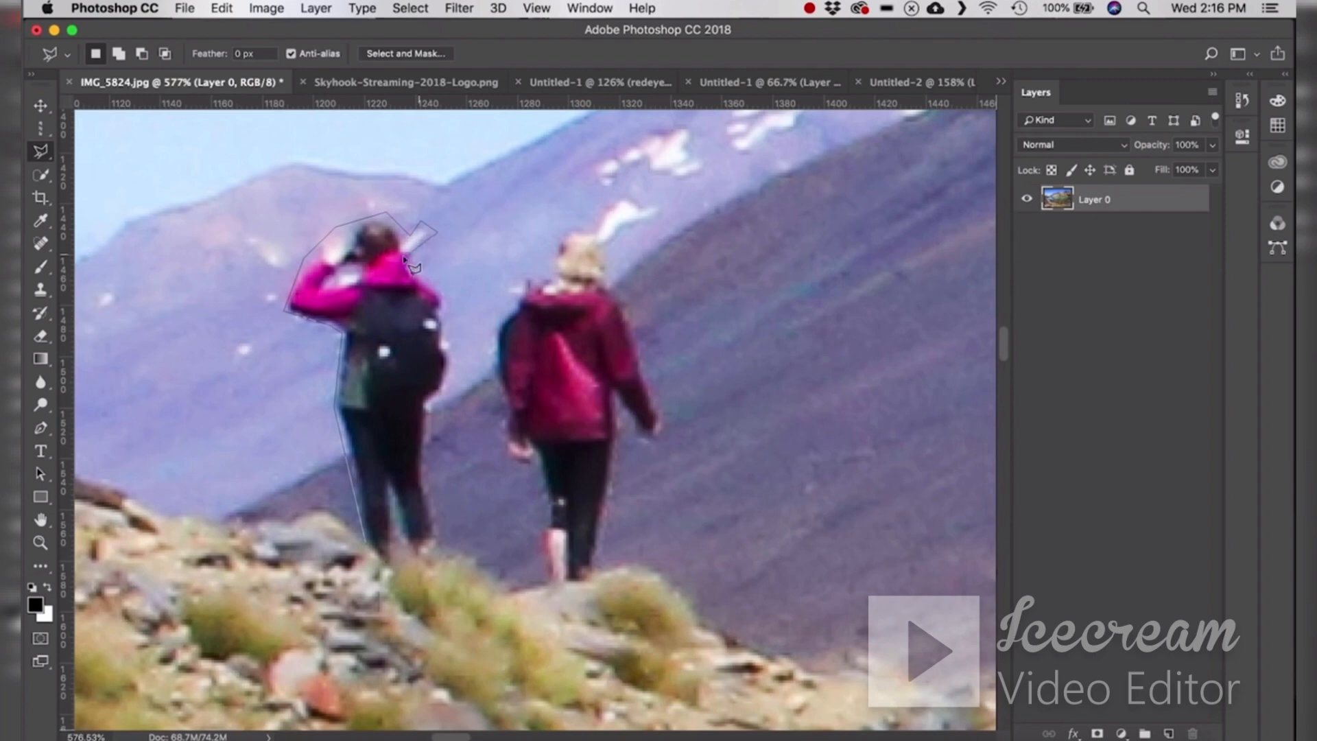
{"action": "left_click", "coordinate": [434, 290]}
{"action": "left_click", "coordinate": [444, 321]}
{"action": "left_click", "coordinate": [448, 393]}
{"action": "left_click", "coordinate": [434, 412]}
{"action": "left_click", "coordinate": [433, 504]}
{"action": "left_click", "coordinate": [452, 548]}
{"action": "left_click", "coordinate": [445, 584]}
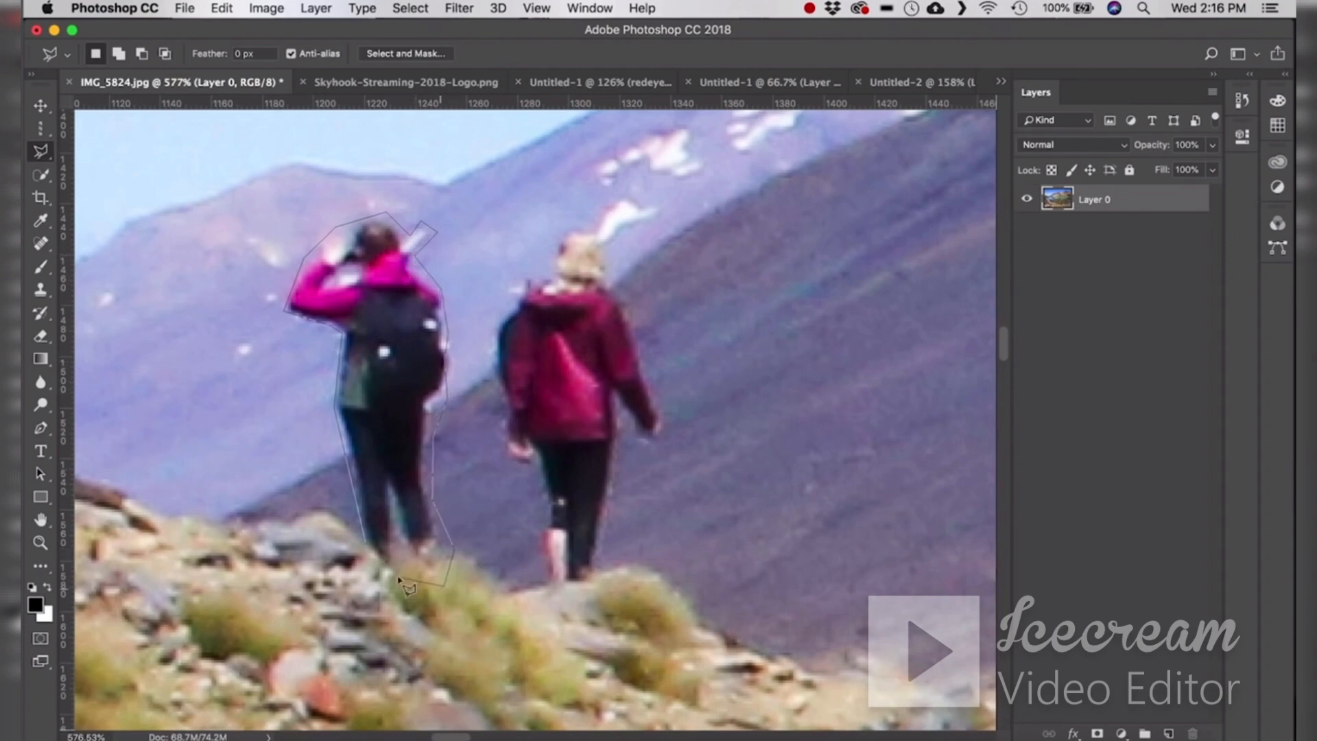
{"action": "left_click", "coordinate": [364, 549]}
- Move the polygonal cut-out of the hiker horizontally so it covers the companion in the dark red jacket
{"action": "key", "text": "v"}
{"action": "left_click_drag", "start_coordinate": [403, 391], "coordinate": [589, 393]}
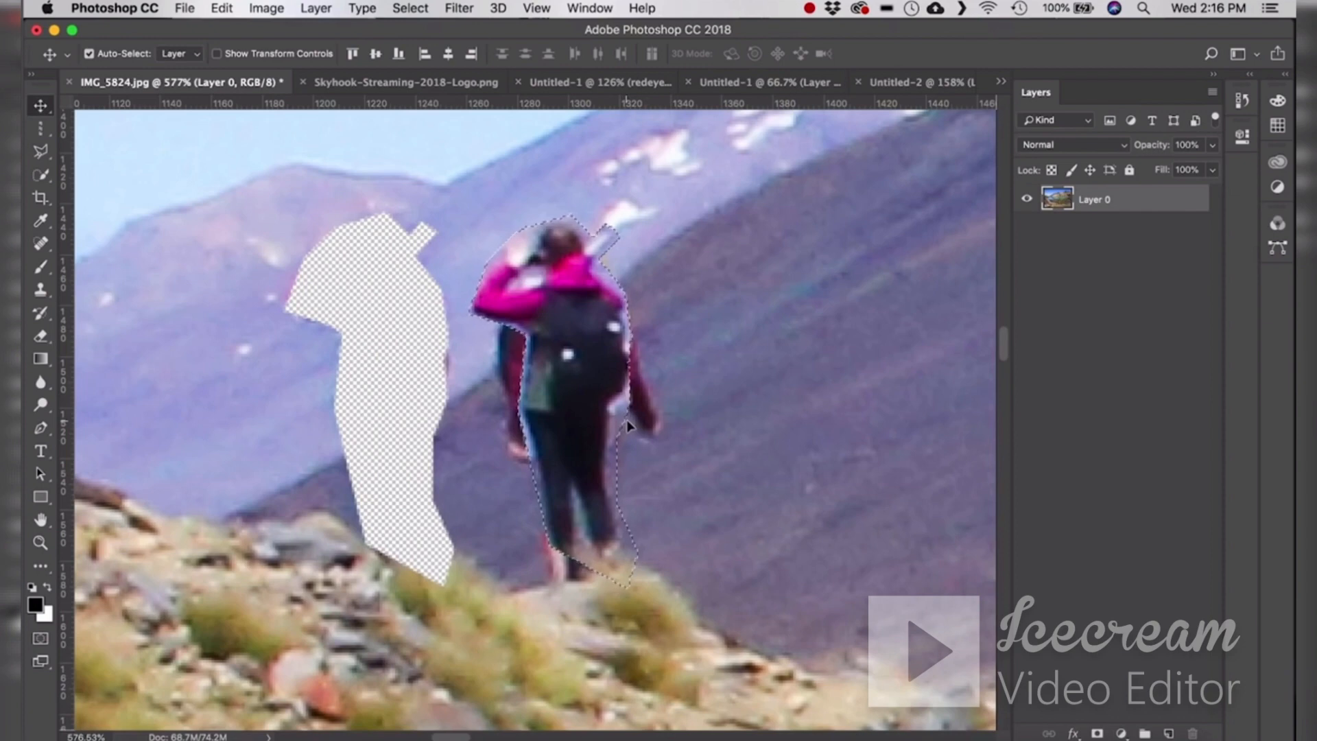
- Undo the cut-out hiker's move and clear the polygonal selection
{"action": "key", "text": "super"}
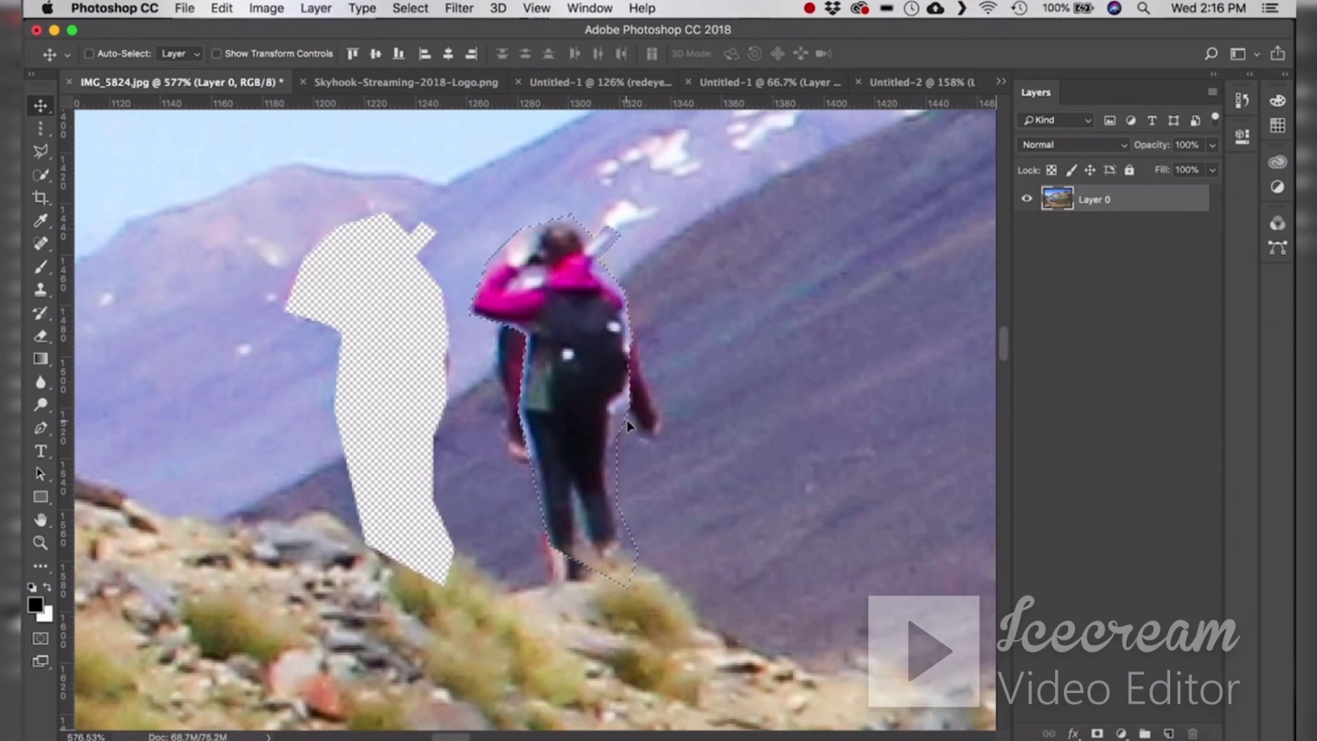
{"action": "key", "text": "super+z"}
{"action": "key", "text": "super+d"}
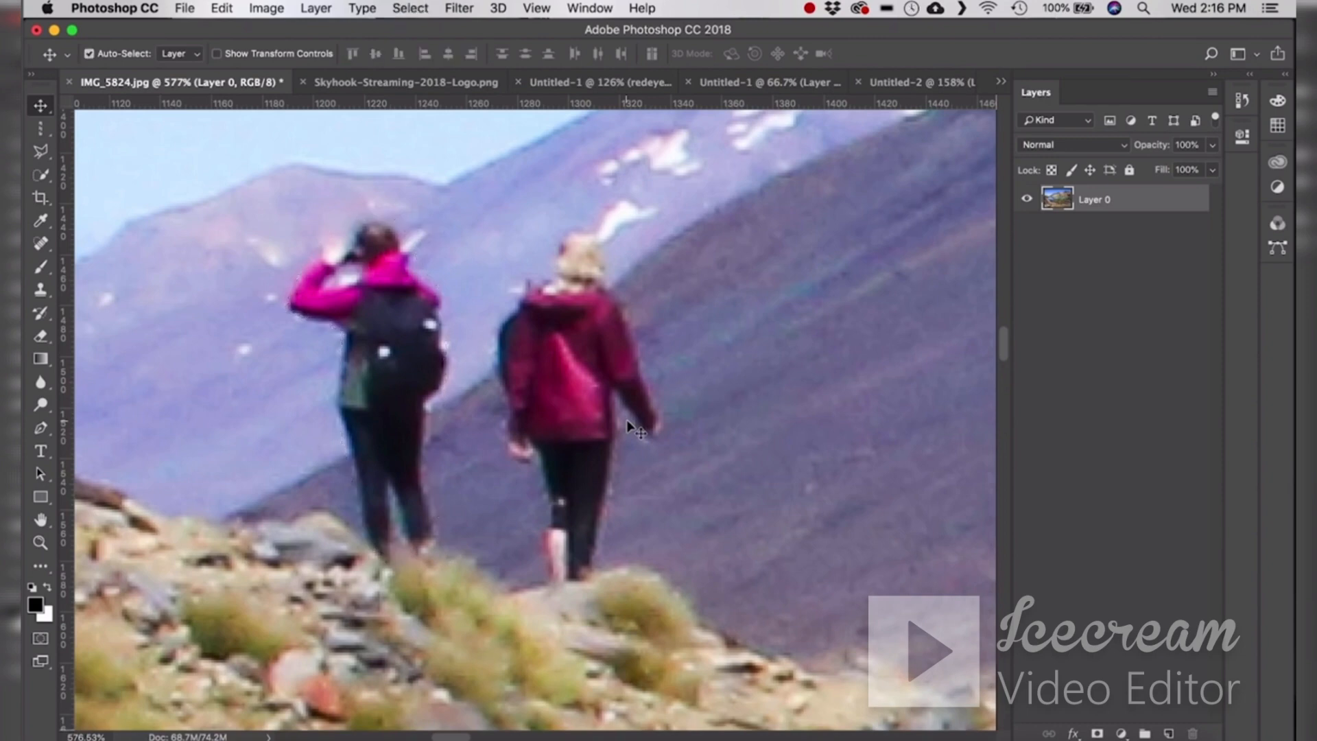
- Trace the large foreground rock's upper edge from the photo's left border with the Magnetic Lasso Tool, removing and retracing the last four anchor points
{"action": "left_click", "coordinate": [40, 150]}
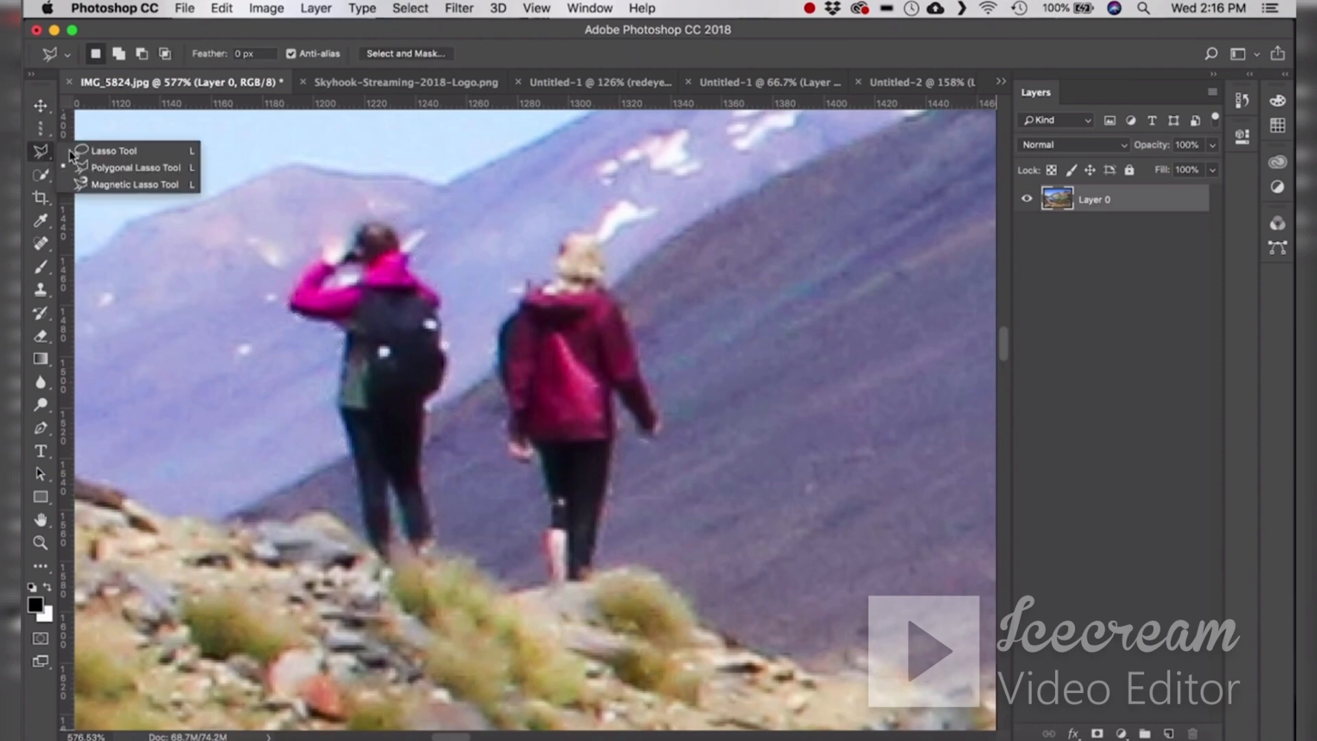
{"action": "left_click", "coordinate": [126, 185]}
{"action": "key", "text": "super+0"}
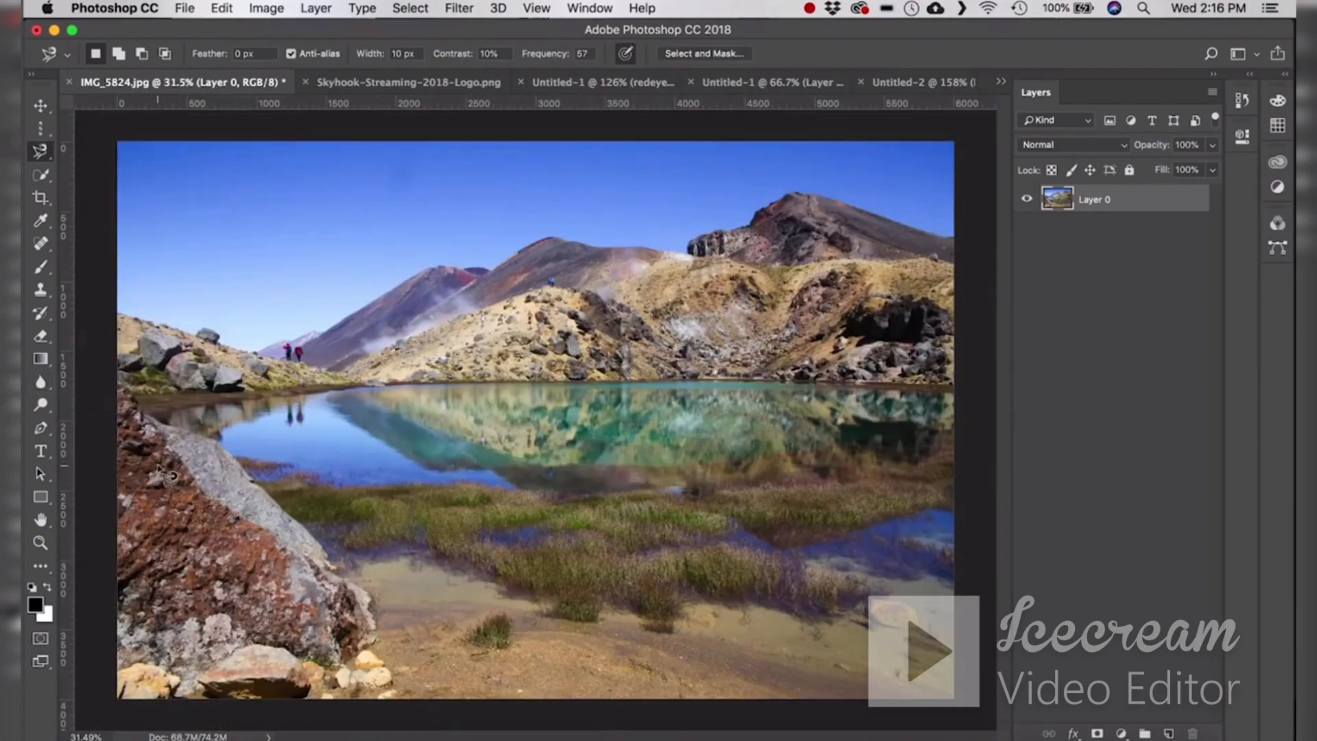
{"action": "scroll", "coordinate": [164, 473], "scroll_direction": "up", "scroll_amount": 5}
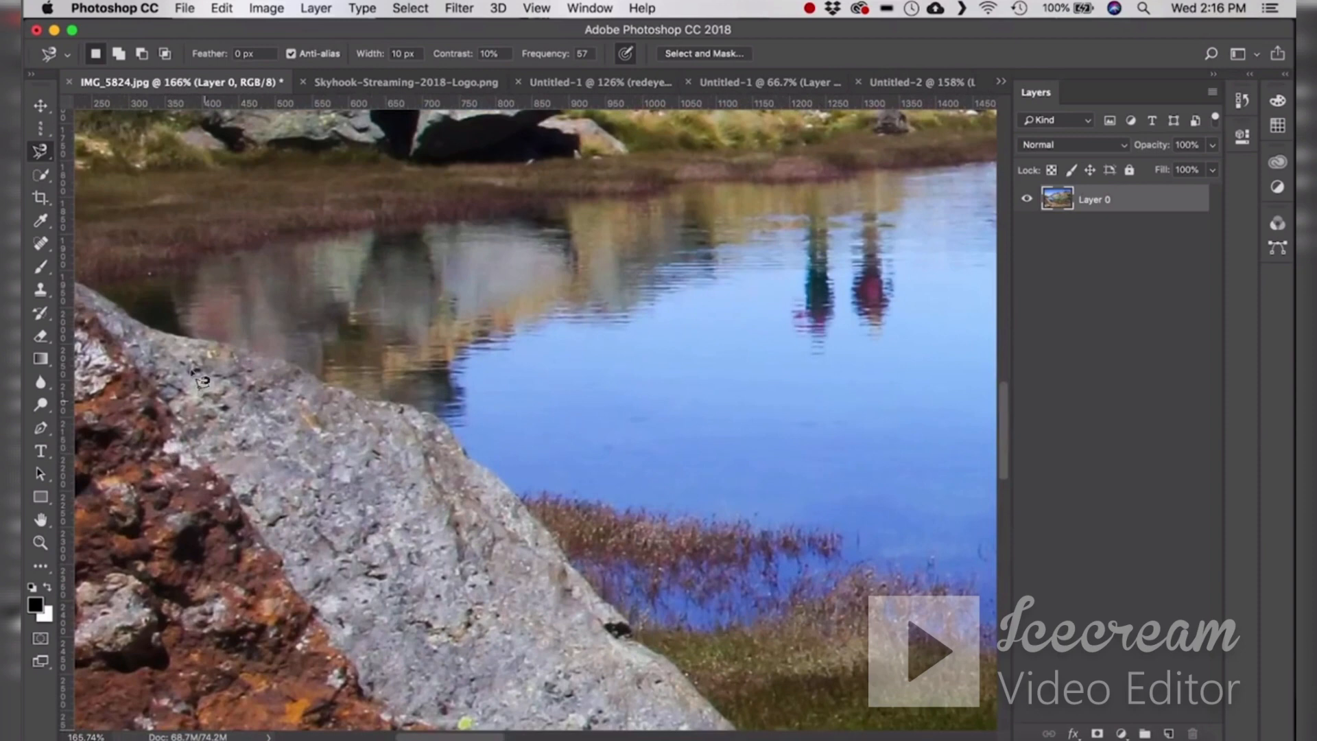
{"action": "mouse_move", "coordinate": [163, 330]}
{"action": "left_mouse_down"}
{"action": "mouse_move", "coordinate": [349, 293]}
{"action": "mouse_move", "coordinate": [341, 373]}
{"action": "left_mouse_up"}
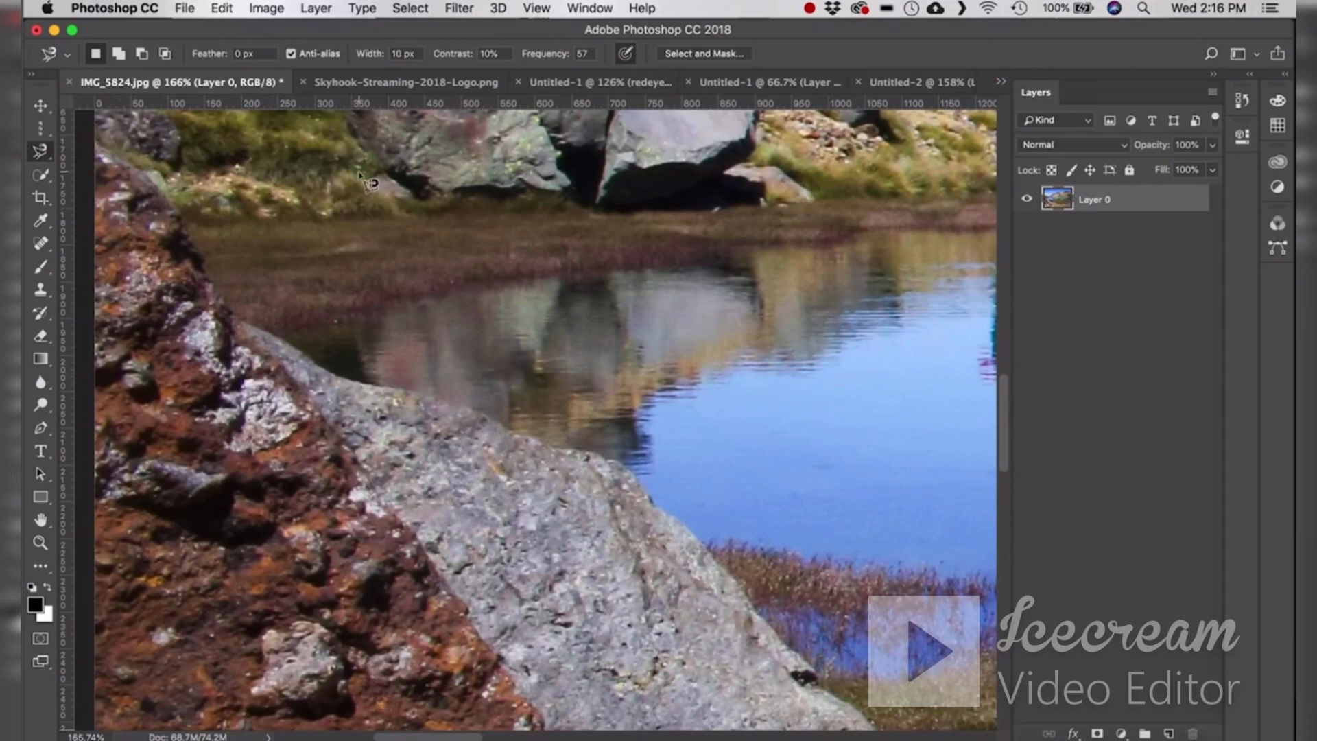
{"action": "left_click", "coordinate": [97, 146]}
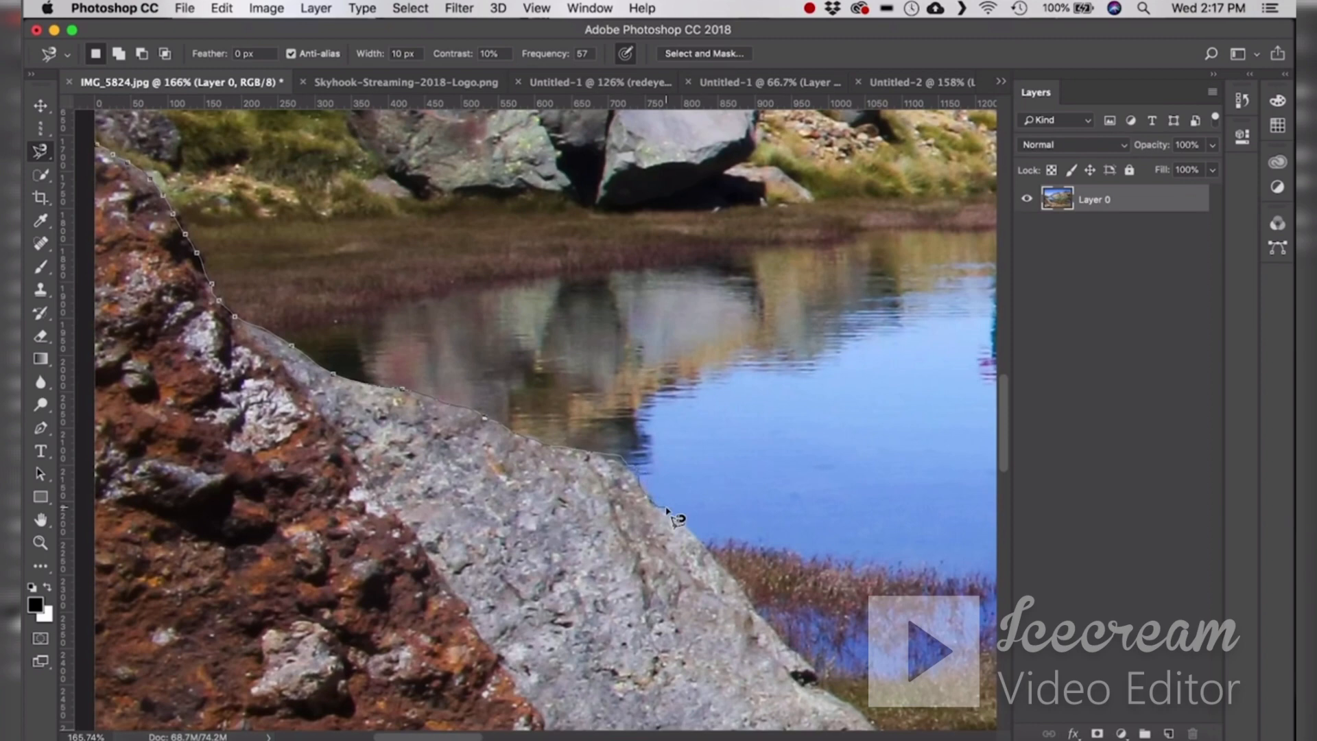
{"action": "key", "text": "BackSpace"}
{"action": "key", "text": "BackSpace"}
{"action": "key", "text": "BackSpace"}
{"action": "key", "text": "BackSpace"}
{"action": "mouse_move", "coordinate": [501, 423]}
{"action": "left_mouse_down"}
{"action": "mouse_move", "coordinate": [625, 463]}
{"action": "mouse_move", "coordinate": [868, 727]}
{"action": "left_mouse_up"}
- Continue the magnetic outline down the rock's slope, cross the rock's lower part, and close it along the photo's left border
{"action": "key", "text": "space"}
{"action": "mouse_move", "coordinate": [871, 731]}
{"action": "left_mouse_down"}
{"action": "mouse_move", "coordinate": [673, 458]}
{"action": "mouse_move", "coordinate": [803, 590]}
{"action": "mouse_move", "coordinate": [664, 473]}
{"action": "mouse_move", "coordinate": [525, 386]}
{"action": "left_mouse_up"}
{"action": "key", "text": "space"}
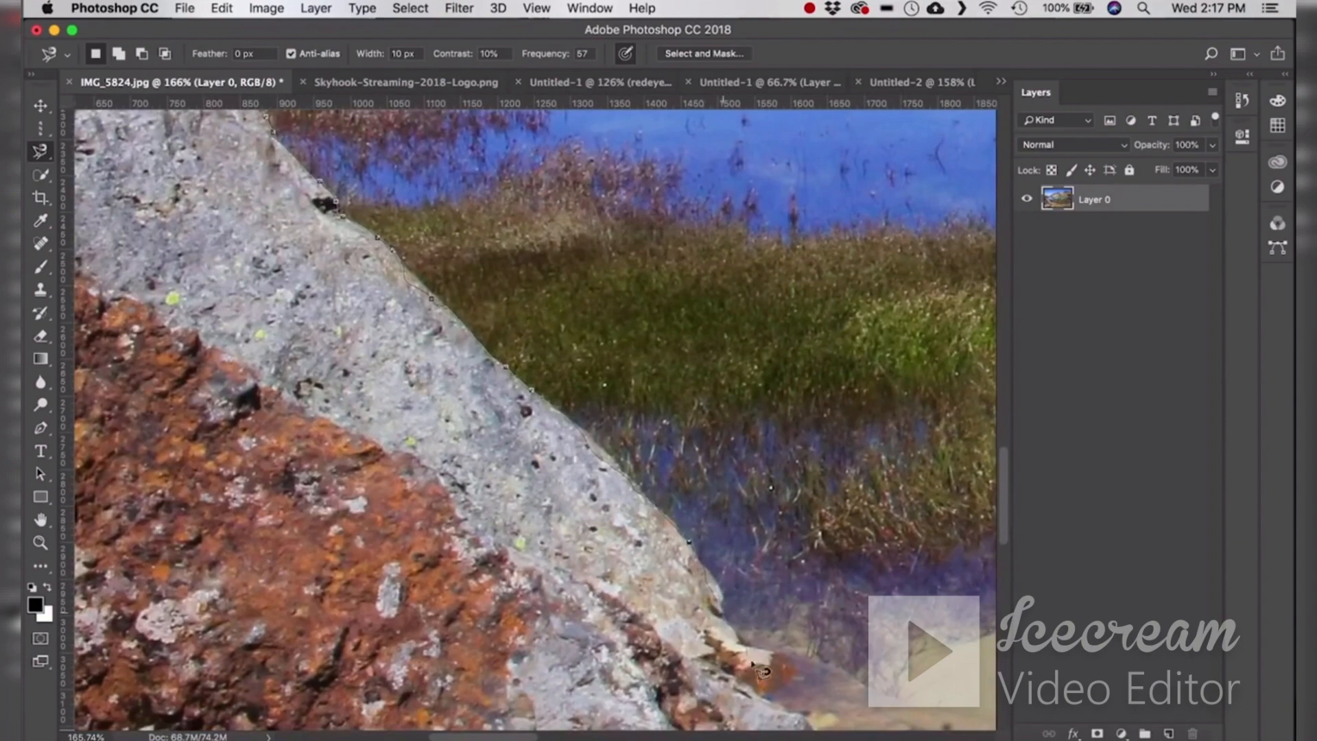
{"action": "key", "text": "space"}
{"action": "mouse_move", "coordinate": [758, 693]}
{"action": "left_mouse_down"}
{"action": "mouse_move", "coordinate": [740, 655]}
{"action": "mouse_move", "coordinate": [915, 617]}
{"action": "left_mouse_up"}
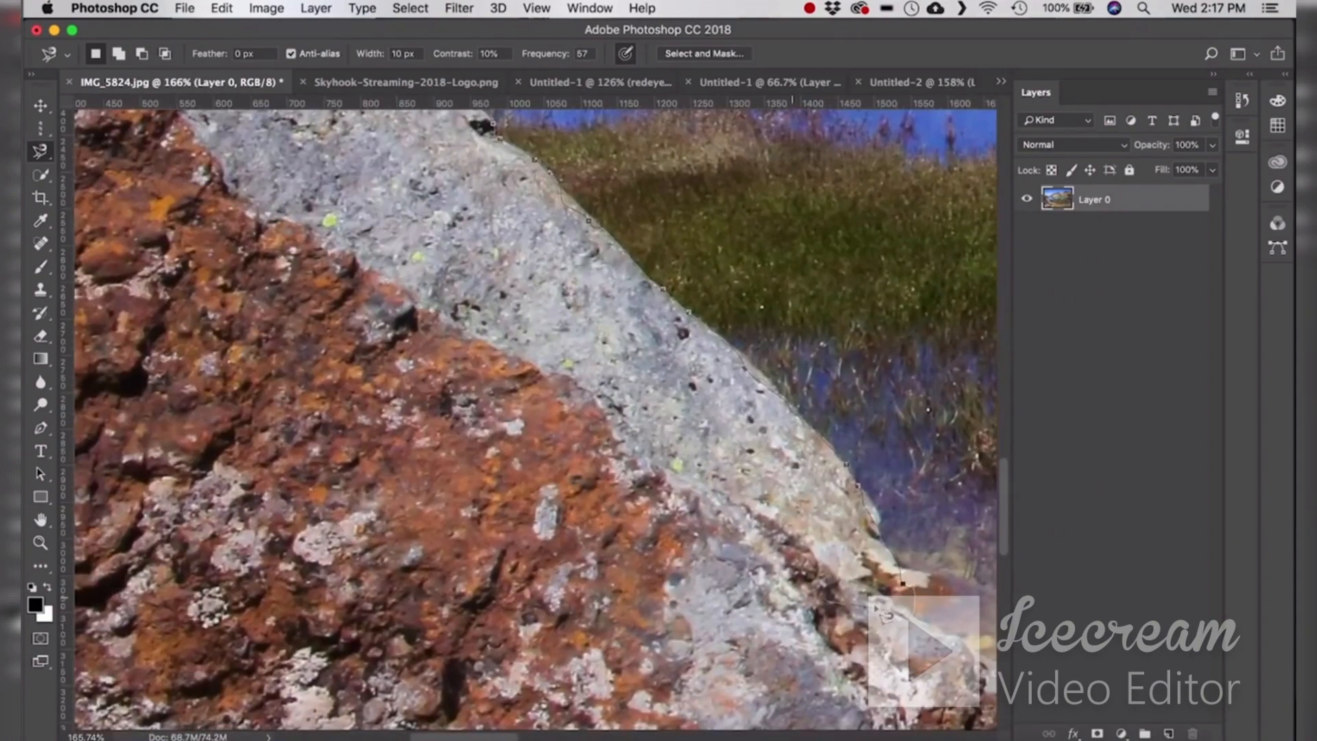
{"action": "scroll", "coordinate": [891, 620], "scroll_direction": "down", "scroll_amount": 10}
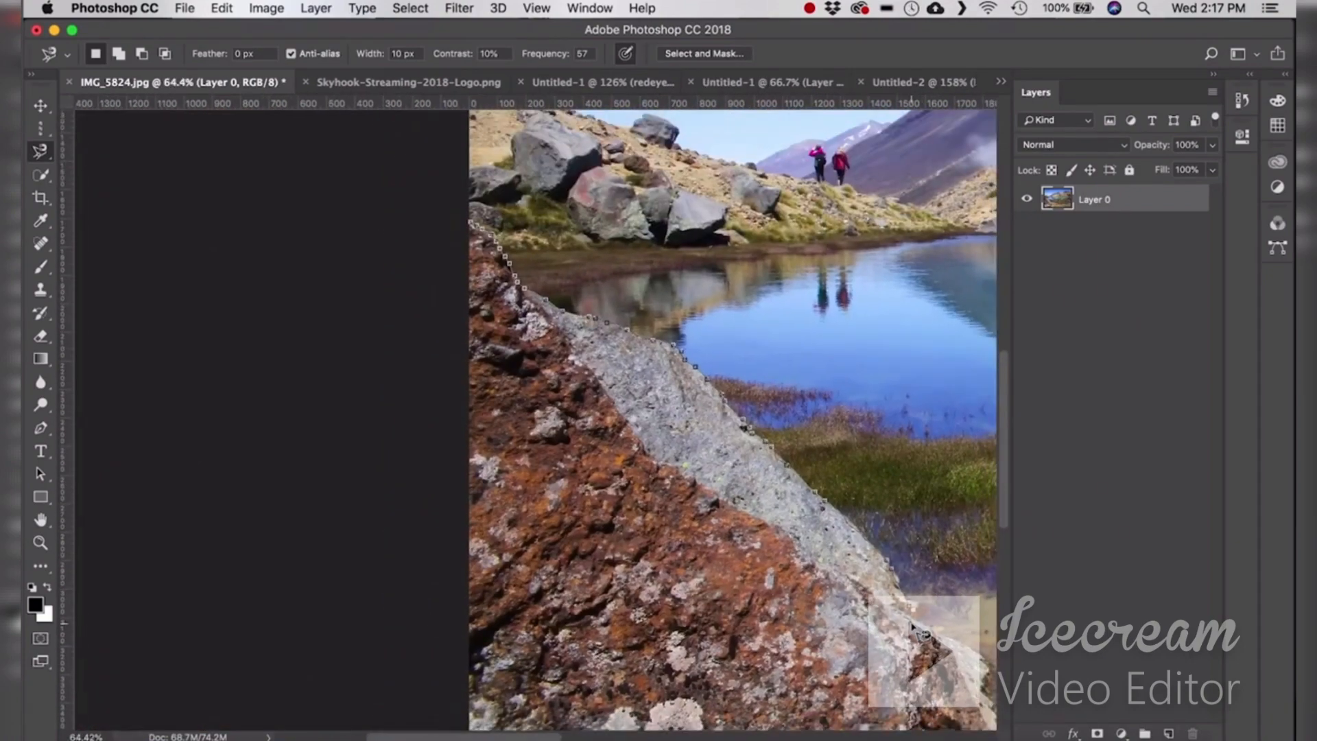
{"action": "mouse_move", "coordinate": [919, 628]}
{"action": "left_mouse_down"}
{"action": "mouse_move", "coordinate": [583, 629]}
{"action": "mouse_move", "coordinate": [465, 615]}
{"action": "mouse_move", "coordinate": [425, 250]}
{"action": "mouse_move", "coordinate": [480, 233]}
{"action": "left_mouse_up"}
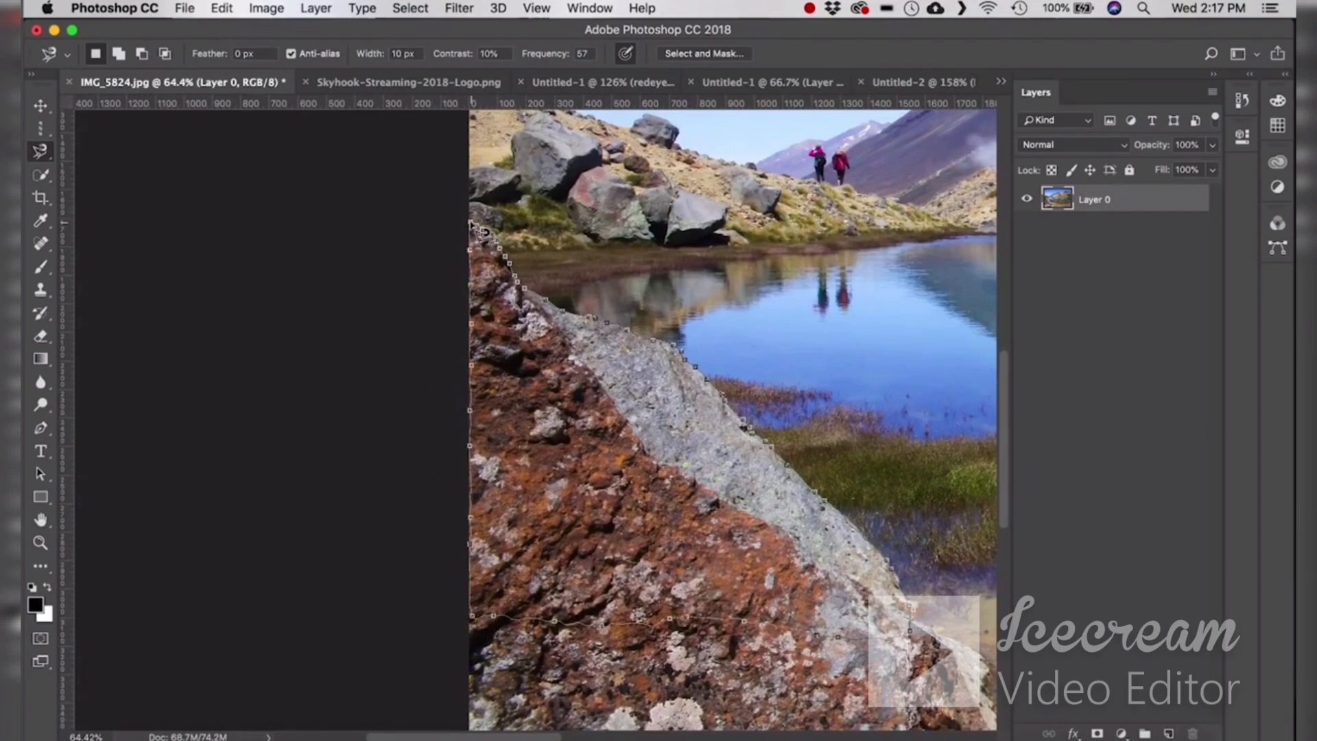
{"action": "left_click", "coordinate": [480, 232]}
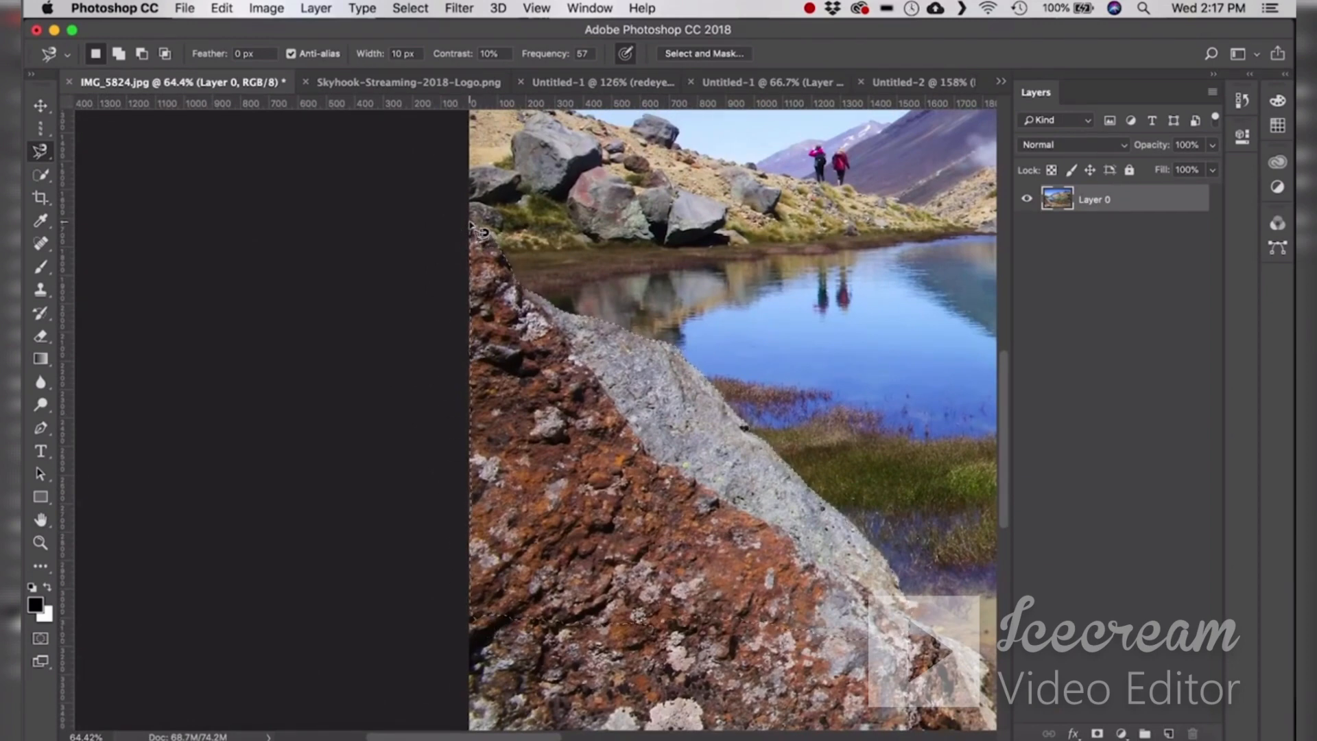
- Cut the selected rock out of the photo and paste it onto a new layer
{"action": "scroll", "coordinate": [663, 388], "scroll_direction": "up", "scroll_amount": 4}
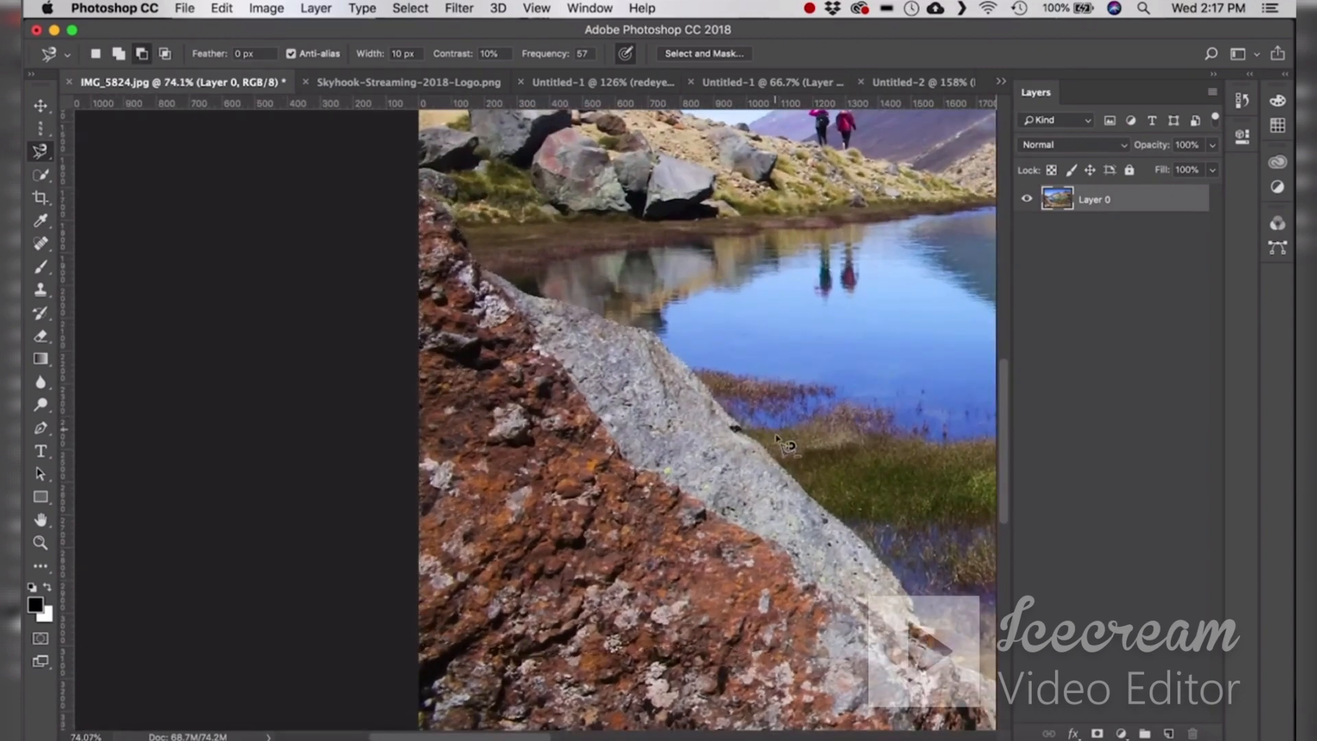
{"action": "key", "text": "Delete"}
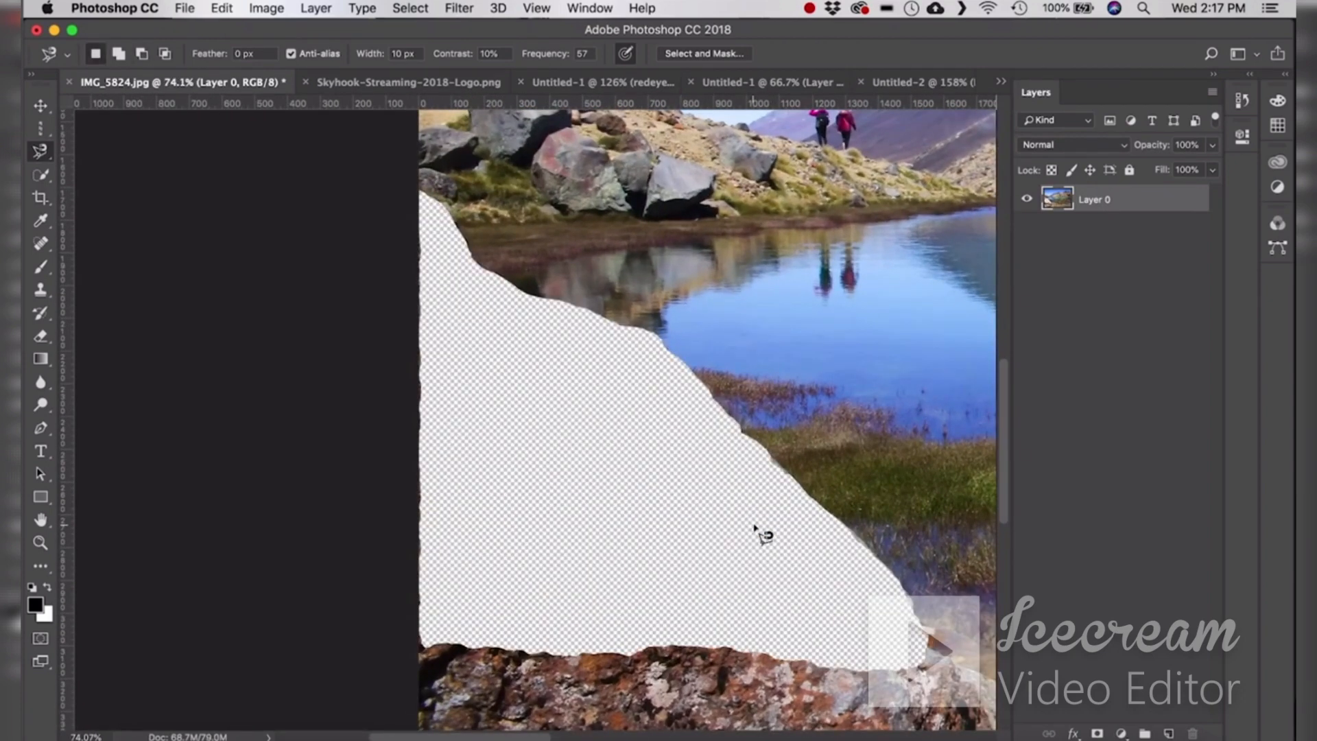
{"action": "key", "text": "super+v"}
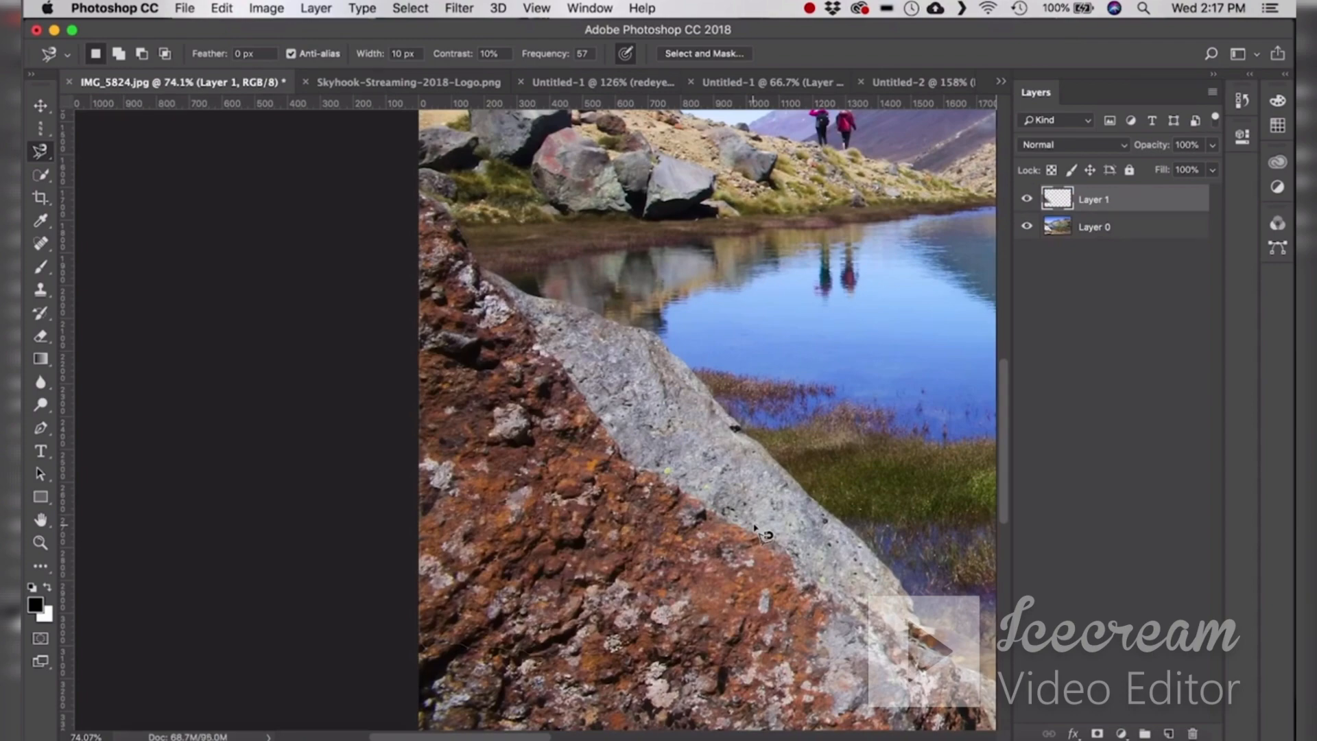
- Toggle the pasted rock layer's visibility off and on, and shift the rock slightly with the Move Tool
{"action": "left_click", "coordinate": [1025, 200]}
{"action": "left_click", "coordinate": [1025, 200]}
{"action": "key", "text": "v"}
{"action": "mouse_move", "coordinate": [539, 461]}
{"action": "left_mouse_down"}
{"action": "mouse_move", "coordinate": [762, 384]}
{"action": "mouse_move", "coordinate": [604, 645]}
{"action": "mouse_move", "coordinate": [321, 508]}
{"action": "mouse_move", "coordinate": [614, 499]}
{"action": "mouse_move", "coordinate": [571, 516]}
{"action": "mouse_move", "coordinate": [452, 480]}
{"action": "mouse_move", "coordinate": [588, 446]}
{"action": "mouse_move", "coordinate": [545, 436]}
{"action": "left_mouse_up"}
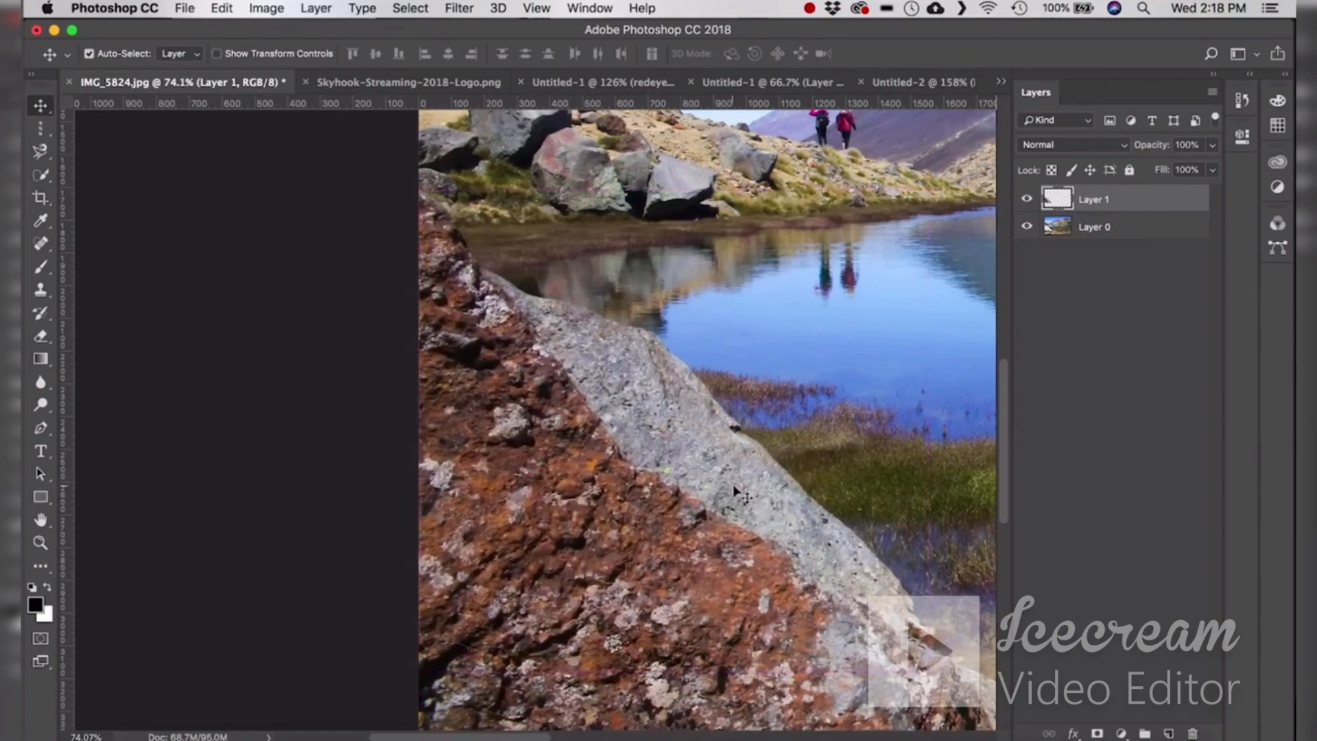
- Undo the rock's move, paste and cut, and clear the magnetic selection
{"action": "key", "text": "super+alt+z"}
{"action": "key", "text": "super+alt+z"}
{"action": "key", "text": "super+alt+z"}
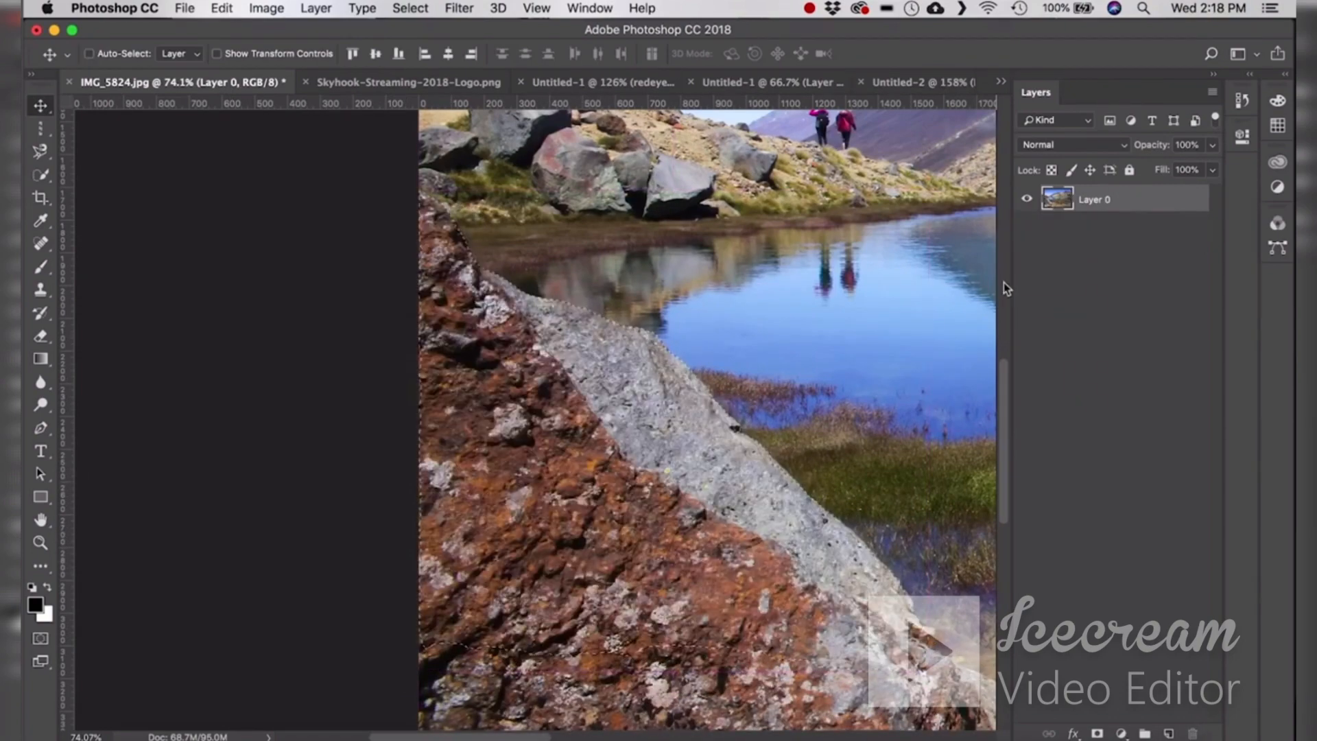
{"action": "key", "text": "super+d"}
- Brush a Quick Selection over the large grey boulder on the hillside with brush size 30, and clear that selection
{"action": "mouse_move", "coordinate": [52, 154]}
{"action": "left_mouse_down"}
{"action": "mouse_move", "coordinate": [81, 152]}
{"action": "mouse_move", "coordinate": [43, 177]}
{"action": "mouse_move", "coordinate": [171, 177]}
{"action": "left_mouse_up"}
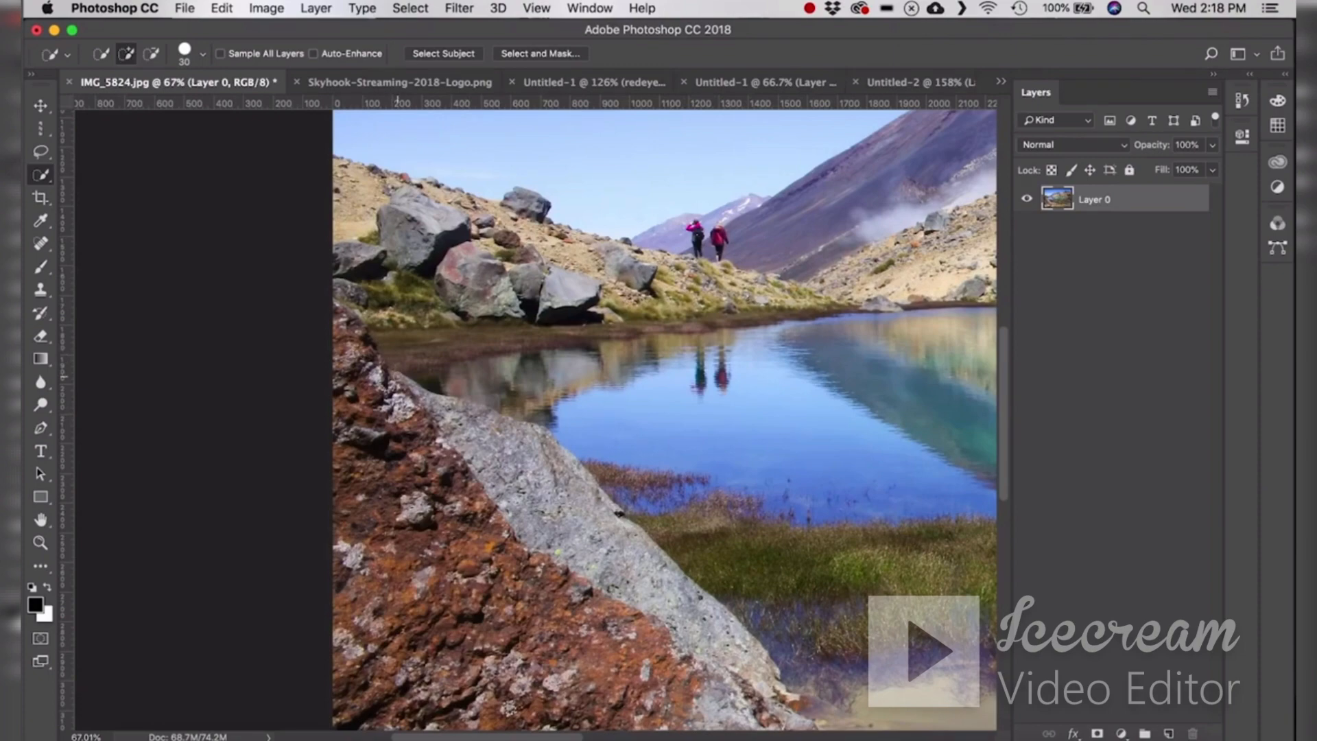
{"action": "scroll", "coordinate": [414, 199], "scroll_direction": "up", "scroll_amount": 10}
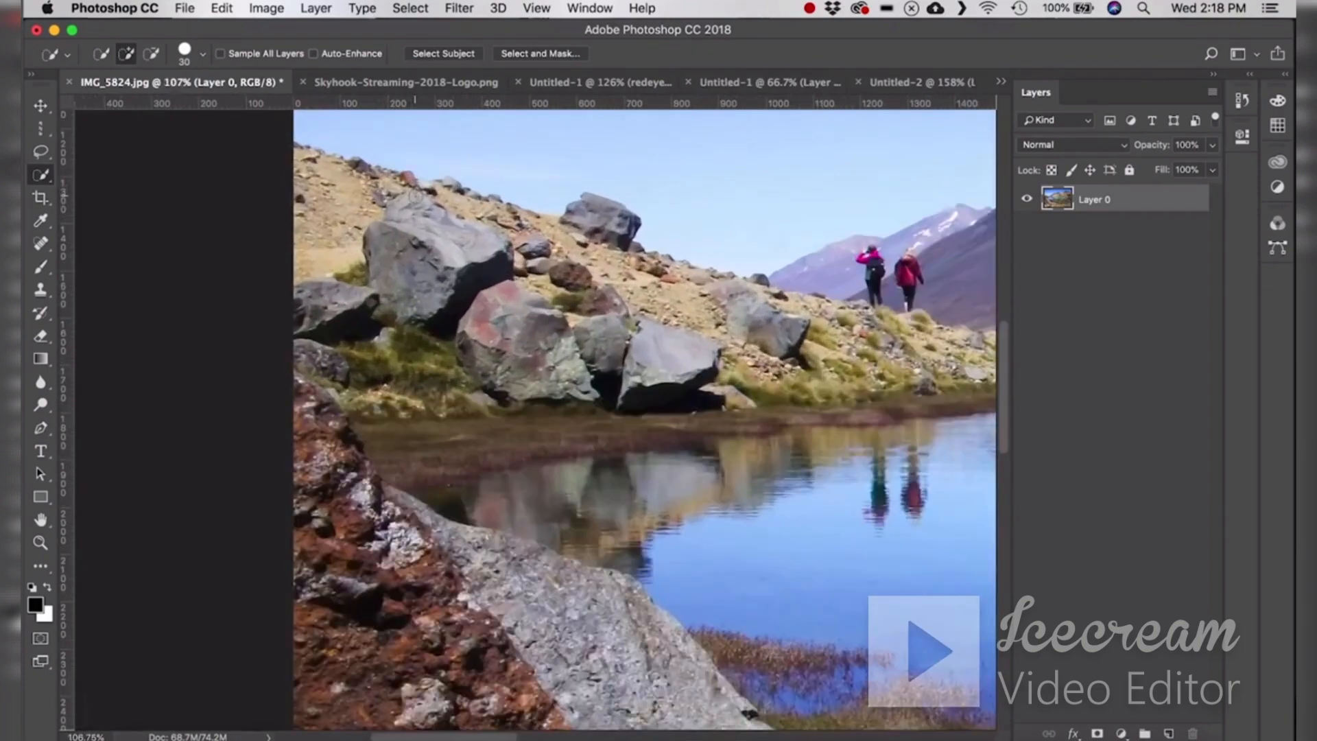
{"action": "scroll", "coordinate": [414, 198], "scroll_direction": "up", "scroll_amount": 2}
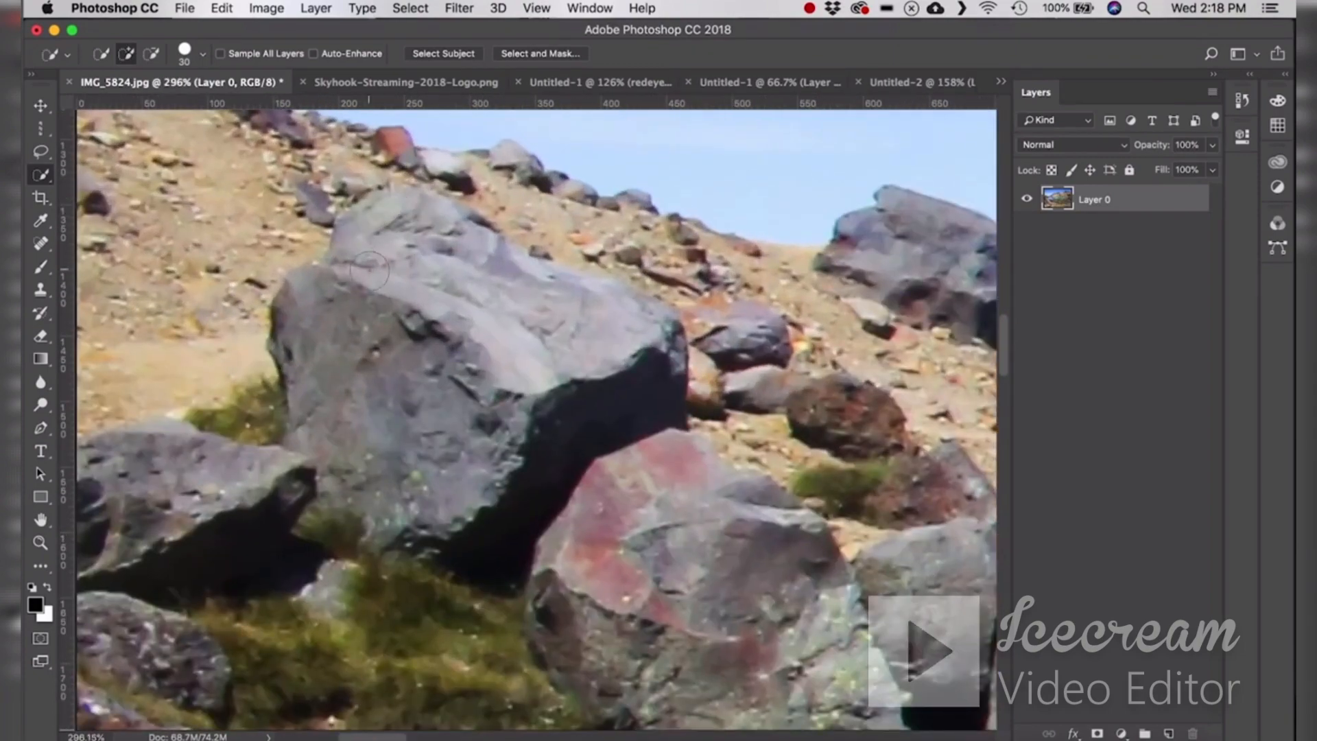
{"action": "mouse_move", "coordinate": [386, 214]}
{"action": "left_mouse_down"}
{"action": "mouse_move", "coordinate": [411, 301]}
{"action": "mouse_move", "coordinate": [507, 278]}
{"action": "mouse_move", "coordinate": [503, 325]}
{"action": "mouse_move", "coordinate": [559, 360]}
{"action": "mouse_move", "coordinate": [552, 381]}
{"action": "mouse_move", "coordinate": [575, 401]}
{"action": "left_mouse_up"}
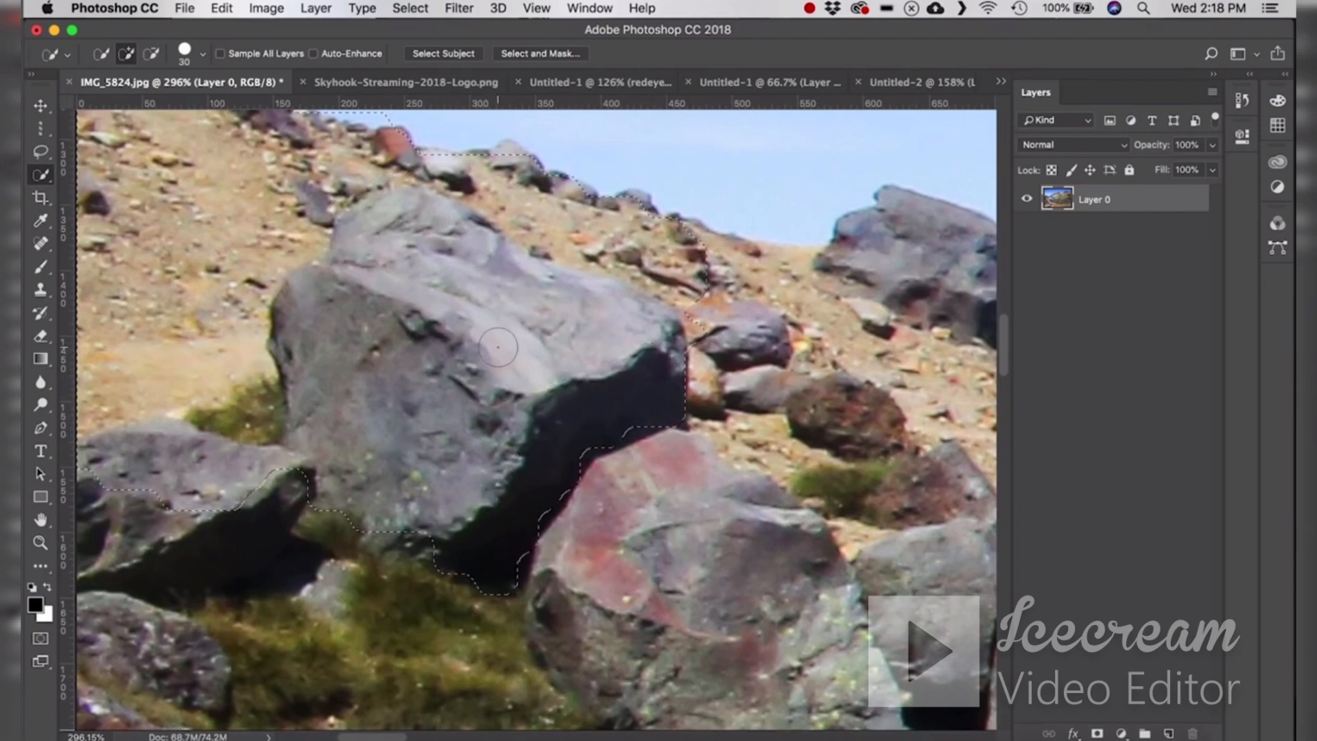
{"action": "mouse_move", "coordinate": [497, 345]}
{"action": "left_mouse_down"}
{"action": "mouse_move", "coordinate": [449, 304]}
{"action": "mouse_move", "coordinate": [512, 360]}
{"action": "left_mouse_up"}
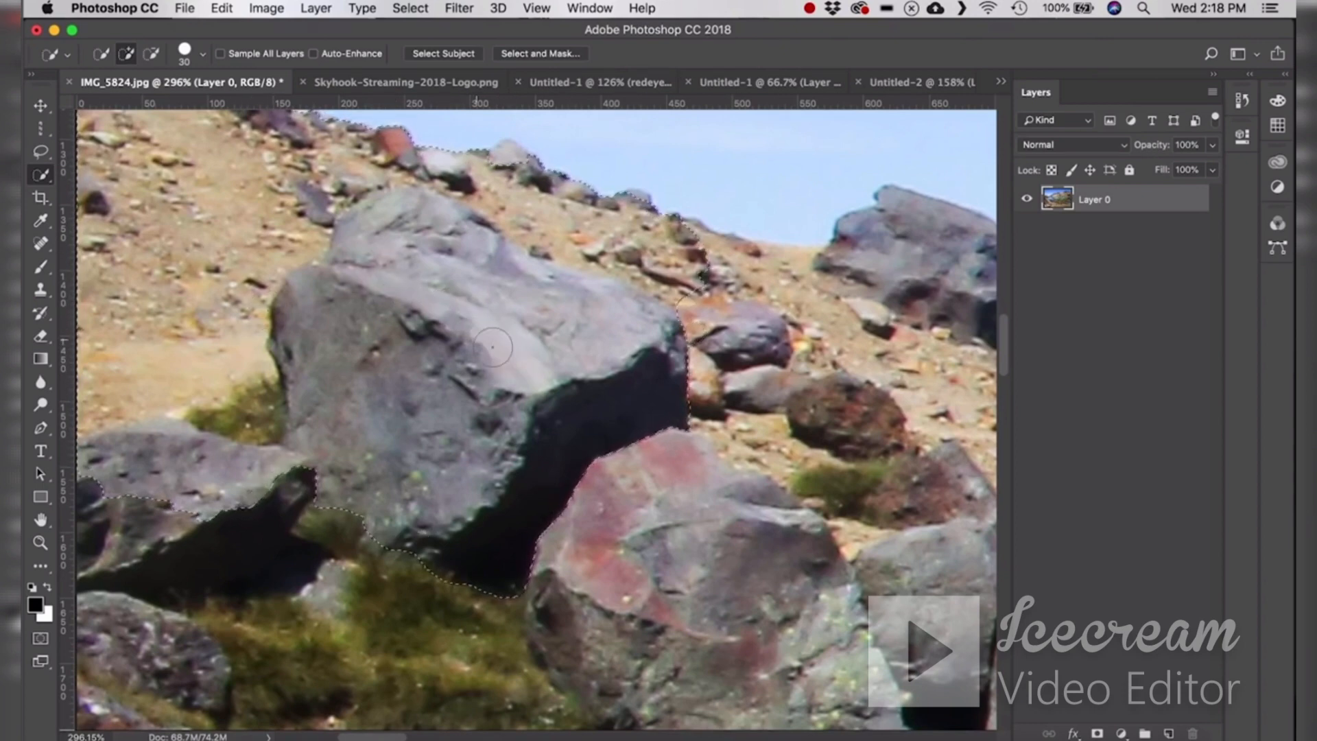
{"action": "key", "text": "alt"}
{"action": "scroll", "coordinate": [599, 362], "scroll_direction": "down", "scroll_amount": 2}
{"action": "key", "text": "super+d"}
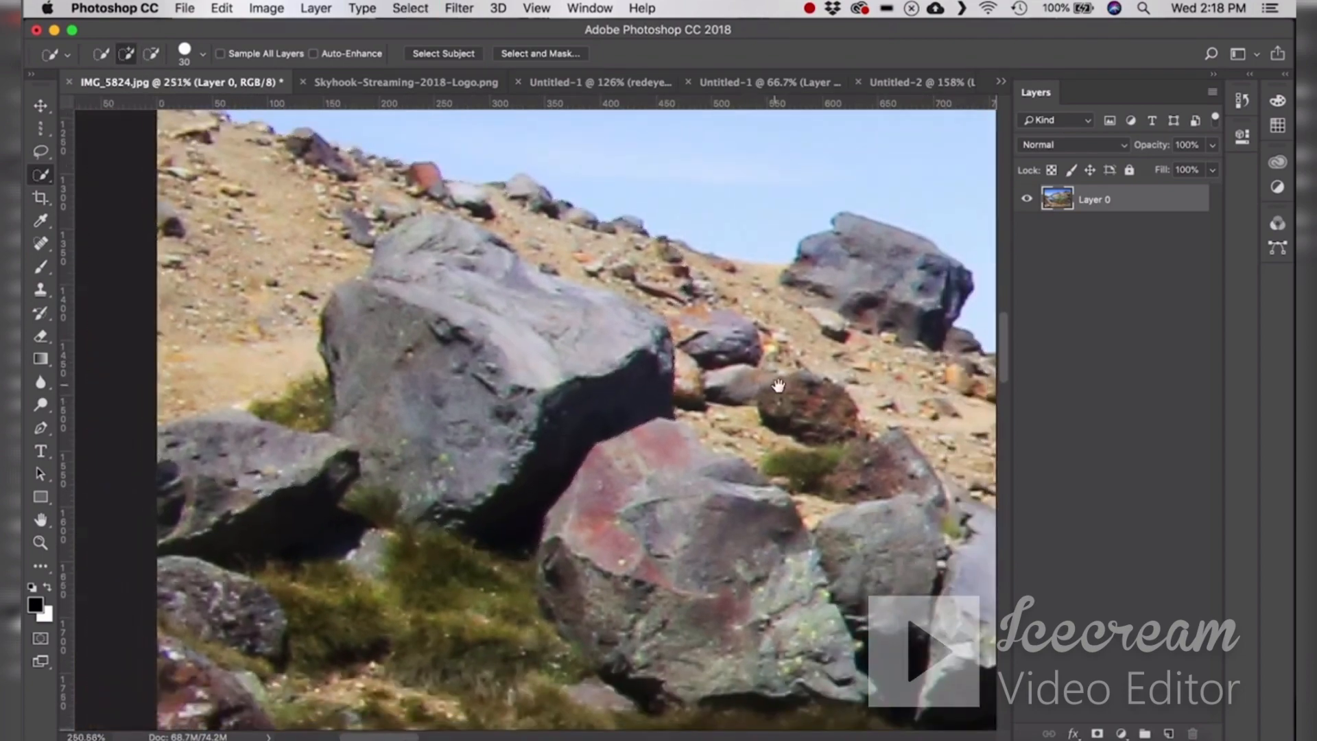
- Enlarge the Quick Selection brush to size 45
{"action": "mouse_move", "coordinate": [777, 385]}
{"action": "left_mouse_down"}
{"action": "mouse_move", "coordinate": [423, 290]}
{"action": "mouse_move", "coordinate": [308, 226]}
{"action": "mouse_move", "coordinate": [254, 226]}
{"action": "mouse_move", "coordinate": [371, 227]}
{"action": "left_mouse_up"}
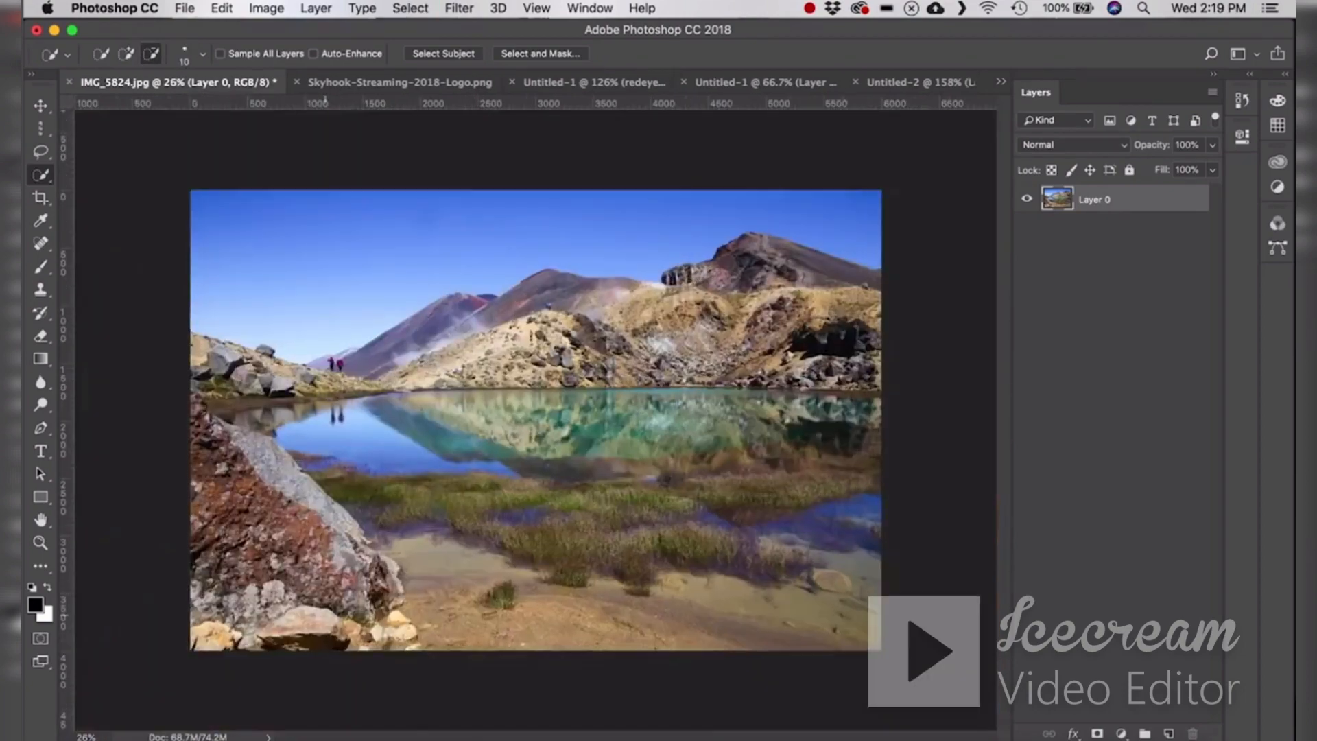
{"action": "scroll", "coordinate": [324, 604], "scroll_direction": "up", "scroll_amount": 5}
{"action": "scroll", "coordinate": [322, 596], "scroll_direction": "down", "scroll_amount": 3}
{"action": "scroll", "coordinate": [323, 596], "scroll_direction": "left", "scroll_amount": 3}
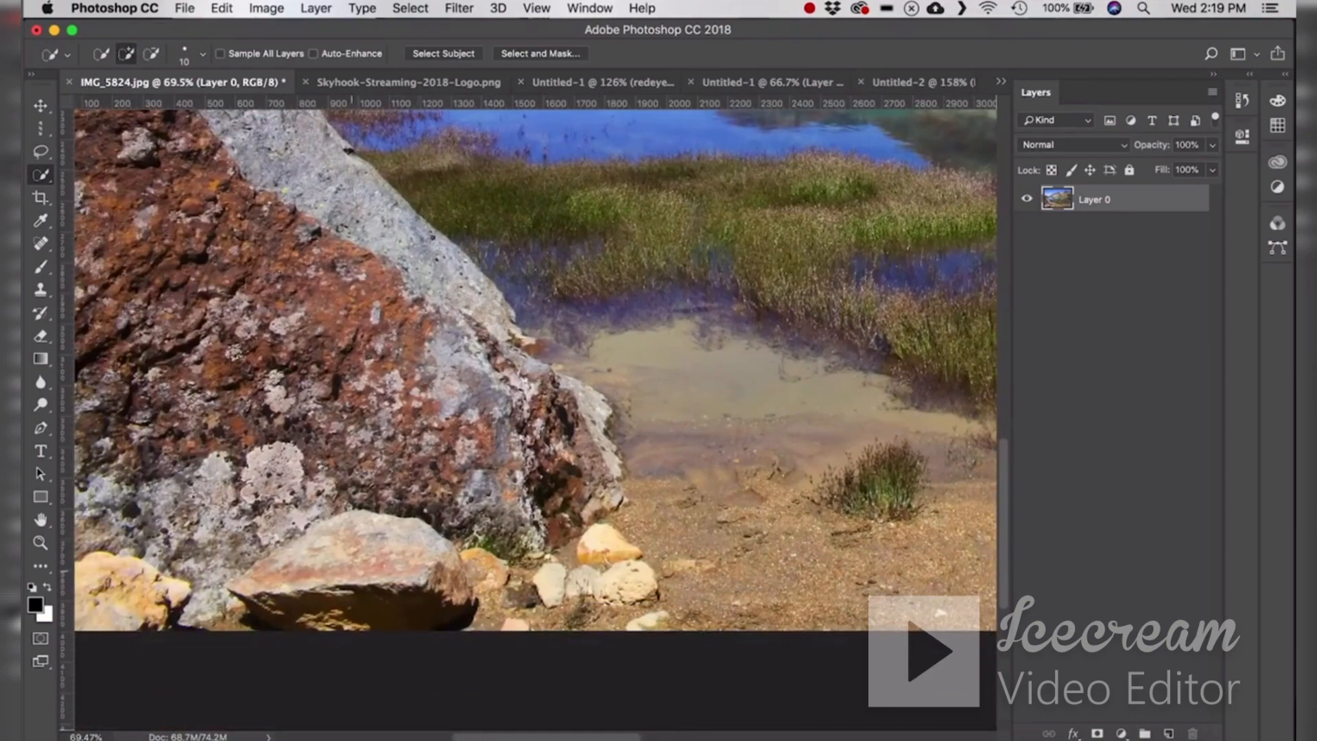
{"action": "scroll", "coordinate": [309, 590], "scroll_direction": "up", "scroll_amount": 2}
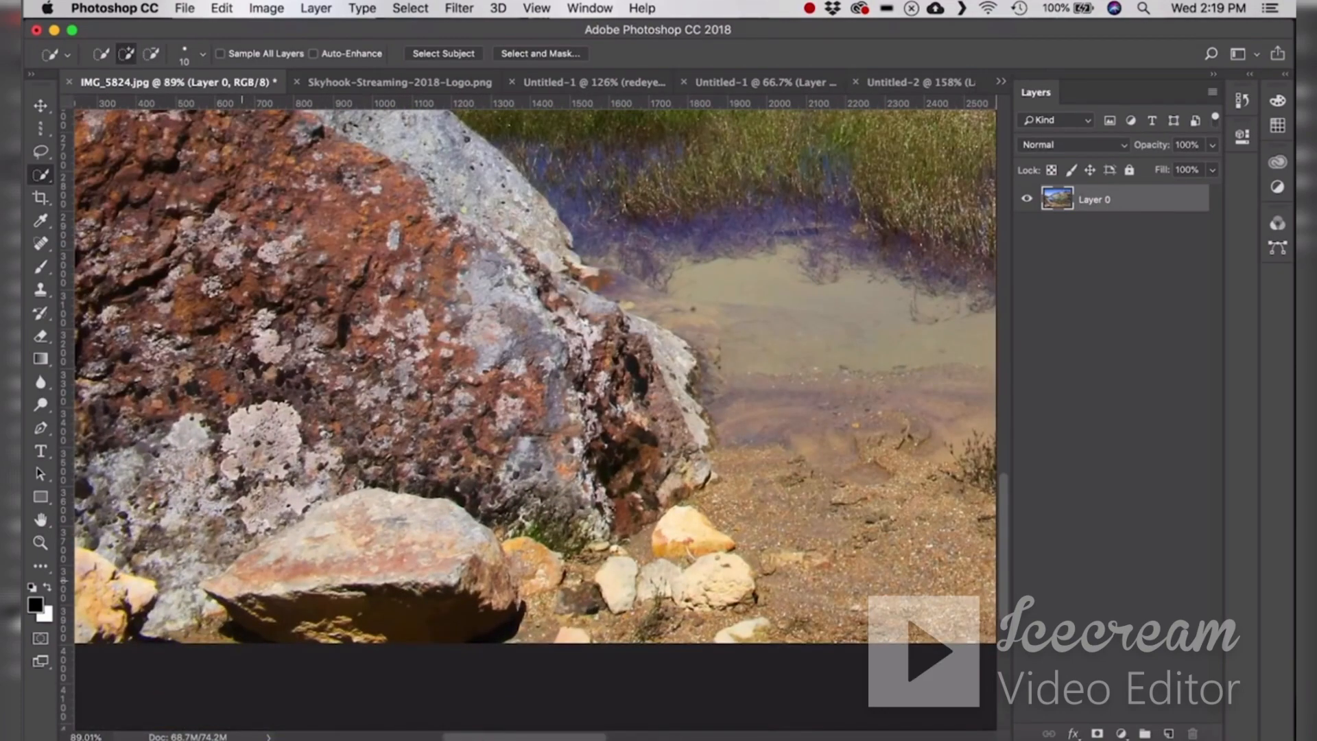
{"action": "key", "text": "bracketright"}
{"action": "key", "text": "bracketright"}
{"action": "key", "text": "bracketright"}
{"action": "key", "text": "alt"}
{"action": "key", "text": "alt"}
{"action": "scroll", "coordinate": [375, 556], "scroll_direction": "down", "scroll_amount": 5}
{"action": "scroll", "coordinate": [536, 421], "scroll_direction": "up", "scroll_amount": 2}
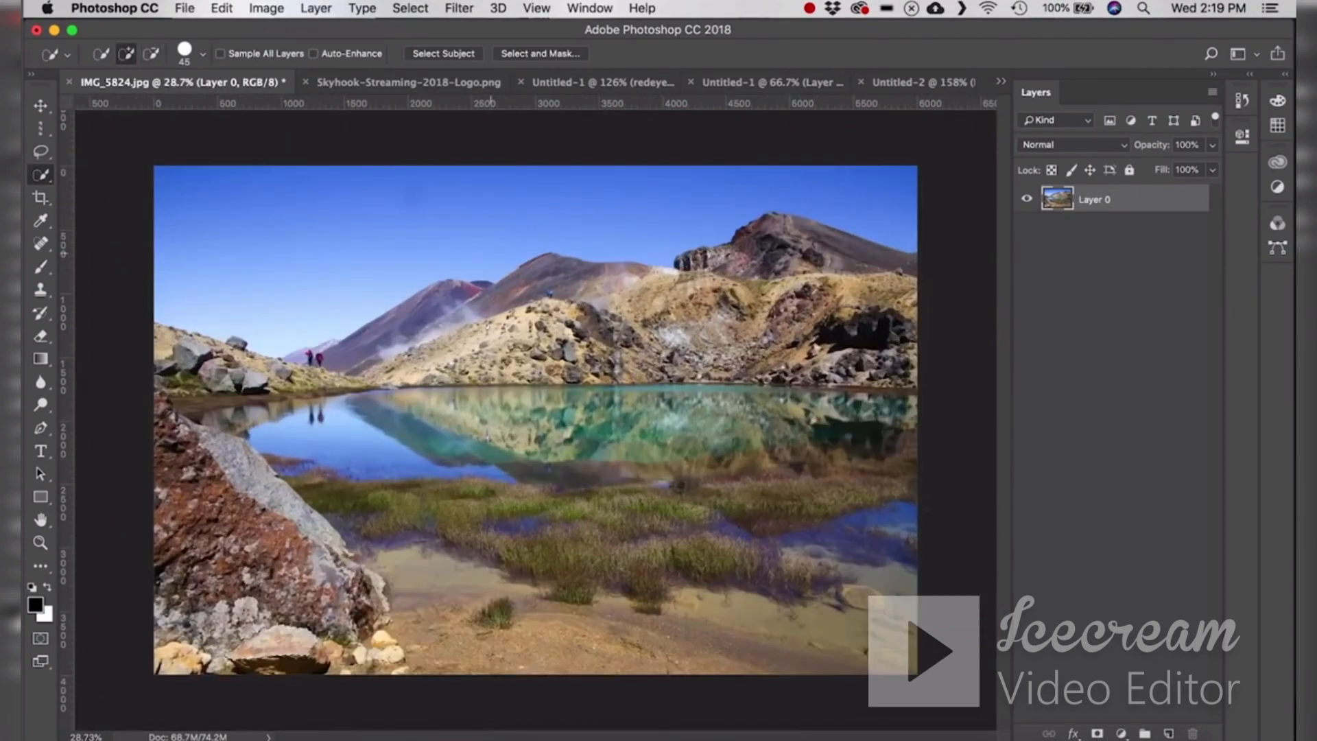
- Clear the selection around the middle blue band in Skyhook-Streaming-2018-Logo.png and return to IMG_5824.jpg
{"action": "left_click", "coordinate": [394, 83]}
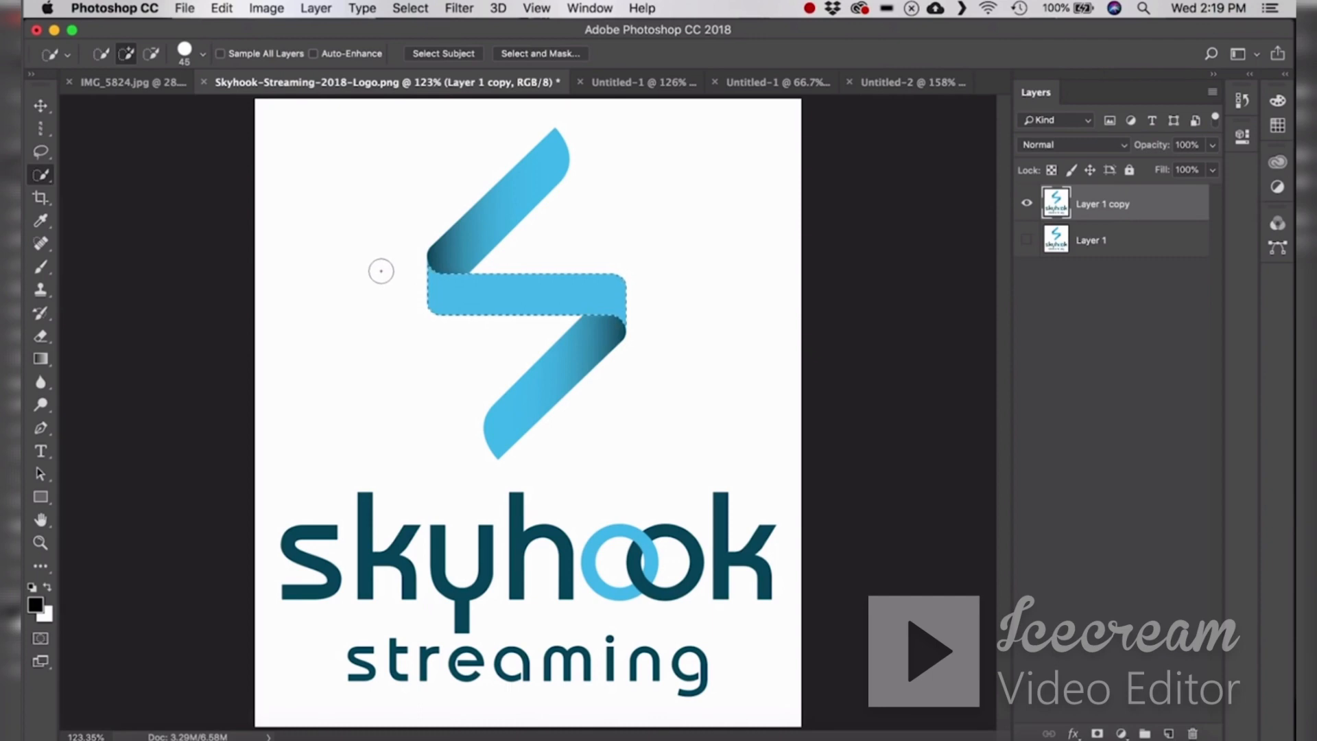
{"action": "key", "text": "super+d"}
{"action": "left_click", "coordinate": [134, 82]}
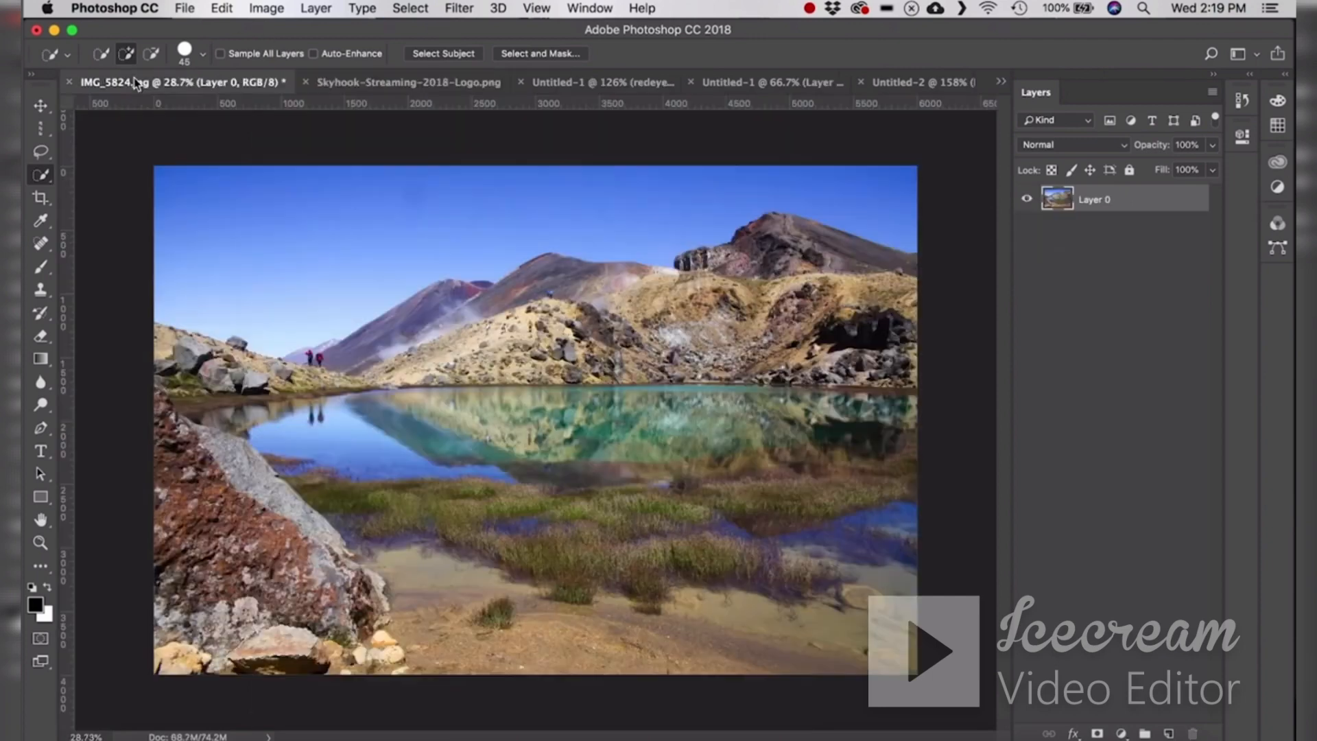
- Select the blue sky with the Magic Wand Tool at a tolerance of 100
{"action": "key", "text": "super+d"}
{"action": "left_click_drag", "start_coordinate": [45, 177], "coordinate": [131, 194]}
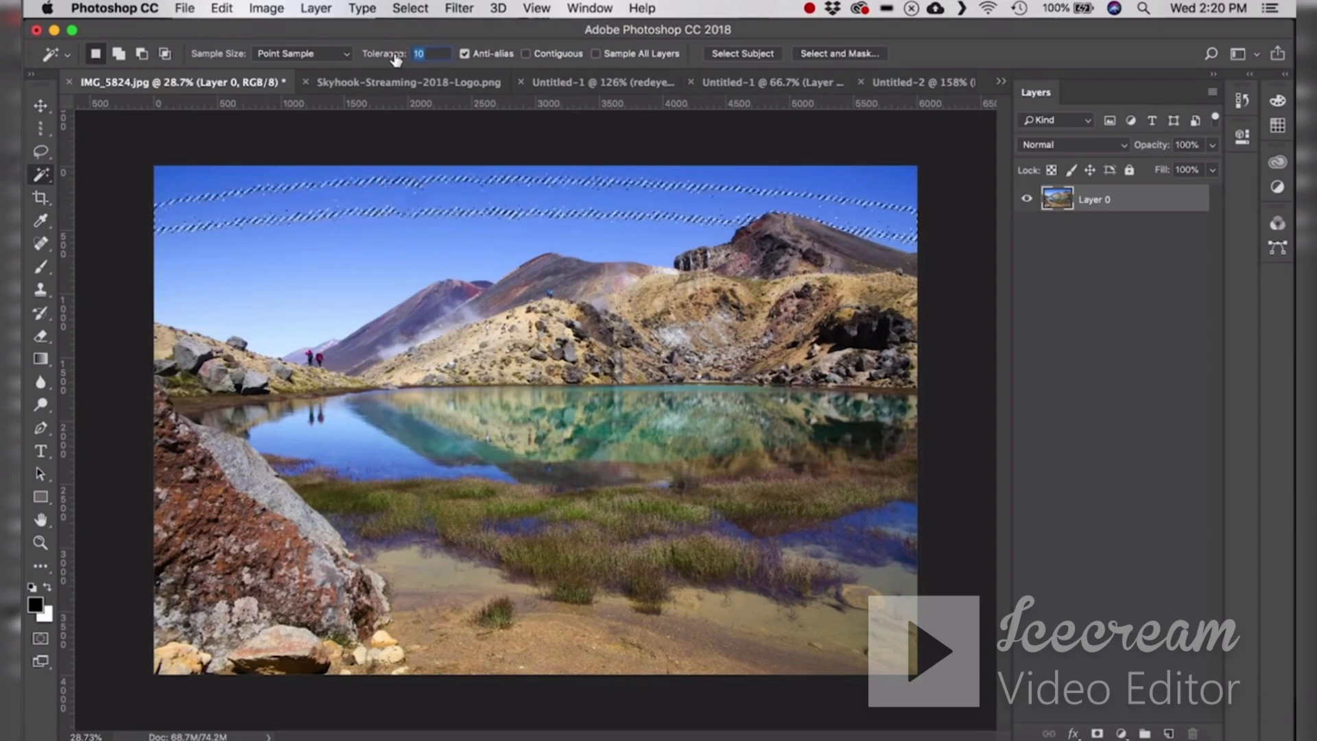
{"action": "left_click_drag", "start_coordinate": [384, 59], "coordinate": [464, 63]}
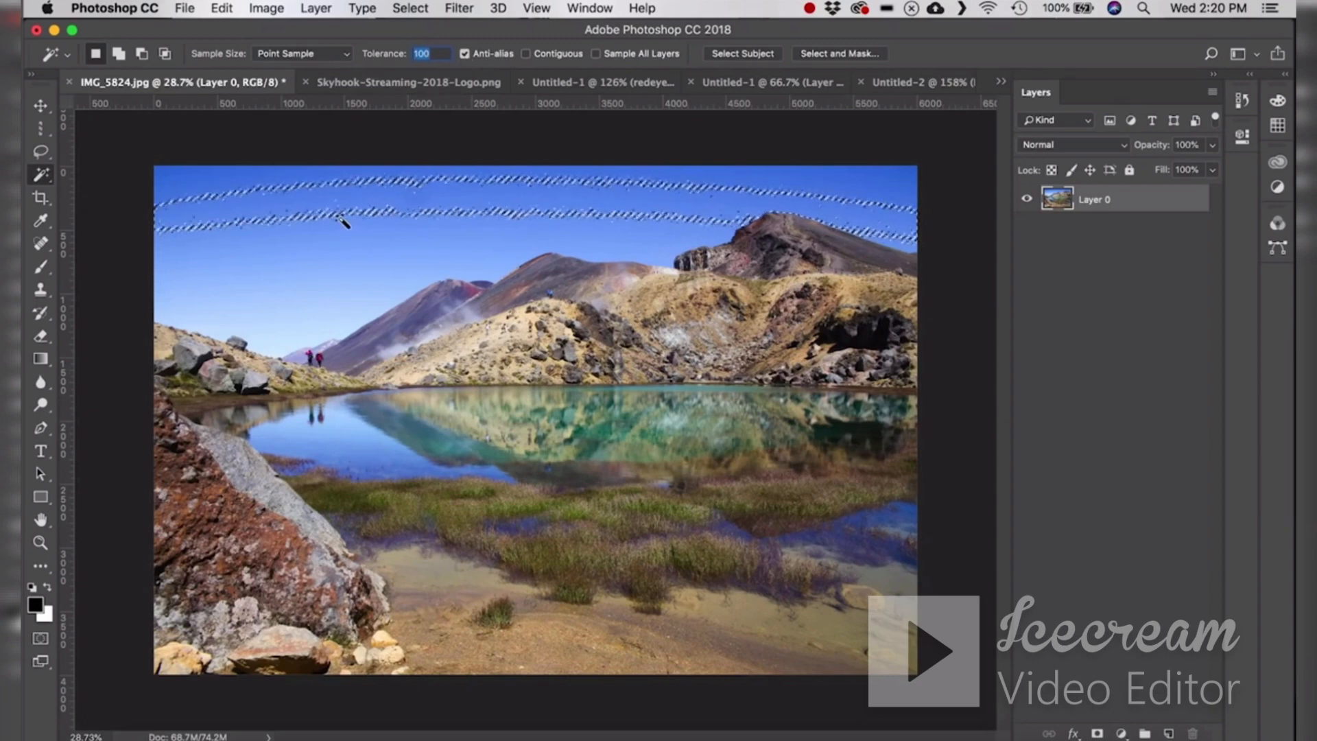
{"action": "left_click", "coordinate": [341, 245]}
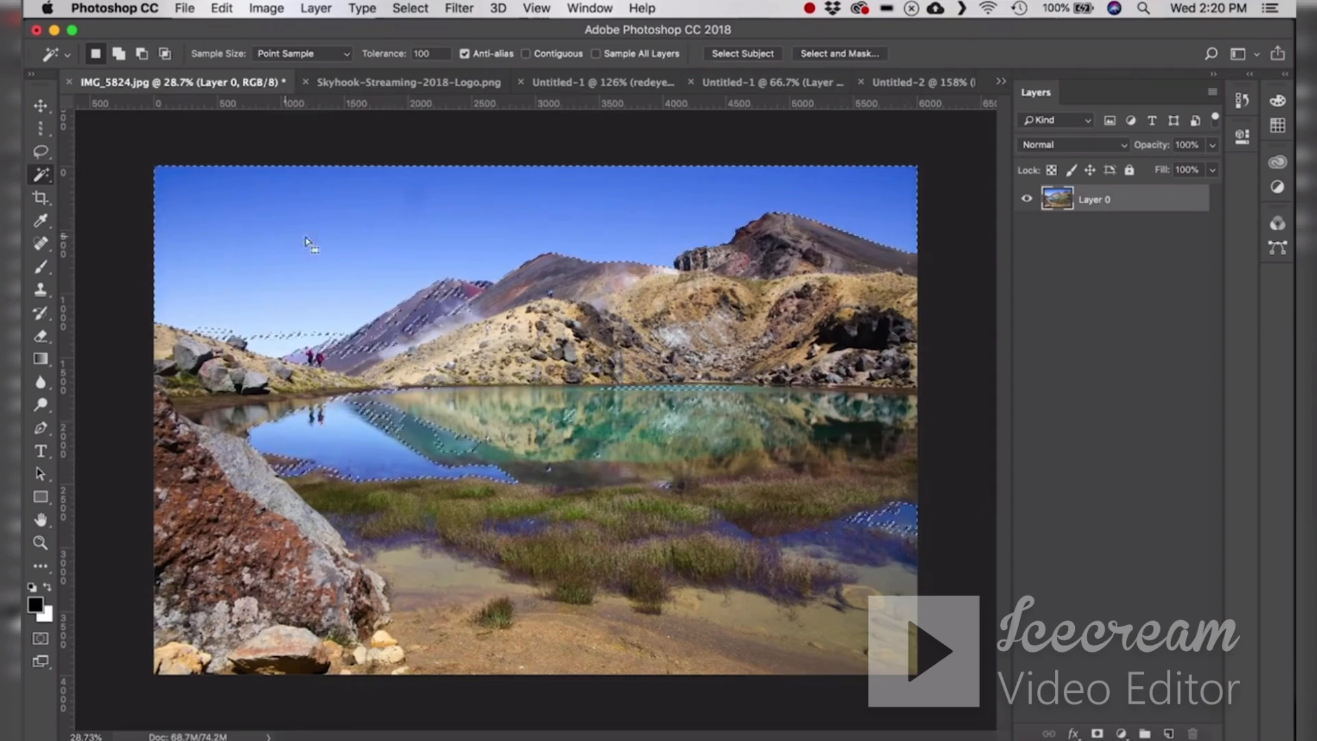
- Clear the selection and reselect the sky with the Magic Wand tolerance set to 50
{"action": "left_click", "coordinate": [366, 56]}
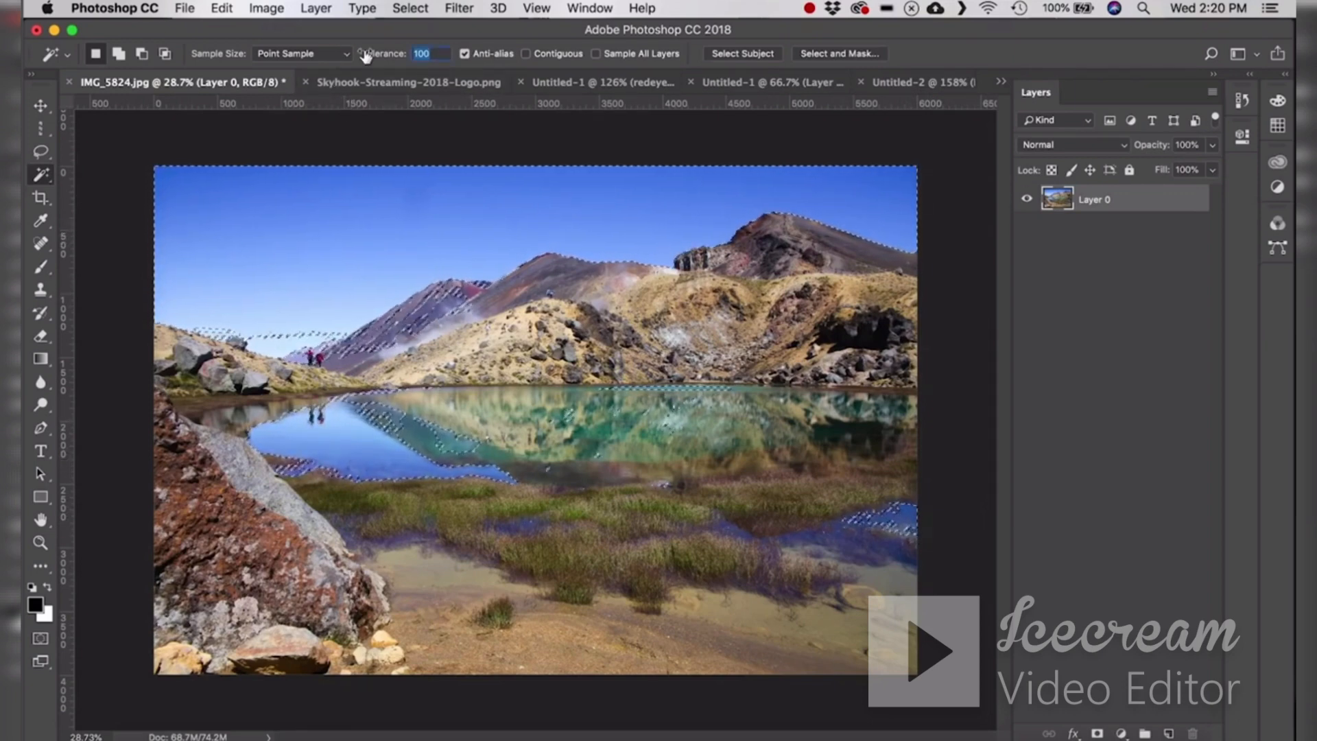
{"action": "type", "text": "50"}
{"action": "key", "text": "super+d"}
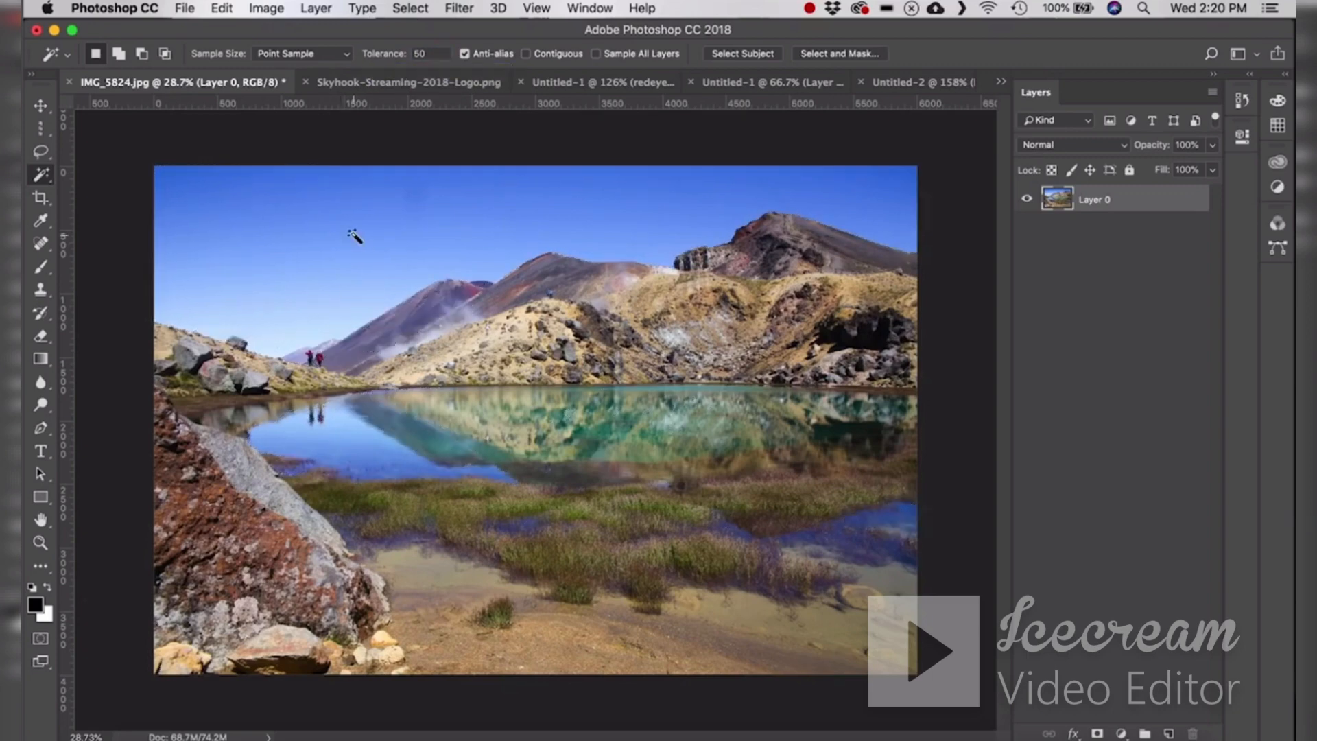
{"action": "left_click", "coordinate": [354, 234]}
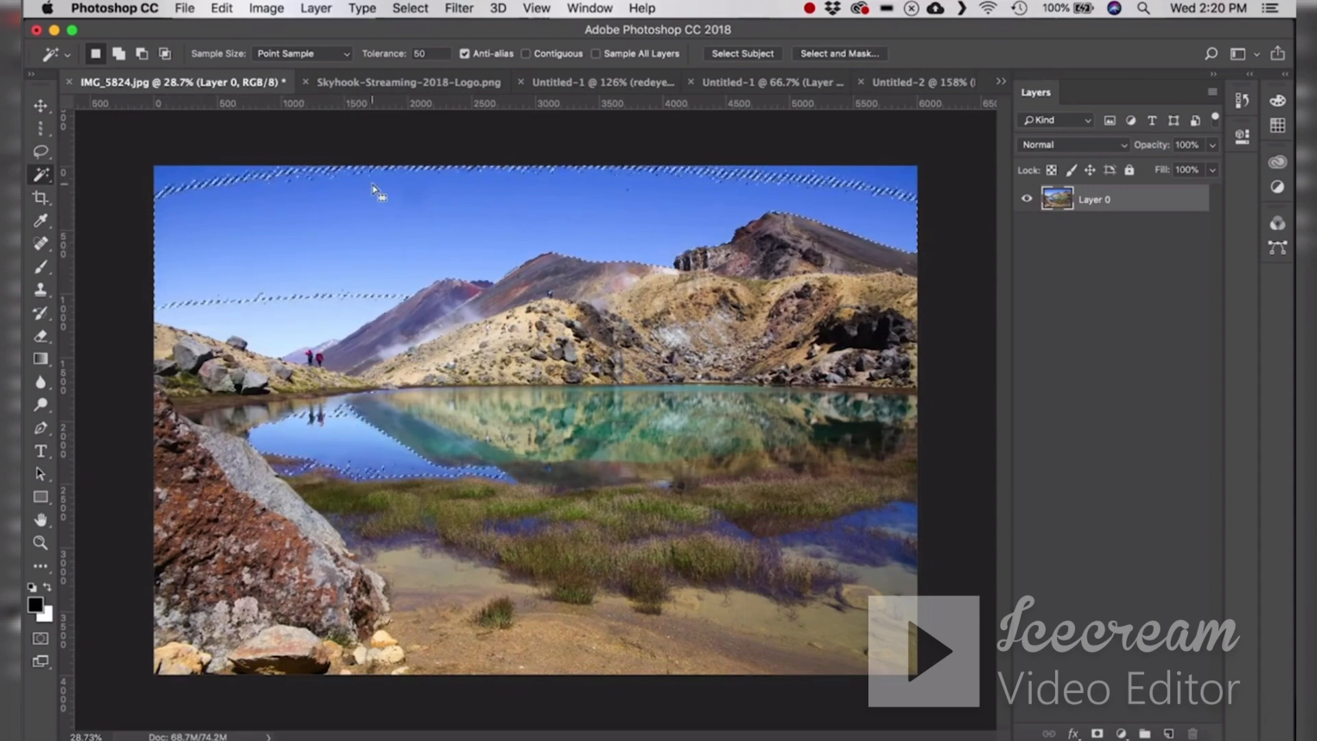
- Select the blue ribbon in Skyhook-Streaming-2018-Logo.png with the Magic Wand set to Contiguous, and clear the selection
{"action": "left_click", "coordinate": [377, 83]}
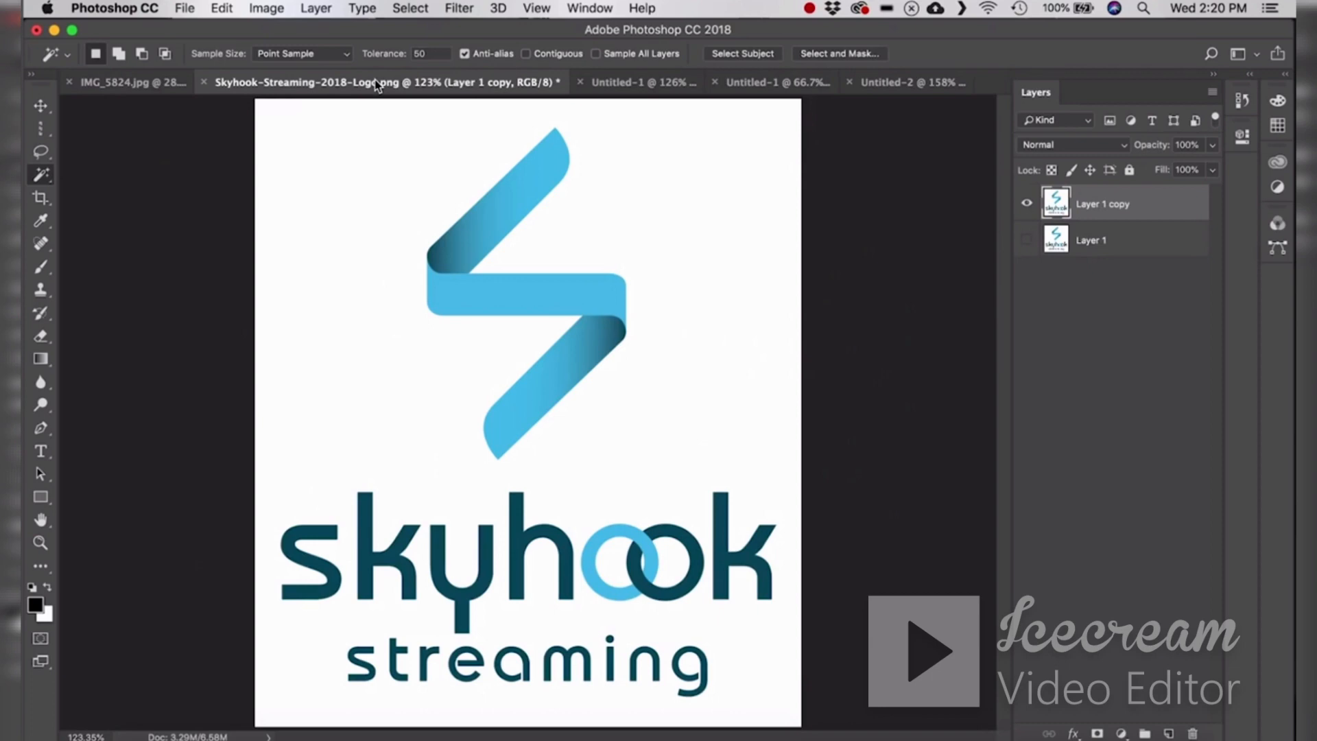
{"action": "left_click", "coordinate": [526, 297]}
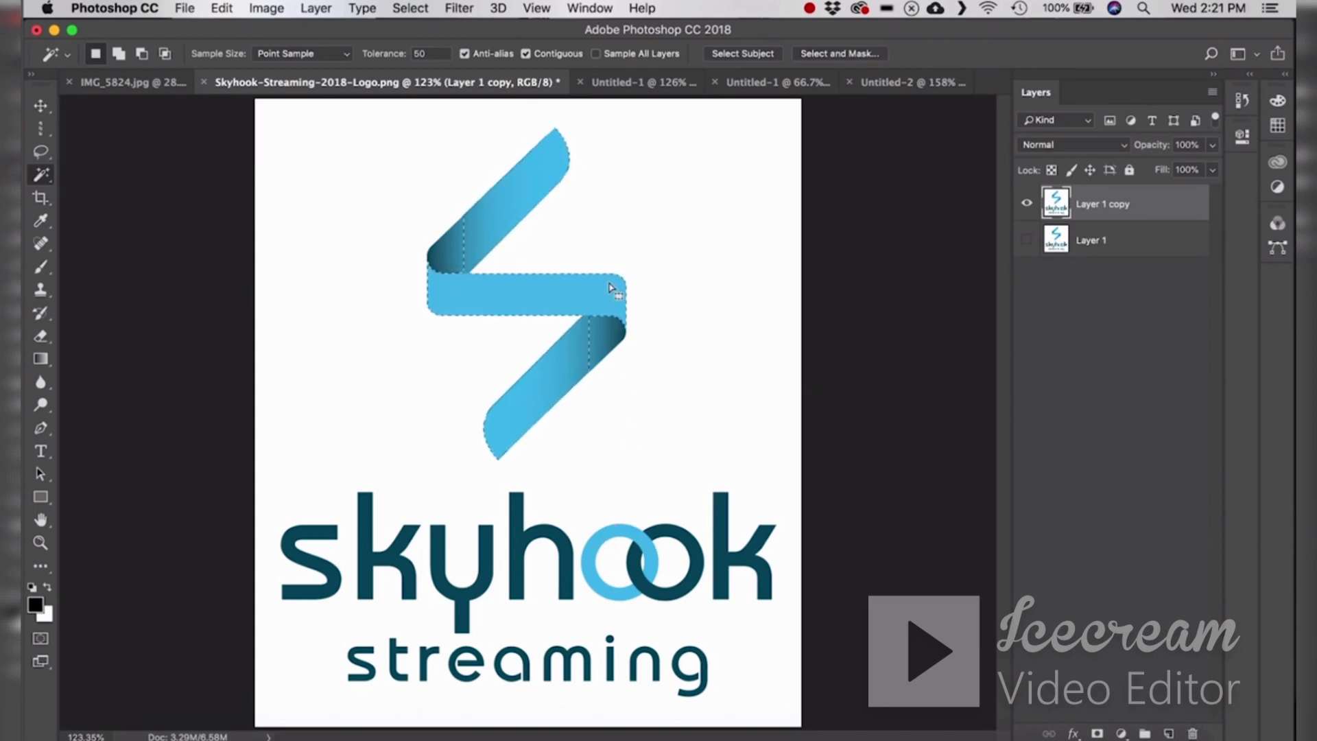
{"action": "key", "text": "cmd+d"}
- Clear the sky selection in IMG_5824.jpg and switch to the Quick Selection Tool
{"action": "left_click", "coordinate": [168, 83]}
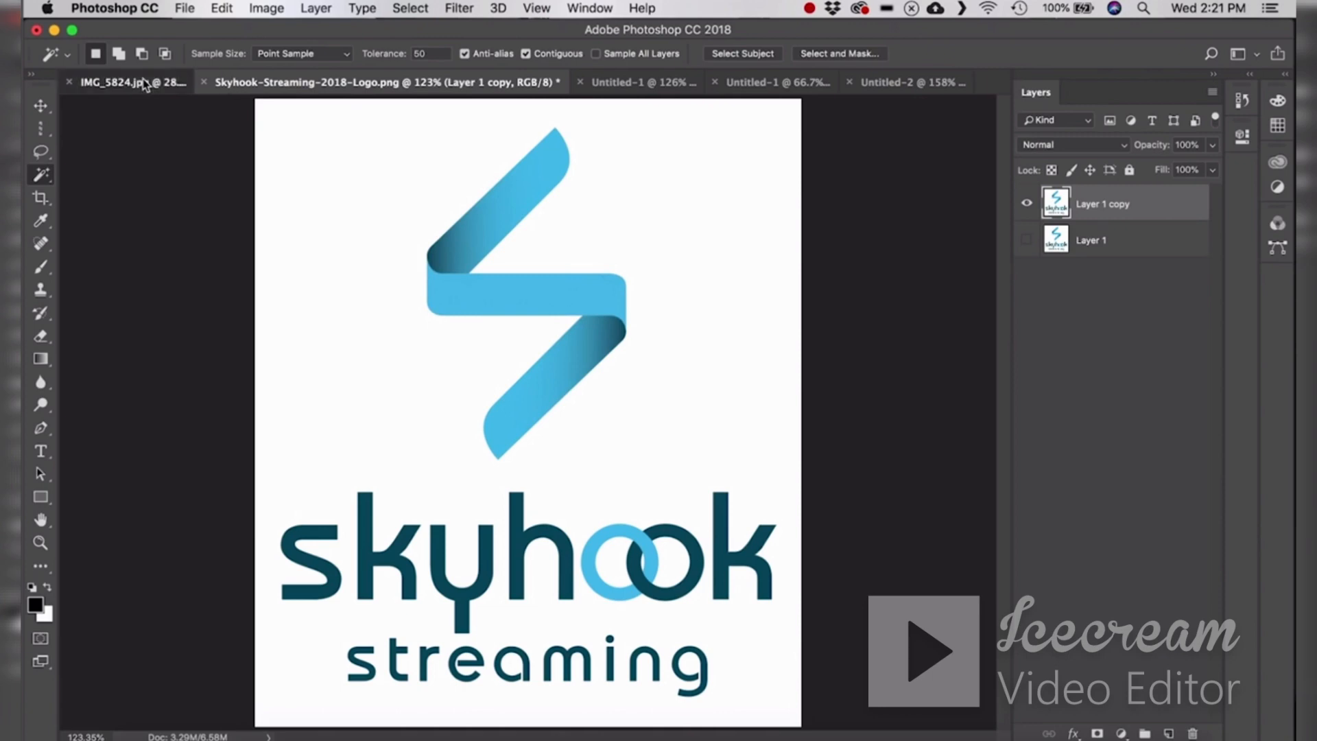
{"action": "key", "text": "super+d"}
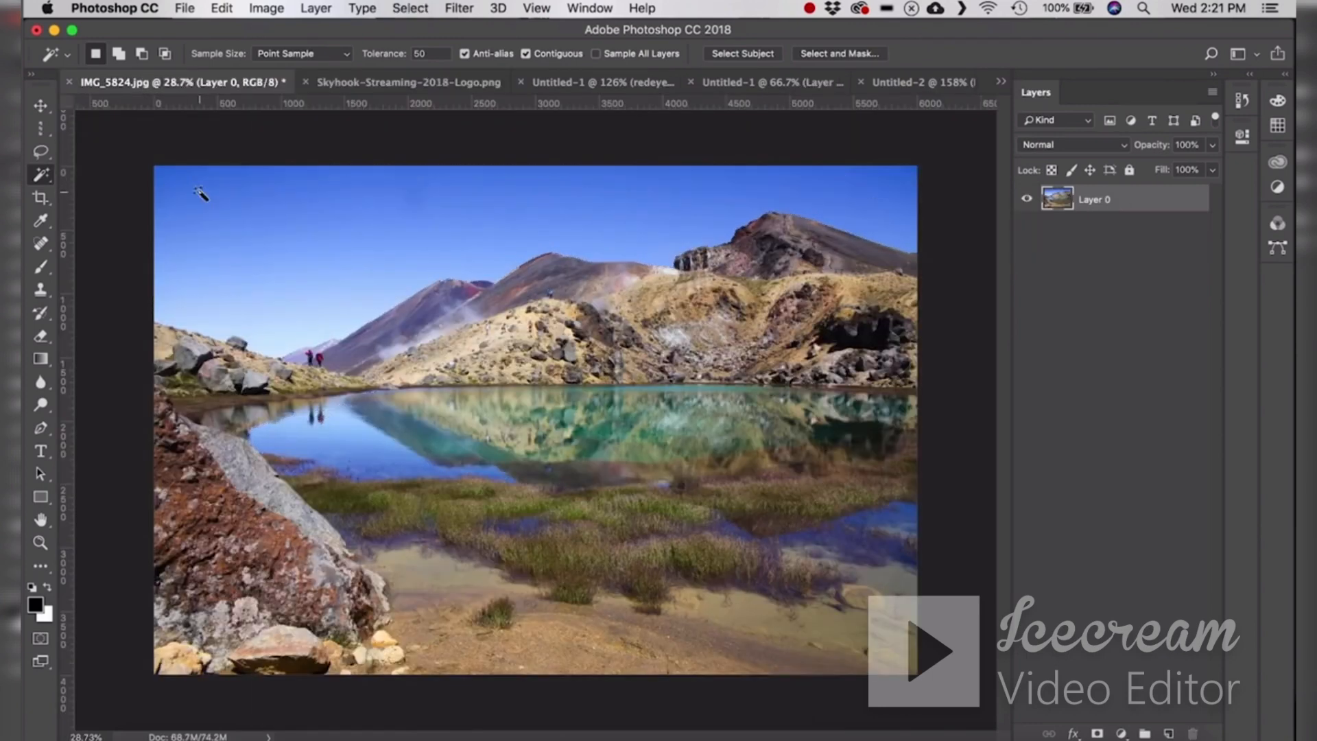
{"action": "right_click", "coordinate": [39, 178]}
{"action": "left_click", "coordinate": [103, 173]}
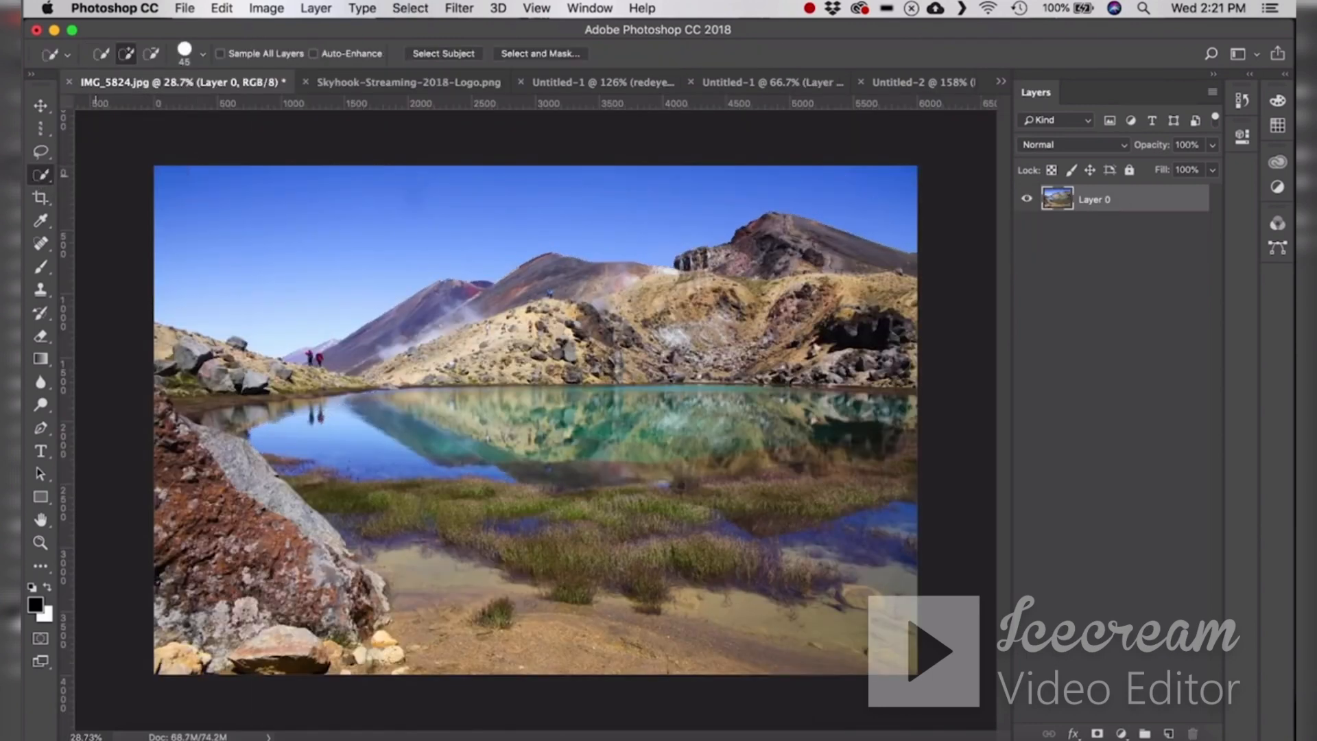
- Start a crop of the landscape photo with the Crop Tool's 8.5 x 11 in 300 ppi preset
{"action": "left_click", "coordinate": [41, 197]}
{"action": "right_click", "coordinate": [43, 197]}
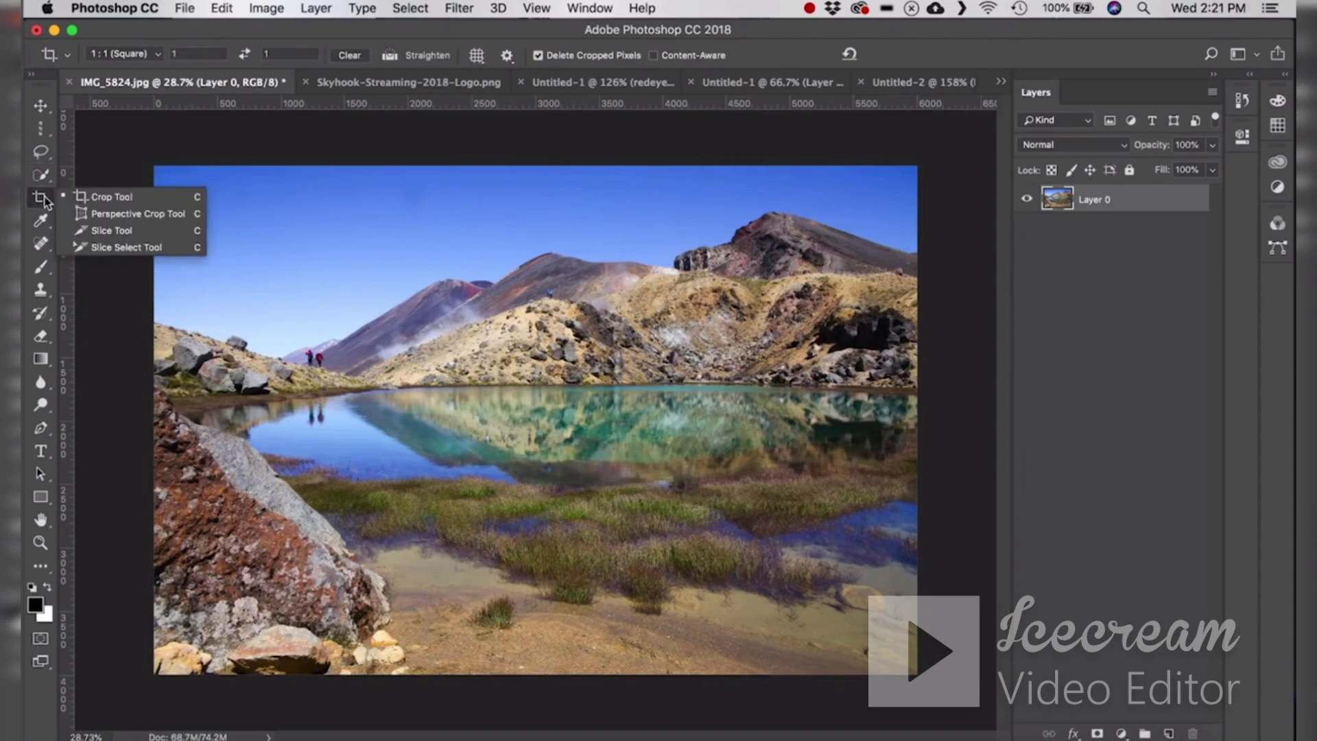
{"action": "left_click", "coordinate": [112, 197]}
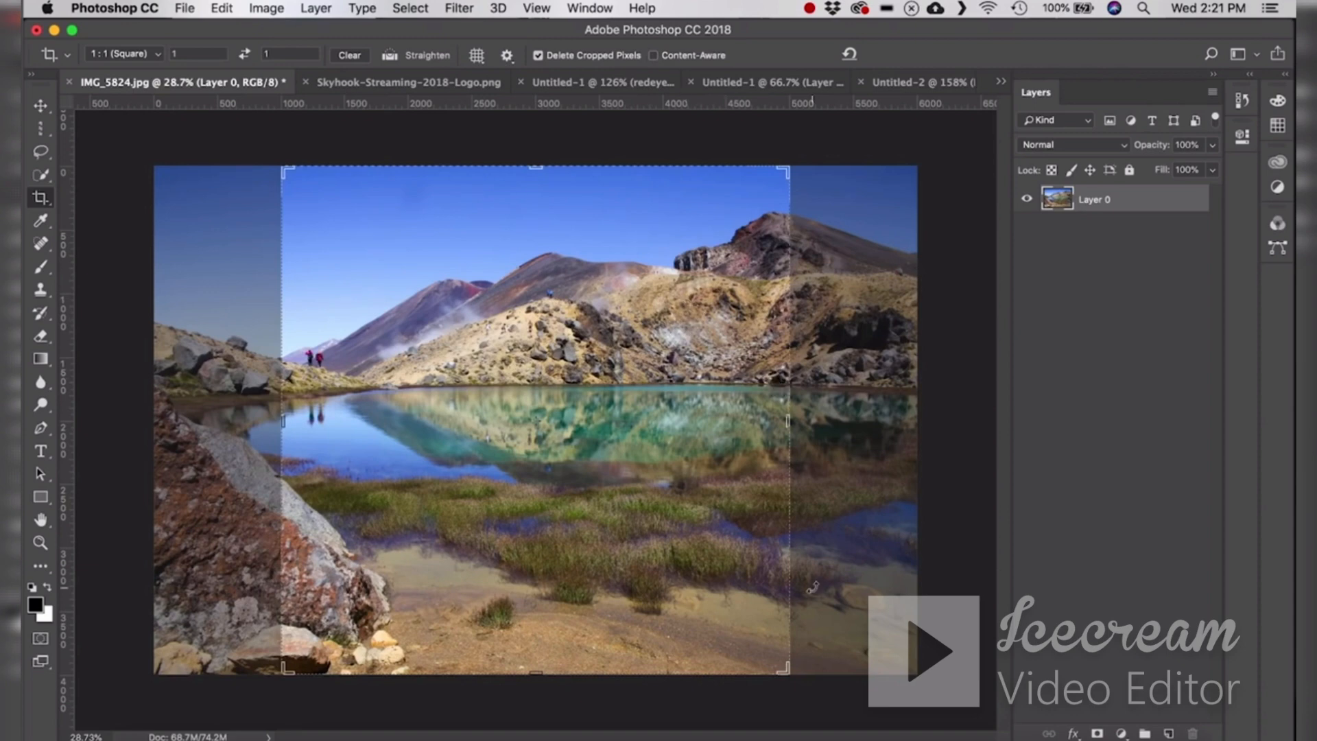
{"action": "left_click", "coordinate": [127, 55]}
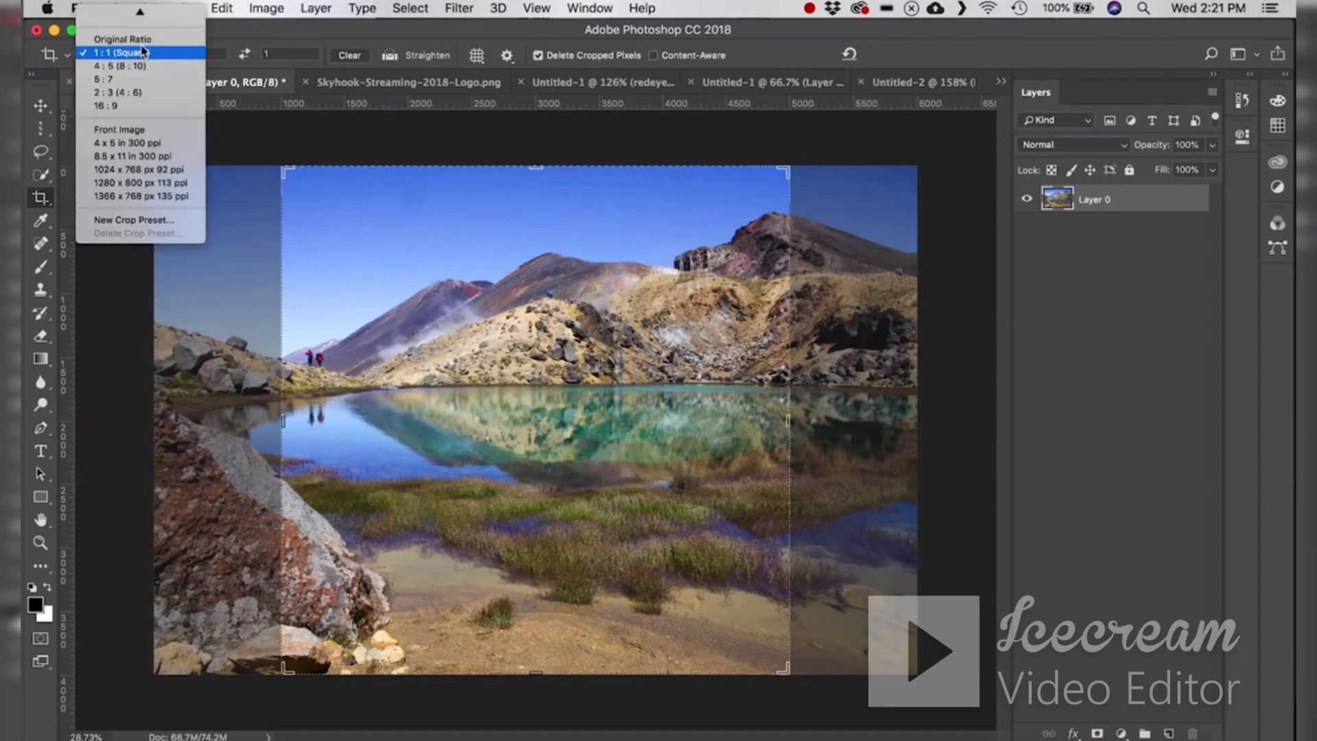
{"action": "scroll", "coordinate": [144, 52], "scroll_direction": "up", "scroll_amount": 2}
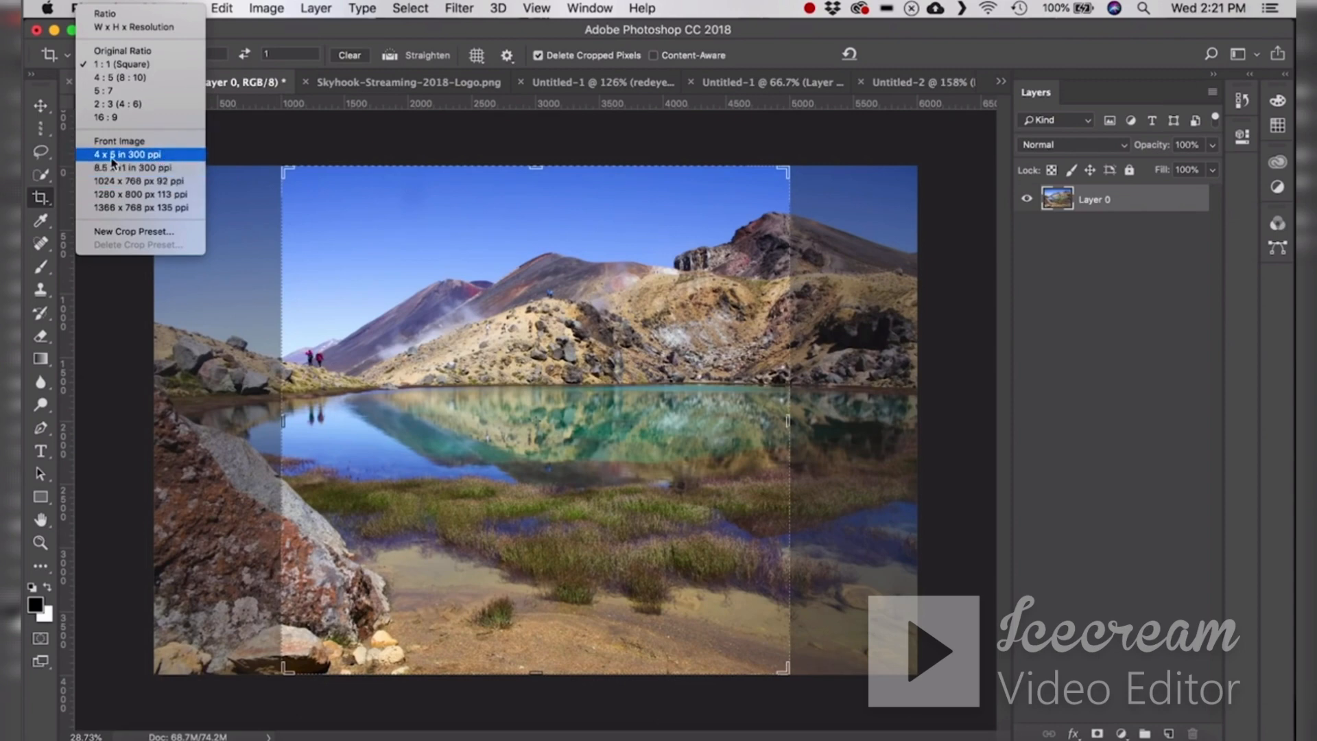
{"action": "left_click", "coordinate": [185, 168]}
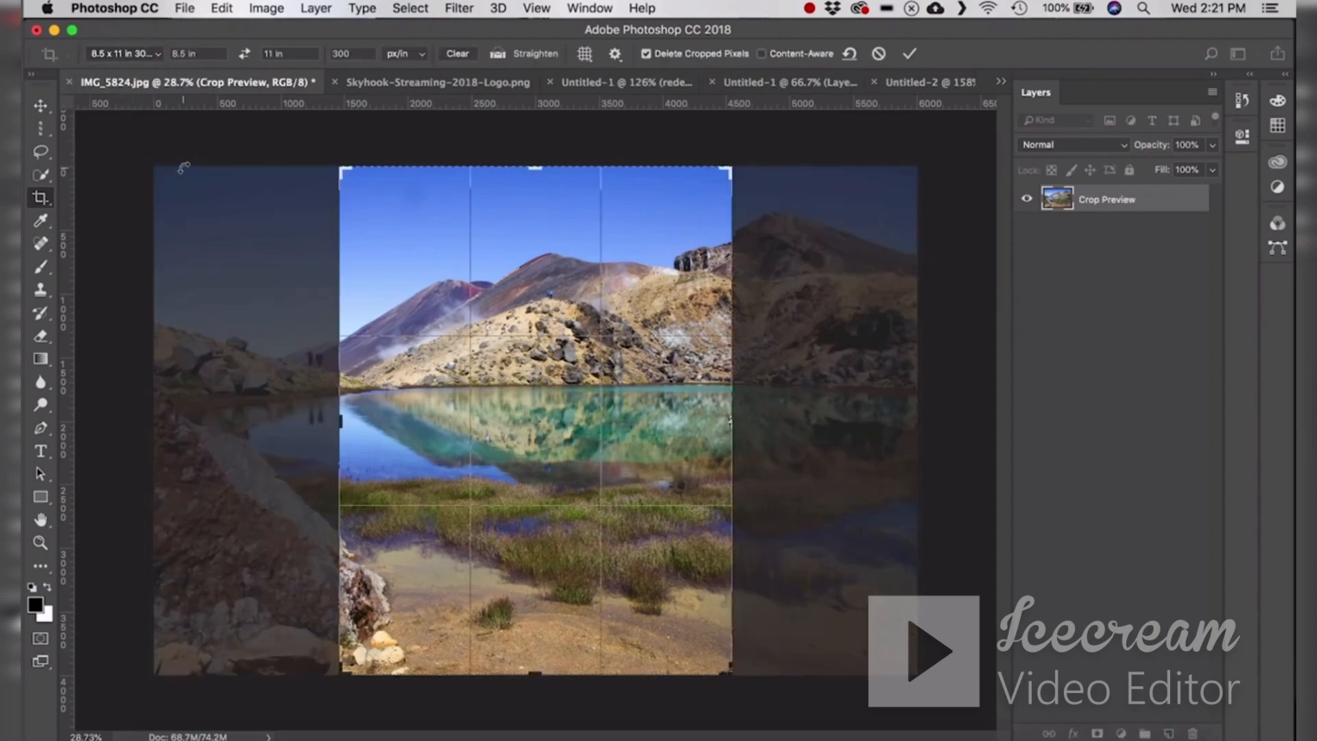
- Change the crop frame to landscape orientation, 11 in wide, fit it inside the photo's edges and apply the crop
{"action": "left_click_drag", "start_coordinate": [754, 667], "coordinate": [821, 659]}
{"action": "left_click_drag", "start_coordinate": [669, 514], "coordinate": [768, 498]}
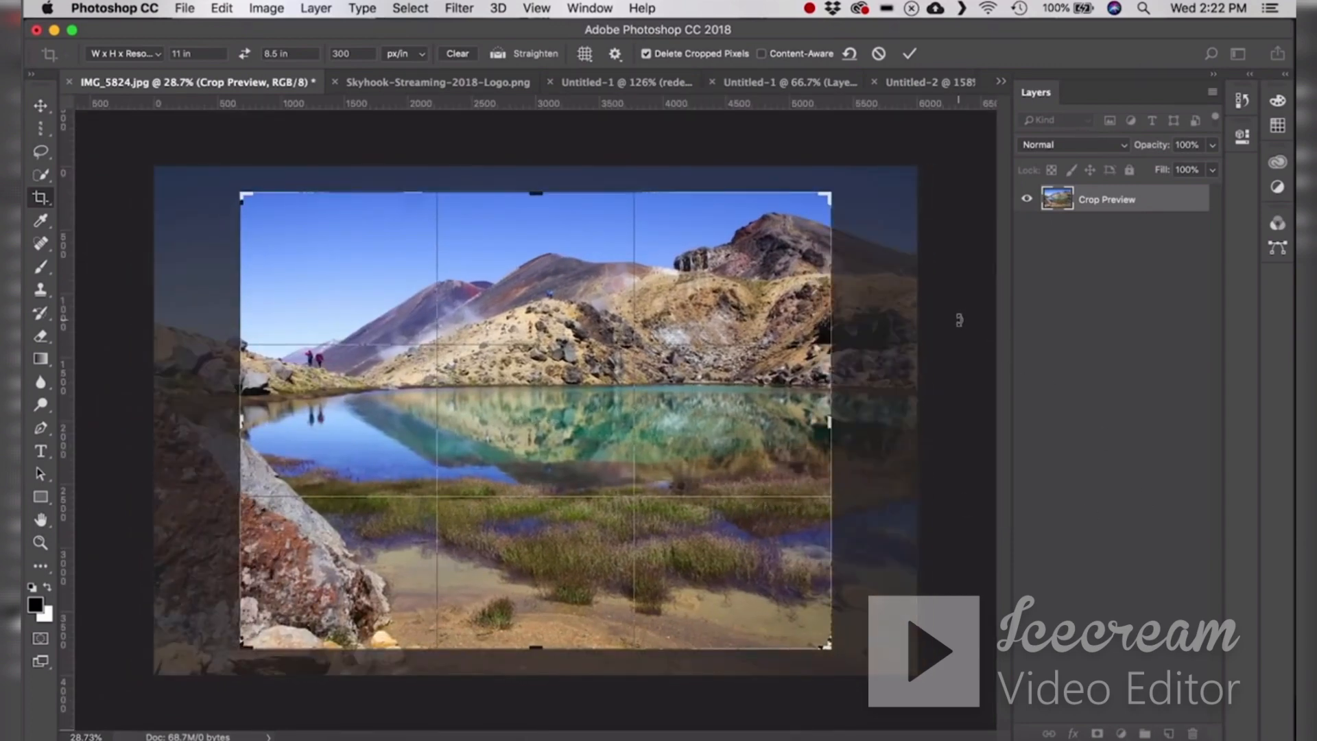
{"action": "left_click", "coordinate": [908, 56]}
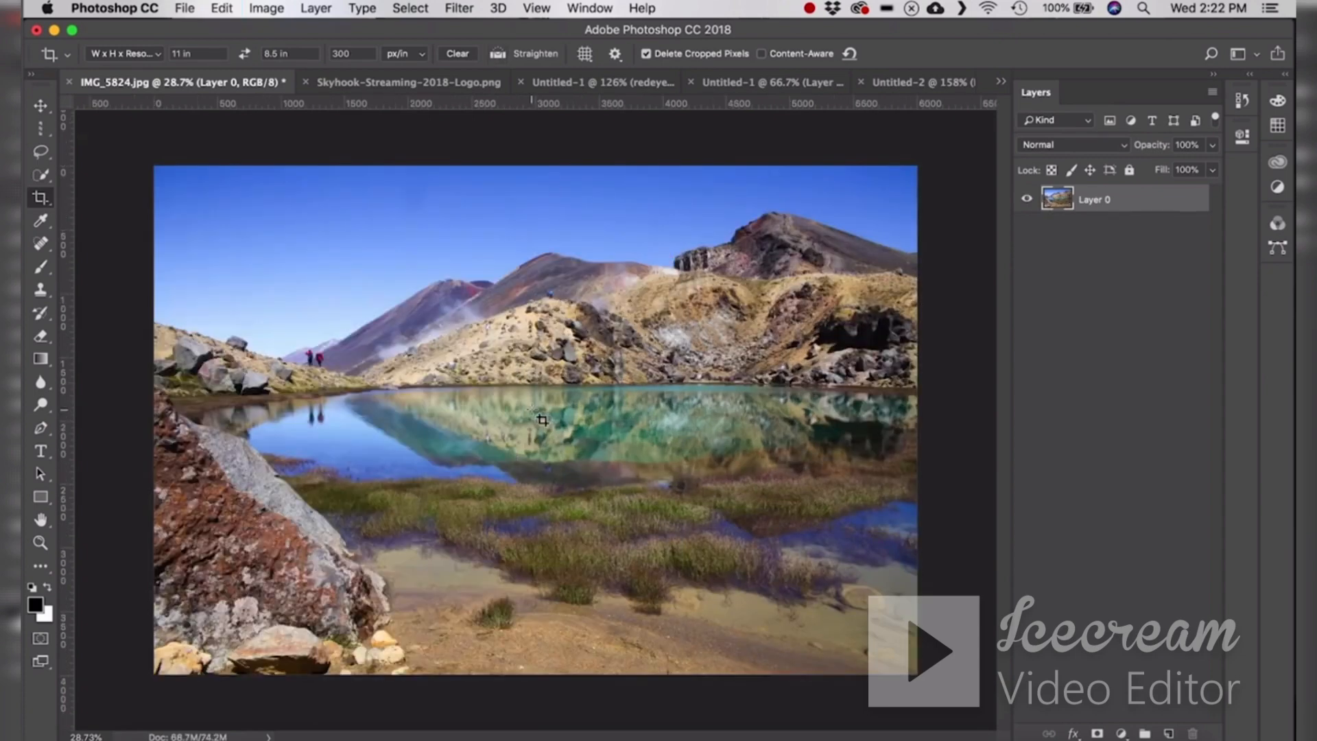
- Try a Perspective Crop with the frame's upper-left and lower-right corners skewed inward, and undo the applied crop
{"action": "right_click", "coordinate": [40, 198]}
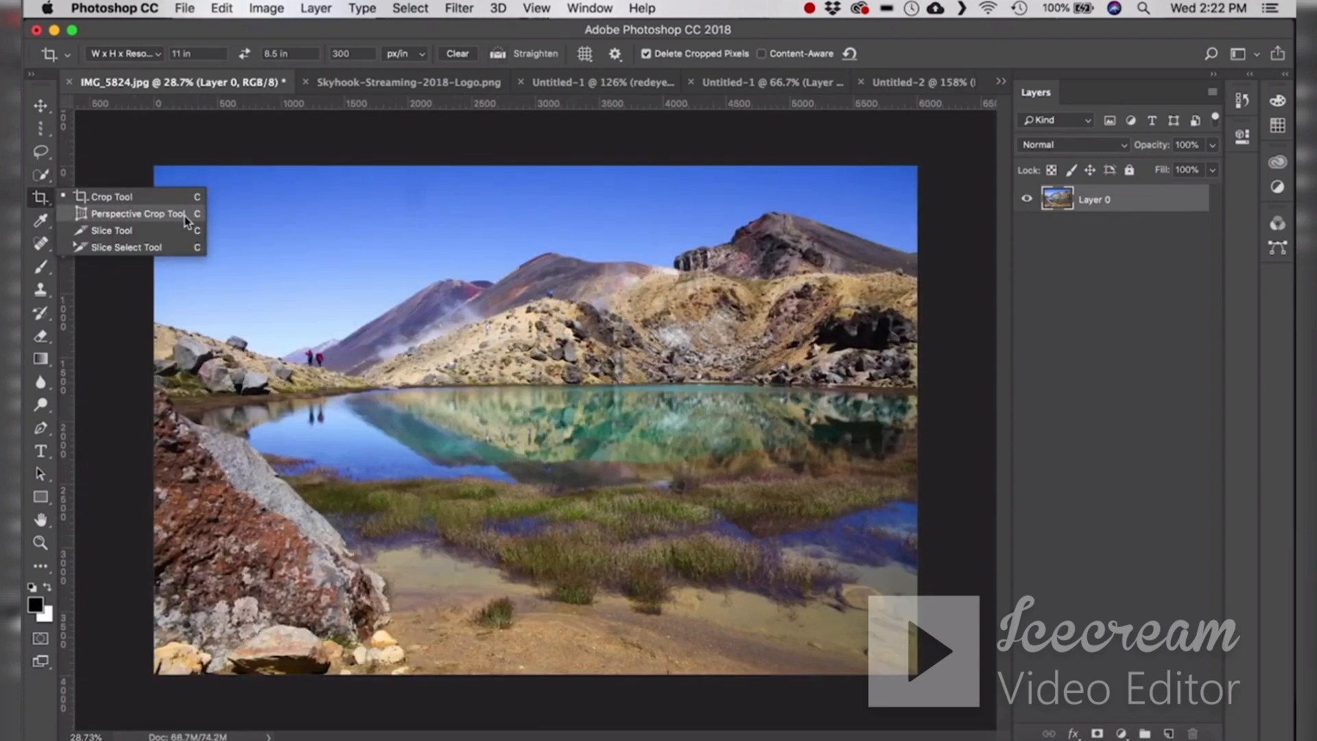
{"action": "left_click", "coordinate": [138, 213]}
{"action": "left_click_drag", "start_coordinate": [188, 199], "coordinate": [868, 628]}
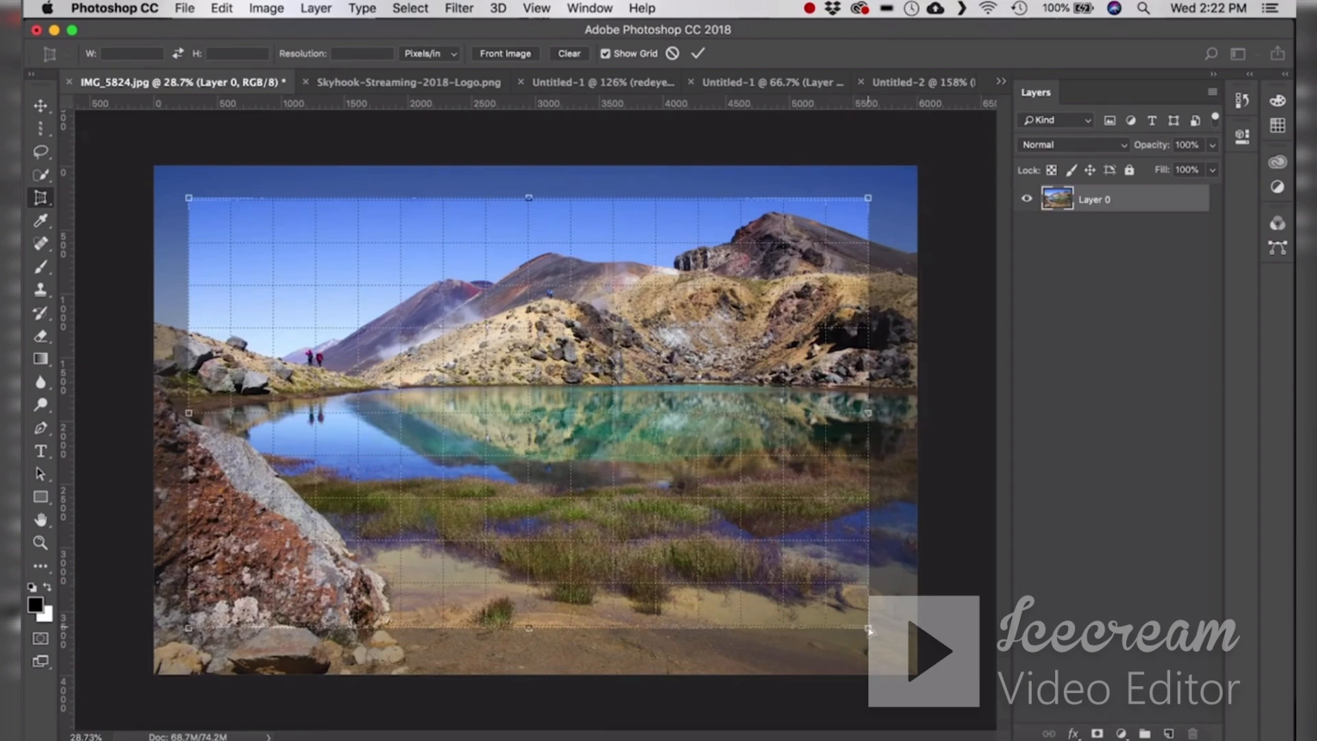
{"action": "left_click_drag", "start_coordinate": [868, 629], "coordinate": [704, 656]}
{"action": "left_click_drag", "start_coordinate": [193, 200], "coordinate": [355, 182]}
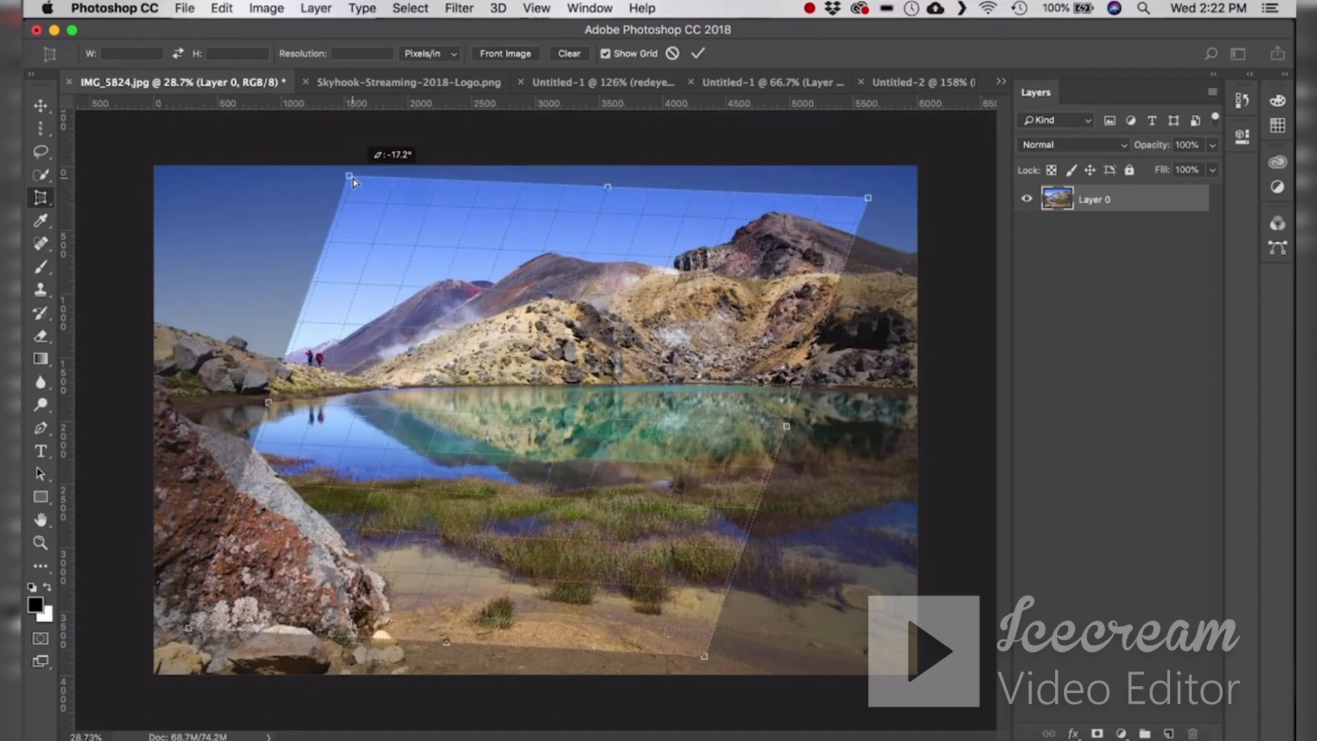
{"action": "left_click_drag", "start_coordinate": [354, 182], "coordinate": [356, 182]}
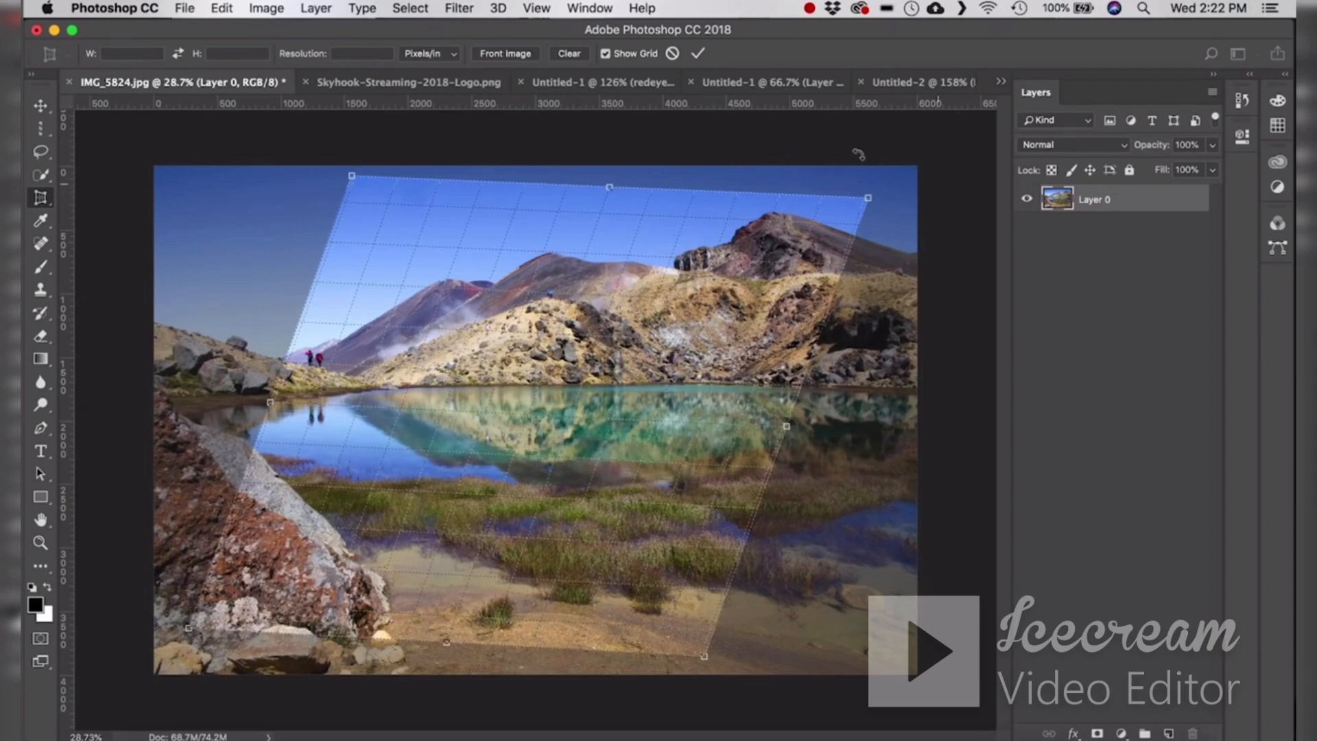
{"action": "left_click", "coordinate": [698, 55]}
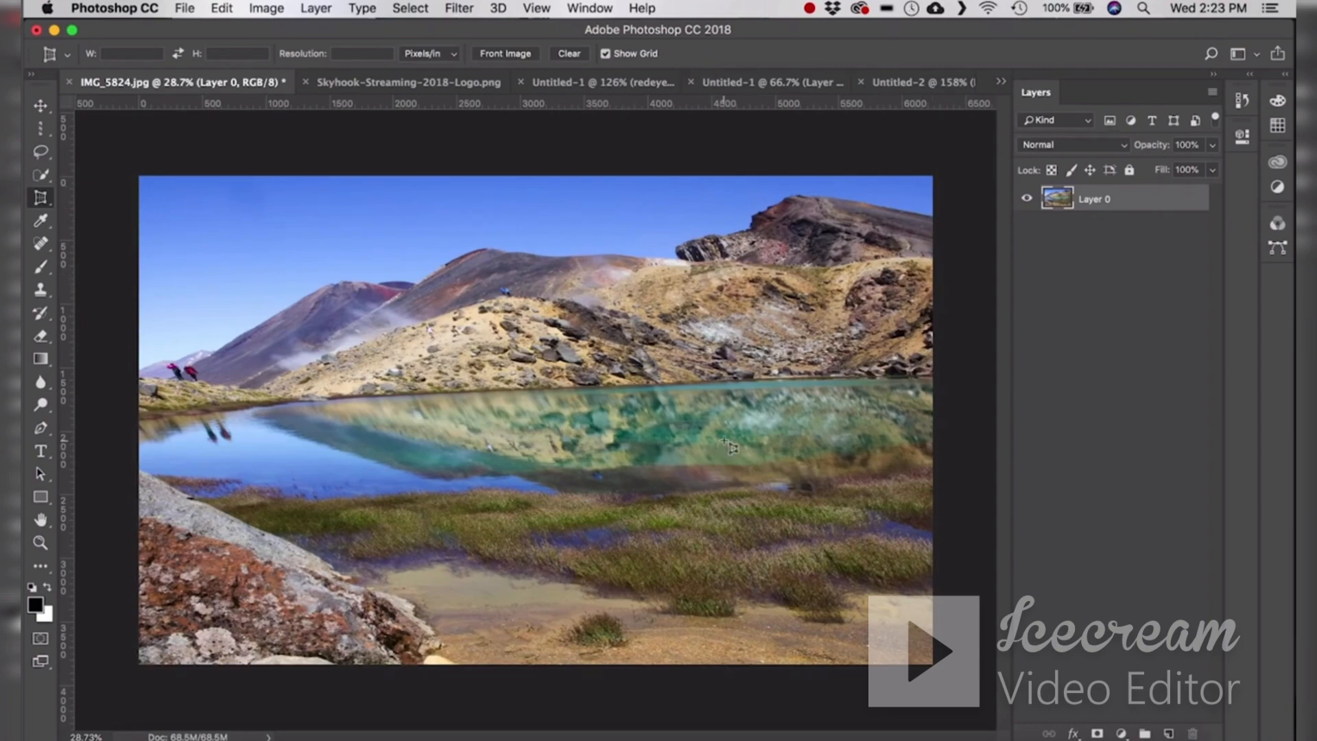
{"action": "key", "text": "super+z"}
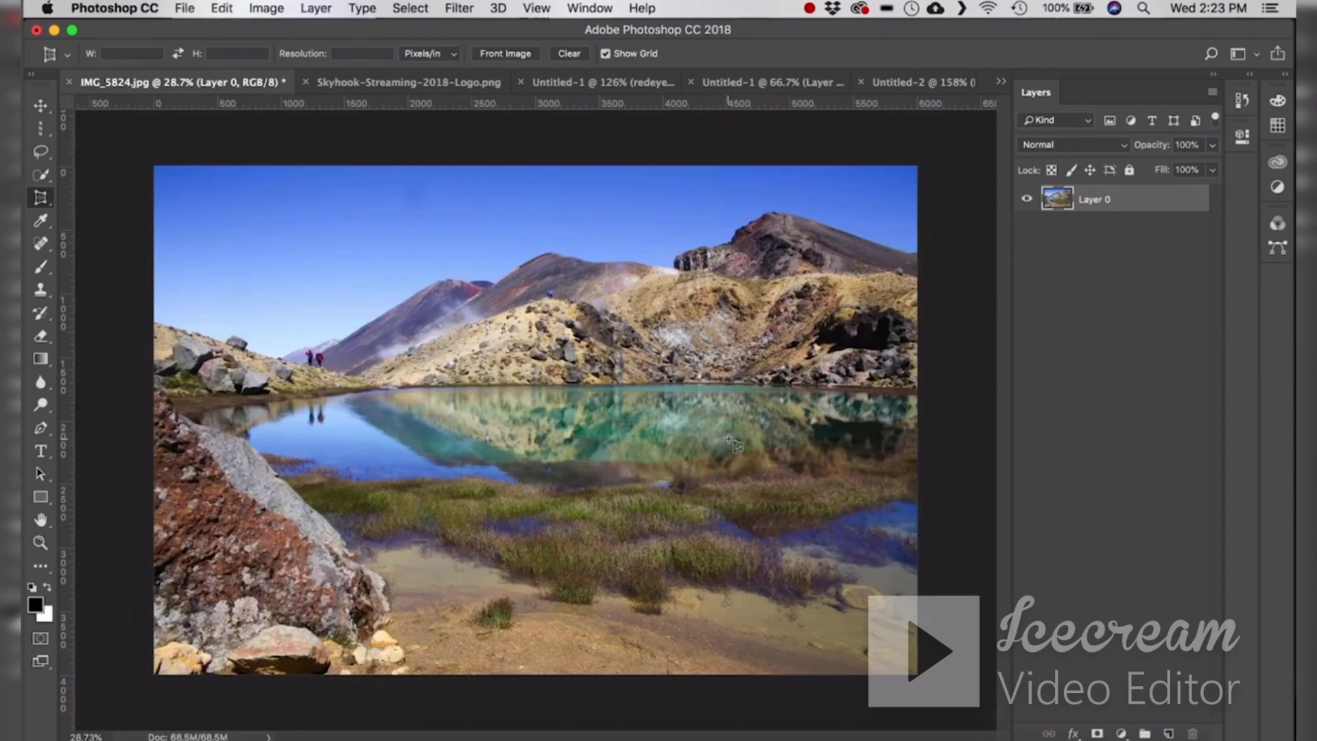
- Draw a rectangular slice with the Slice Tool from the upper-left sky down to the lake
{"action": "left_click", "coordinate": [42, 198]}
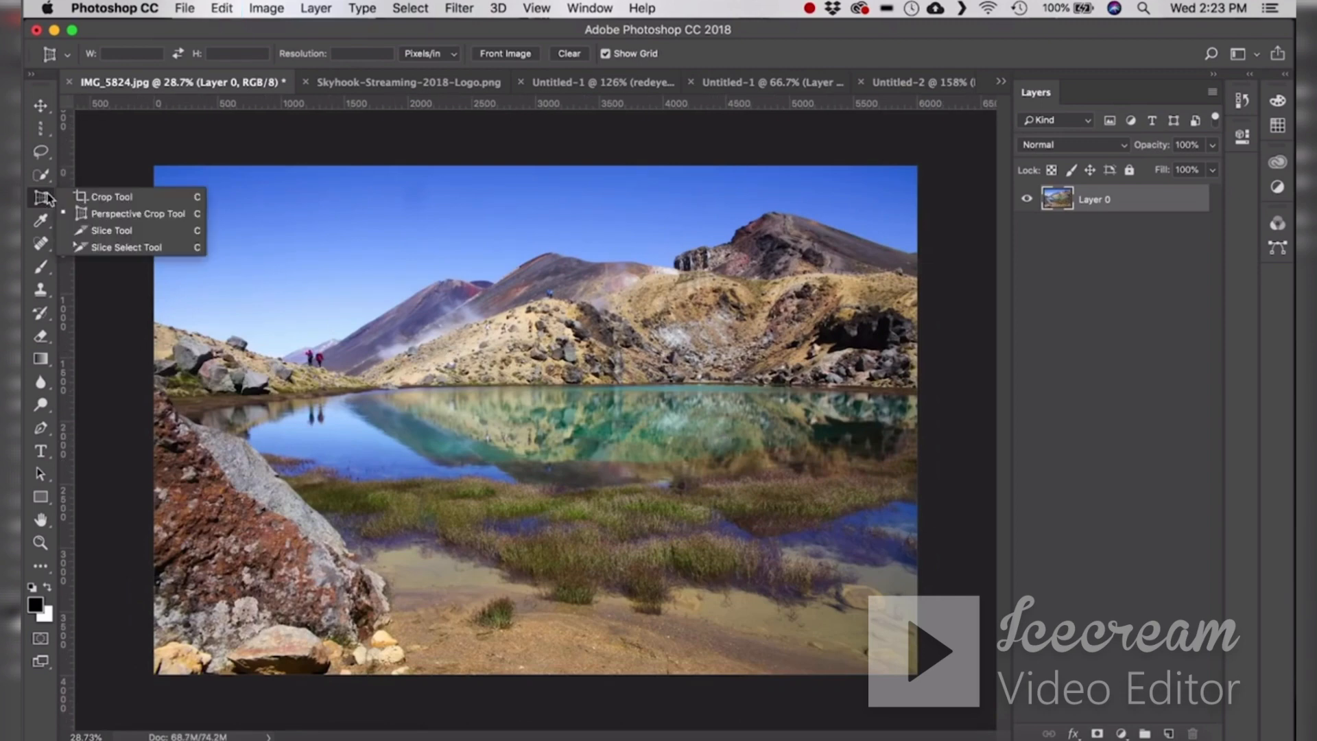
{"action": "left_click", "coordinate": [146, 232]}
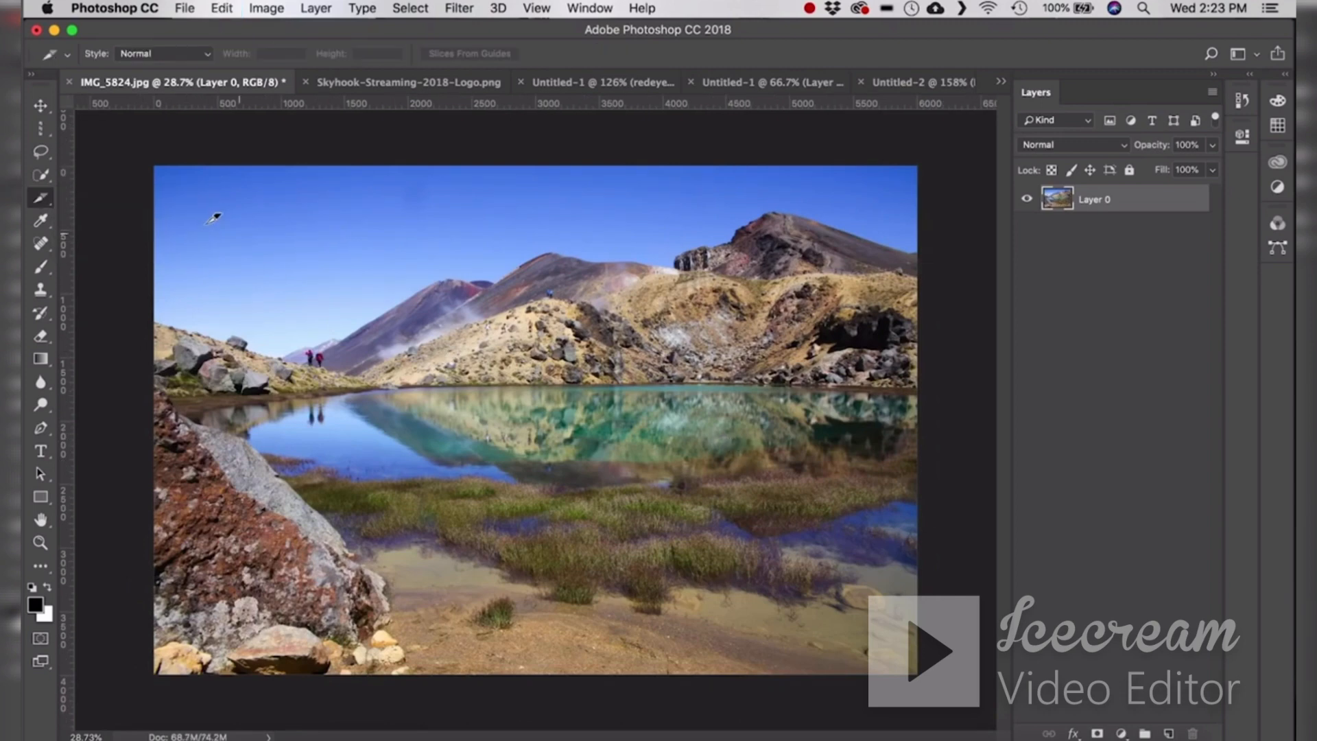
{"action": "left_click_drag", "start_coordinate": [196, 210], "coordinate": [493, 460]}
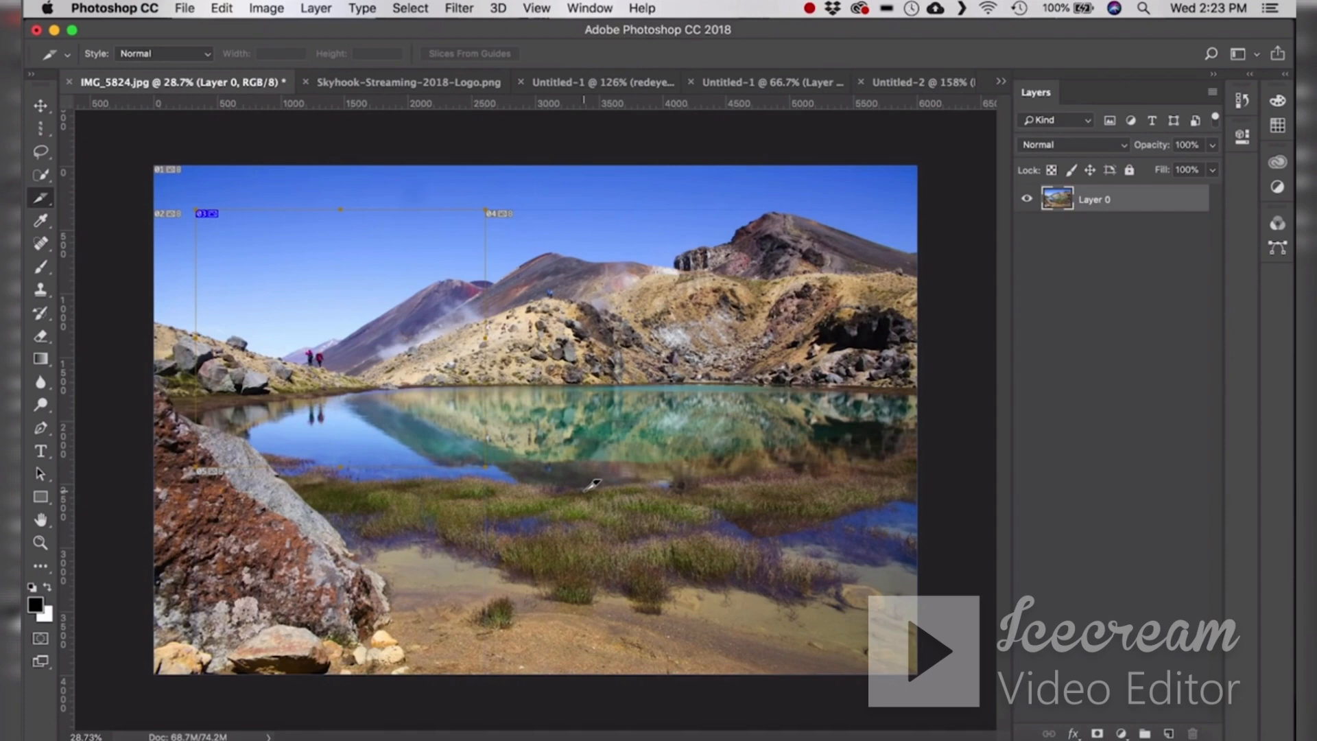
- Move the drawn slice slightly to the right with the Slice Select Tool
{"action": "right_click", "coordinate": [44, 199]}
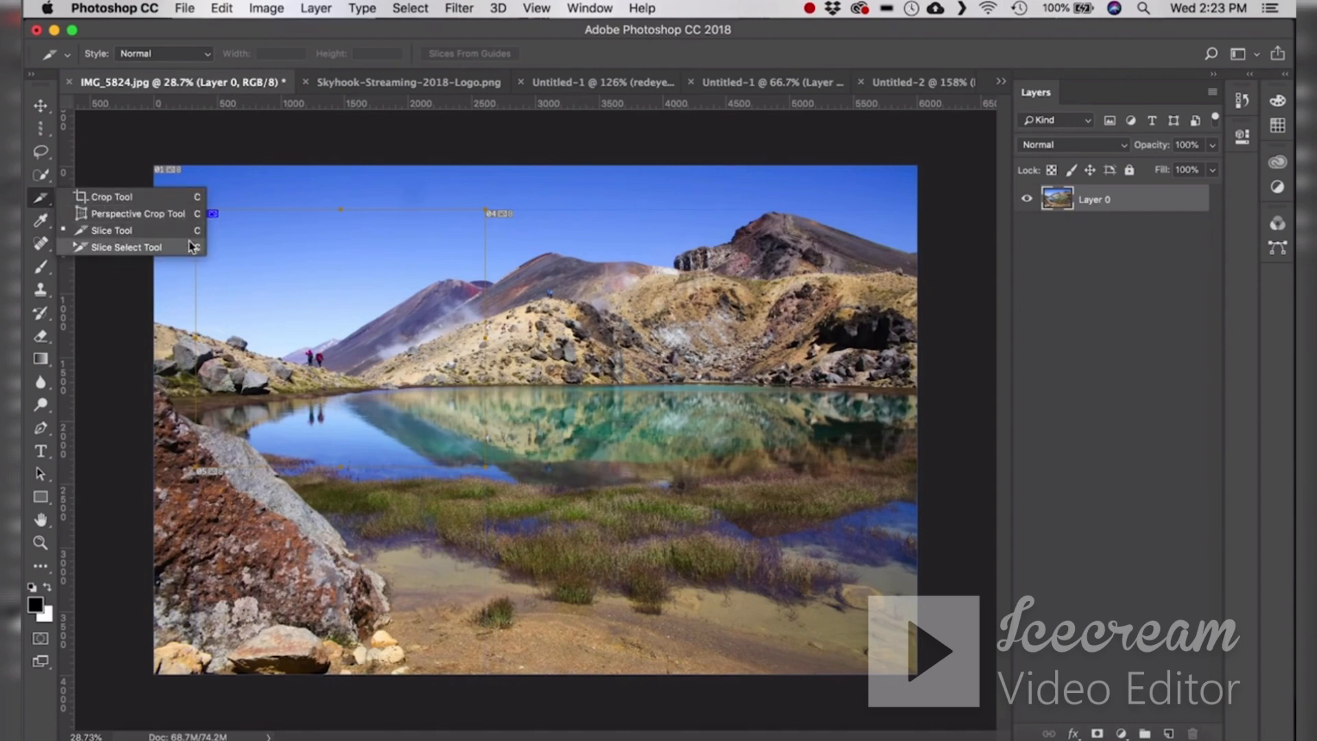
{"action": "left_click", "coordinate": [135, 251]}
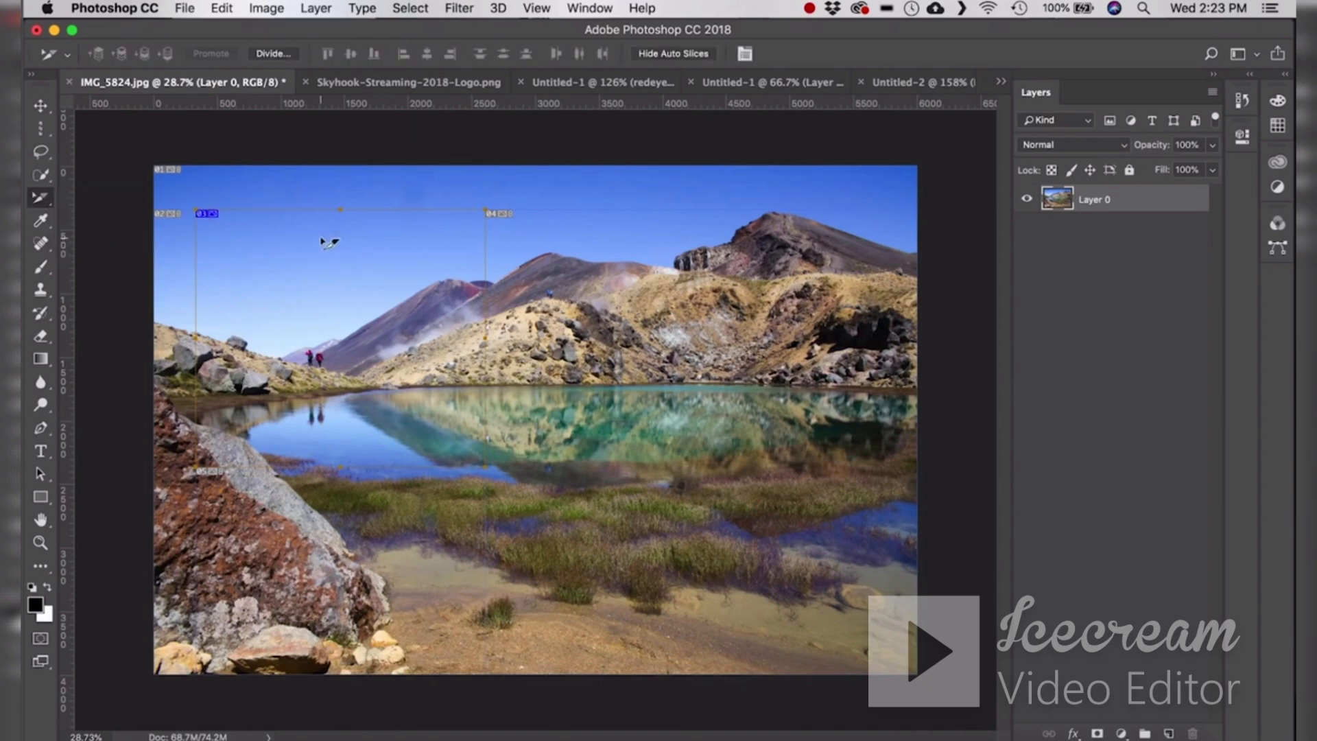
{"action": "left_click", "coordinate": [407, 221]}
{"action": "left_click_drag", "start_coordinate": [215, 216], "coordinate": [248, 219]}
- Draw two more slices, one over the right-hand hills and lake and one over the lower-left foreground
{"action": "left_click", "coordinate": [40, 197]}
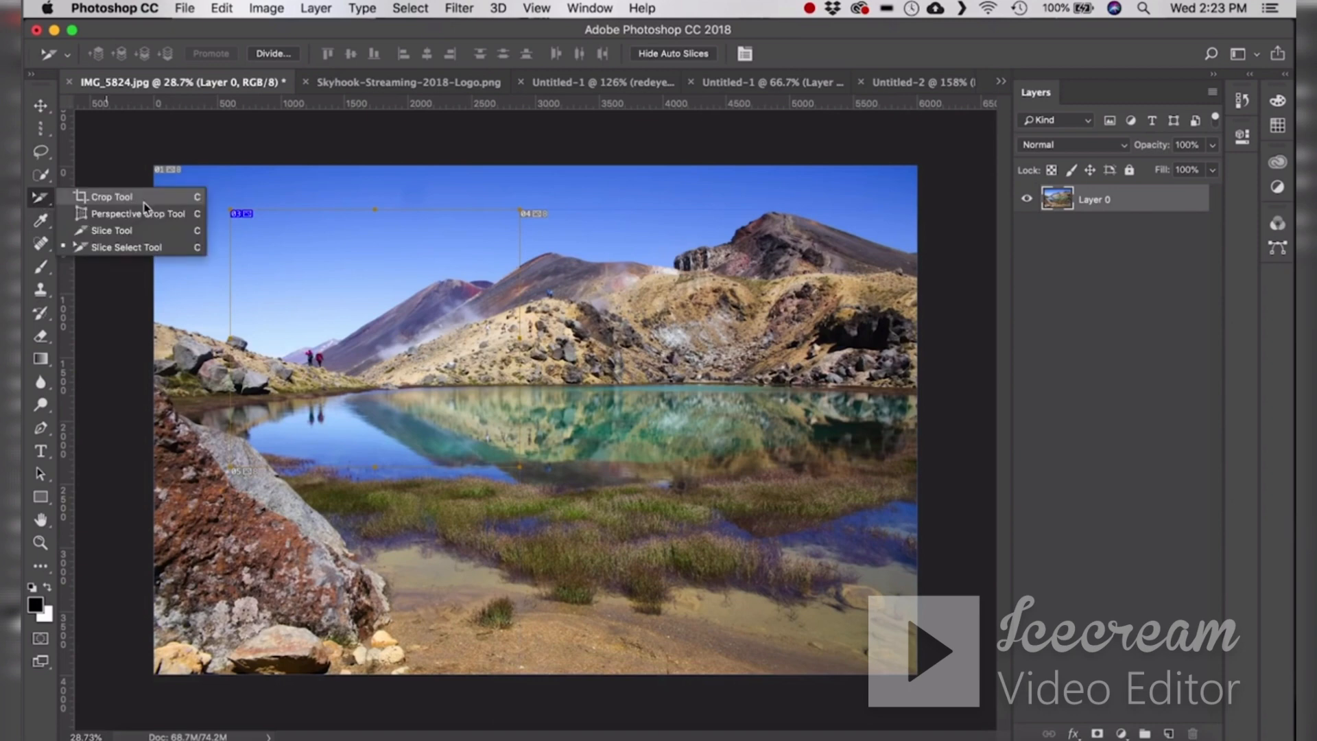
{"action": "left_click", "coordinate": [140, 229]}
{"action": "left_click_drag", "start_coordinate": [562, 251], "coordinate": [751, 483]}
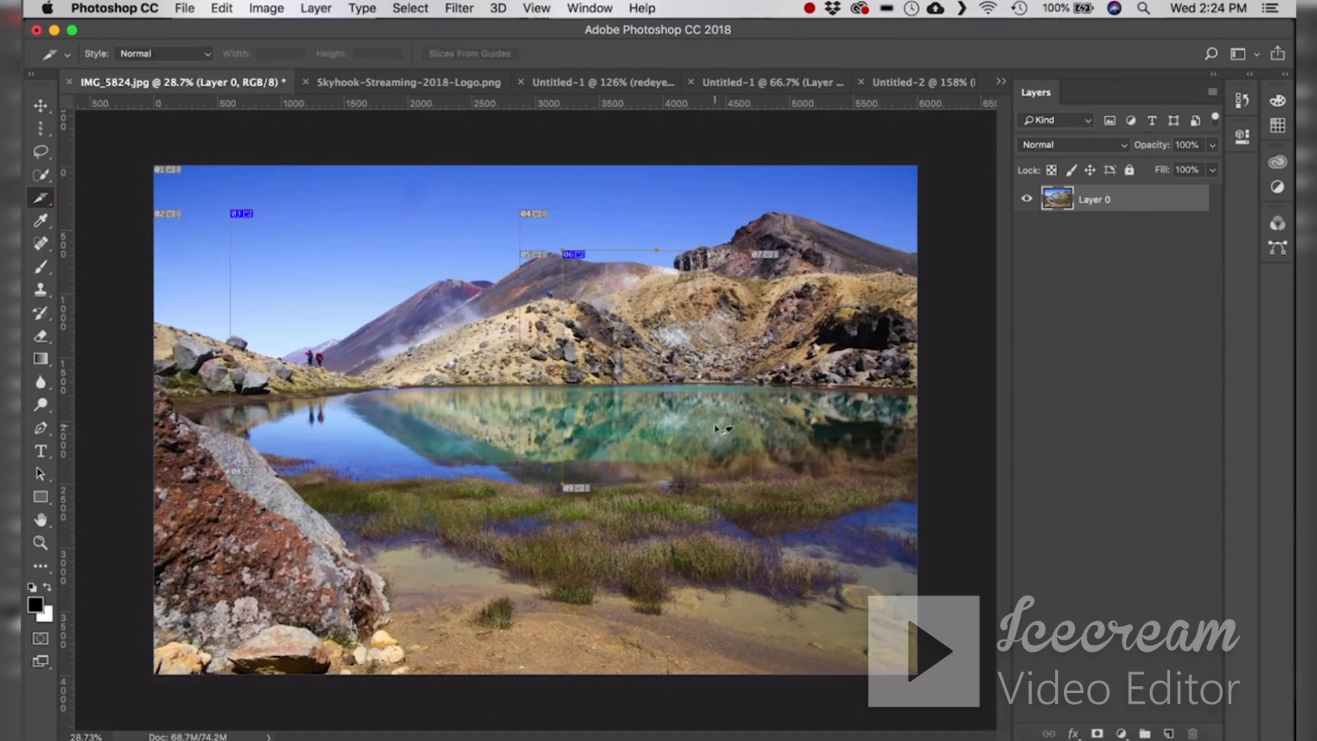
{"action": "mouse_move", "coordinate": [285, 531]}
{"action": "left_mouse_down"}
{"action": "mouse_move", "coordinate": [507, 569]}
{"action": "mouse_move", "coordinate": [522, 607]}
{"action": "left_mouse_up"}
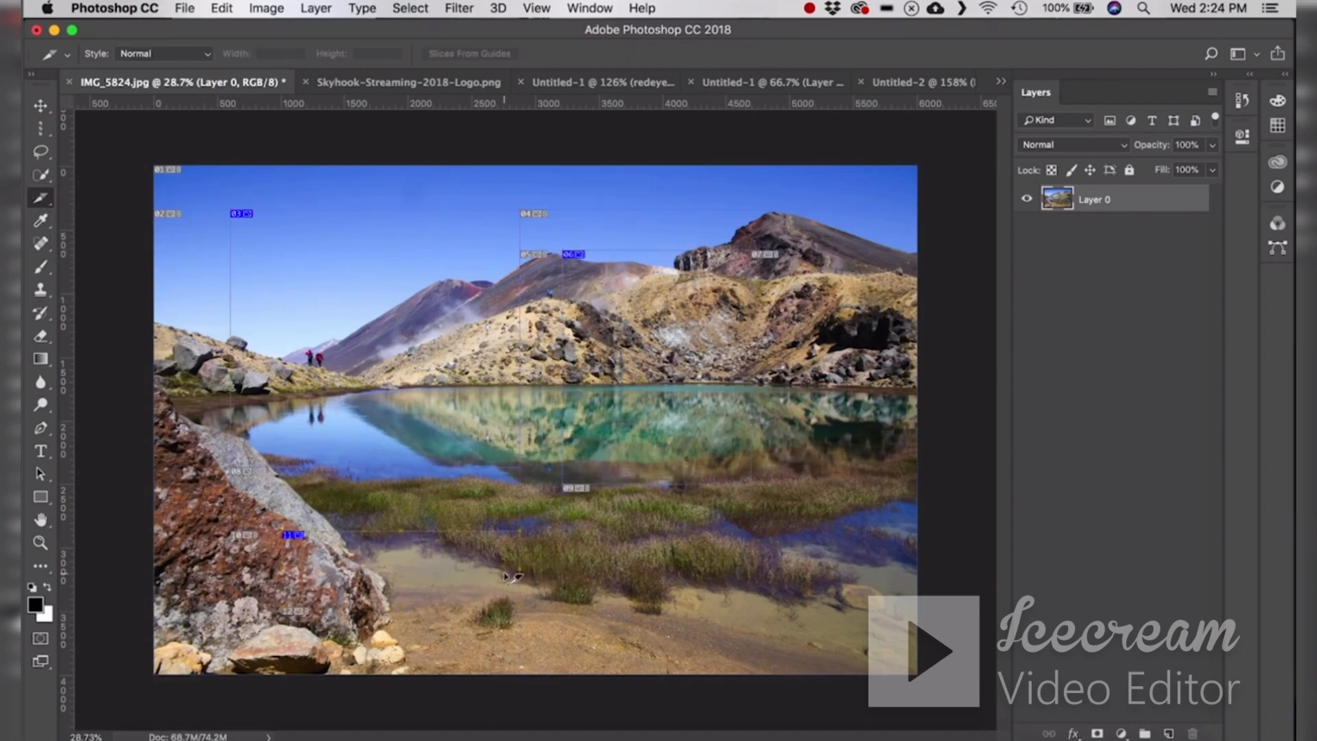
- Reposition all three slices with the Slice Select Tool, shifting each one upward
{"action": "left_click", "coordinate": [39, 197]}
{"action": "left_click", "coordinate": [109, 245]}
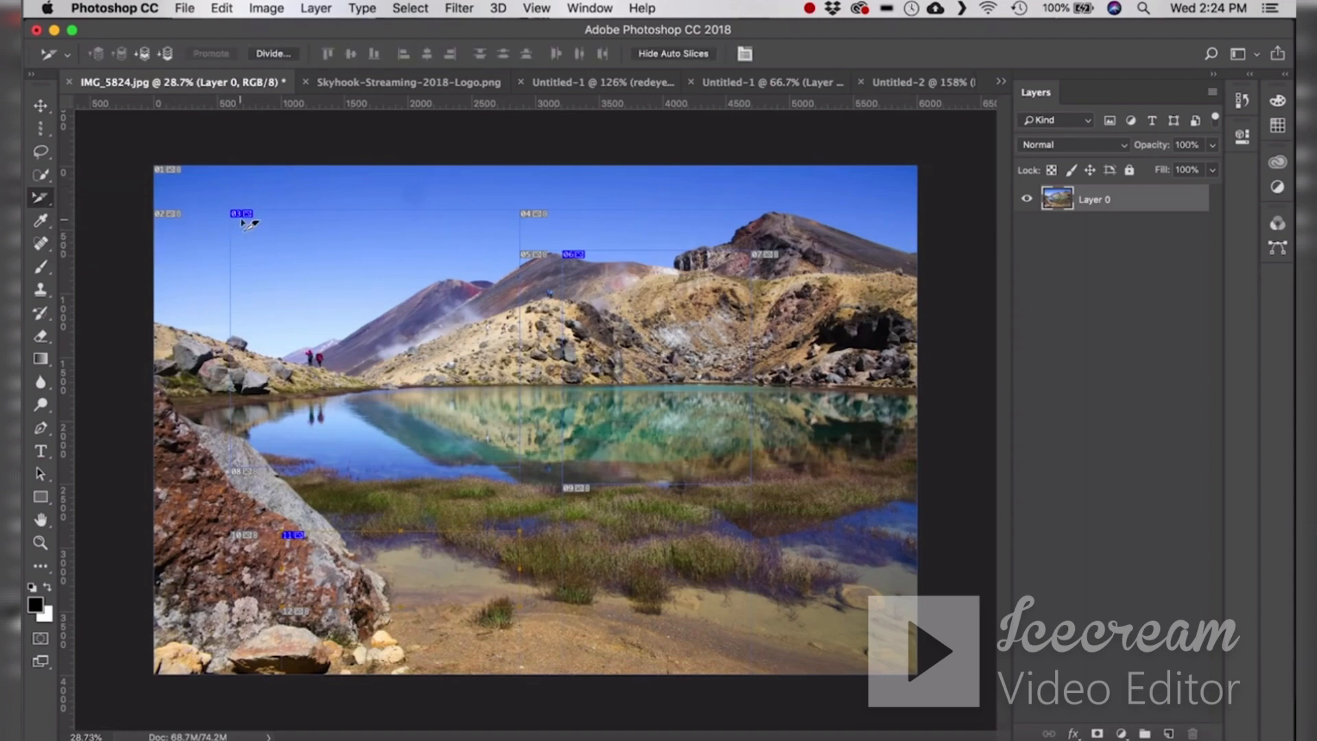
{"action": "left_click_drag", "start_coordinate": [244, 218], "coordinate": [198, 192]}
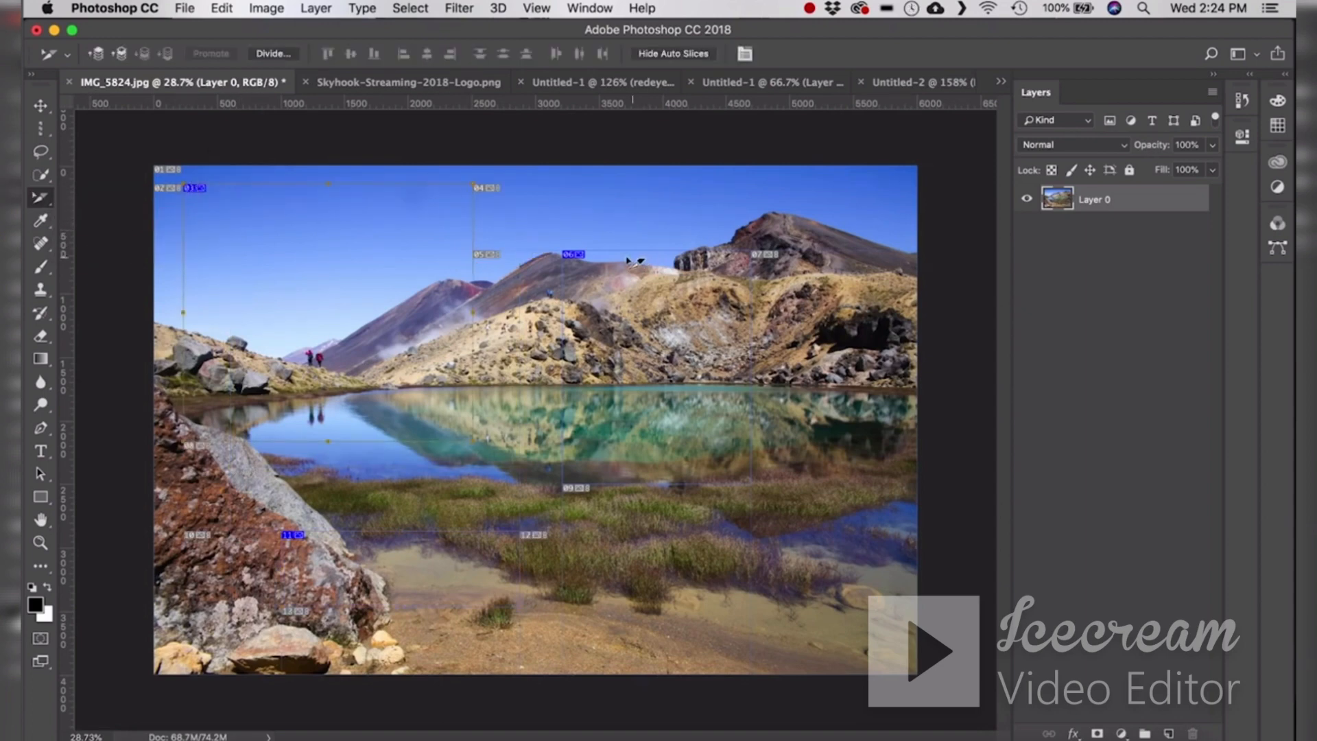
{"action": "left_click_drag", "start_coordinate": [573, 249], "coordinate": [606, 233]}
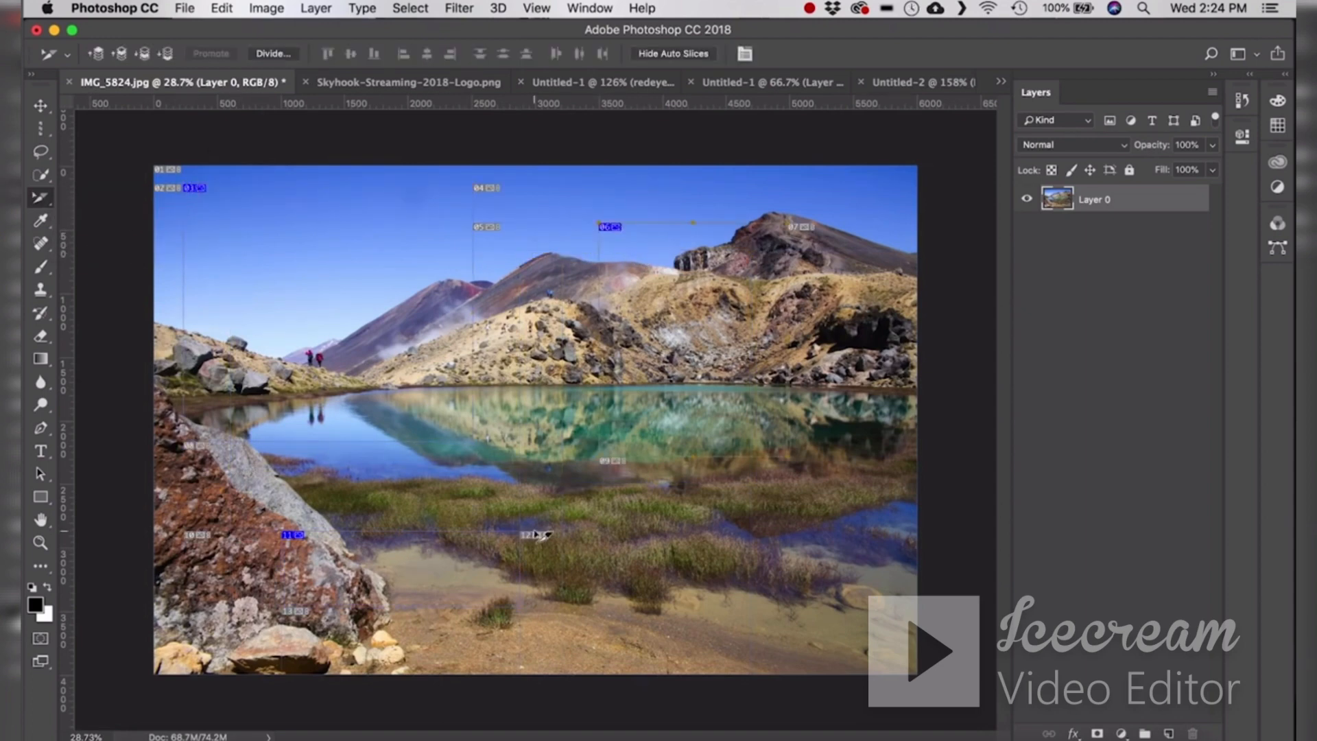
{"action": "left_click_drag", "start_coordinate": [302, 538], "coordinate": [449, 464]}
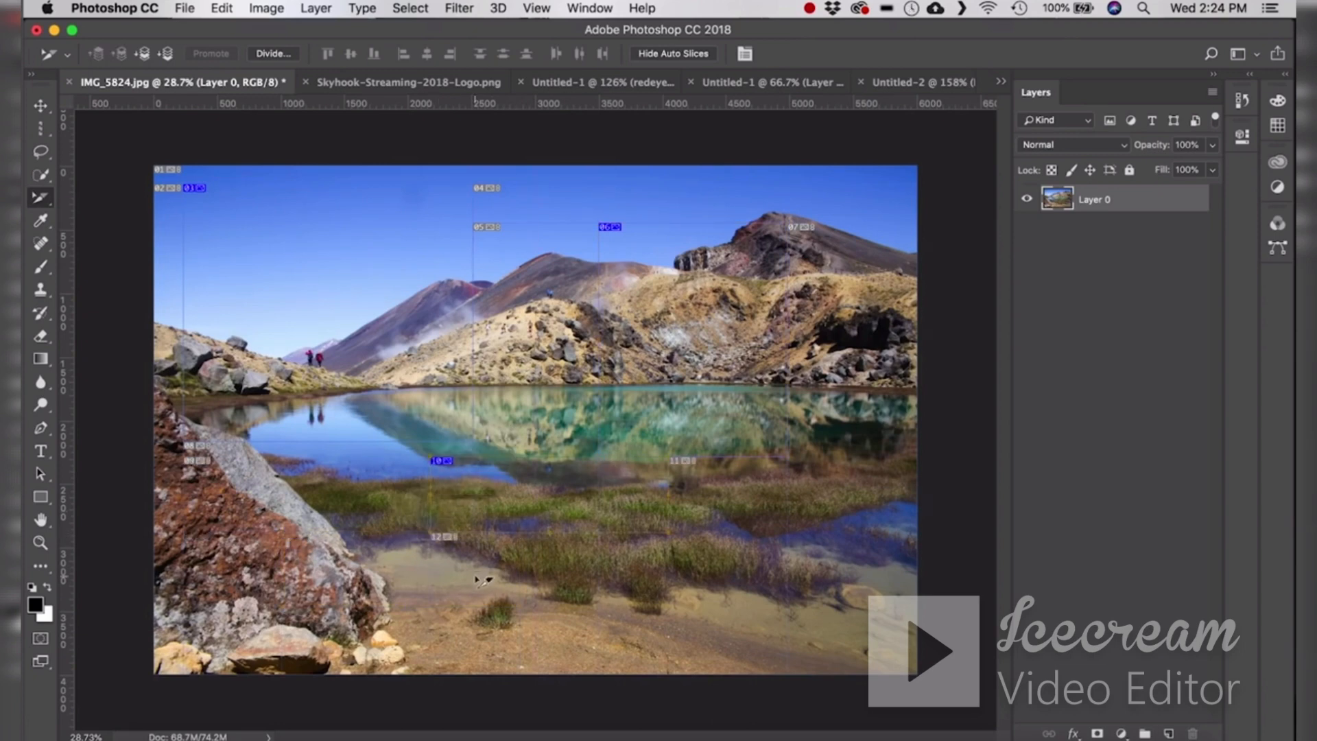
- Step back through the history to undo the slice moves and remove the drawn slices
{"action": "key", "text": "super+alt+z"}
{"action": "key", "text": "super+alt+z"}
{"action": "key", "text": "super+alt+z"}
{"action": "key", "text": "super+alt+z"}
{"action": "key", "text": "super+alt+z"}
{"action": "key", "text": "super+alt+z"}
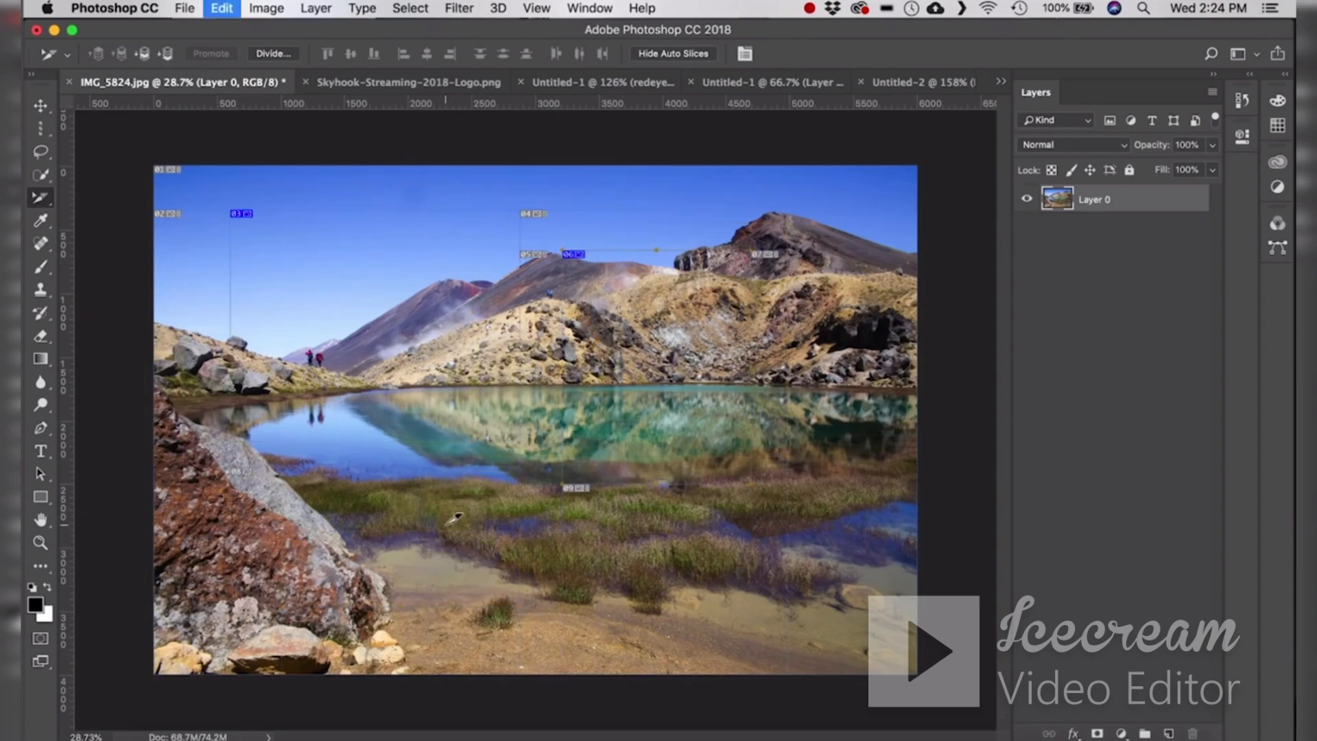
{"action": "key", "text": "super+alt+z"}
{"action": "key", "text": "super+alt+z"}
{"action": "key", "text": "super+alt+z"}
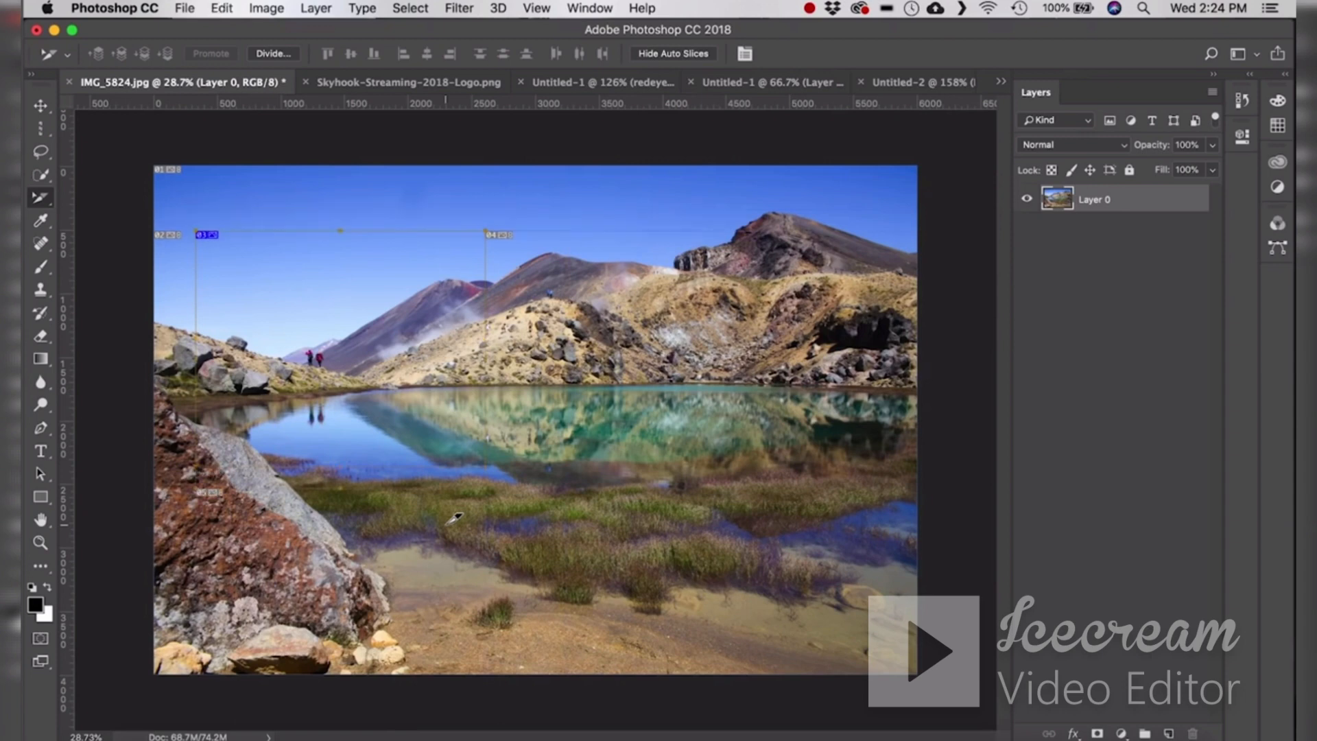
- Sample the blue of the upper-left sky as the foreground color with the Eyedropper Tool
{"action": "key", "text": "i"}
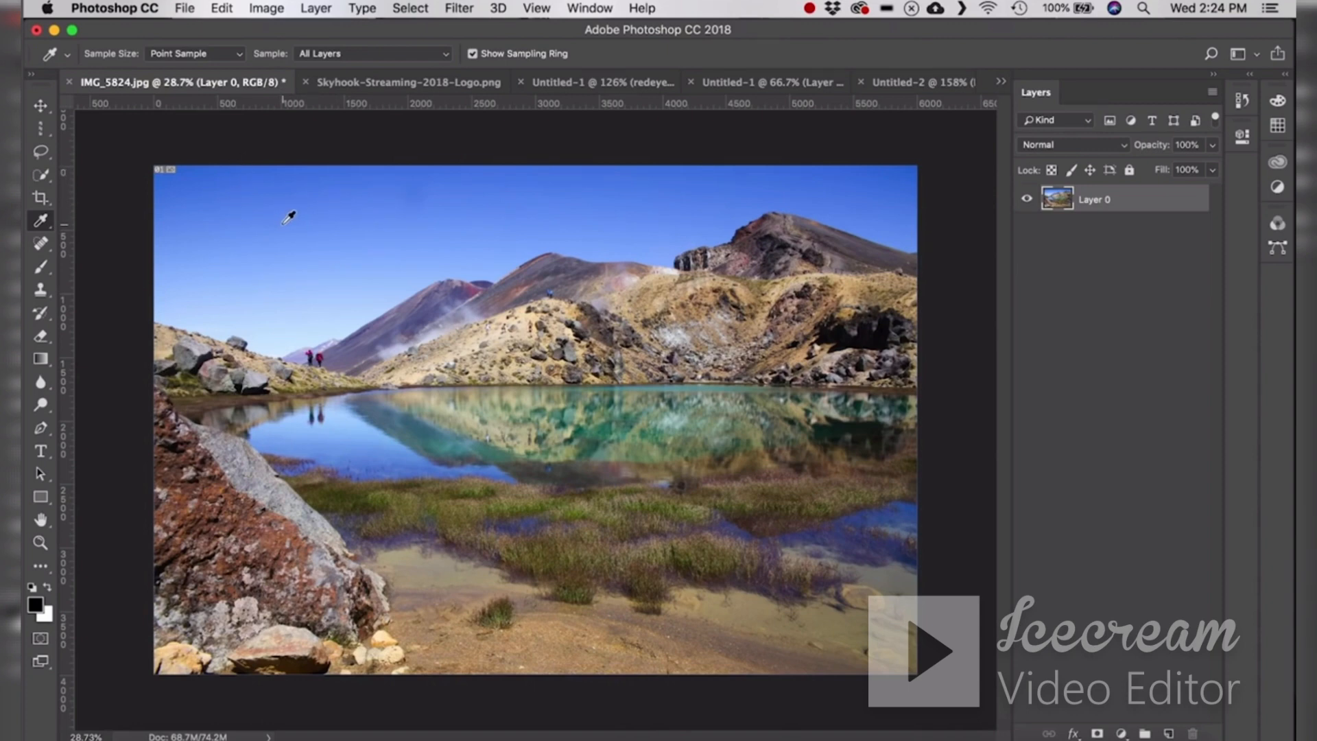
{"action": "left_click", "coordinate": [248, 180]}
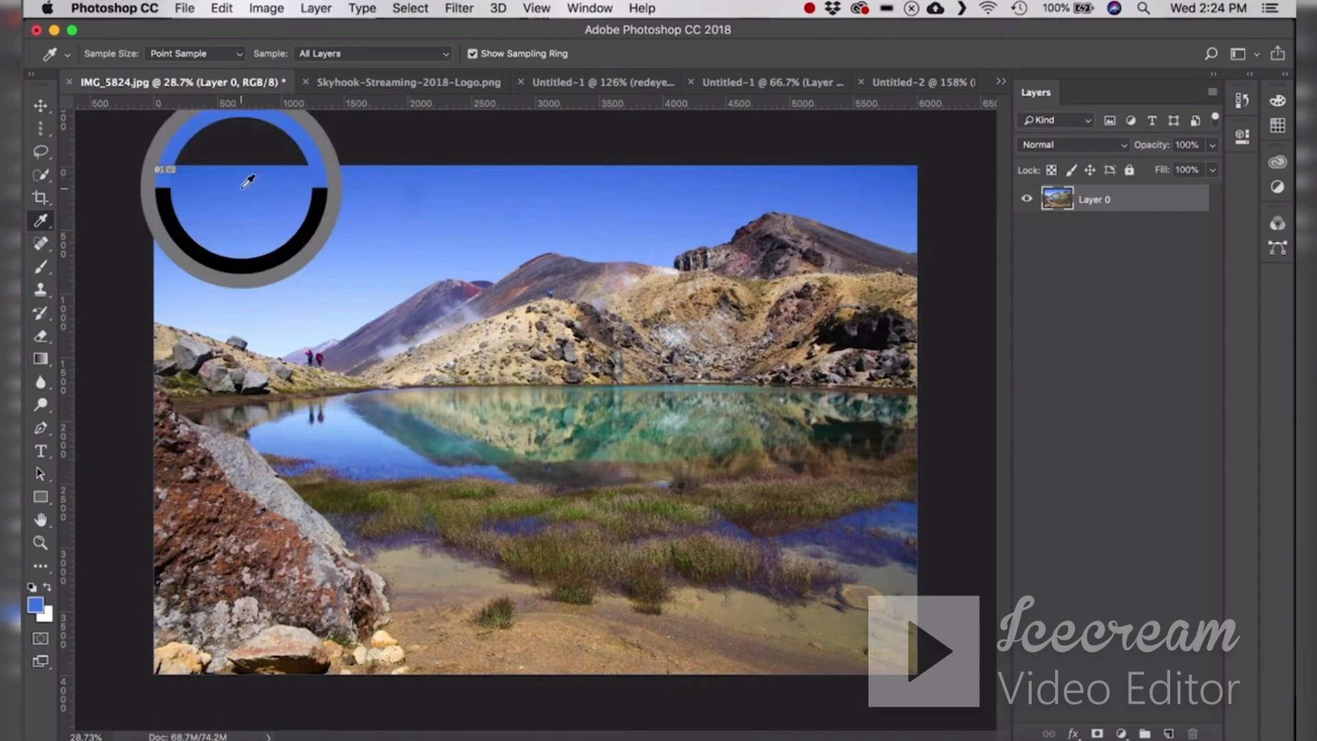
{"action": "left_click_drag", "start_coordinate": [248, 180], "coordinate": [251, 186]}
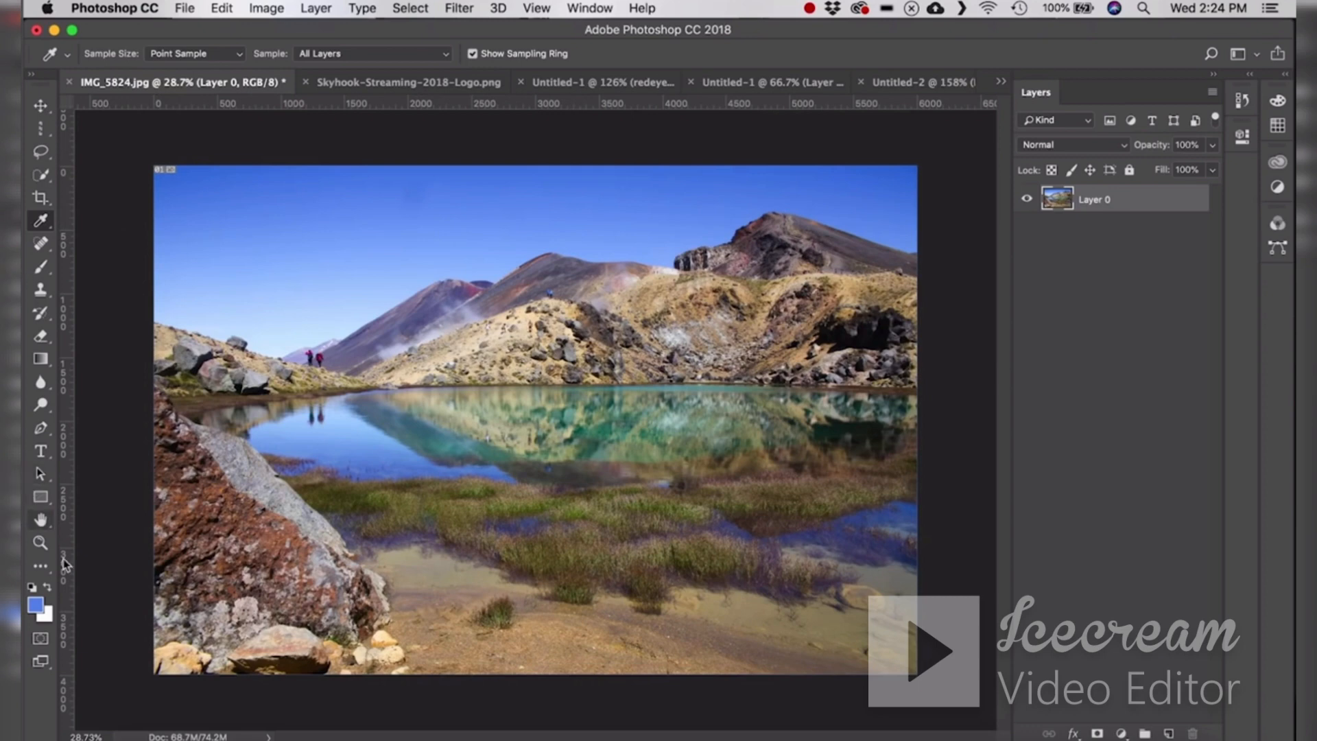
- Inspect the sampled blue foreground color's values in the Color Picker without changing them
{"action": "left_click", "coordinate": [34, 610]}
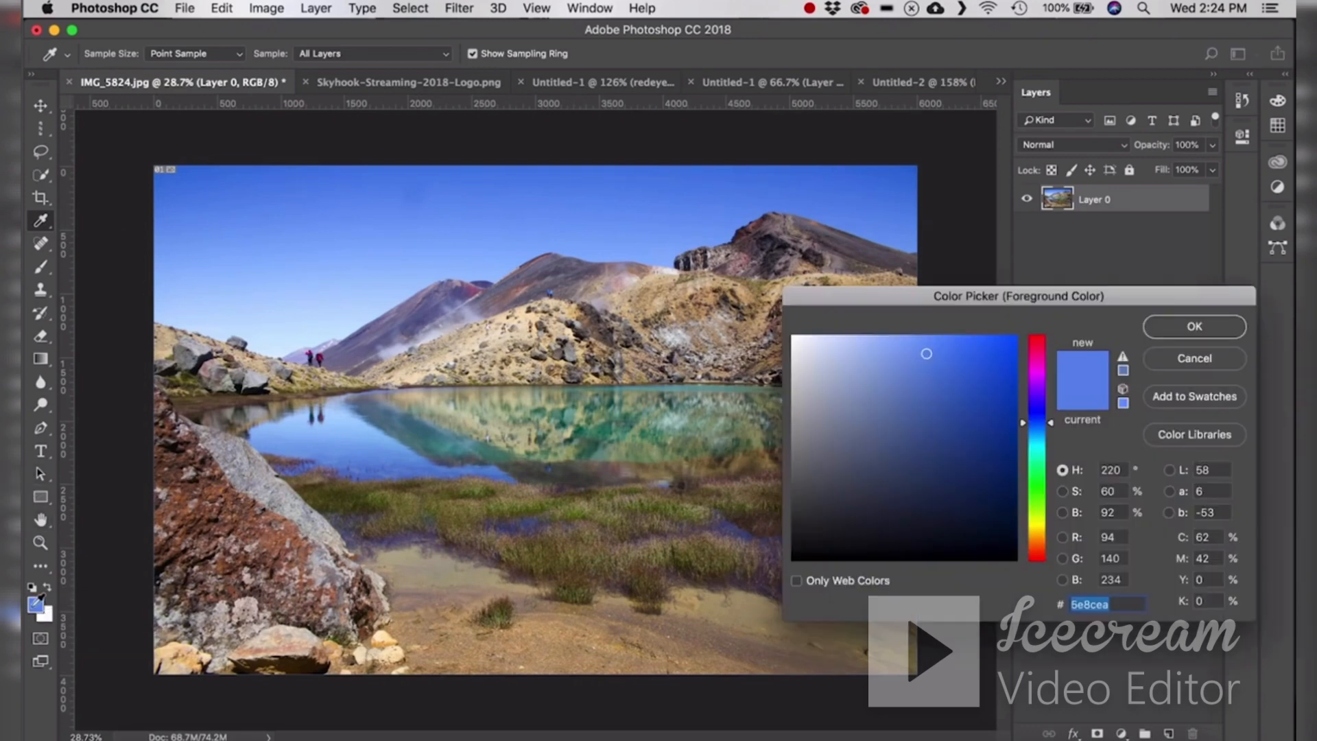
{"action": "left_click_drag", "start_coordinate": [1149, 295], "coordinate": [914, 241]}
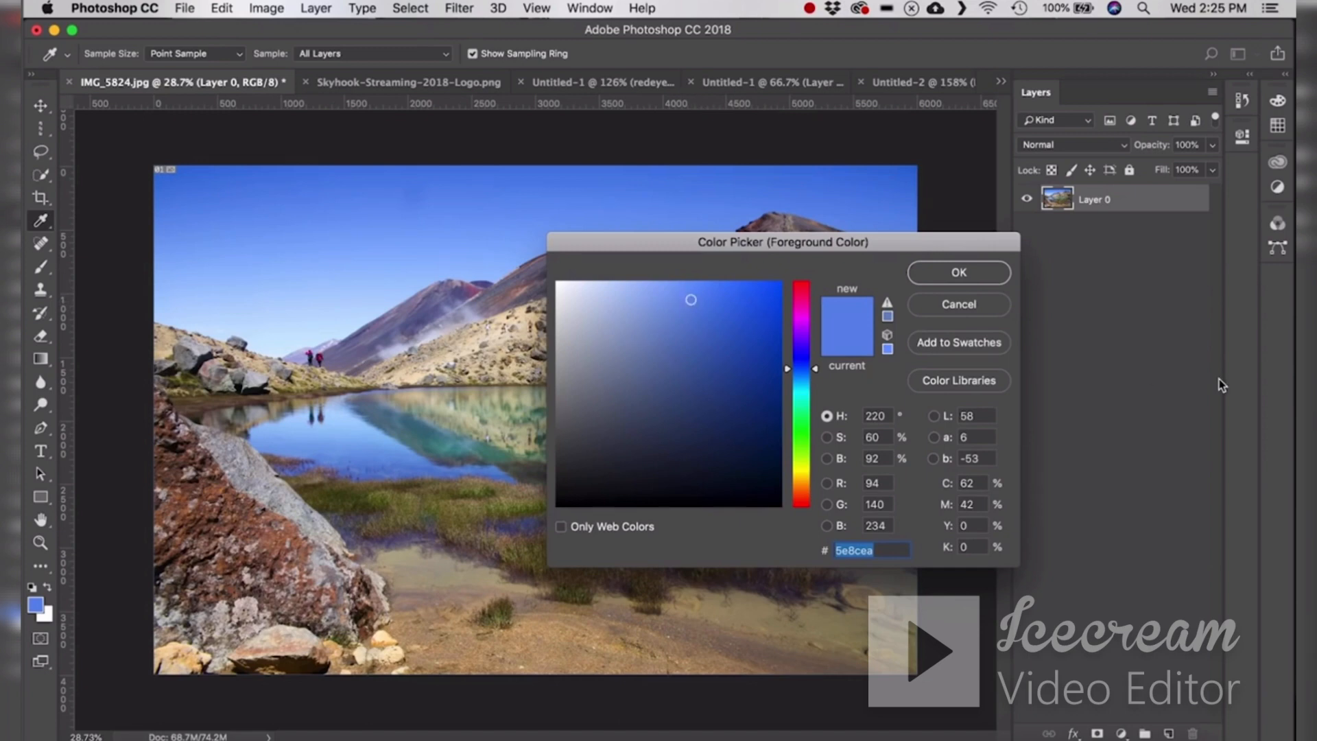
{"action": "left_click", "coordinate": [988, 311]}
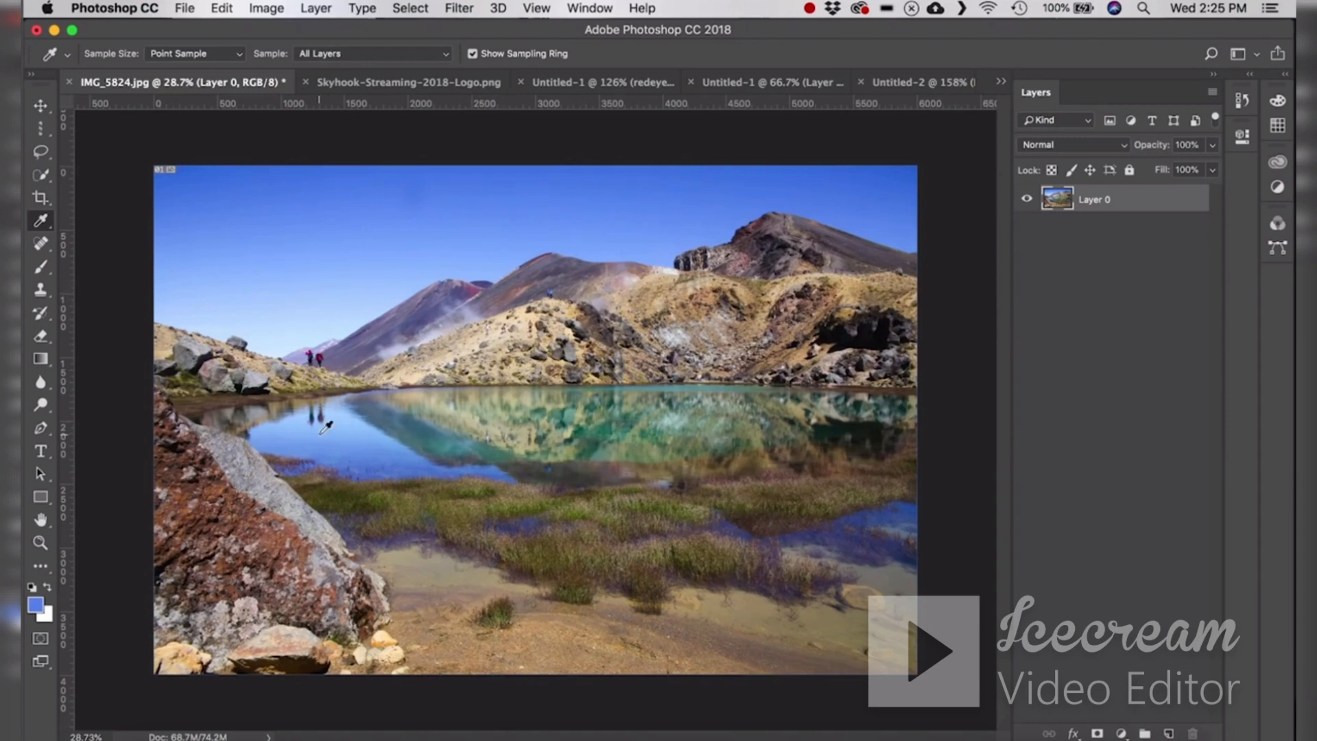
- Sample the reddish-brown of the foreground rock with the Eyedropper Tool and check its values in the Color Picker
{"action": "left_click_drag", "start_coordinate": [203, 511], "coordinate": [238, 502]}
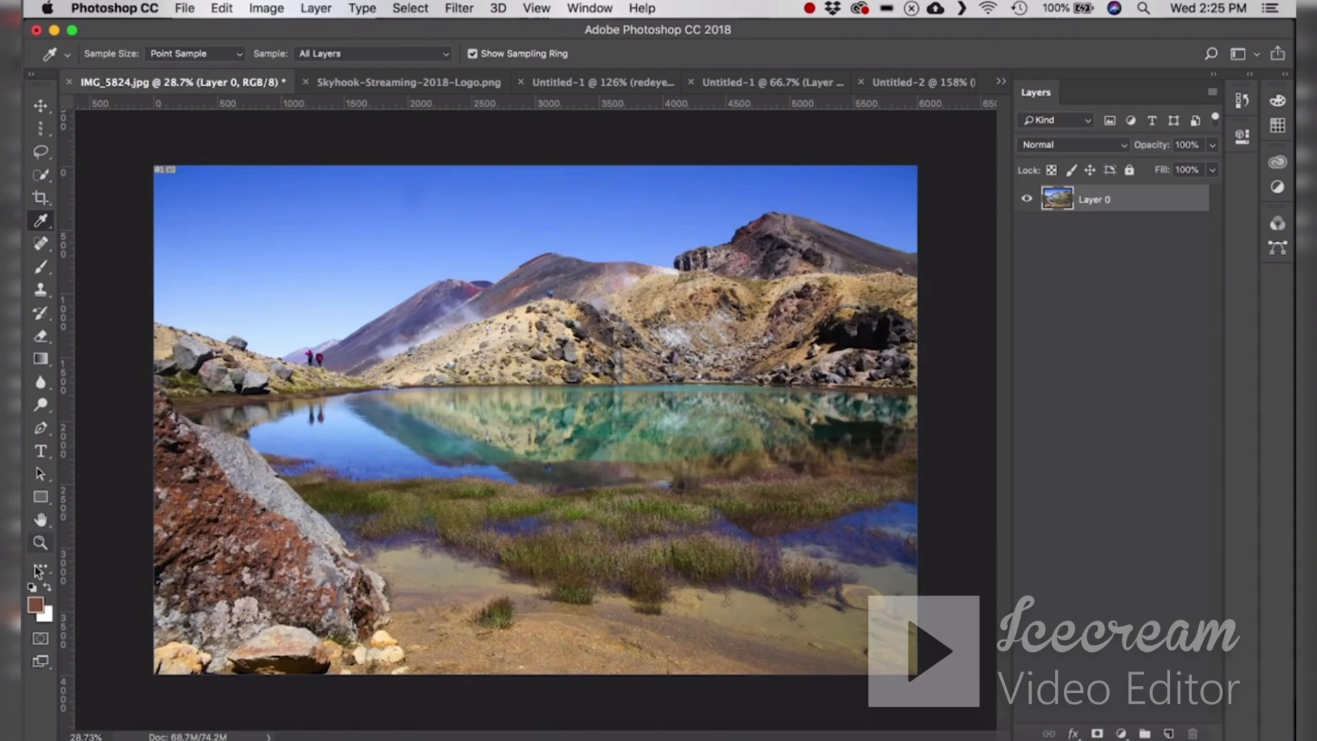
{"action": "left_click", "coordinate": [35, 603]}
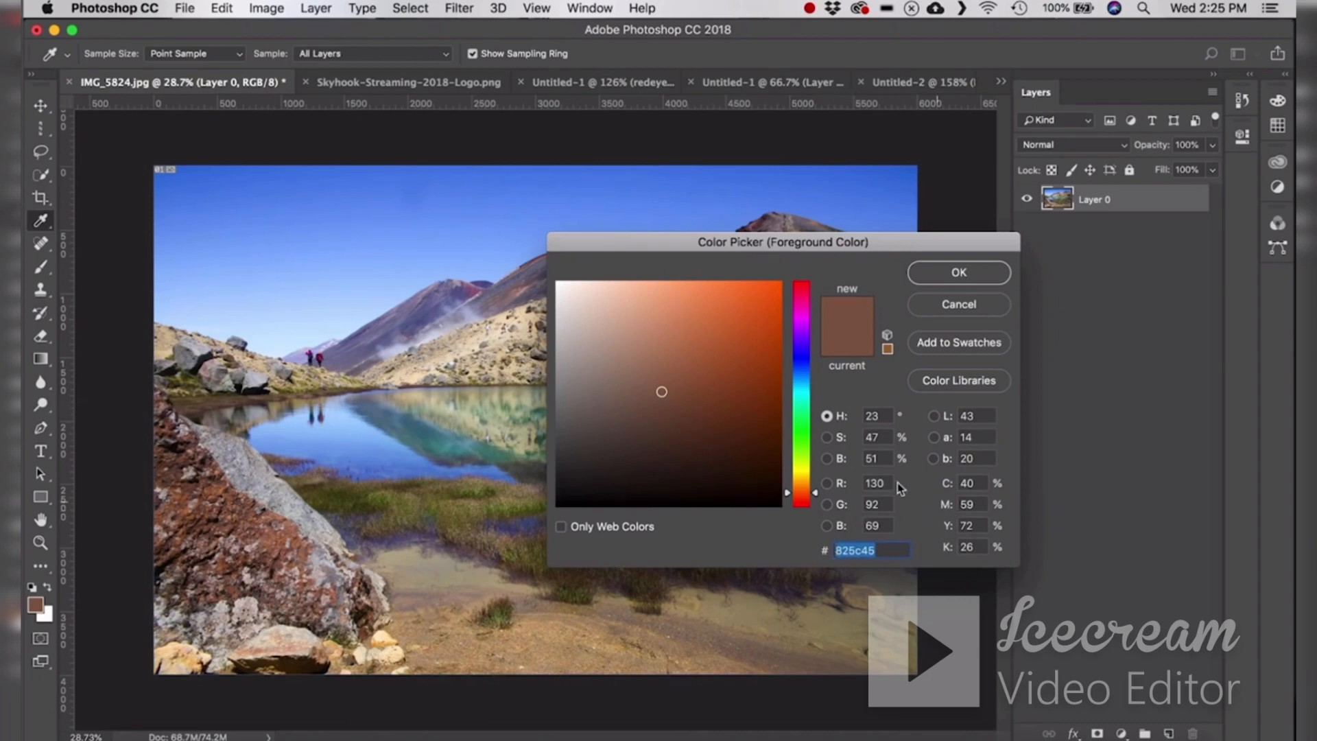
{"action": "left_click", "coordinate": [960, 305]}
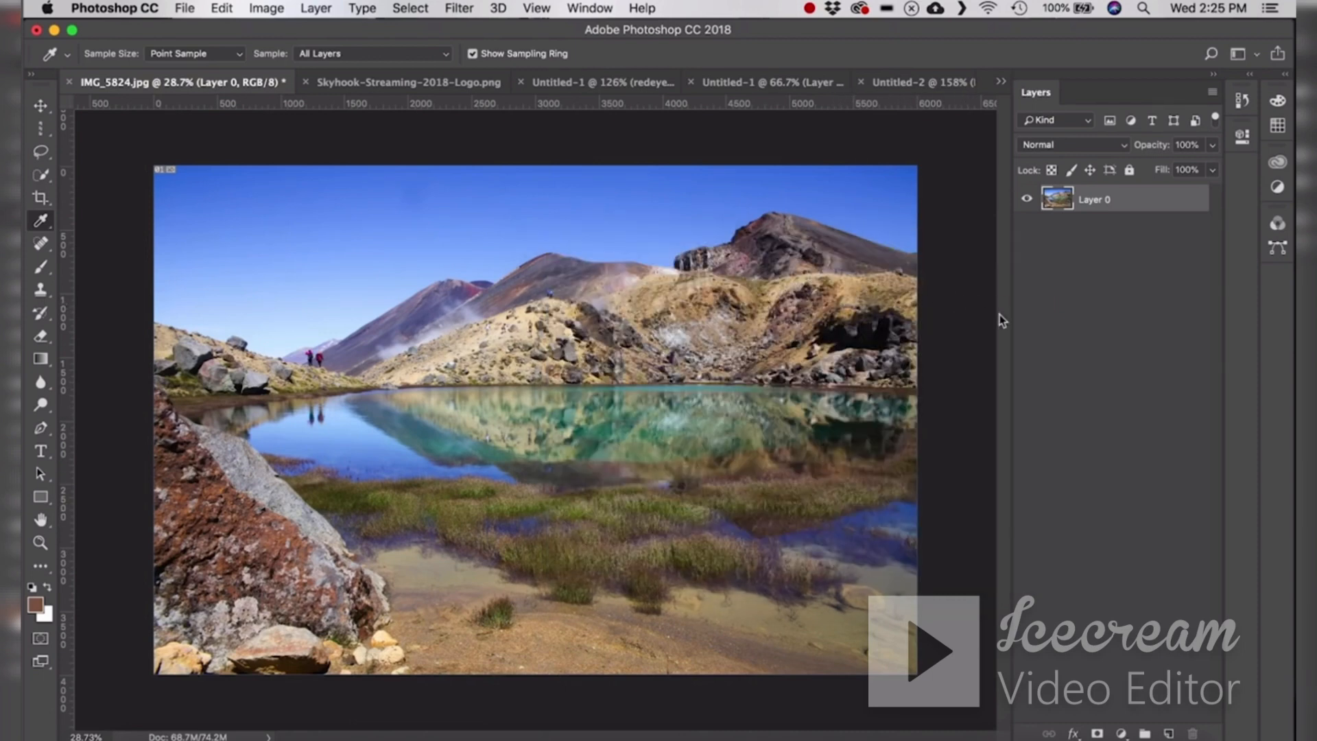
- Place a Color Sampler point in the upper-left sky and review its RGB readout and color mode options
{"action": "right_click", "coordinate": [43, 220]}
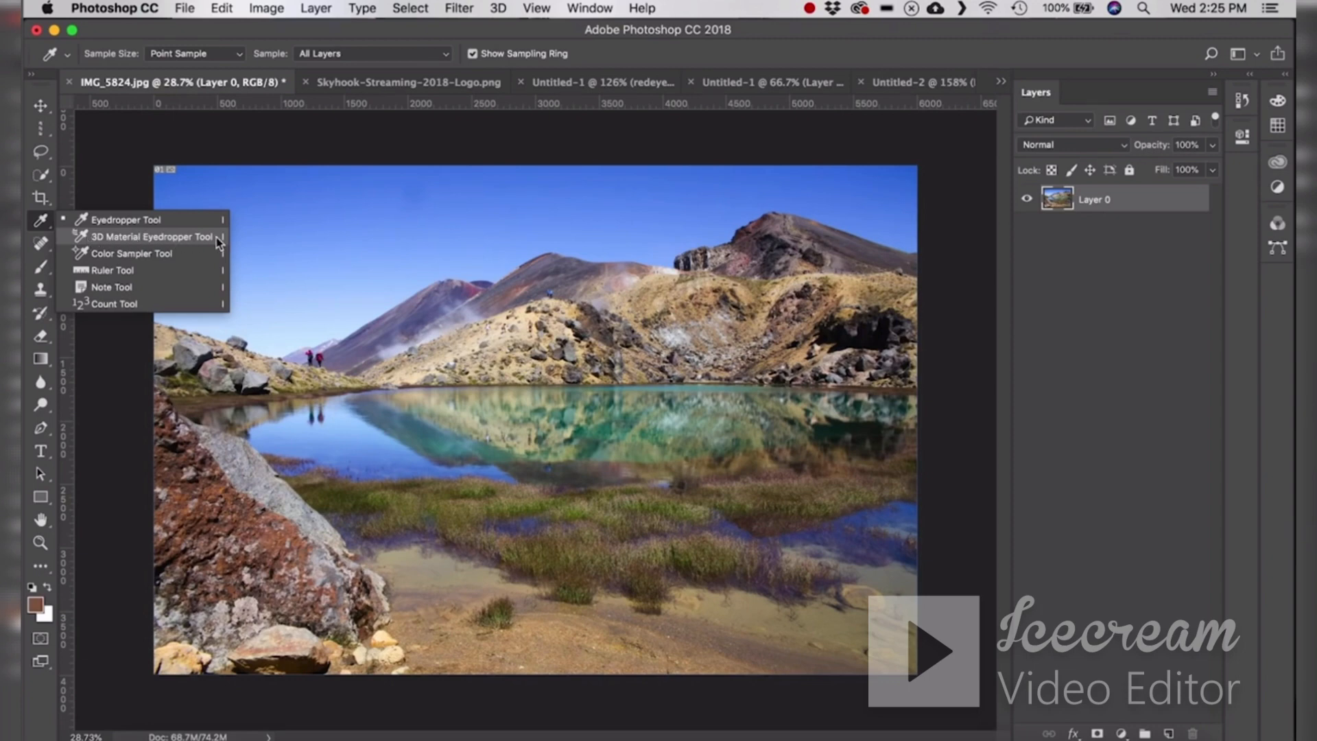
{"action": "left_click", "coordinate": [129, 255]}
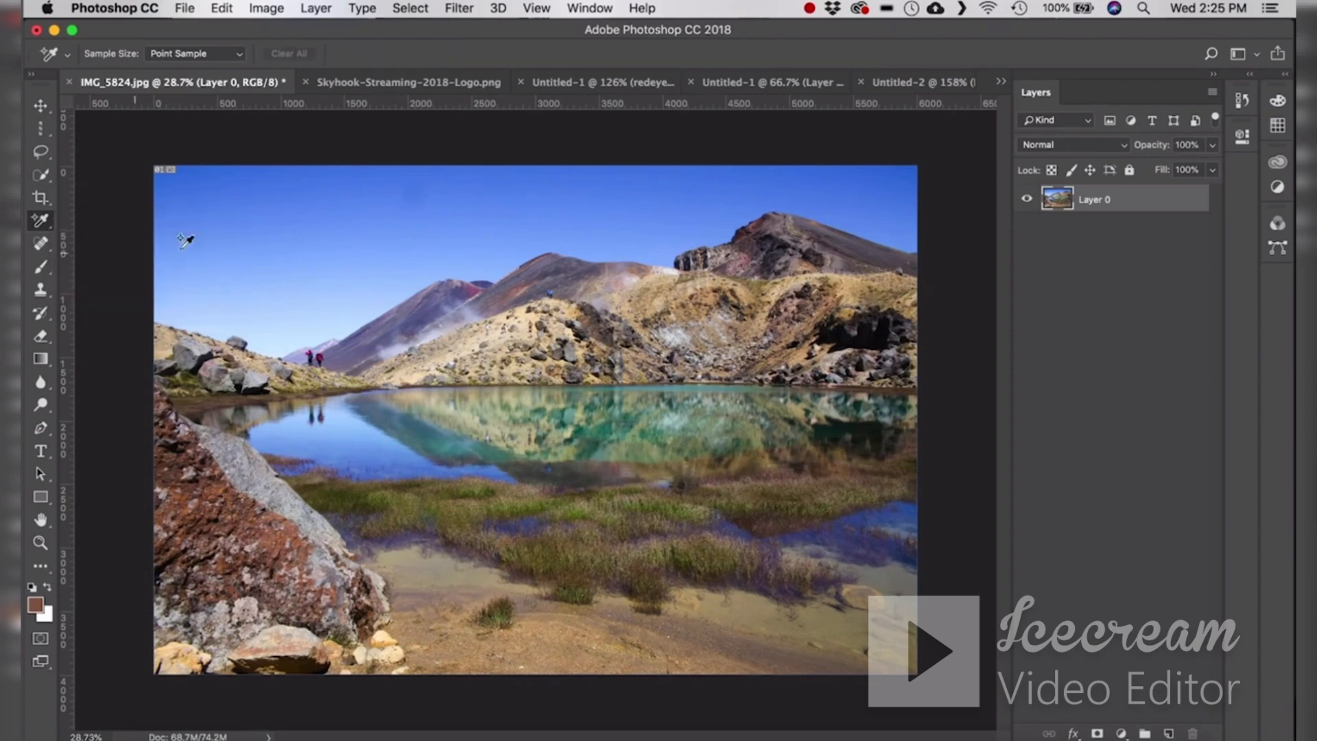
{"action": "left_click", "coordinate": [230, 226]}
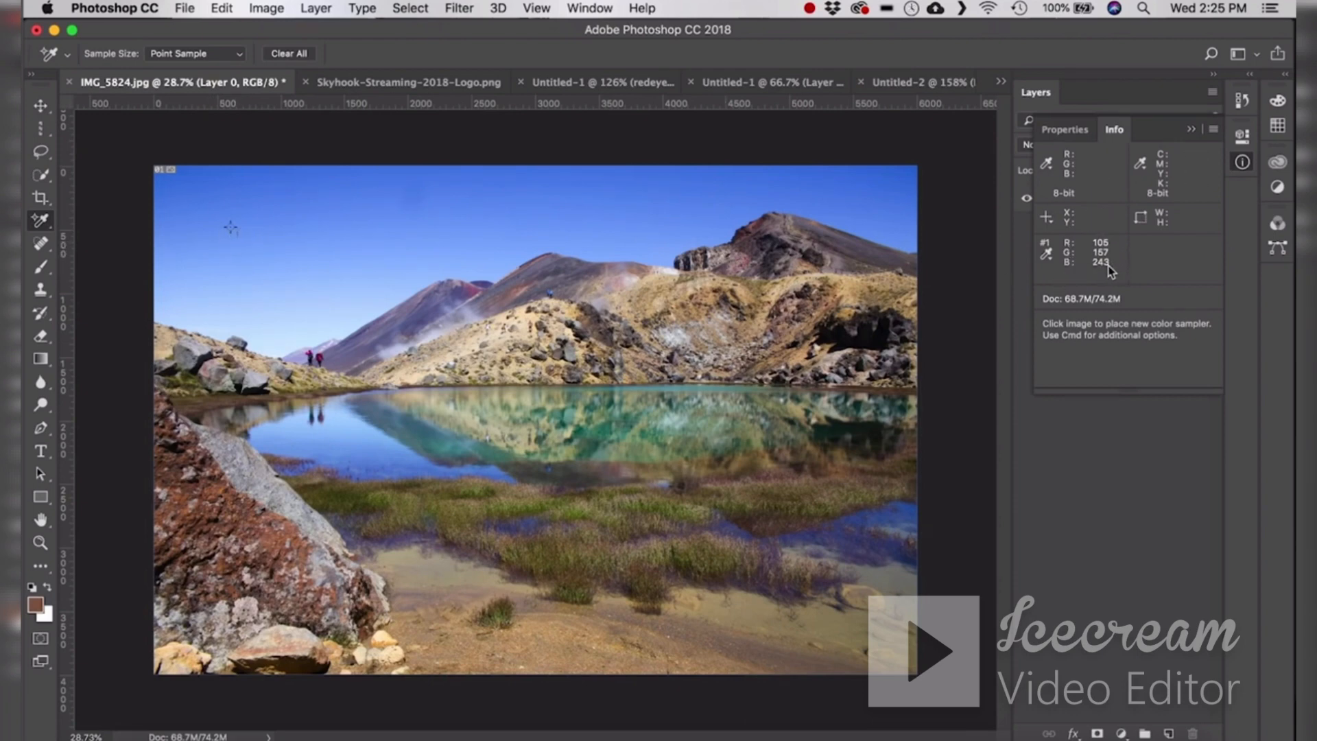
{"action": "left_click", "coordinate": [1047, 256]}
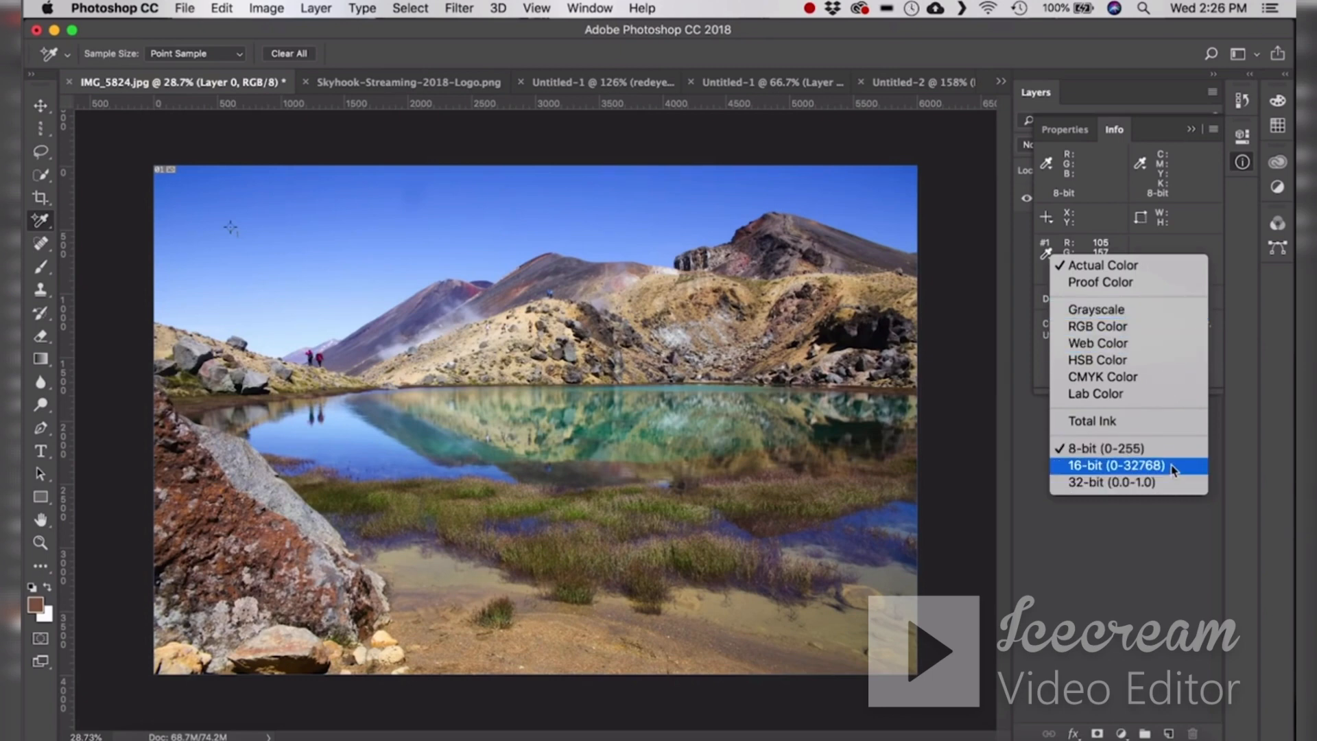
{"action": "left_click", "coordinate": [1207, 242]}
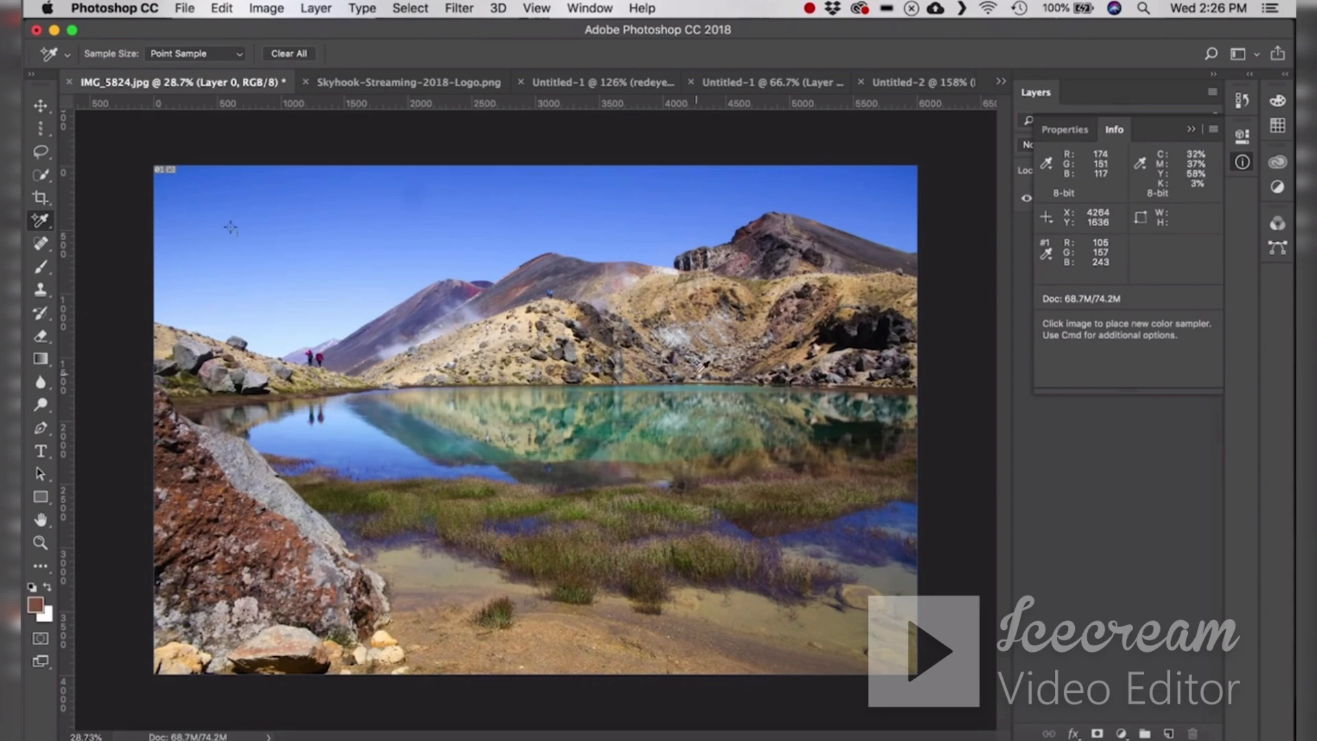
{"action": "left_click", "coordinate": [1242, 161]}
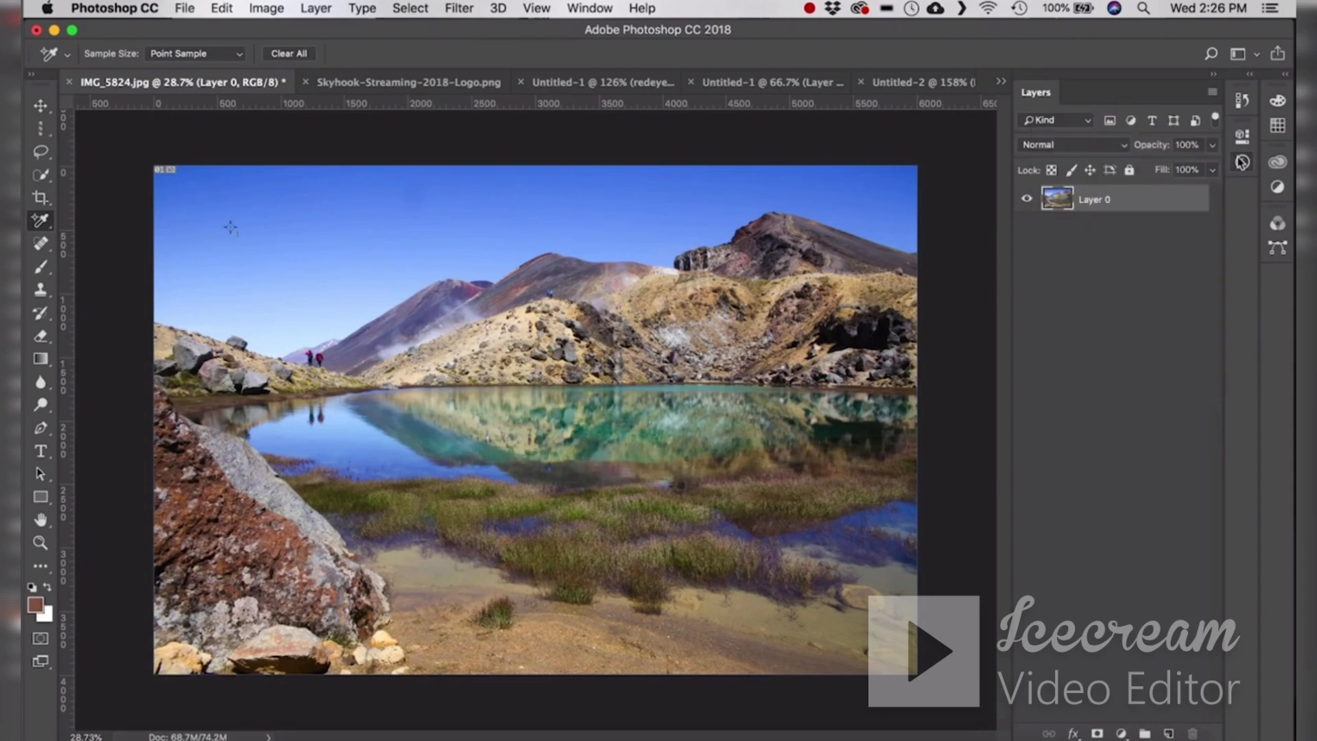
- Measure from the two hikers to the people on the hilltop with the Ruler Tool, and clear the measurement
{"action": "right_click", "coordinate": [39, 221]}
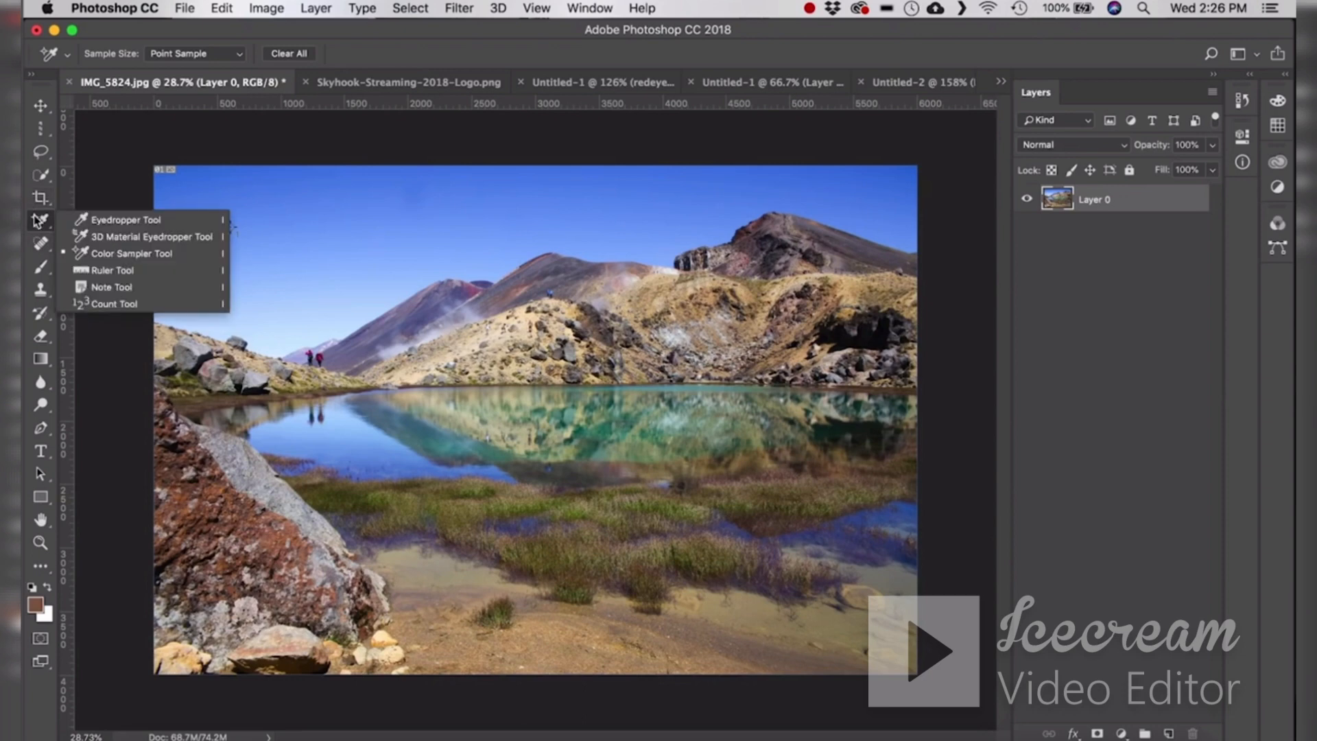
{"action": "left_click", "coordinate": [190, 272]}
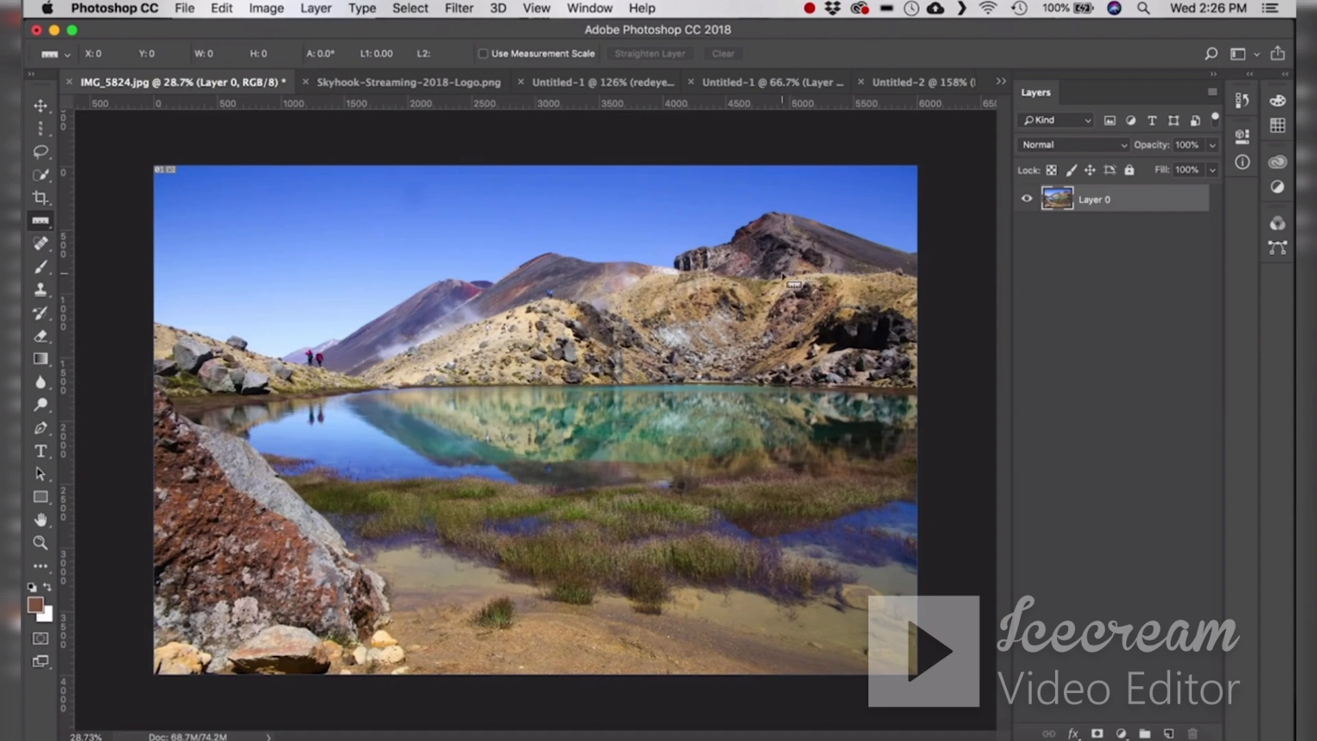
{"action": "scroll", "coordinate": [320, 365], "scroll_direction": "up", "scroll_amount": 5}
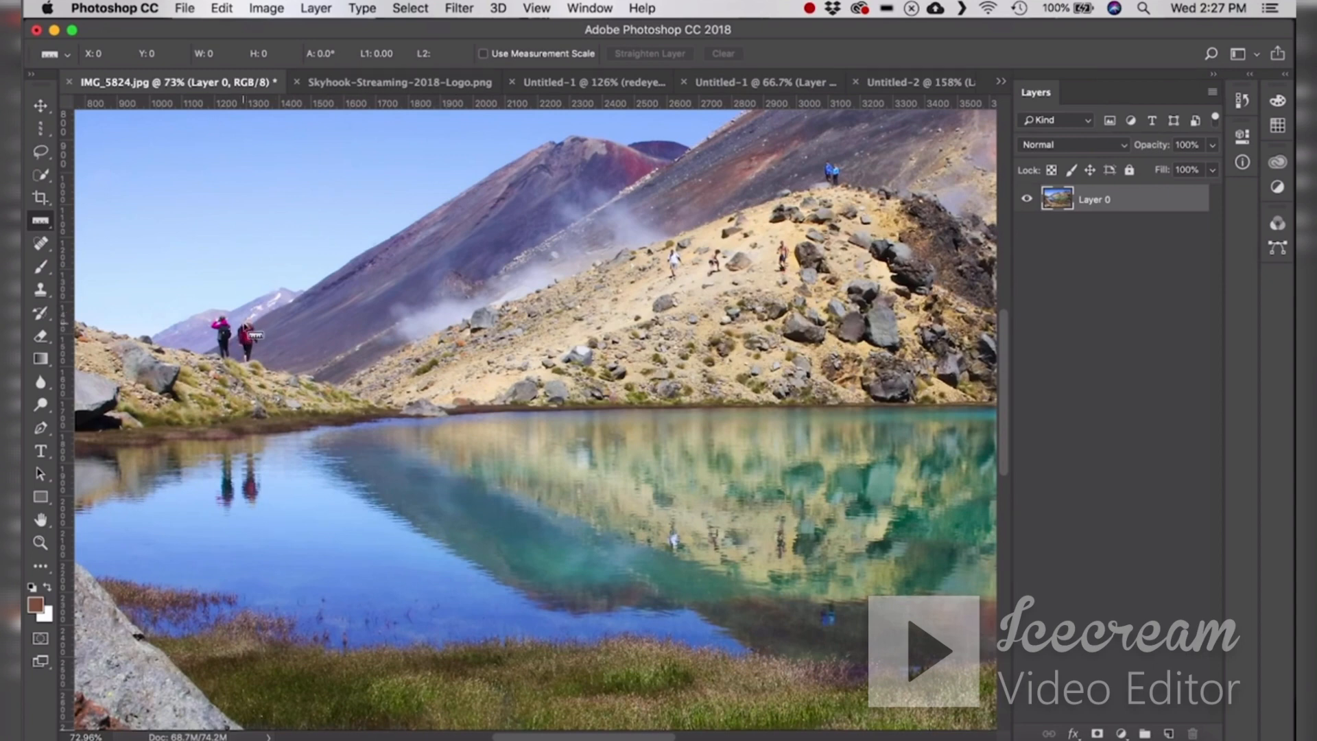
{"action": "left_click_drag", "start_coordinate": [251, 319], "coordinate": [827, 167]}
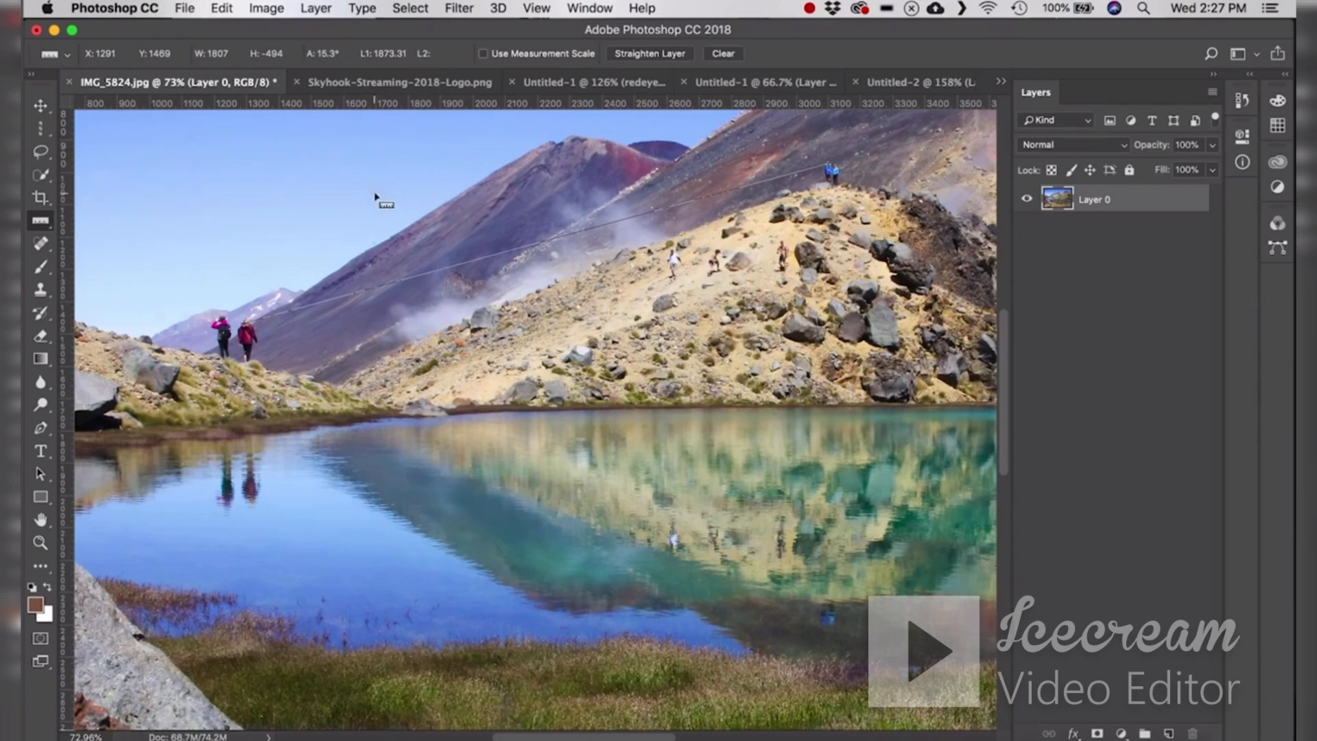
{"action": "left_click", "coordinate": [738, 53]}
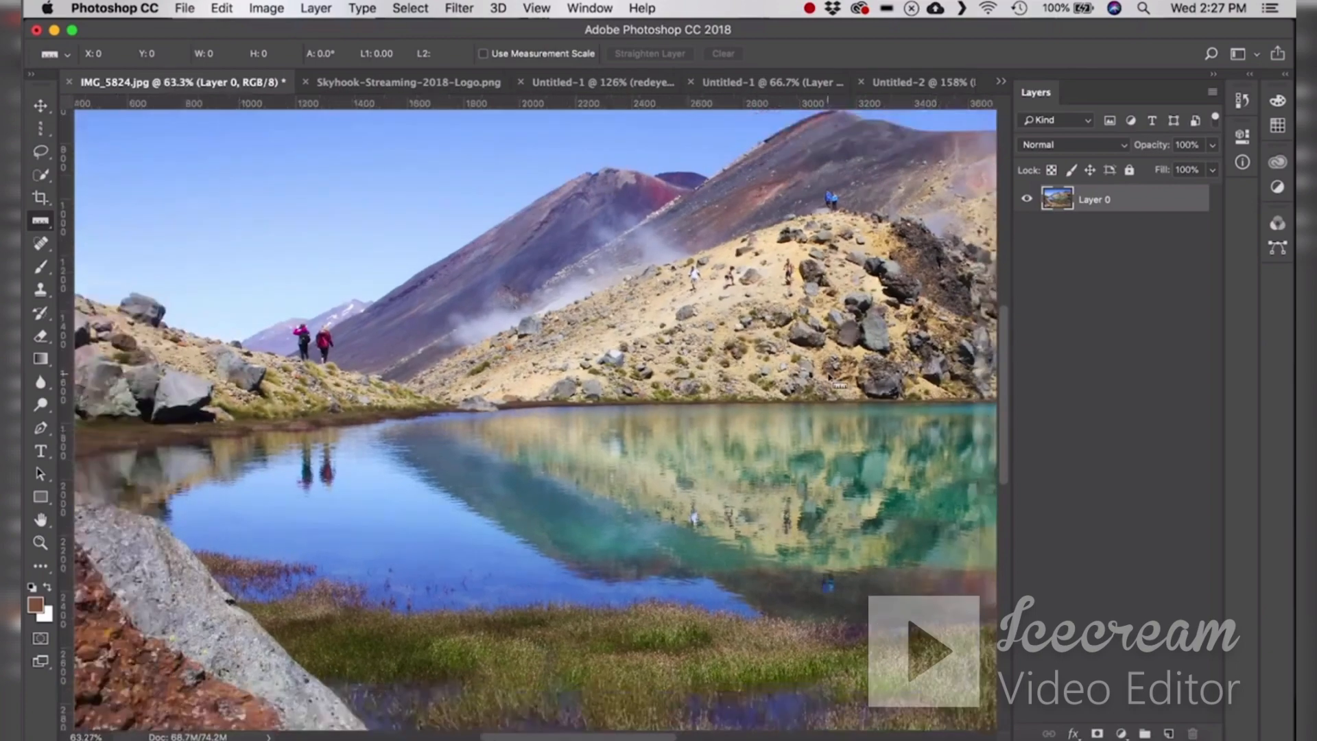
- Rotate the landscape layer about 7 degrees clockwise with Free Transform
{"action": "scroll", "coordinate": [838, 384], "scroll_direction": "down", "scroll_amount": 5}
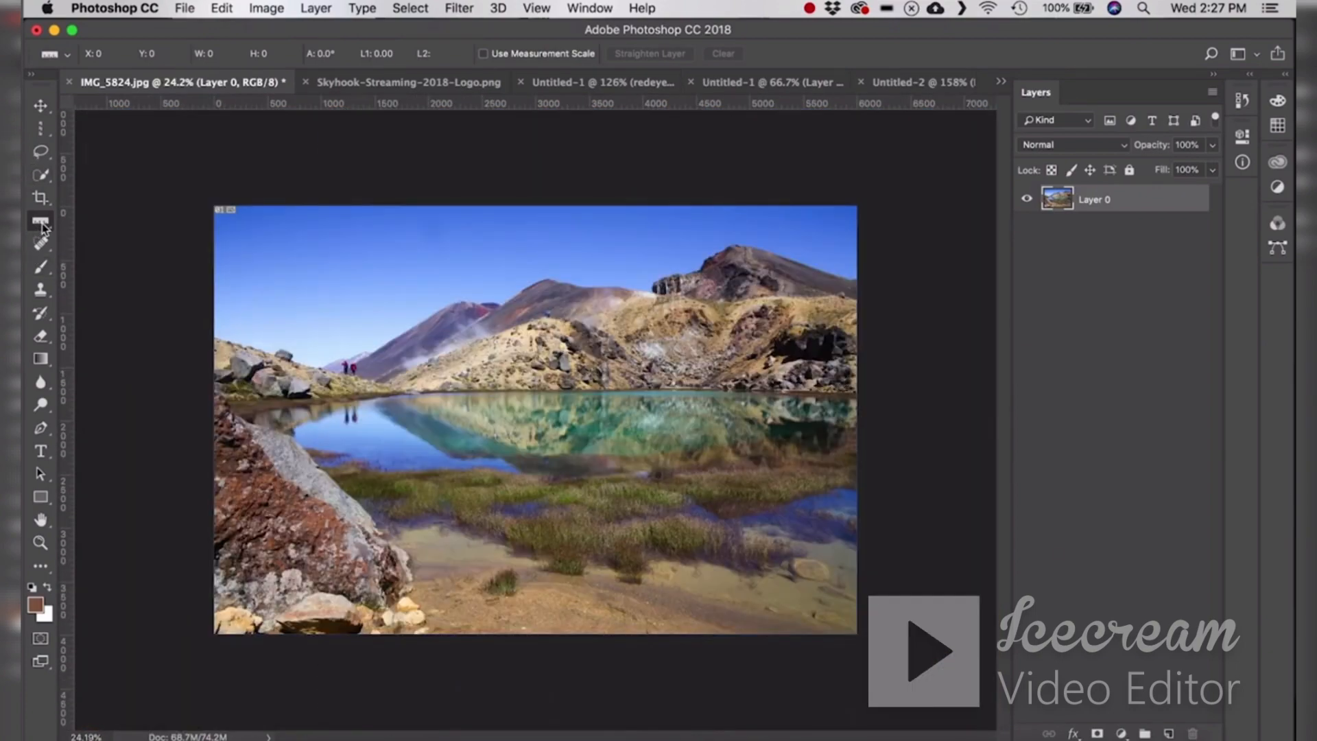
{"action": "key", "text": "super+t"}
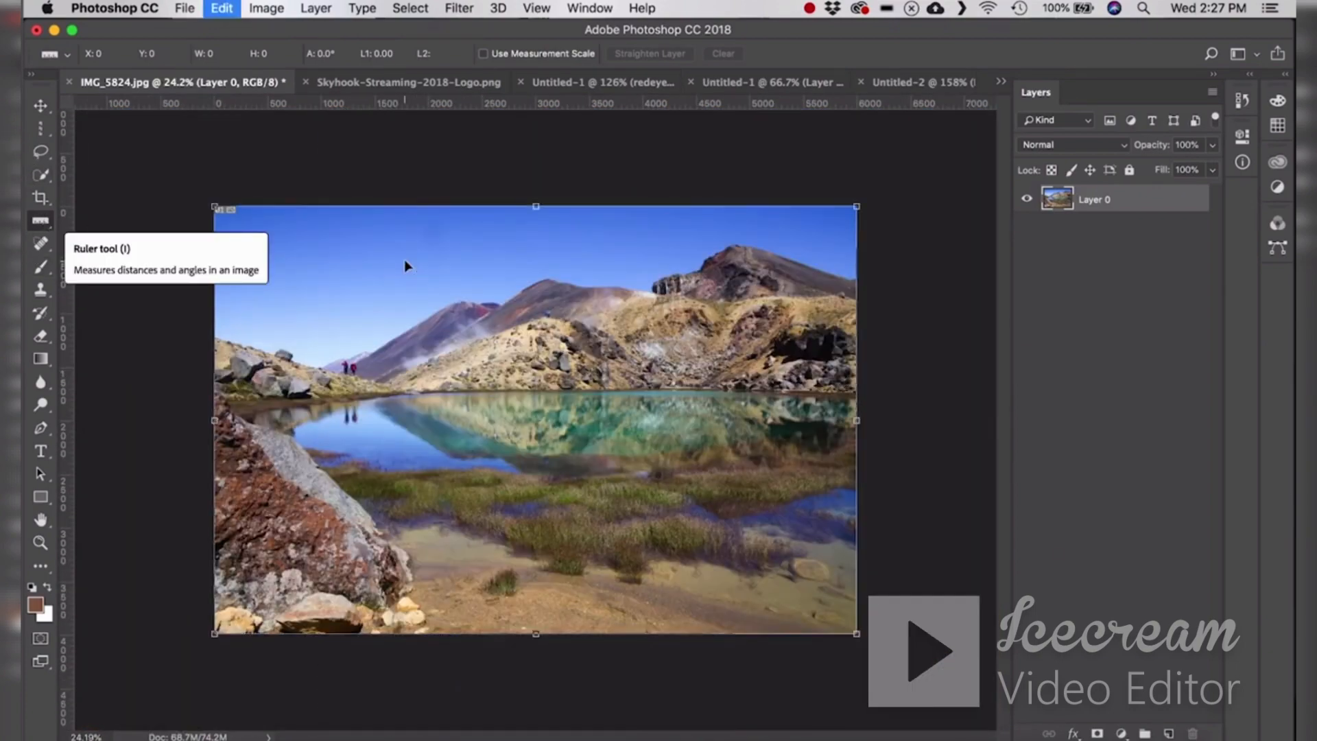
{"action": "left_click_drag", "start_coordinate": [909, 281], "coordinate": [910, 322]}
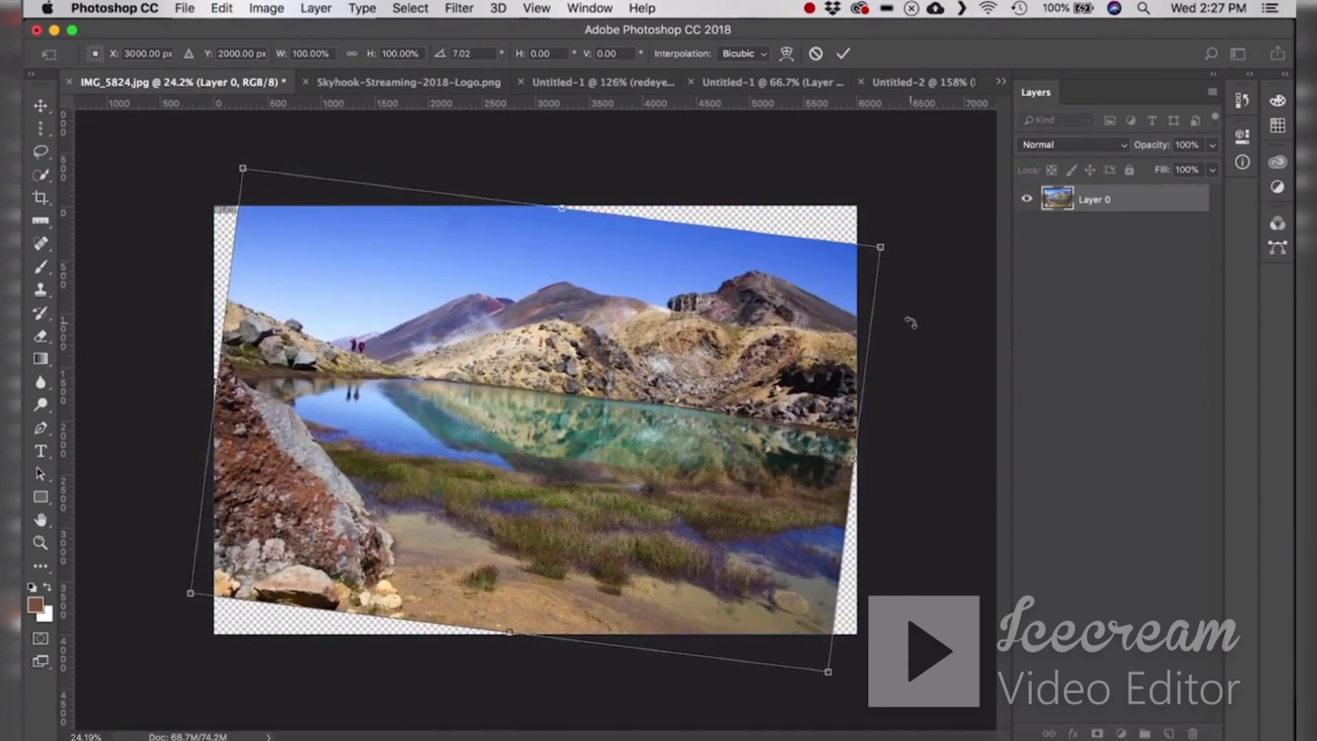
{"action": "left_click", "coordinate": [842, 53]}
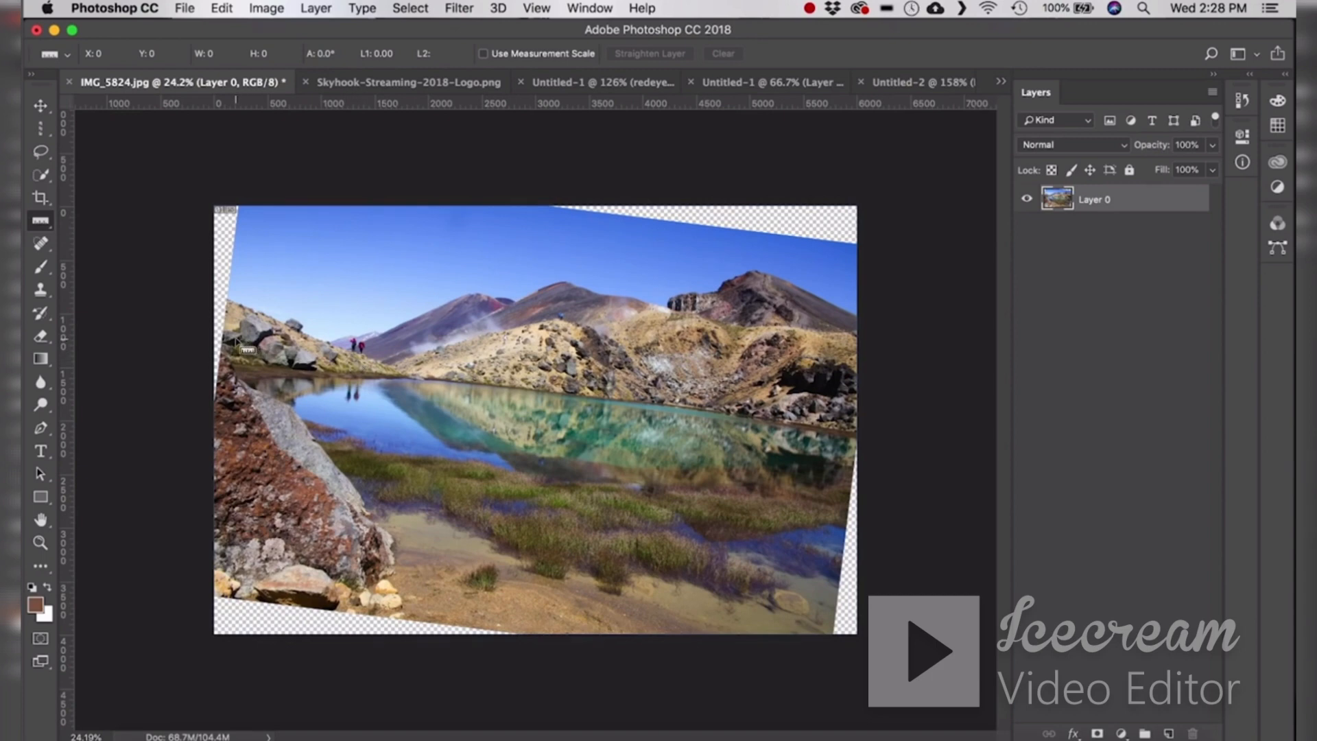
- Draw a ruler line along the tilted far shoreline and straighten the layer to it
{"action": "left_click_drag", "start_coordinate": [241, 346], "coordinate": [636, 361]}
{"action": "left_click_drag", "start_coordinate": [766, 391], "coordinate": [853, 427]}
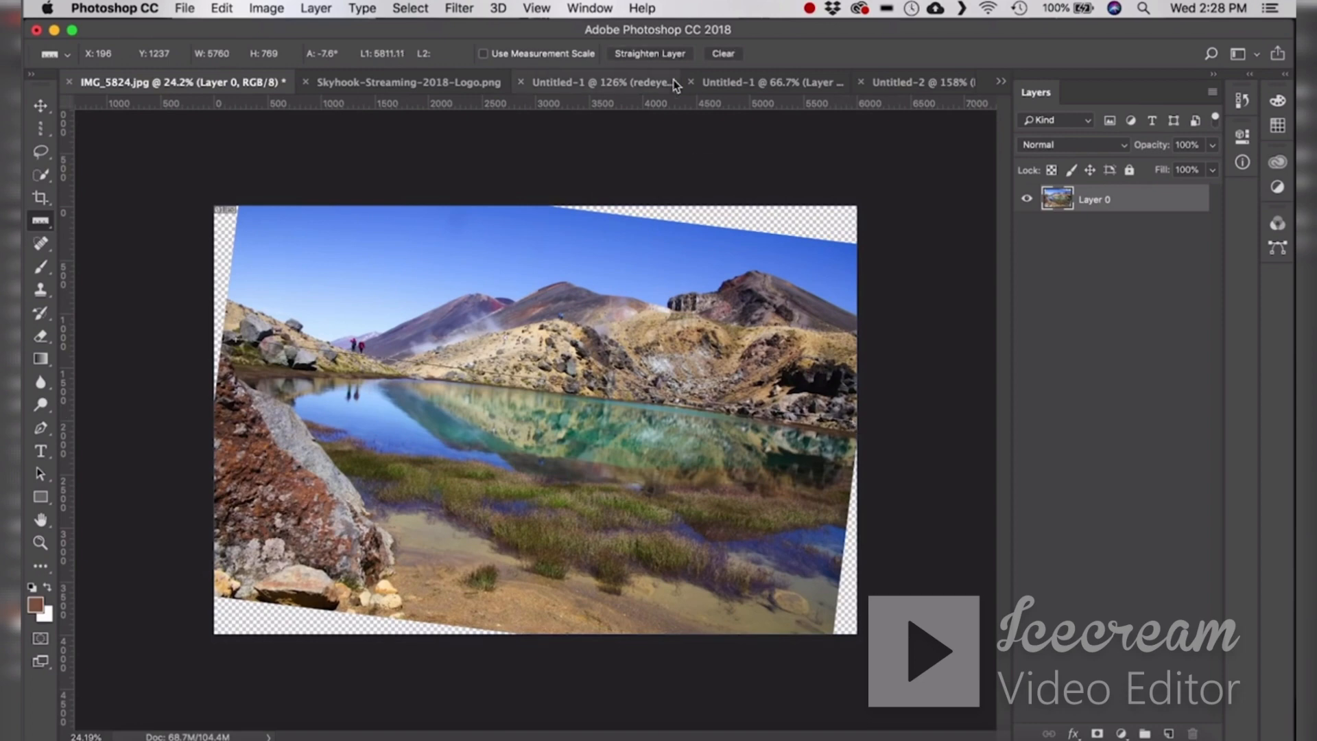
{"action": "left_click", "coordinate": [639, 55]}
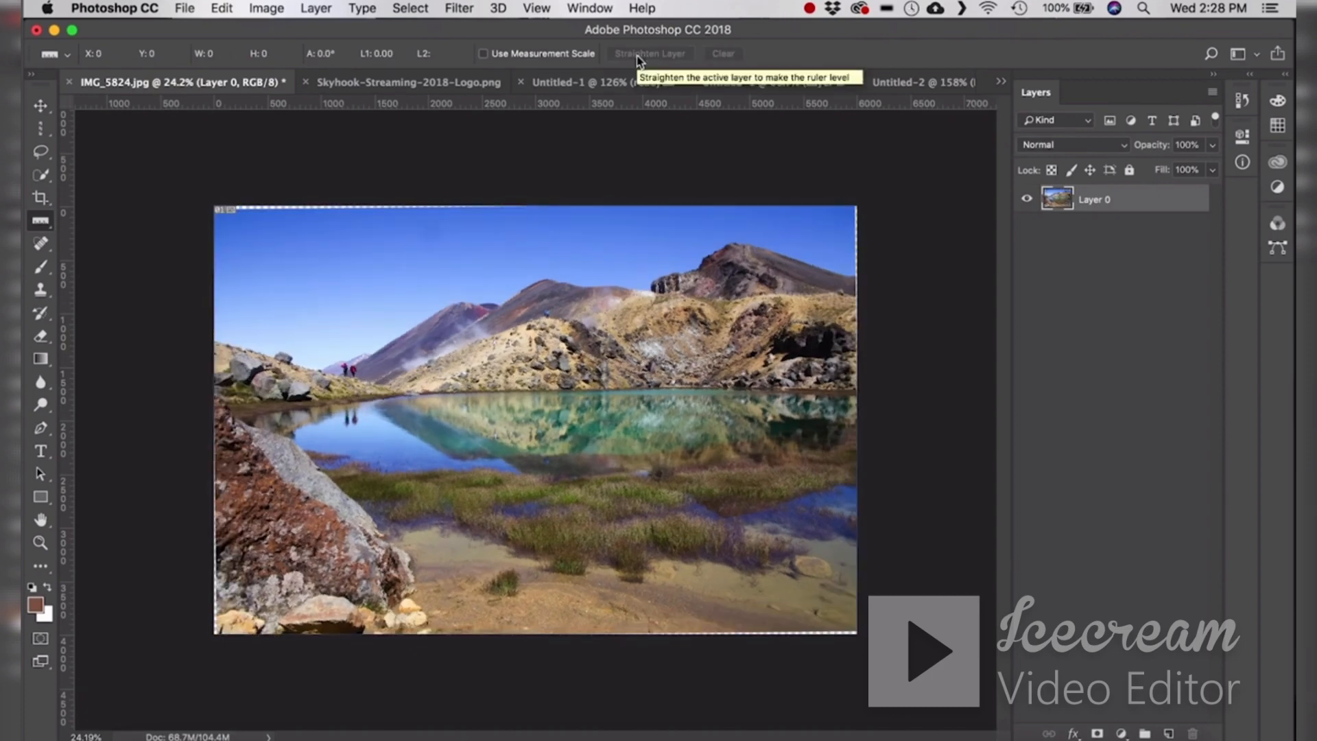
- Fine-tune the layer's rotation slightly clockwise with Free Transform so its edges align with the canvas
{"action": "key", "text": "super+t"}
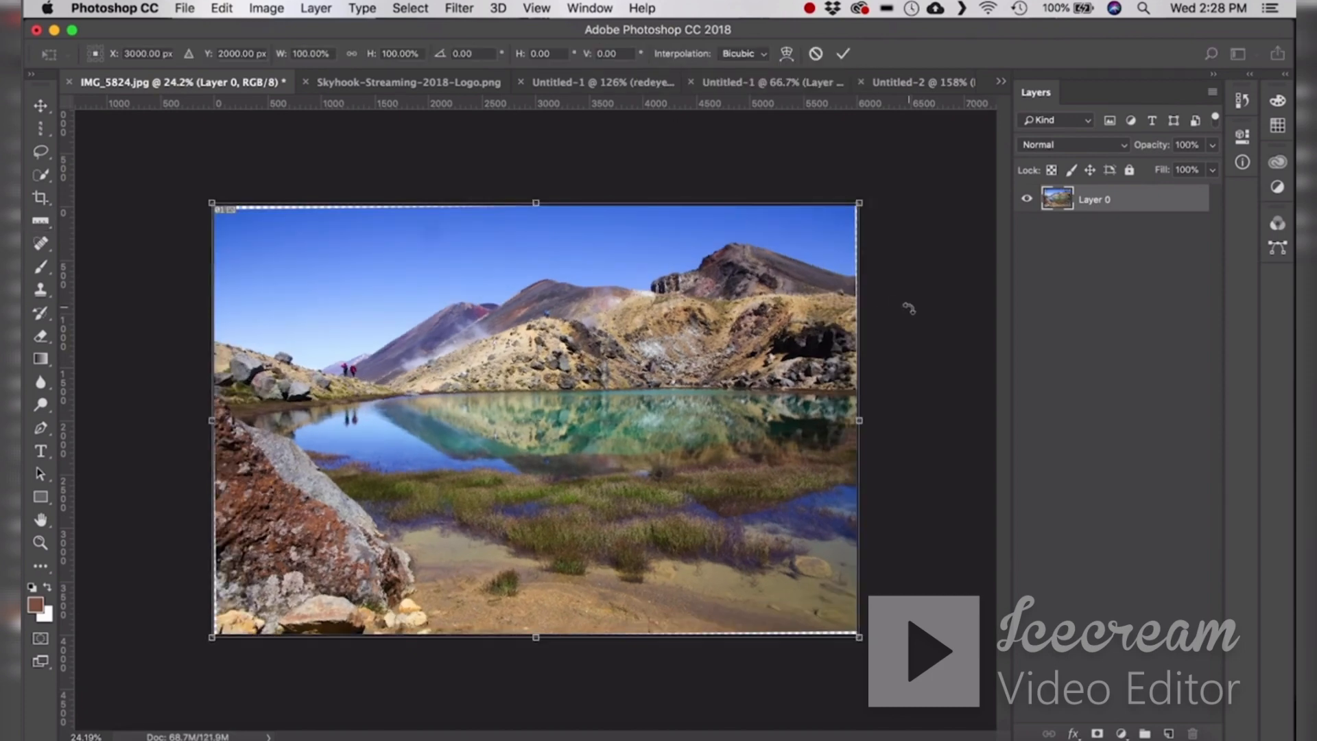
{"action": "left_click_drag", "start_coordinate": [909, 309], "coordinate": [909, 306]}
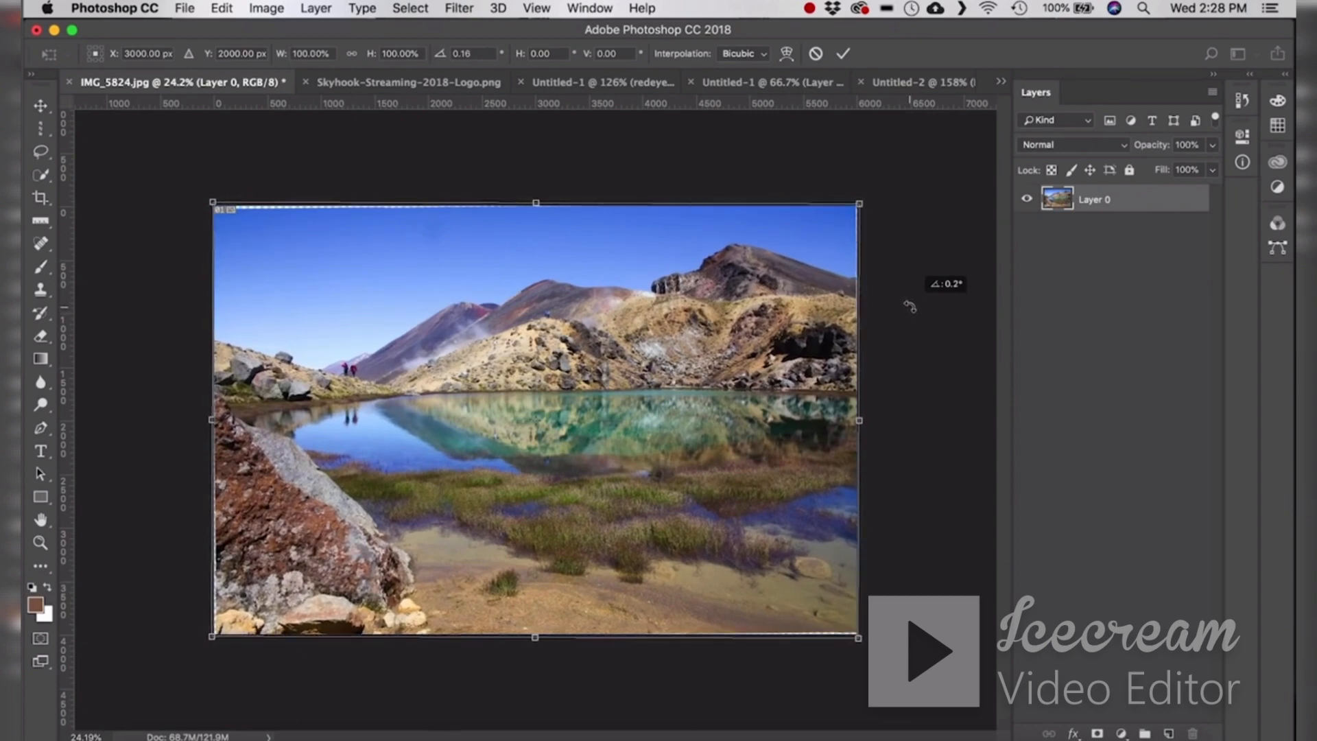
{"action": "key", "text": "Return"}
- Place a note on the two hikers with the Note Tool, containing the text "Remove these people."
{"action": "left_click", "coordinate": [38, 222]}
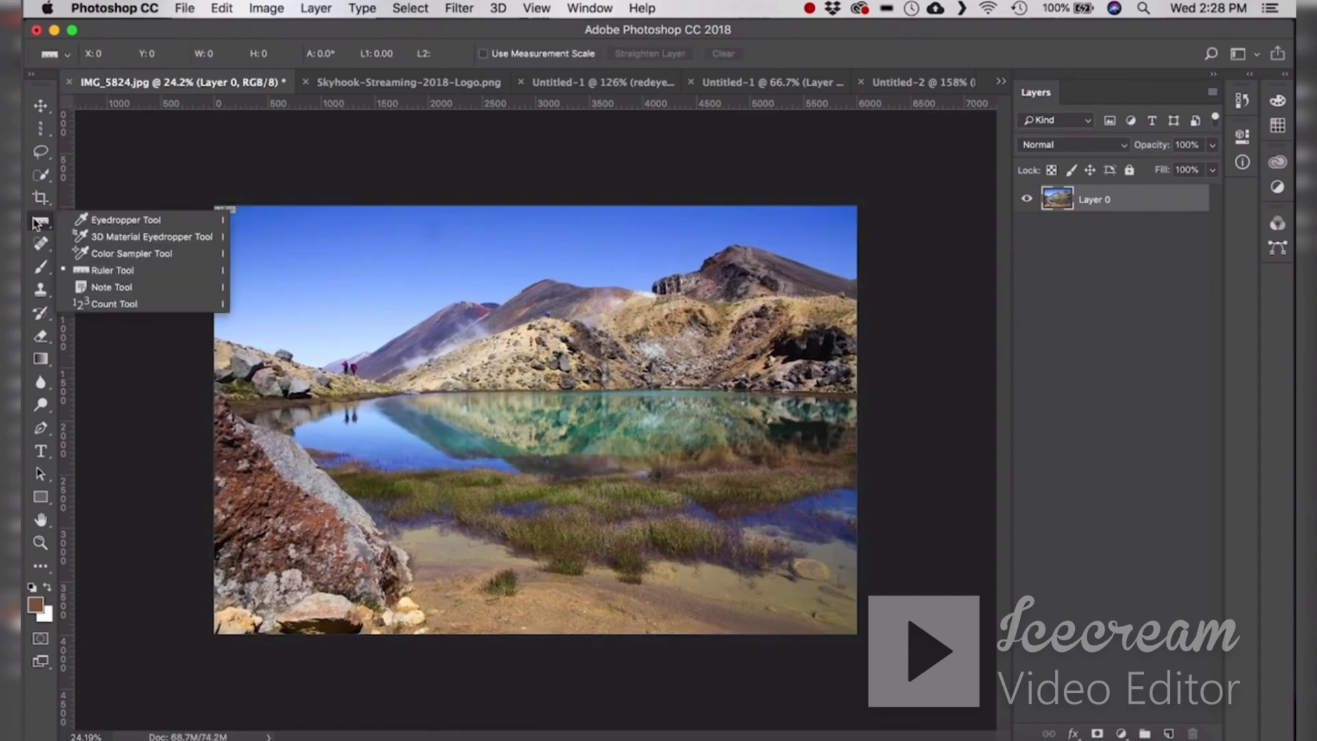
{"action": "left_click", "coordinate": [208, 287]}
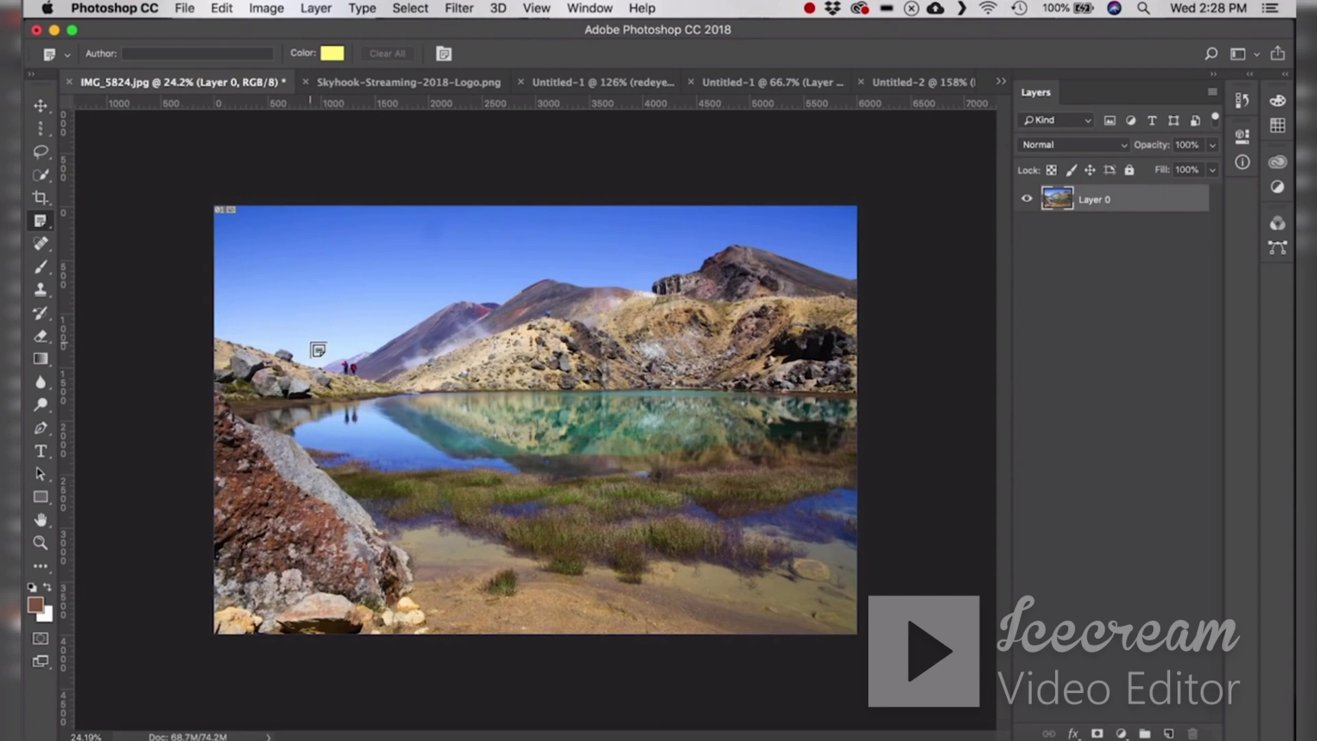
{"action": "scroll", "coordinate": [312, 353], "scroll_direction": "up", "scroll_amount": 5}
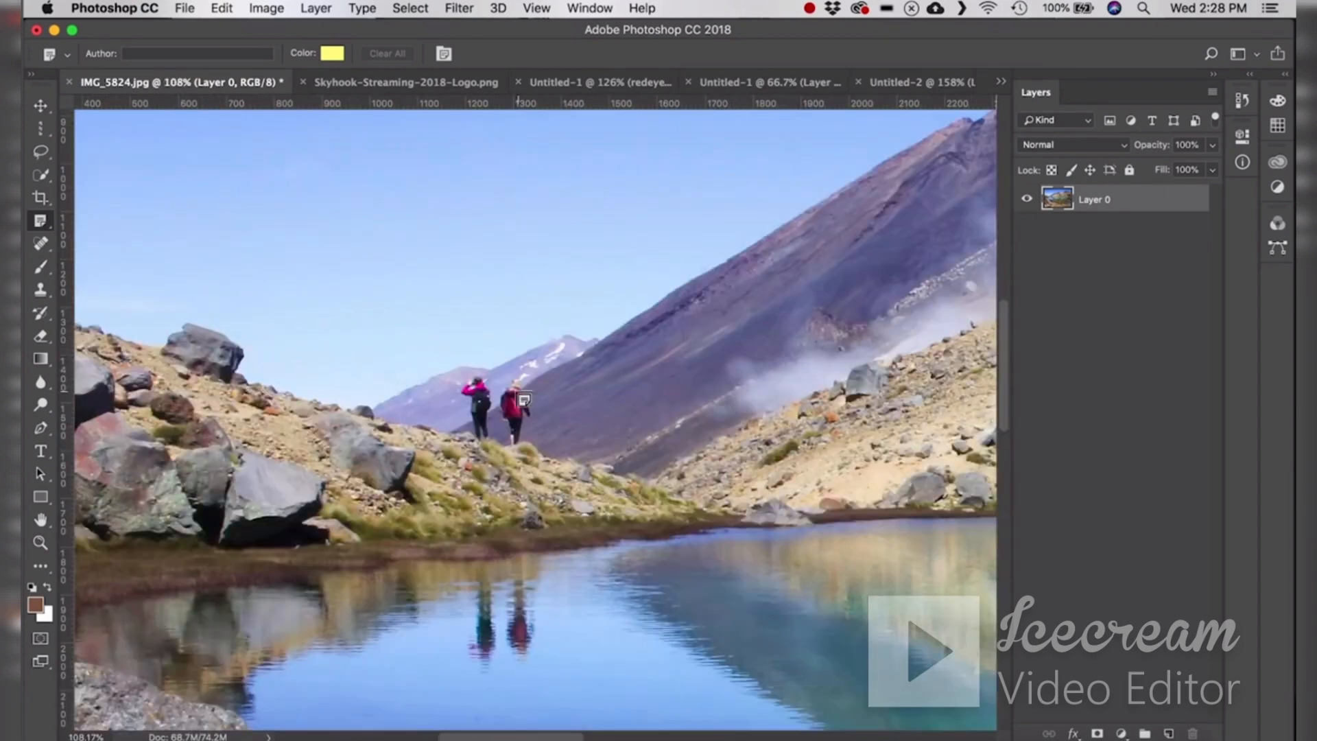
{"action": "left_click", "coordinate": [521, 399]}
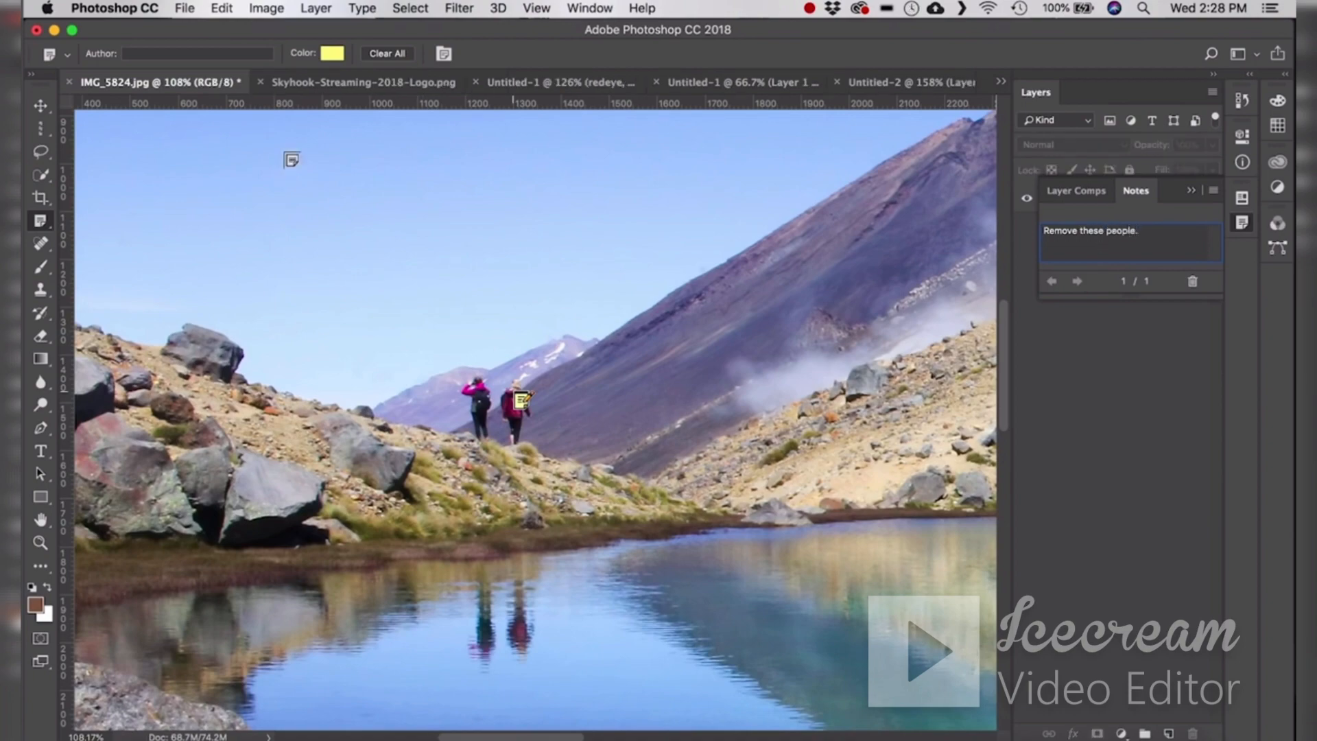
- Locate the note on the hikers from the full view and reopen it to review its text
{"action": "scroll", "coordinate": [800, 431], "scroll_direction": "down", "scroll_amount": 5}
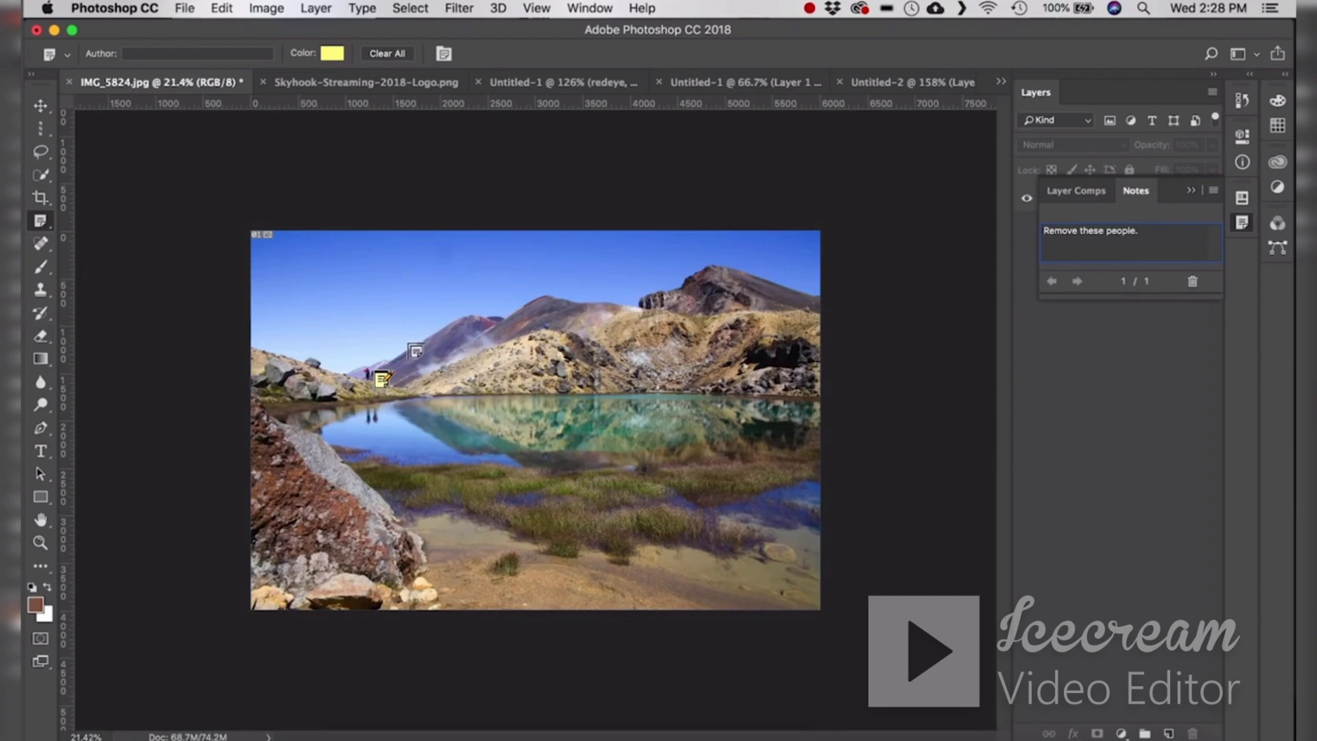
{"action": "scroll", "coordinate": [325, 365], "scroll_direction": "up", "scroll_amount": 6}
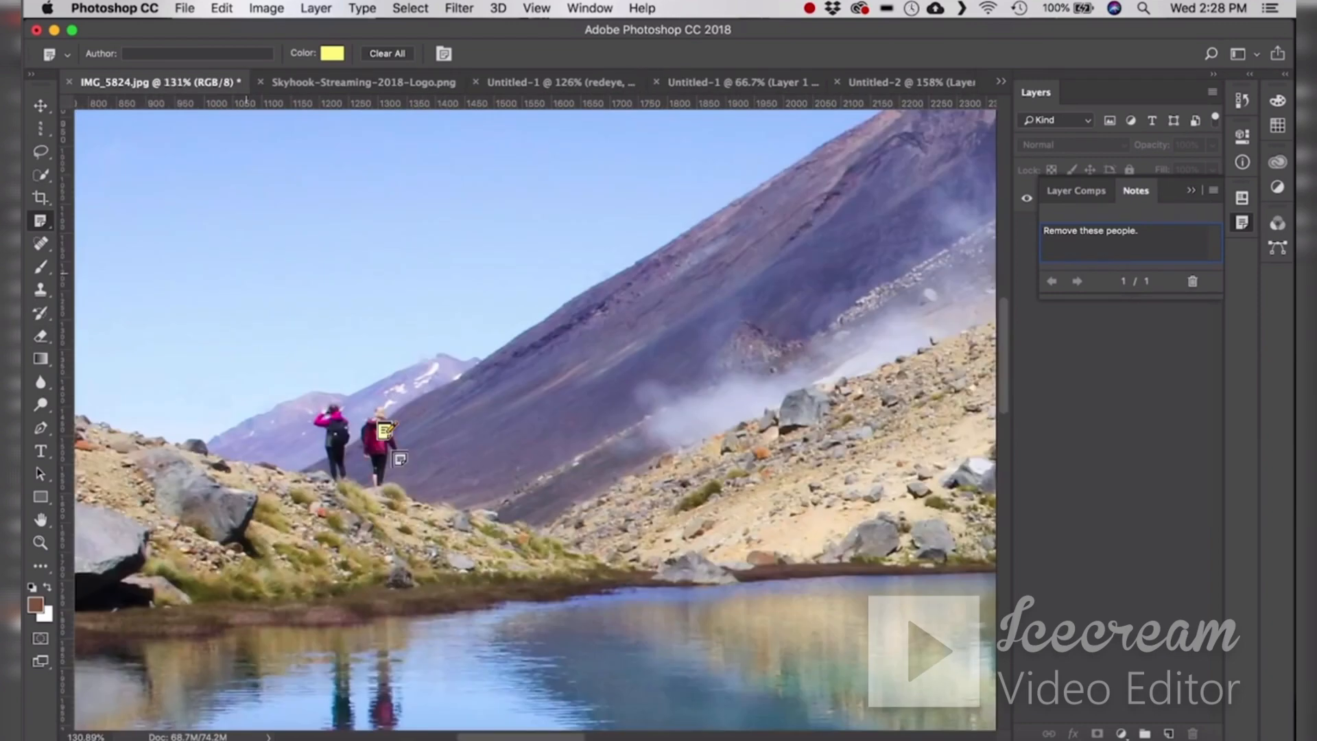
{"action": "left_click", "coordinate": [386, 432]}
{"action": "left_click", "coordinate": [385, 434]}
{"action": "left_click", "coordinate": [1176, 243]}
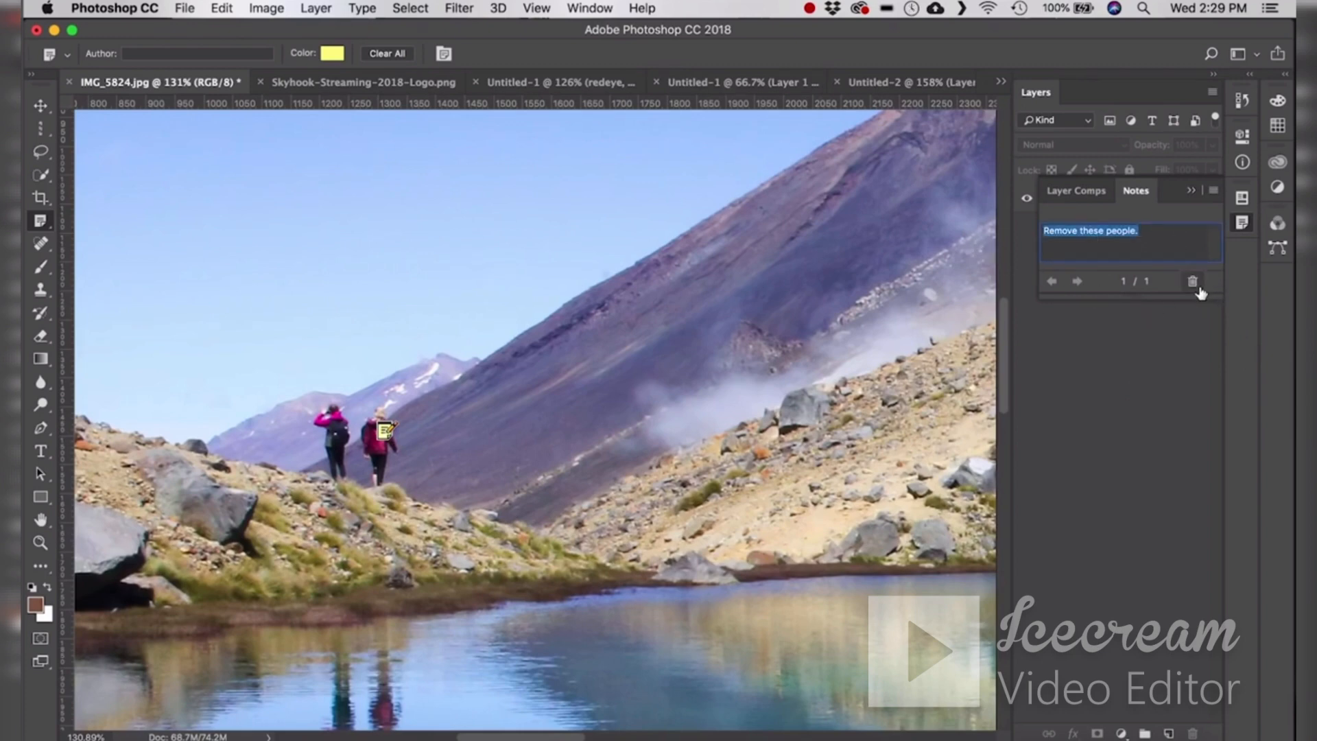
- Check the note's author field and clear all notes from the photo
{"action": "left_click", "coordinate": [151, 53]}
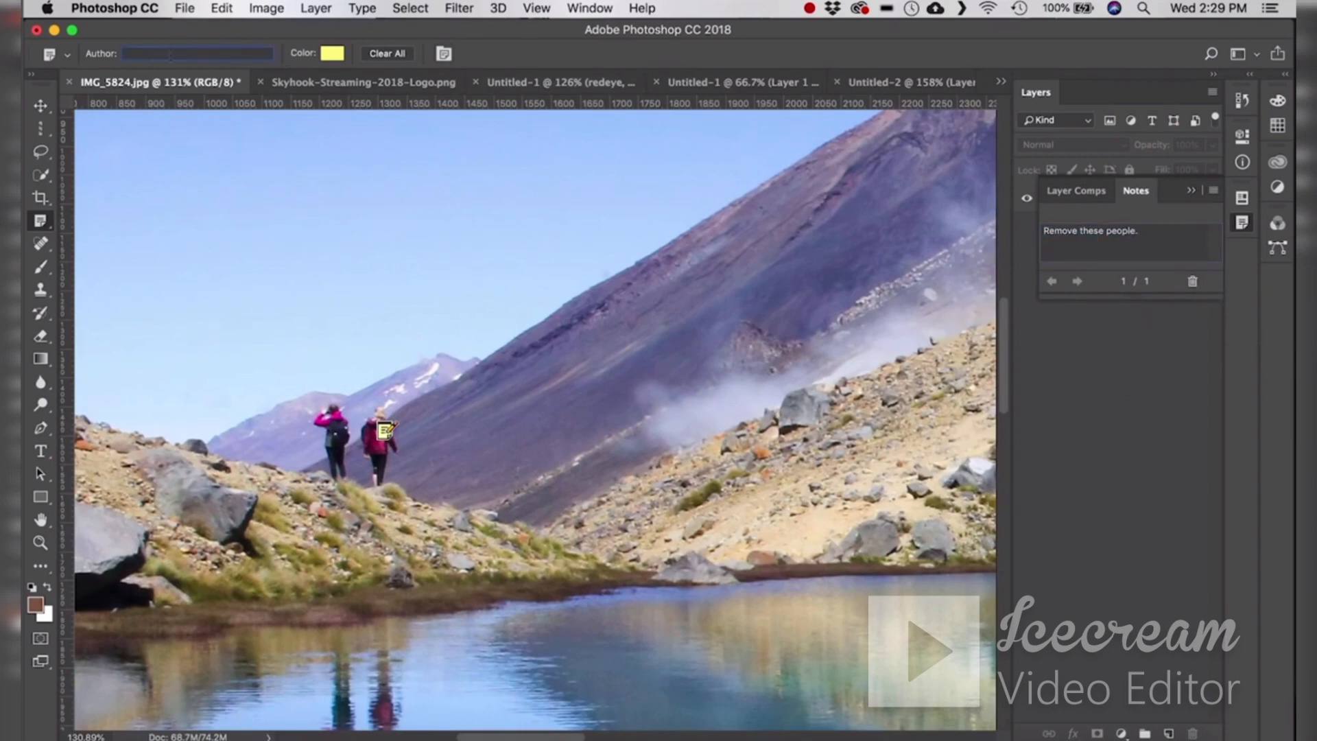
{"action": "left_click", "coordinate": [381, 55]}
{"action": "left_click", "coordinate": [794, 274]}
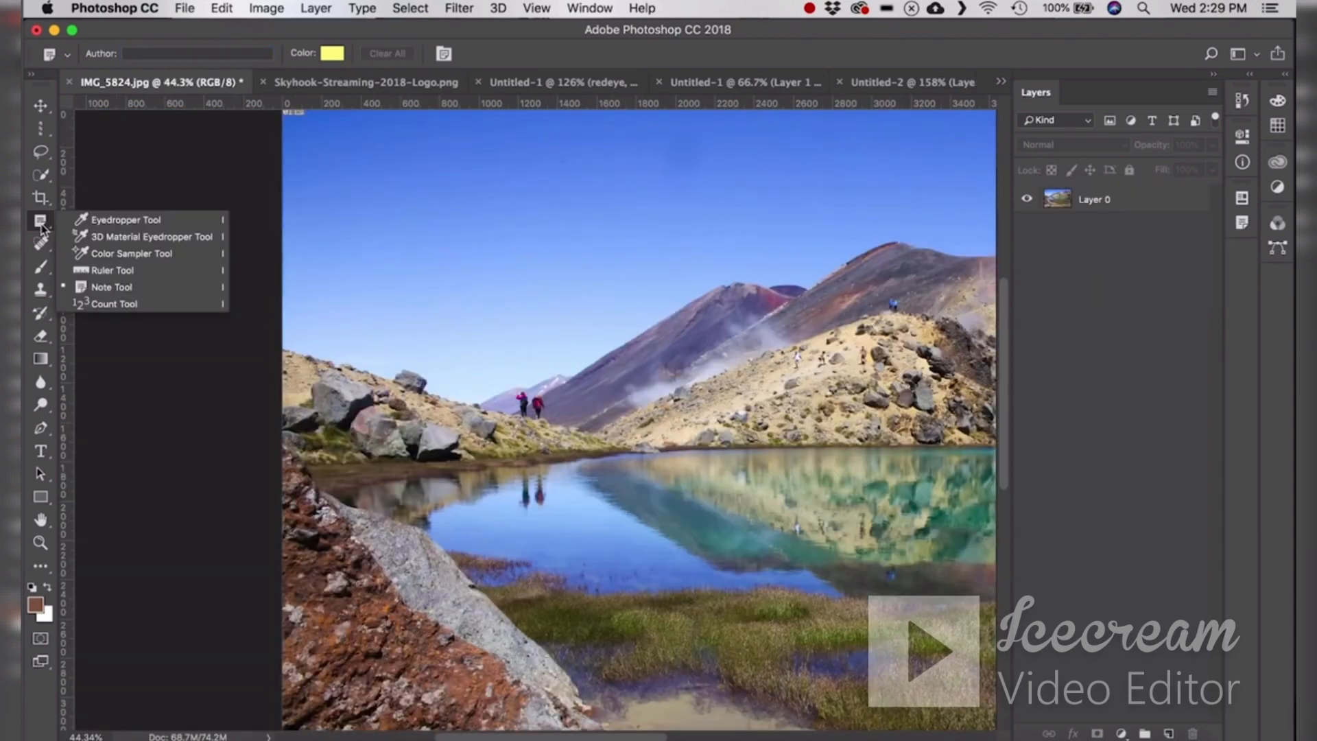
- Place a count marker on the black phone in the desk photo with the Count Tool
{"action": "left_click", "coordinate": [171, 304]}
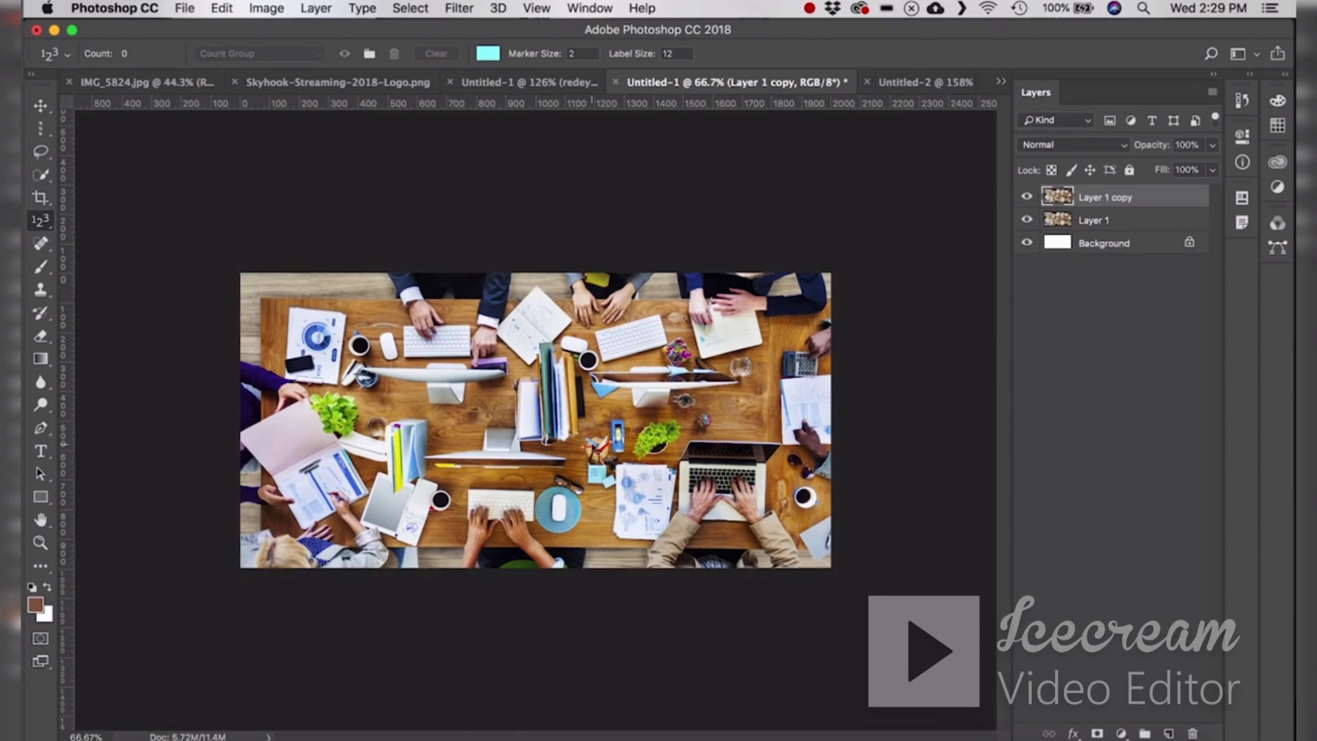
{"action": "scroll", "coordinate": [522, 464], "scroll_direction": "up", "scroll_amount": 5}
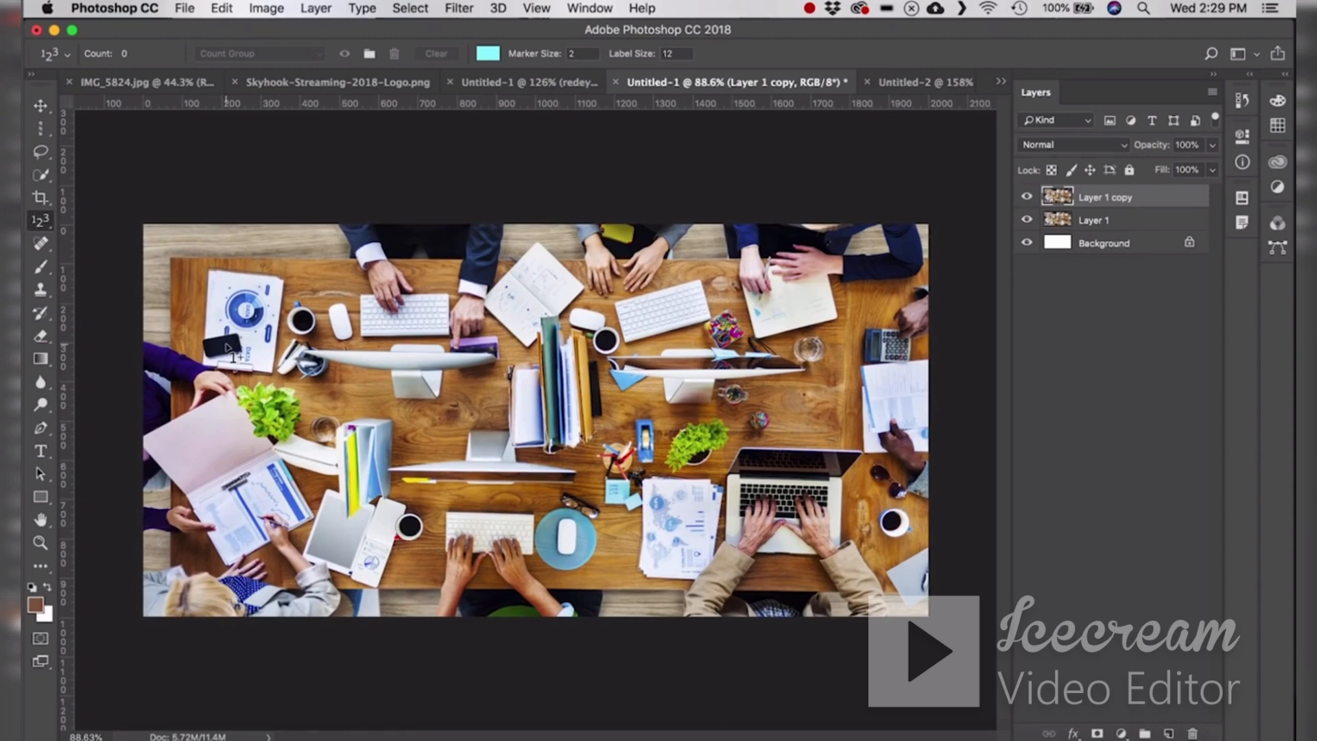
{"action": "left_click", "coordinate": [228, 347]}
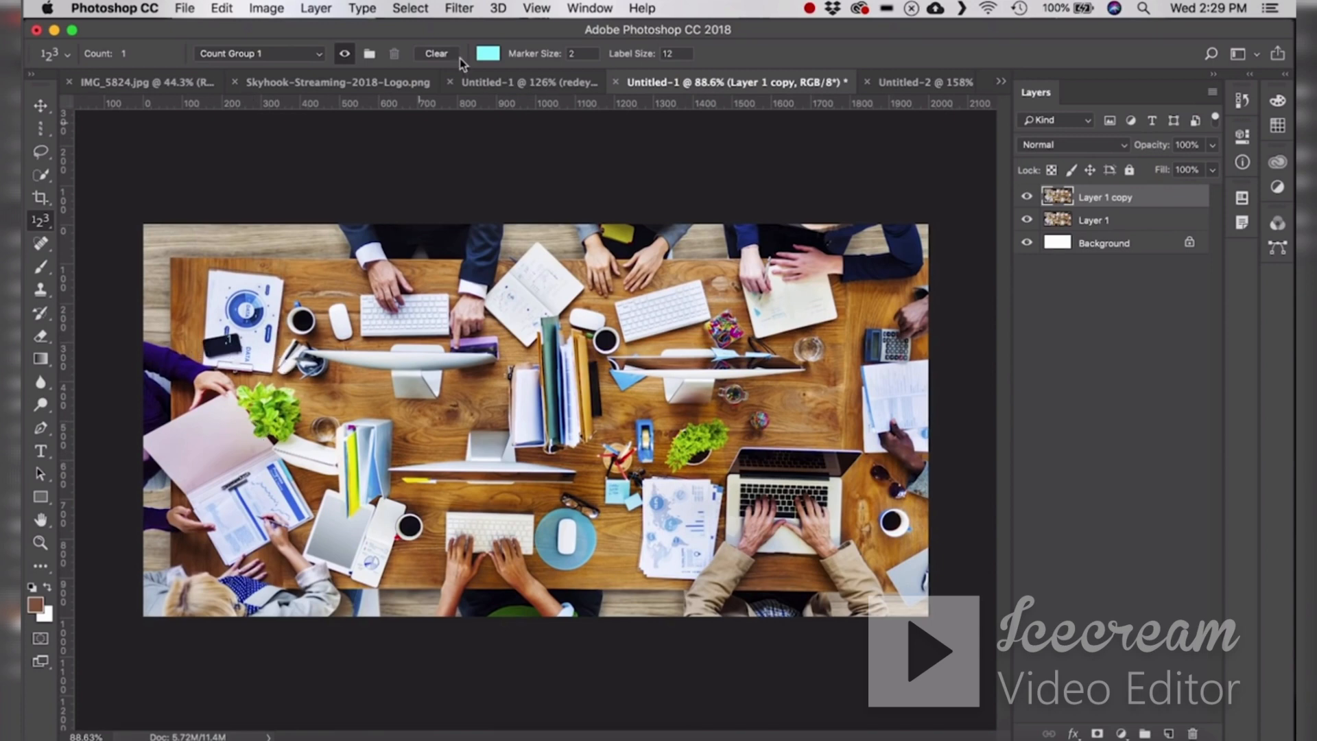
- Set the count marker size to 10 and the label size to 57
{"action": "left_click", "coordinate": [578, 55]}
{"action": "left_click_drag", "start_coordinate": [578, 55], "coordinate": [582, 55]}
{"action": "left_click", "coordinate": [669, 53]}
{"action": "type", "text": "5"}
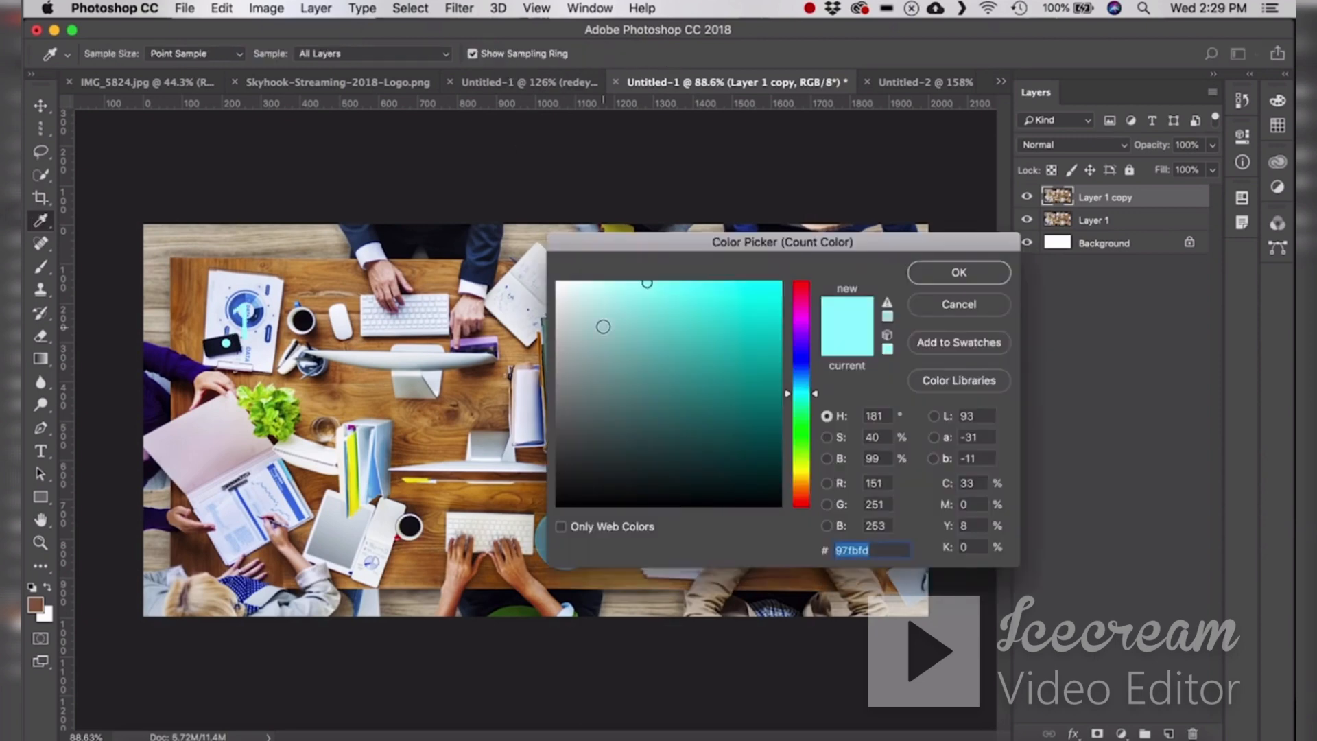
- Try black (000000) as the count group's color and set it to pure red instead
{"action": "type", "text": "000000"}
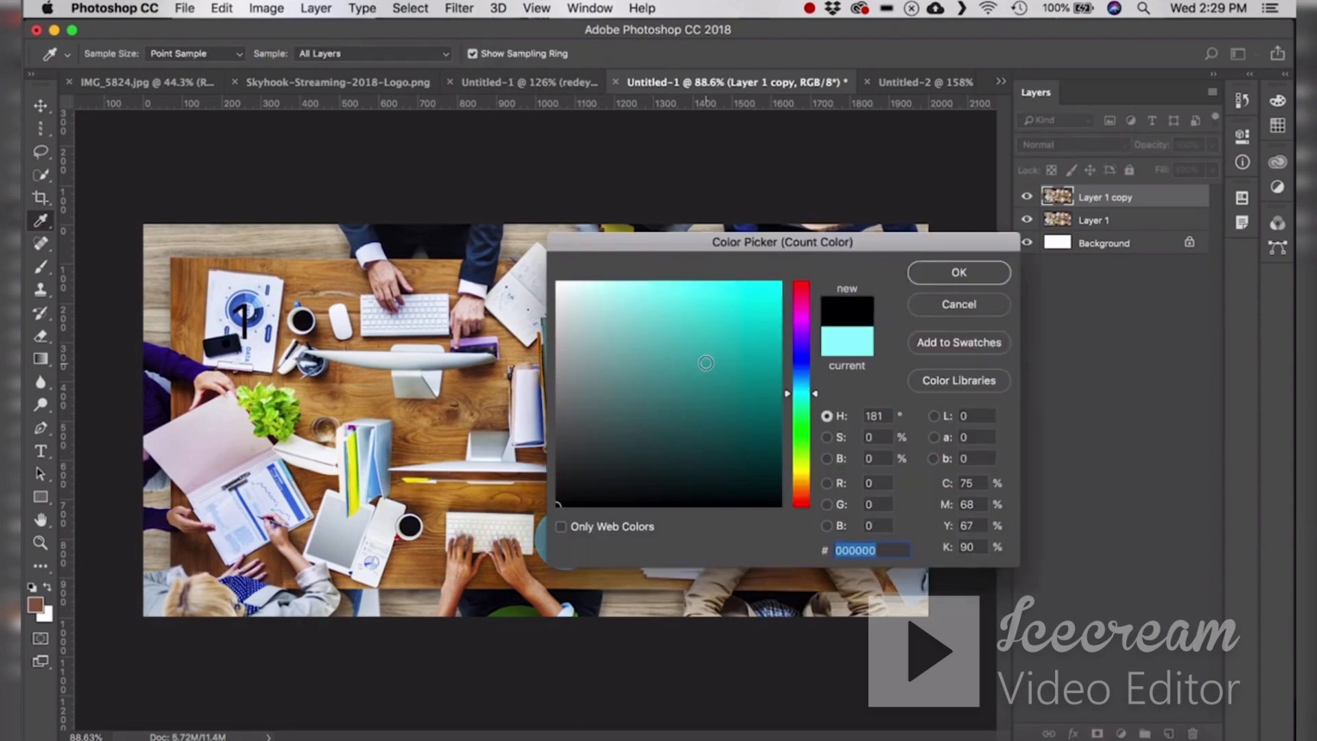
{"action": "left_click", "coordinate": [504, 372]}
{"action": "mouse_move", "coordinate": [722, 366]}
{"action": "left_mouse_down"}
{"action": "mouse_move", "coordinate": [623, 379]}
{"action": "mouse_move", "coordinate": [899, 262]}
{"action": "left_mouse_up"}
{"action": "left_click_drag", "start_coordinate": [801, 393], "coordinate": [803, 281]}
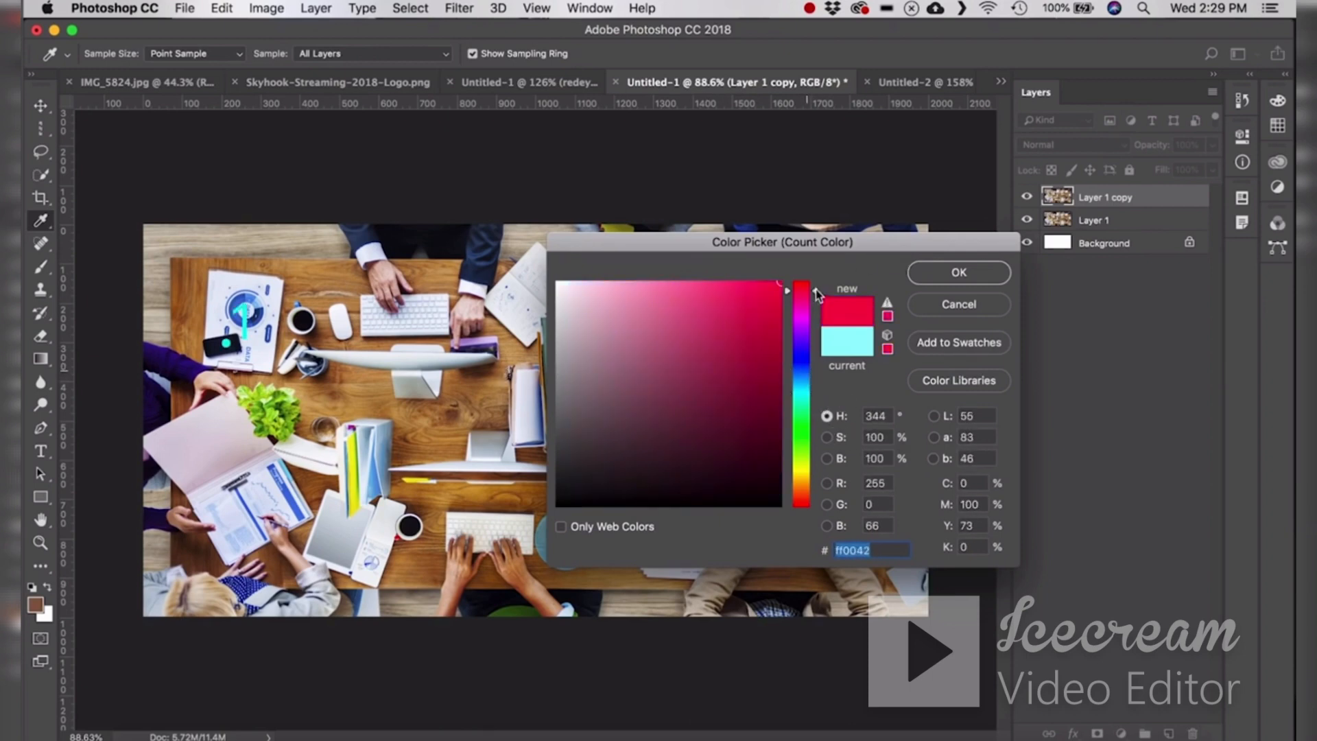
{"action": "left_click", "coordinate": [940, 275]}
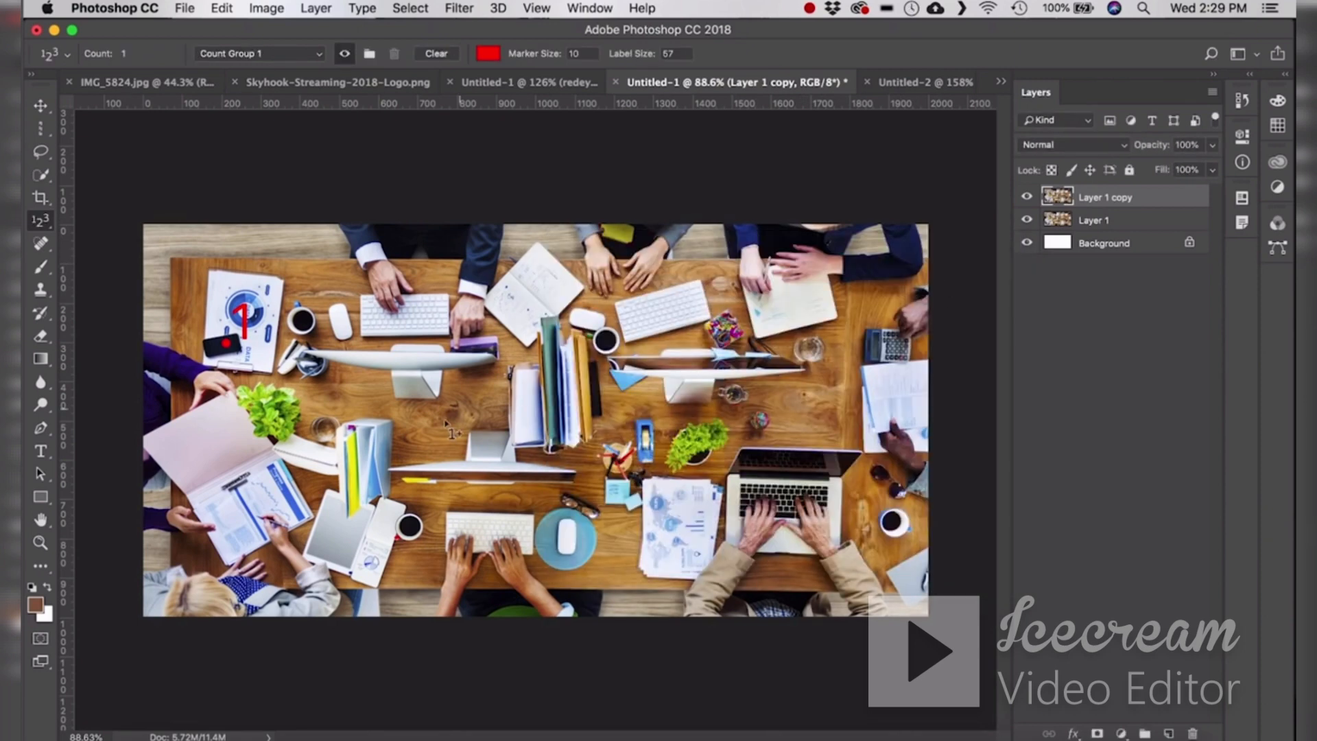
- Place further count markers on the tablet, the three desktop monitors and the open laptop in the desk photo
{"action": "left_click", "coordinate": [331, 528]}
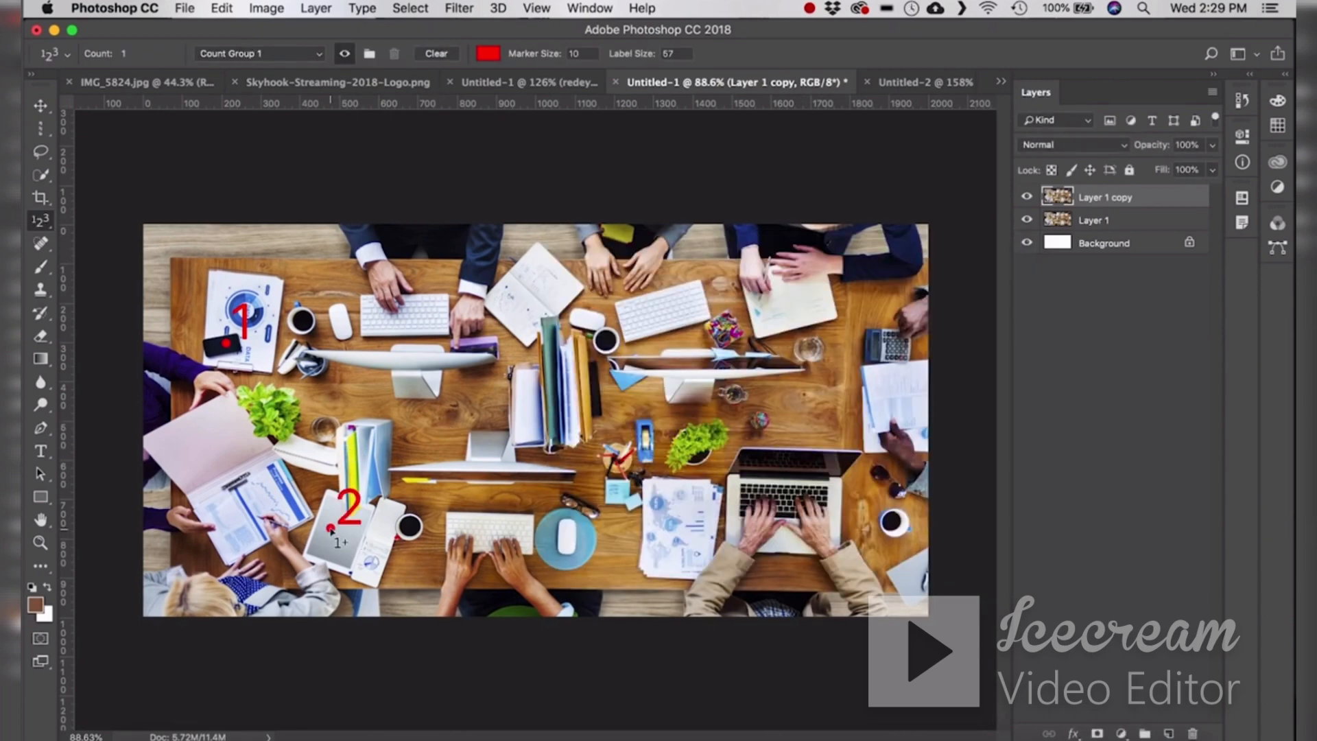
{"action": "left_click", "coordinate": [435, 358]}
{"action": "left_click", "coordinate": [522, 469]}
{"action": "left_click", "coordinate": [685, 378]}
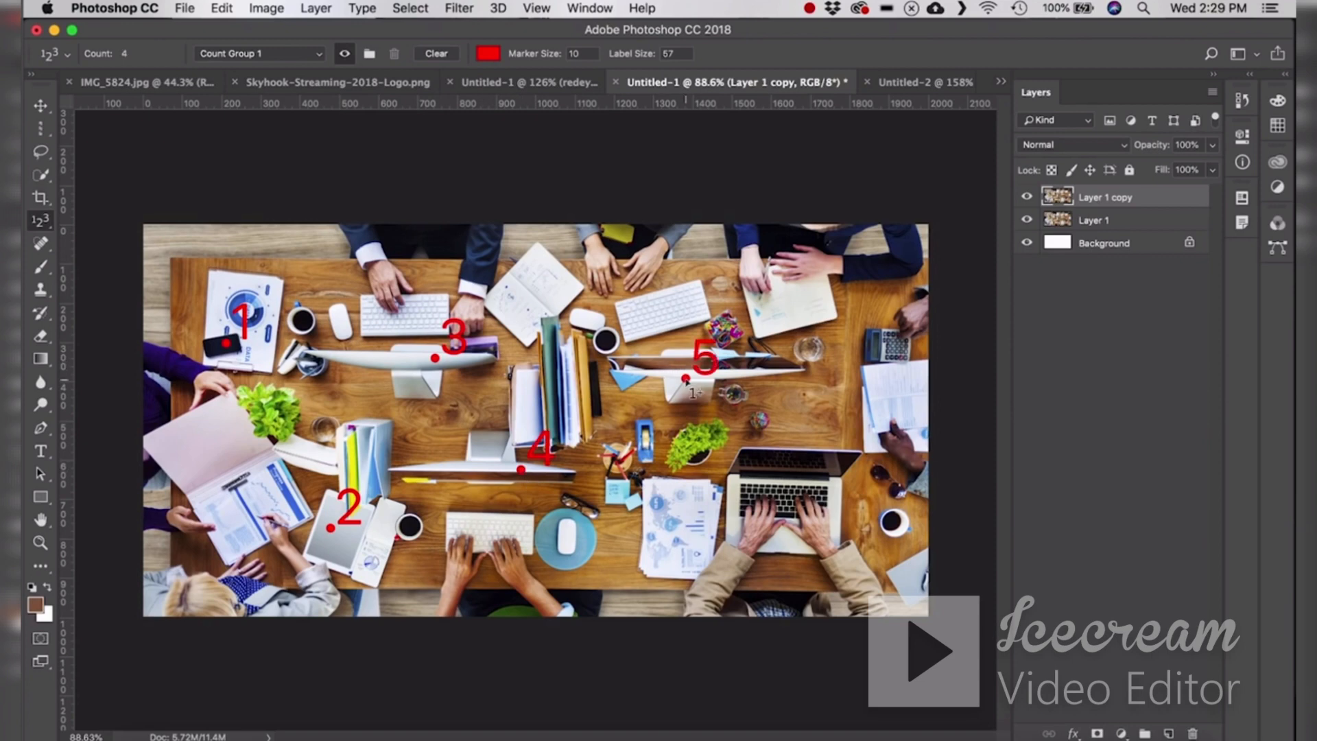
{"action": "left_click", "coordinate": [824, 469]}
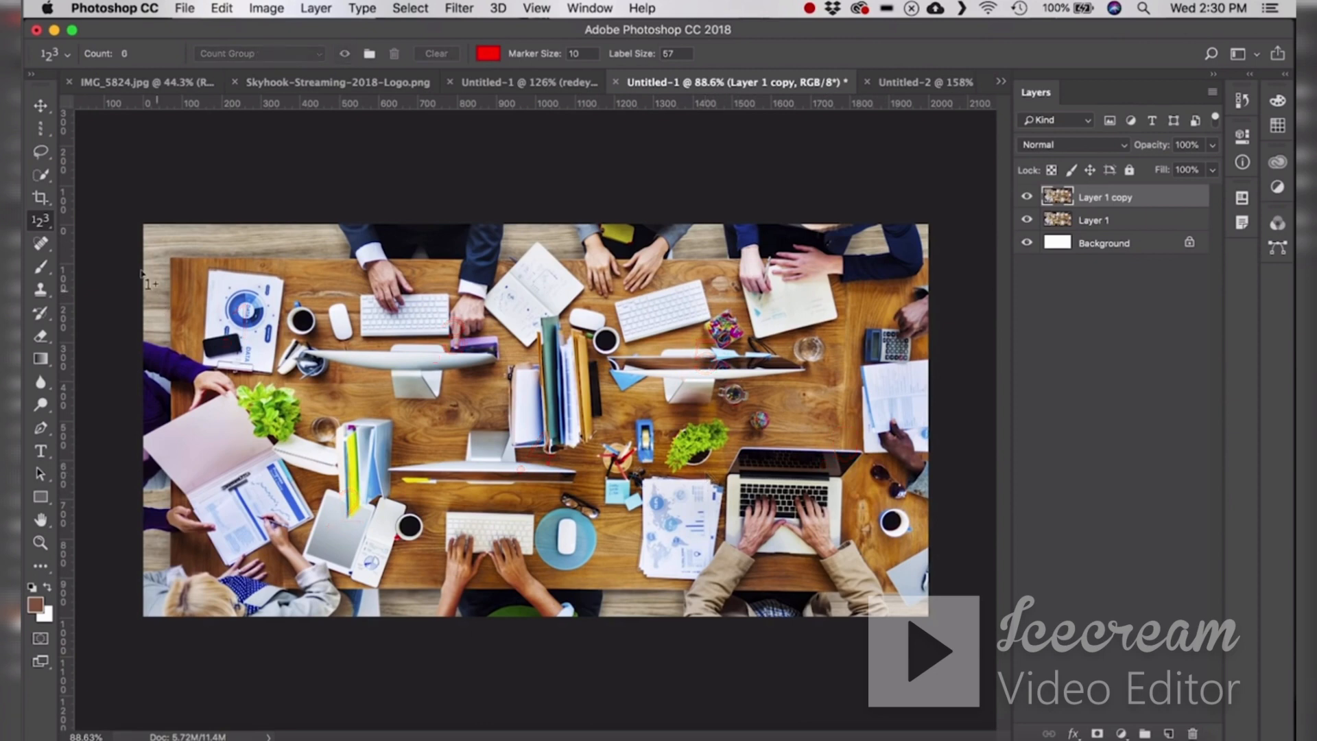
- Return to the Eyedropper Tool and switch from it to the Spot Healing Brush Tool
{"action": "left_click", "coordinate": [40, 228]}
{"action": "left_click", "coordinate": [117, 219]}
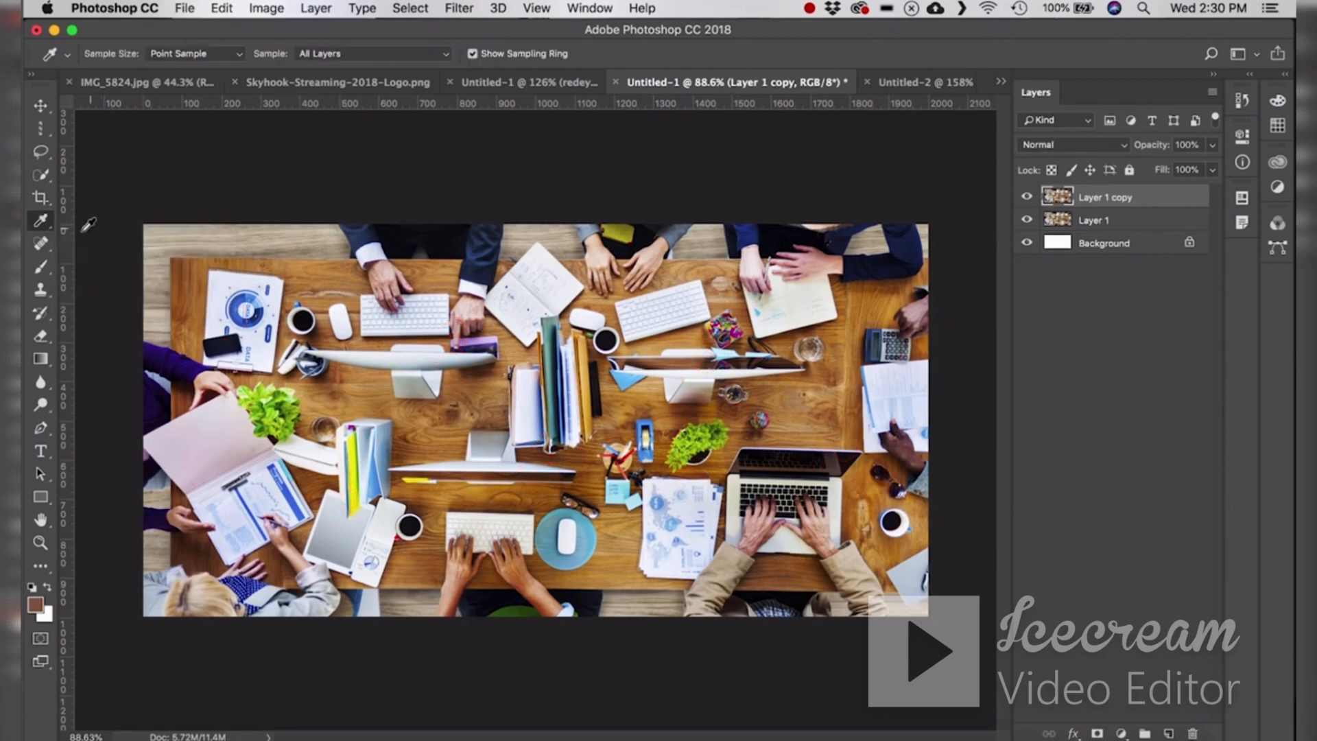
{"action": "left_click", "coordinate": [41, 244]}
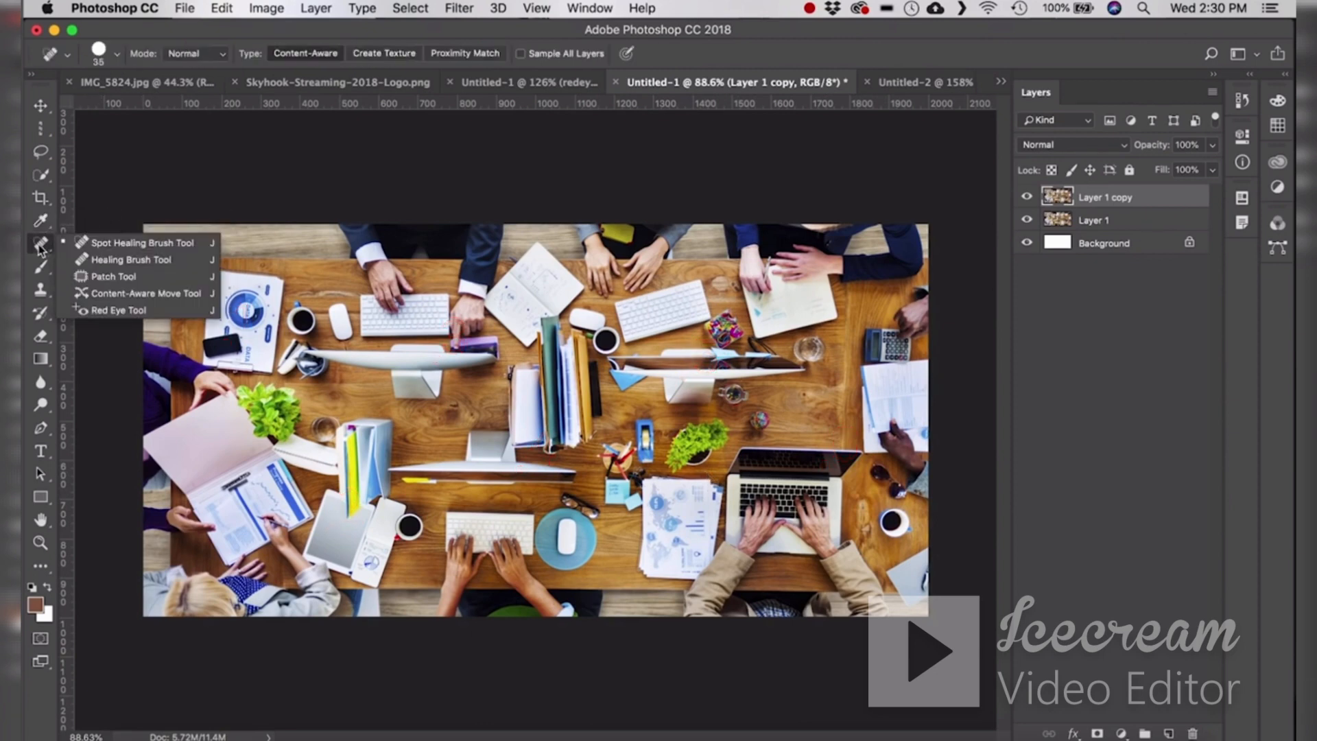
{"action": "left_click", "coordinate": [136, 245]}
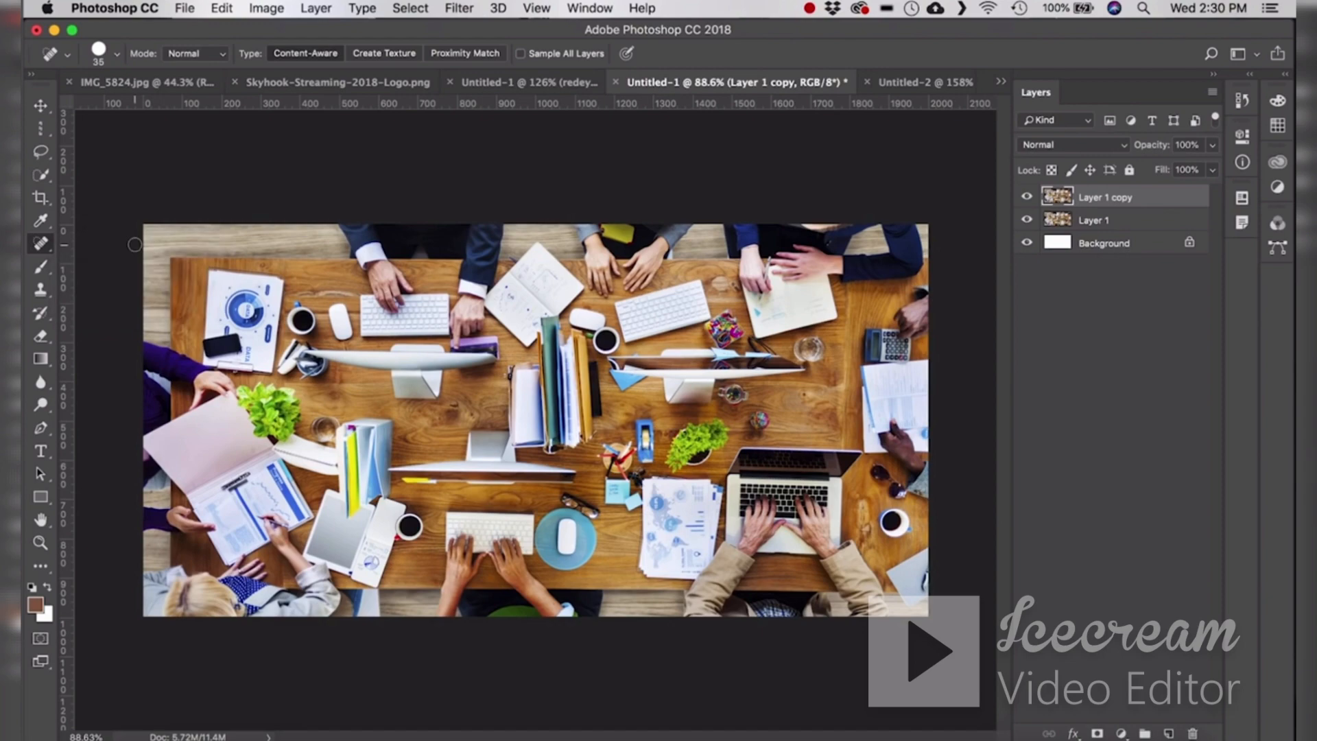
- Bring up the two hikers in IMG_5824.jpg at close range and make Layer 0 the active layer
{"action": "left_click", "coordinate": [156, 84]}
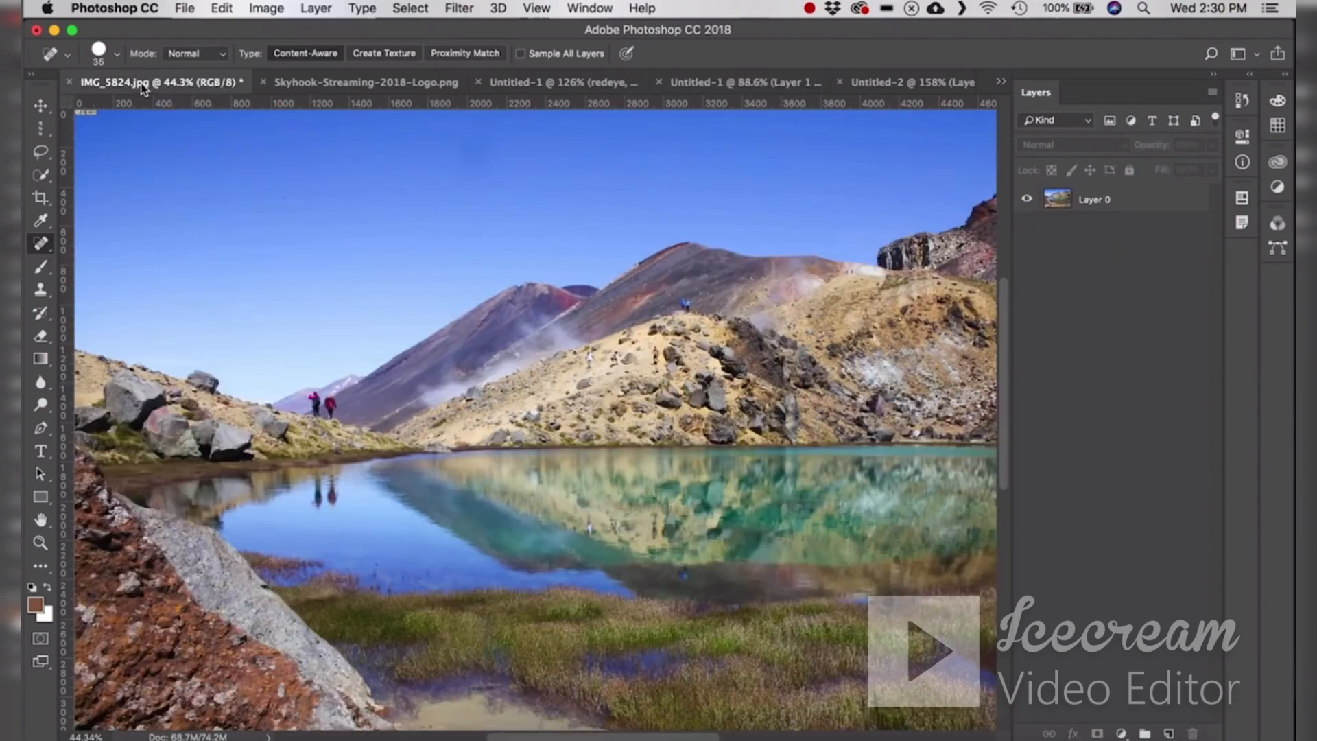
{"action": "scroll", "coordinate": [533, 354], "scroll_direction": "down", "scroll_amount": 8}
{"action": "scroll", "coordinate": [537, 348], "scroll_direction": "up", "scroll_amount": 2}
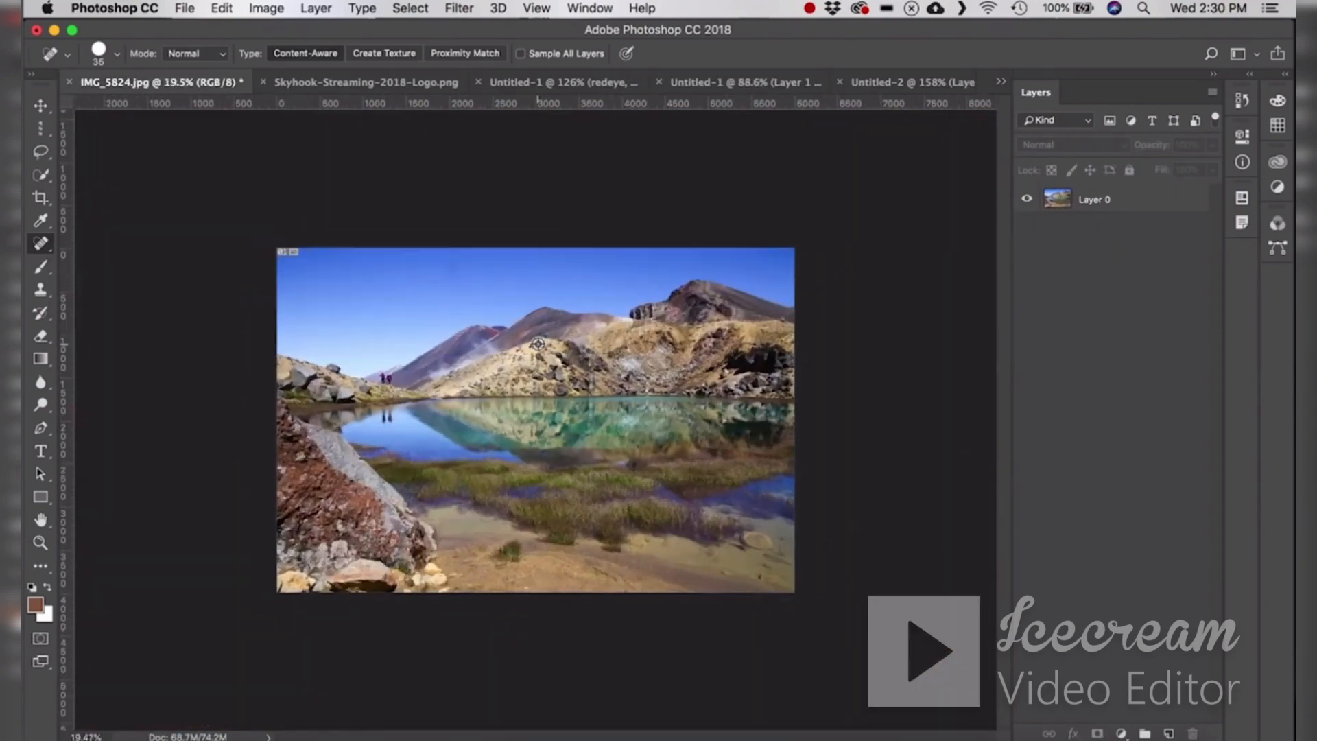
{"action": "scroll", "coordinate": [545, 344], "scroll_direction": "up", "scroll_amount": 1}
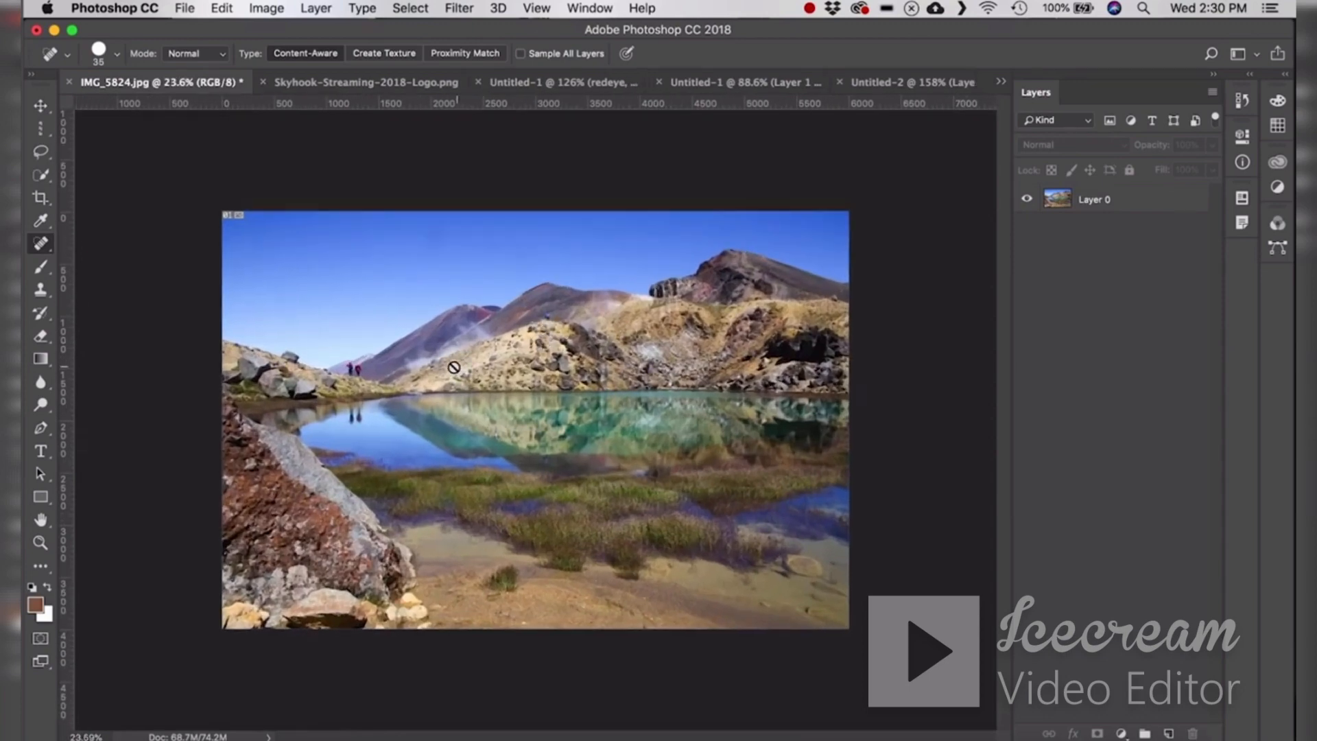
{"action": "scroll", "coordinate": [275, 357], "scroll_direction": "up", "scroll_amount": 11}
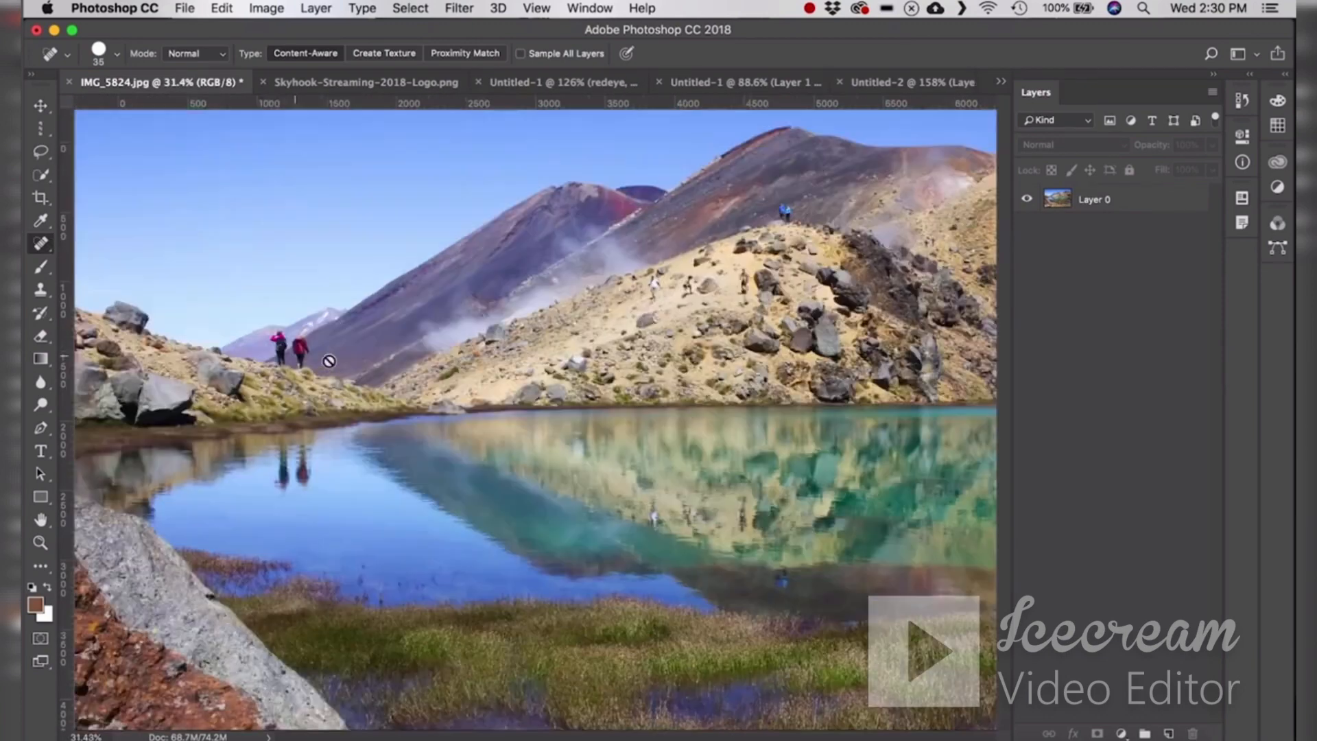
{"action": "scroll", "coordinate": [367, 338], "scroll_direction": "up", "scroll_amount": 3}
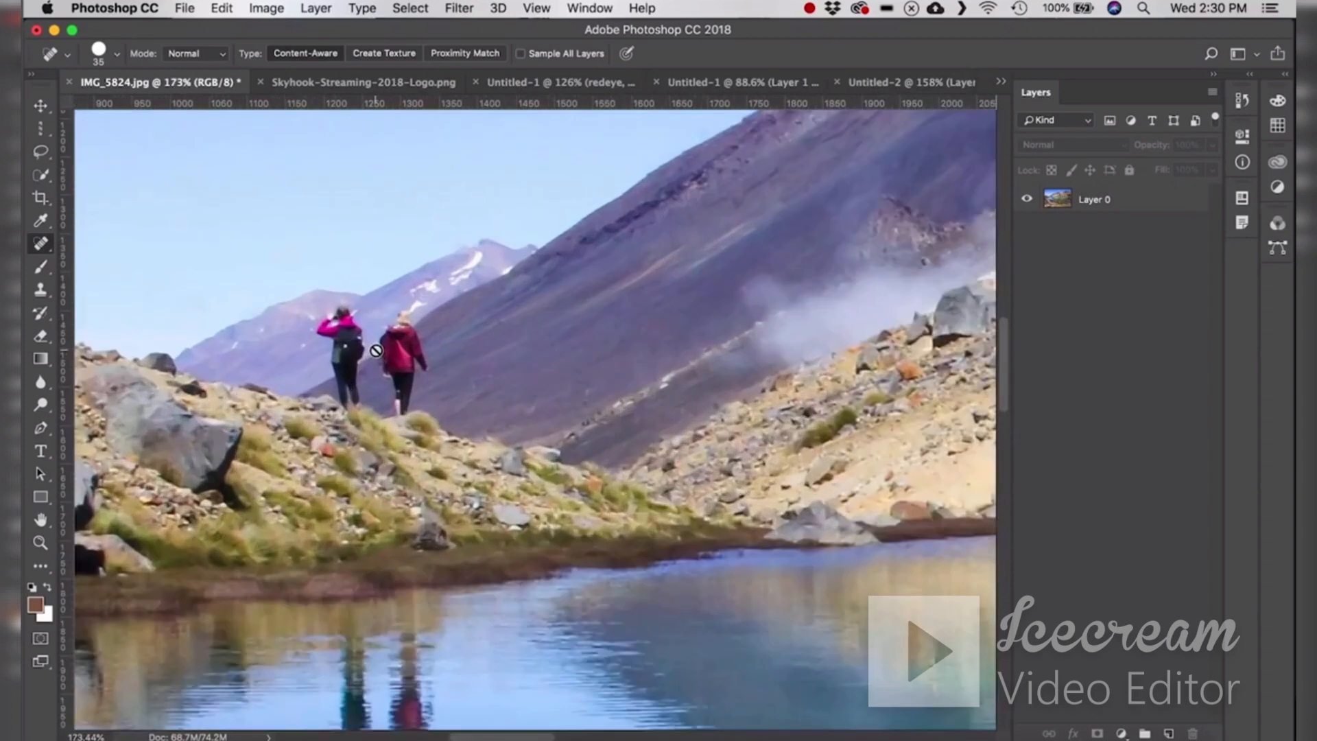
{"action": "left_click", "coordinate": [1103, 204]}
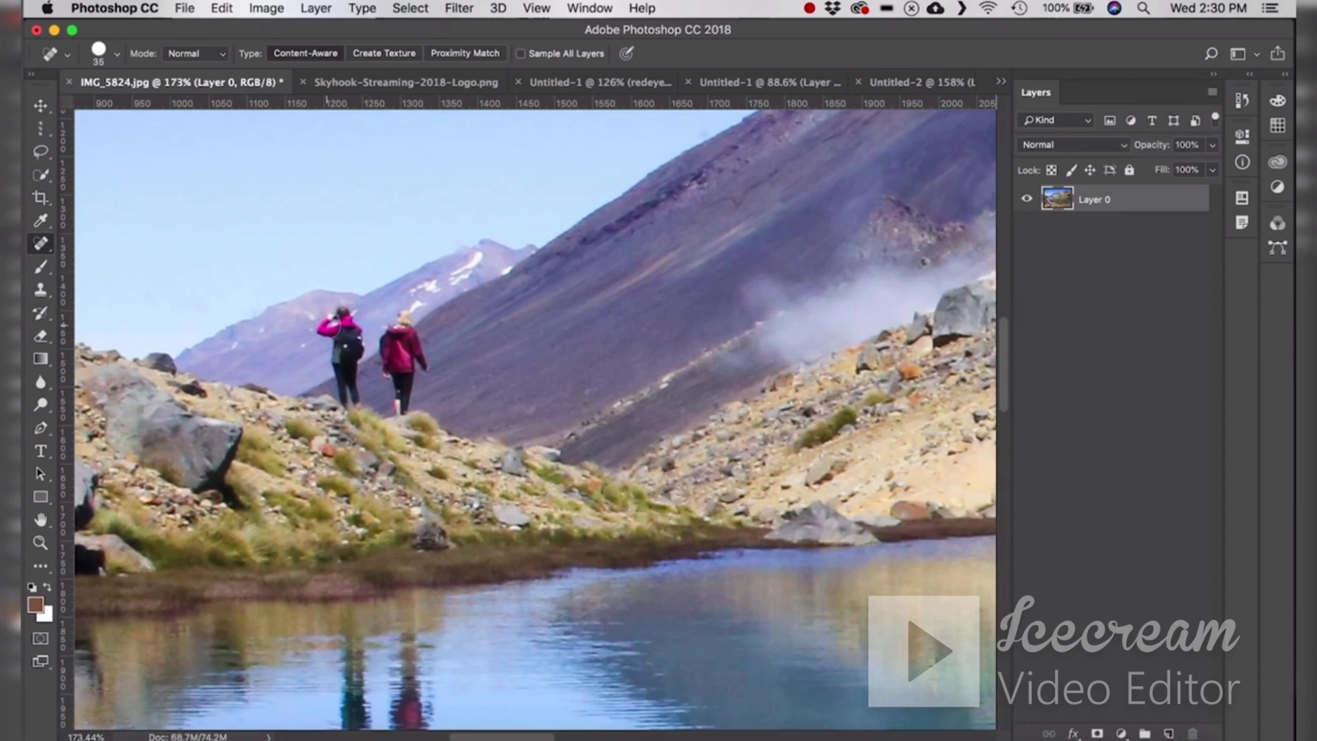
- Remove both hikers from the ridge by painting over them with the size 35 Content-Aware Spot Healing Brush
{"action": "mouse_move", "coordinate": [327, 321]}
{"action": "left_mouse_down"}
{"action": "mouse_move", "coordinate": [342, 312]}
{"action": "mouse_move", "coordinate": [363, 326]}
{"action": "mouse_move", "coordinate": [348, 408]}
{"action": "mouse_move", "coordinate": [340, 337]}
{"action": "left_mouse_up"}
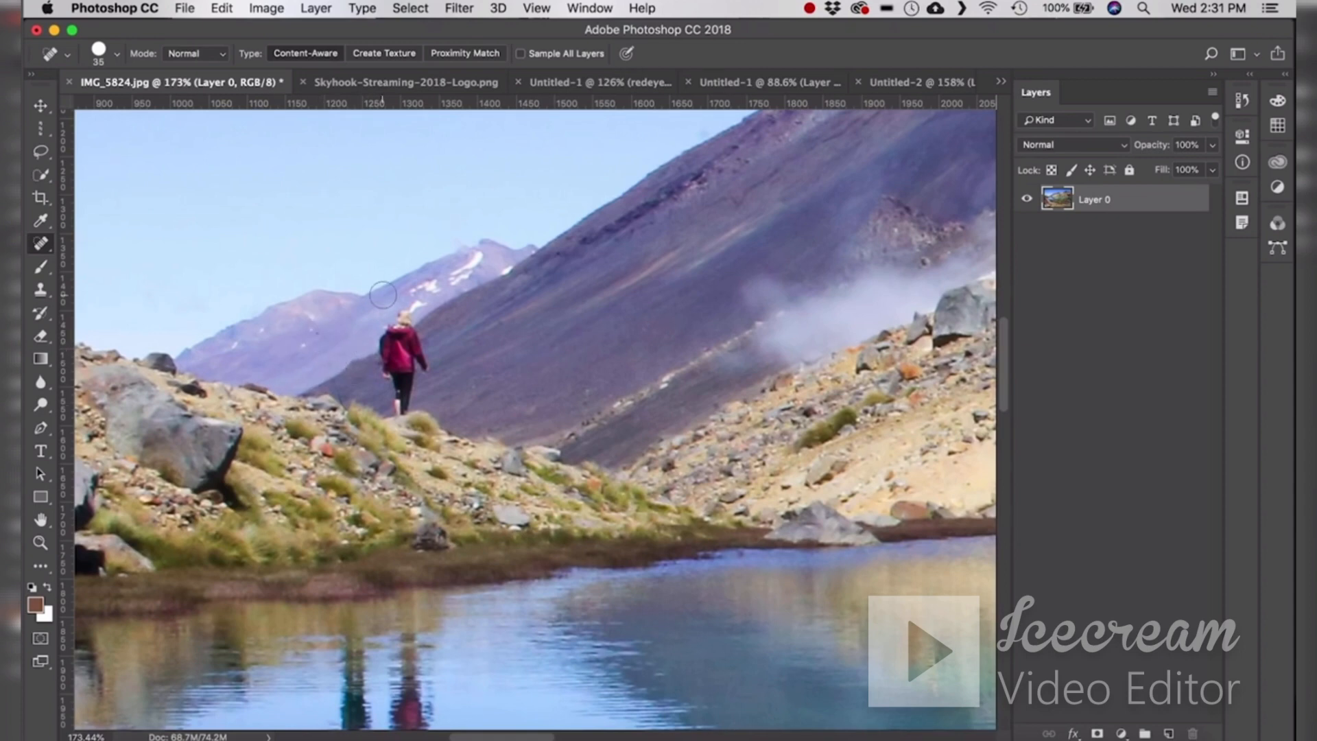
{"action": "mouse_move", "coordinate": [404, 314]}
{"action": "left_mouse_down"}
{"action": "mouse_move", "coordinate": [403, 404]}
{"action": "mouse_move", "coordinate": [429, 363]}
{"action": "mouse_move", "coordinate": [420, 336]}
{"action": "mouse_move", "coordinate": [412, 385]}
{"action": "mouse_move", "coordinate": [377, 363]}
{"action": "mouse_move", "coordinate": [379, 342]}
{"action": "mouse_move", "coordinate": [391, 401]}
{"action": "left_mouse_up"}
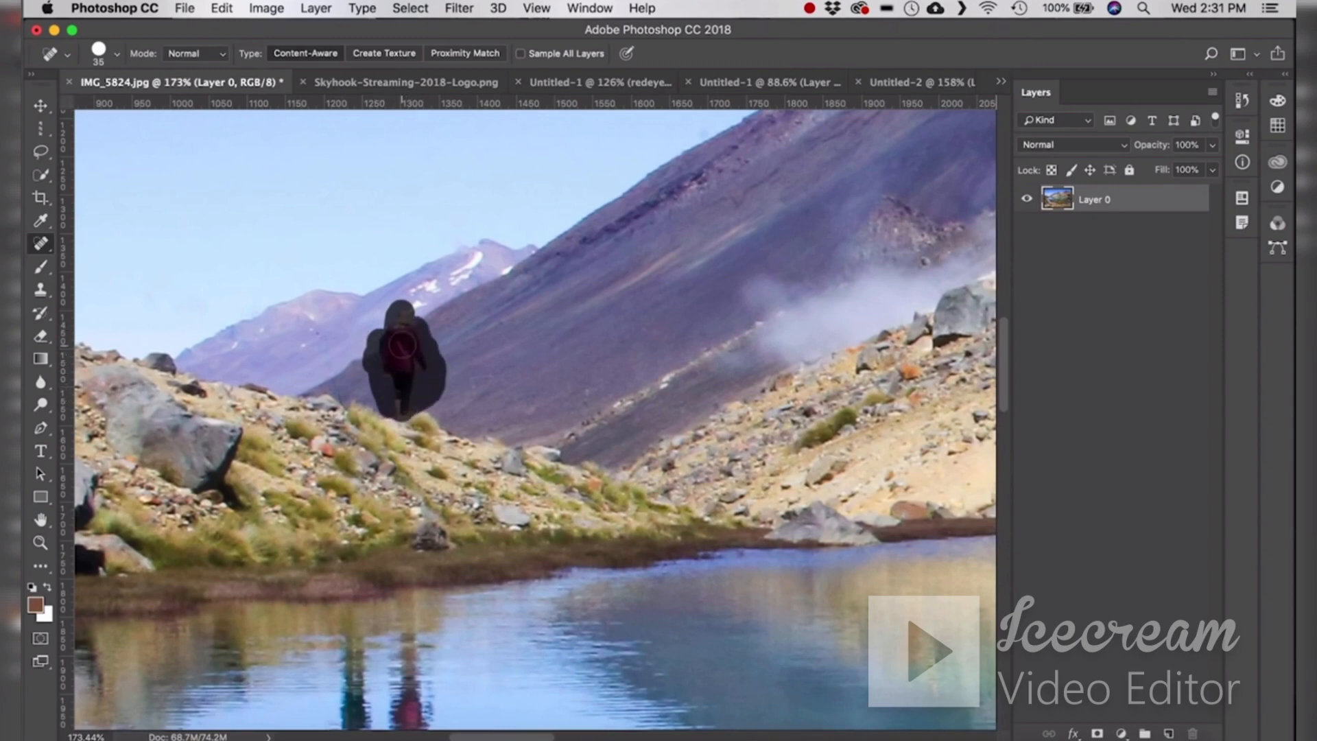
{"action": "left_click_drag", "start_coordinate": [397, 331], "coordinate": [404, 363]}
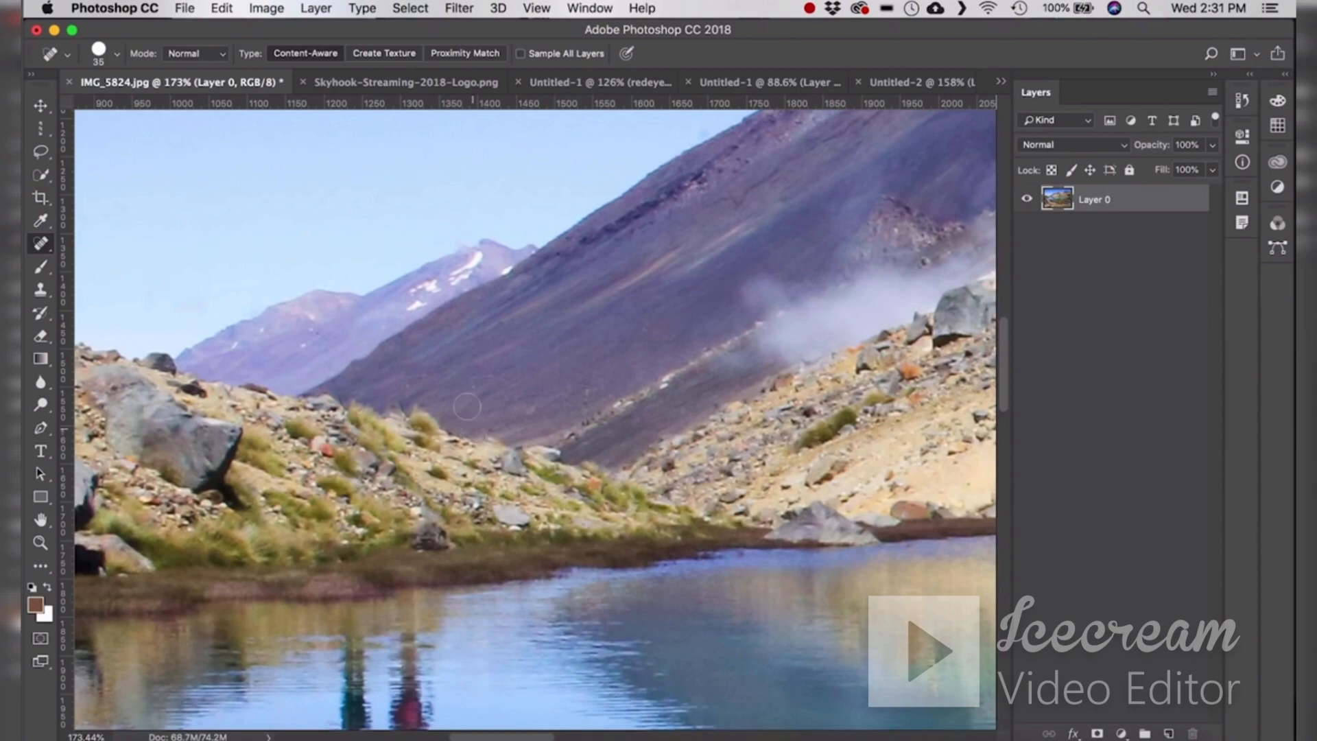
- Remove the right hiker's red reflection from the lake with the Spot Healing Brush and clean up the leftover spots
{"action": "scroll", "coordinate": [595, 446], "scroll_direction": "down", "scroll_amount": 5}
{"action": "scroll", "coordinate": [542, 540], "scroll_direction": "up", "scroll_amount": 8}
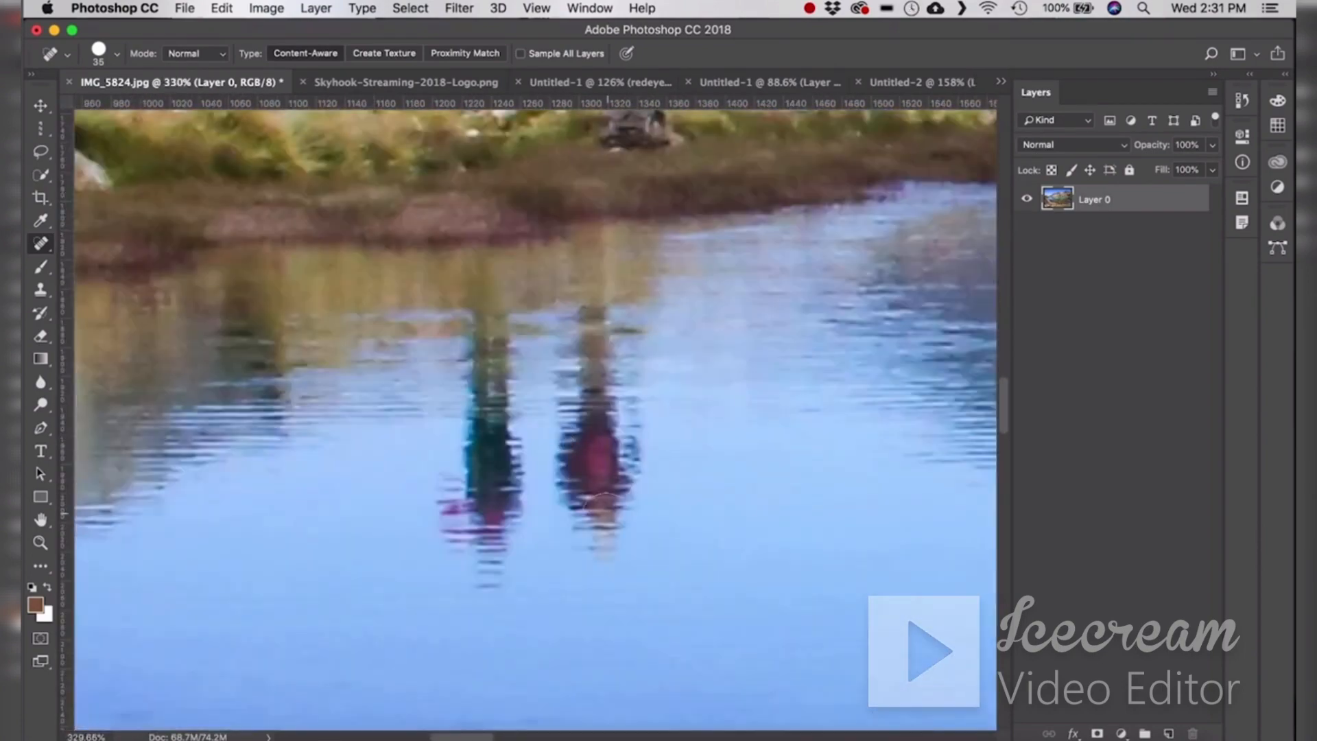
{"action": "mouse_move", "coordinate": [603, 500]}
{"action": "left_mouse_down"}
{"action": "mouse_move", "coordinate": [600, 532]}
{"action": "mouse_move", "coordinate": [576, 480]}
{"action": "mouse_move", "coordinate": [586, 336]}
{"action": "mouse_move", "coordinate": [629, 445]}
{"action": "mouse_move", "coordinate": [620, 525]}
{"action": "mouse_move", "coordinate": [617, 397]}
{"action": "mouse_move", "coordinate": [610, 420]}
{"action": "left_mouse_up"}
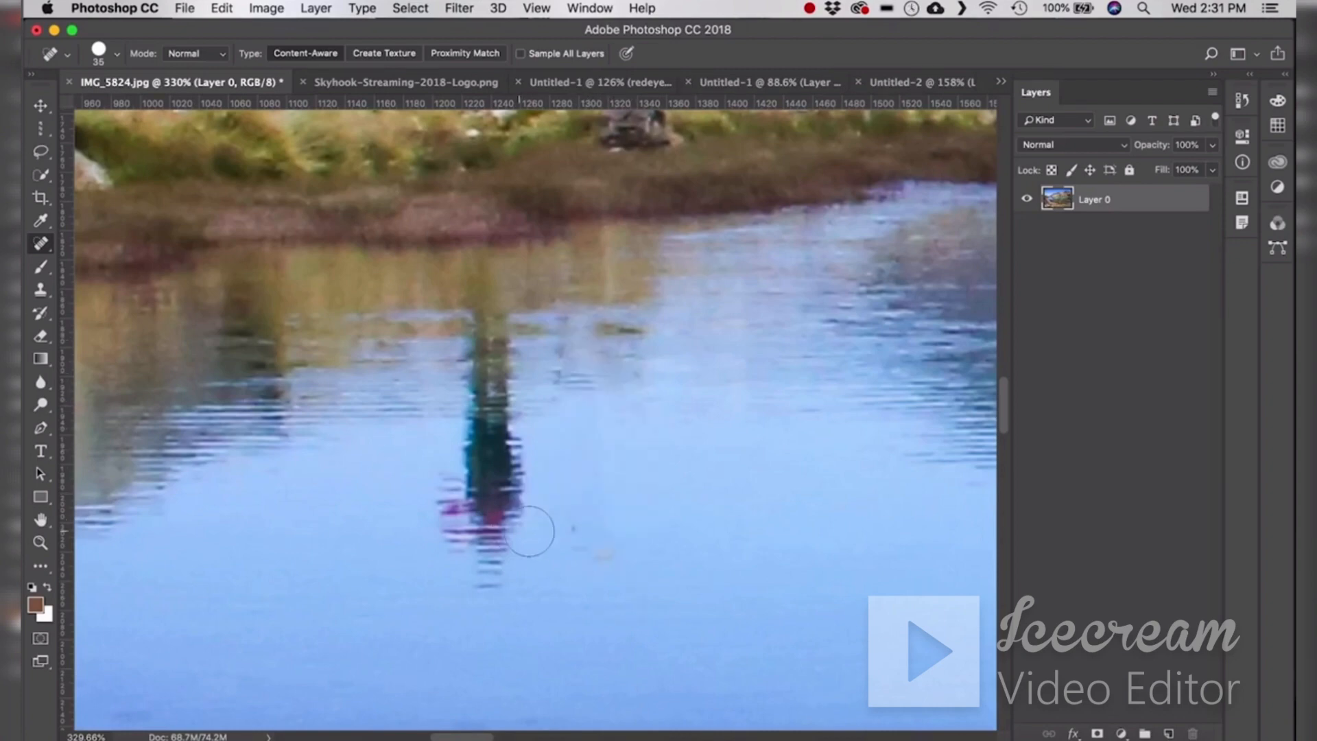
{"action": "left_click", "coordinate": [584, 541]}
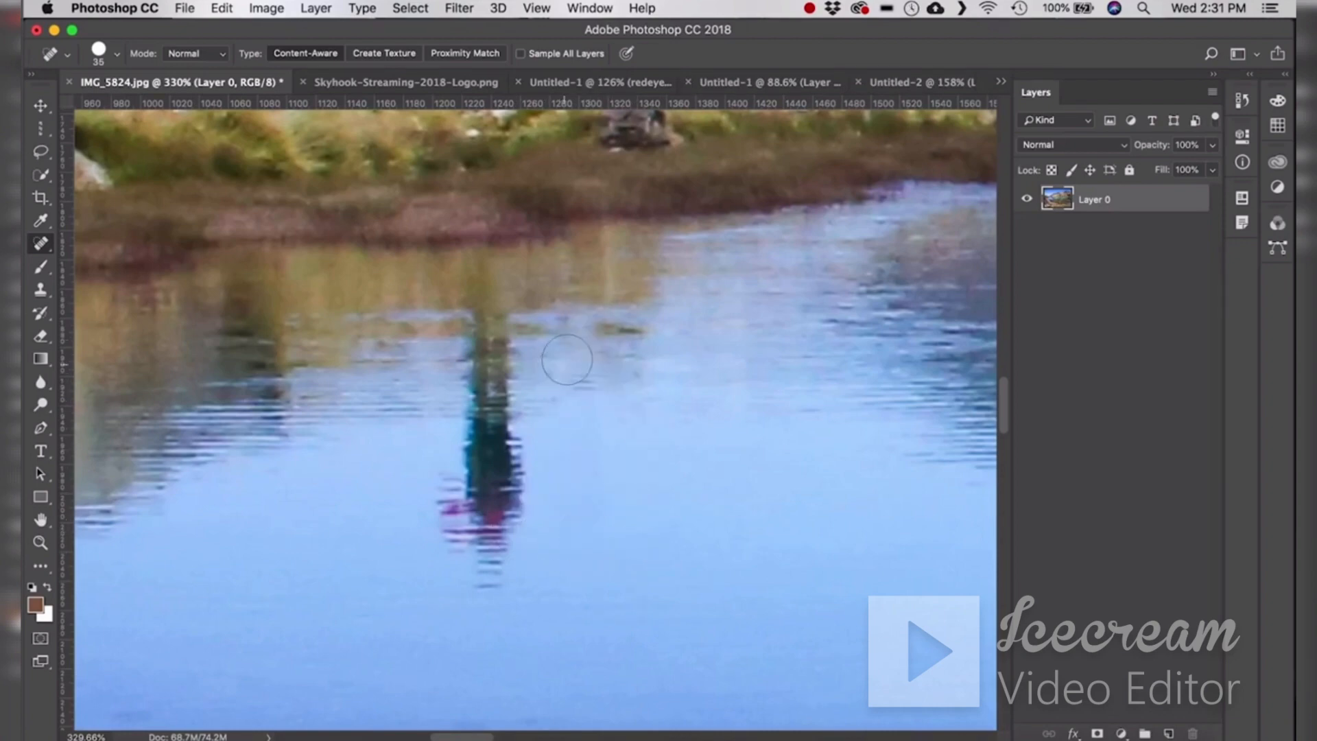
{"action": "left_click", "coordinate": [561, 375]}
{"action": "left_click", "coordinate": [628, 377]}
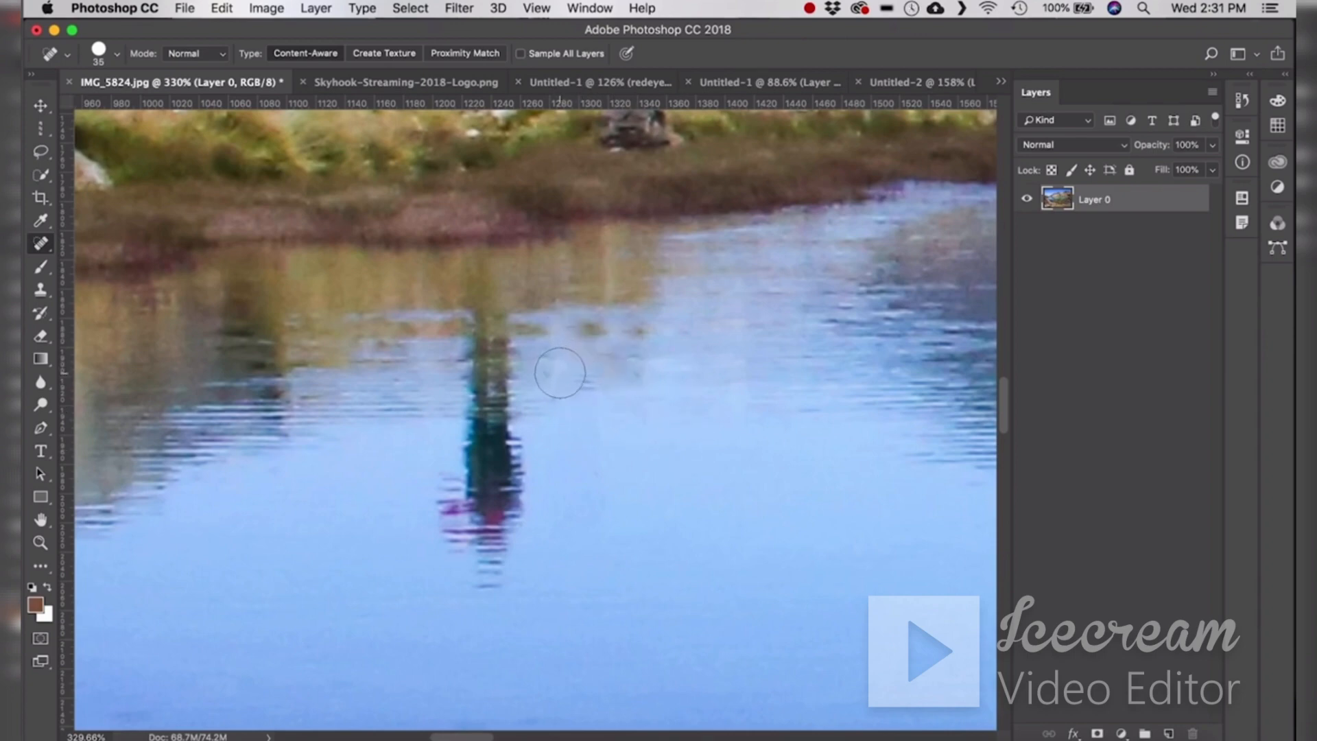
{"action": "left_click_drag", "start_coordinate": [578, 377], "coordinate": [636, 379]}
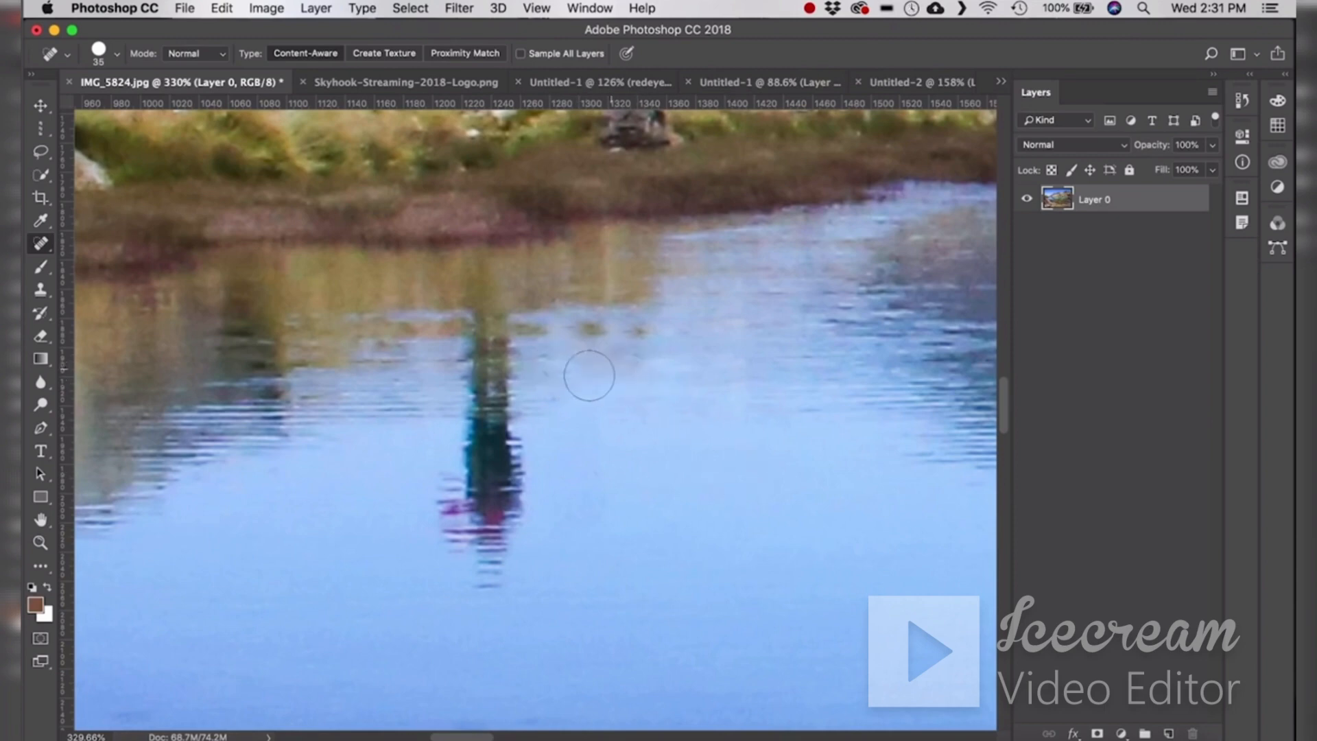
- Paint out the other hiker's reflection with the Healing Brush Tool, using clear water beside it as the sampled source
{"action": "right_click", "coordinate": [41, 245]}
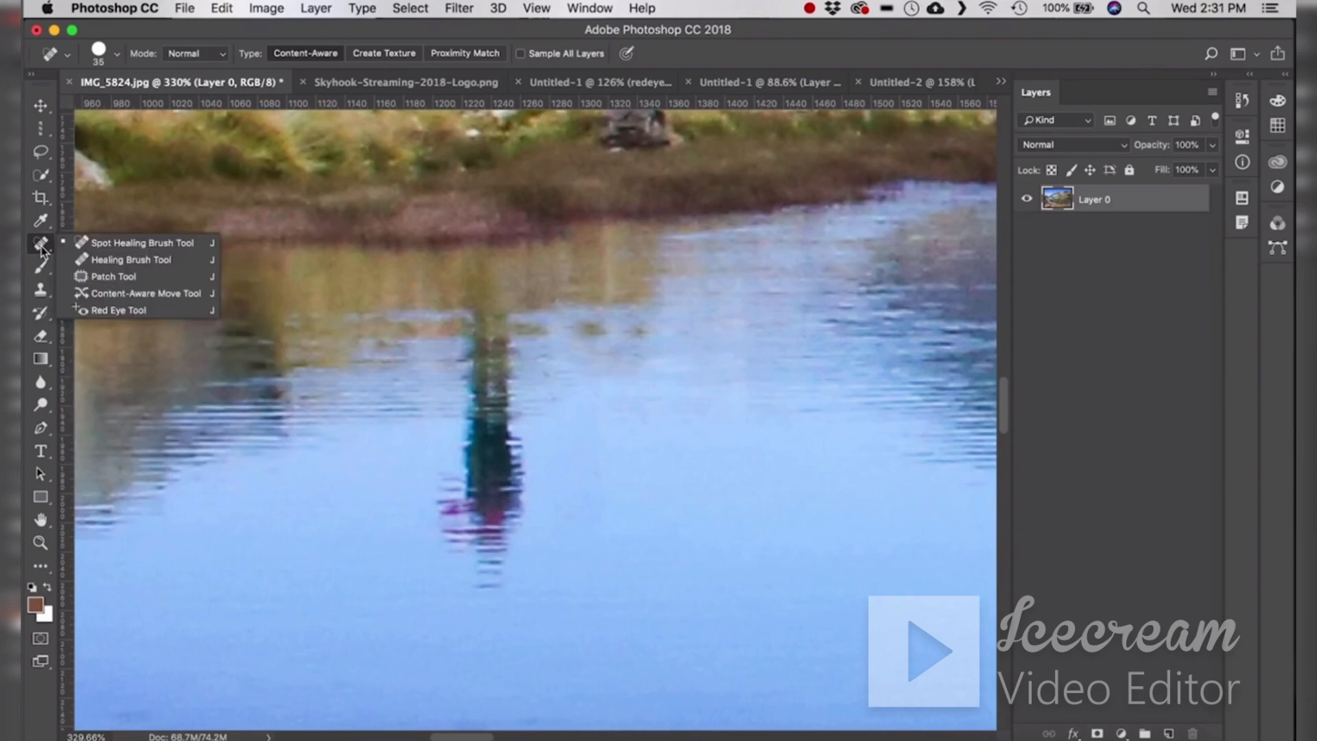
{"action": "left_click", "coordinate": [166, 262]}
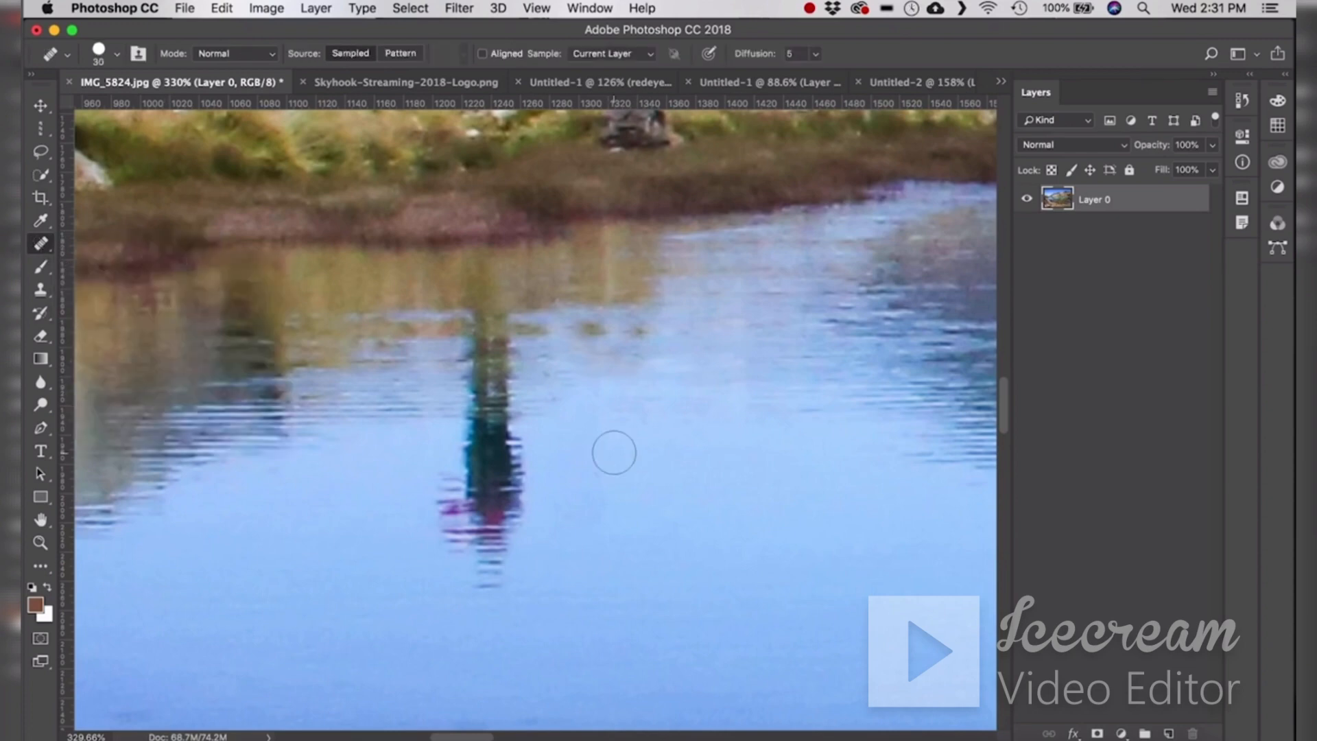
{"action": "left_click", "coordinate": [587, 474], "text": "alt"}
{"action": "left_click", "coordinate": [606, 497], "text": "alt"}
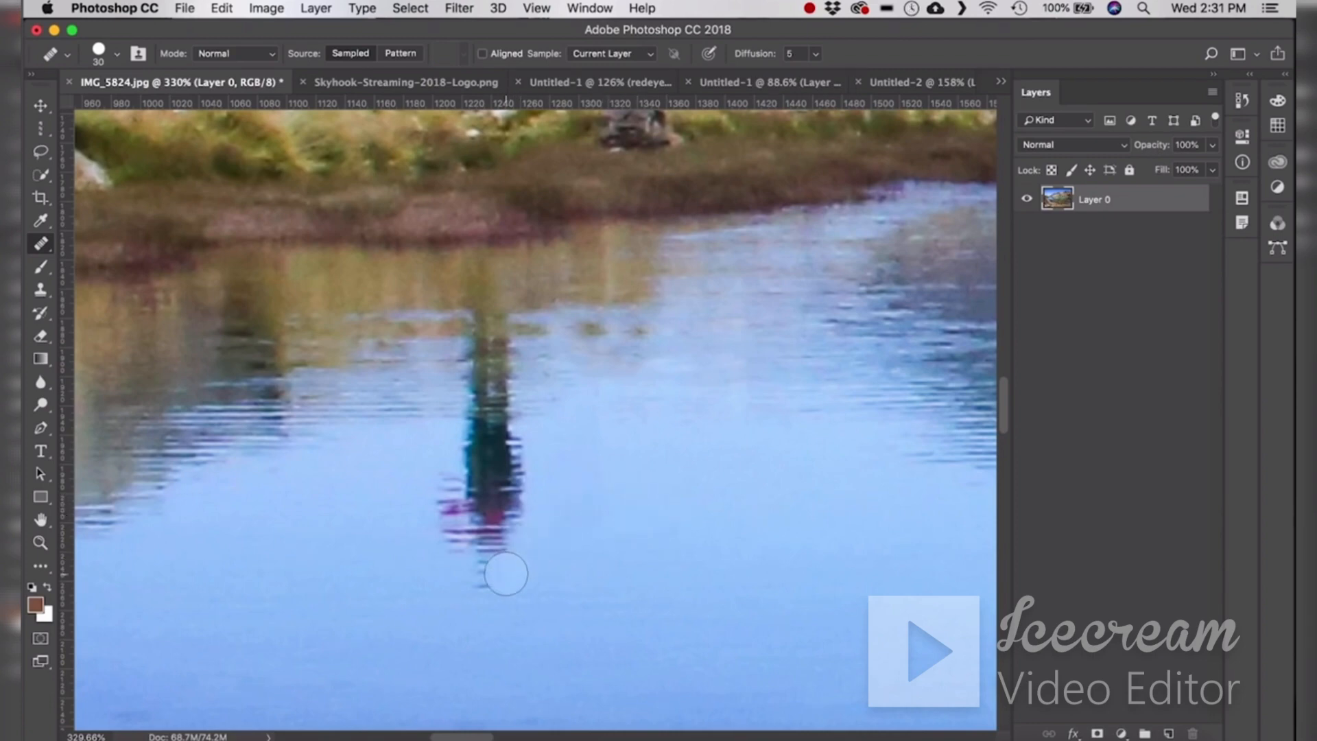
{"action": "mouse_move", "coordinate": [505, 571]}
{"action": "left_mouse_down"}
{"action": "mouse_move", "coordinate": [485, 554]}
{"action": "mouse_move", "coordinate": [503, 548]}
{"action": "mouse_move", "coordinate": [467, 519]}
{"action": "mouse_move", "coordinate": [509, 513]}
{"action": "mouse_move", "coordinate": [514, 486]}
{"action": "mouse_move", "coordinate": [503, 451]}
{"action": "mouse_move", "coordinate": [477, 481]}
{"action": "mouse_move", "coordinate": [485, 421]}
{"action": "mouse_move", "coordinate": [504, 413]}
{"action": "mouse_move", "coordinate": [473, 386]}
{"action": "mouse_move", "coordinate": [489, 330]}
{"action": "left_mouse_up"}
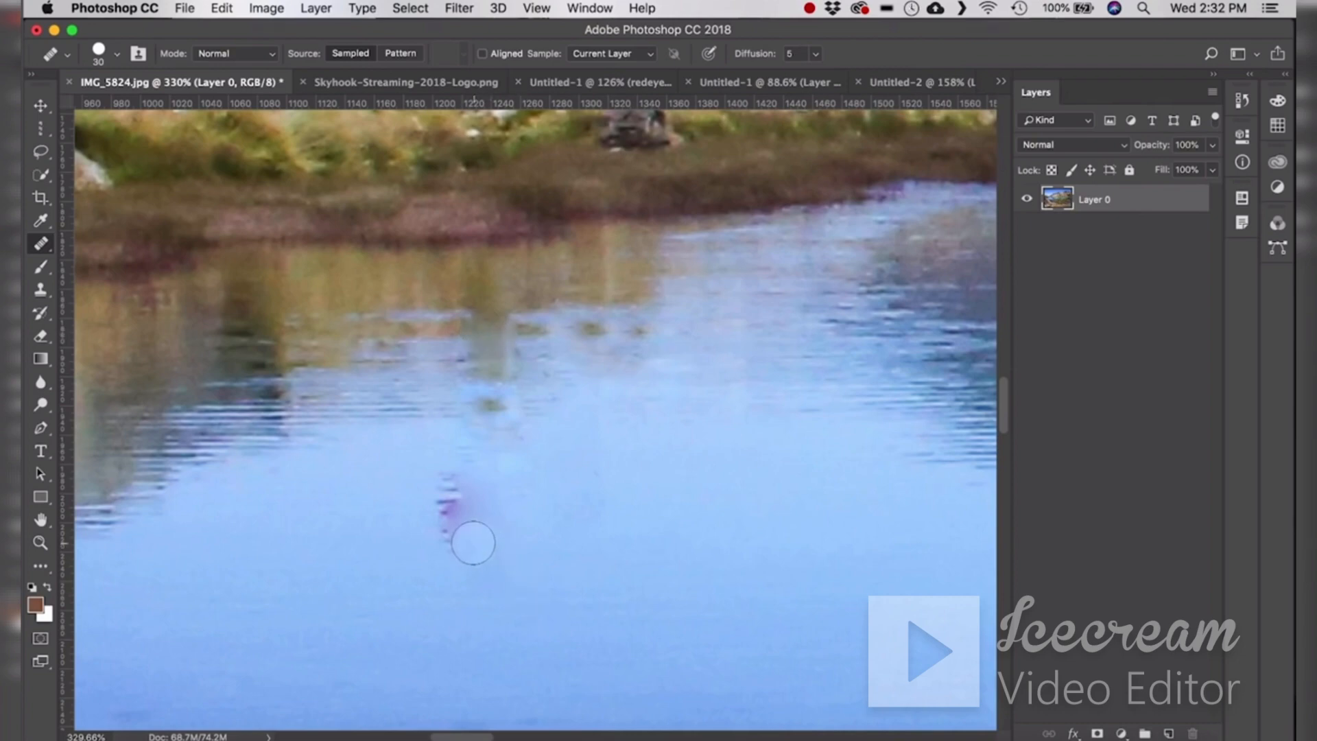
{"action": "mouse_move", "coordinate": [471, 543]}
{"action": "left_mouse_down"}
{"action": "mouse_move", "coordinate": [440, 488]}
{"action": "mouse_move", "coordinate": [480, 485]}
{"action": "mouse_move", "coordinate": [469, 494]}
{"action": "mouse_move", "coordinate": [491, 553]}
{"action": "mouse_move", "coordinate": [470, 515]}
{"action": "left_mouse_up"}
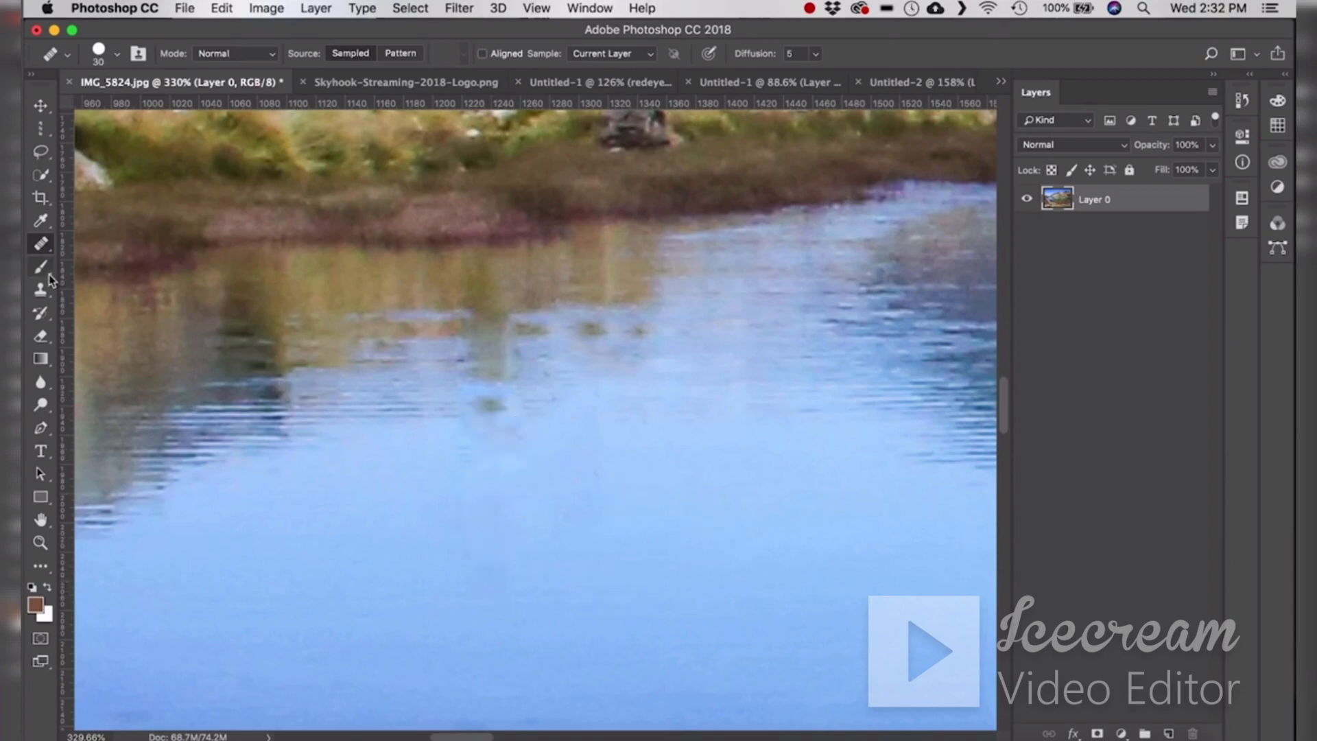
- Undo the healing strokes made on the two hikers' reflections in the lake
{"action": "right_click", "coordinate": [40, 243]}
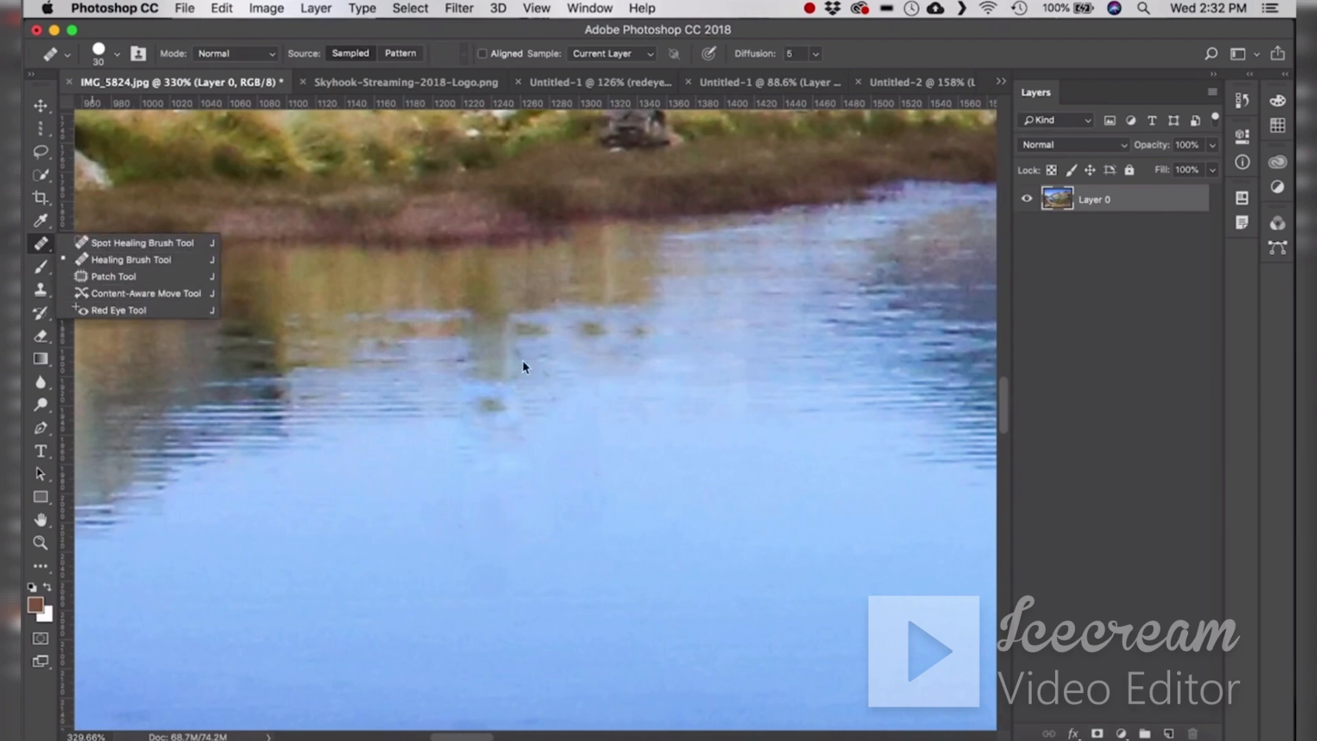
{"action": "key", "text": "super+alt+z"}
{"action": "key", "text": "super+alt+z"}
{"action": "key", "text": "super+alt+z"}
{"action": "key", "text": "super+alt+z"}
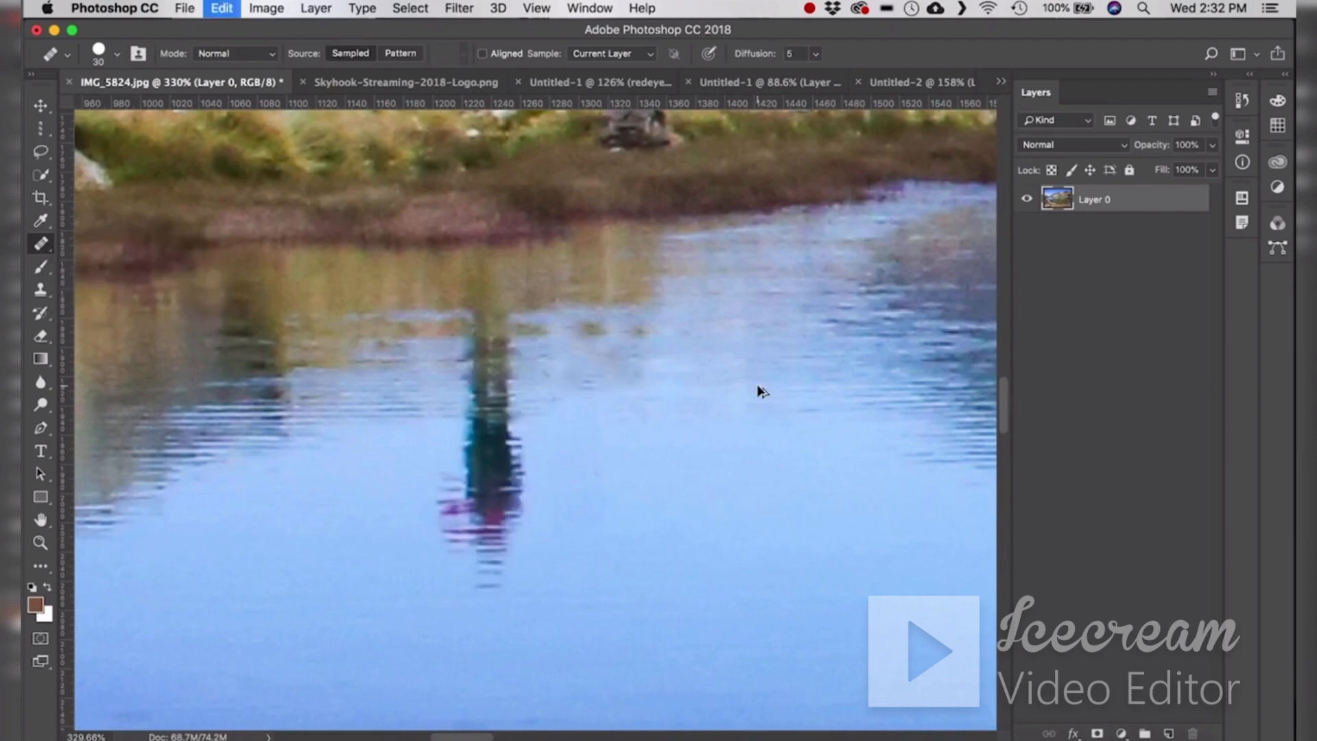
{"action": "key", "text": "super+alt+z"}
{"action": "key", "text": "super+alt+z"}
{"action": "key", "text": "super+alt+z"}
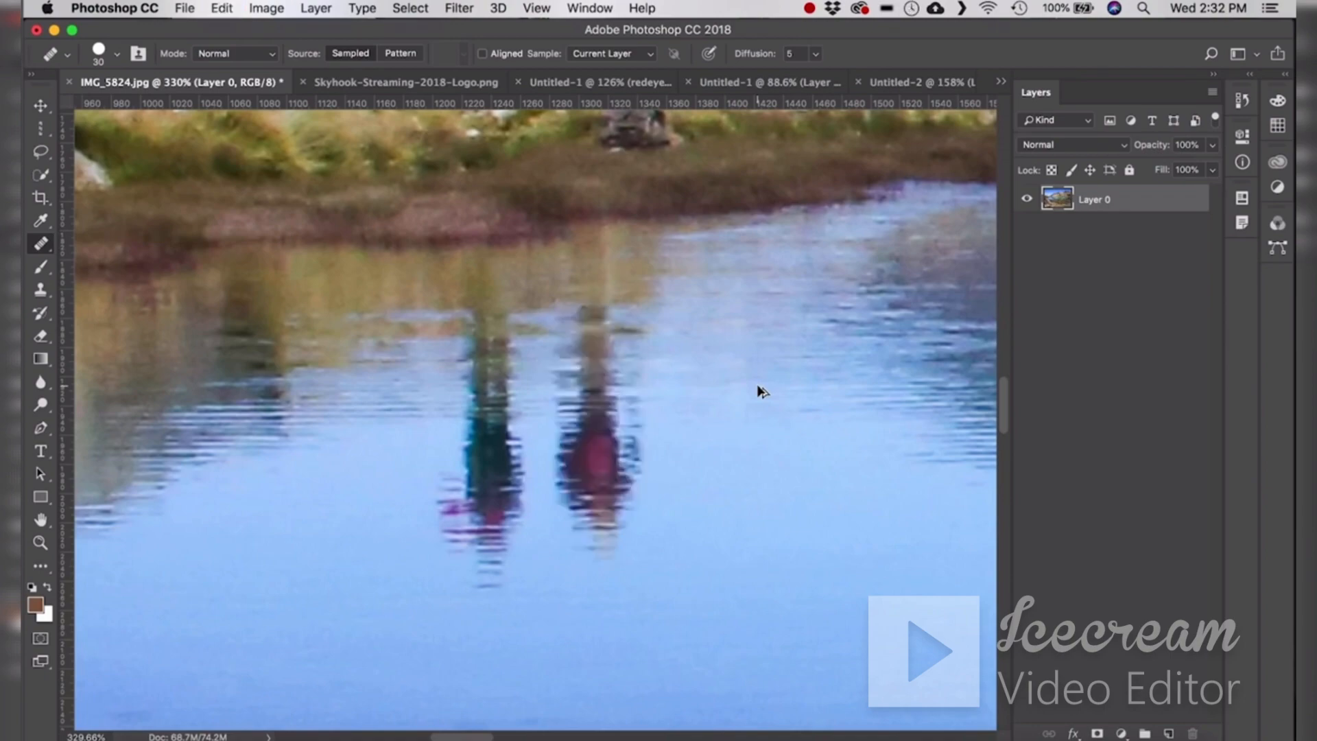
- Undo the remaining healing strokes made on the two hikers standing on the ridge beside the lake
{"action": "scroll", "coordinate": [757, 392], "scroll_direction": "up", "scroll_amount": 1}
{"action": "scroll", "coordinate": [757, 391], "scroll_direction": "up", "scroll_amount": 5}
{"action": "scroll", "coordinate": [757, 392], "scroll_direction": "down", "scroll_amount": 15}
{"action": "key", "text": "super+alt+z"}
{"action": "key", "text": "super+alt+z"}
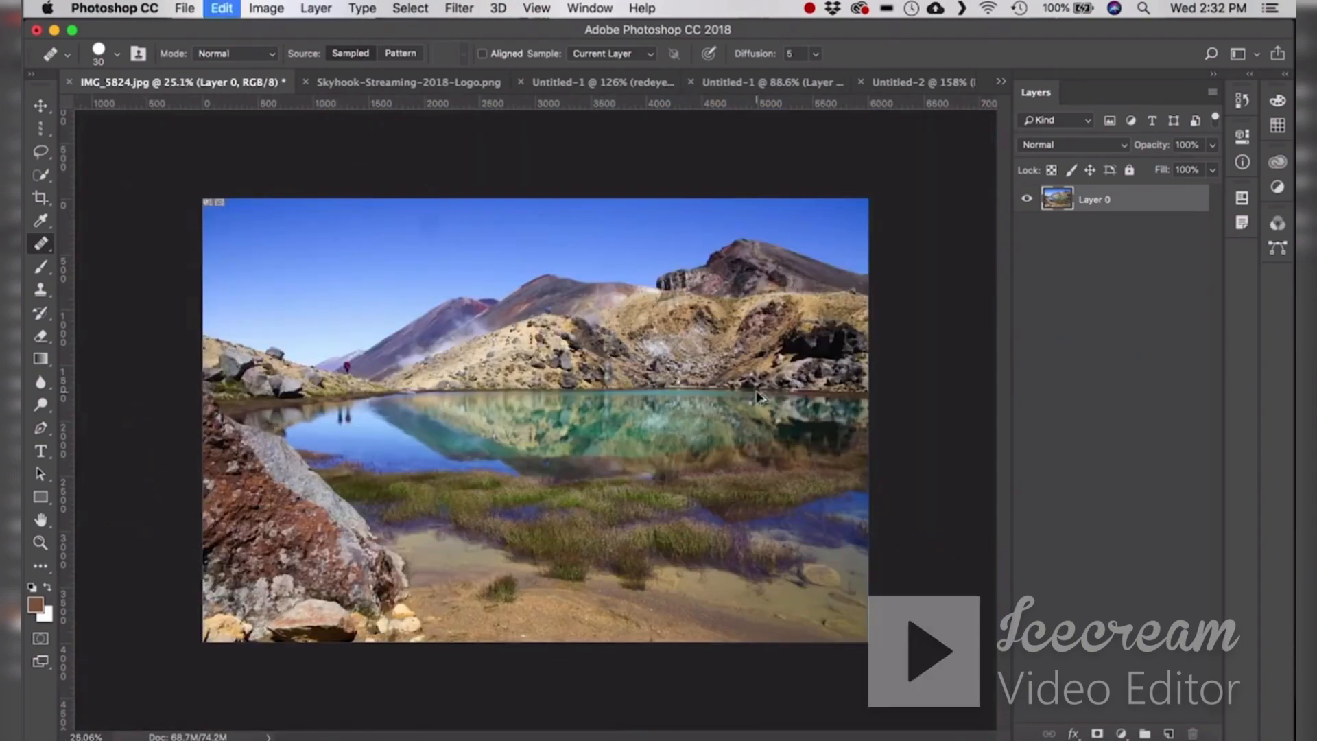
{"action": "key", "text": "super+shift+z"}
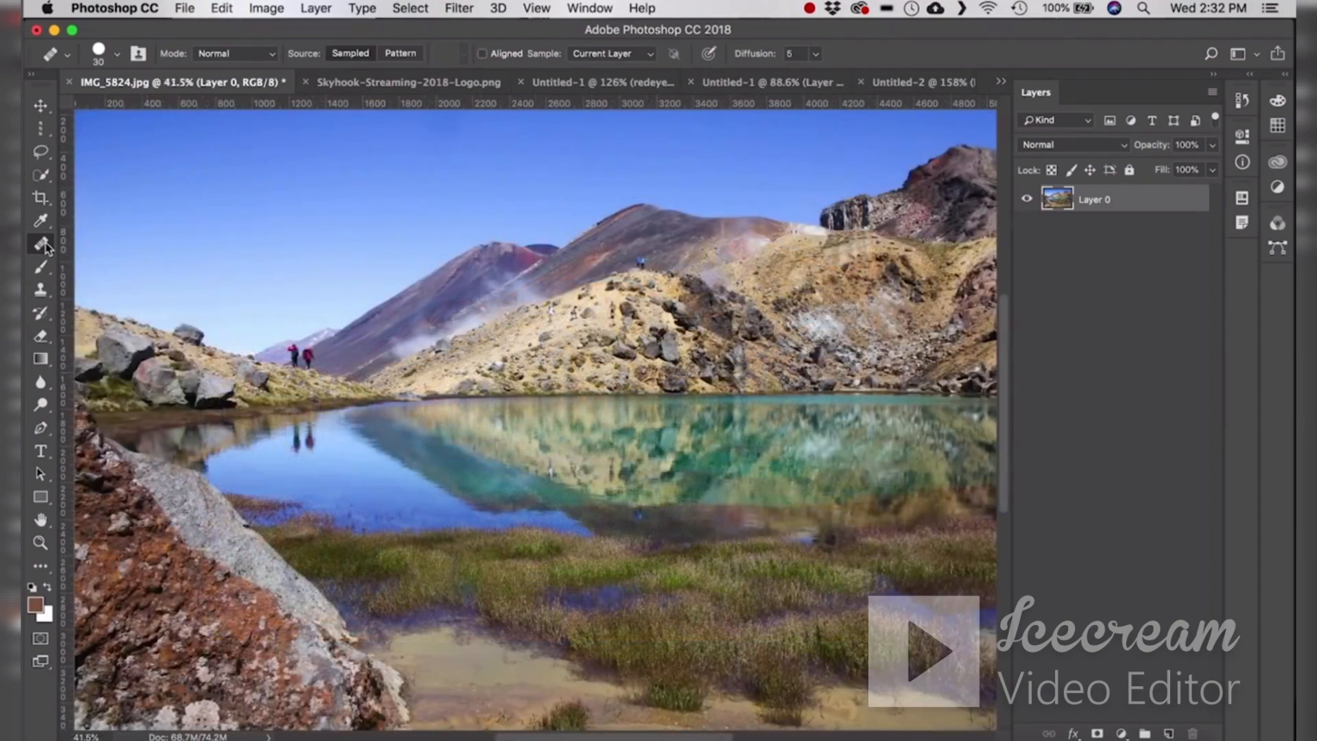
- Patch the two blue-clad hikers out of the hilltop using nearby mountainside texture with the Patch Tool in Source mode, and undo the patch
{"action": "right_click", "coordinate": [41, 243]}
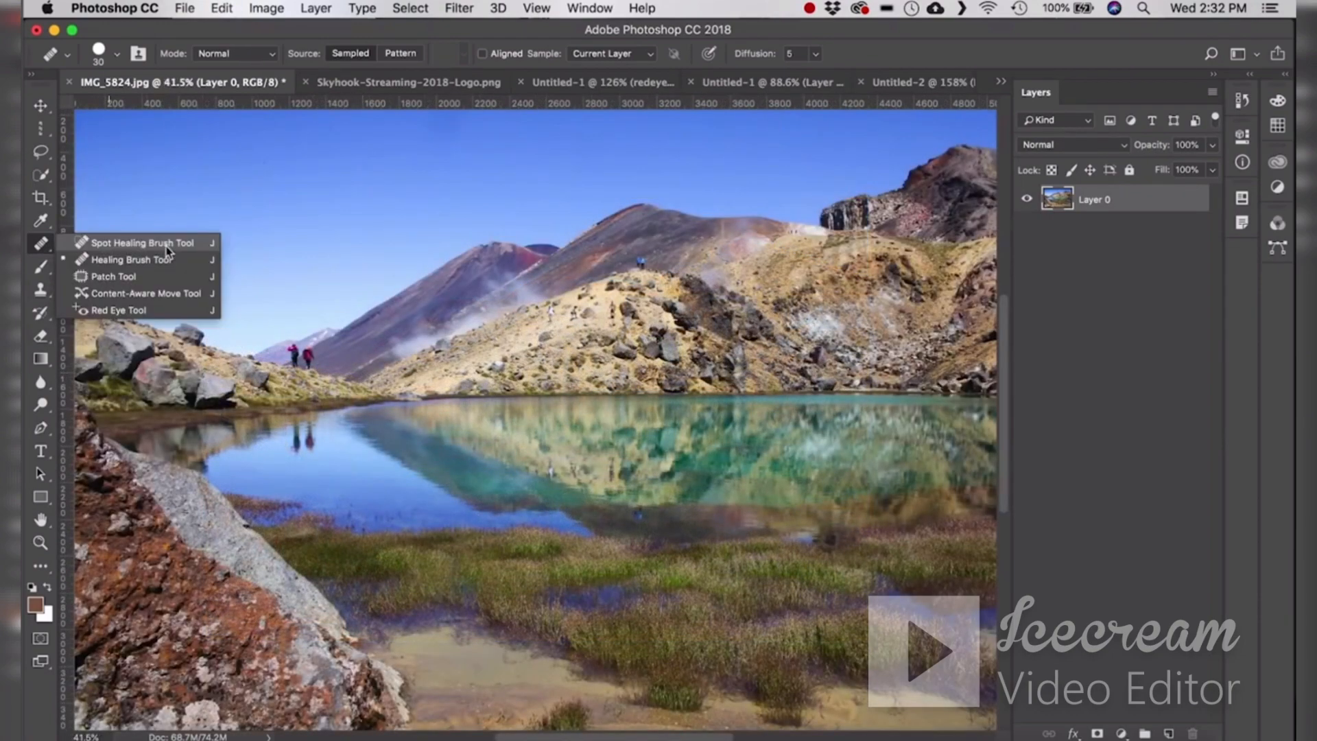
{"action": "left_click", "coordinate": [178, 277]}
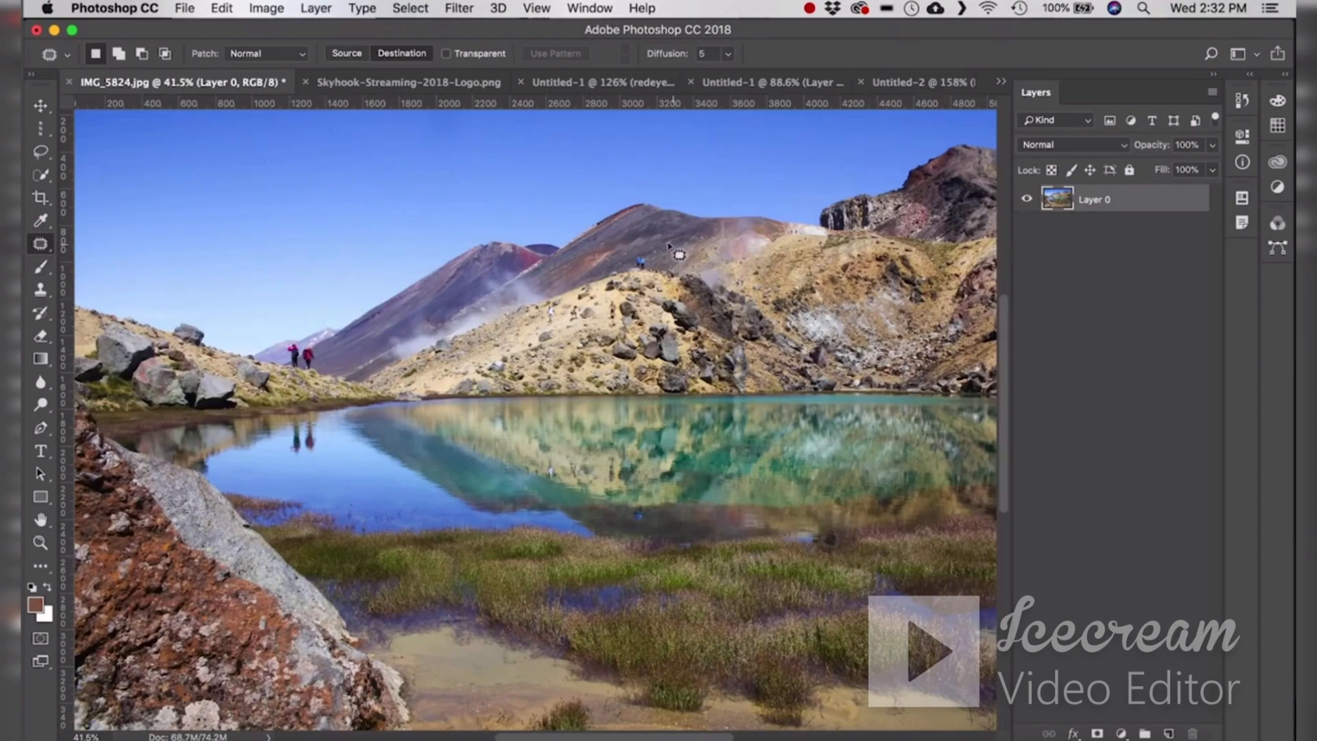
{"action": "scroll", "coordinate": [671, 248], "scroll_direction": "up", "scroll_amount": 10}
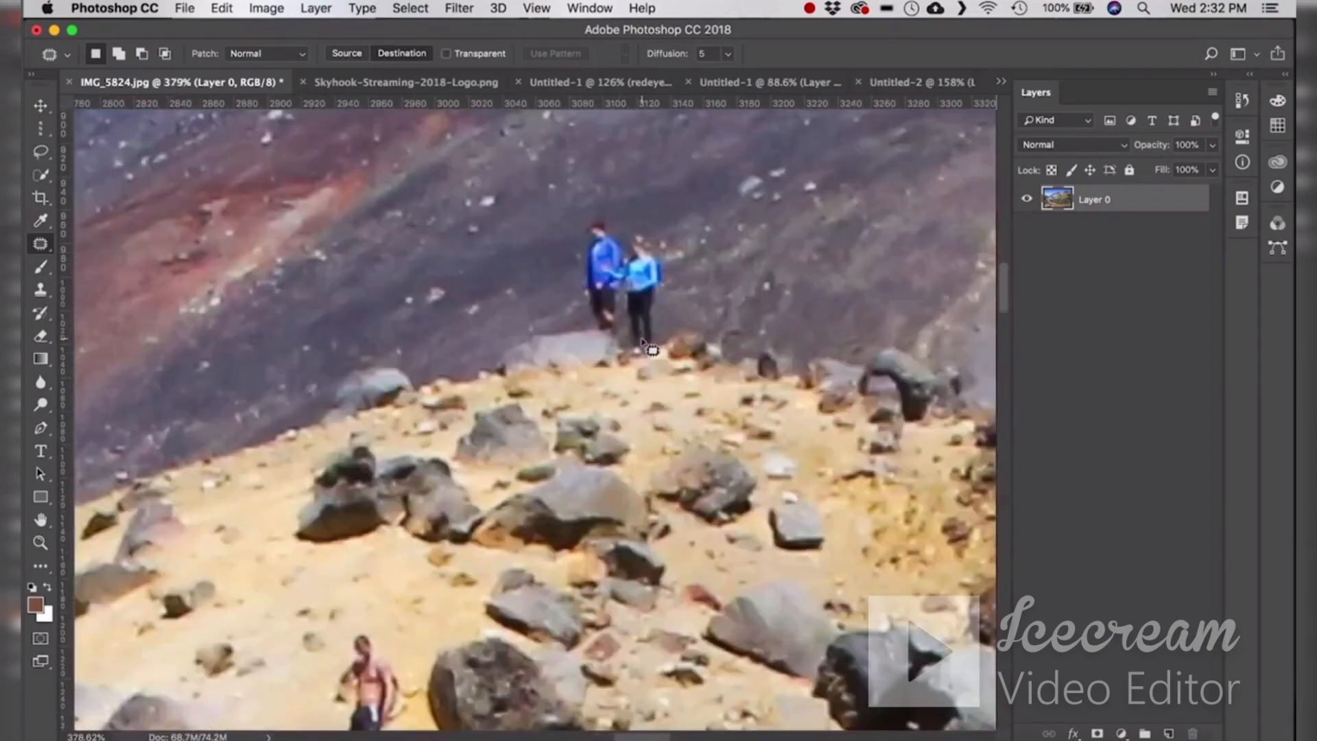
{"action": "scroll", "coordinate": [652, 350], "scroll_direction": "up", "scroll_amount": 4}
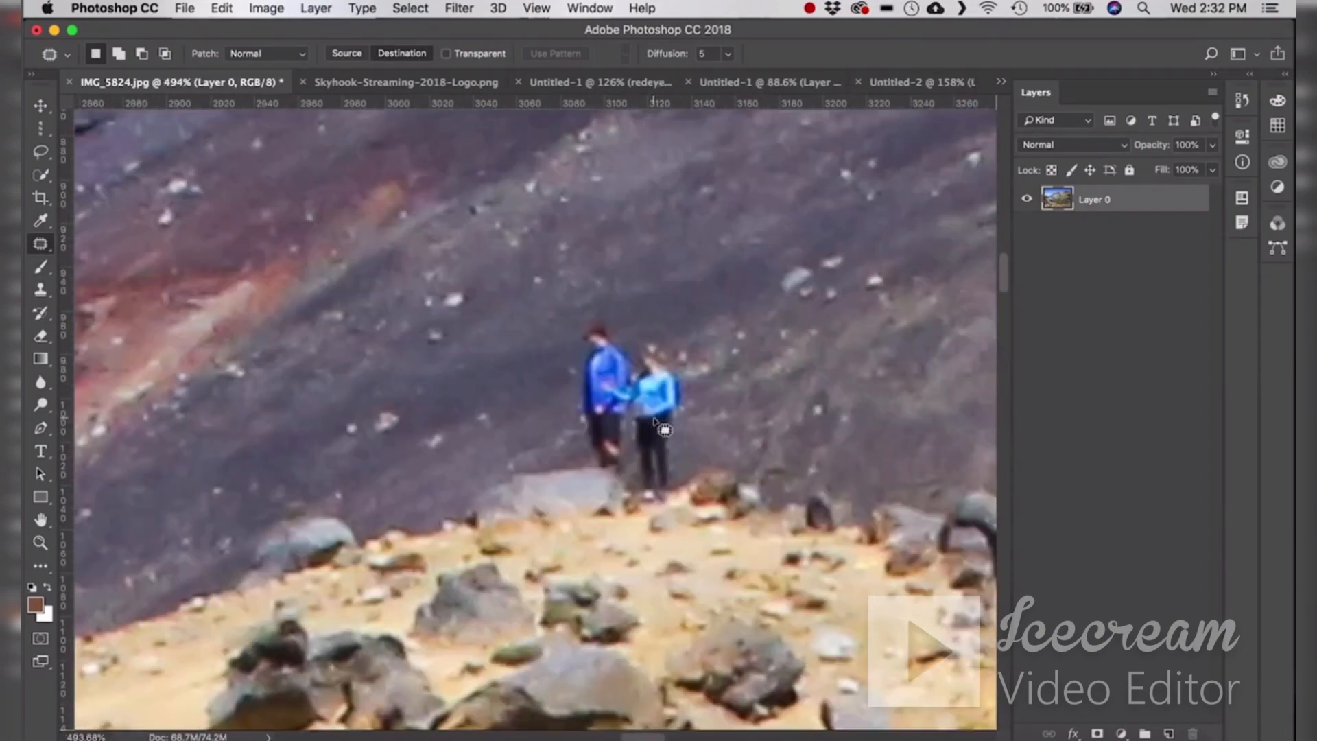
{"action": "scroll", "coordinate": [664, 429], "scroll_direction": "down", "scroll_amount": 1}
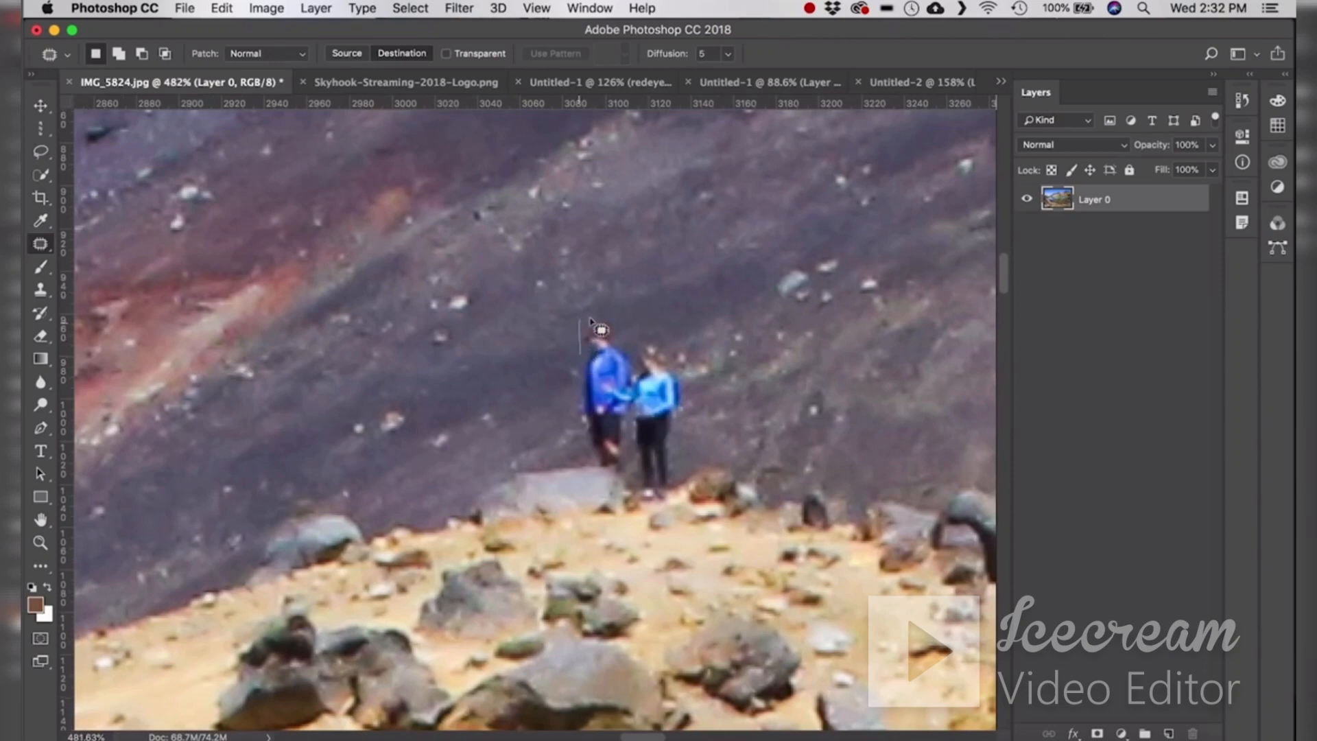
{"action": "mouse_move", "coordinate": [591, 322]}
{"action": "left_mouse_down"}
{"action": "mouse_move", "coordinate": [670, 343]}
{"action": "mouse_move", "coordinate": [697, 392]}
{"action": "mouse_move", "coordinate": [694, 458]}
{"action": "mouse_move", "coordinate": [670, 498]}
{"action": "left_mouse_up"}
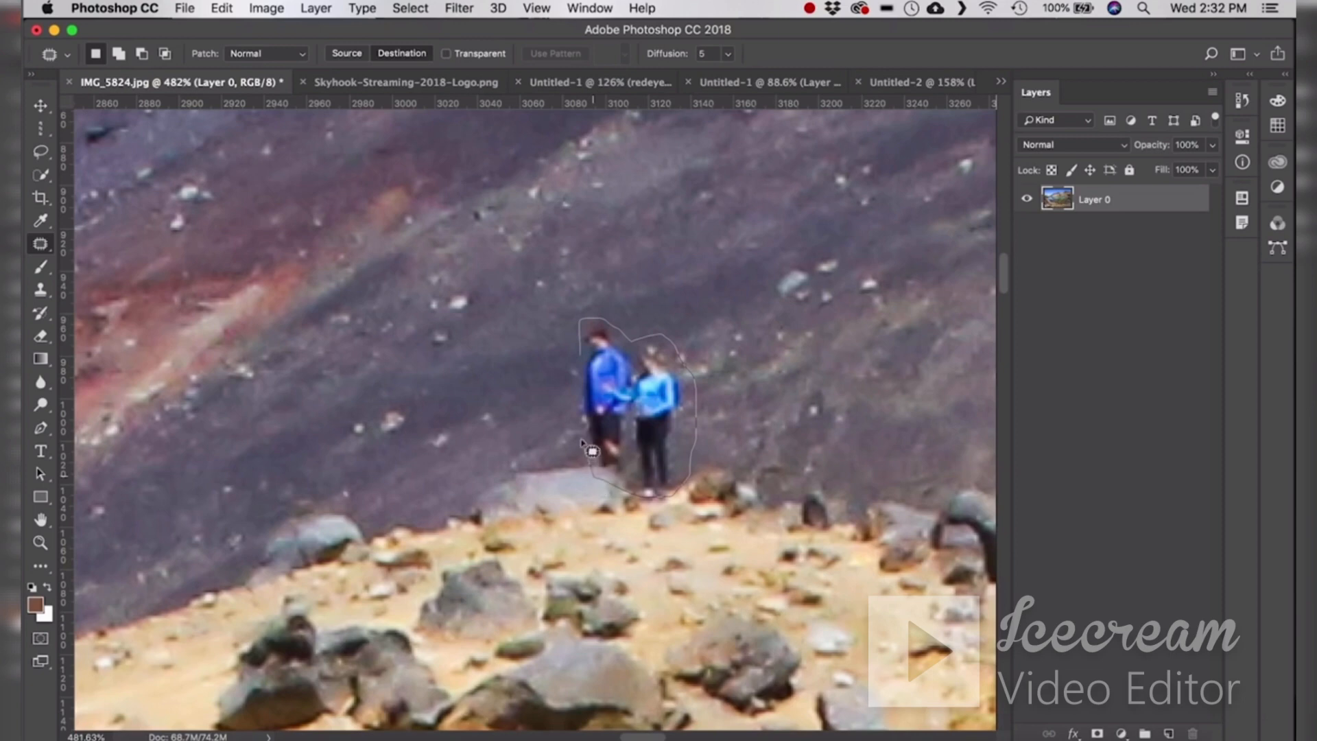
{"action": "left_click_drag", "start_coordinate": [591, 451], "coordinate": [585, 347]}
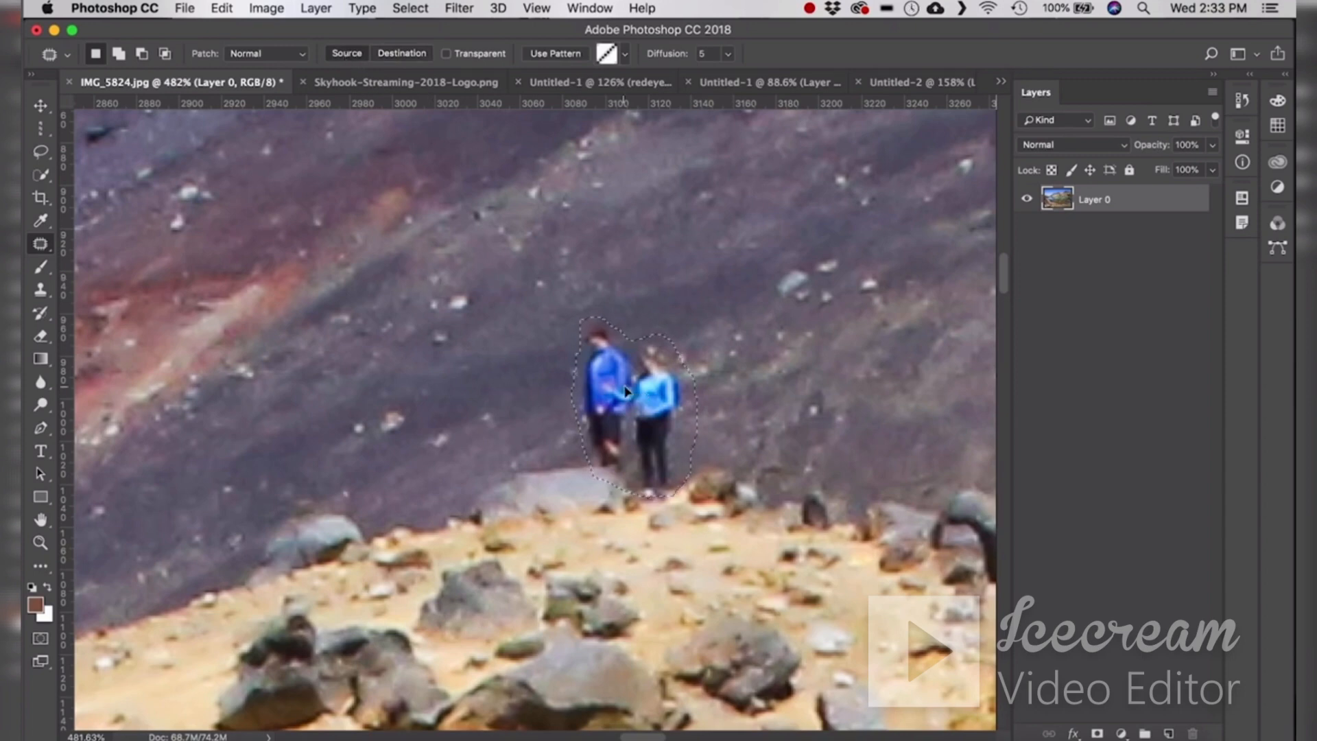
{"action": "left_click_drag", "start_coordinate": [626, 392], "coordinate": [794, 343]}
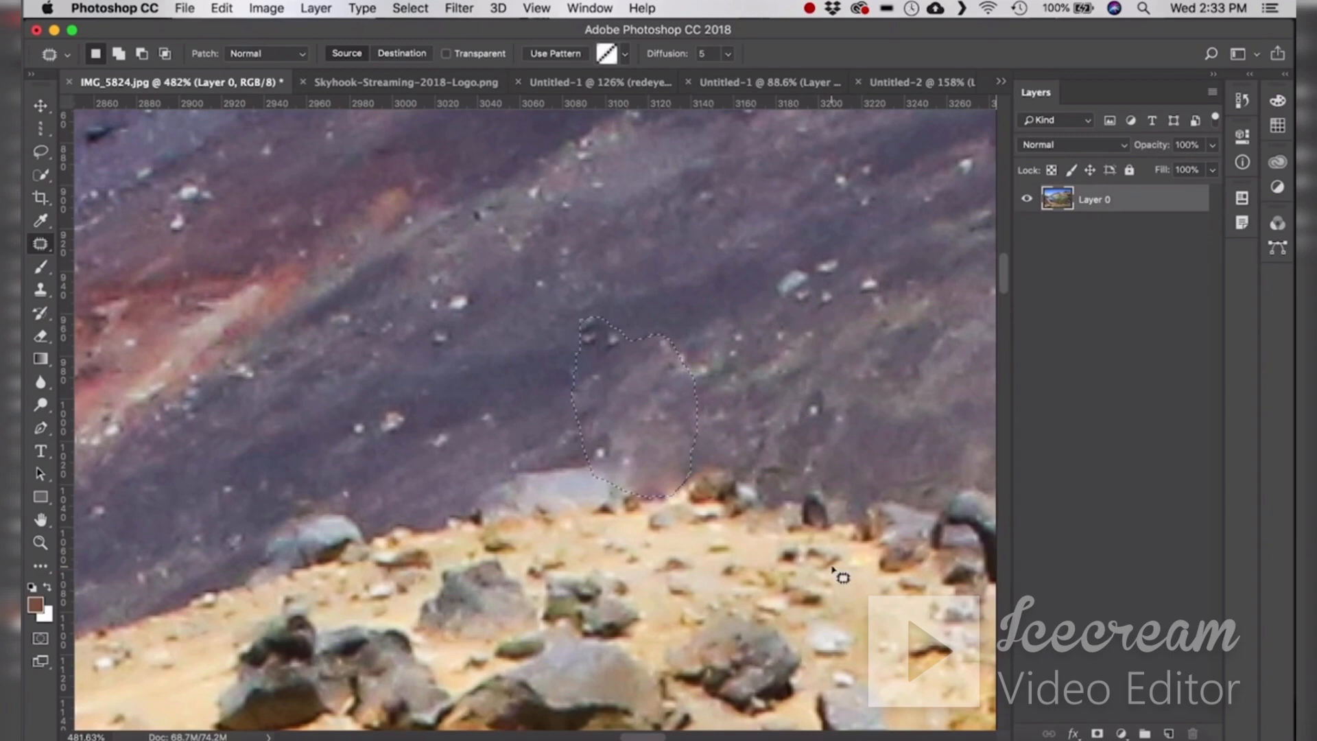
{"action": "key", "text": "super+d"}
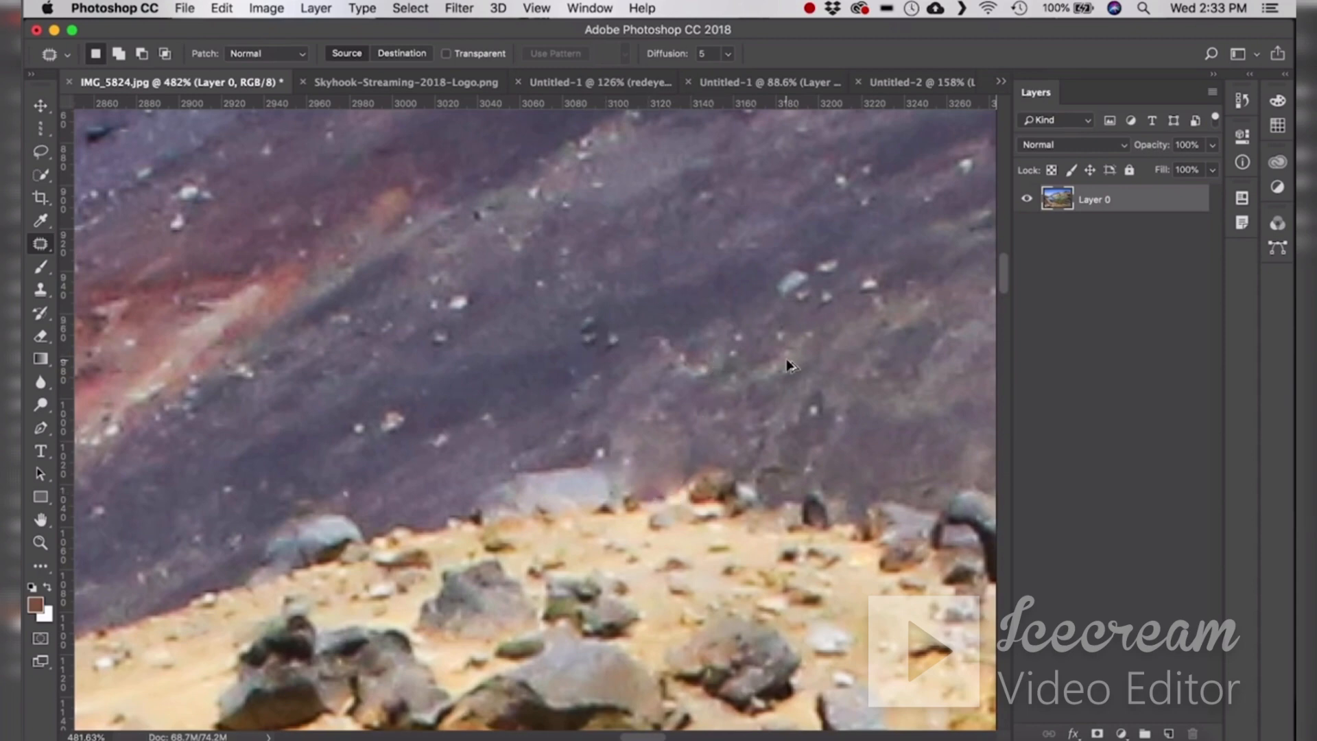
{"action": "key", "text": "super+alt+z"}
{"action": "key", "text": "super+alt+z"}
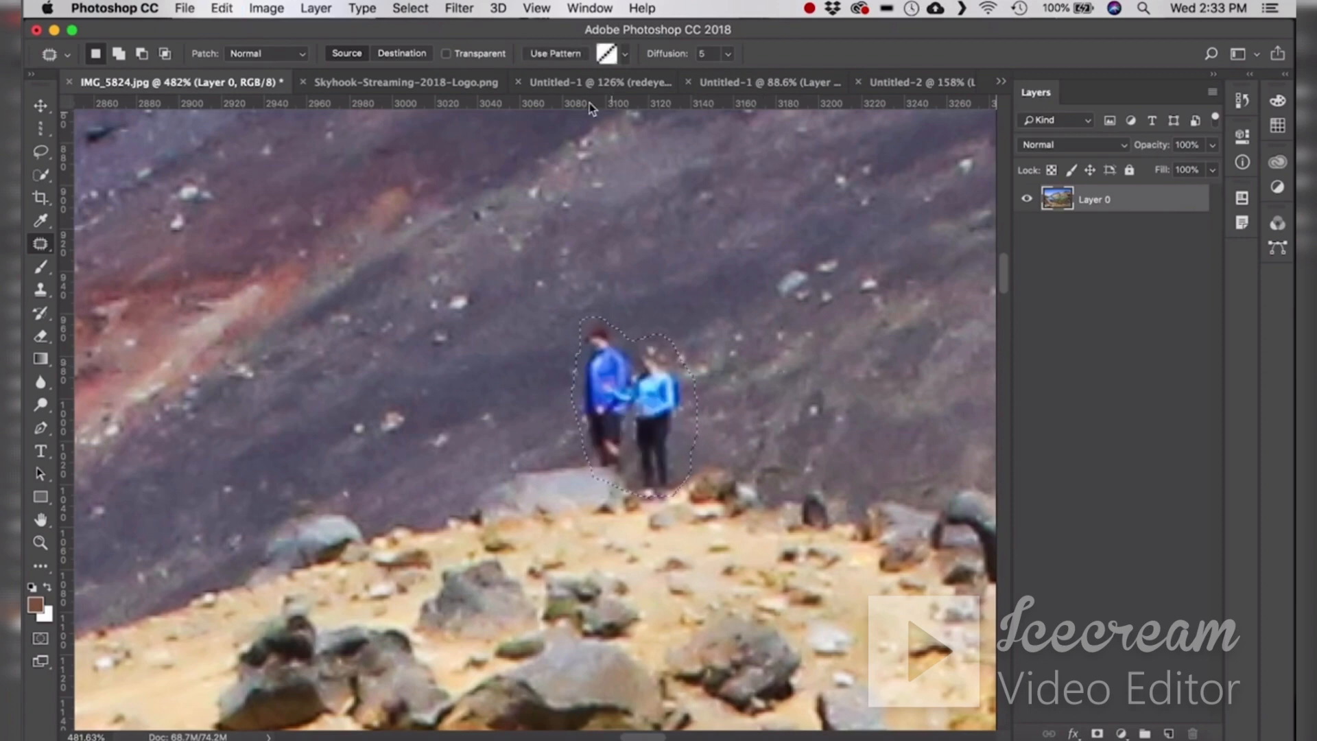
- Duplicate the outlined hikers onto the slope to their right with the Patch Tool in Destination mode, and undo the duplicate
{"action": "left_click", "coordinate": [404, 55]}
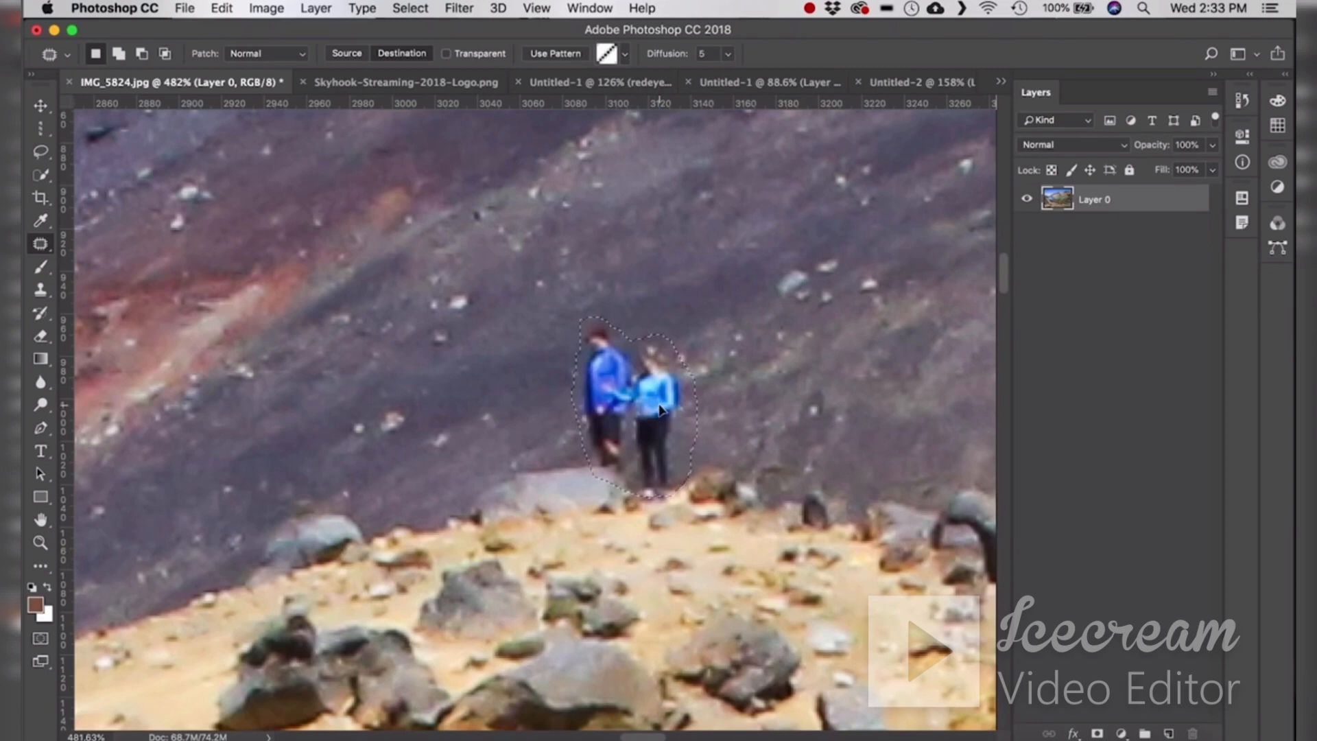
{"action": "left_click_drag", "start_coordinate": [660, 409], "coordinate": [857, 440]}
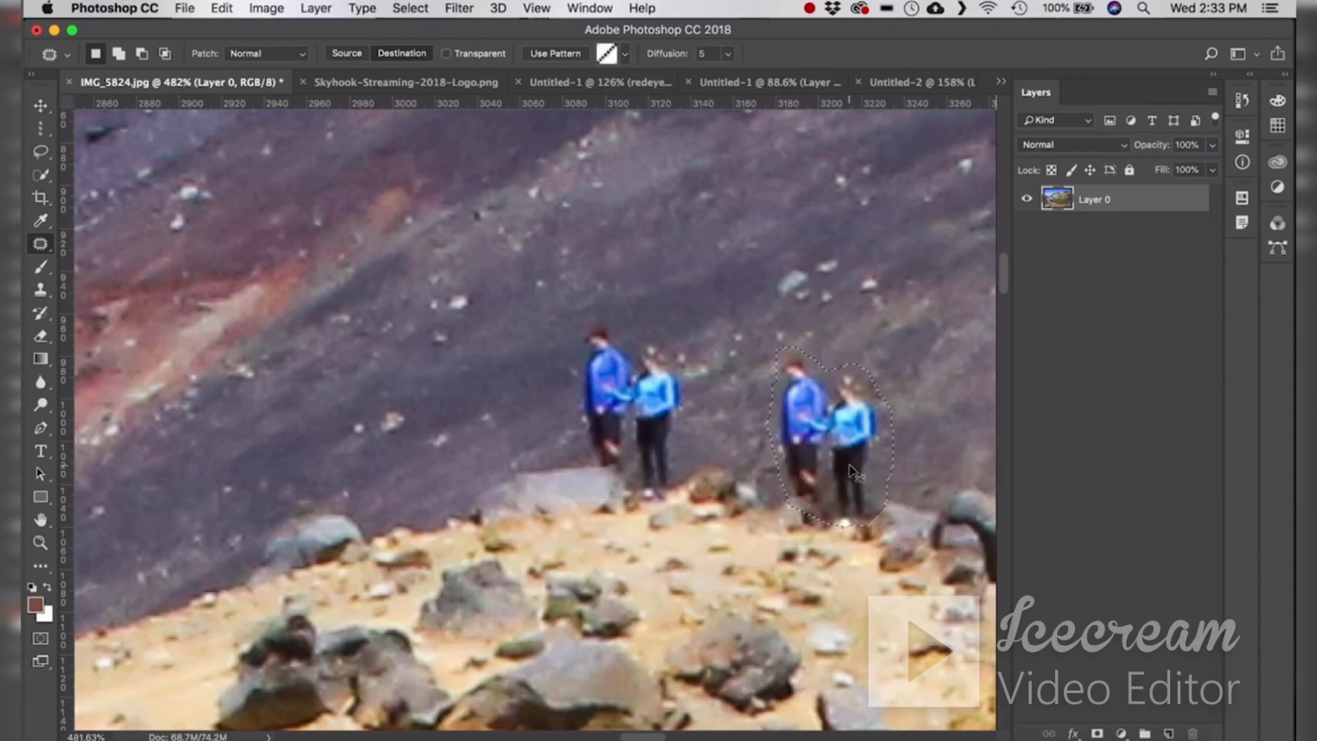
{"action": "key", "text": "super+d"}
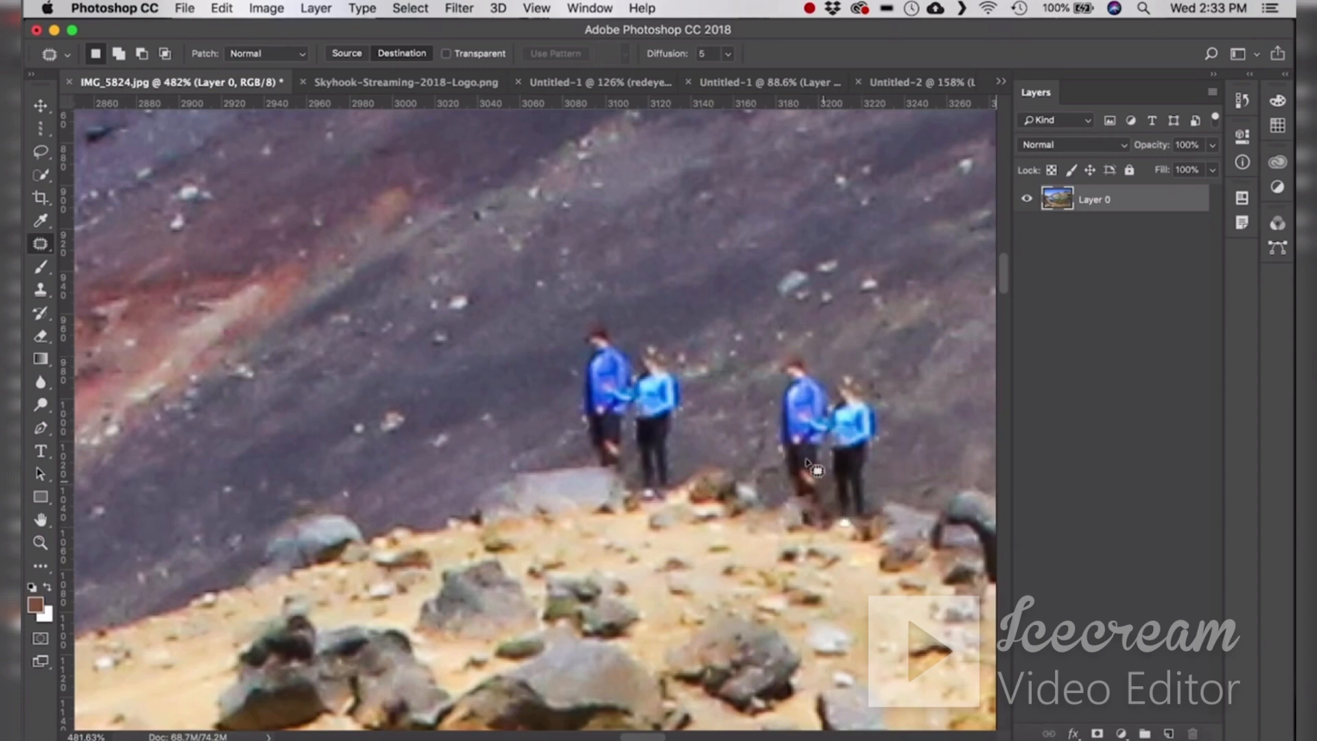
{"action": "key", "text": "super+z"}
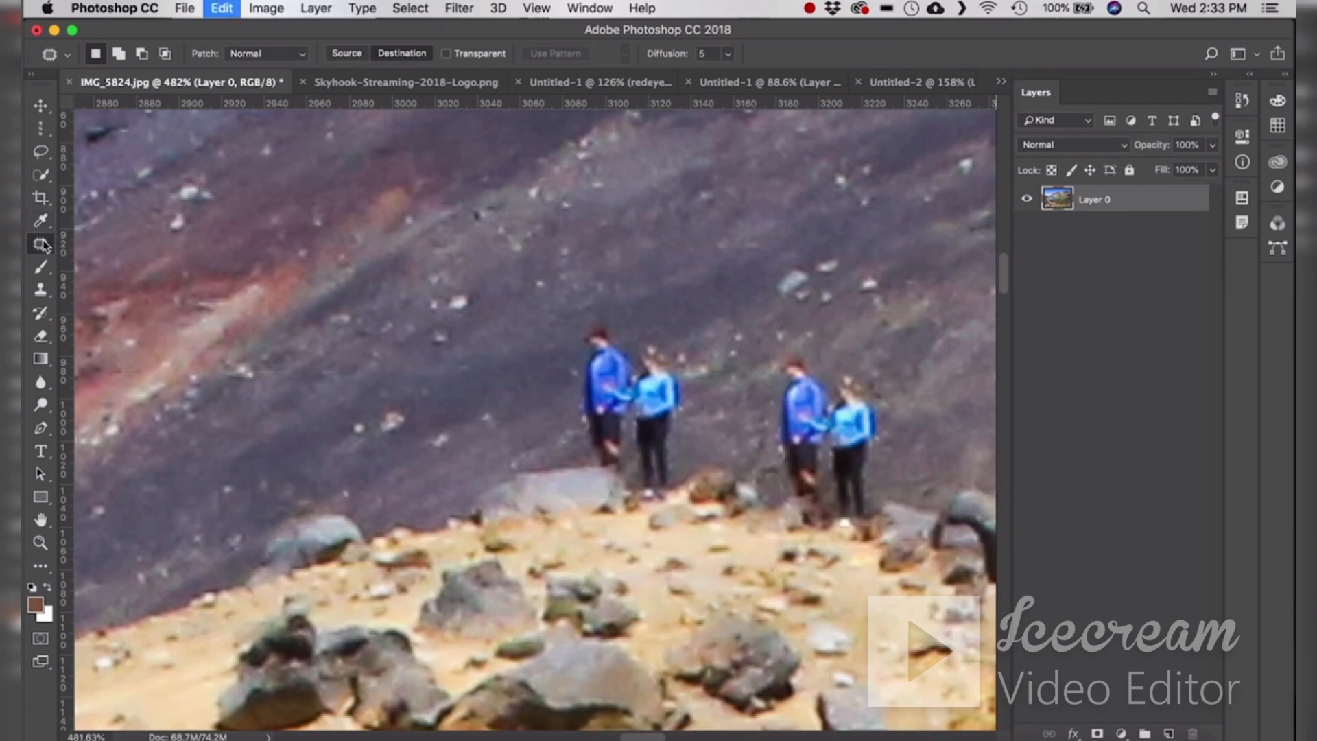
{"action": "key", "text": "super+d"}
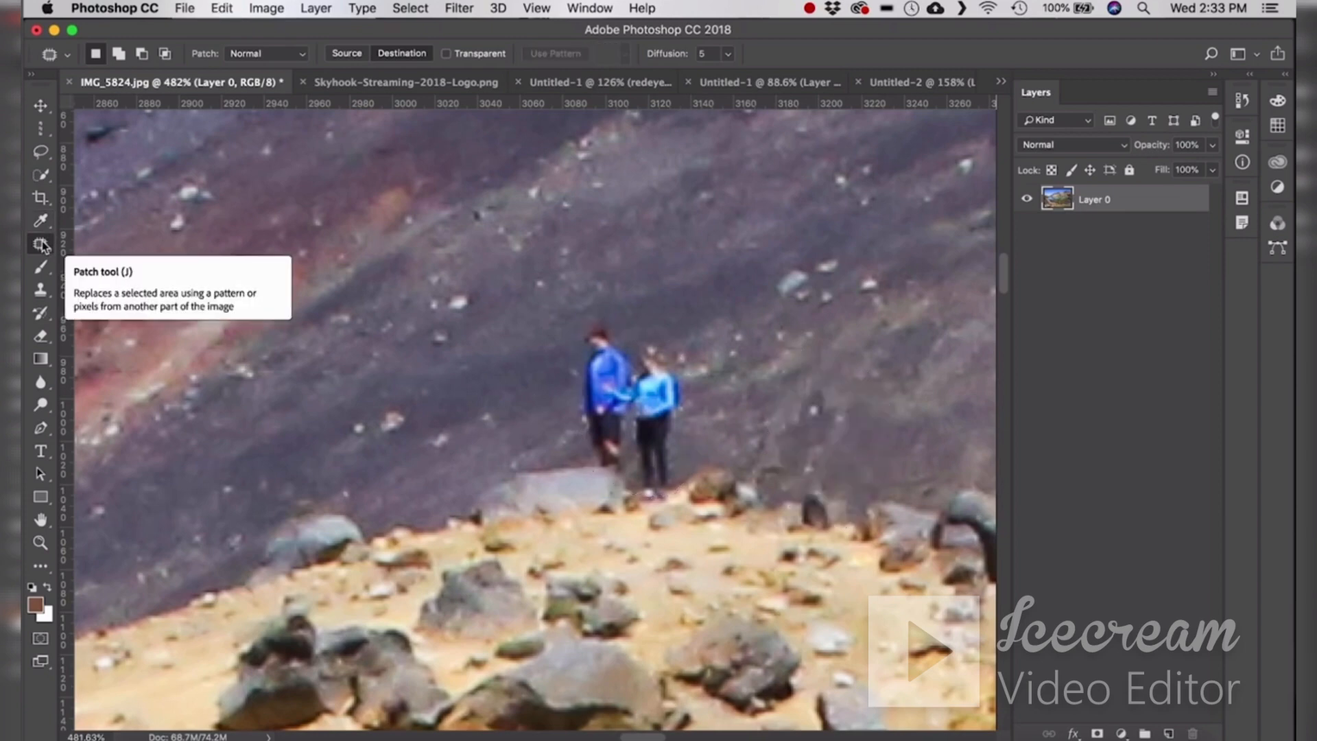
- Relocate the two blue-clad hikers to the right along the hilltop with the Content-Aware Move Tool, and undo the move
{"action": "right_click", "coordinate": [41, 245]}
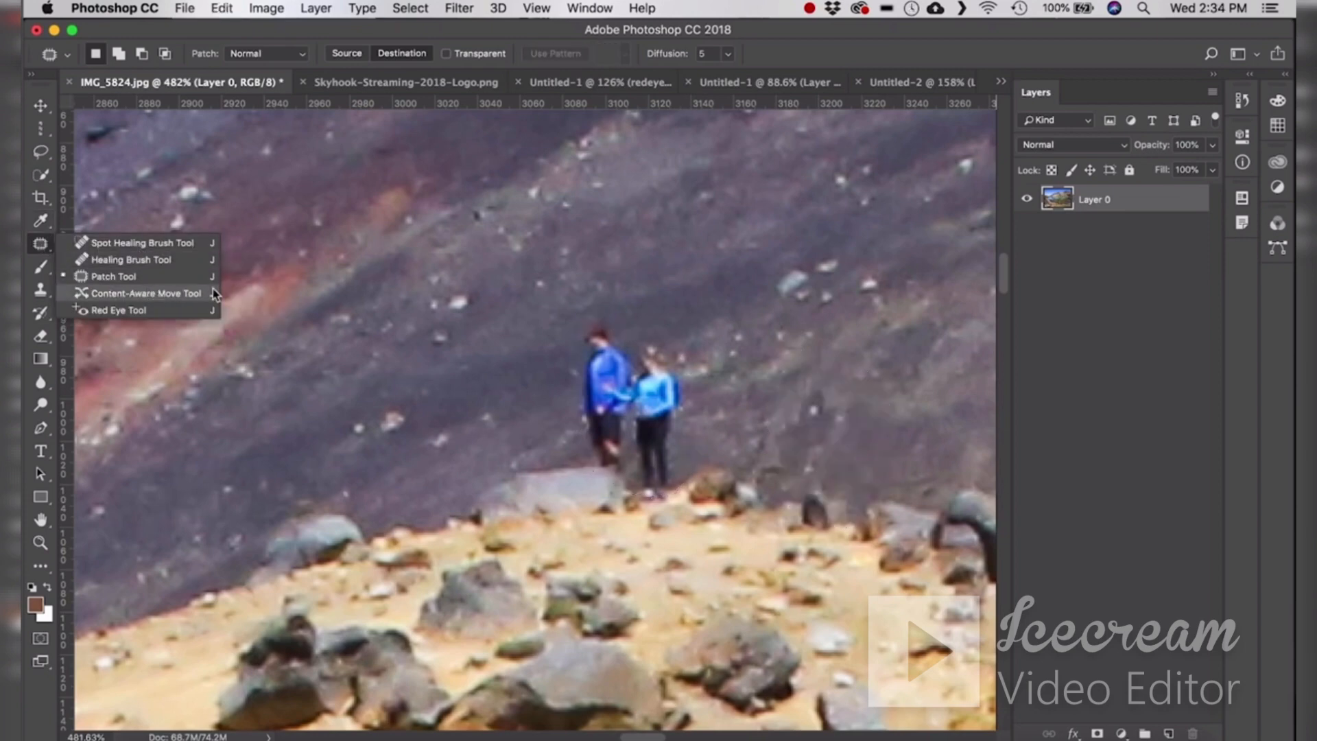
{"action": "left_click", "coordinate": [164, 295]}
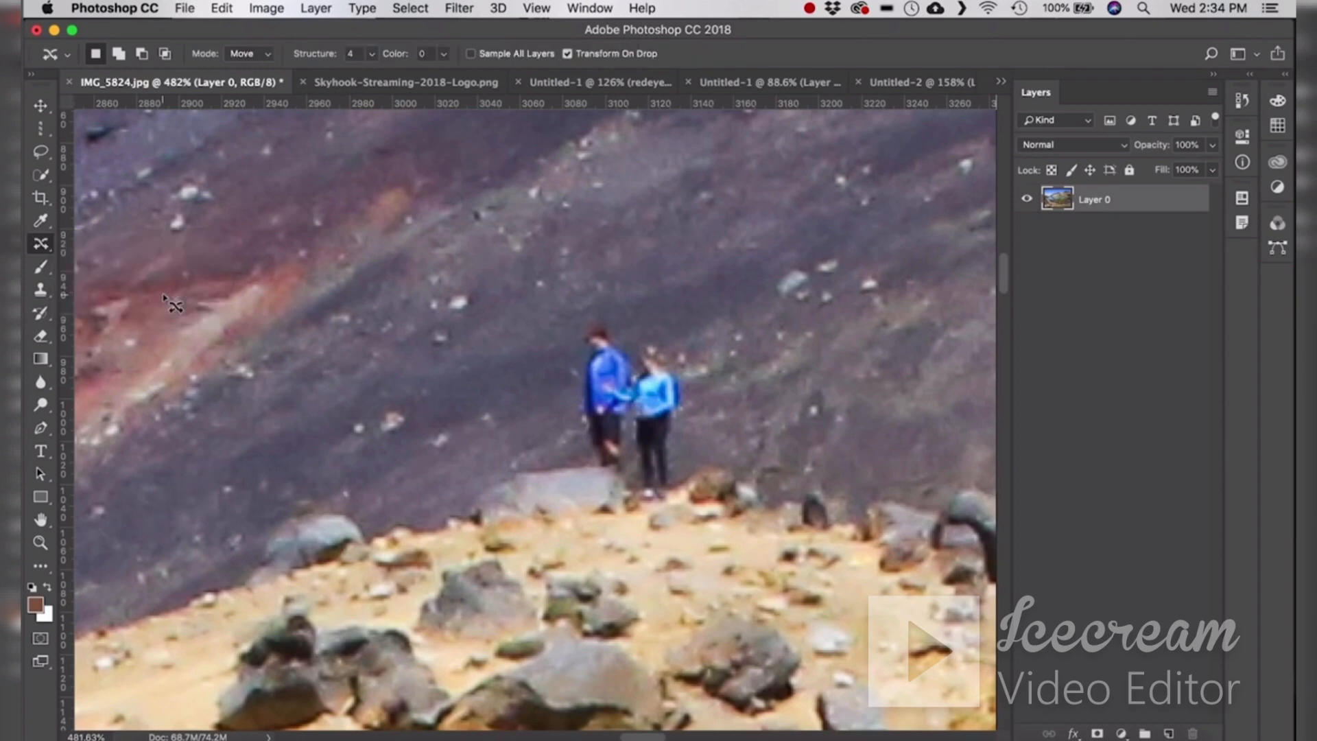
{"action": "right_click", "coordinate": [41, 245]}
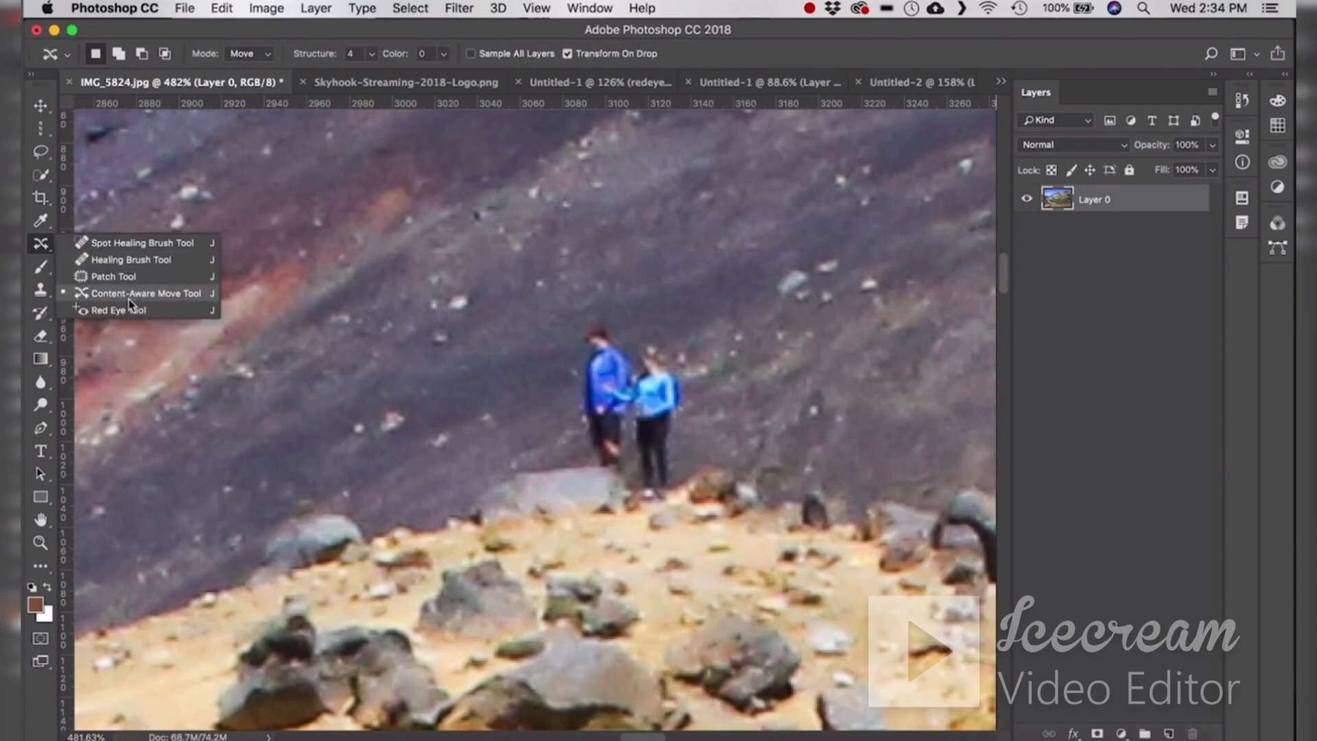
{"action": "left_click", "coordinate": [164, 292]}
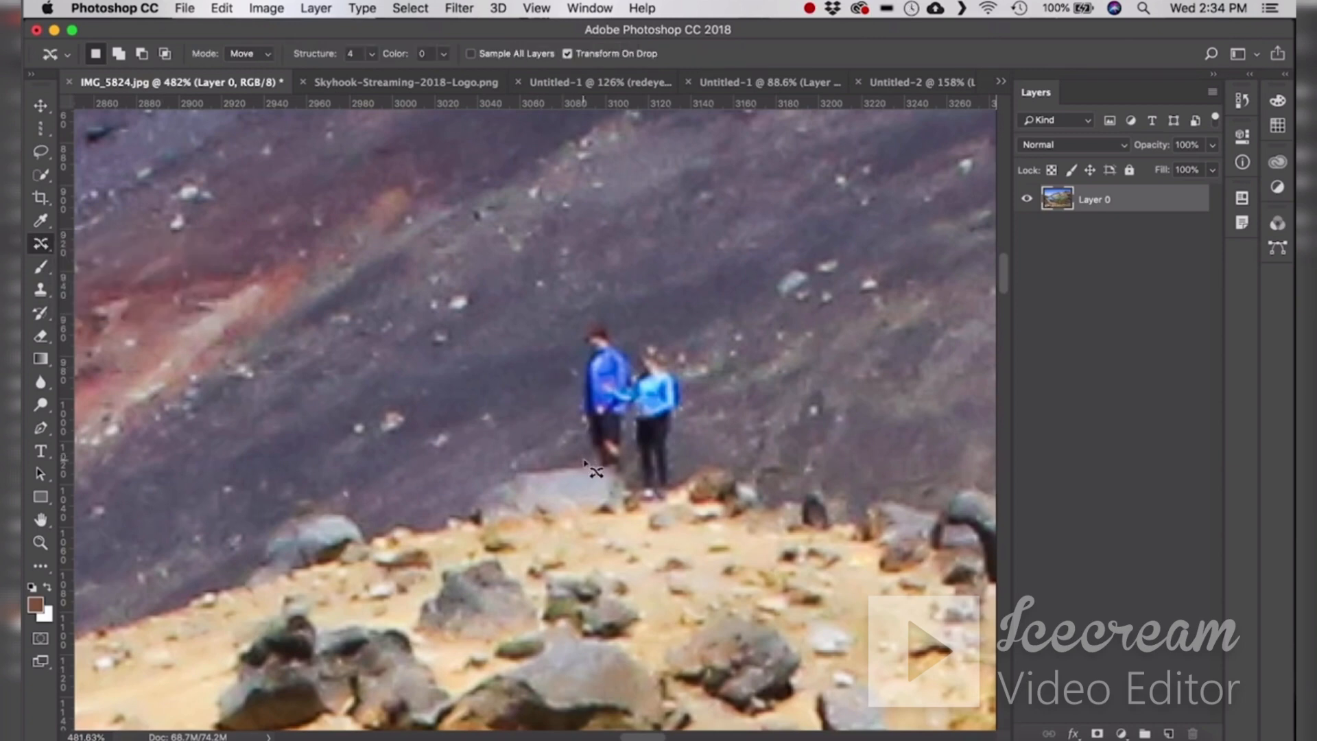
{"action": "mouse_move", "coordinate": [584, 460]}
{"action": "left_mouse_down"}
{"action": "mouse_move", "coordinate": [563, 386]}
{"action": "mouse_move", "coordinate": [588, 310]}
{"action": "mouse_move", "coordinate": [685, 351]}
{"action": "mouse_move", "coordinate": [689, 480]}
{"action": "mouse_move", "coordinate": [682, 499]}
{"action": "mouse_move", "coordinate": [652, 508]}
{"action": "mouse_move", "coordinate": [584, 461]}
{"action": "left_mouse_up"}
{"action": "left_click_drag", "start_coordinate": [629, 384], "coordinate": [825, 388]}
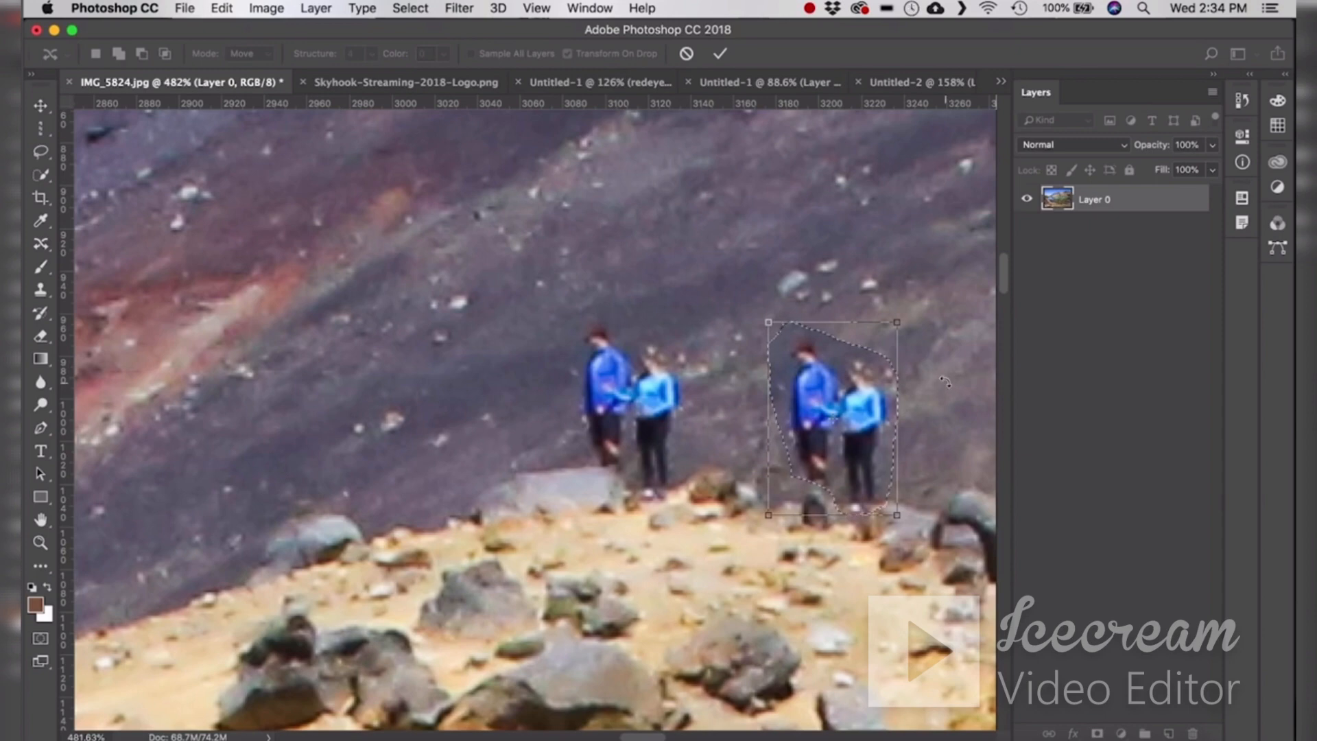
{"action": "left_click", "coordinate": [717, 58]}
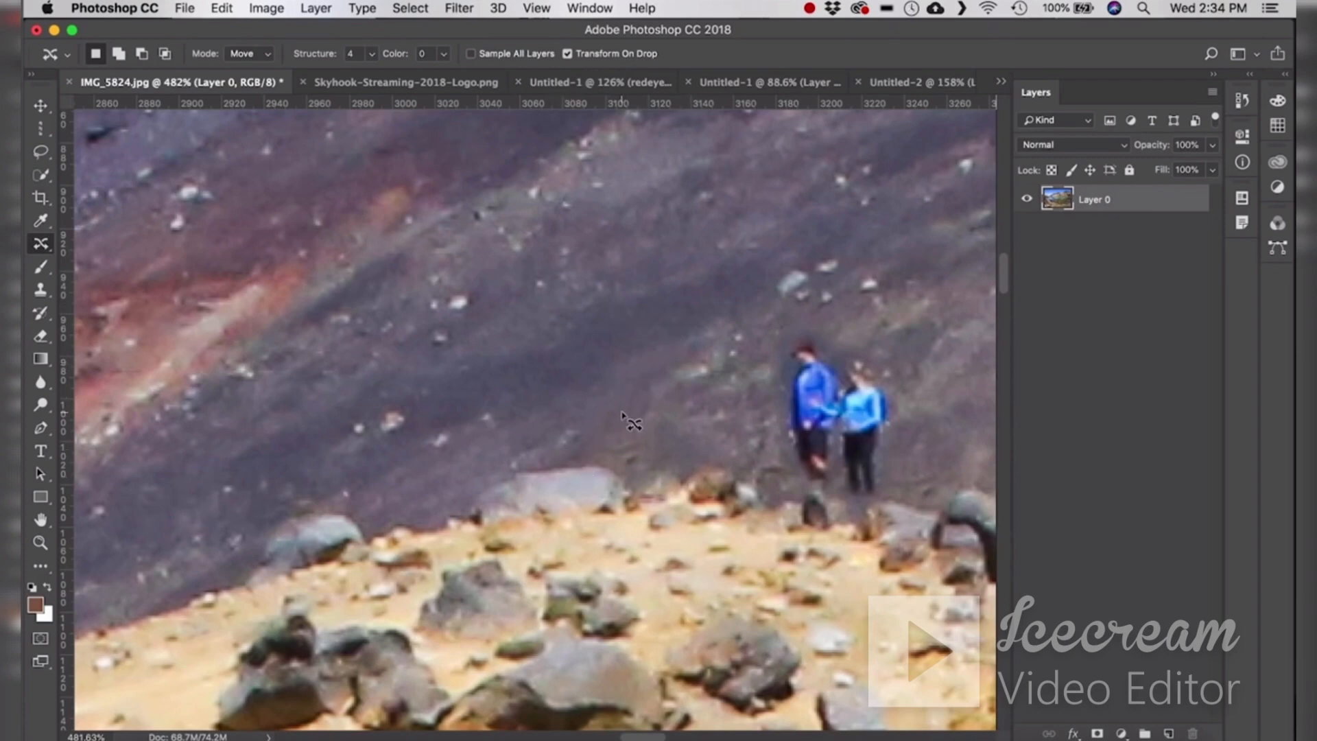
{"action": "key", "text": "super+alt+z"}
{"action": "key", "text": "super+alt+z"}
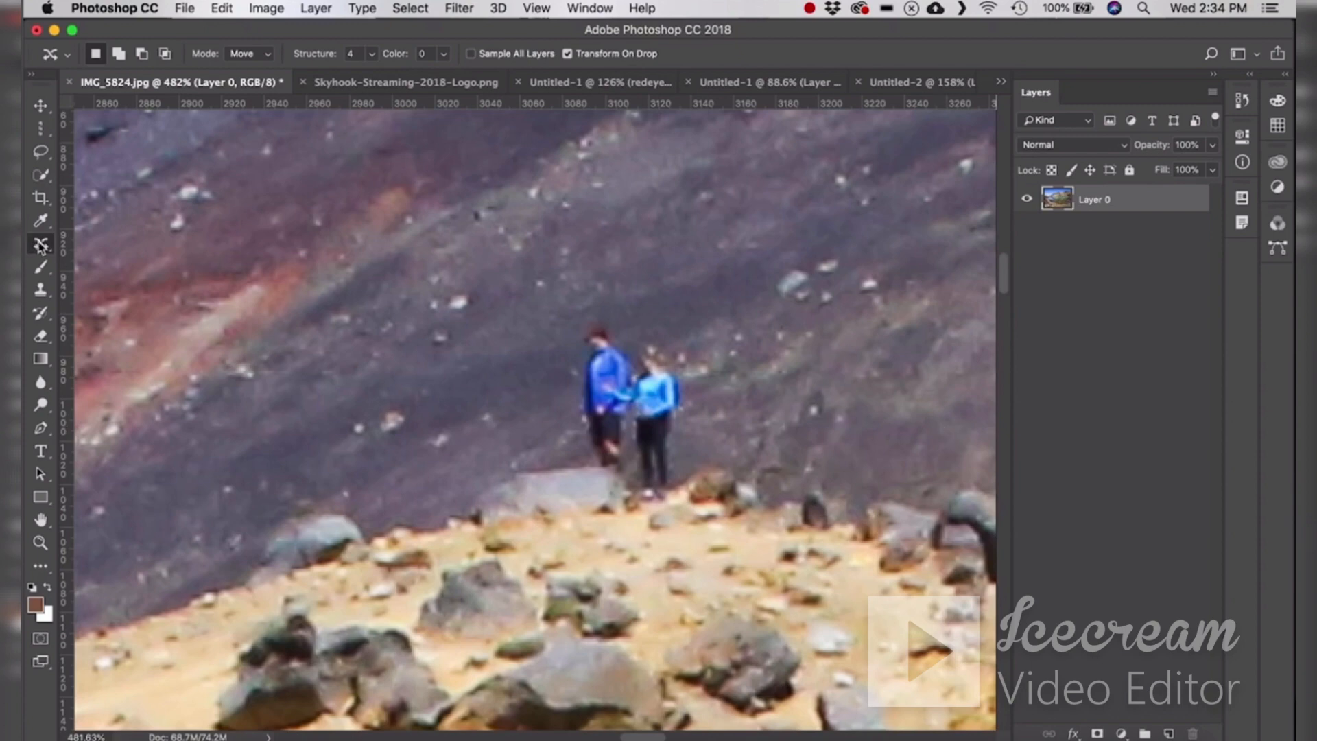
- Correct both red pupils of the man with the camera on the redeye layer of Untitled-1 with the Red Eye Tool
{"action": "mouse_move", "coordinate": [41, 246]}
{"action": "left_mouse_down"}
{"action": "mouse_move", "coordinate": [182, 294]}
{"action": "mouse_move", "coordinate": [186, 311]}
{"action": "left_mouse_up"}
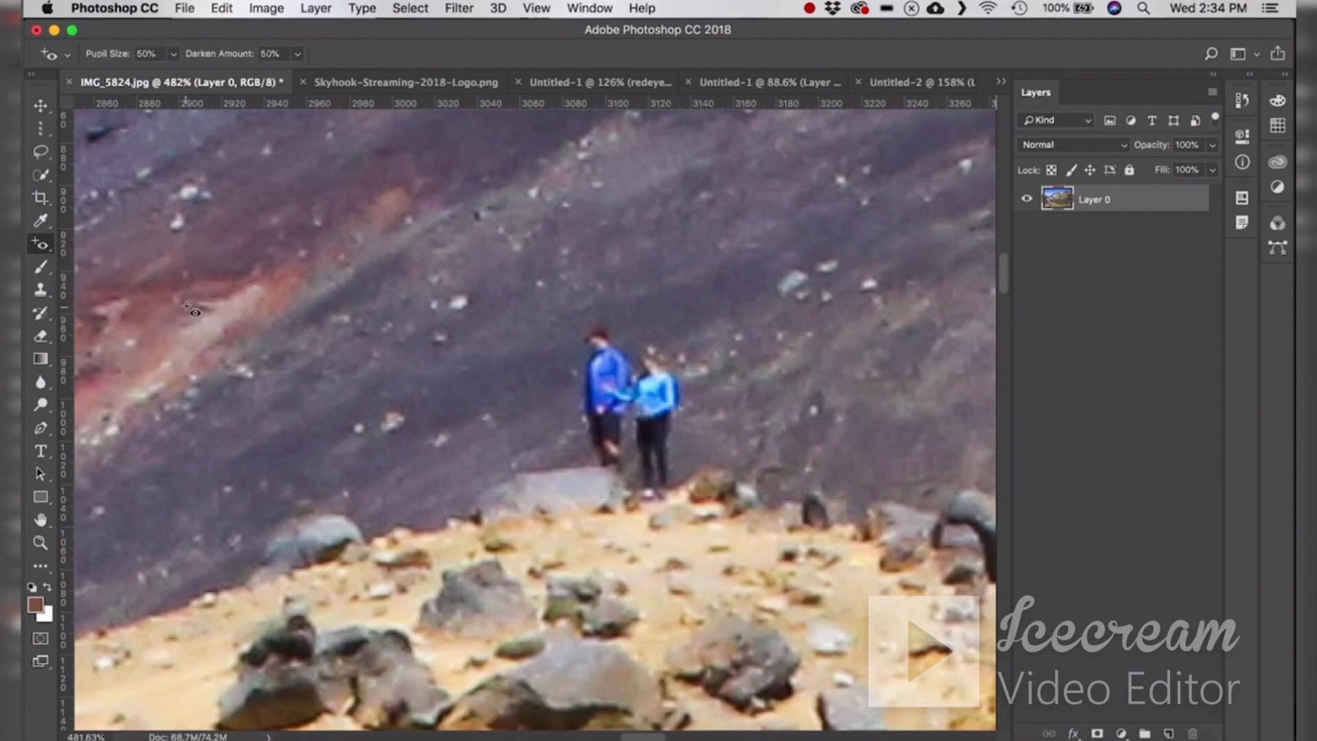
{"action": "left_click", "coordinate": [812, 84]}
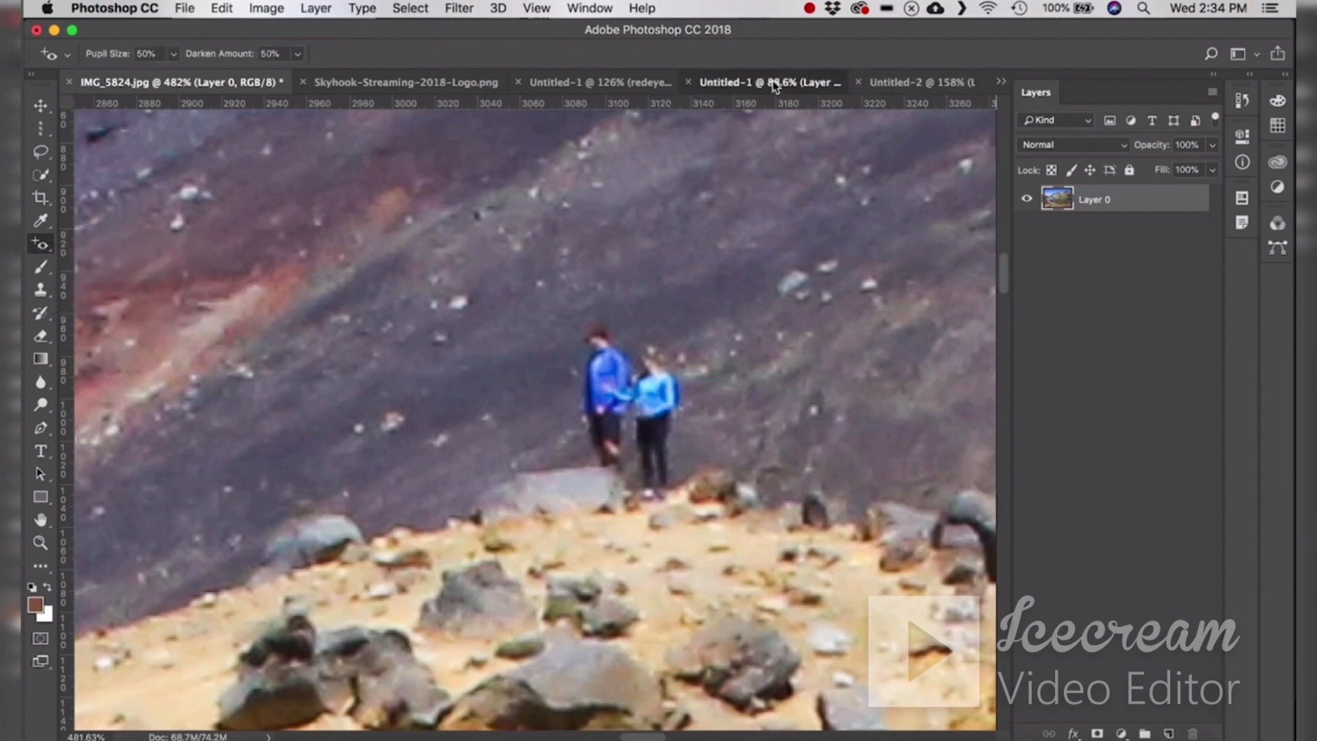
{"action": "left_click", "coordinate": [911, 81]}
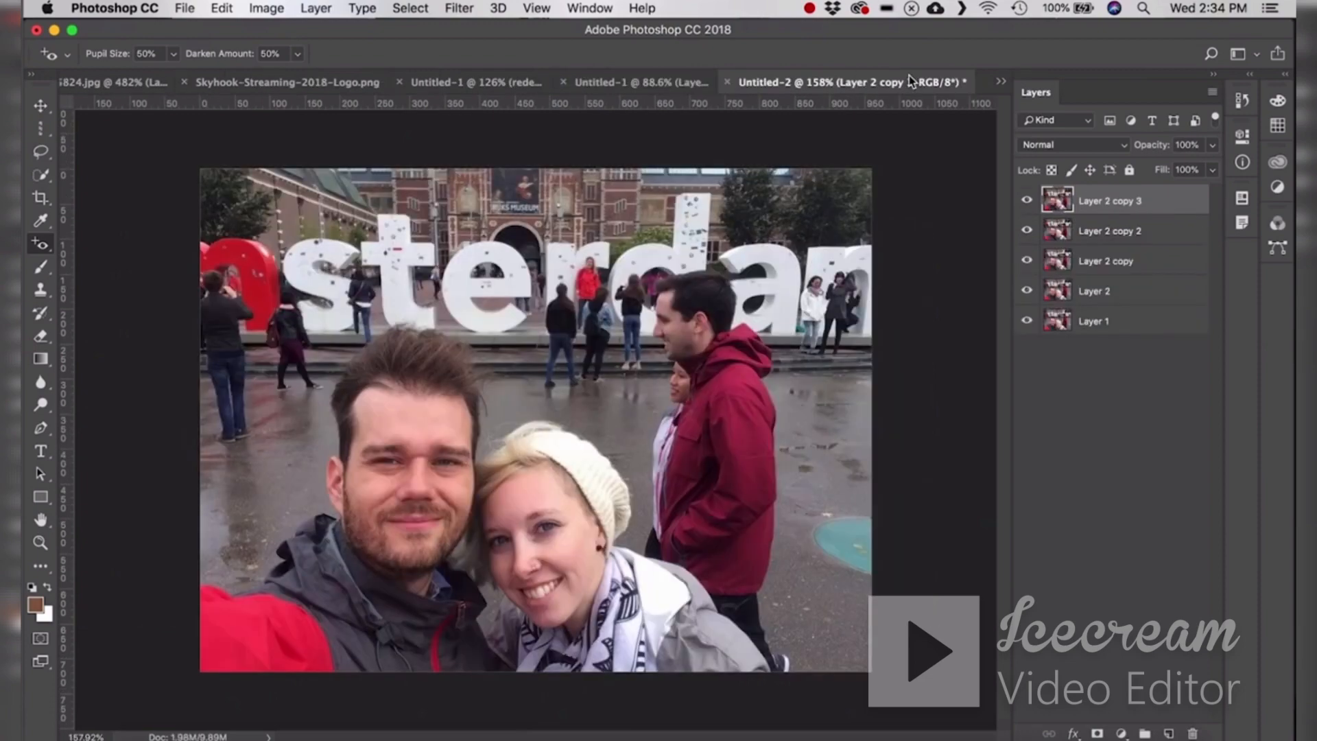
{"action": "left_click", "coordinate": [511, 82]}
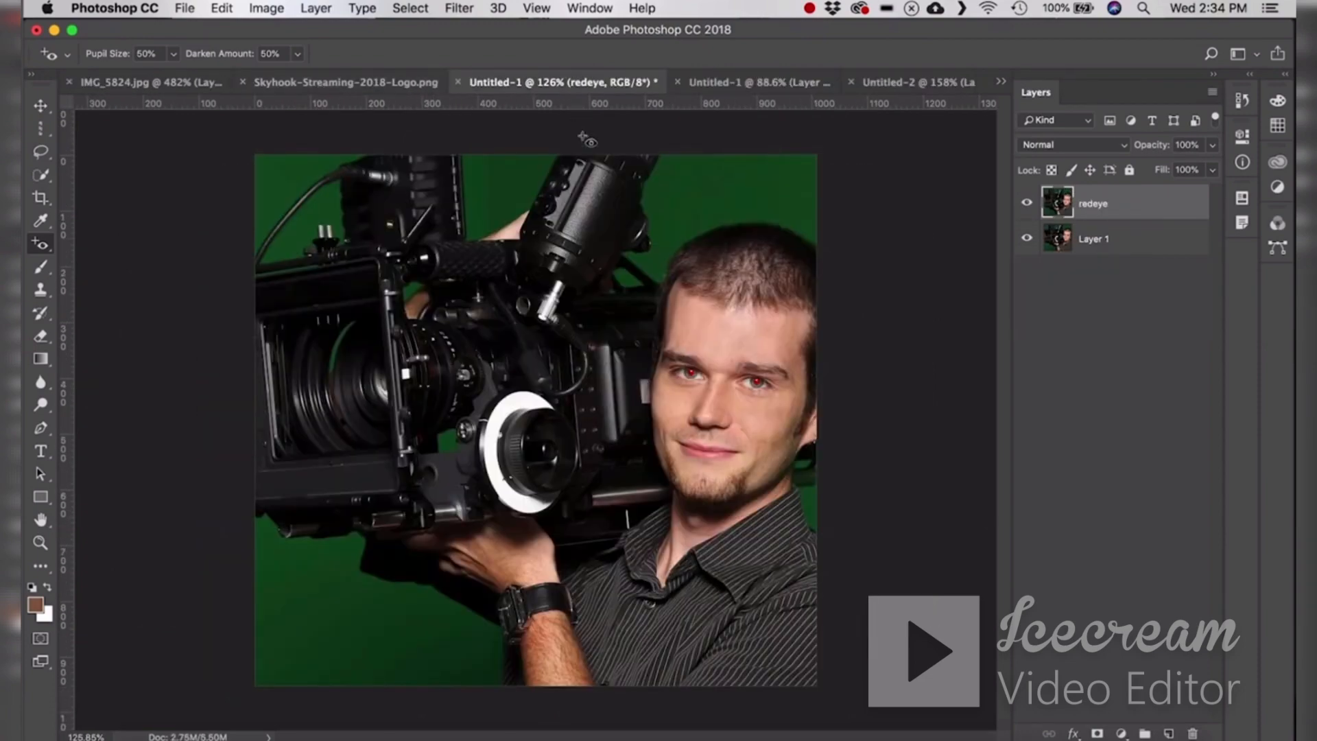
{"action": "scroll", "coordinate": [689, 382], "scroll_direction": "up", "scroll_amount": 3}
{"action": "scroll", "coordinate": [817, 364], "scroll_direction": "up", "scroll_amount": 6}
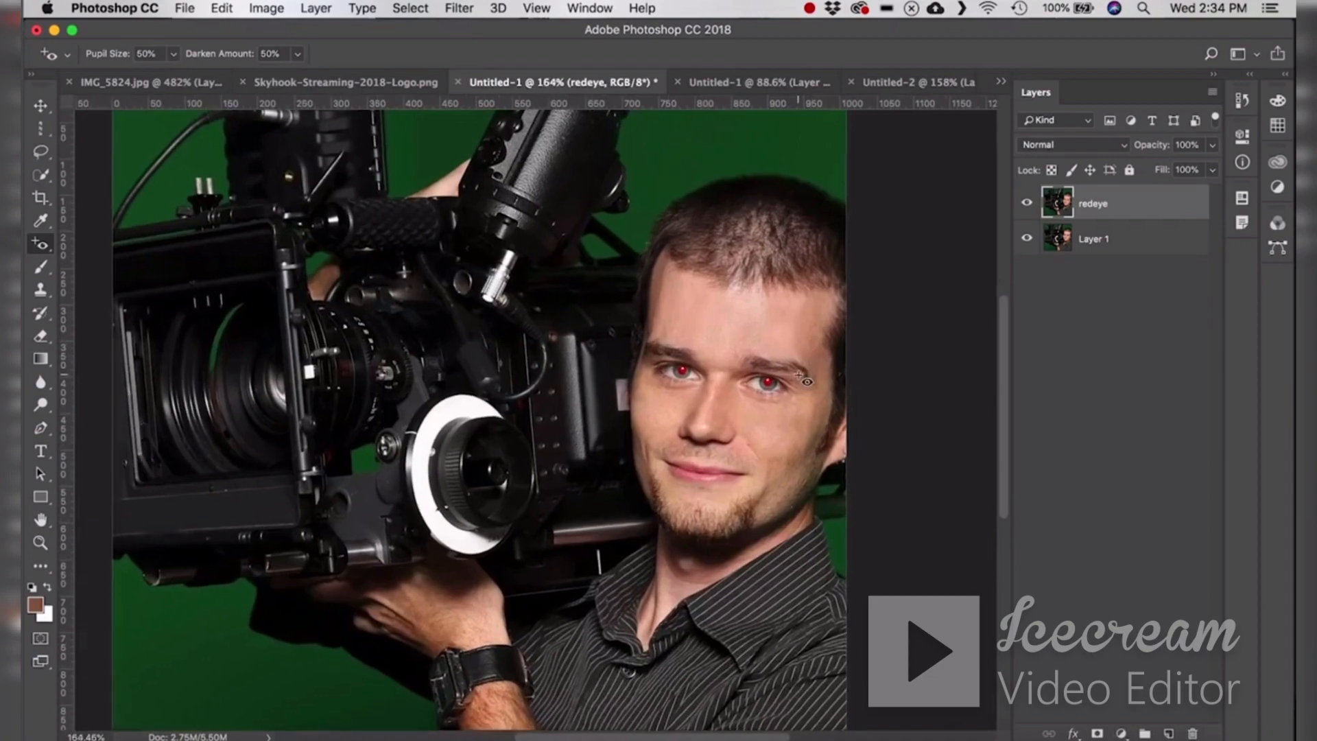
{"action": "scroll", "coordinate": [809, 379], "scroll_direction": "down", "scroll_amount": 3}
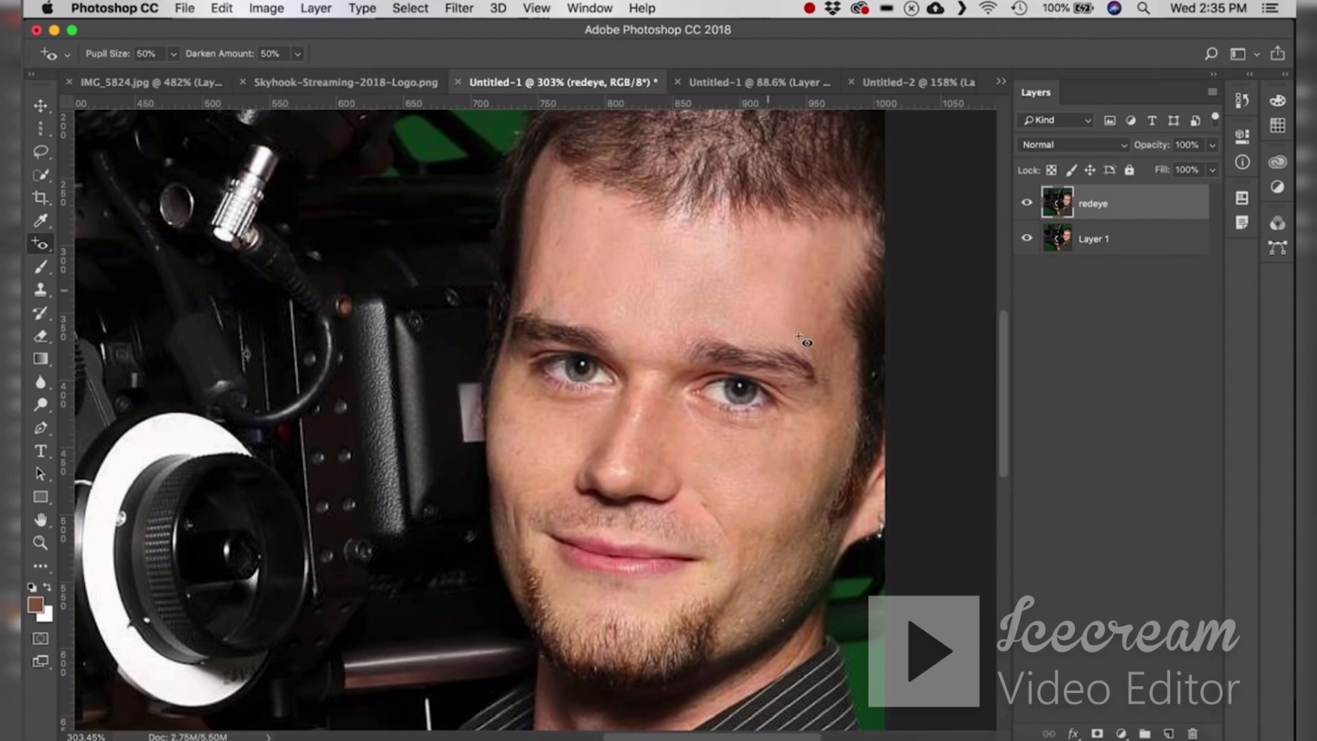
- Set up the Brush Tool with the Soft Round tip at 125 px and a flow of 100%
{"action": "left_click", "coordinate": [43, 243]}
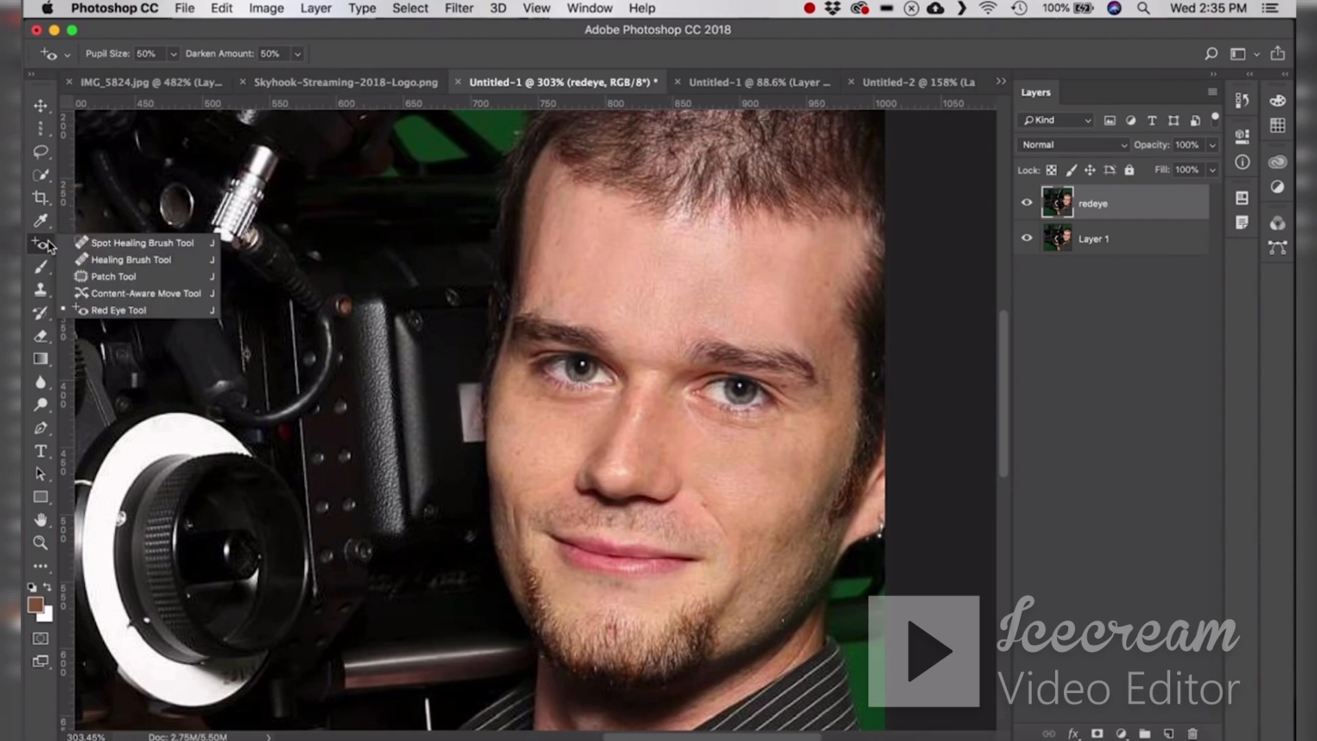
{"action": "left_click", "coordinate": [137, 243]}
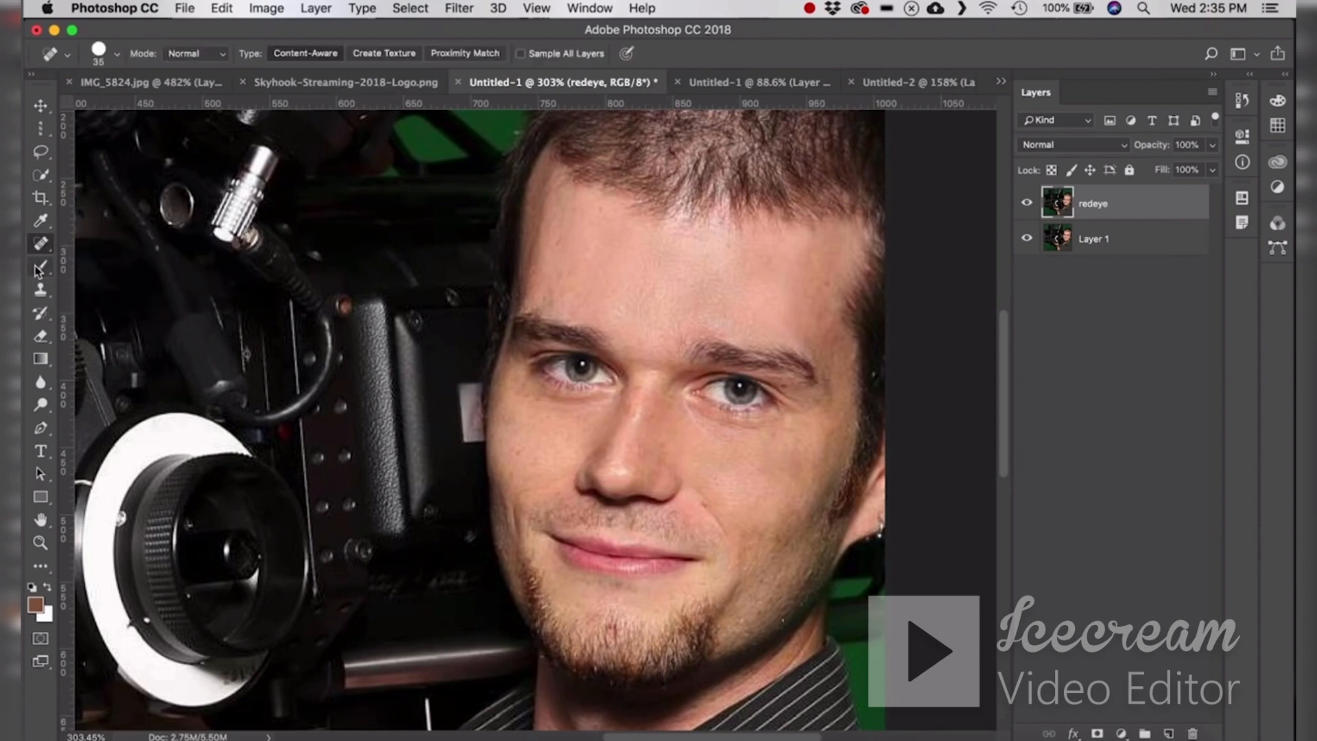
{"action": "key", "text": "super+0"}
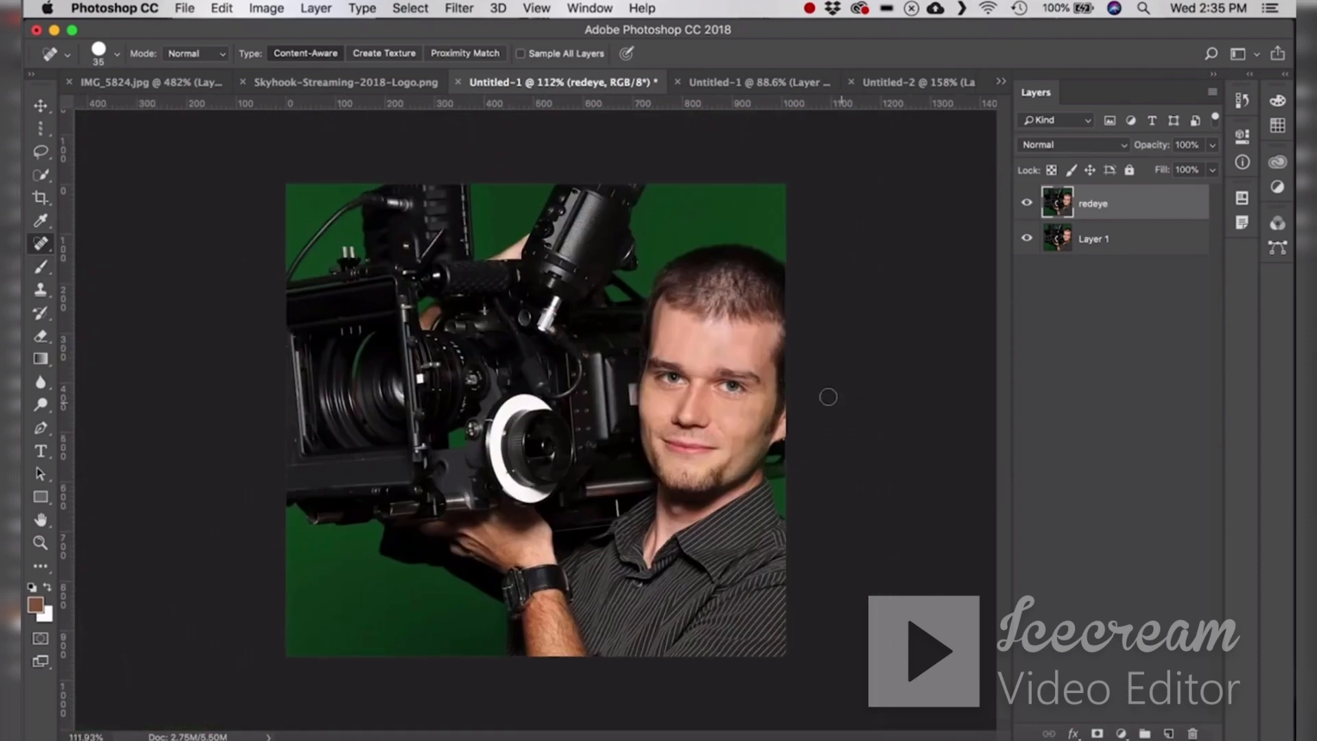
{"action": "left_click_drag", "start_coordinate": [51, 274], "coordinate": [164, 267]}
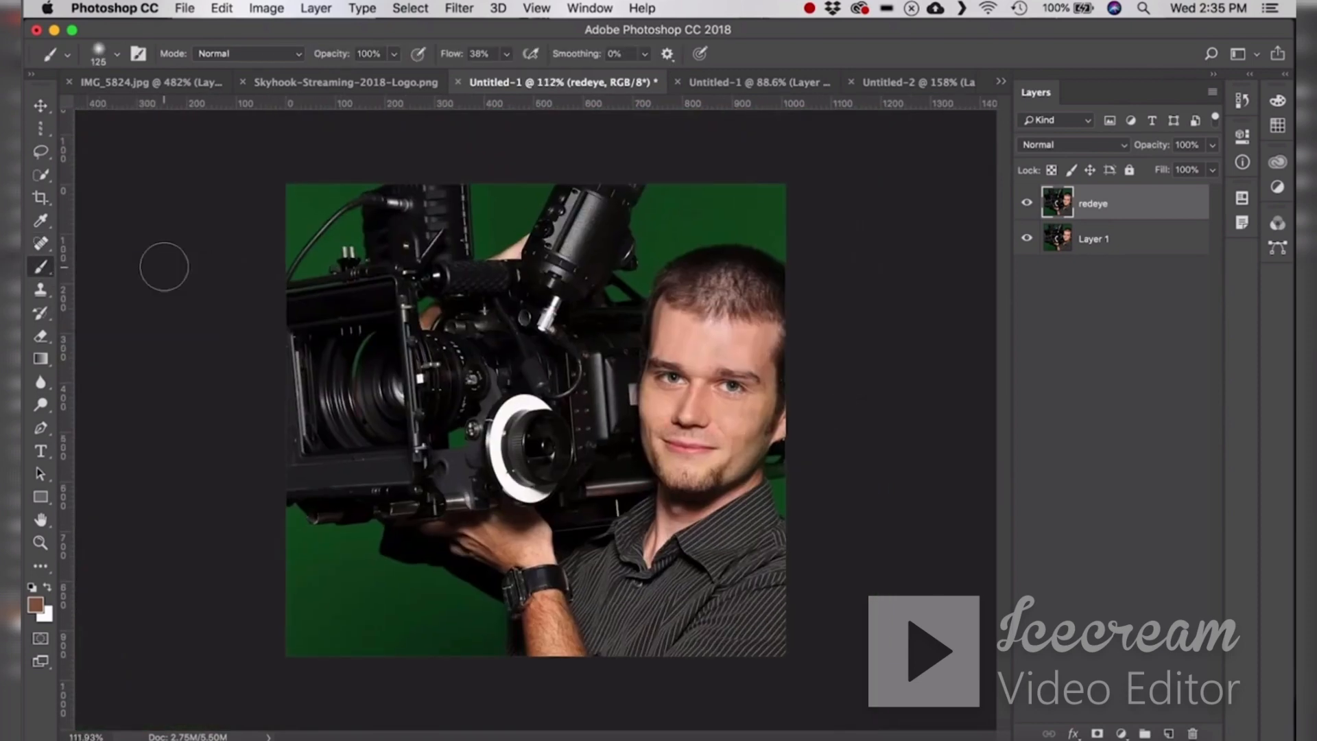
{"action": "left_click", "coordinate": [97, 55]}
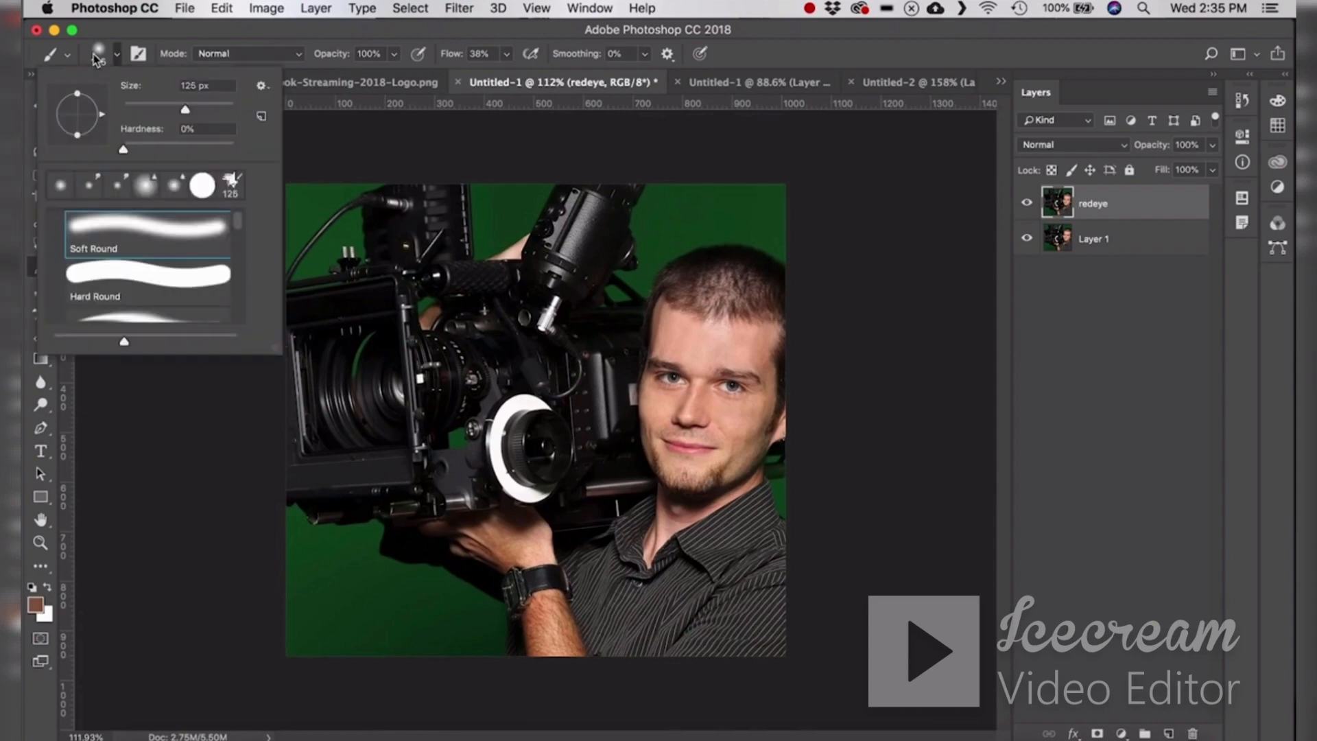
{"action": "scroll", "coordinate": [156, 247], "scroll_direction": "up", "scroll_amount": 1}
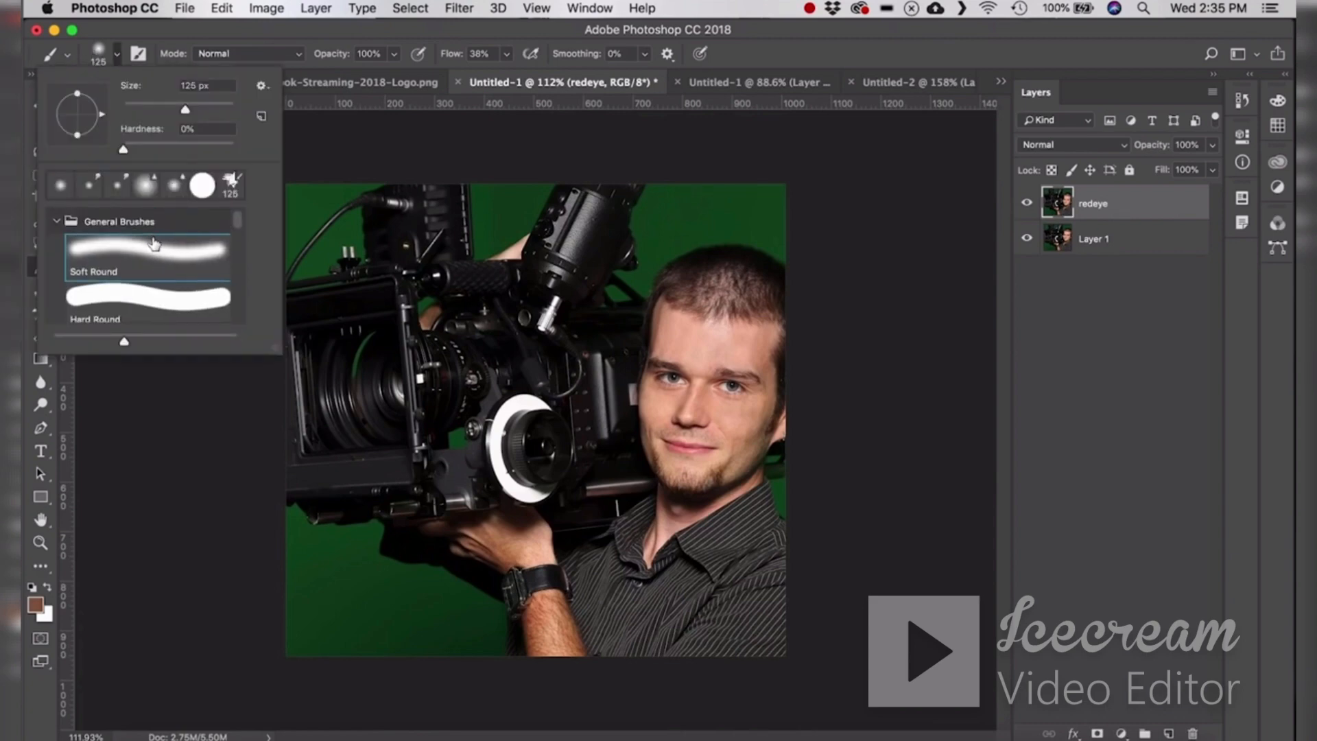
{"action": "left_click", "coordinate": [155, 244]}
{"action": "left_click_drag", "start_coordinate": [444, 59], "coordinate": [632, 60]}
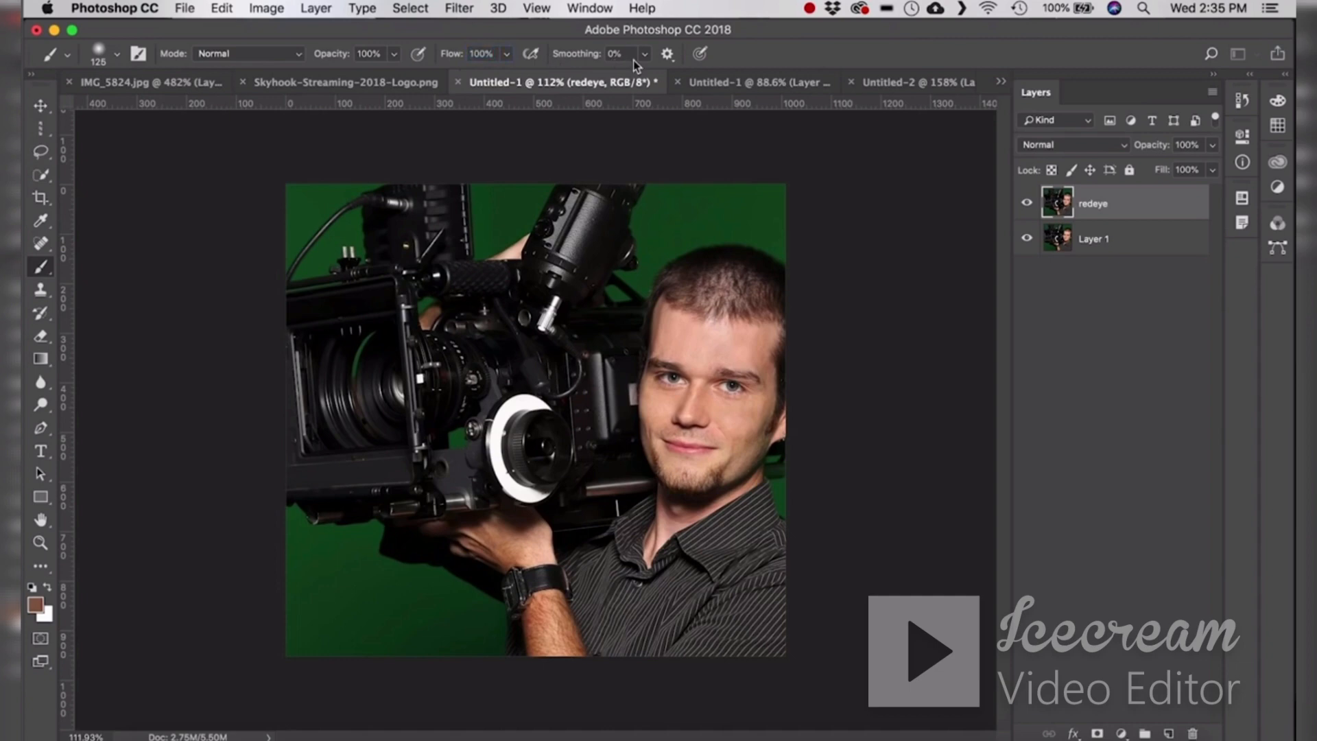
- Reset and swap the default colors, and set the foreground color to red, ff0000
{"action": "left_click", "coordinate": [32, 587]}
{"action": "left_click", "coordinate": [50, 588]}
{"action": "left_click", "coordinate": [42, 604]}
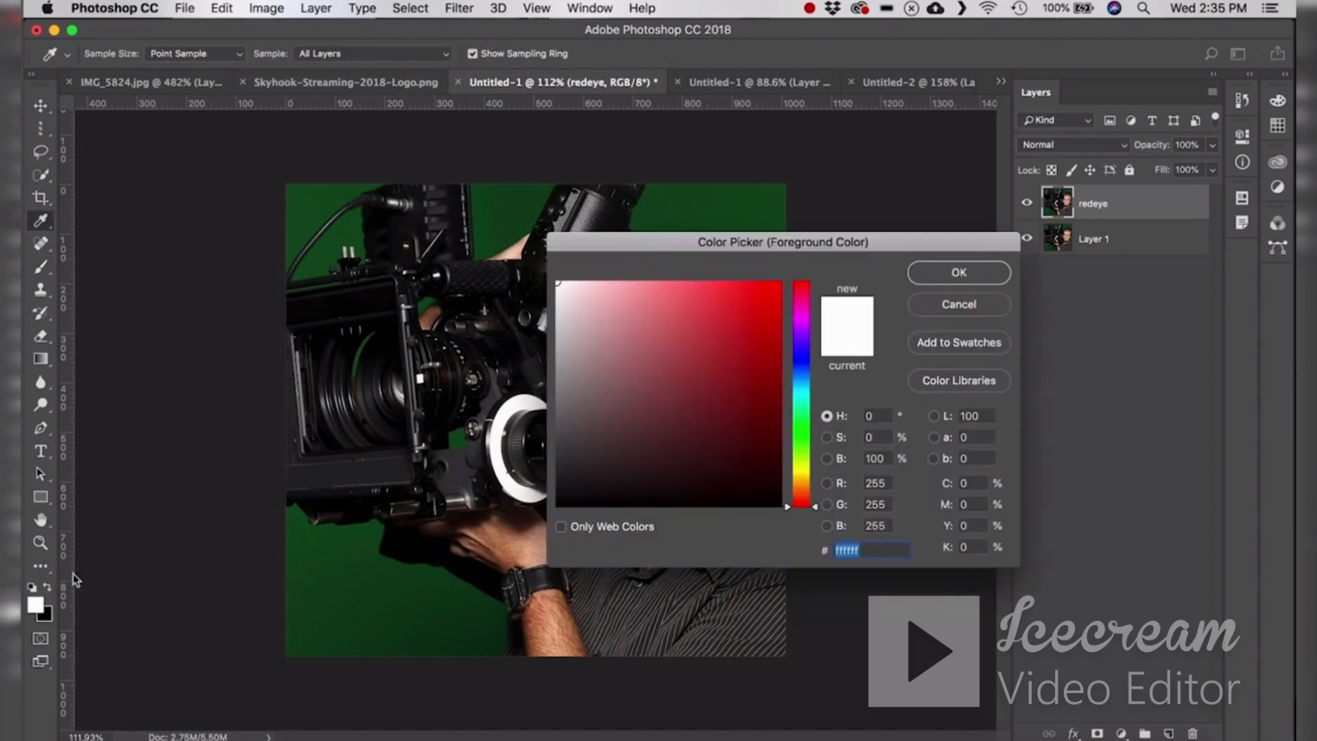
{"action": "type", "text": "ff0000"}
{"action": "left_click", "coordinate": [1001, 272]}
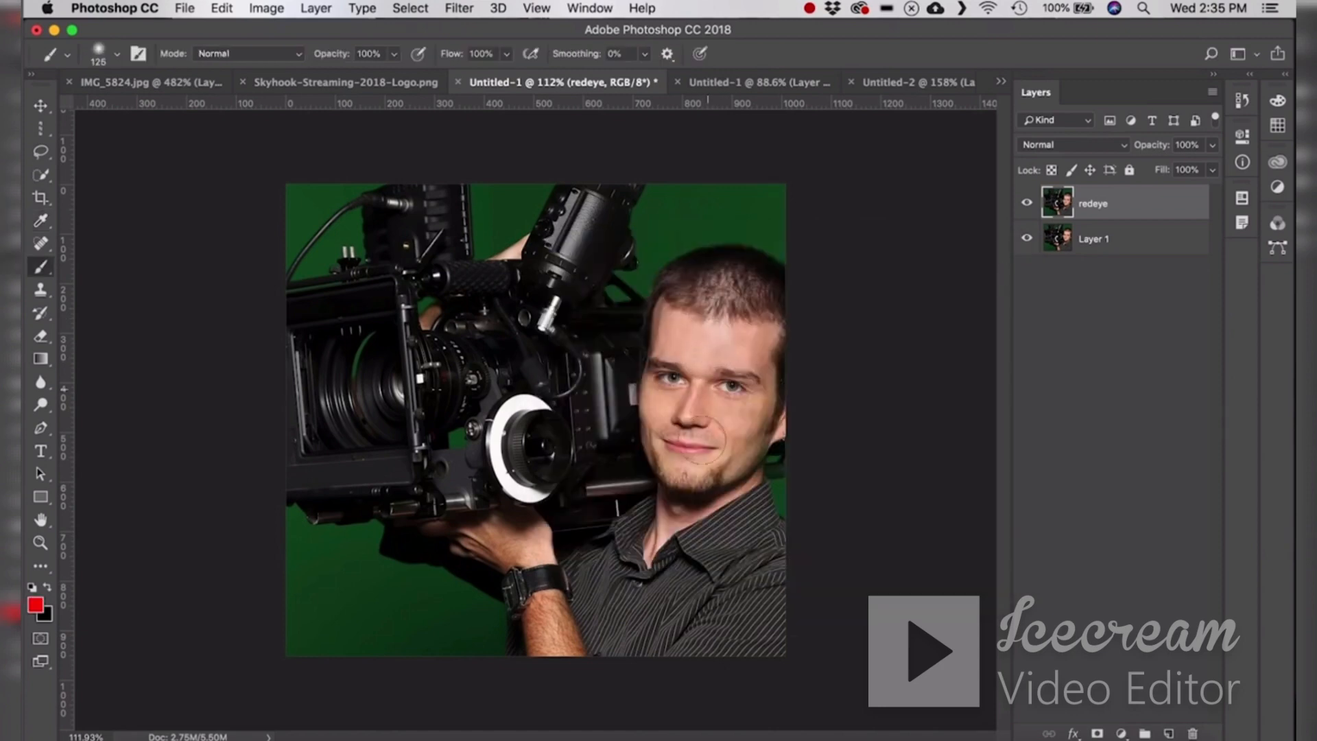
- Paint broad red brush strokes across the camera and the man's shirt, and undo them
{"action": "mouse_move", "coordinate": [686, 525]}
{"action": "left_mouse_down"}
{"action": "mouse_move", "coordinate": [521, 510]}
{"action": "mouse_move", "coordinate": [569, 613]}
{"action": "mouse_move", "coordinate": [451, 374]}
{"action": "mouse_move", "coordinate": [350, 275]}
{"action": "mouse_move", "coordinate": [301, 302]}
{"action": "mouse_move", "coordinate": [549, 425]}
{"action": "mouse_move", "coordinate": [686, 467]}
{"action": "left_mouse_up"}
{"action": "mouse_move", "coordinate": [641, 552]}
{"action": "left_mouse_down"}
{"action": "mouse_move", "coordinate": [768, 597]}
{"action": "mouse_move", "coordinate": [342, 596]}
{"action": "mouse_move", "coordinate": [805, 591]}
{"action": "left_mouse_up"}
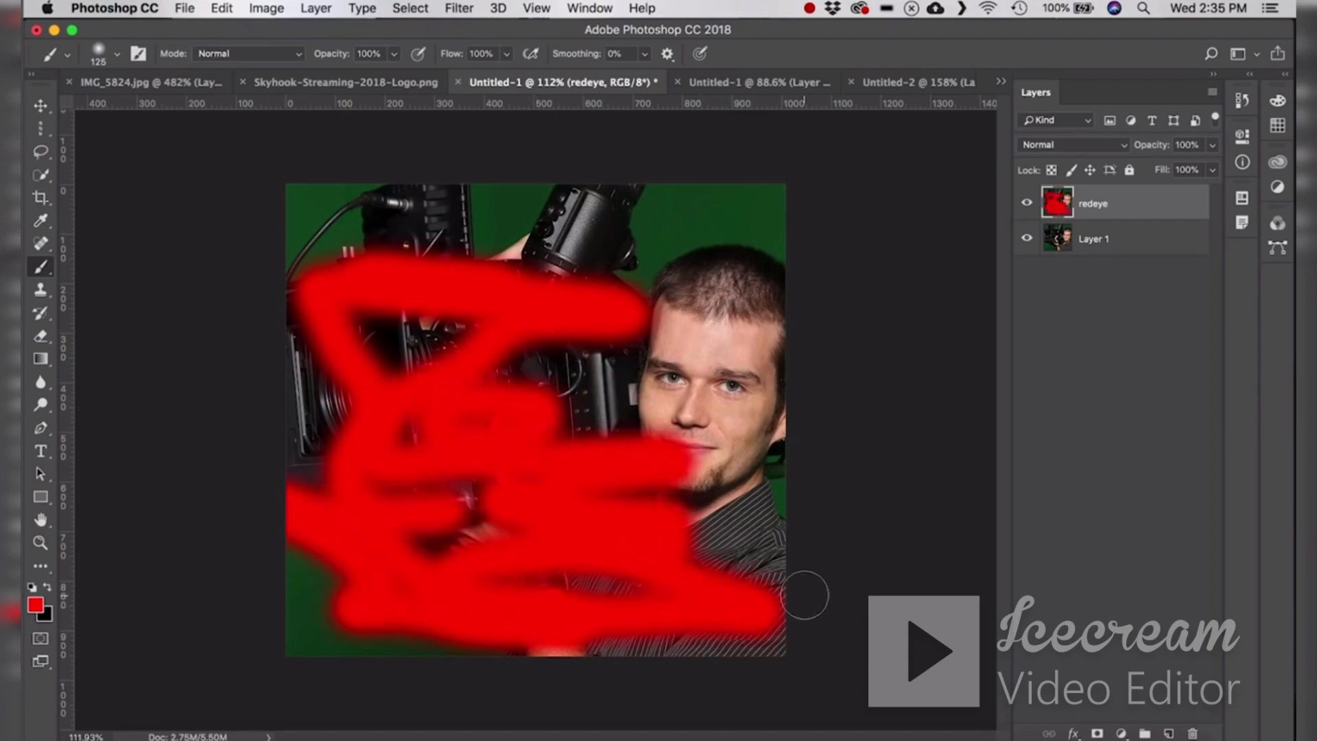
{"action": "key", "text": "ctrl+z"}
- Try the Pencil tool with a freehand red stroke over the lower part of the camera
{"action": "right_click", "coordinate": [44, 271]}
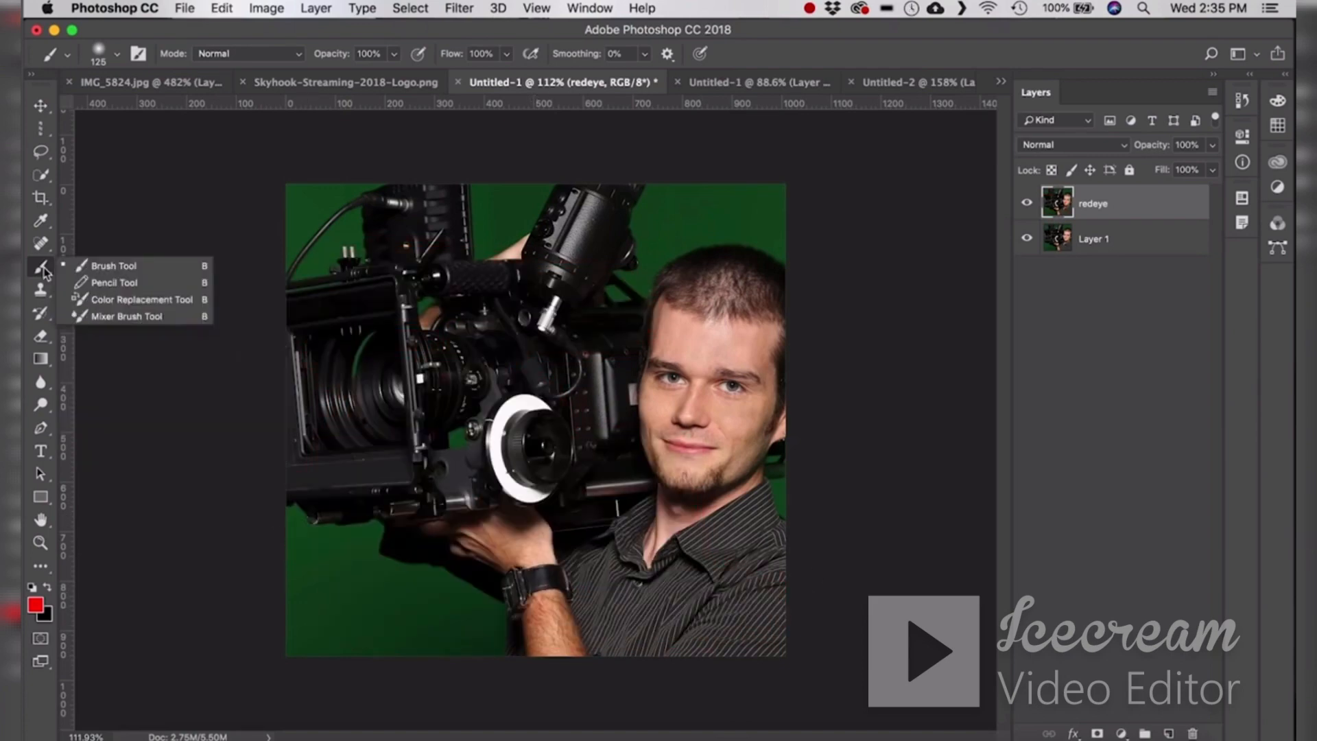
{"action": "left_click", "coordinate": [159, 279]}
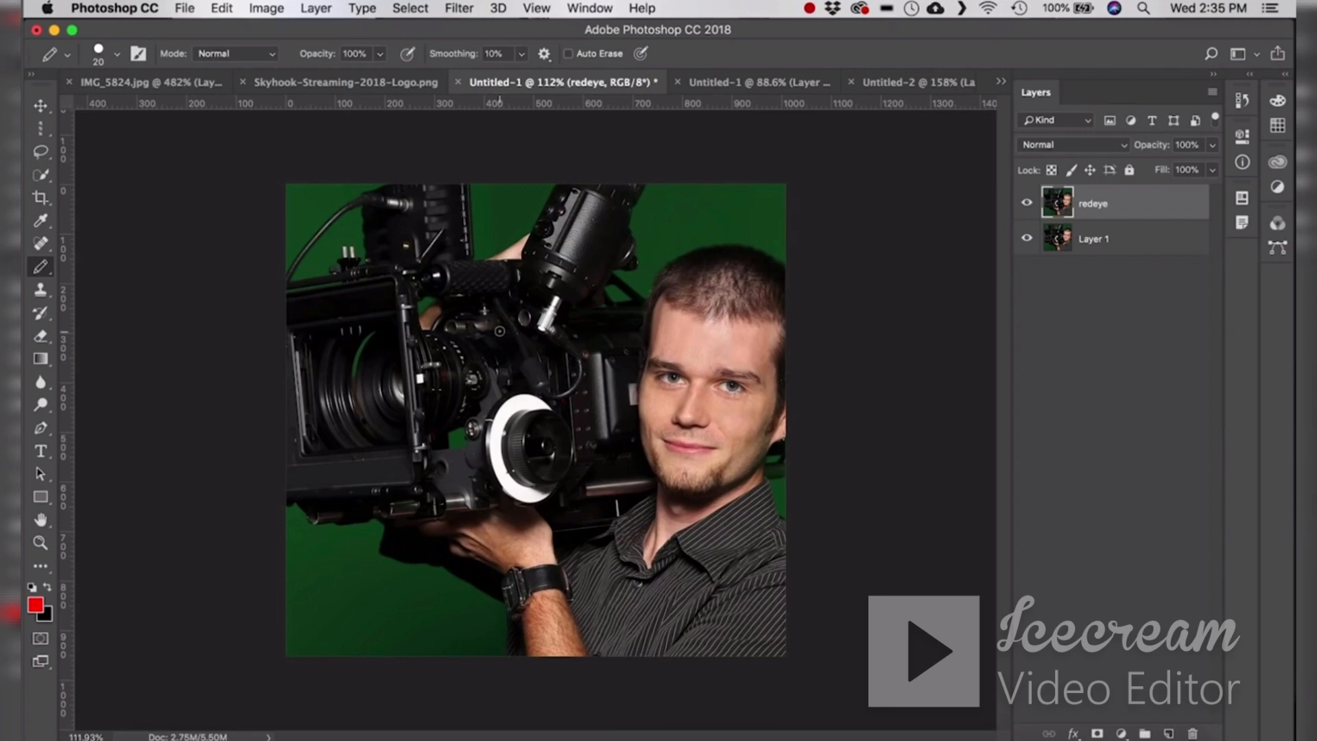
{"action": "mouse_move", "coordinate": [549, 415]}
{"action": "left_mouse_down"}
{"action": "mouse_move", "coordinate": [518, 309]}
{"action": "mouse_move", "coordinate": [434, 327]}
{"action": "mouse_move", "coordinate": [484, 379]}
{"action": "mouse_move", "coordinate": [473, 339]}
{"action": "mouse_move", "coordinate": [517, 345]}
{"action": "mouse_move", "coordinate": [528, 371]}
{"action": "mouse_move", "coordinate": [497, 455]}
{"action": "mouse_move", "coordinate": [549, 500]}
{"action": "mouse_move", "coordinate": [599, 388]}
{"action": "mouse_move", "coordinate": [601, 251]}
{"action": "mouse_move", "coordinate": [590, 246]}
{"action": "mouse_move", "coordinate": [639, 417]}
{"action": "mouse_move", "coordinate": [614, 553]}
{"action": "mouse_move", "coordinate": [684, 575]}
{"action": "mouse_move", "coordinate": [747, 572]}
{"action": "mouse_move", "coordinate": [686, 621]}
{"action": "mouse_move", "coordinate": [299, 543]}
{"action": "mouse_move", "coordinate": [292, 519]}
{"action": "mouse_move", "coordinate": [311, 362]}
{"action": "mouse_move", "coordinate": [358, 209]}
{"action": "mouse_move", "coordinate": [445, 231]}
{"action": "mouse_move", "coordinate": [513, 224]}
{"action": "mouse_move", "coordinate": [367, 330]}
{"action": "mouse_move", "coordinate": [415, 477]}
{"action": "mouse_move", "coordinate": [438, 381]}
{"action": "mouse_move", "coordinate": [469, 501]}
{"action": "mouse_move", "coordinate": [463, 571]}
{"action": "mouse_move", "coordinate": [341, 516]}
{"action": "mouse_move", "coordinate": [610, 576]}
{"action": "left_mouse_up"}
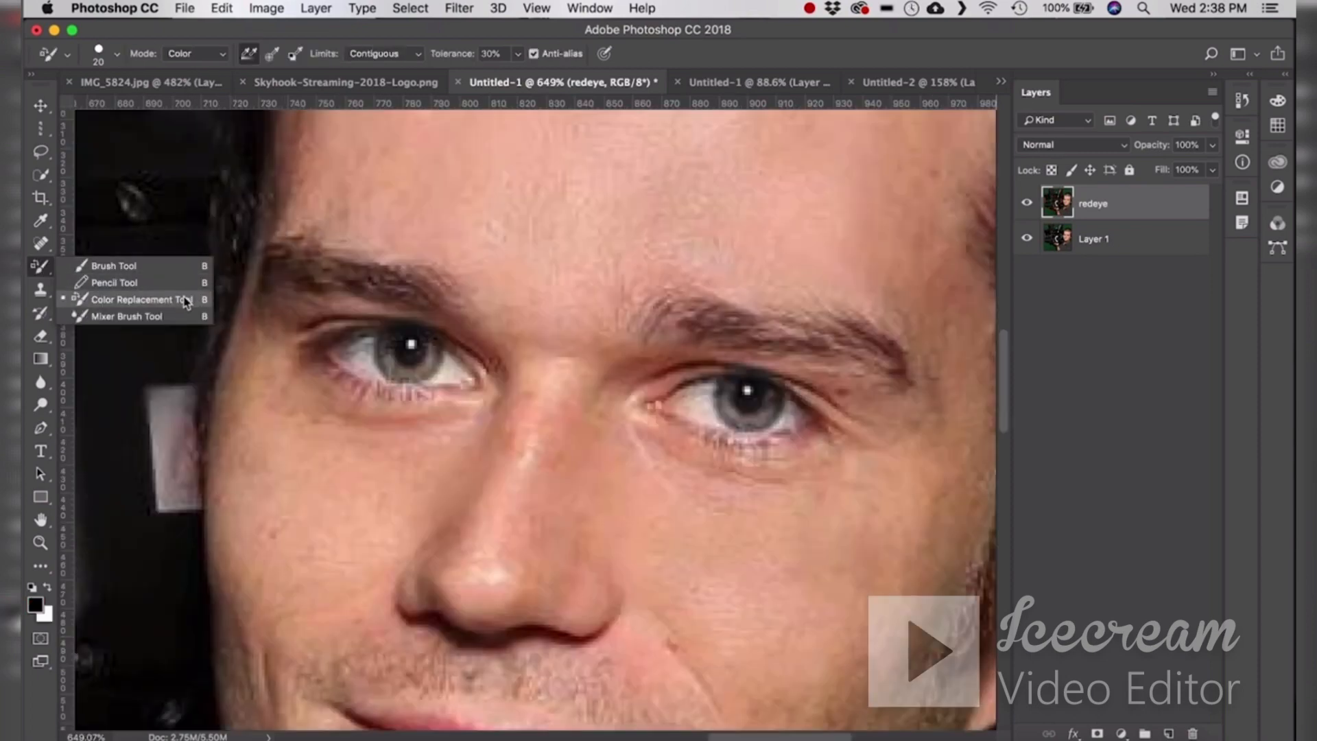
- Activate the Color Replacement tool and switch to the Skyhook-Streaming-2018-Logo.png document
{"action": "left_click", "coordinate": [162, 298]}
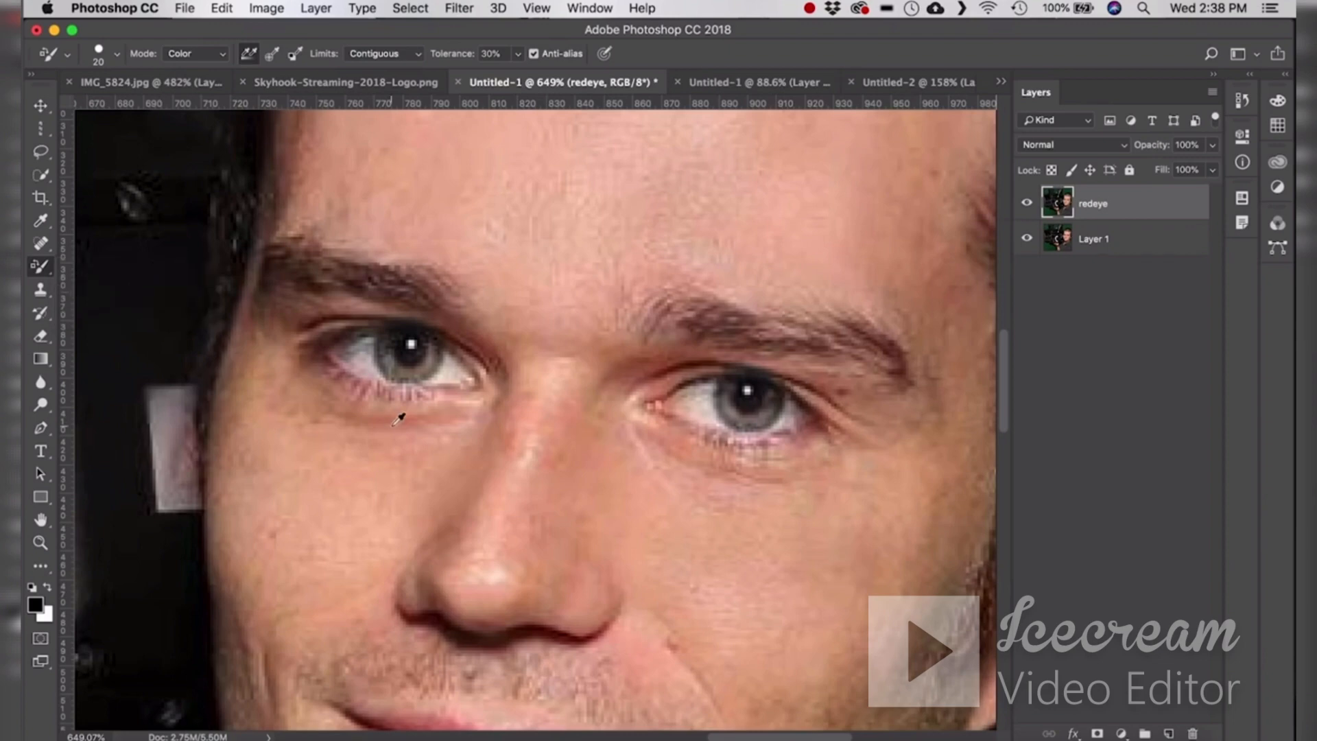
{"action": "key", "text": "super+0"}
{"action": "scroll", "coordinate": [774, 396], "scroll_direction": "up", "scroll_amount": 2}
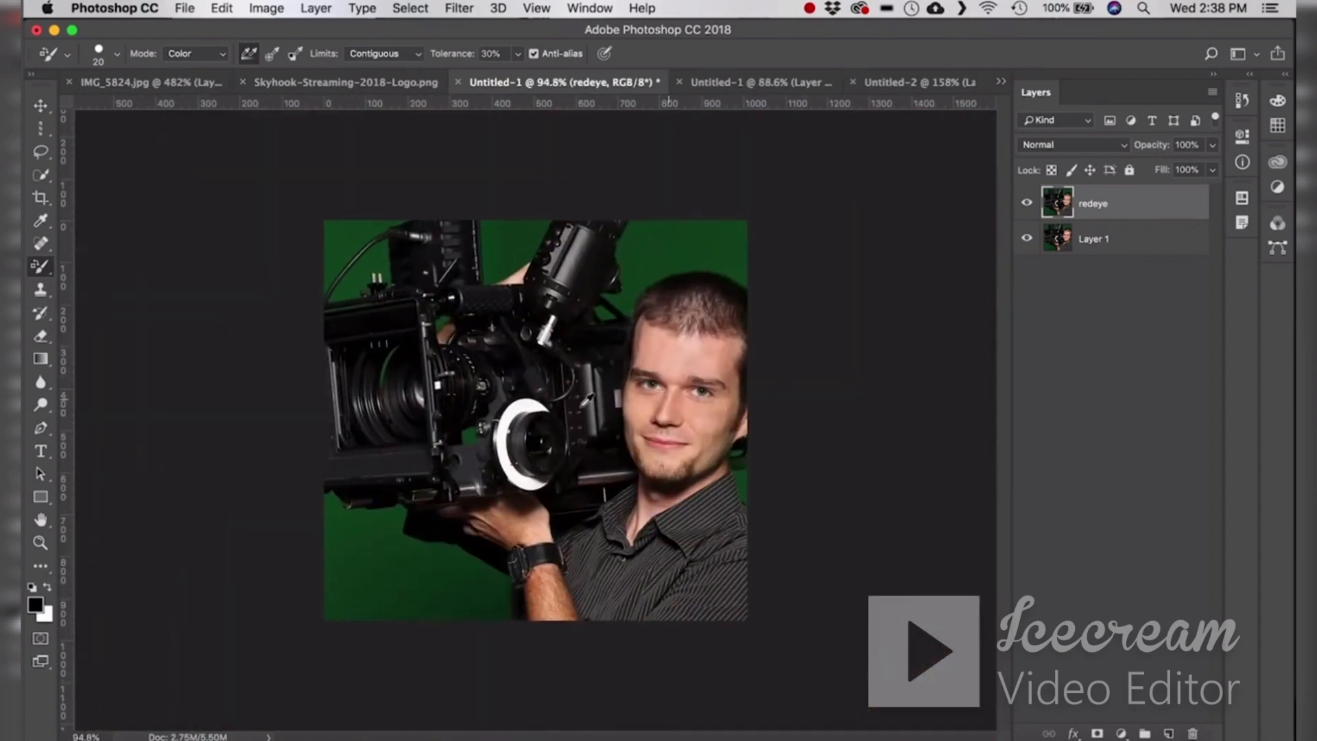
{"action": "left_click", "coordinate": [760, 82]}
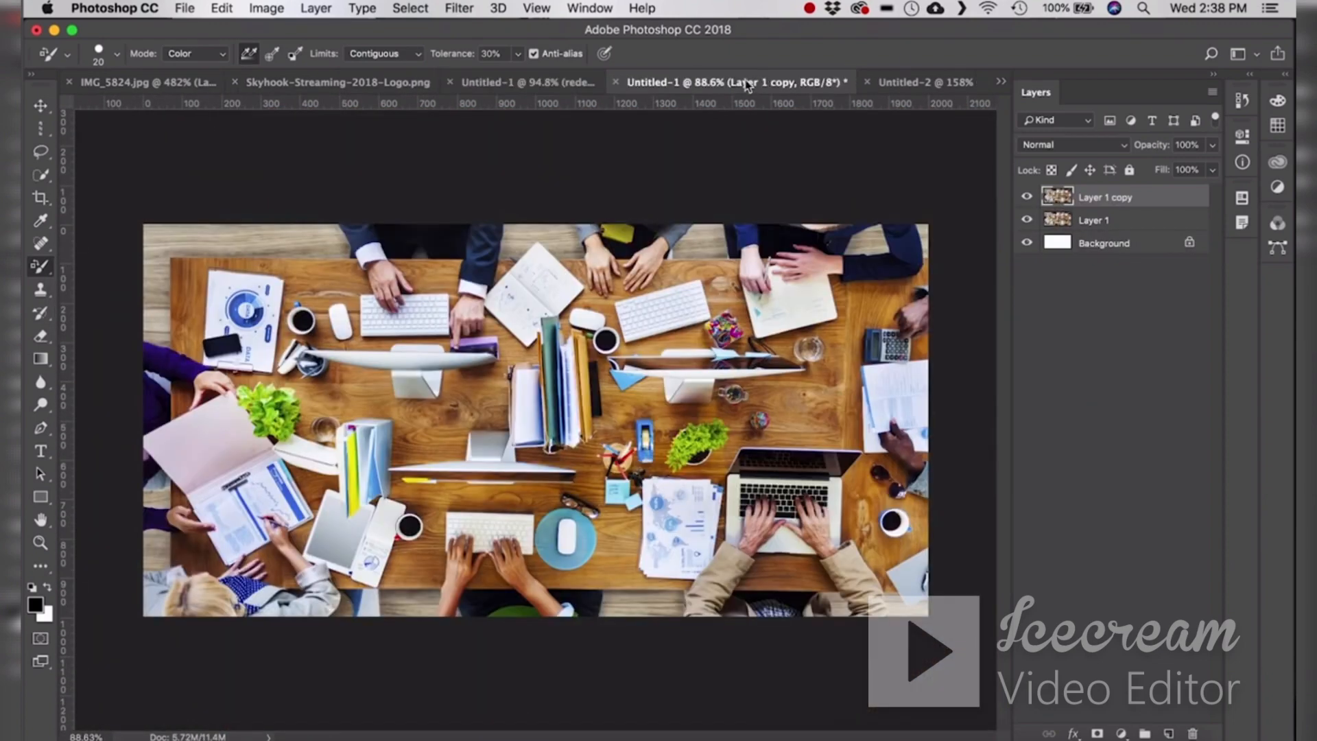
{"action": "left_click", "coordinate": [199, 83]}
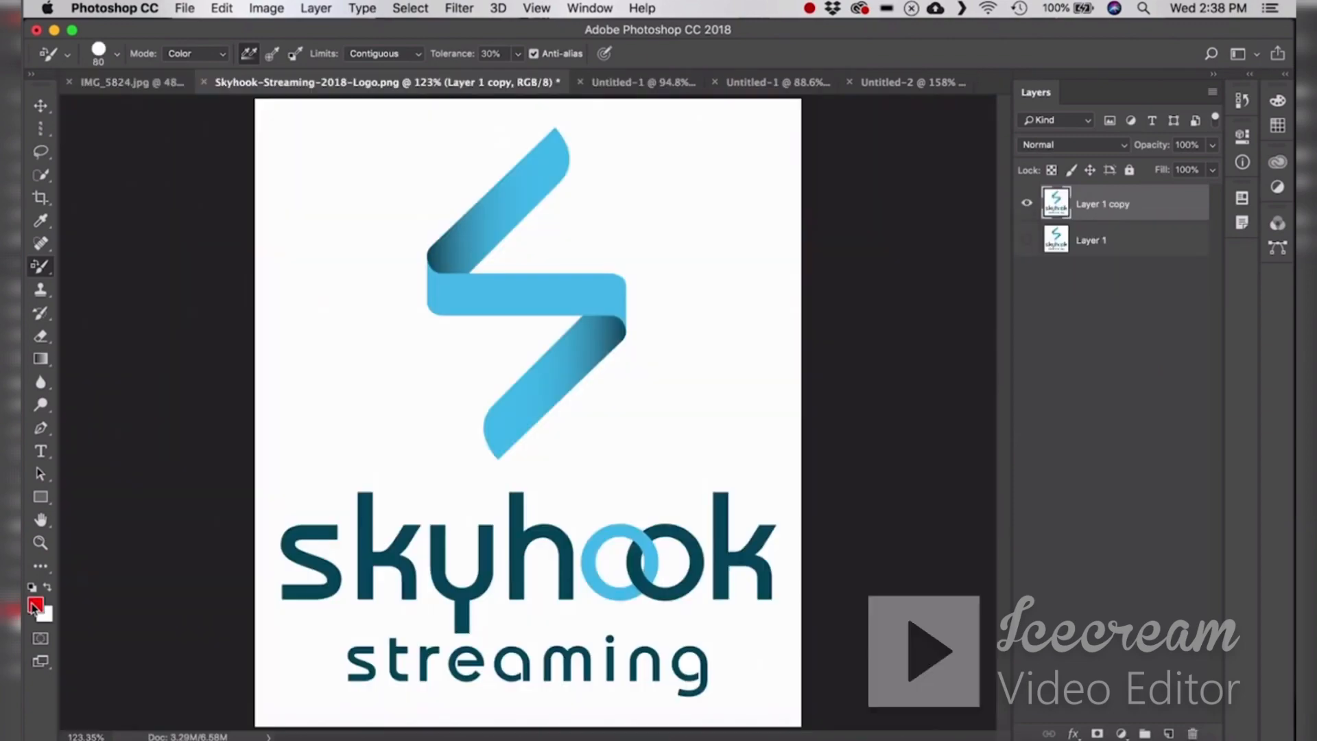
- Use red ff0000 as the foreground colour and recolour the tops of the two linked o's in the logo with Color Replacement
{"action": "left_click", "coordinate": [35, 605]}
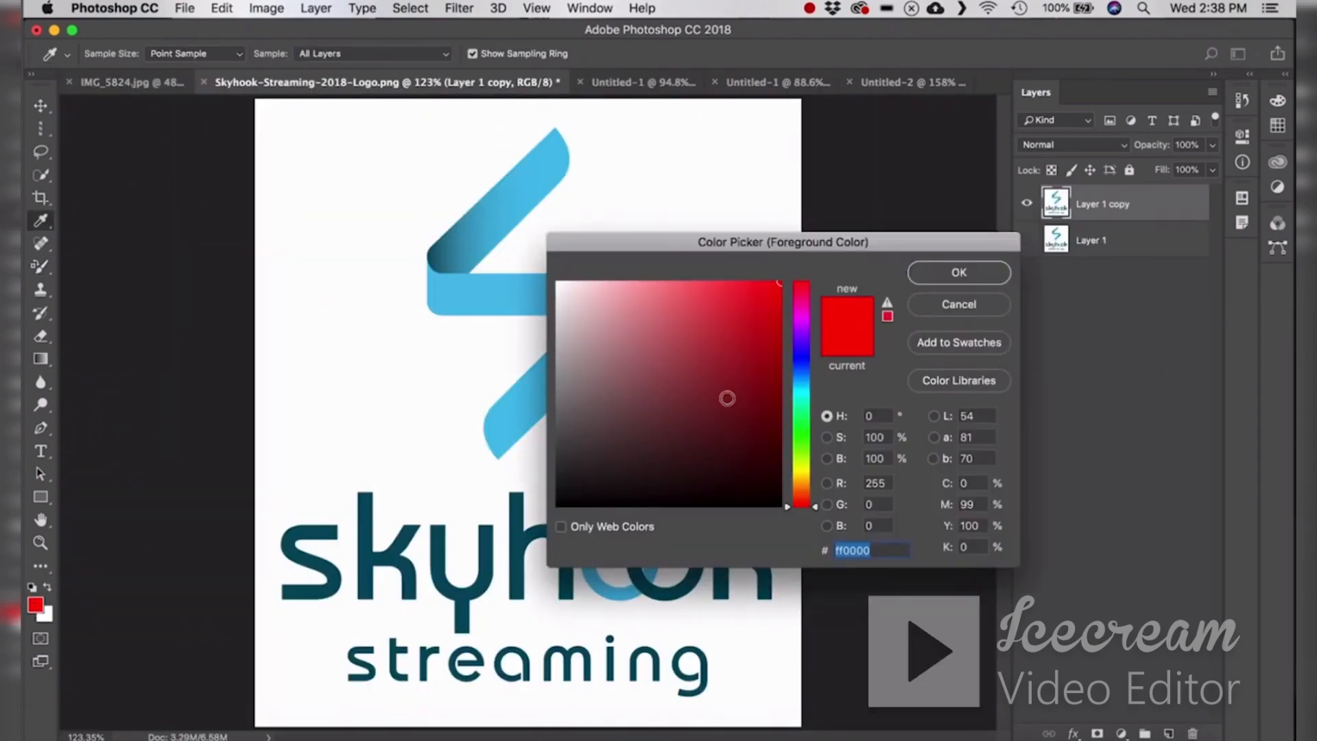
{"action": "left_click", "coordinate": [962, 272]}
{"action": "key", "text": "b"}
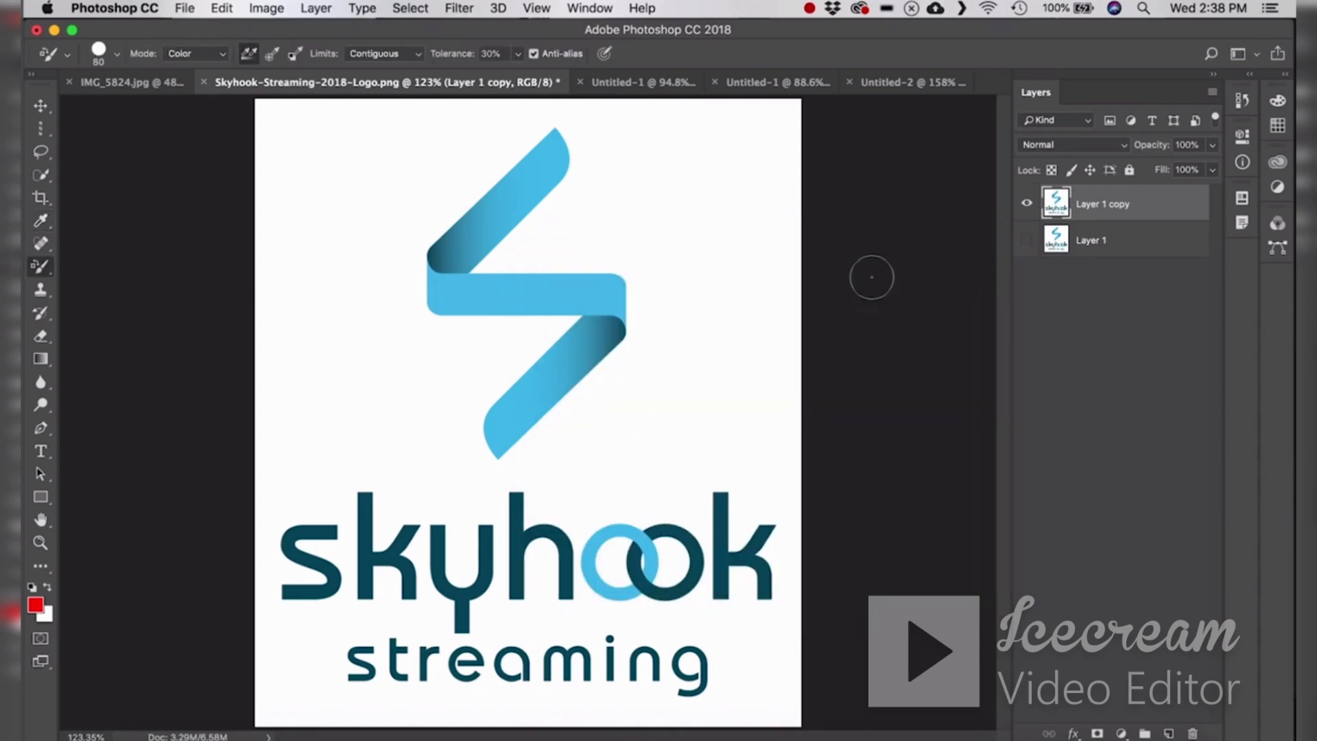
{"action": "left_click", "coordinate": [620, 532]}
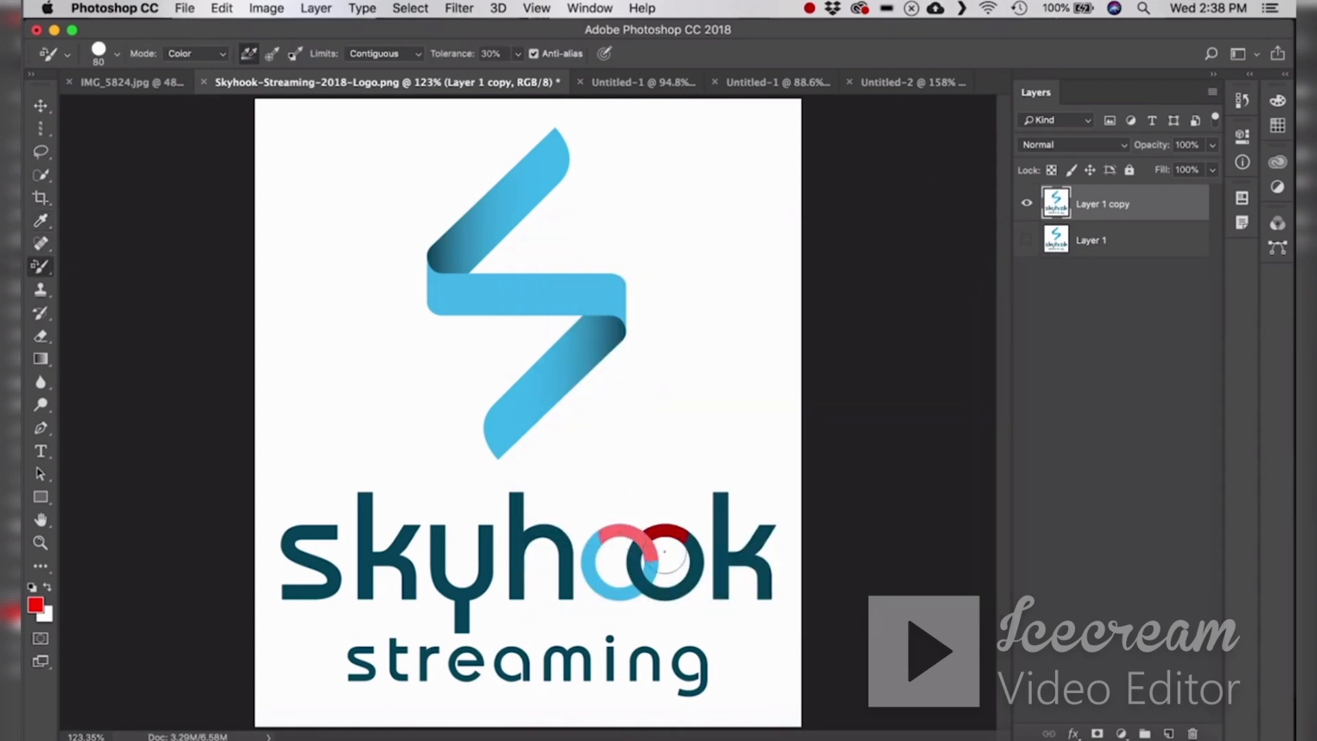
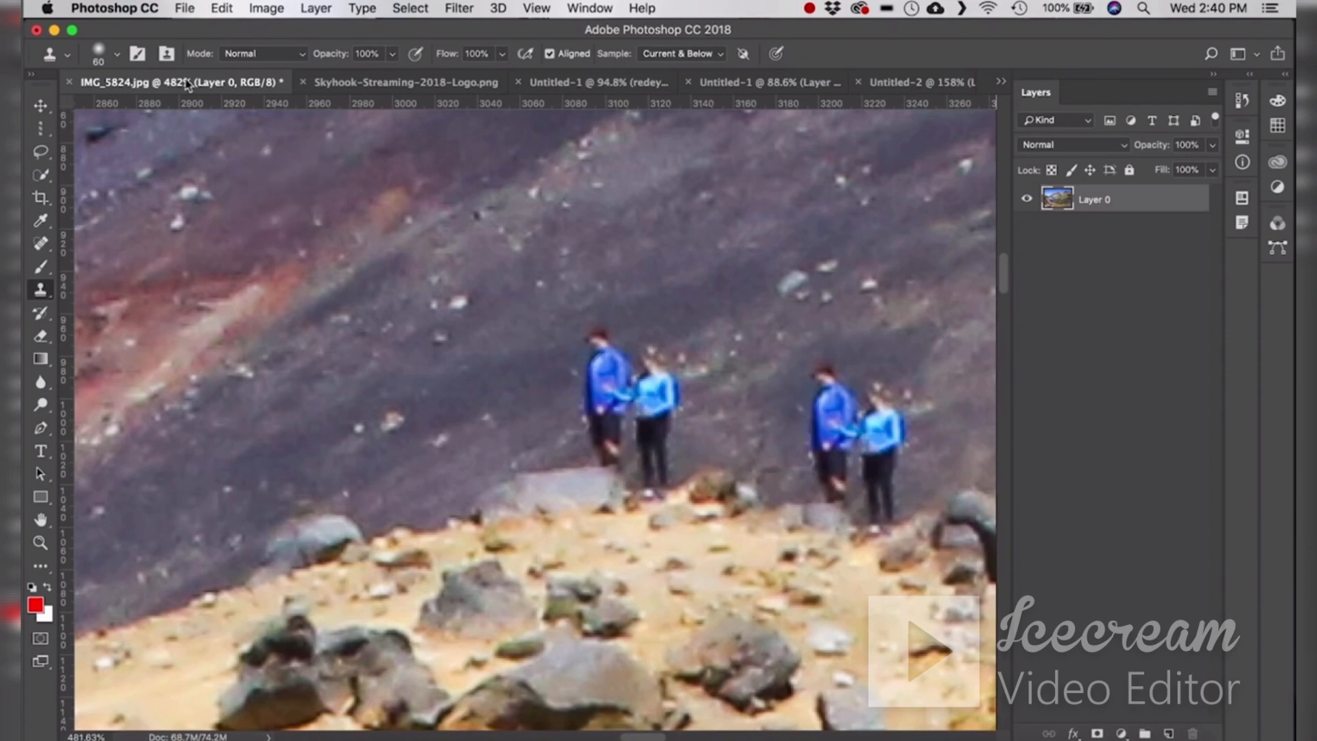
- Examine the Clone Stamp's brush size and hardness settings and its layer sampling options
{"action": "left_click", "coordinate": [99, 56]}
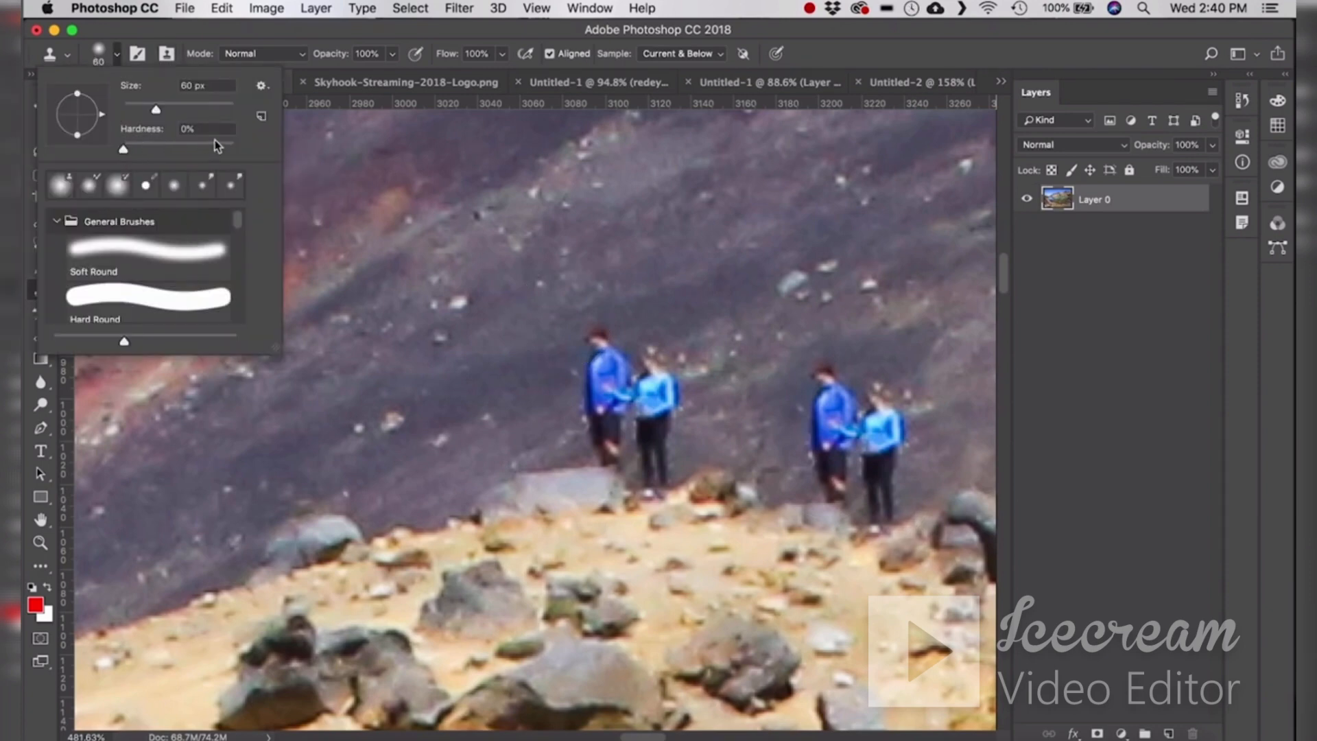
{"action": "left_click_drag", "start_coordinate": [148, 145], "coordinate": [211, 143]}
{"action": "left_click", "coordinate": [99, 56]}
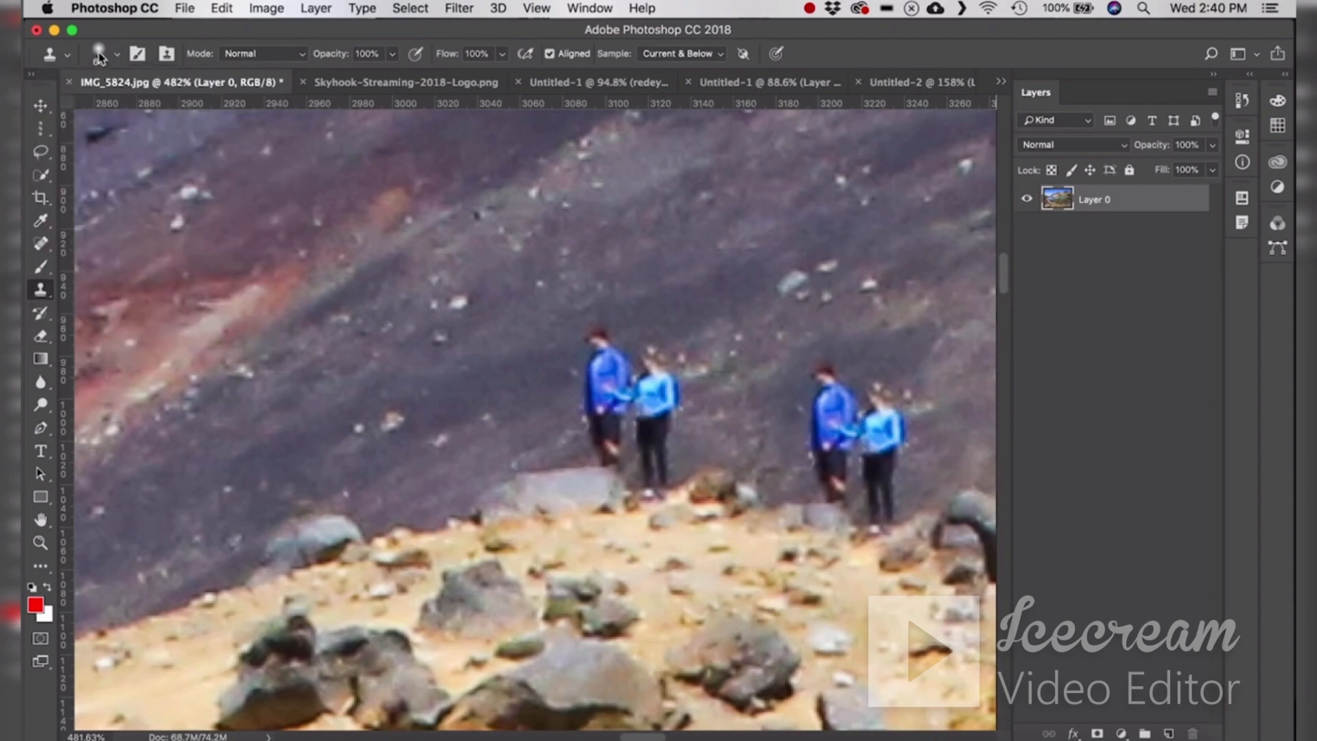
{"action": "left_click", "coordinate": [652, 53]}
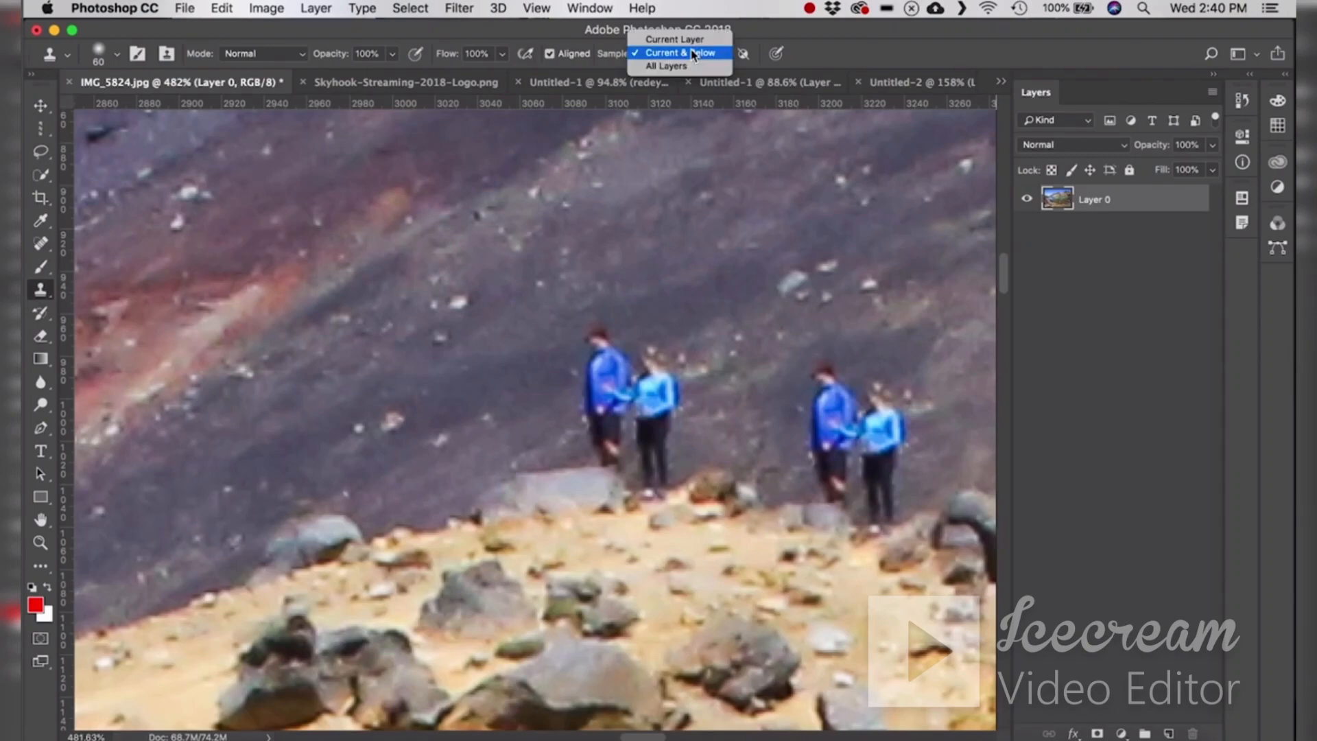
{"action": "left_click", "coordinate": [709, 154]}
- Sample the dark hillside and clone it over the duplicate couple on the right to remove them
{"action": "left_click", "coordinate": [830, 159], "text": "alt"}
{"action": "left_click", "coordinate": [789, 282]}
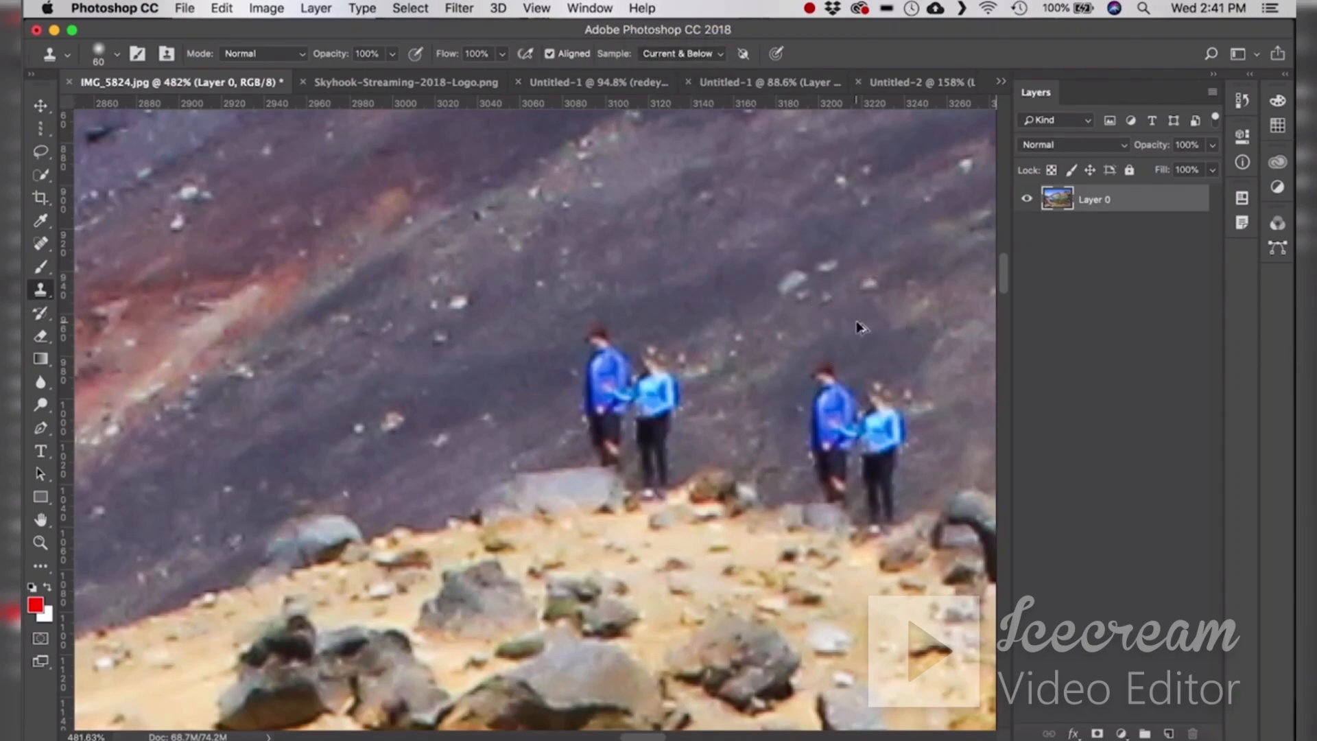
{"action": "left_click_drag", "start_coordinate": [857, 391], "coordinate": [858, 494]}
- Activate the Pattern Stamp tool and bring up the portrait of the man with the camera, framed on his face
{"action": "left_click", "coordinate": [39, 297]}
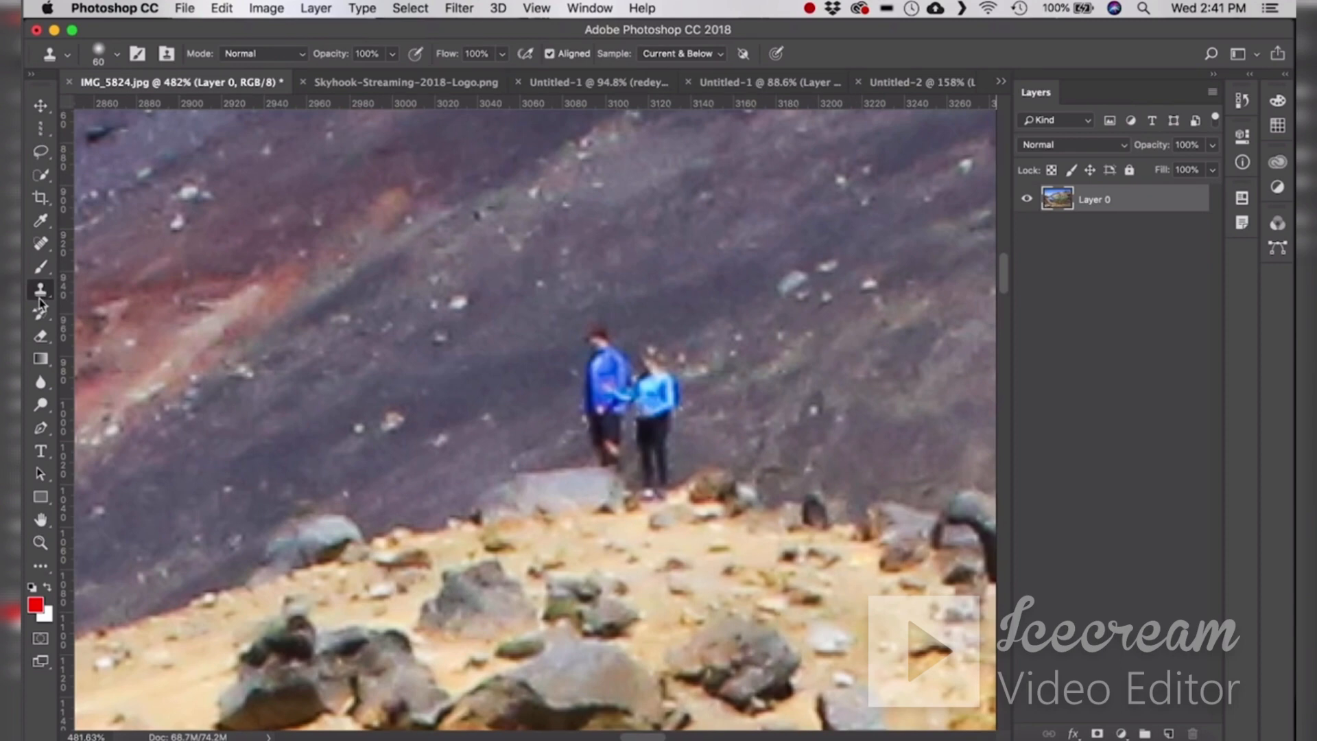
{"action": "left_click", "coordinate": [160, 306]}
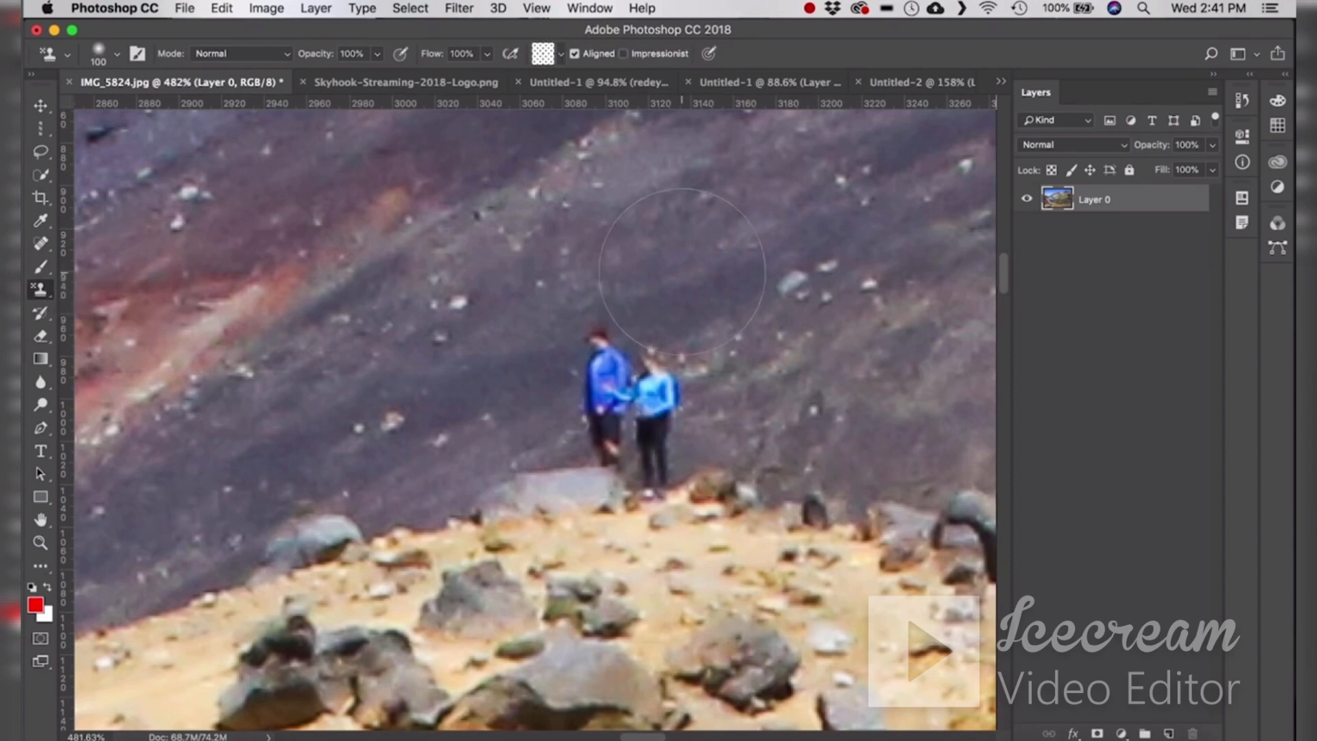
{"action": "left_click", "coordinate": [744, 83]}
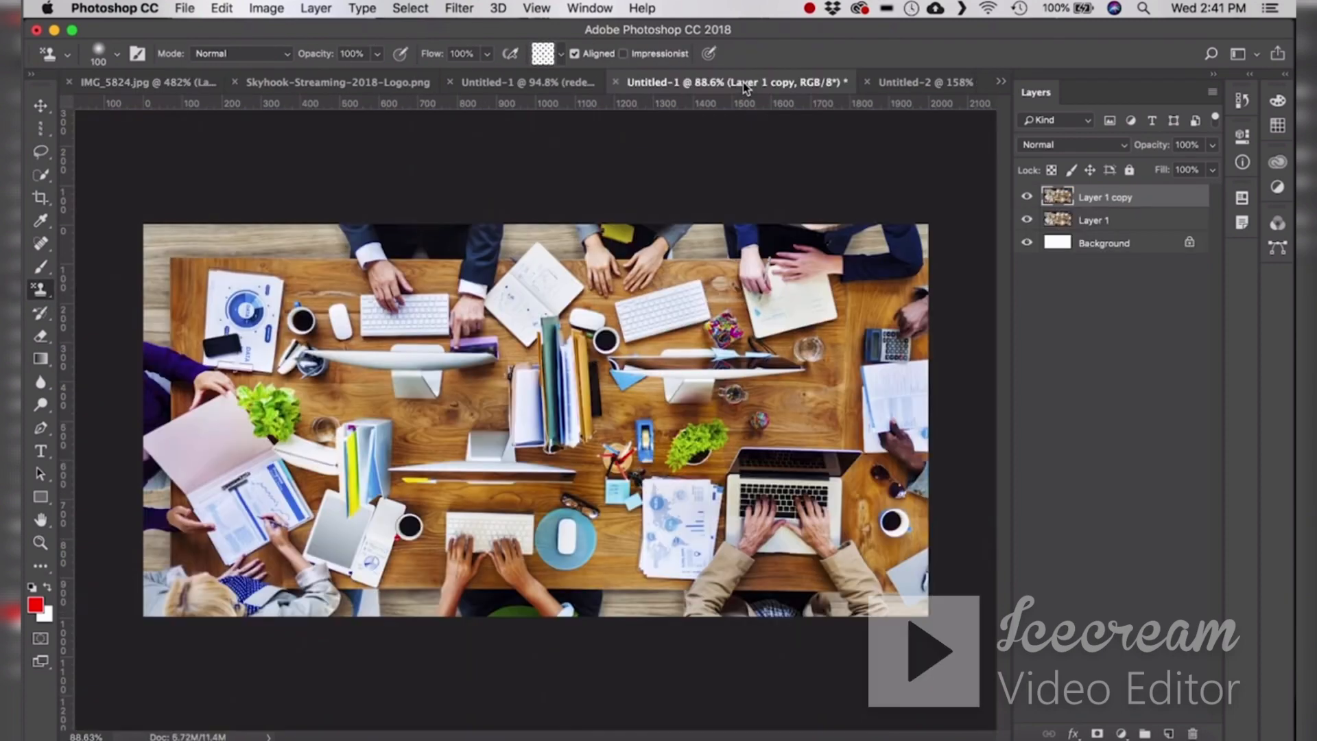
{"action": "left_click", "coordinate": [932, 84]}
{"action": "left_click", "coordinate": [638, 82]}
{"action": "left_click", "coordinate": [480, 82]}
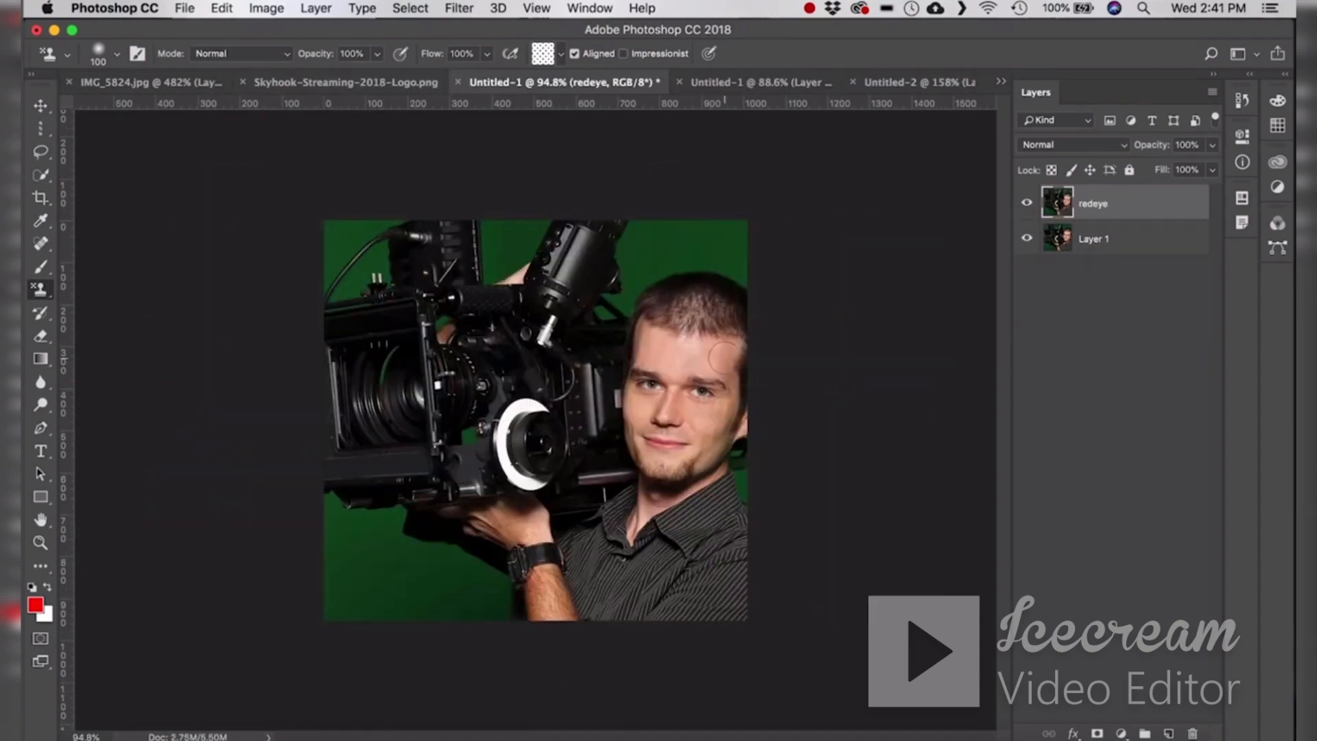
{"action": "scroll", "coordinate": [811, 352], "scroll_direction": "up", "scroll_amount": 5}
{"action": "left_click_drag", "start_coordinate": [853, 349], "coordinate": [663, 351]}
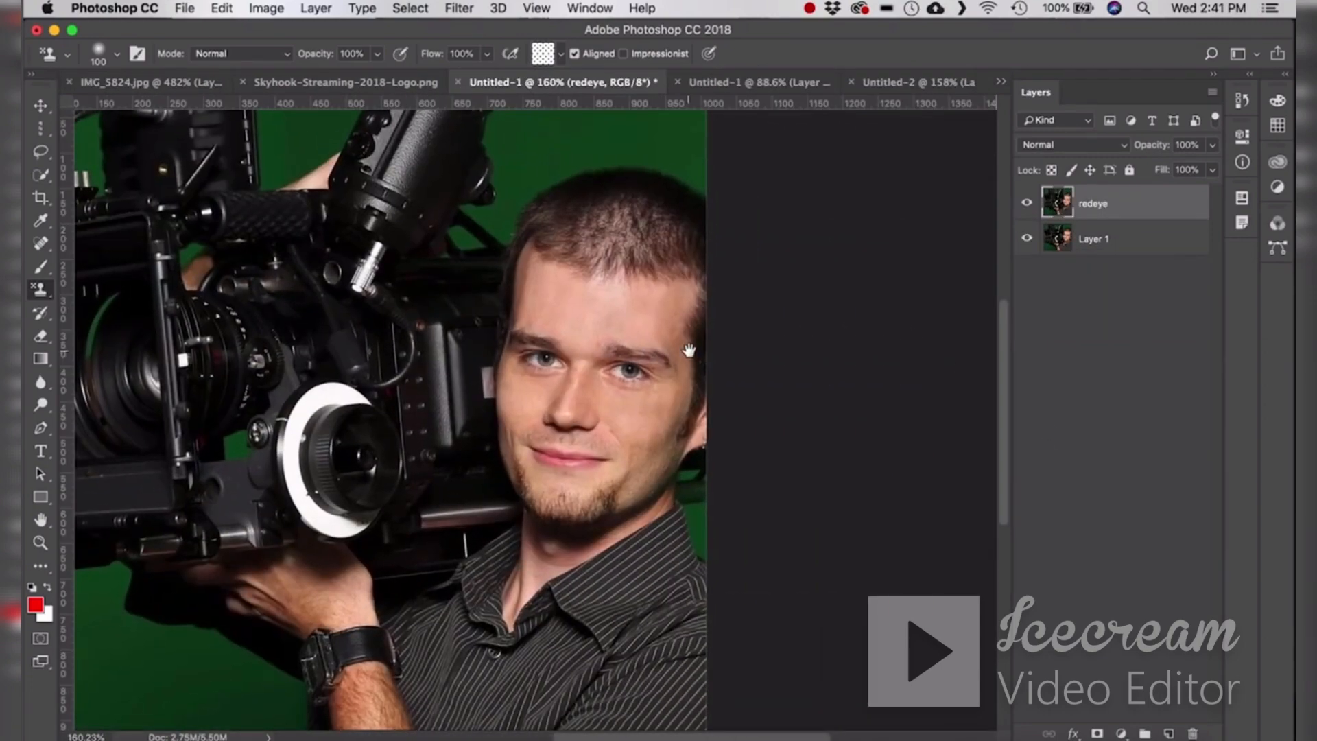
- Add a new layer and paint the dotted pattern over the man's face with the Pattern Stamp
{"action": "left_click", "coordinate": [1168, 733]}
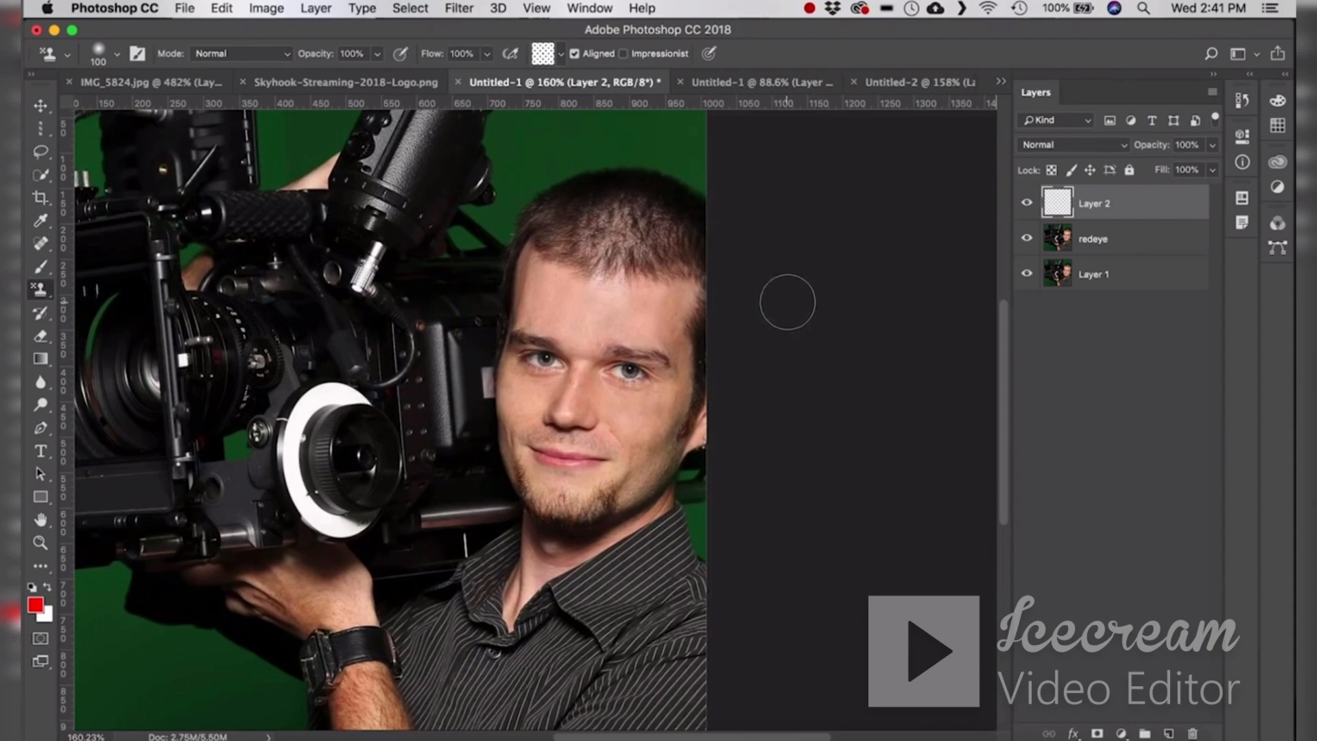
{"action": "left_click", "coordinate": [540, 58]}
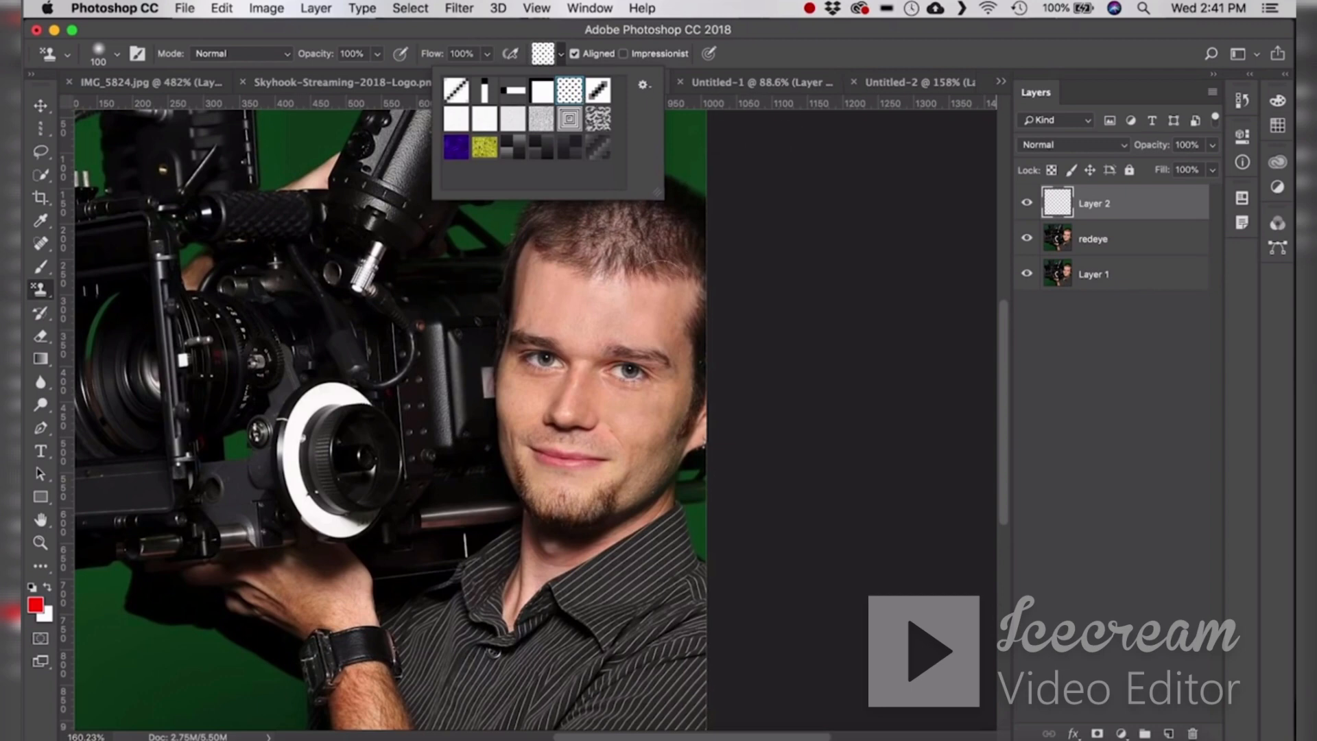
{"action": "left_click", "coordinate": [582, 310]}
{"action": "mouse_move", "coordinate": [582, 309]}
{"action": "left_mouse_down"}
{"action": "mouse_move", "coordinate": [668, 303]}
{"action": "mouse_move", "coordinate": [648, 336]}
{"action": "mouse_move", "coordinate": [652, 410]}
{"action": "mouse_move", "coordinate": [619, 466]}
{"action": "mouse_move", "coordinate": [592, 474]}
{"action": "mouse_move", "coordinate": [538, 469]}
{"action": "mouse_move", "coordinate": [533, 395]}
{"action": "mouse_move", "coordinate": [559, 320]}
{"action": "mouse_move", "coordinate": [548, 288]}
{"action": "mouse_move", "coordinate": [544, 352]}
{"action": "mouse_move", "coordinate": [592, 359]}
{"action": "mouse_move", "coordinate": [603, 346]}
{"action": "mouse_move", "coordinate": [596, 424]}
{"action": "mouse_move", "coordinate": [598, 382]}
{"action": "mouse_move", "coordinate": [574, 437]}
{"action": "mouse_move", "coordinate": [589, 329]}
{"action": "left_mouse_up"}
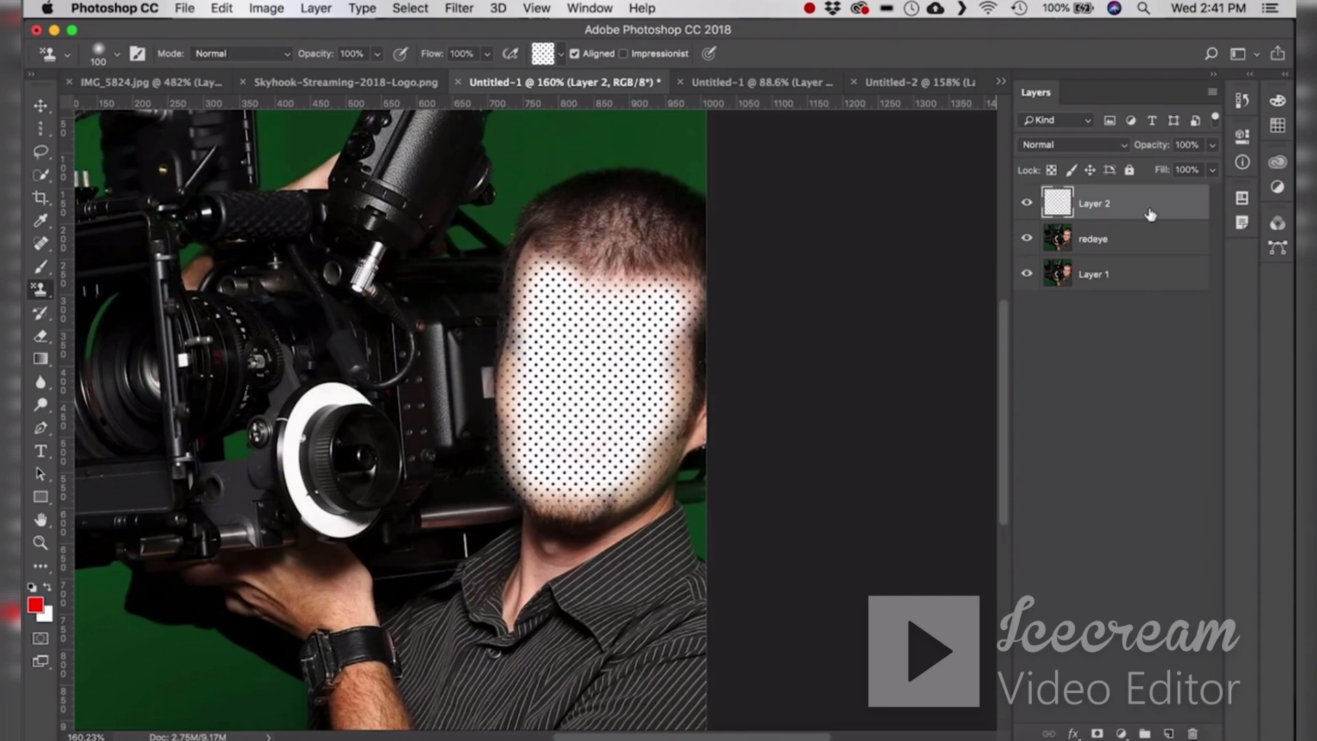
- Set the pattern layer's blend mode to Multiply and lower its opacity
{"action": "left_click", "coordinate": [1049, 147]}
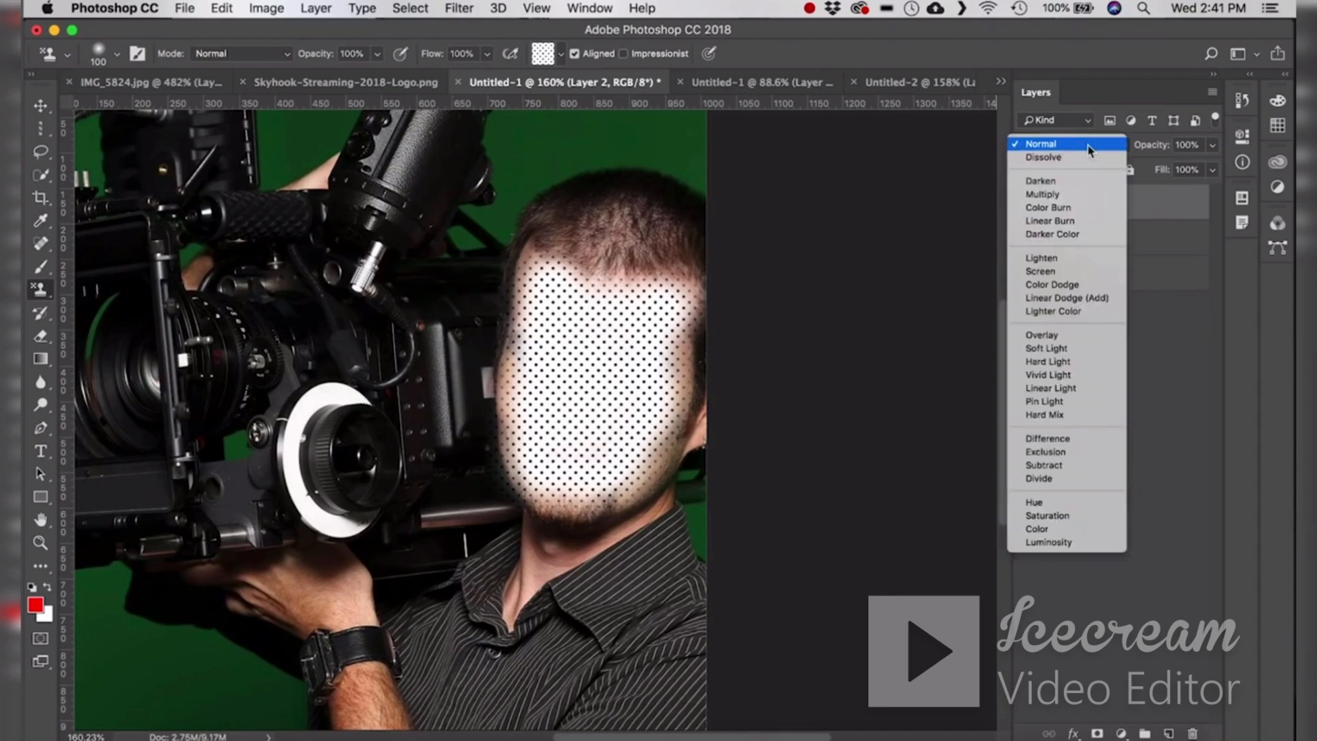
{"action": "left_click", "coordinate": [1091, 195]}
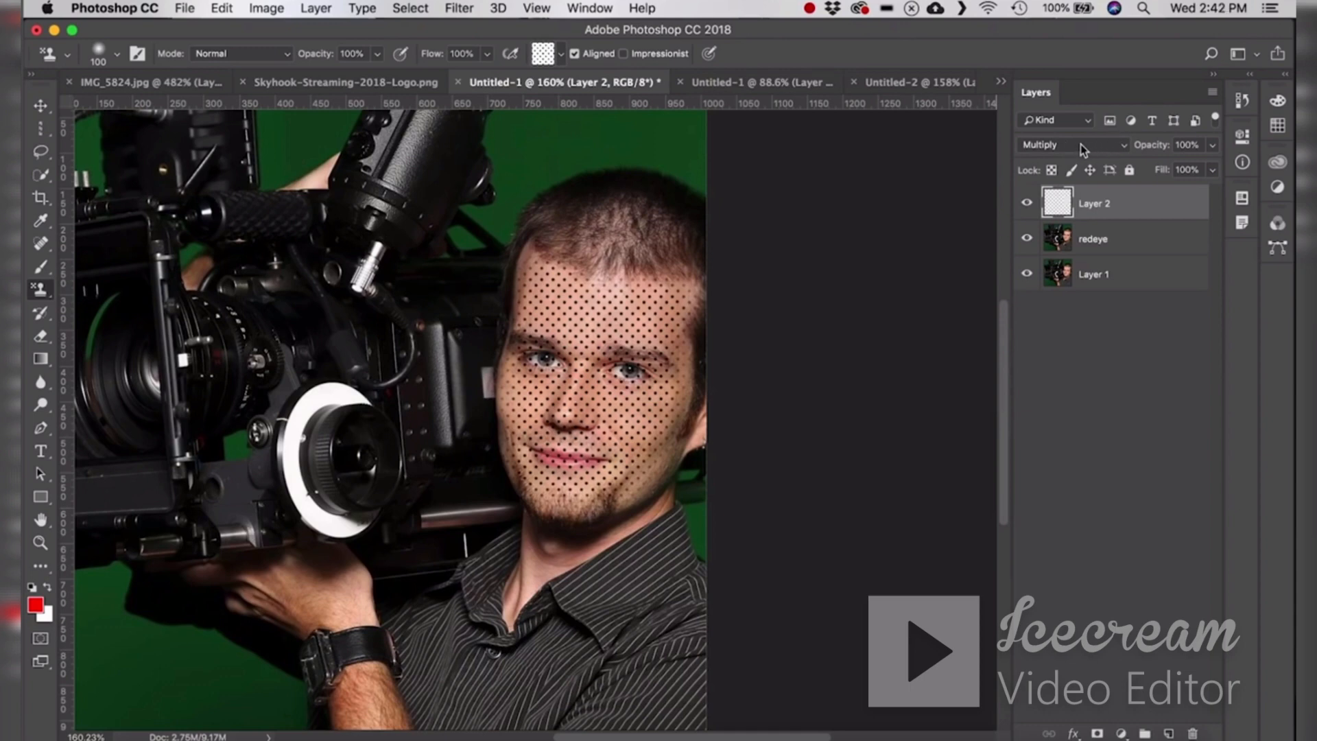
{"action": "left_click_drag", "start_coordinate": [1159, 145], "coordinate": [1093, 154]}
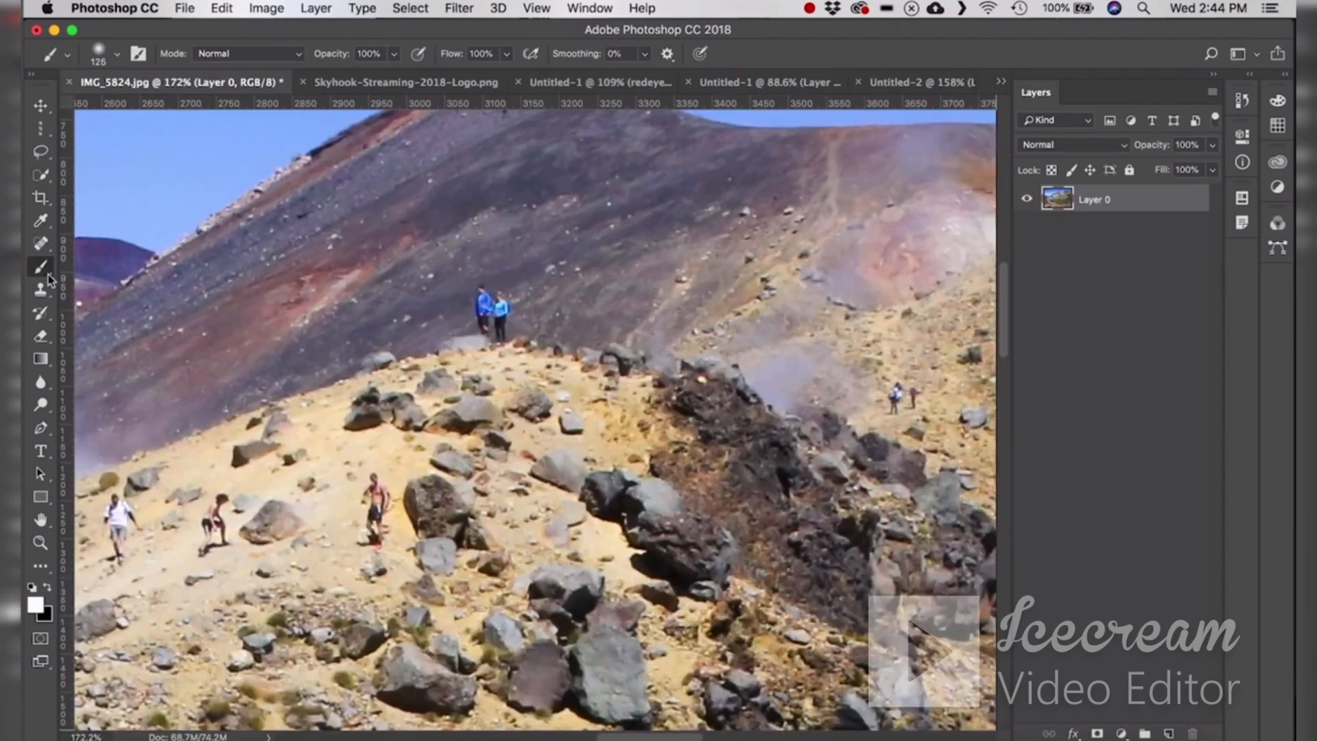
- Remove the couple in blue on the ridge and the shirtless man on the slope with the content-aware Spot Healing Brush
{"action": "left_click", "coordinate": [45, 315]}
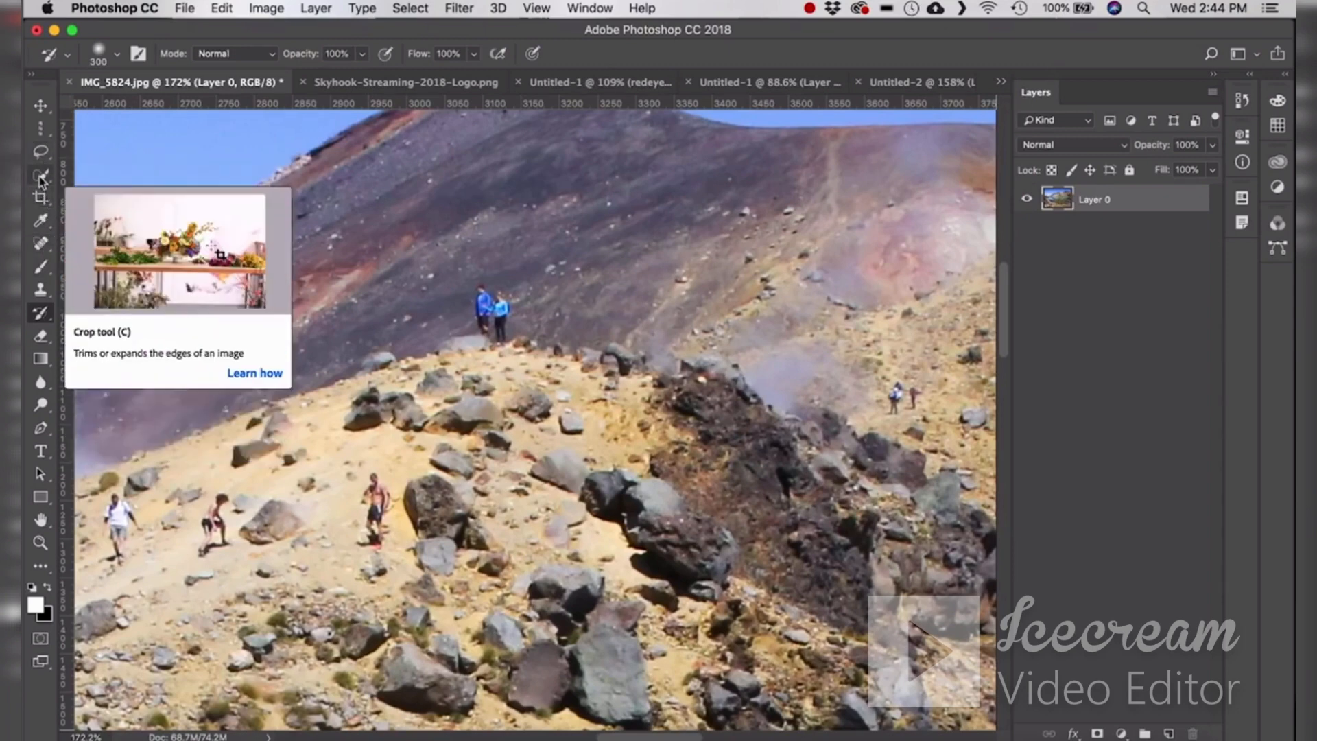
{"action": "left_click", "coordinate": [41, 245]}
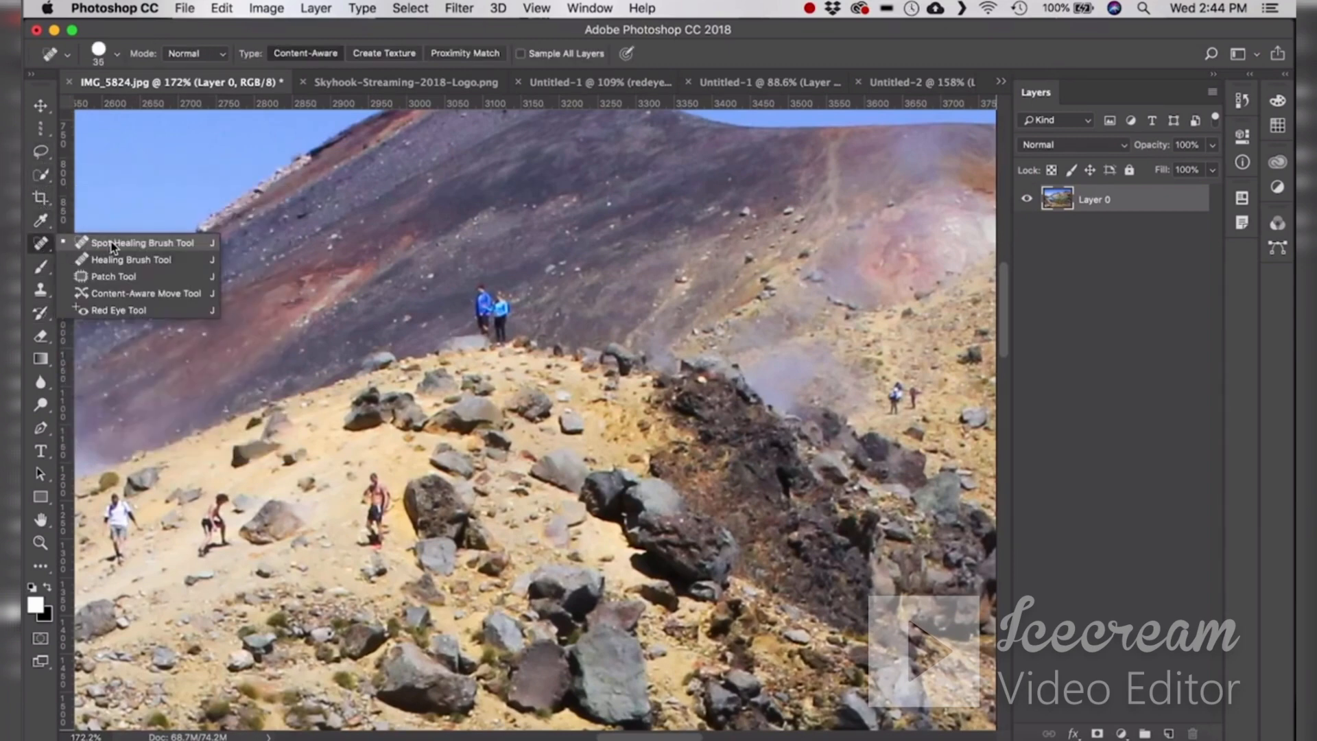
{"action": "left_click", "coordinate": [111, 244]}
{"action": "mouse_move", "coordinate": [483, 285]}
{"action": "left_mouse_down"}
{"action": "mouse_move", "coordinate": [482, 321]}
{"action": "mouse_move", "coordinate": [504, 335]}
{"action": "mouse_move", "coordinate": [502, 284]}
{"action": "left_mouse_up"}
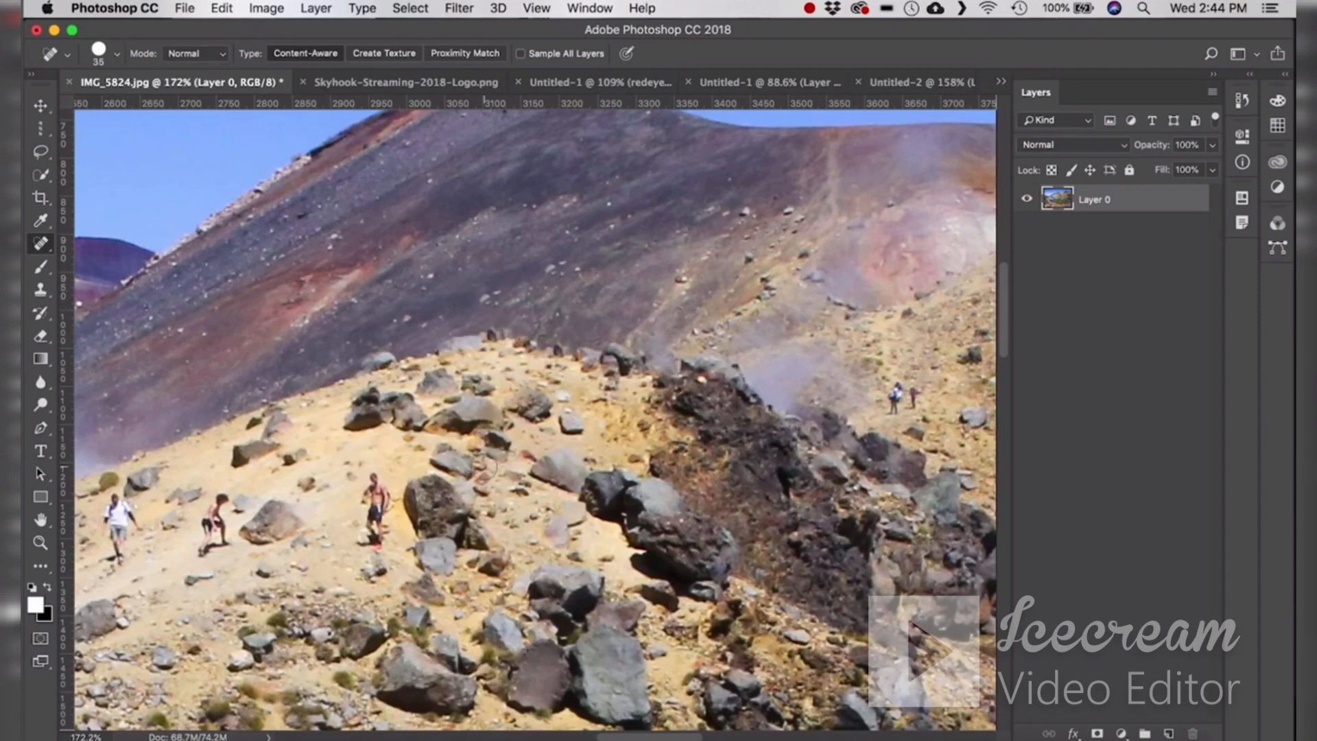
{"action": "left_click_drag", "start_coordinate": [372, 483], "coordinate": [382, 555]}
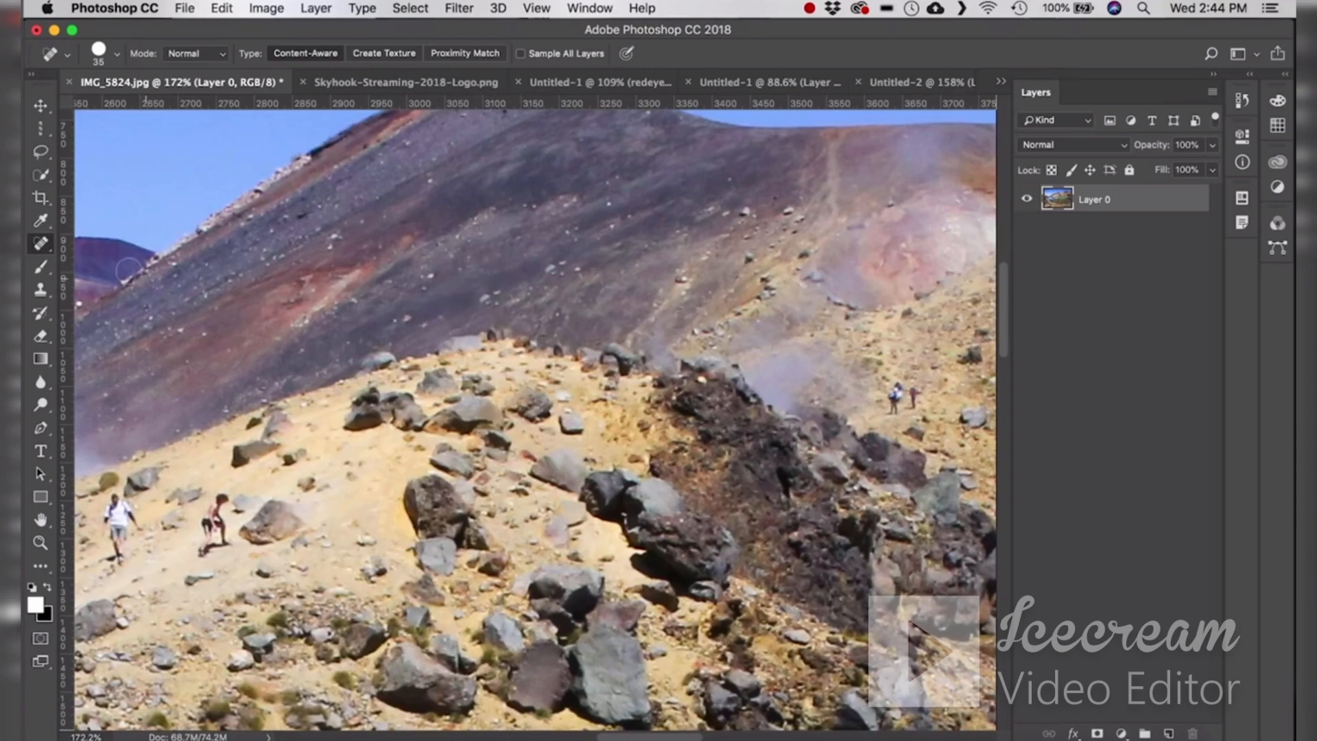
- Paint the couple on the ridge back with the History Brush, and step back through the last four edits
{"action": "left_click", "coordinate": [45, 312]}
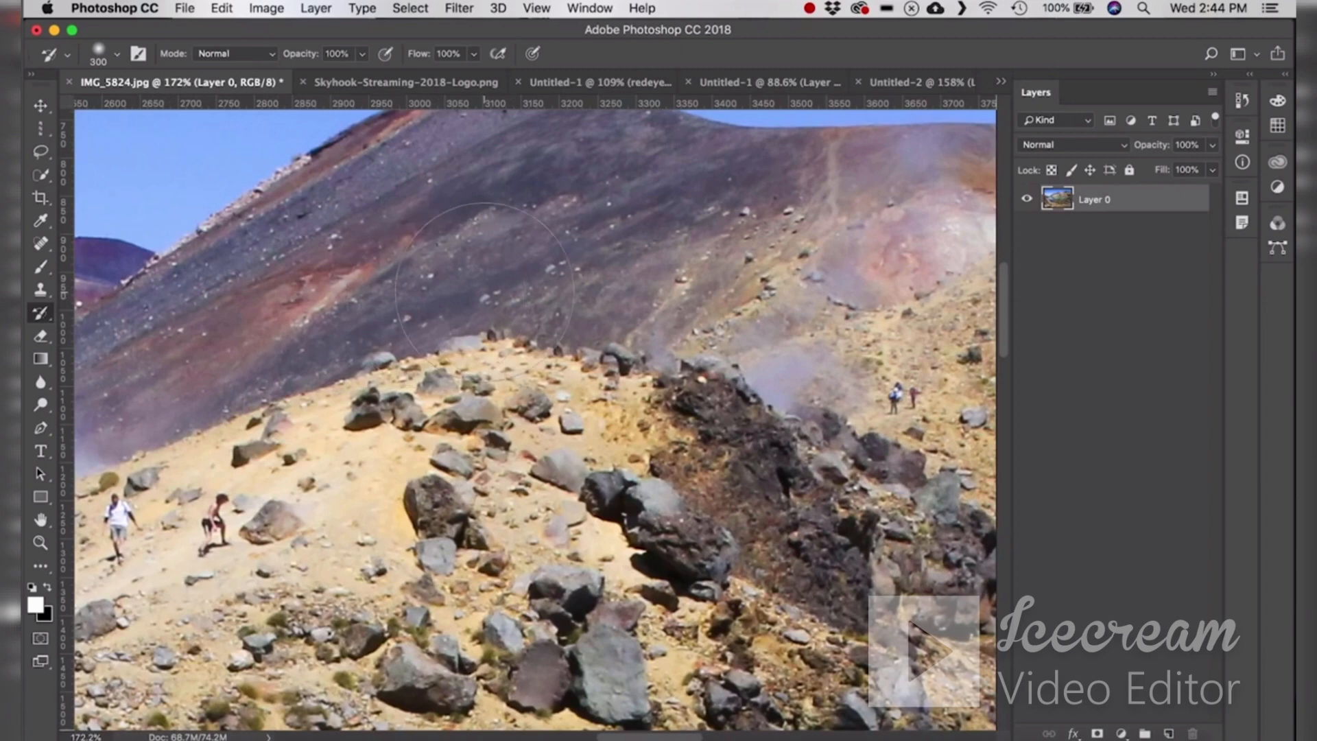
{"action": "left_click", "coordinate": [496, 295]}
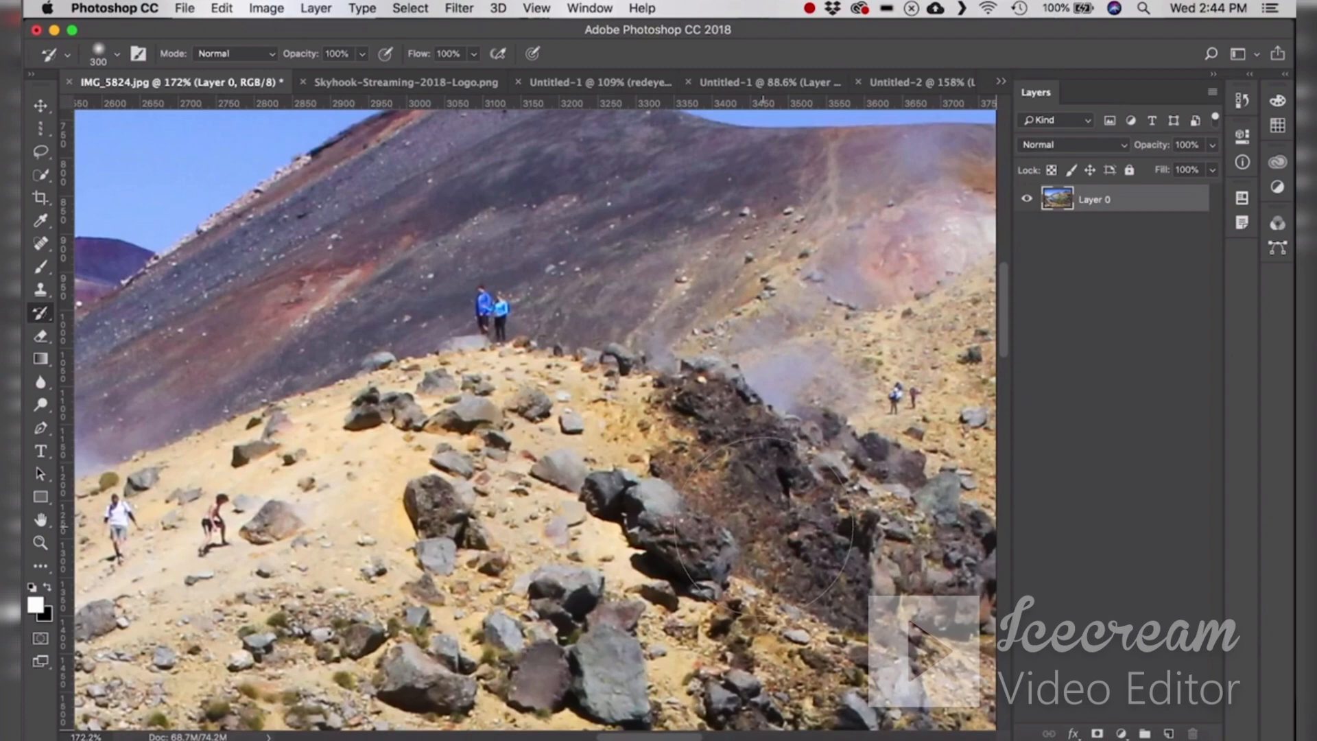
{"action": "key", "text": "super+alt+z"}
{"action": "key", "text": "super+alt+z"}
{"action": "key", "text": "super+alt+z"}
{"action": "key", "text": "super+alt+z"}
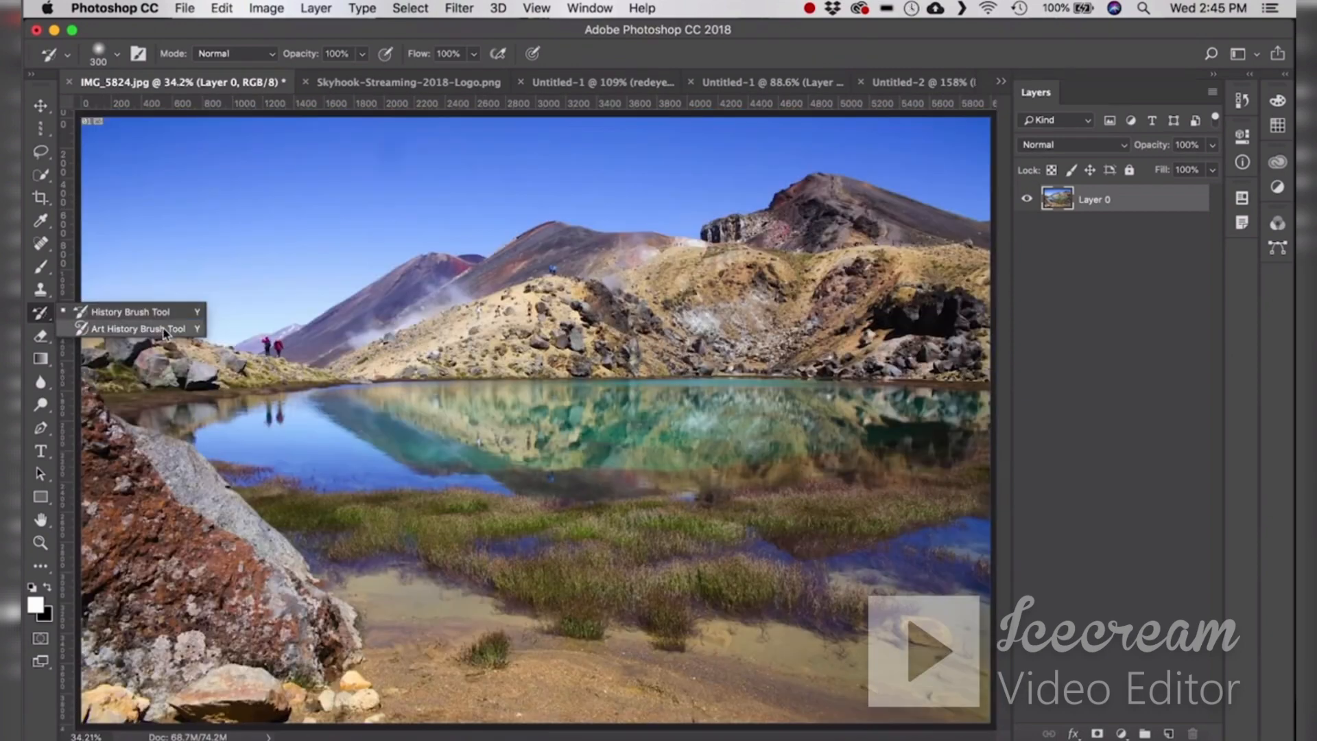
- Paint over the sky and the rocks along the near shore with the Art History Brush in the Dab style
{"action": "left_click", "coordinate": [137, 329]}
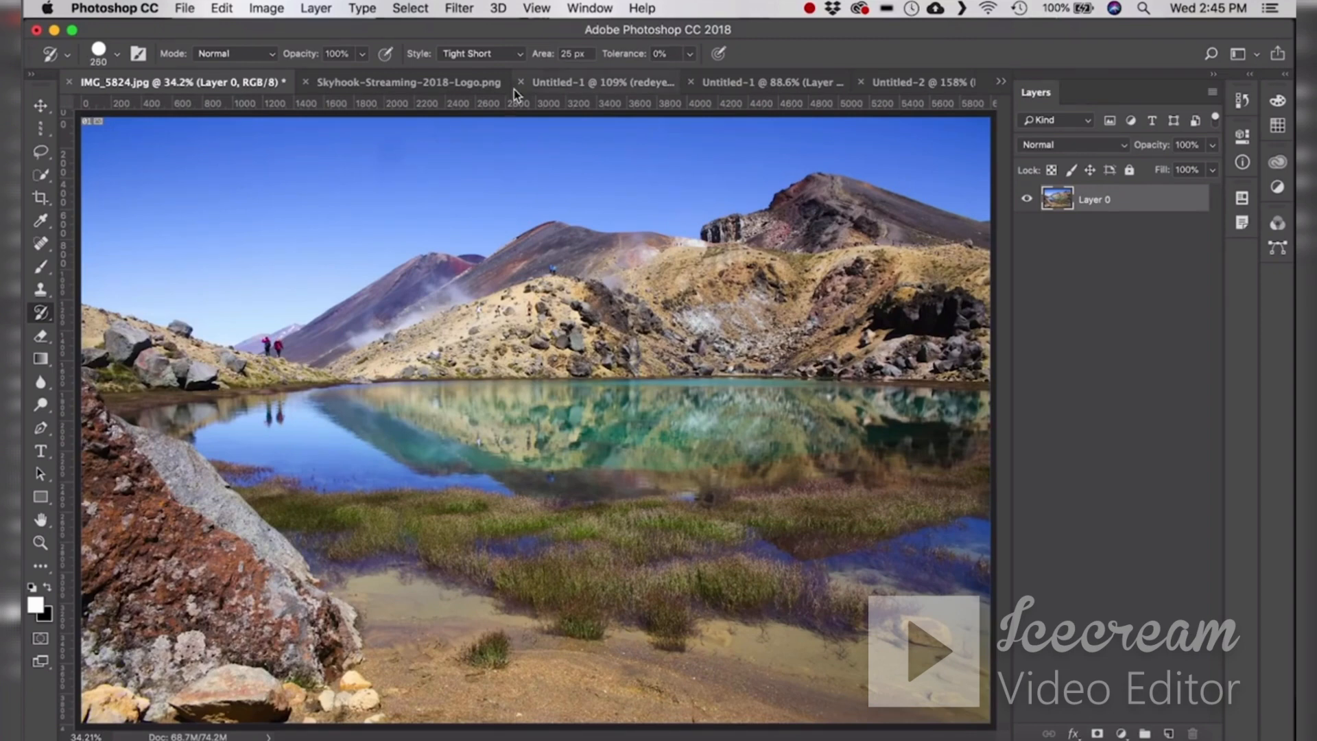
{"action": "left_click", "coordinate": [493, 54]}
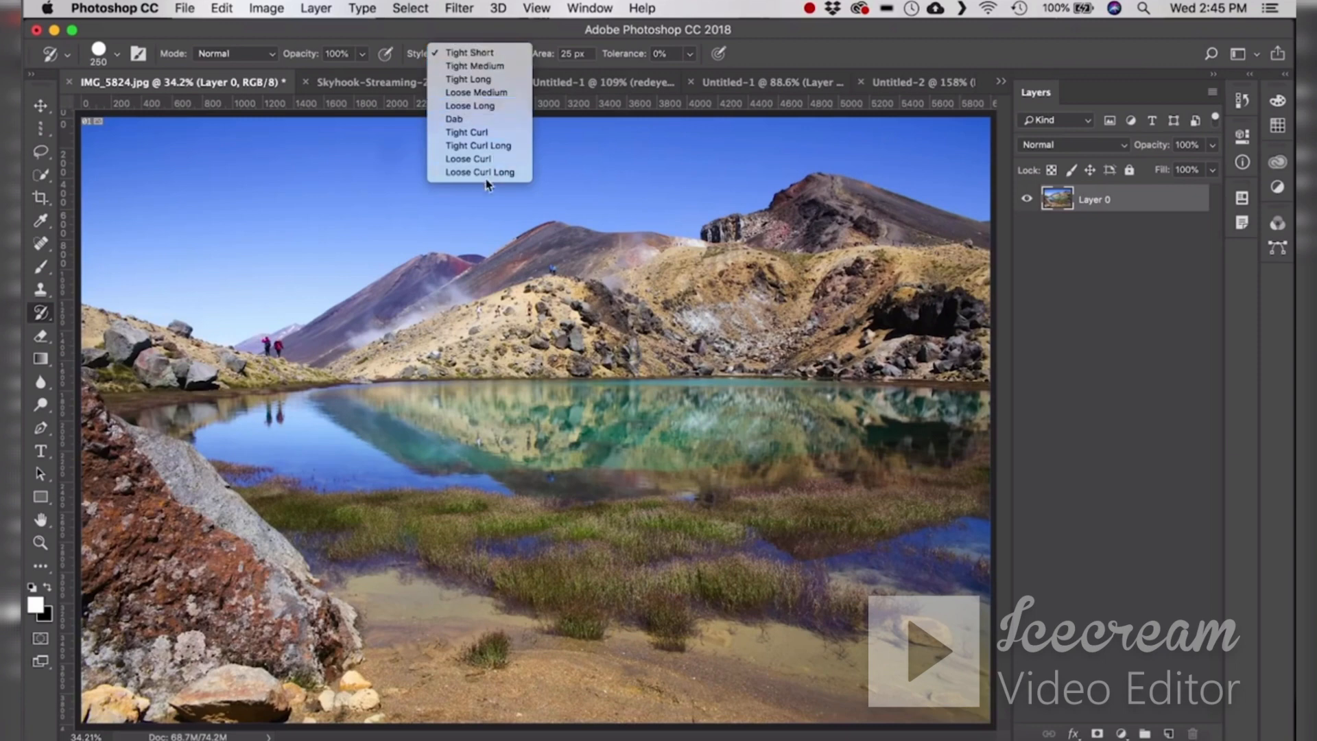
{"action": "left_click", "coordinate": [490, 123]}
{"action": "left_click", "coordinate": [380, 176]}
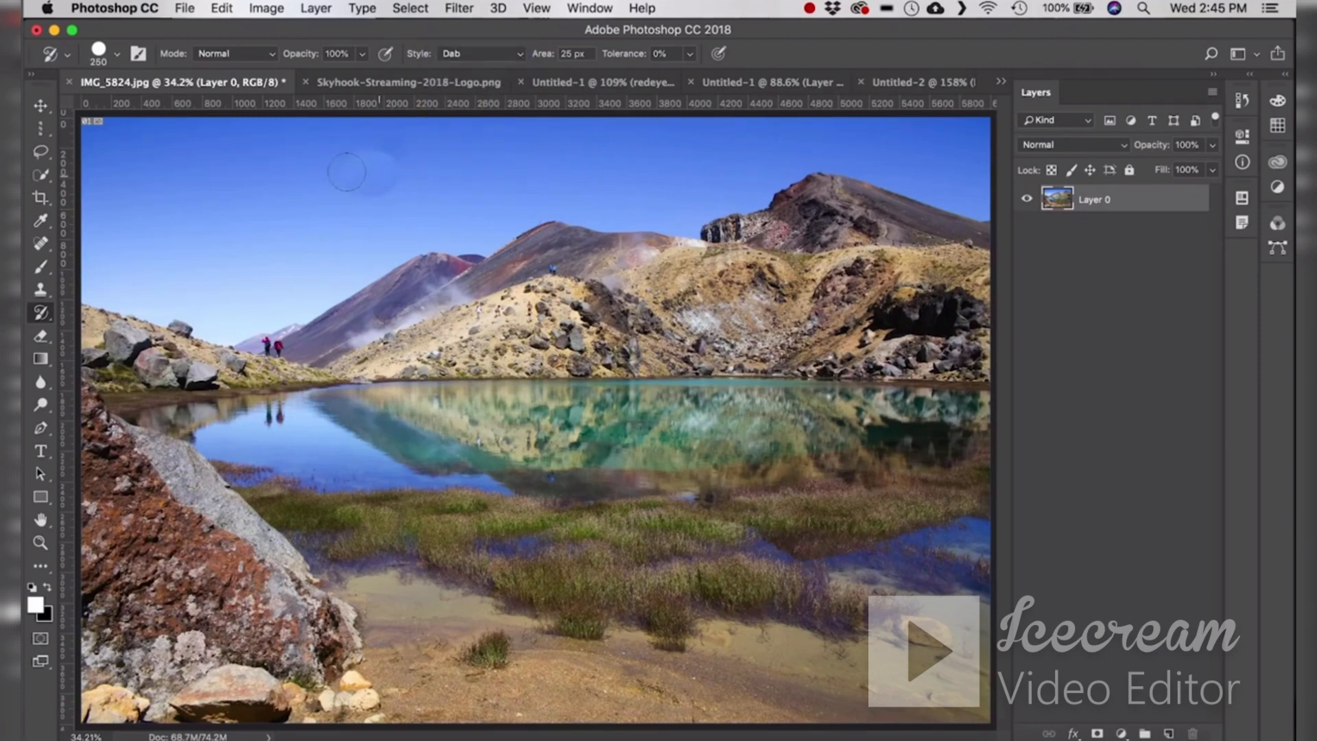
{"action": "left_click_drag", "start_coordinate": [105, 148], "coordinate": [451, 134]}
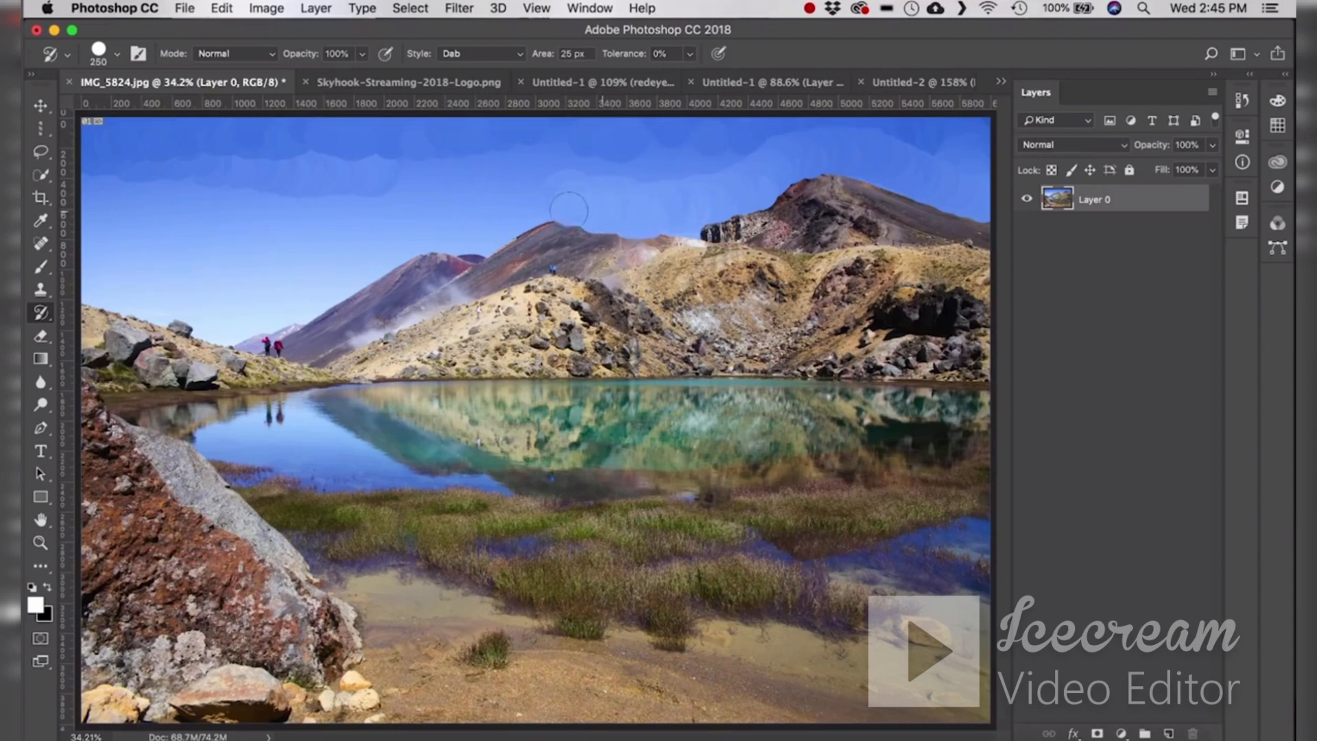
{"action": "mouse_move", "coordinate": [502, 212]}
{"action": "left_mouse_down"}
{"action": "mouse_move", "coordinate": [482, 229]}
{"action": "mouse_move", "coordinate": [377, 225]}
{"action": "mouse_move", "coordinate": [426, 233]}
{"action": "mouse_move", "coordinate": [286, 287]}
{"action": "mouse_move", "coordinate": [371, 268]}
{"action": "mouse_move", "coordinate": [231, 314]}
{"action": "mouse_move", "coordinate": [99, 278]}
{"action": "mouse_move", "coordinate": [123, 184]}
{"action": "mouse_move", "coordinate": [307, 194]}
{"action": "mouse_move", "coordinate": [122, 201]}
{"action": "mouse_move", "coordinate": [311, 207]}
{"action": "mouse_move", "coordinate": [149, 225]}
{"action": "mouse_move", "coordinate": [277, 251]}
{"action": "mouse_move", "coordinate": [173, 260]}
{"action": "mouse_move", "coordinate": [278, 263]}
{"action": "mouse_move", "coordinate": [379, 196]}
{"action": "mouse_move", "coordinate": [448, 201]}
{"action": "mouse_move", "coordinate": [156, 230]}
{"action": "mouse_move", "coordinate": [149, 301]}
{"action": "mouse_move", "coordinate": [80, 316]}
{"action": "mouse_move", "coordinate": [326, 389]}
{"action": "mouse_move", "coordinate": [73, 362]}
{"action": "mouse_move", "coordinate": [174, 384]}
{"action": "mouse_move", "coordinate": [107, 375]}
{"action": "mouse_move", "coordinate": [90, 396]}
{"action": "mouse_move", "coordinate": [136, 451]}
{"action": "mouse_move", "coordinate": [190, 468]}
{"action": "mouse_move", "coordinate": [324, 624]}
{"action": "mouse_move", "coordinate": [365, 700]}
{"action": "mouse_move", "coordinate": [96, 698]}
{"action": "mouse_move", "coordinate": [316, 692]}
{"action": "mouse_move", "coordinate": [206, 541]}
{"action": "mouse_move", "coordinate": [101, 462]}
{"action": "mouse_move", "coordinate": [144, 582]}
{"action": "mouse_move", "coordinate": [226, 669]}
{"action": "mouse_move", "coordinate": [155, 511]}
{"action": "mouse_move", "coordinate": [107, 563]}
{"action": "mouse_move", "coordinate": [89, 659]}
{"action": "mouse_move", "coordinate": [123, 604]}
{"action": "mouse_move", "coordinate": [192, 659]}
{"action": "mouse_move", "coordinate": [151, 644]}
{"action": "mouse_move", "coordinate": [276, 629]}
{"action": "left_mouse_up"}
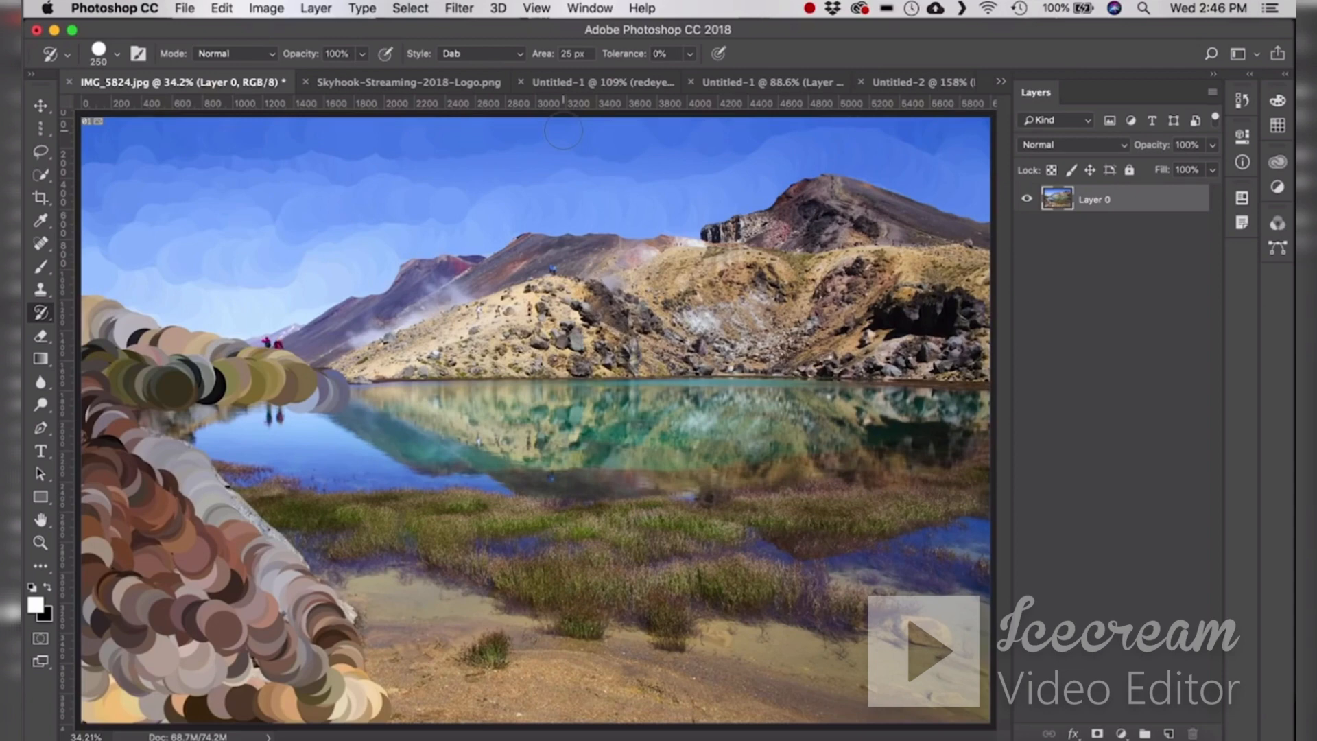
- Step back through the four Art History Brush strokes on the landscape photo
{"action": "key", "text": "super+alt+z"}
{"action": "key", "text": "super+alt+z"}
{"action": "key", "text": "super+alt+z"}
{"action": "key", "text": "super+alt+z"}
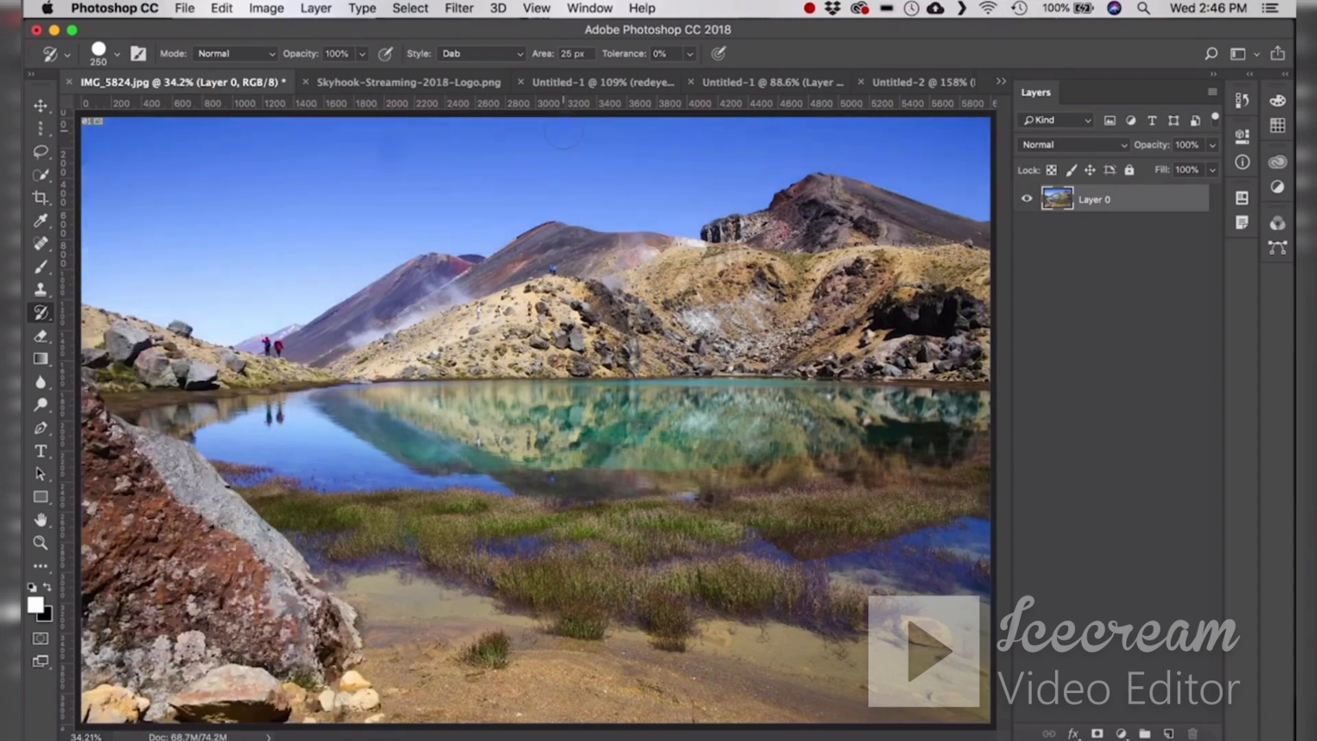
- Erase a hard-edged stroke from the hillside down into the lake with the 300 px Eraser, and undo it
{"action": "left_click", "coordinate": [41, 314]}
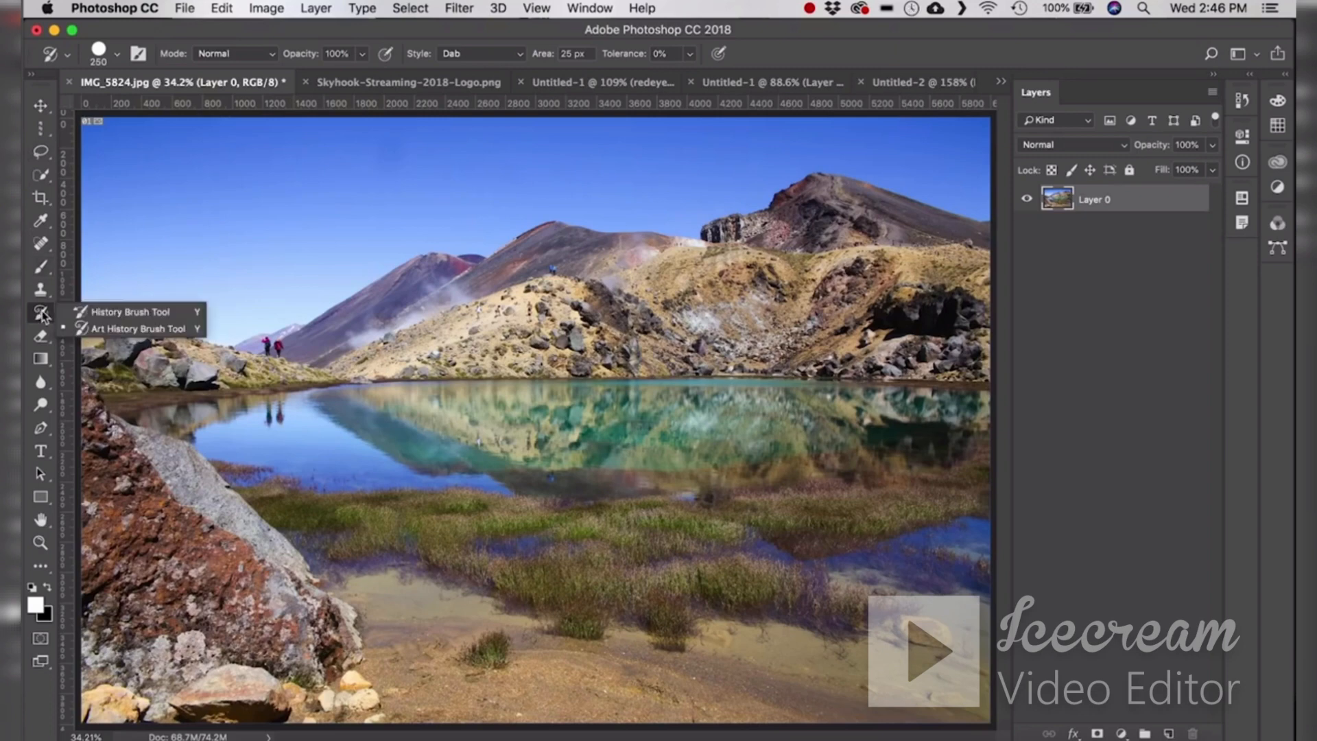
{"action": "left_click", "coordinate": [131, 311]}
{"action": "left_click", "coordinate": [43, 335]}
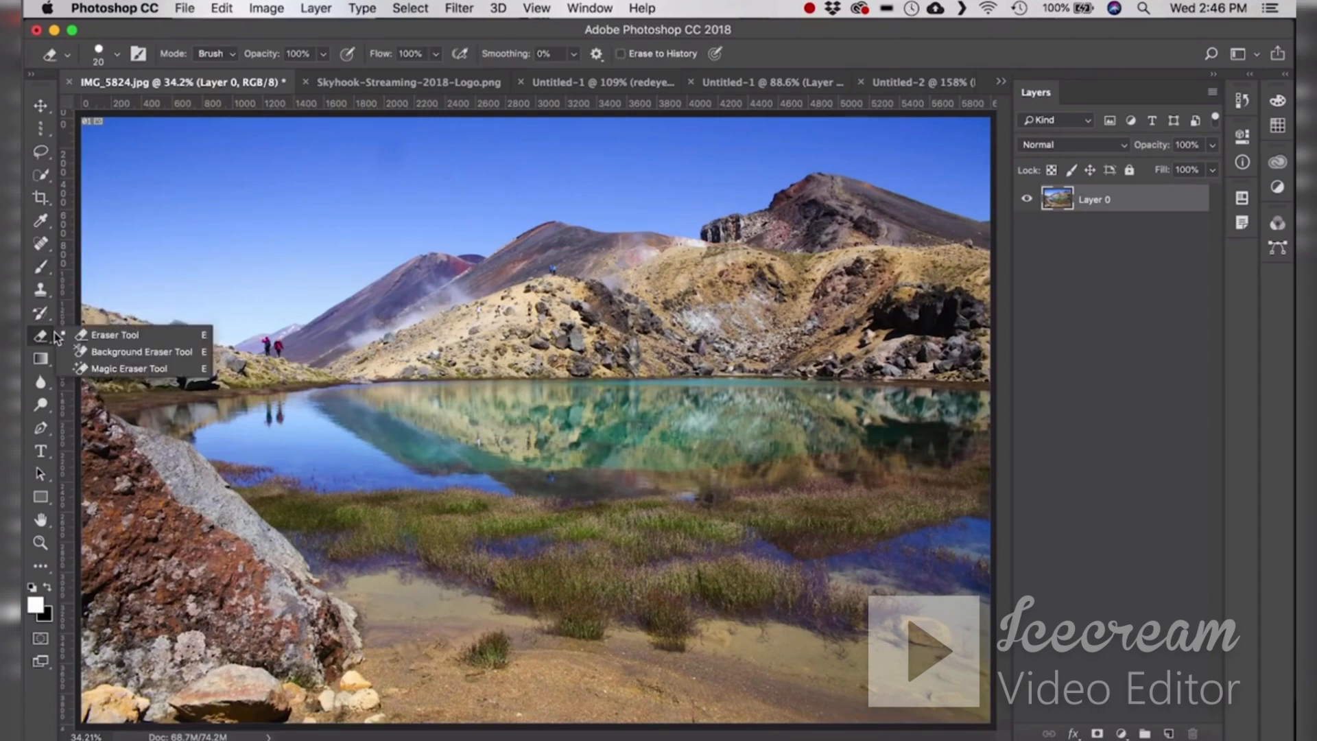
{"action": "left_click", "coordinate": [96, 335]}
{"action": "left_click", "coordinate": [41, 335]}
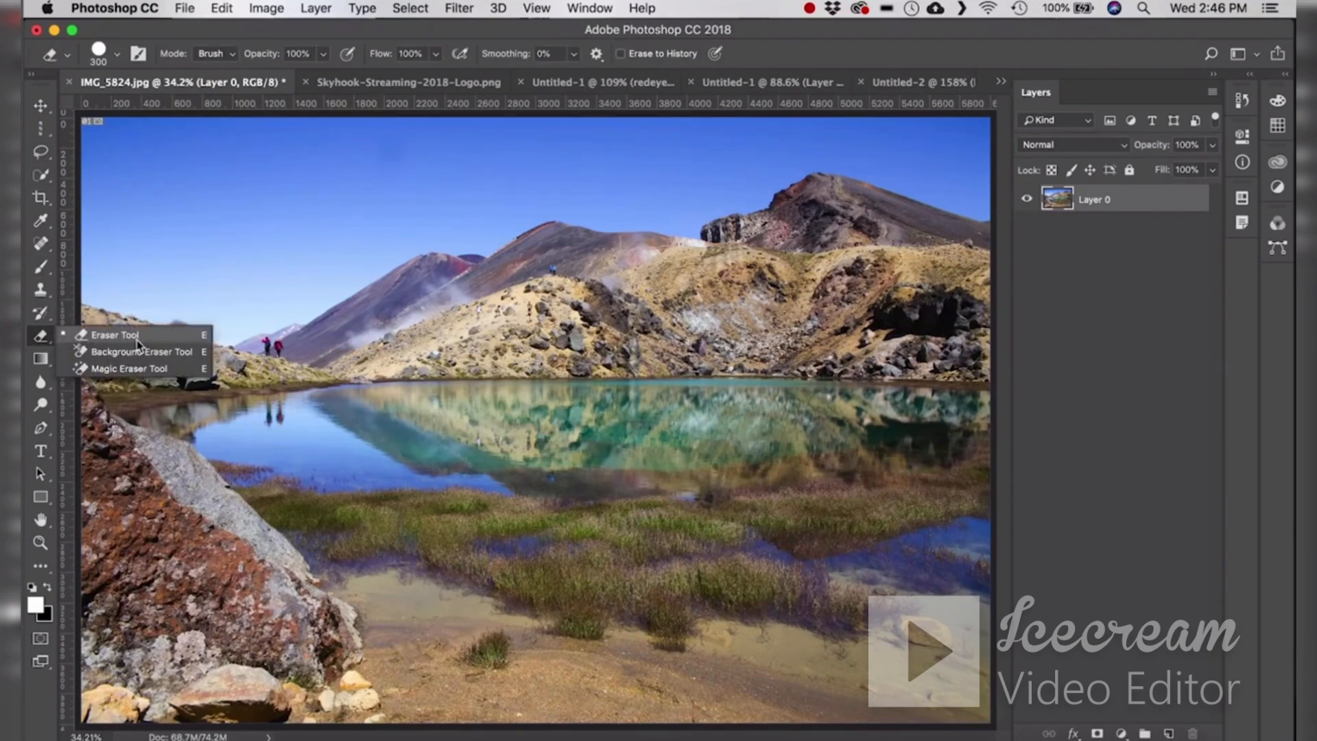
{"action": "left_click", "coordinate": [164, 335]}
{"action": "mouse_move", "coordinate": [480, 326]}
{"action": "left_mouse_down"}
{"action": "mouse_move", "coordinate": [347, 328]}
{"action": "mouse_move", "coordinate": [423, 319]}
{"action": "mouse_move", "coordinate": [511, 366]}
{"action": "mouse_move", "coordinate": [519, 457]}
{"action": "mouse_move", "coordinate": [501, 403]}
{"action": "mouse_move", "coordinate": [513, 436]}
{"action": "left_mouse_up"}
{"action": "key", "text": "super+z"}
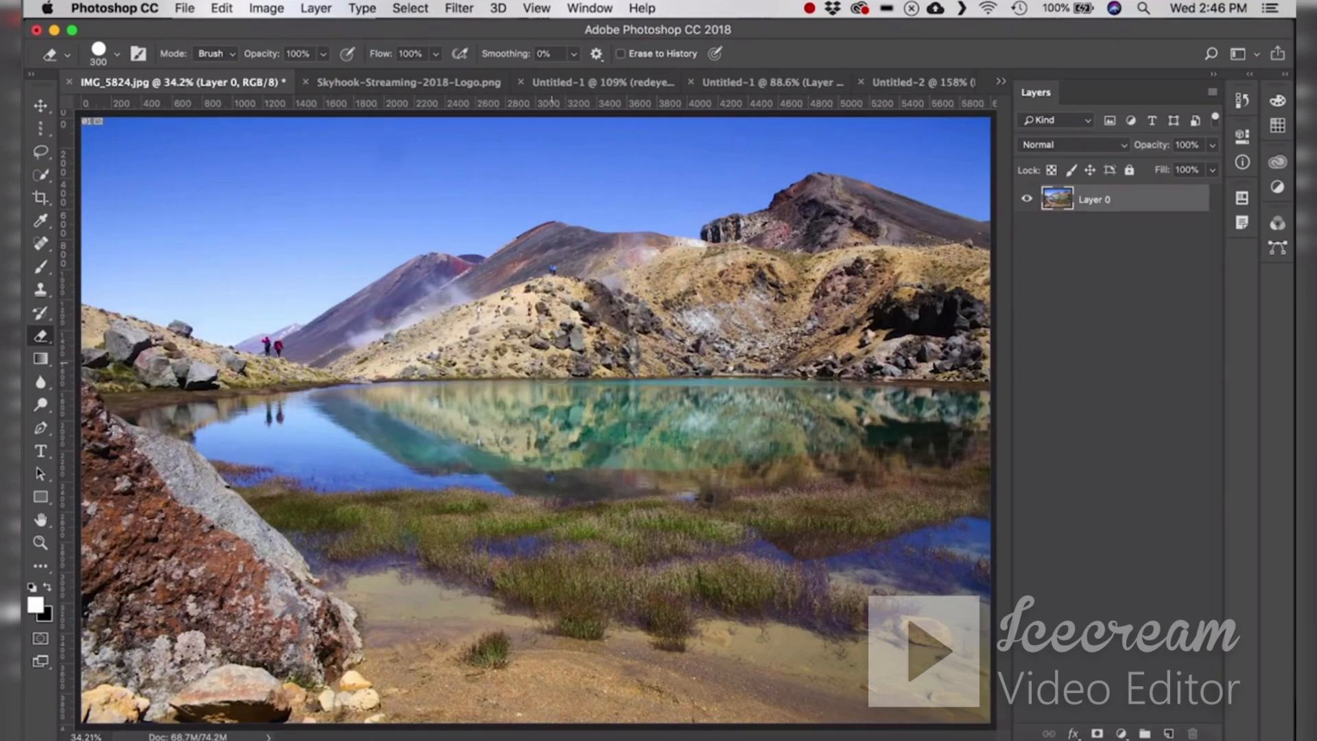
- Soften the 300 px Eraser brush, erase a stroke across the central mountain, undo it and review the eraser modes
{"action": "left_click", "coordinate": [98, 54]}
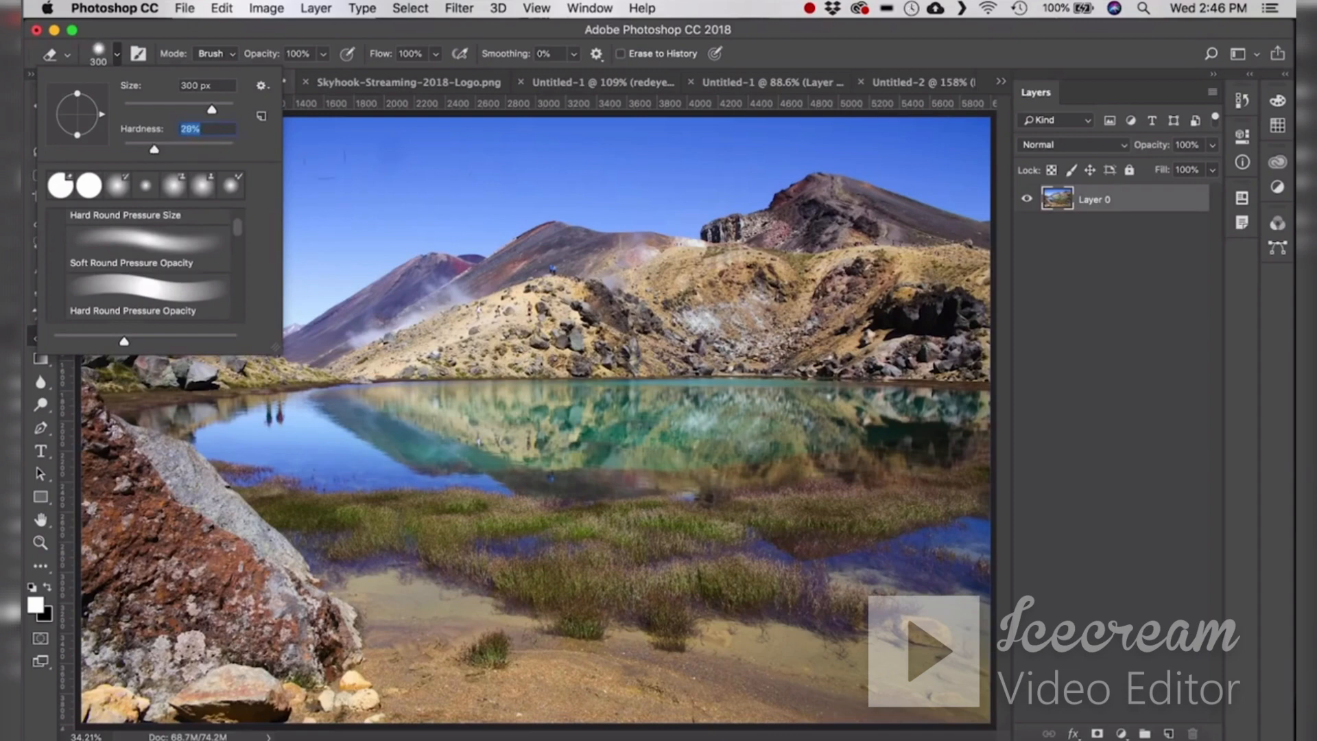
{"action": "mouse_move", "coordinate": [518, 196]}
{"action": "left_mouse_down"}
{"action": "mouse_move", "coordinate": [606, 196]}
{"action": "mouse_move", "coordinate": [593, 224]}
{"action": "mouse_move", "coordinate": [564, 215]}
{"action": "mouse_move", "coordinate": [544, 234]}
{"action": "mouse_move", "coordinate": [550, 211]}
{"action": "mouse_move", "coordinate": [620, 220]}
{"action": "mouse_move", "coordinate": [629, 262]}
{"action": "mouse_move", "coordinate": [562, 264]}
{"action": "left_mouse_up"}
{"action": "key", "text": "super+z"}
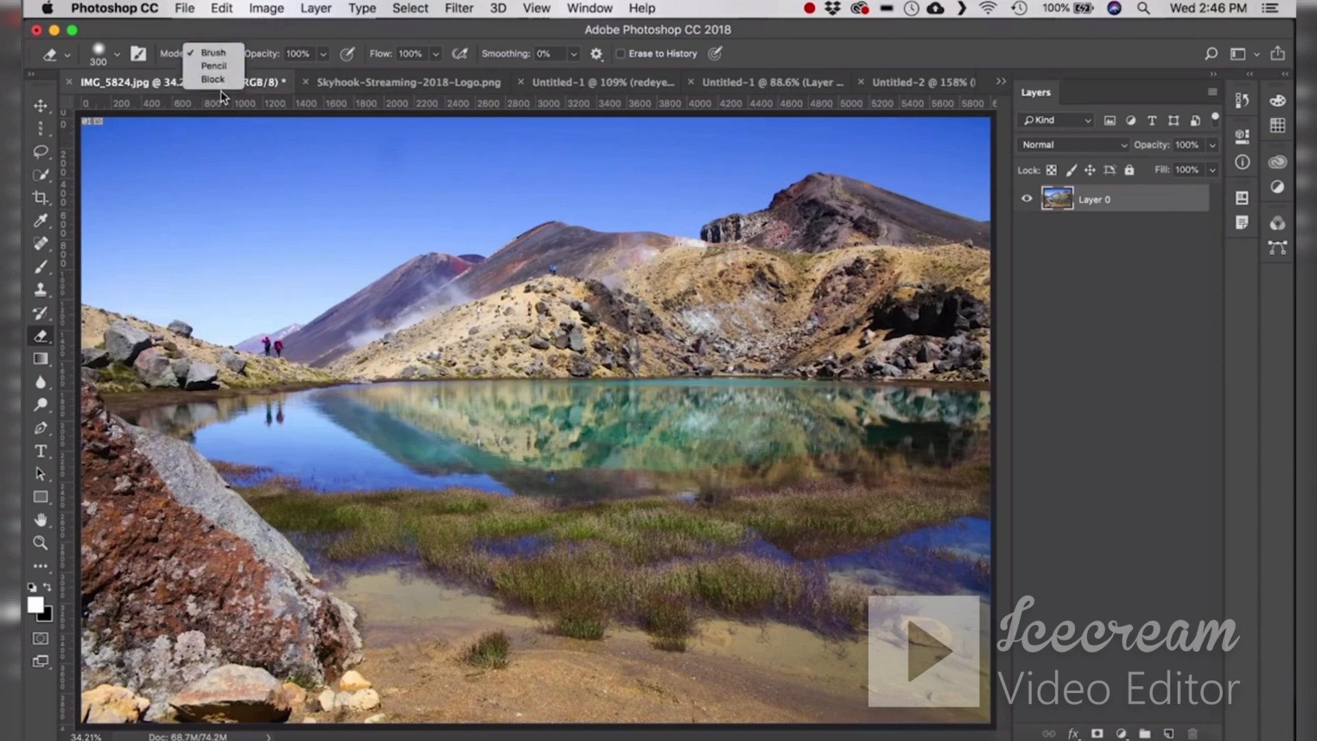
{"action": "left_click", "coordinate": [315, 55]}
{"action": "left_click", "coordinate": [367, 58]}
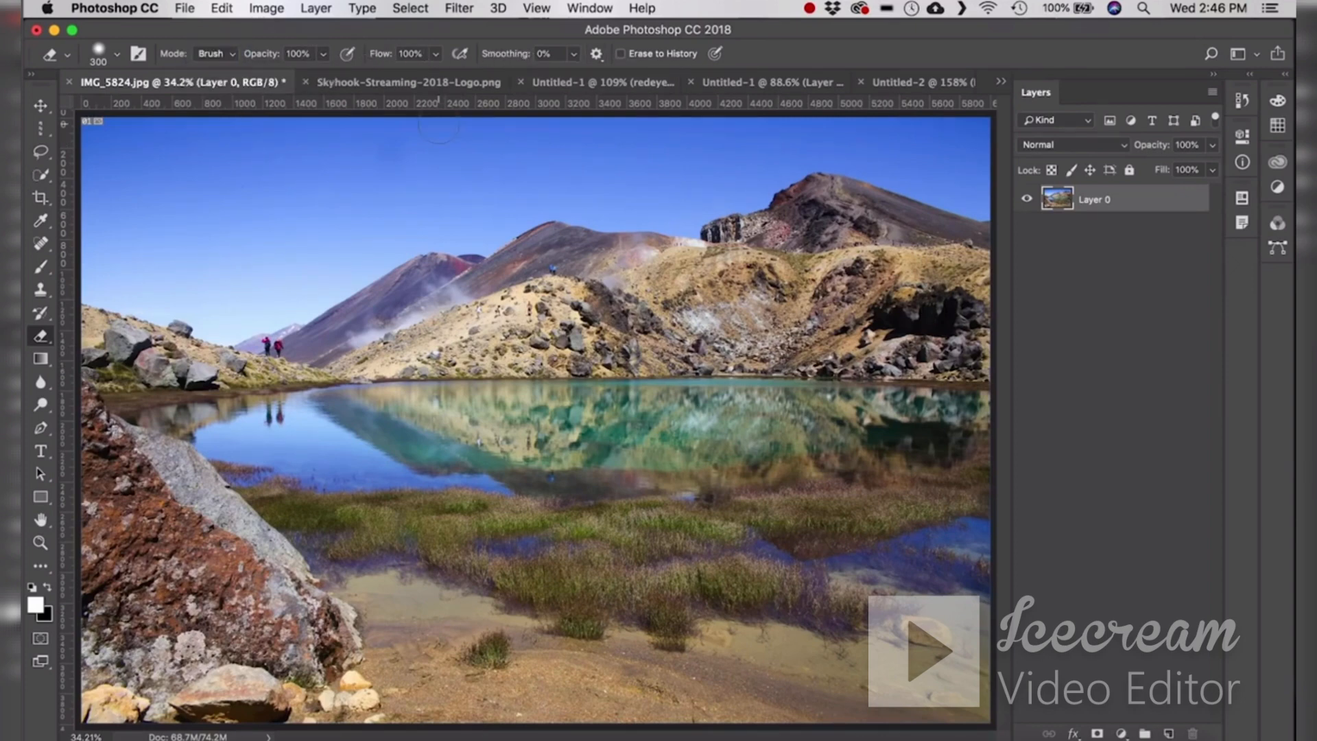
- Erase the white background around the blue ribbon in the Skyhook logo file with the Background Eraser at 50% tolerance
{"action": "right_click", "coordinate": [52, 339]}
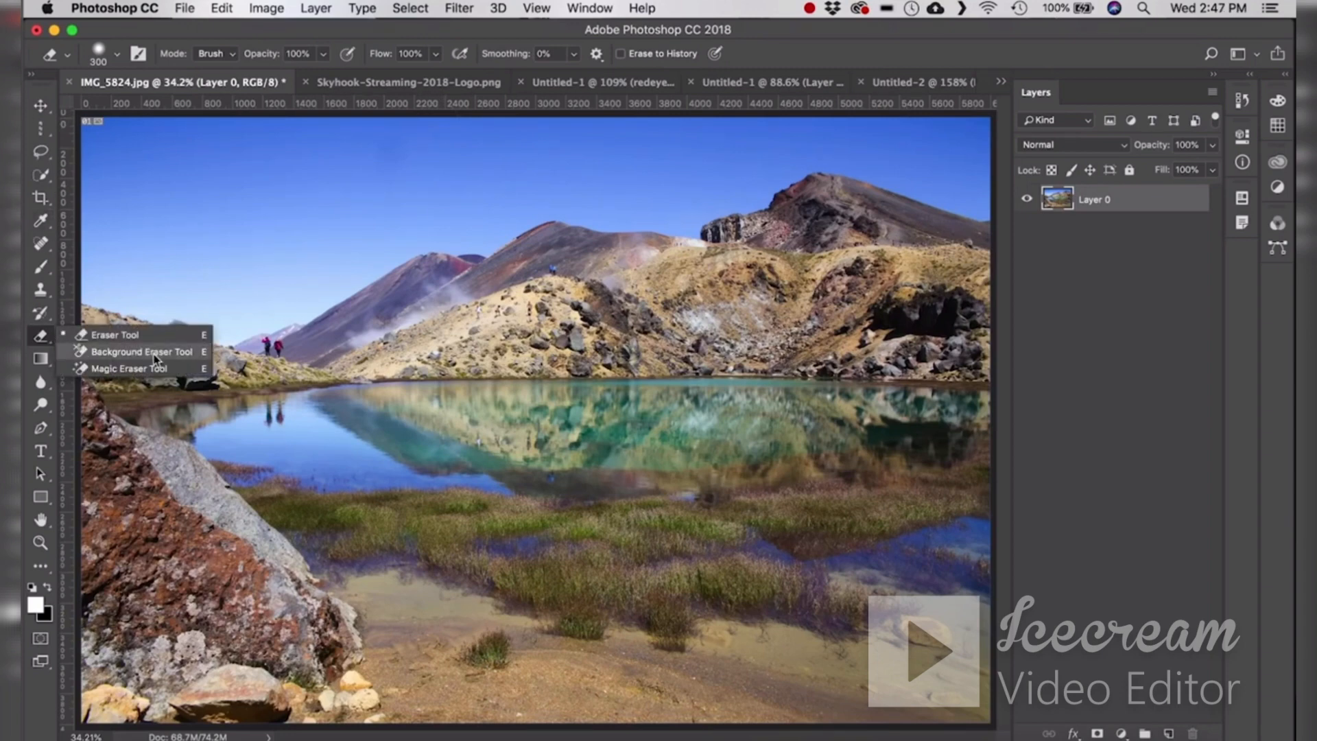
{"action": "left_click", "coordinate": [141, 351]}
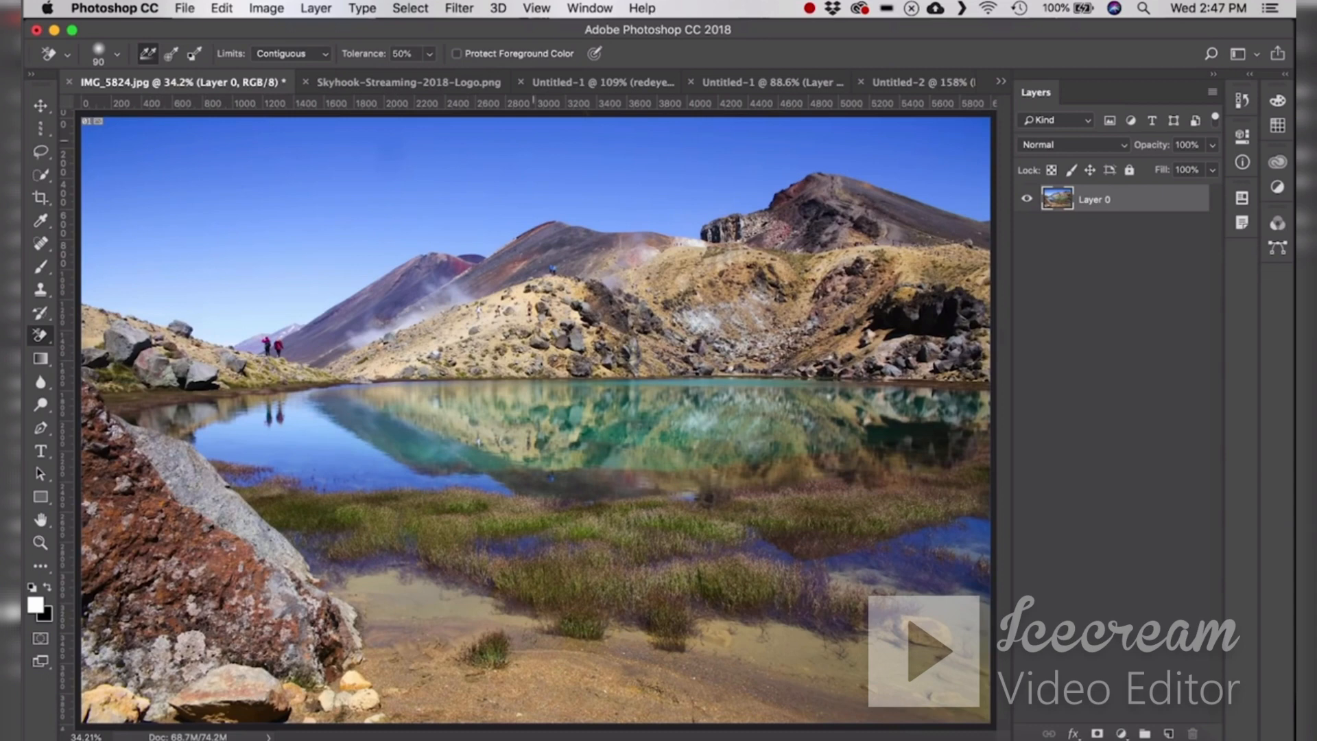
{"action": "left_click", "coordinate": [418, 85]}
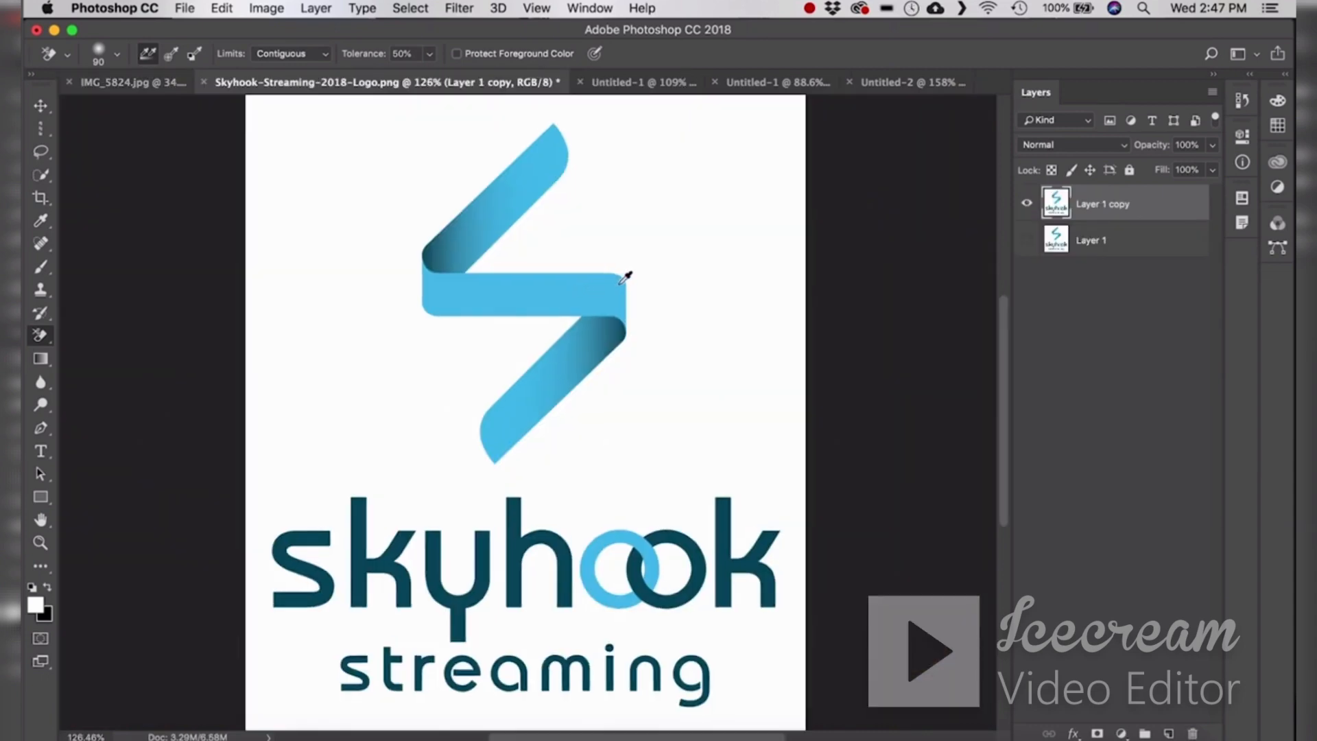
{"action": "scroll", "coordinate": [594, 219], "scroll_direction": "up", "scroll_amount": 3}
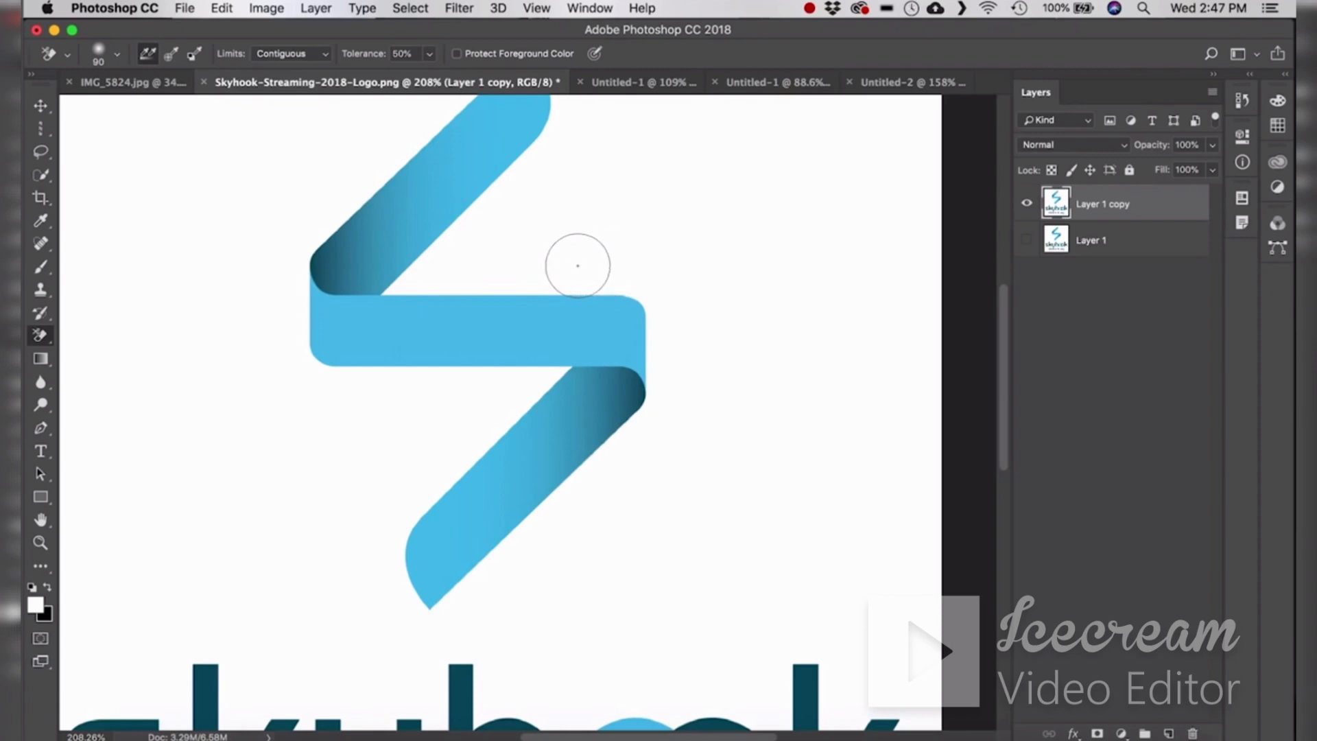
{"action": "mouse_move", "coordinate": [611, 264]}
{"action": "left_mouse_down"}
{"action": "mouse_move", "coordinate": [532, 266]}
{"action": "mouse_move", "coordinate": [604, 266]}
{"action": "mouse_move", "coordinate": [426, 269]}
{"action": "mouse_move", "coordinate": [531, 165]}
{"action": "mouse_move", "coordinate": [522, 186]}
{"action": "mouse_move", "coordinate": [555, 135]}
{"action": "mouse_move", "coordinate": [534, 199]}
{"action": "mouse_move", "coordinate": [572, 128]}
{"action": "mouse_move", "coordinate": [529, 244]}
{"action": "mouse_move", "coordinate": [623, 216]}
{"action": "mouse_move", "coordinate": [566, 176]}
{"action": "mouse_move", "coordinate": [578, 137]}
{"action": "mouse_move", "coordinate": [648, 239]}
{"action": "mouse_move", "coordinate": [599, 261]}
{"action": "mouse_move", "coordinate": [662, 292]}
{"action": "mouse_move", "coordinate": [690, 353]}
{"action": "mouse_move", "coordinate": [673, 311]}
{"action": "mouse_move", "coordinate": [644, 453]}
{"action": "mouse_move", "coordinate": [672, 451]}
{"action": "mouse_move", "coordinate": [643, 450]}
{"action": "mouse_move", "coordinate": [565, 533]}
{"action": "mouse_move", "coordinate": [581, 495]}
{"action": "mouse_move", "coordinate": [535, 567]}
{"action": "mouse_move", "coordinate": [549, 542]}
{"action": "mouse_move", "coordinate": [597, 519]}
{"action": "mouse_move", "coordinate": [476, 593]}
{"action": "mouse_move", "coordinate": [480, 581]}
{"action": "mouse_move", "coordinate": [448, 631]}
{"action": "mouse_move", "coordinate": [387, 626]}
{"action": "mouse_move", "coordinate": [372, 573]}
{"action": "mouse_move", "coordinate": [405, 617]}
{"action": "mouse_move", "coordinate": [389, 481]}
{"action": "mouse_move", "coordinate": [393, 507]}
{"action": "mouse_move", "coordinate": [424, 487]}
{"action": "mouse_move", "coordinate": [463, 406]}
{"action": "mouse_move", "coordinate": [461, 437]}
{"action": "mouse_move", "coordinate": [526, 399]}
{"action": "mouse_move", "coordinate": [538, 371]}
{"action": "mouse_move", "coordinate": [563, 369]}
{"action": "mouse_move", "coordinate": [310, 374]}
{"action": "mouse_move", "coordinate": [273, 353]}
{"action": "mouse_move", "coordinate": [291, 302]}
{"action": "mouse_move", "coordinate": [292, 226]}
{"action": "mouse_move", "coordinate": [277, 290]}
{"action": "mouse_move", "coordinate": [292, 193]}
{"action": "mouse_move", "coordinate": [270, 285]}
{"action": "mouse_move", "coordinate": [298, 226]}
{"action": "mouse_move", "coordinate": [316, 355]}
{"action": "mouse_move", "coordinate": [391, 229]}
{"action": "mouse_move", "coordinate": [523, 191]}
{"action": "left_mouse_up"}
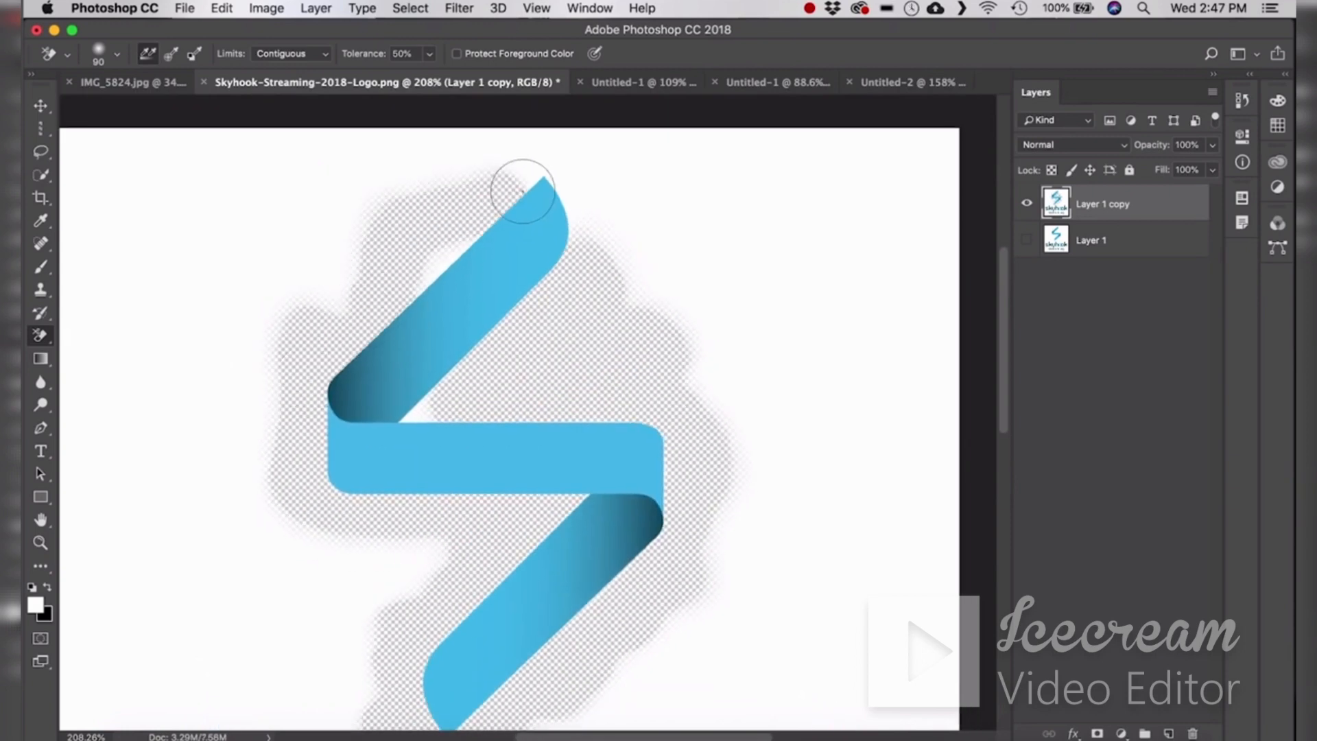
- Try more Background Eraser strokes around the ribbon's upper tip, and undo all background erasing on the logo
{"action": "mouse_move", "coordinate": [434, 264]}
{"action": "left_mouse_down"}
{"action": "mouse_move", "coordinate": [535, 206]}
{"action": "mouse_move", "coordinate": [556, 165]}
{"action": "mouse_move", "coordinate": [526, 179]}
{"action": "mouse_move", "coordinate": [584, 183]}
{"action": "left_mouse_up"}
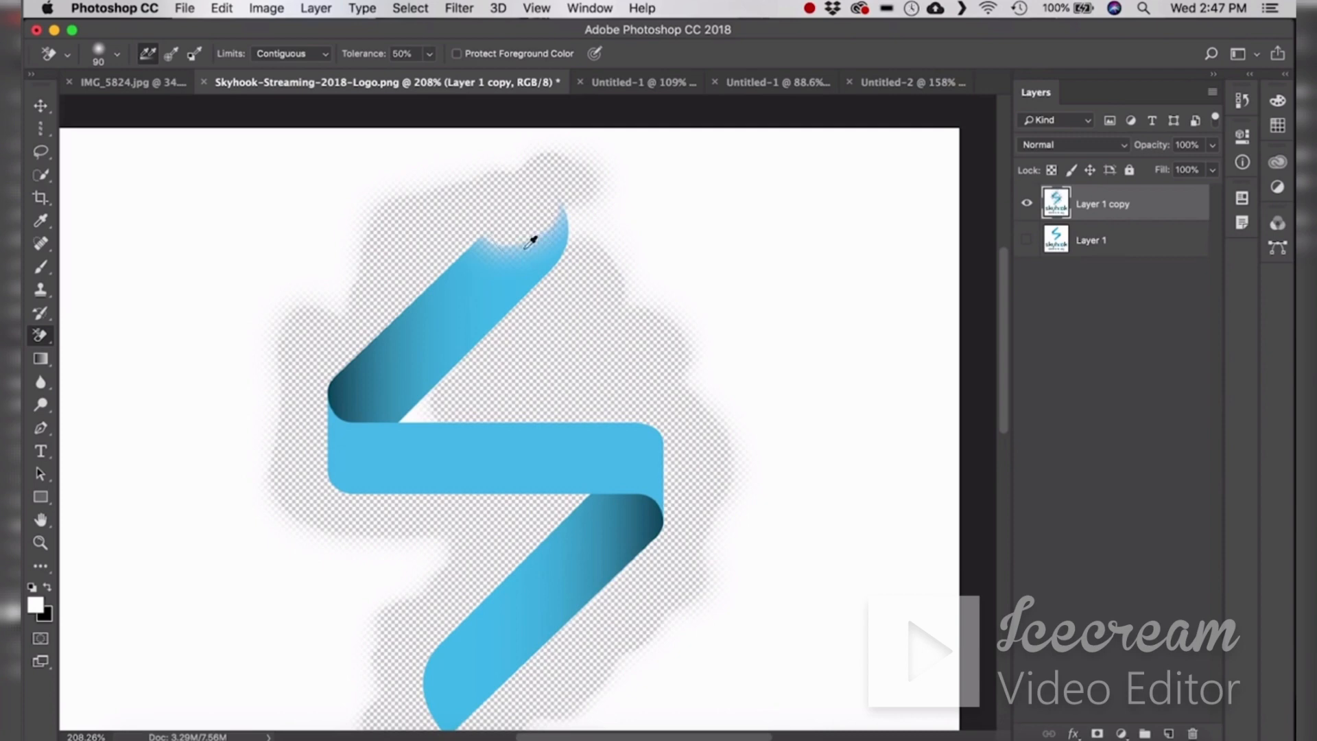
{"action": "key", "text": "super+z"}
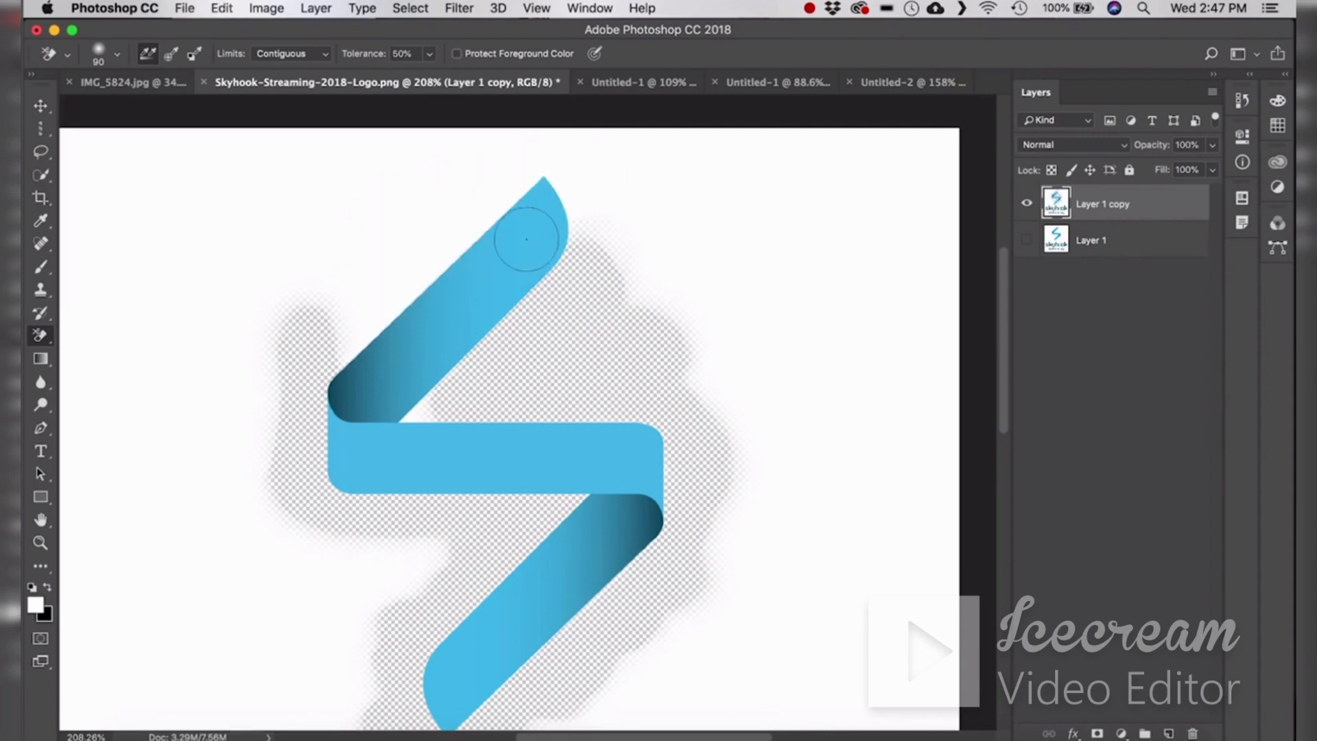
{"action": "mouse_move", "coordinate": [315, 359]}
{"action": "left_mouse_down"}
{"action": "mouse_move", "coordinate": [327, 321]}
{"action": "mouse_move", "coordinate": [355, 306]}
{"action": "mouse_move", "coordinate": [317, 340]}
{"action": "mouse_move", "coordinate": [345, 330]}
{"action": "mouse_move", "coordinate": [388, 272]}
{"action": "mouse_move", "coordinate": [327, 348]}
{"action": "mouse_move", "coordinate": [511, 172]}
{"action": "mouse_move", "coordinate": [517, 227]}
{"action": "left_mouse_up"}
{"action": "key", "text": "super+z"}
{"action": "key", "text": "super+z"}
{"action": "key", "text": "super+z"}
{"action": "key", "text": "alt+super+z"}
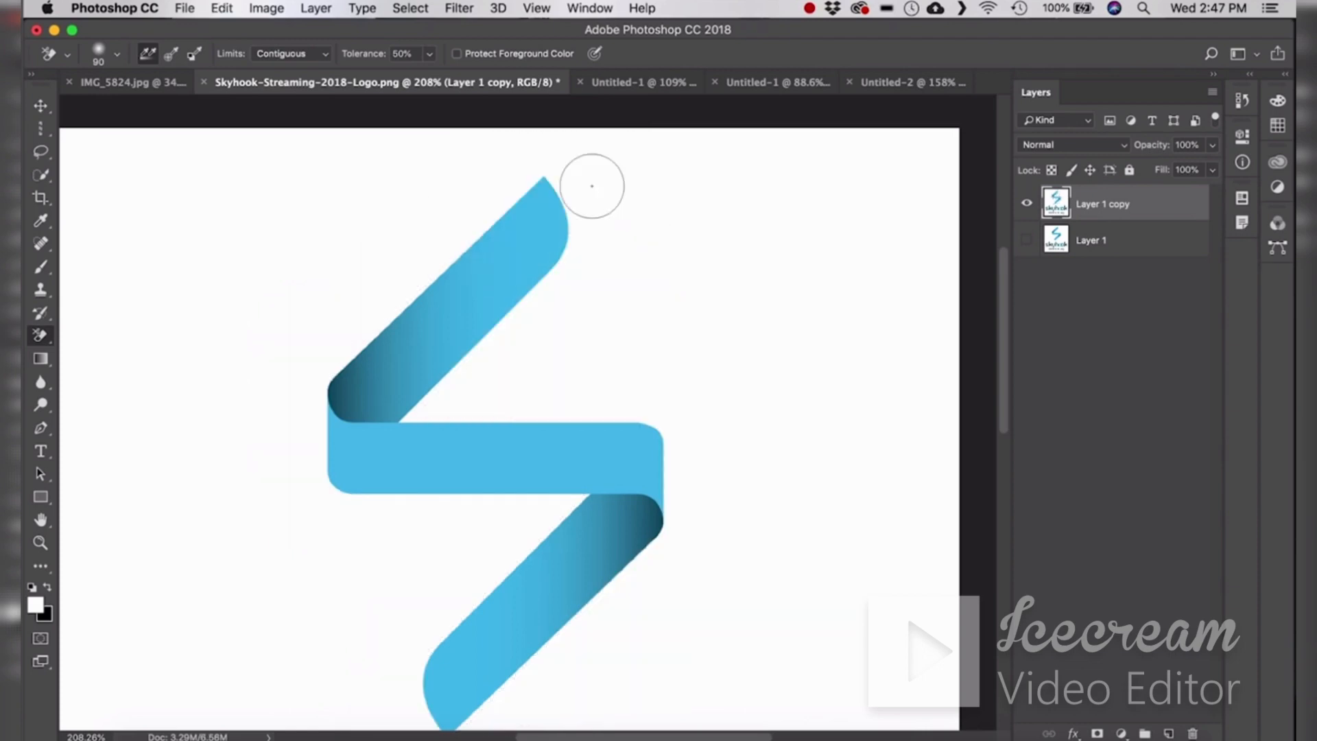
- Erase the light blue areas of the ribbon's three bands with the Magic Eraser at tolerance 32
{"action": "left_click", "coordinate": [38, 339]}
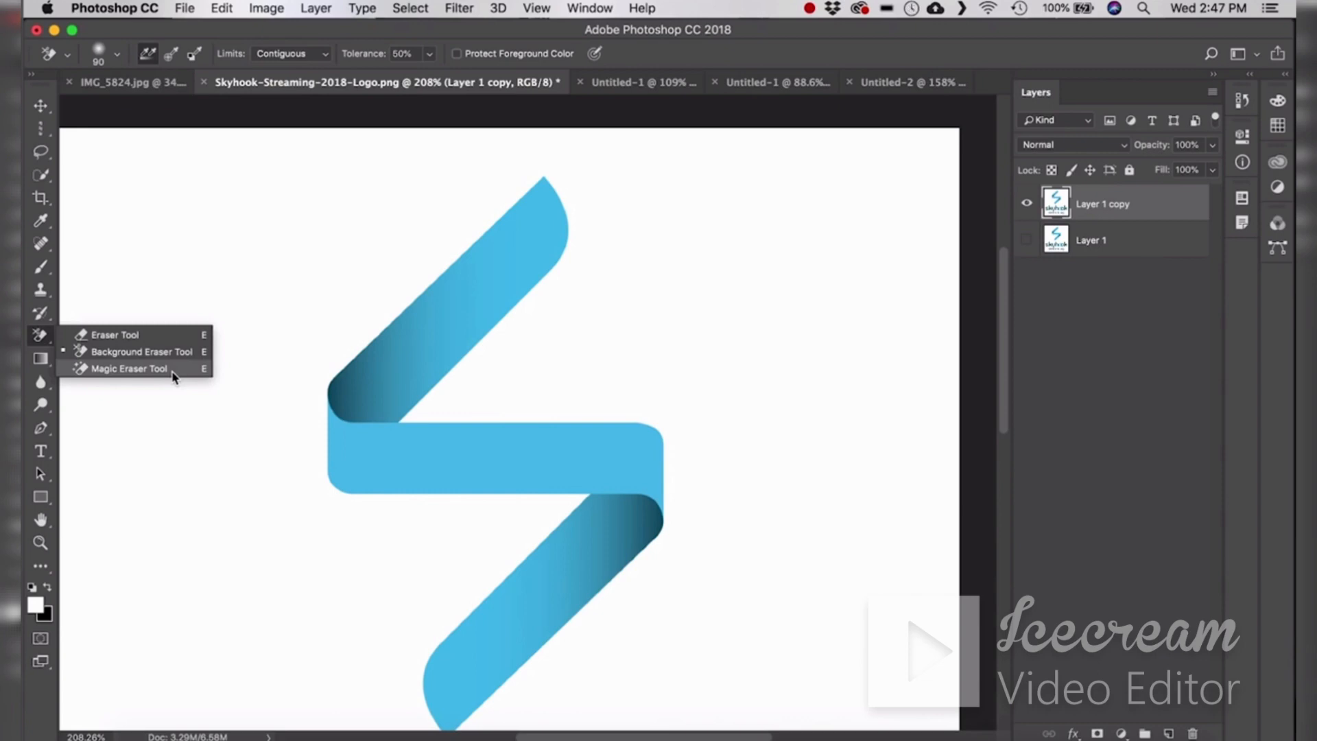
{"action": "left_click", "coordinate": [129, 368]}
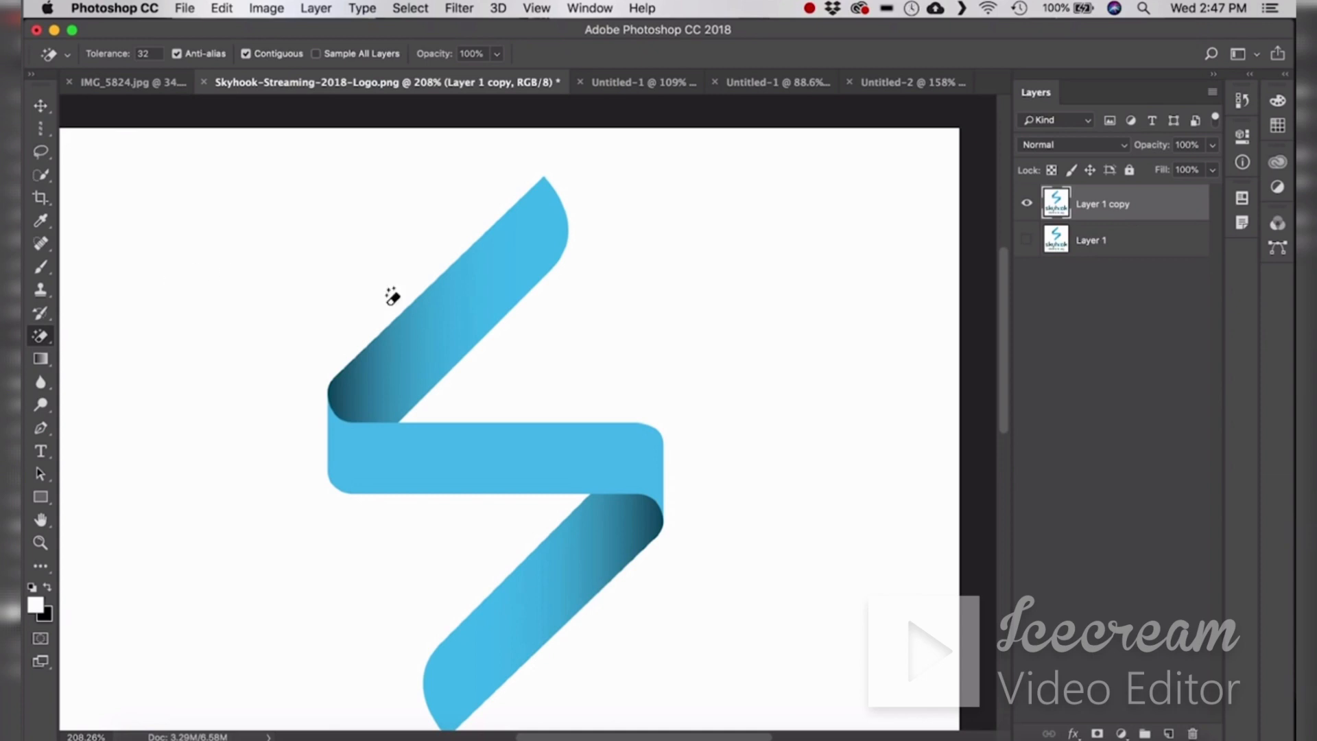
{"action": "left_click", "coordinate": [471, 321]}
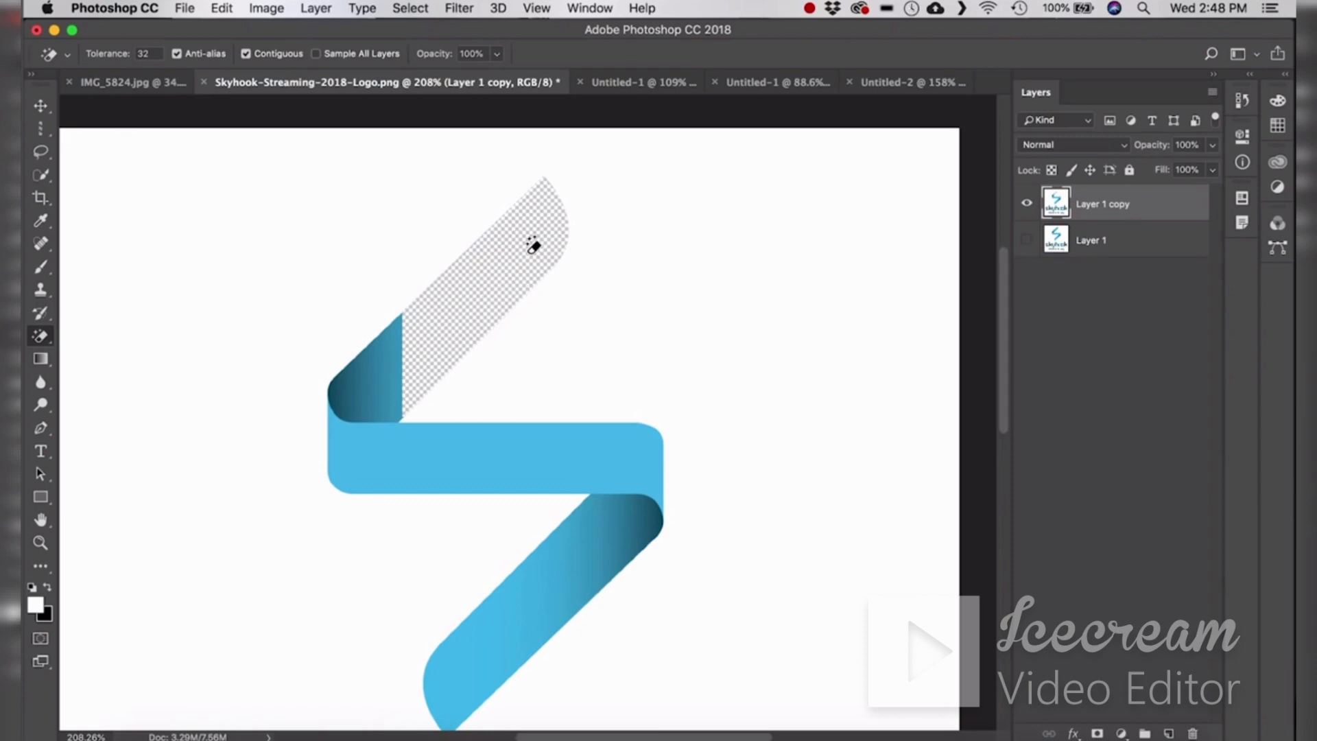
{"action": "left_click", "coordinate": [532, 455]}
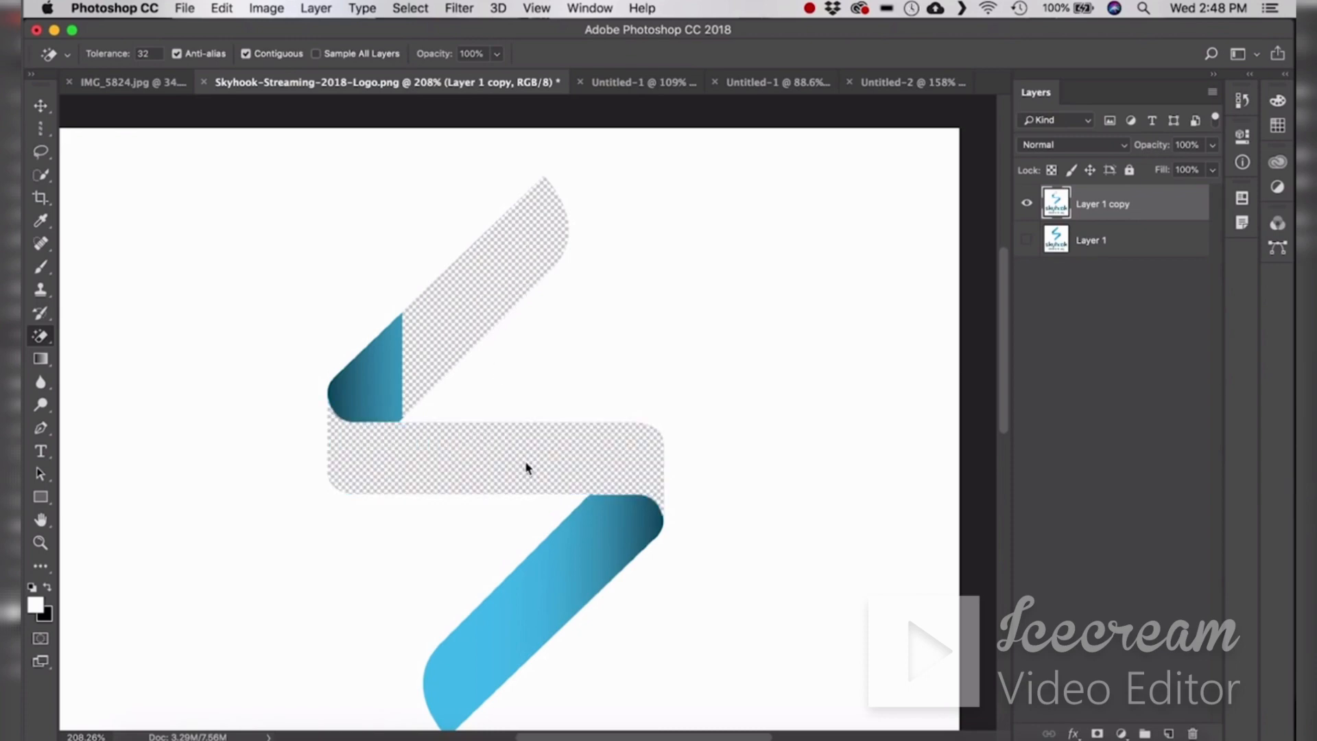
{"action": "left_click", "coordinate": [583, 570]}
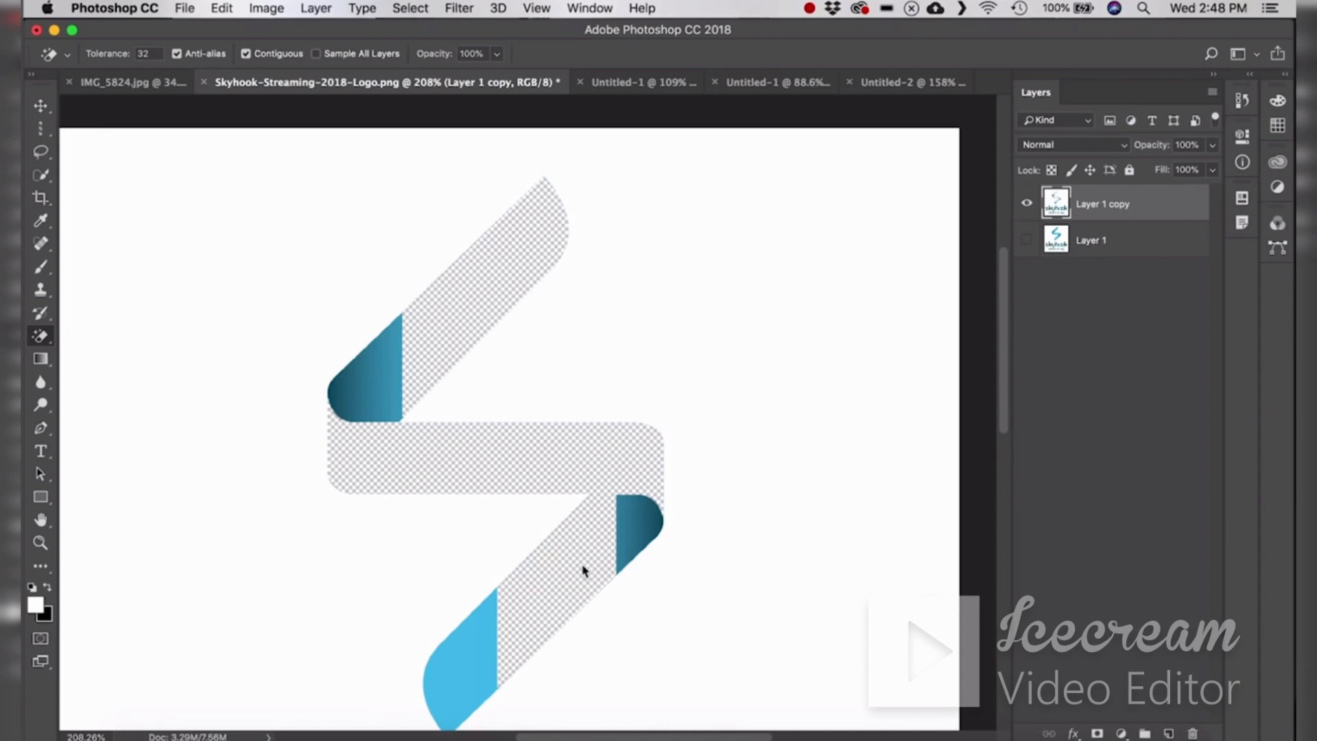
{"action": "left_click", "coordinate": [469, 673]}
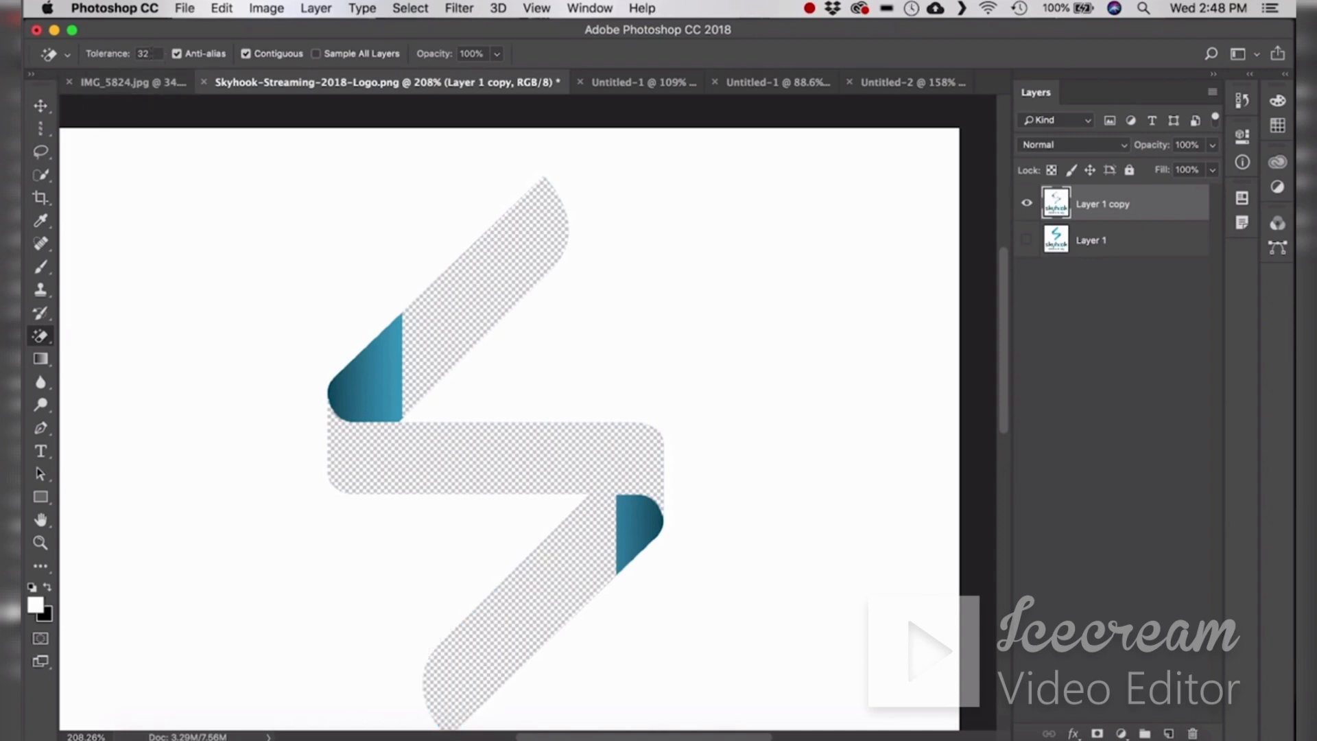
{"action": "scroll", "coordinate": [405, 359], "scroll_direction": "down", "scroll_amount": 5}
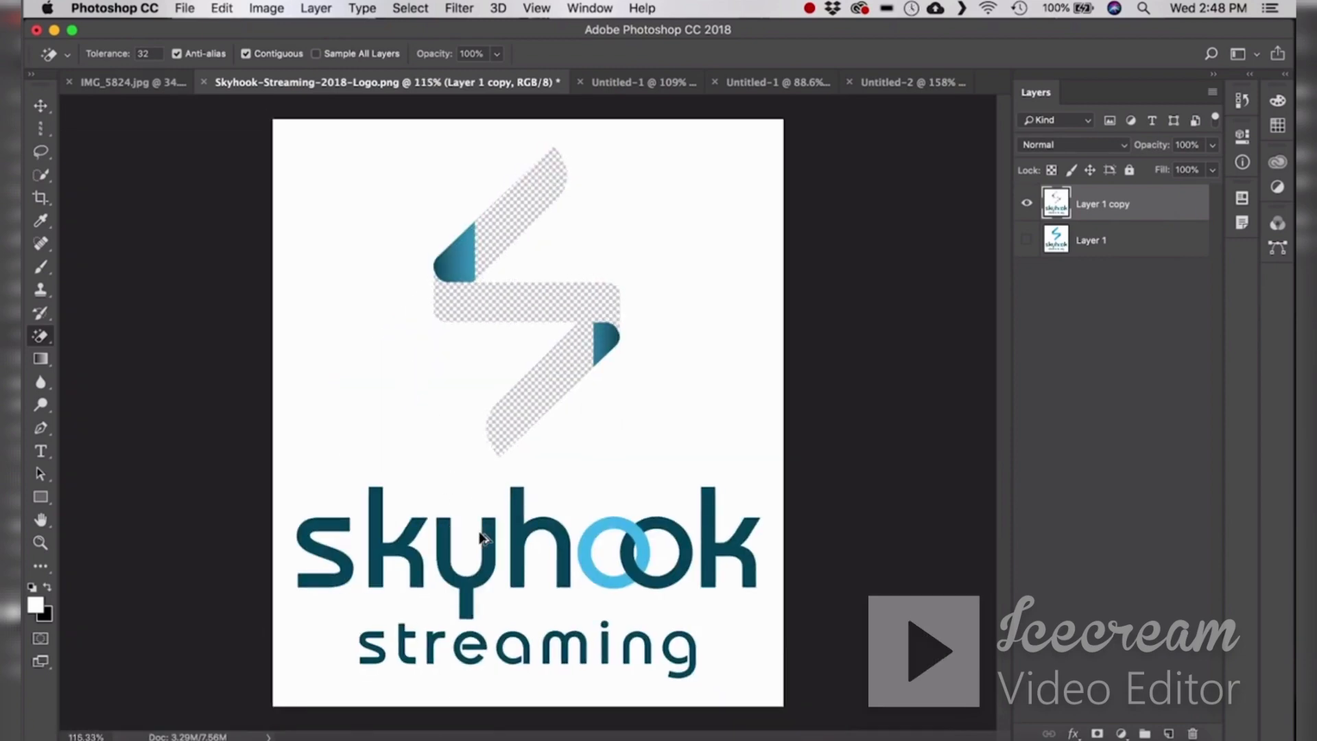
- Step back through the four Magic Eraser edits on the ribbon
{"action": "key", "text": "super+alt+z"}
{"action": "key", "text": "super+alt+z"}
{"action": "key", "text": "super+alt+z"}
{"action": "key", "text": "super+alt+z"}
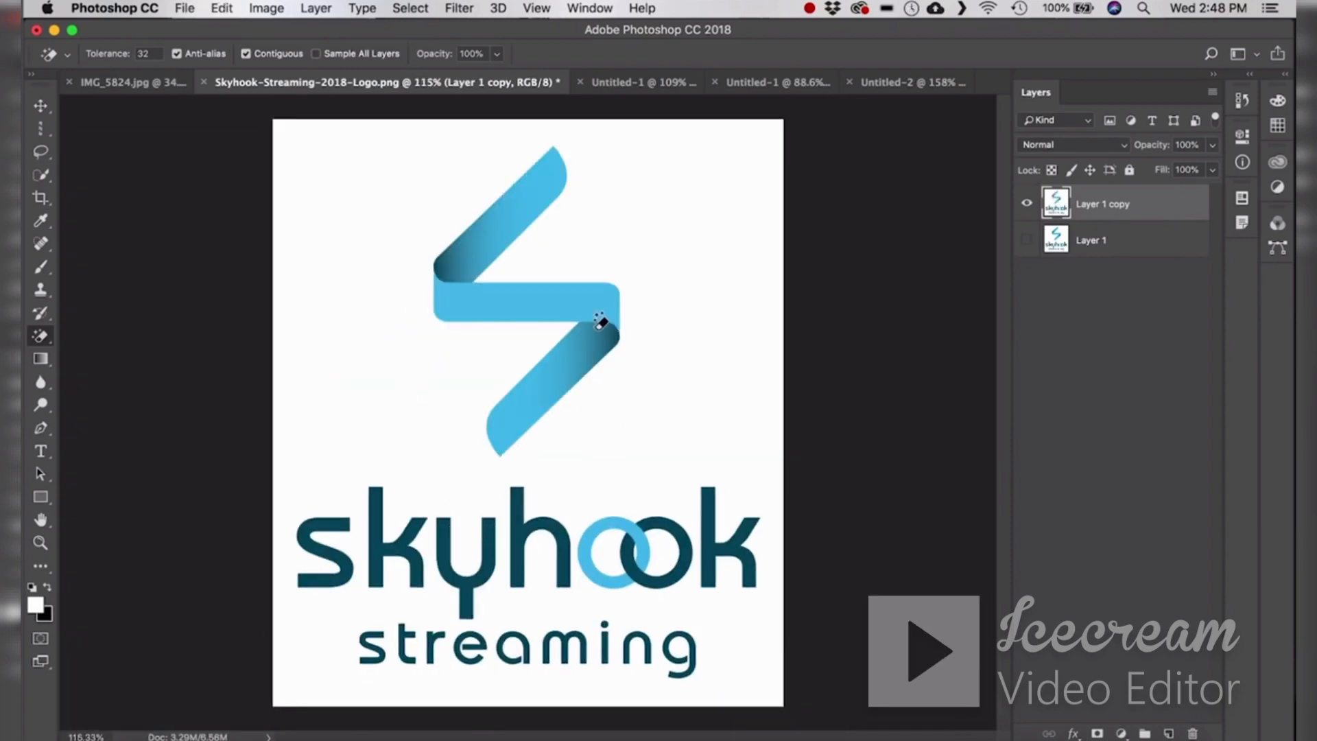
- Erase the logo's white background with the Magic Eraser, undo it, and erase all the white again with Contiguous turned off
{"action": "left_click", "coordinate": [697, 264]}
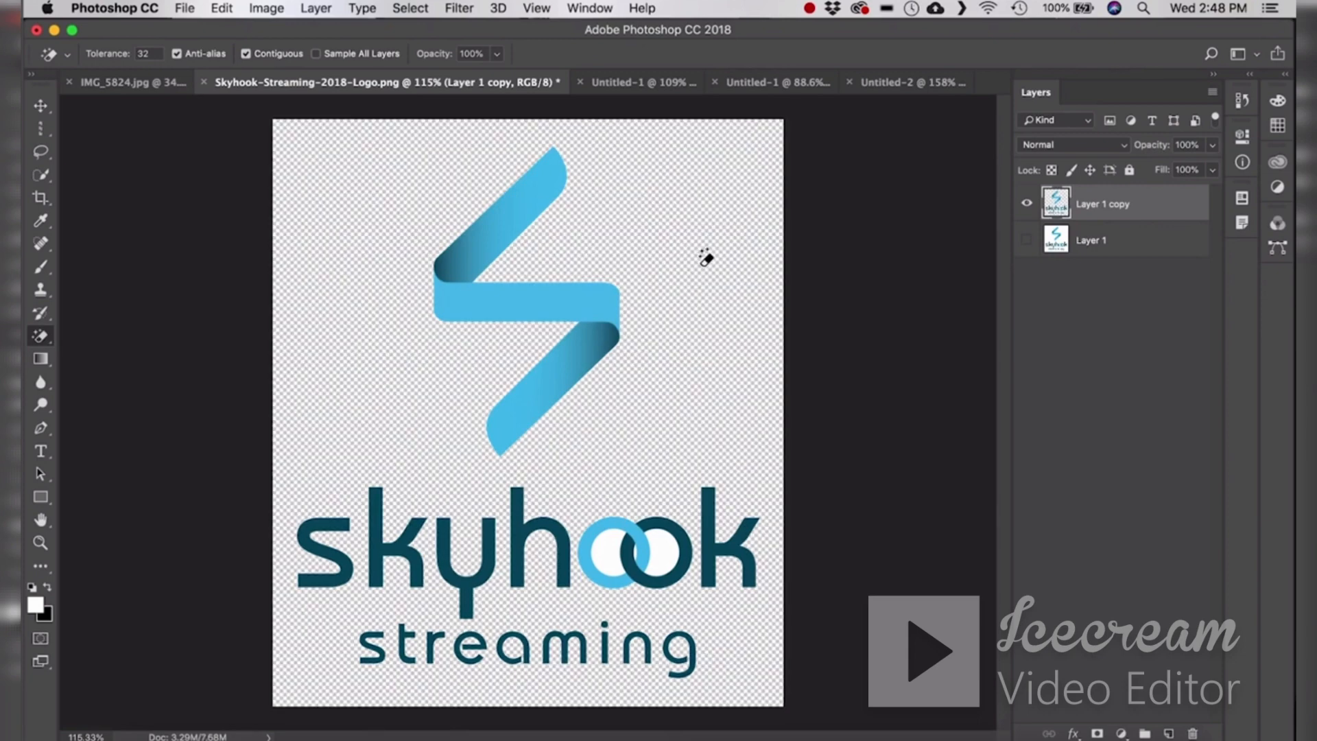
{"action": "key", "text": "super+z"}
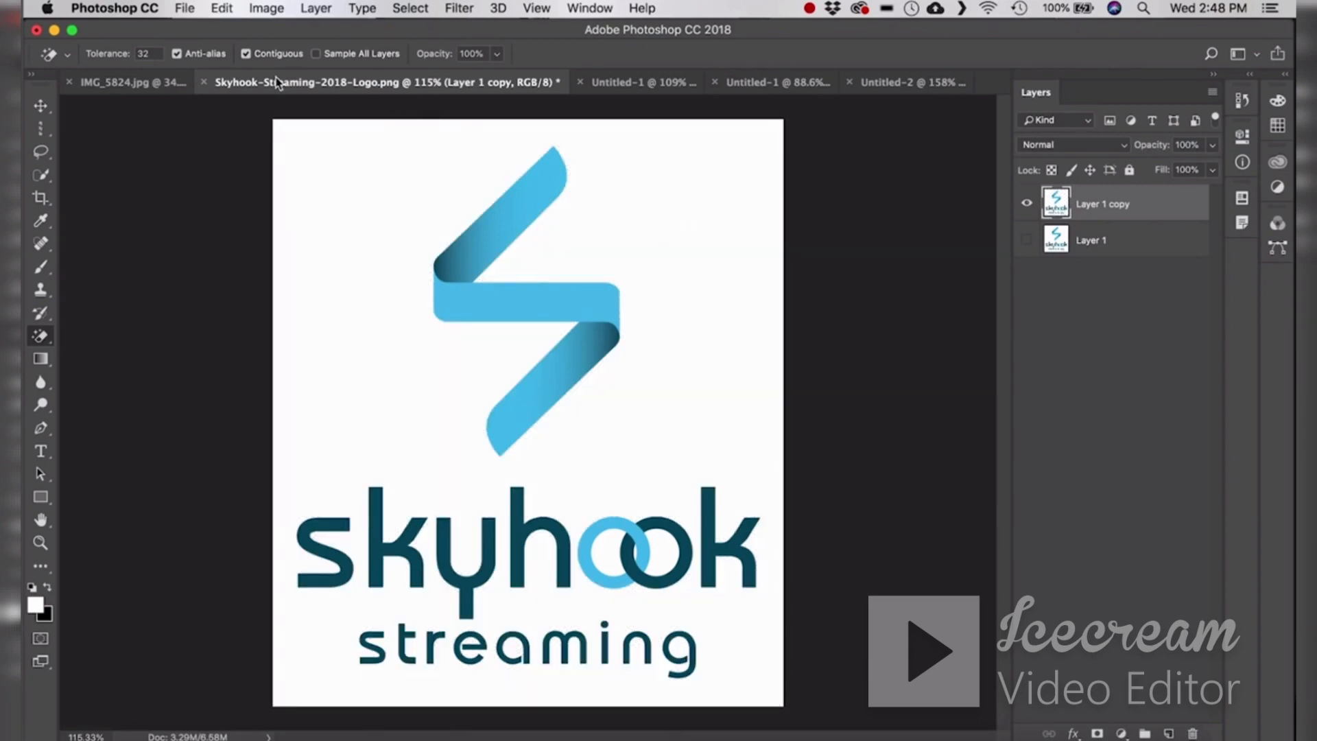
{"action": "left_click", "coordinate": [247, 54]}
{"action": "left_click", "coordinate": [654, 390]}
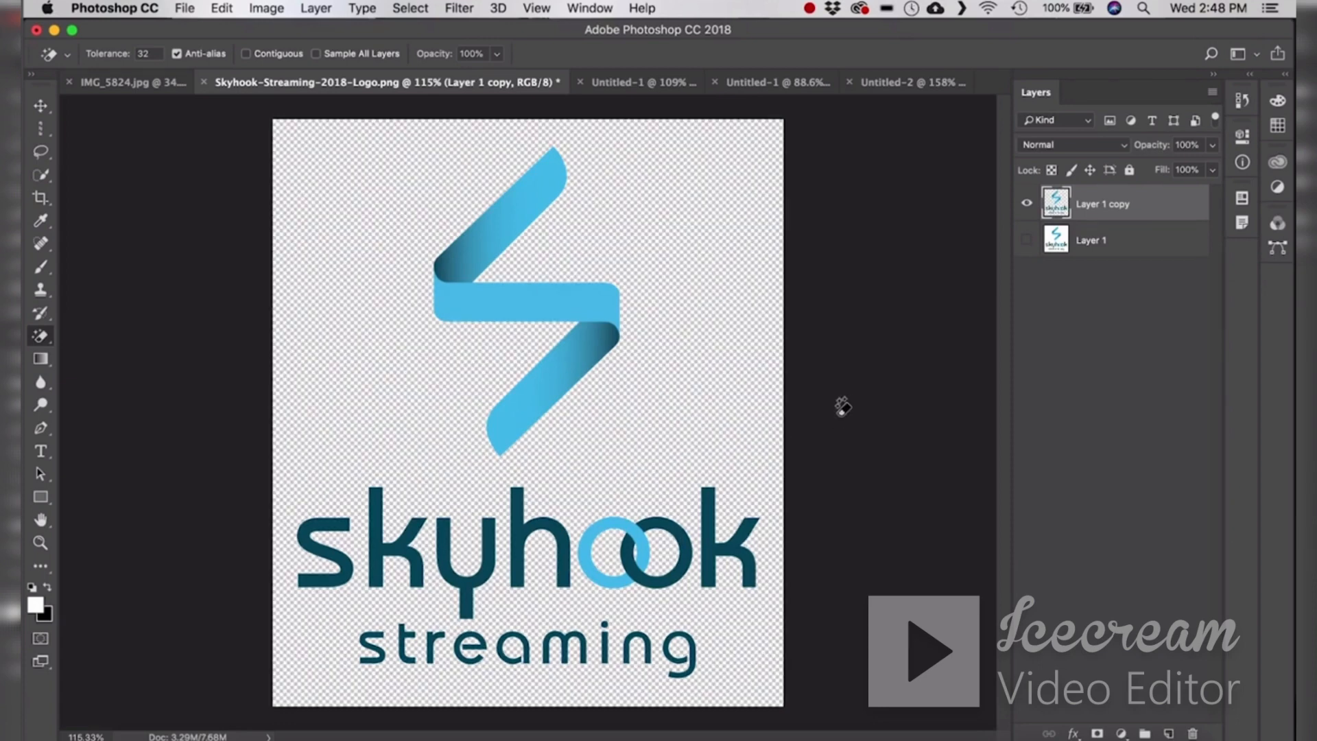
- Undo the removal of the logo's white background and switch to the Gradient Tool
{"action": "left_click", "coordinate": [41, 336]}
{"action": "left_click", "coordinate": [114, 334]}
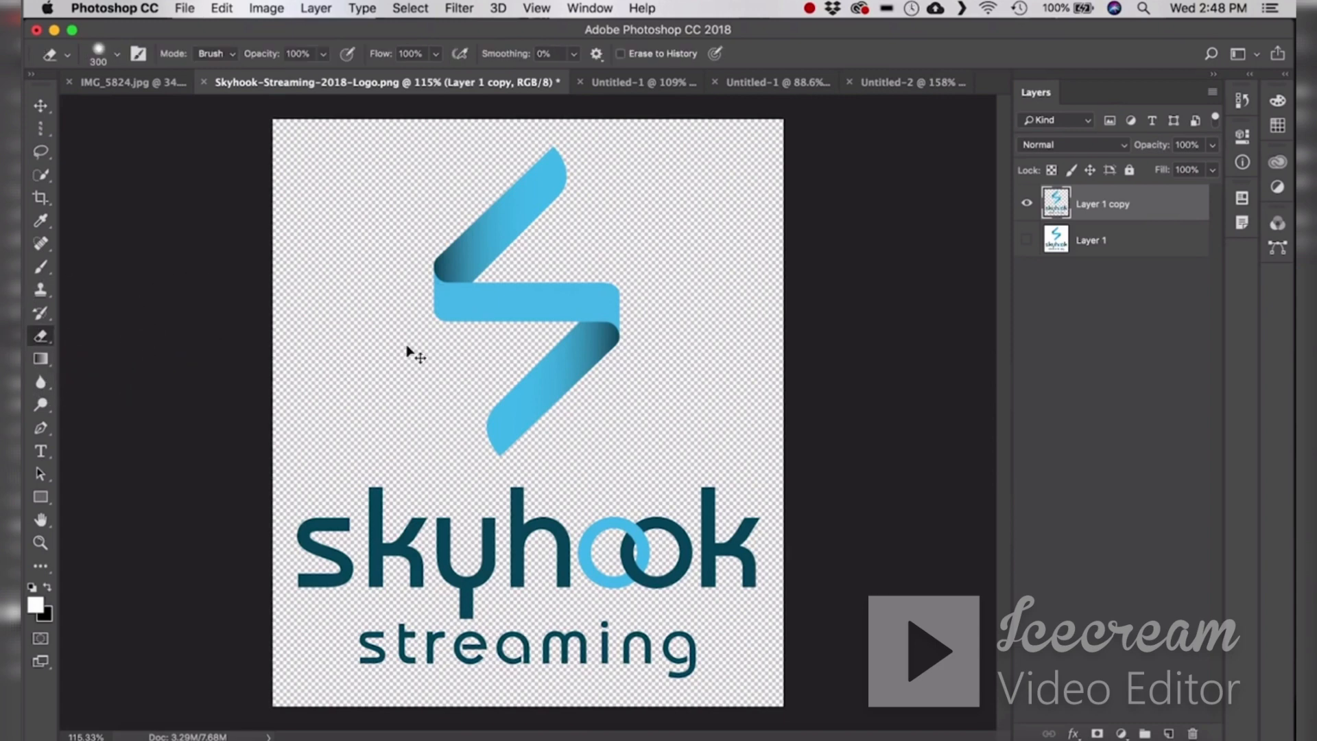
{"action": "key", "text": "super+z"}
{"action": "left_click", "coordinate": [41, 359]}
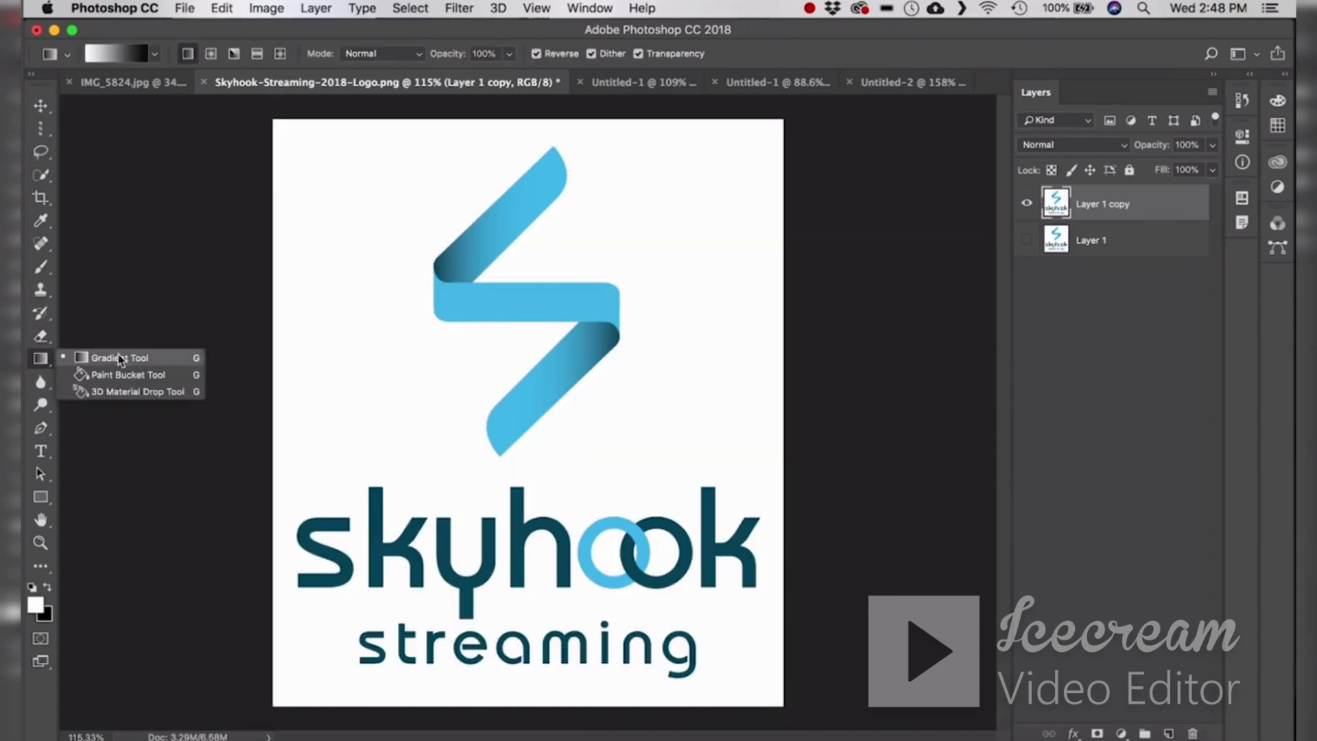
{"action": "left_click", "coordinate": [154, 359]}
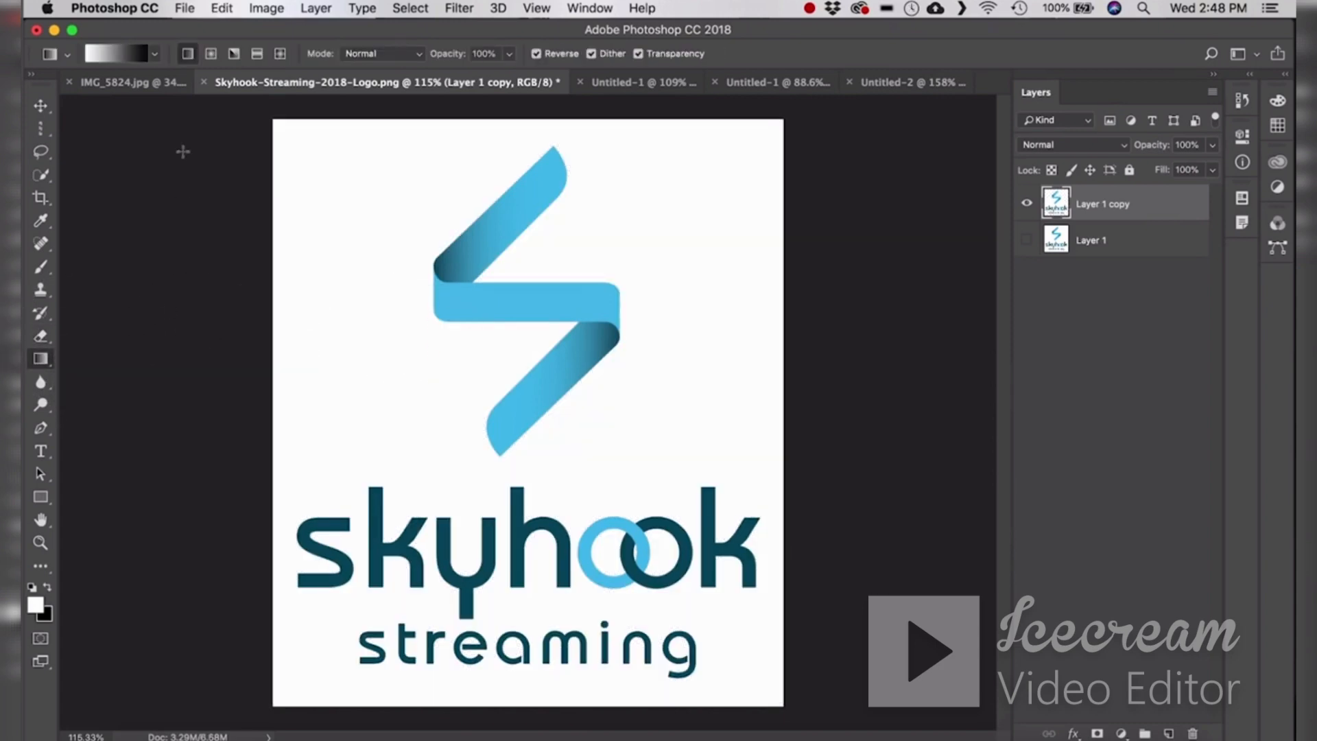
- In IMG_5824.jpg, add a new layer and fill it with a vertical linear gradient, black above and white below
{"action": "left_click", "coordinate": [114, 82]}
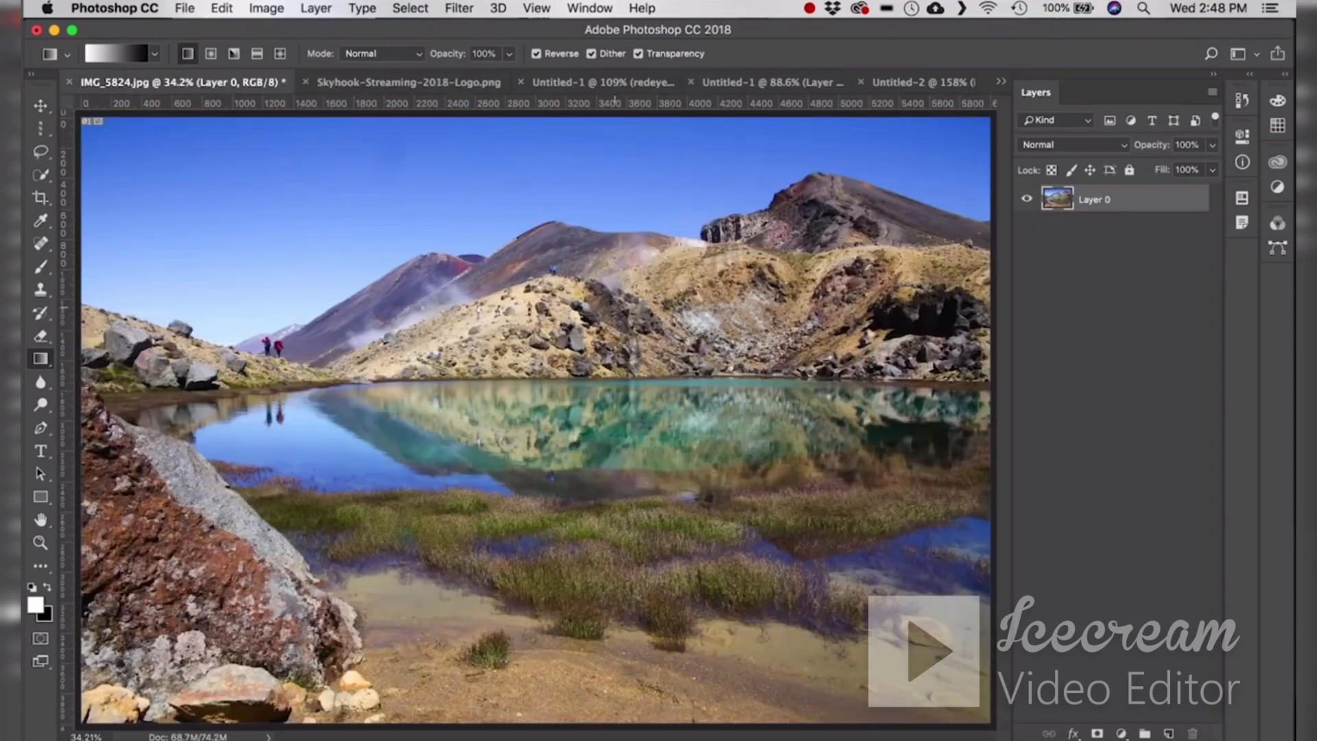
{"action": "scroll", "coordinate": [662, 369], "scroll_direction": "down", "scroll_amount": 3}
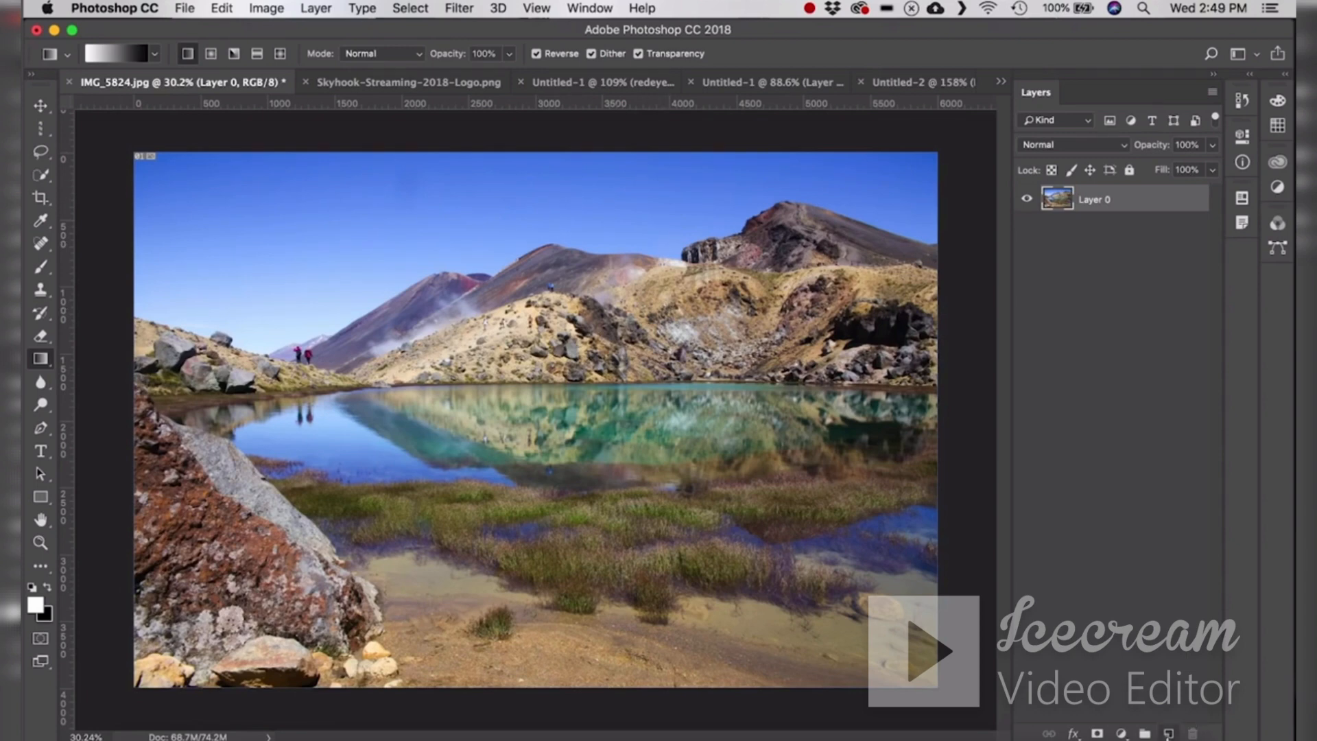
{"action": "left_click", "coordinate": [1168, 732]}
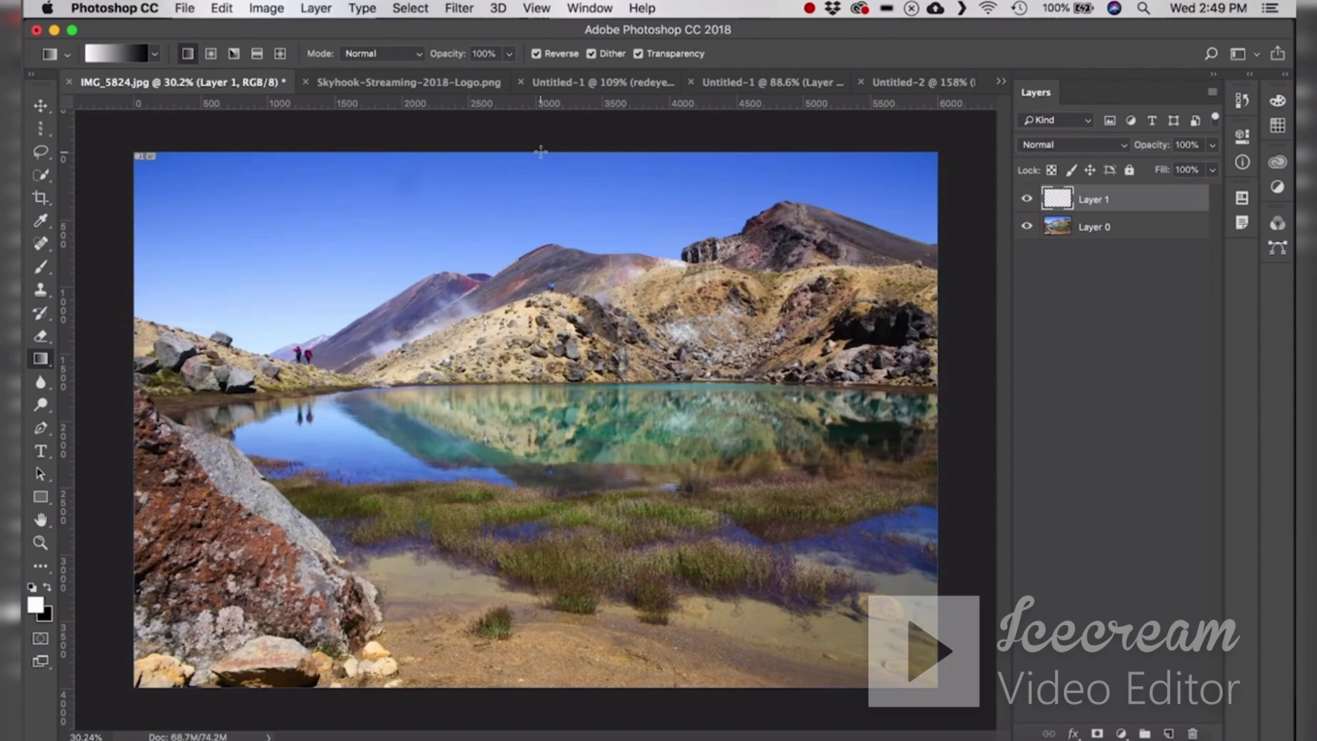
{"action": "left_click_drag", "start_coordinate": [540, 466], "coordinate": [593, 689]}
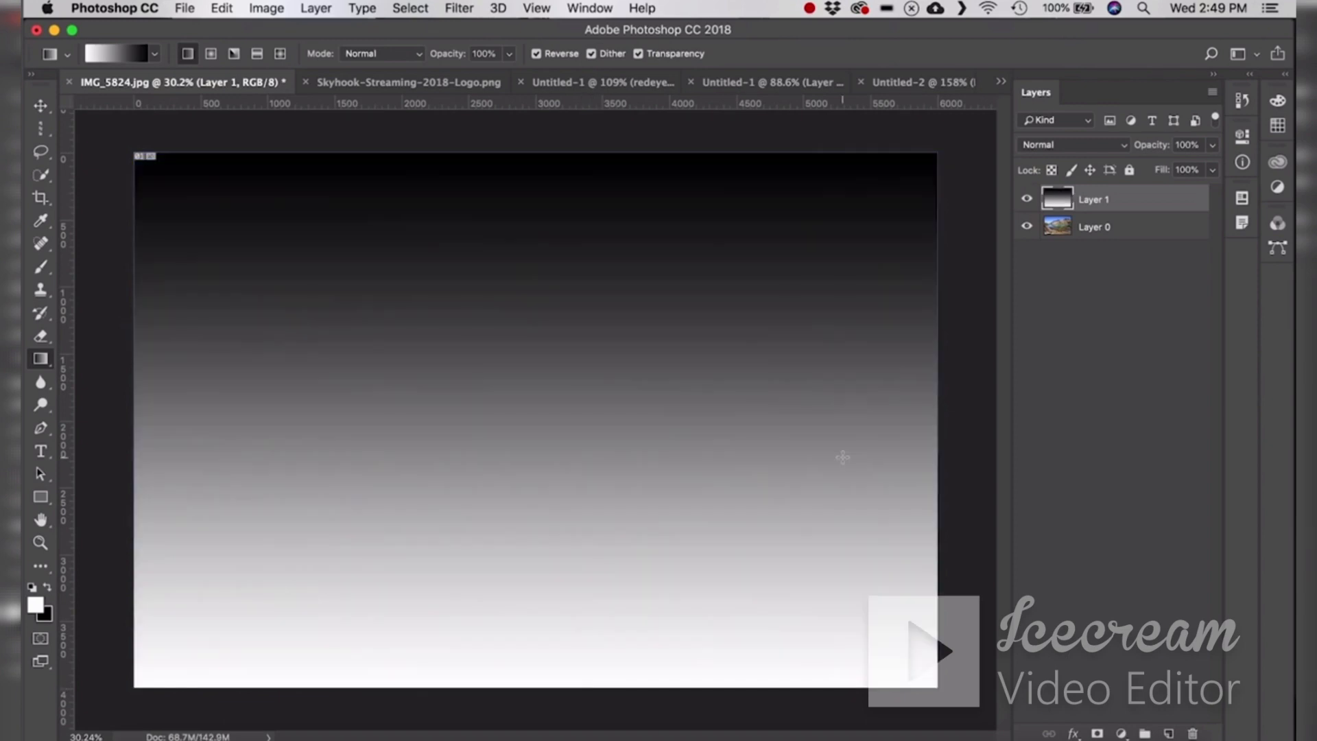
- Blend the gradient layer over the landscape with Multiply at 27% opacity, and delete that layer
{"action": "left_click", "coordinate": [1034, 148]}
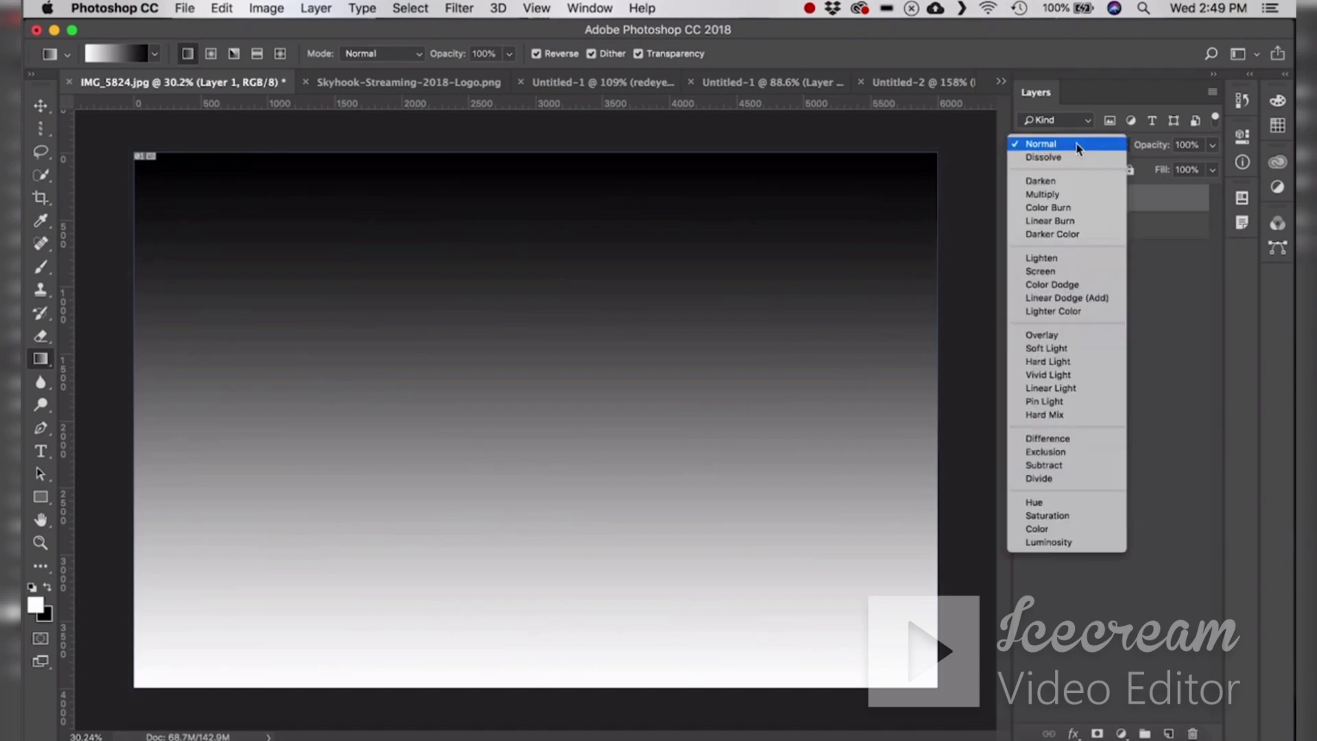
{"action": "left_click", "coordinate": [1076, 195]}
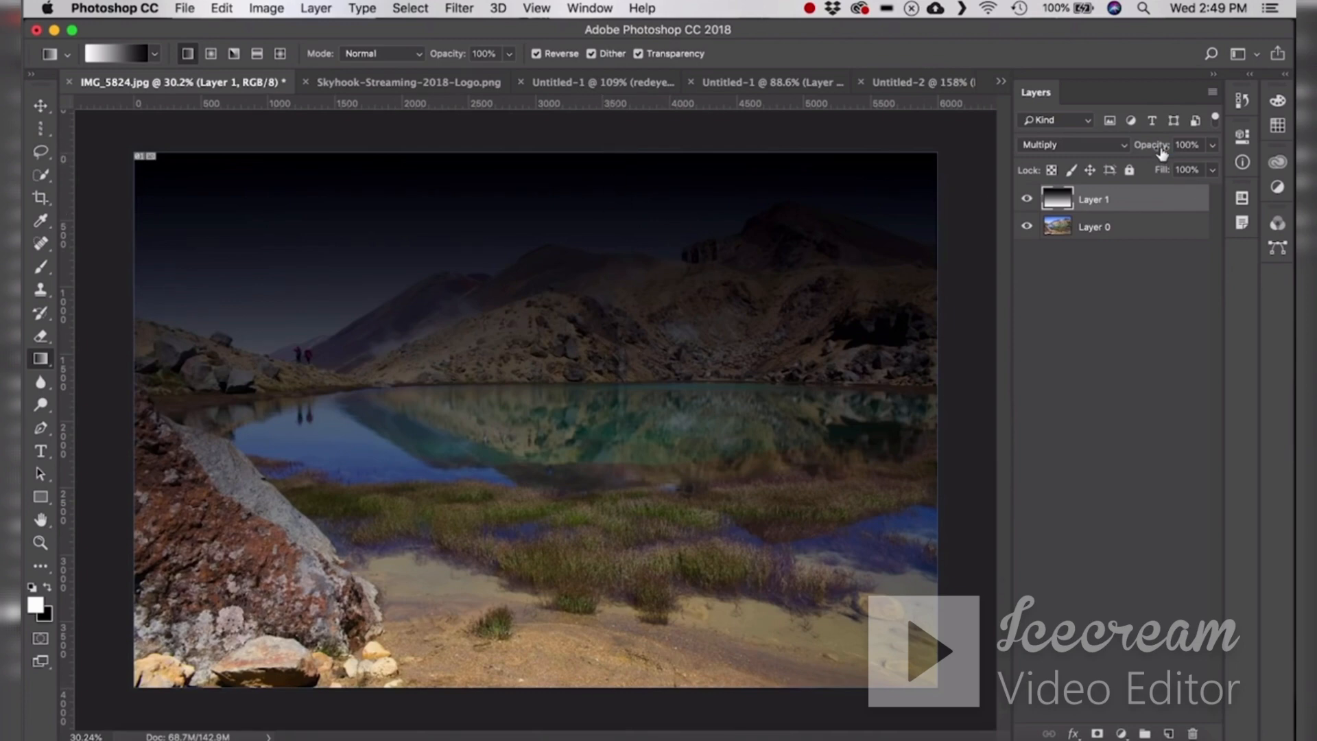
{"action": "left_click_drag", "start_coordinate": [1161, 152], "coordinate": [1095, 151]}
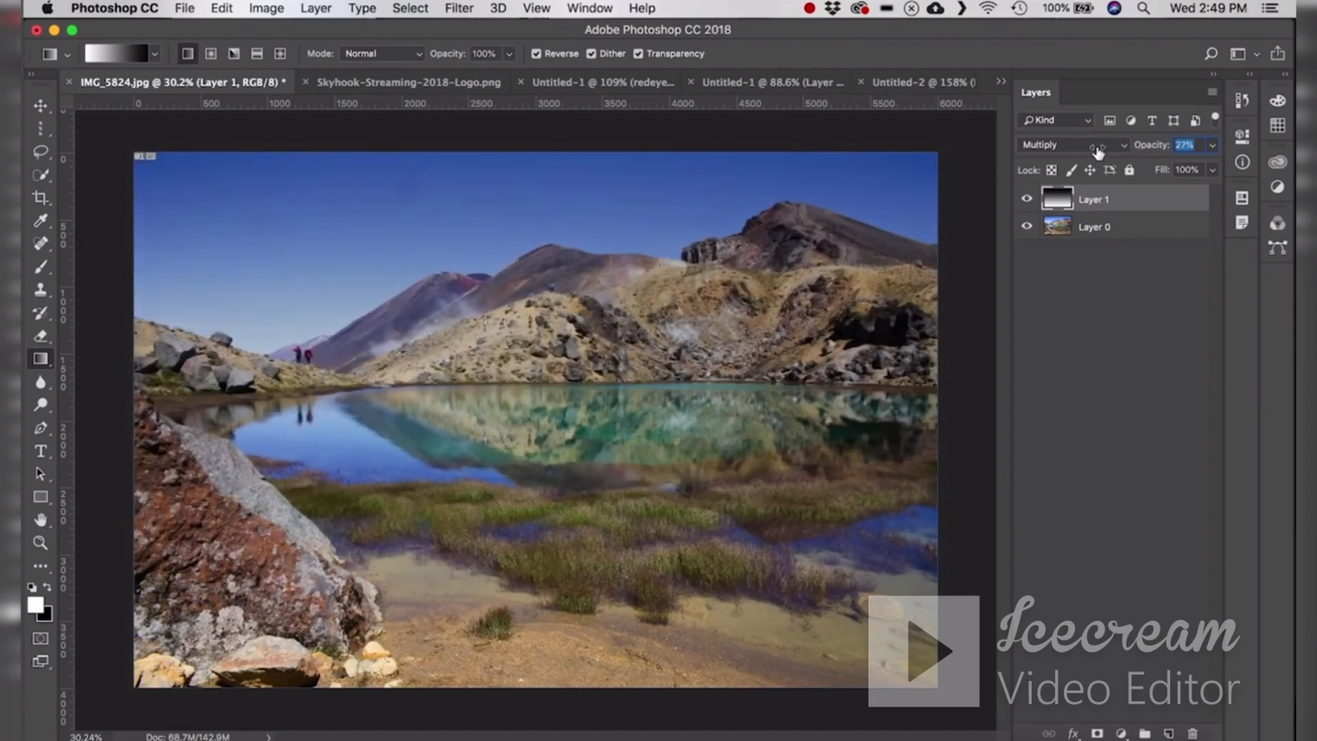
{"action": "left_click_drag", "start_coordinate": [1093, 152], "coordinate": [1086, 152]}
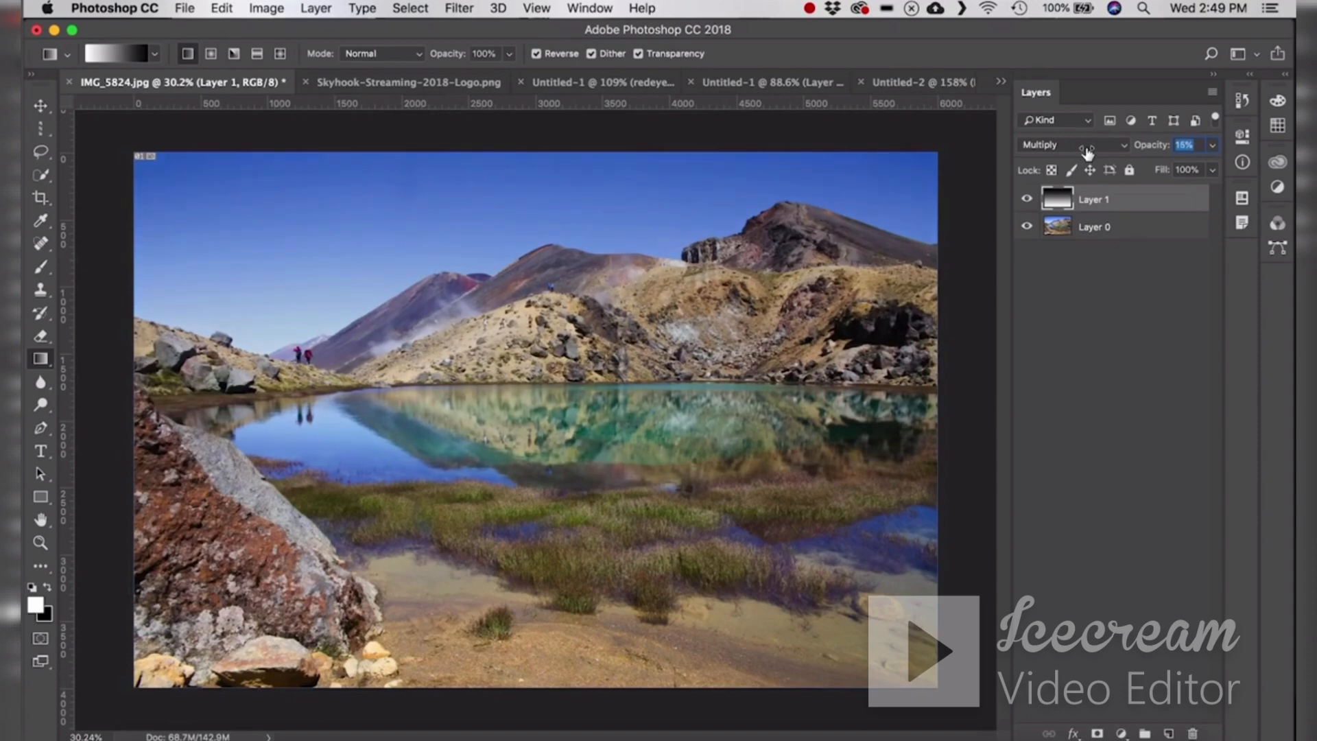
{"action": "mouse_move", "coordinate": [1086, 152]}
{"action": "left_mouse_down"}
{"action": "mouse_move", "coordinate": [1125, 152]}
{"action": "mouse_move", "coordinate": [1098, 154]}
{"action": "left_mouse_up"}
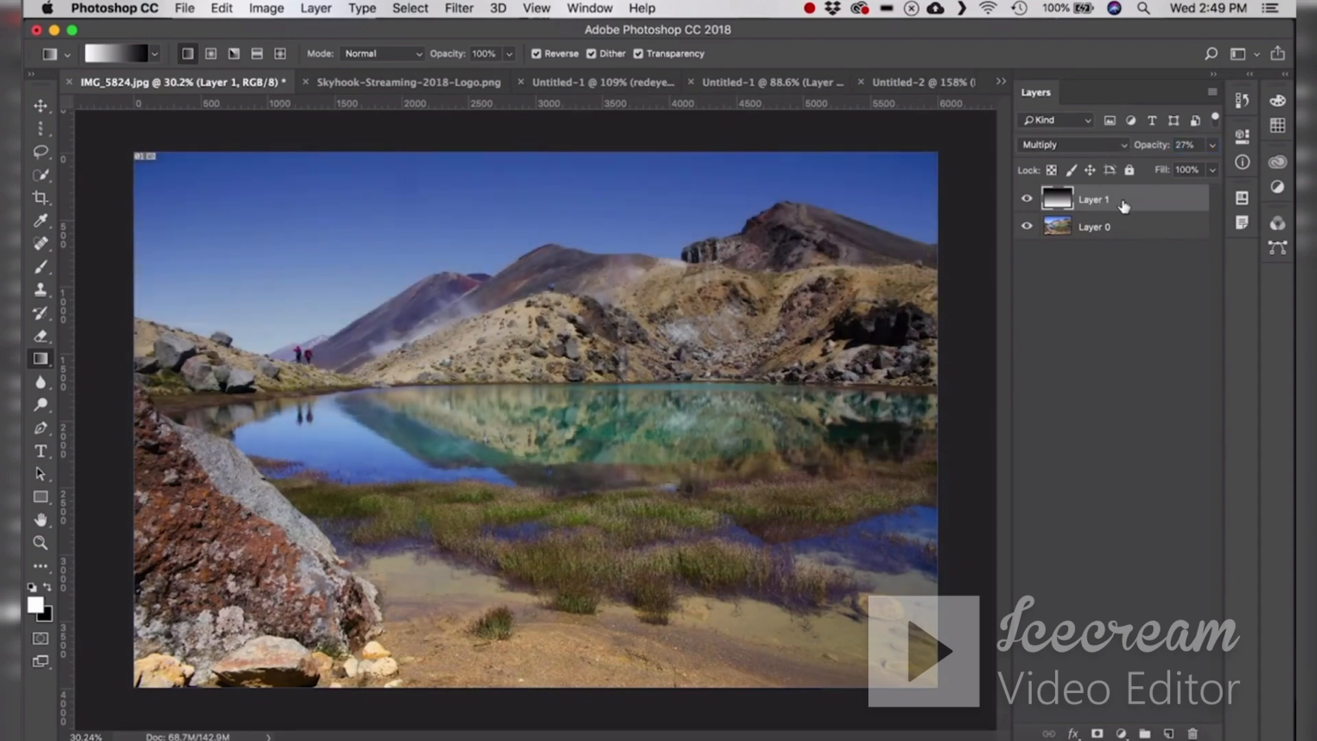
{"action": "key", "text": "Delete"}
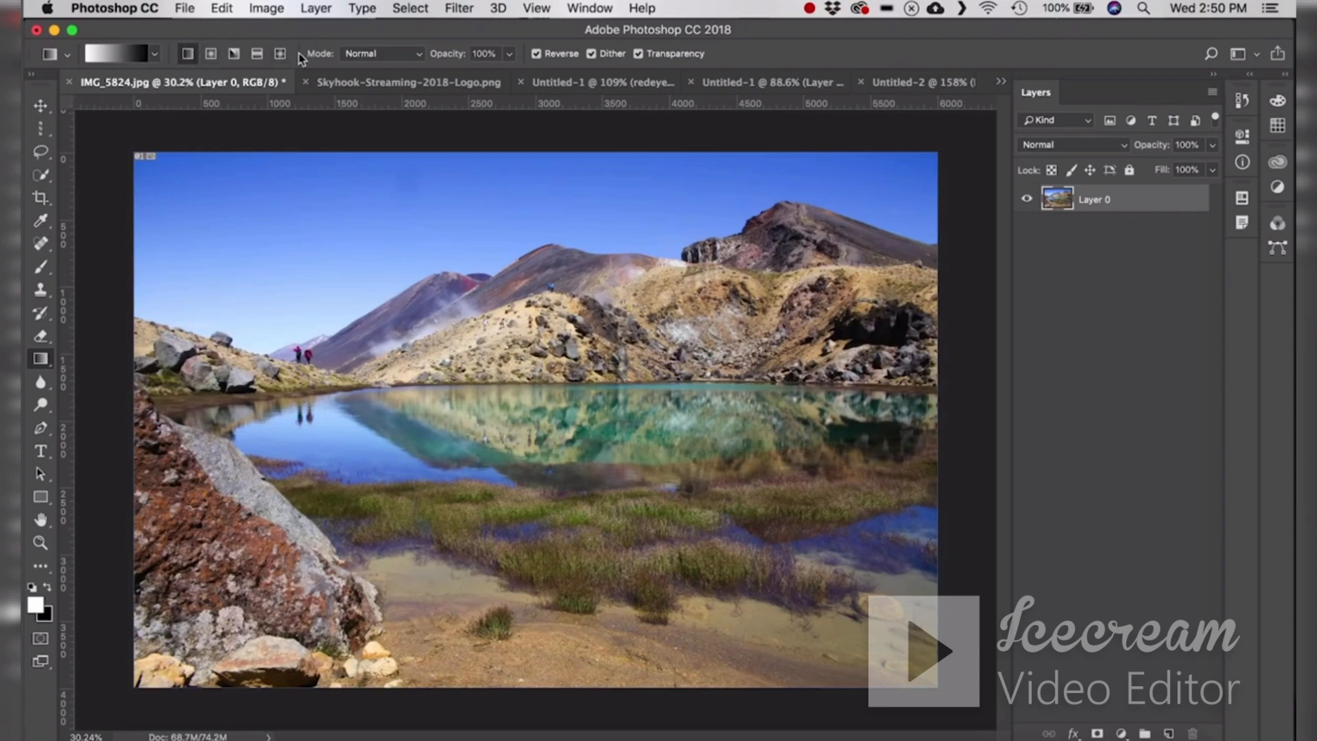
- Try the radial, angle, reflected and diamond gradients diagonally across the landscape photo, undoing them to restore the photo
{"action": "left_click", "coordinate": [212, 55]}
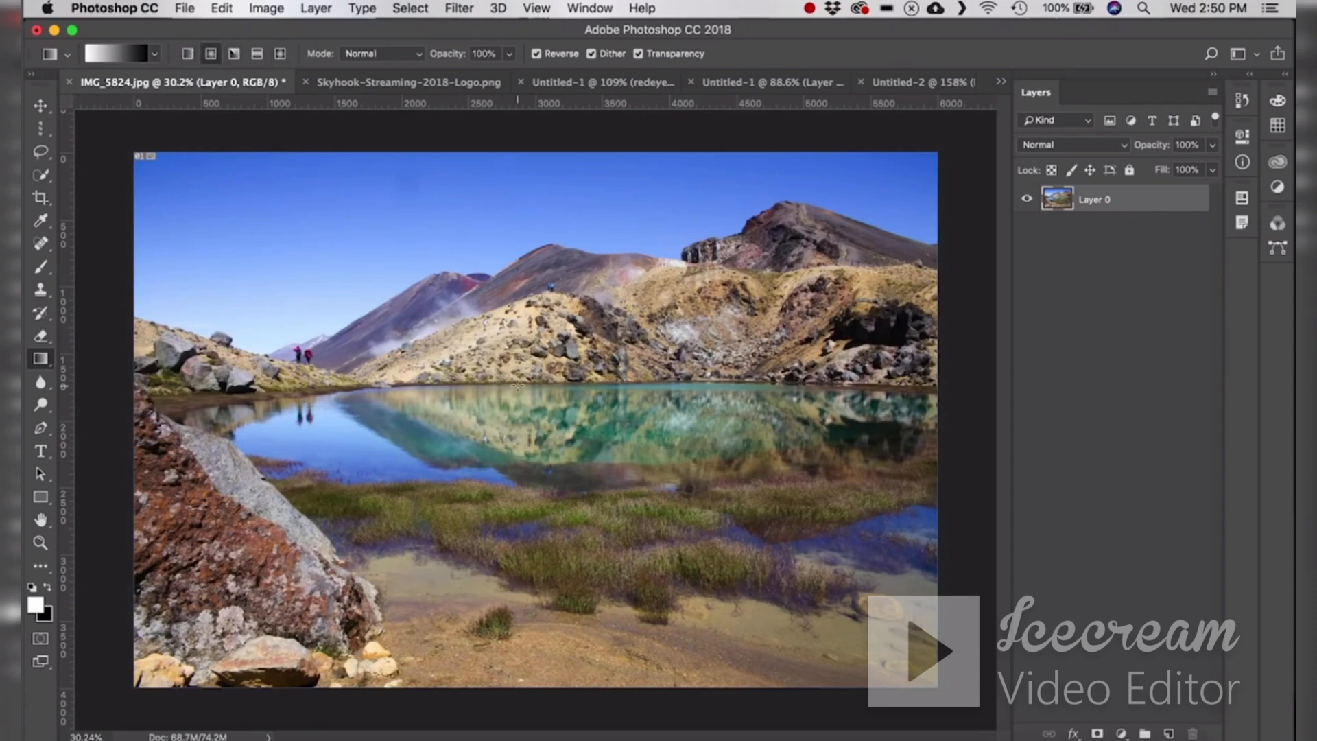
{"action": "left_click_drag", "start_coordinate": [517, 386], "coordinate": [696, 532]}
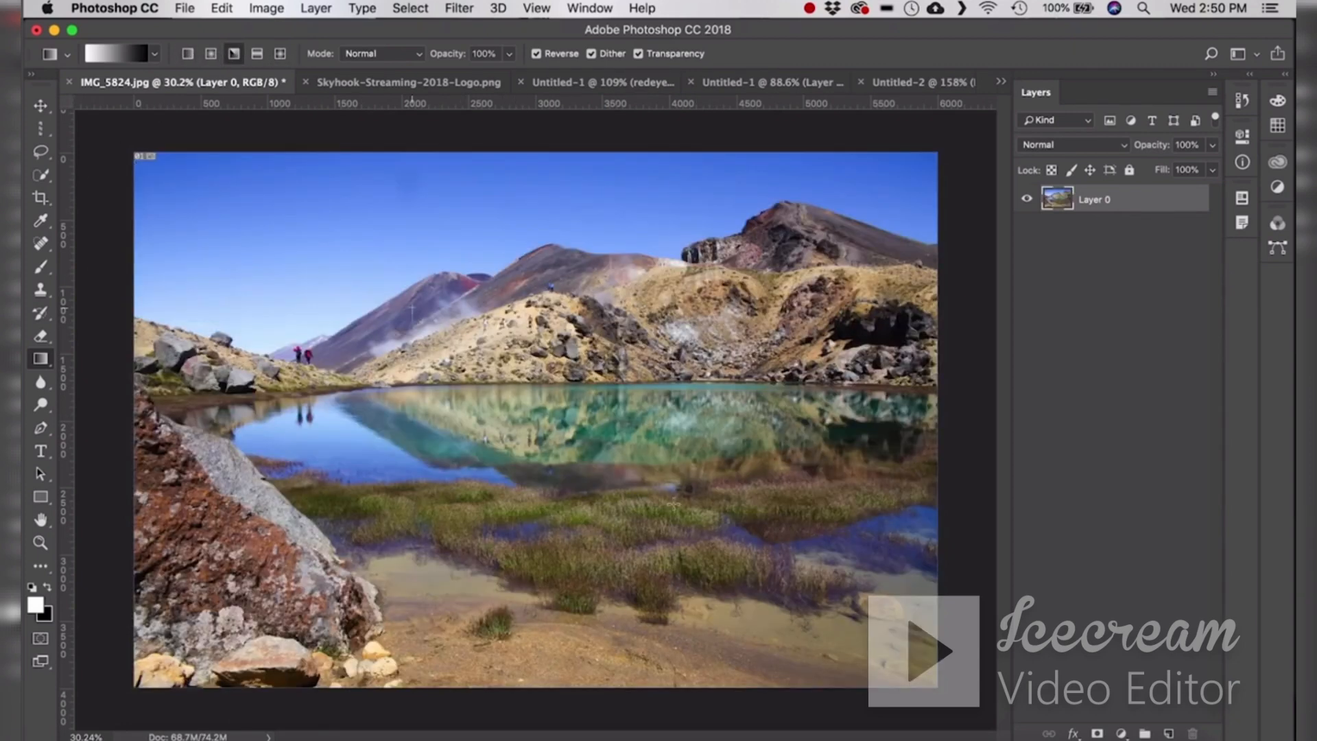
{"action": "left_click_drag", "start_coordinate": [412, 307], "coordinate": [617, 513]}
{"action": "left_click", "coordinate": [258, 53]}
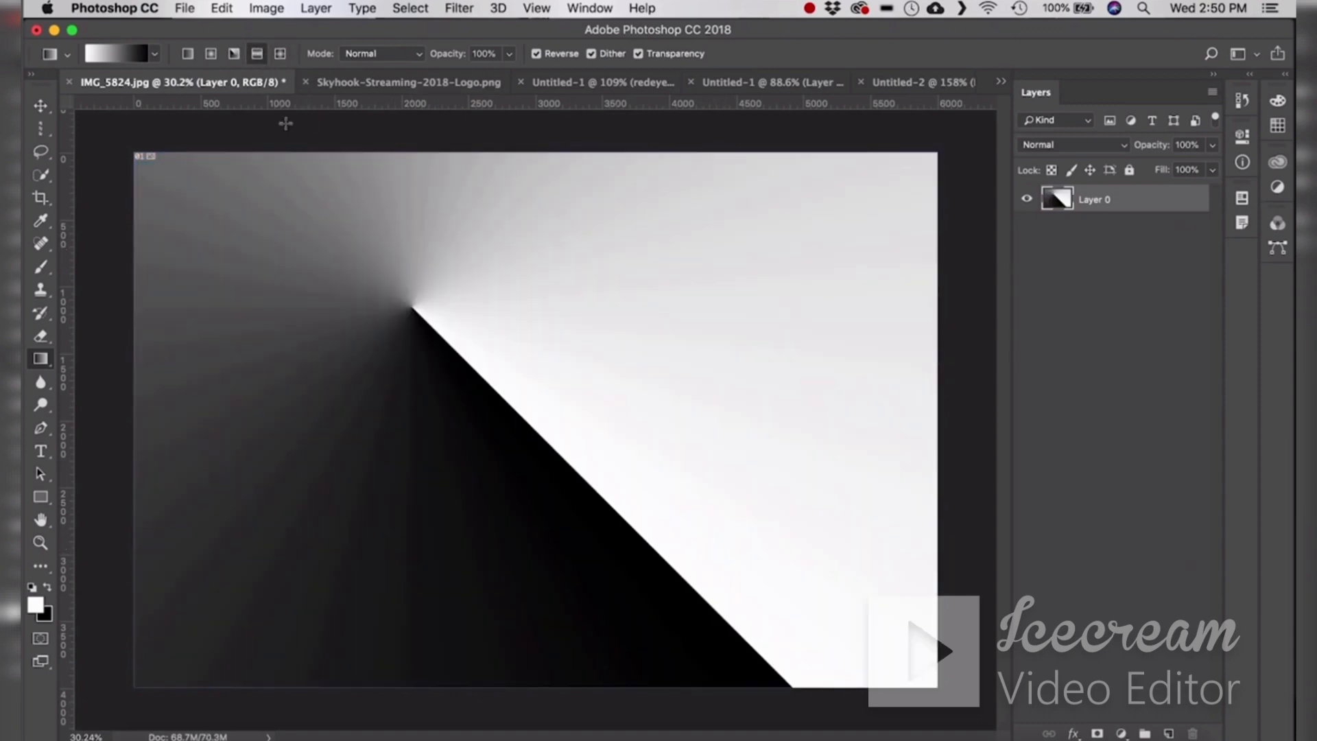
{"action": "left_click_drag", "start_coordinate": [488, 359], "coordinate": [657, 546]}
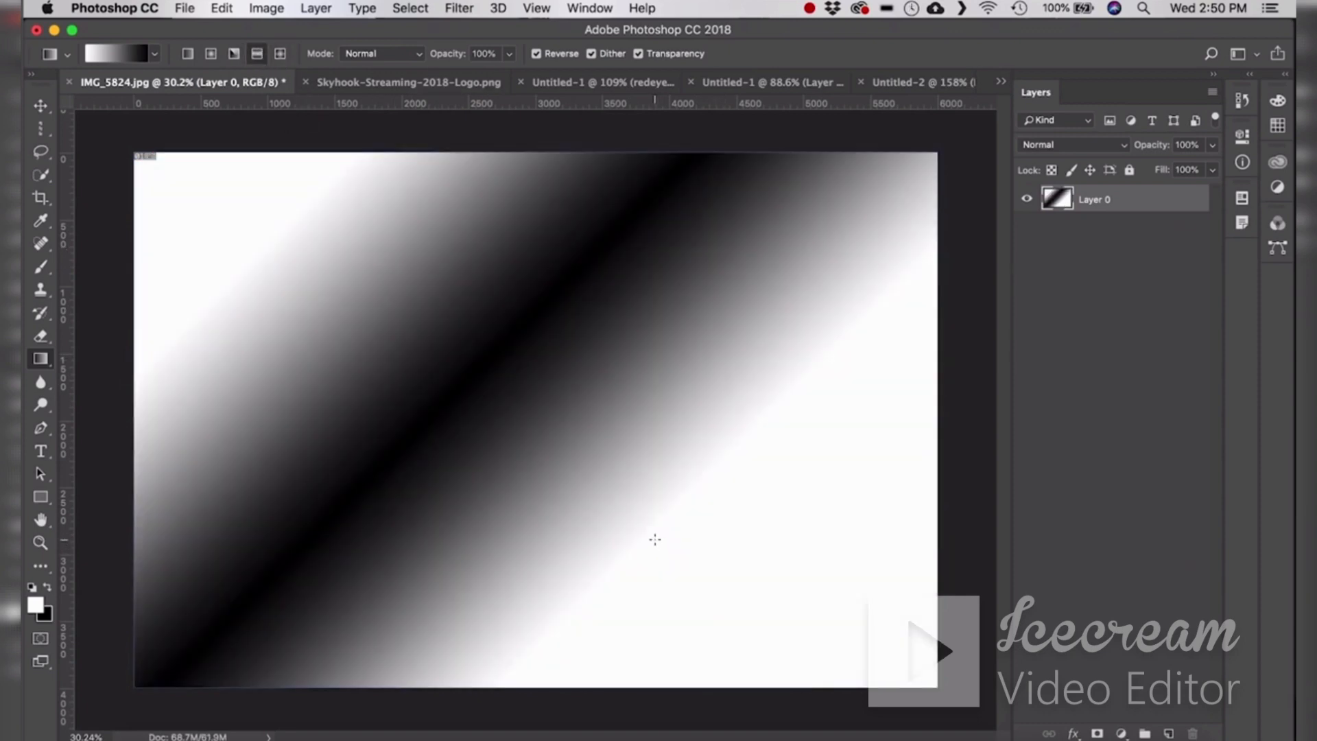
{"action": "left_click", "coordinate": [280, 53]}
{"action": "left_click_drag", "start_coordinate": [554, 374], "coordinate": [797, 609]}
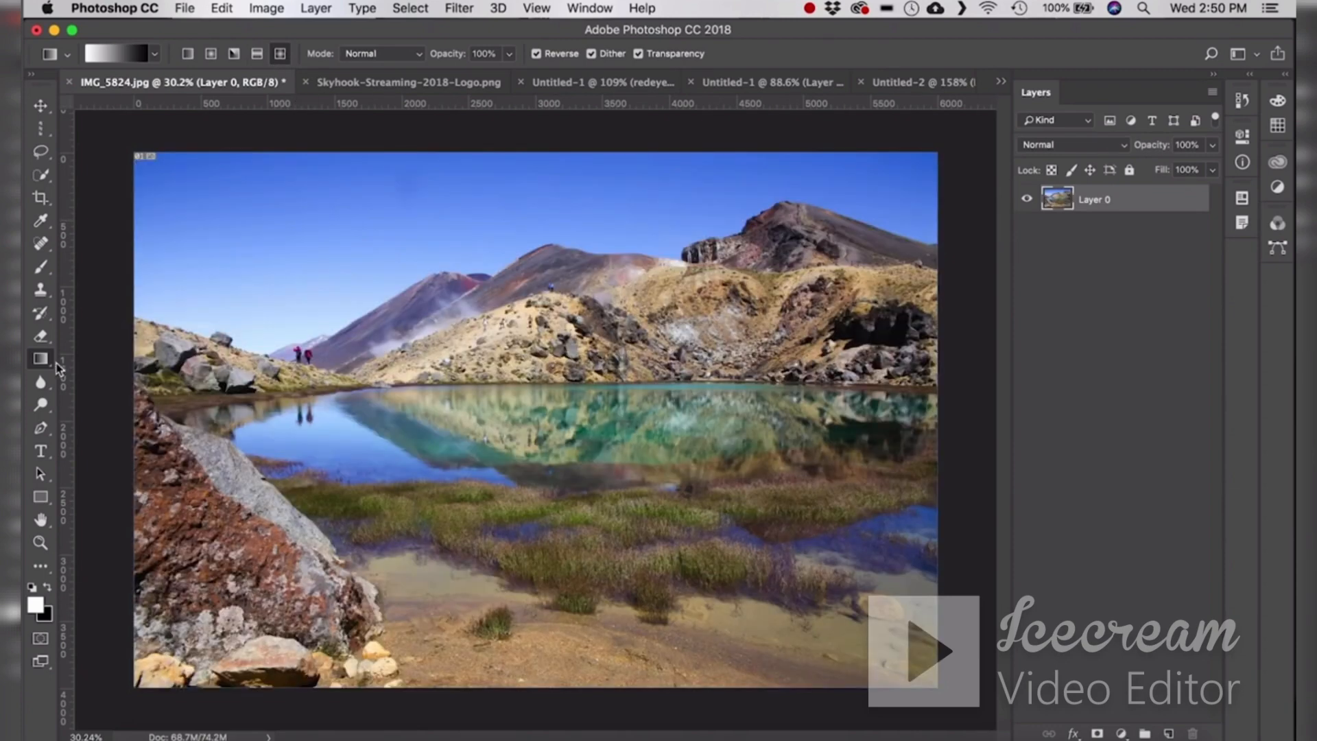
- Switch to the Paint Bucket Tool and, in the Skyhook logo document, set the foreground color to red (ff0000)
{"action": "right_click", "coordinate": [43, 361]}
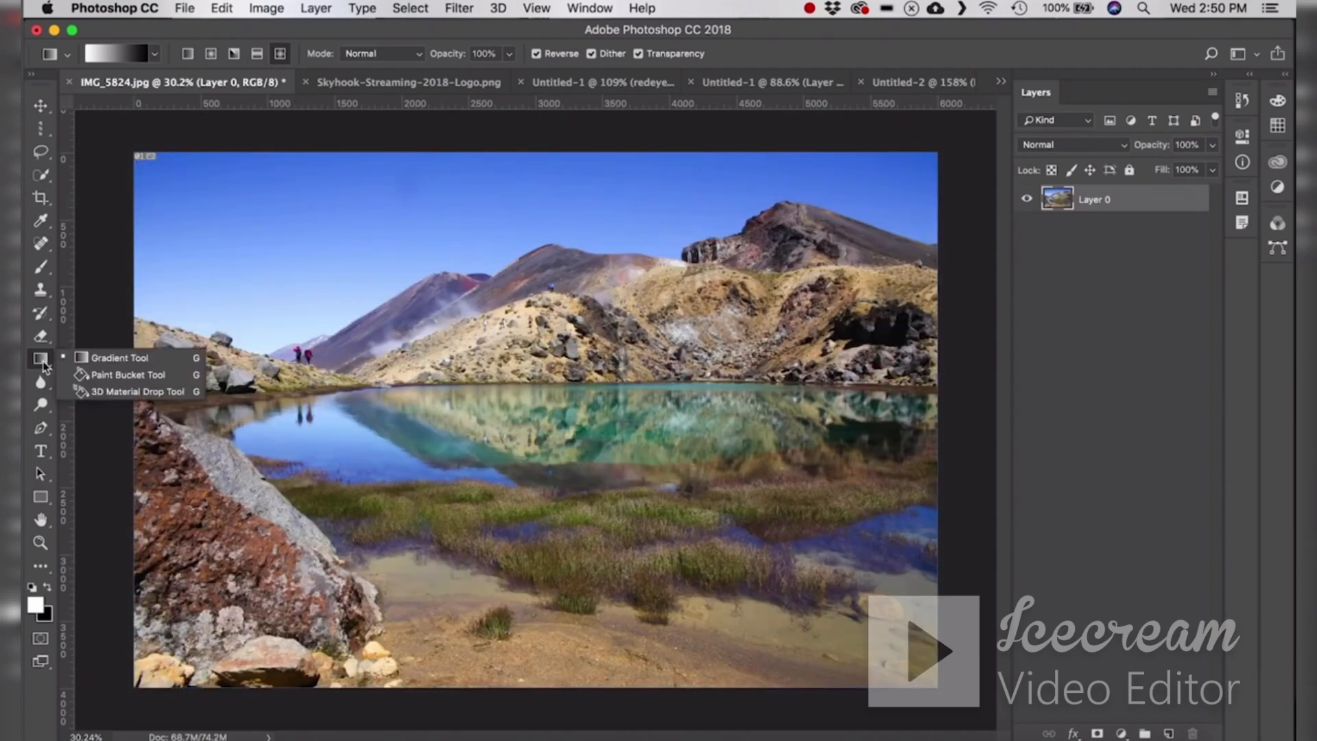
{"action": "left_click", "coordinate": [134, 375]}
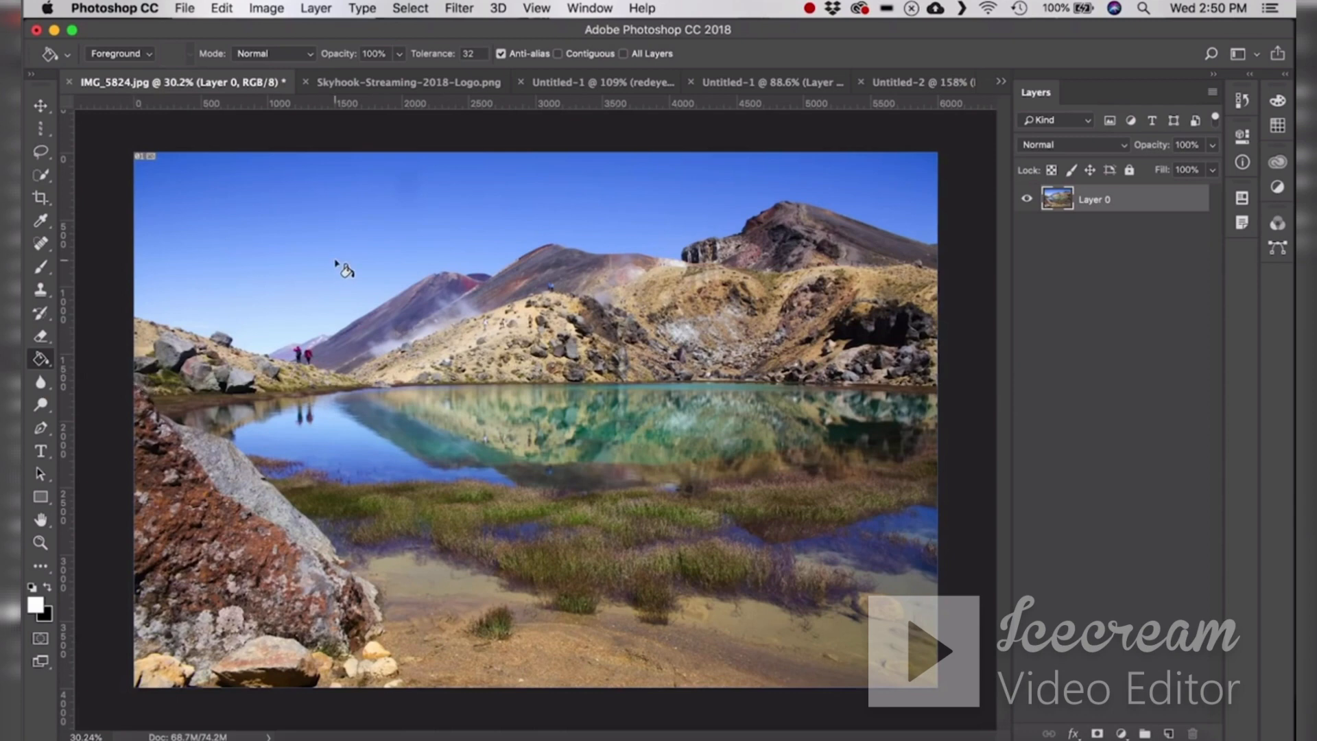
{"action": "left_click", "coordinate": [371, 83]}
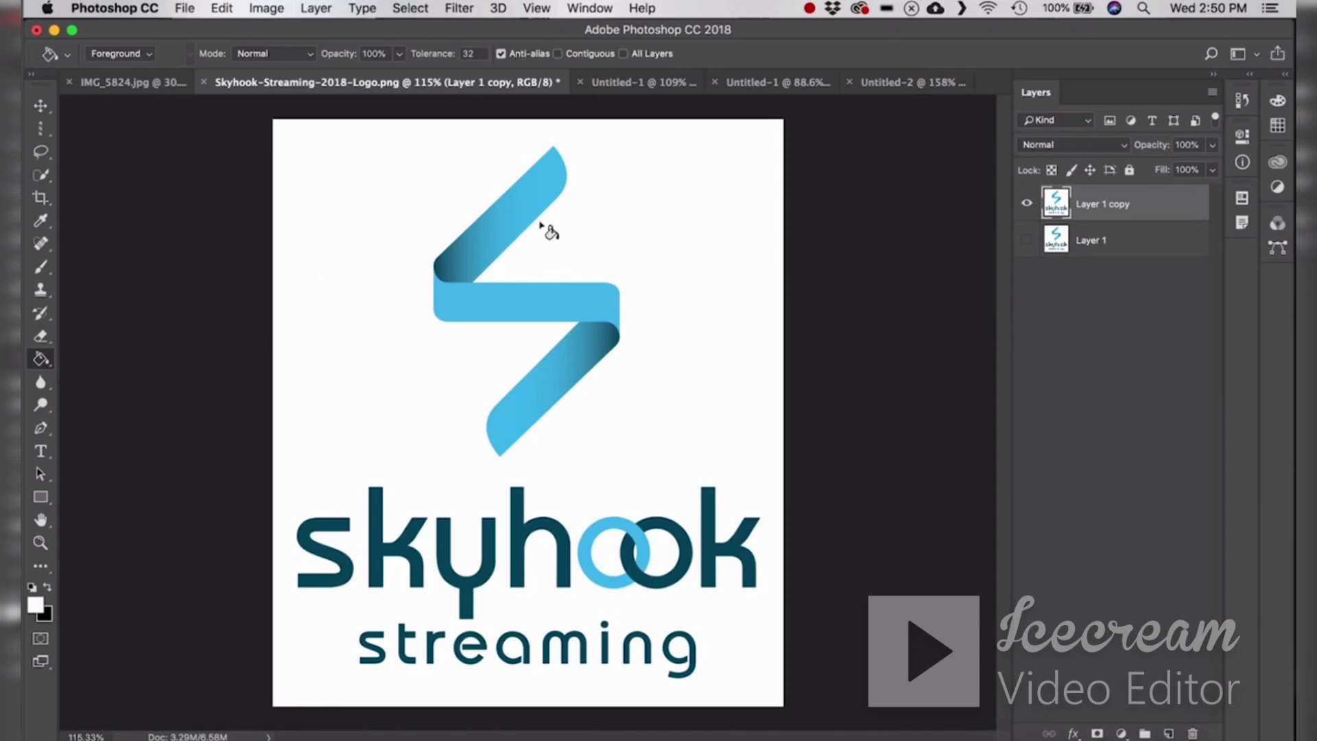
{"action": "left_click", "coordinate": [36, 605]}
{"action": "left_click_drag", "start_coordinate": [694, 377], "coordinate": [907, 257]}
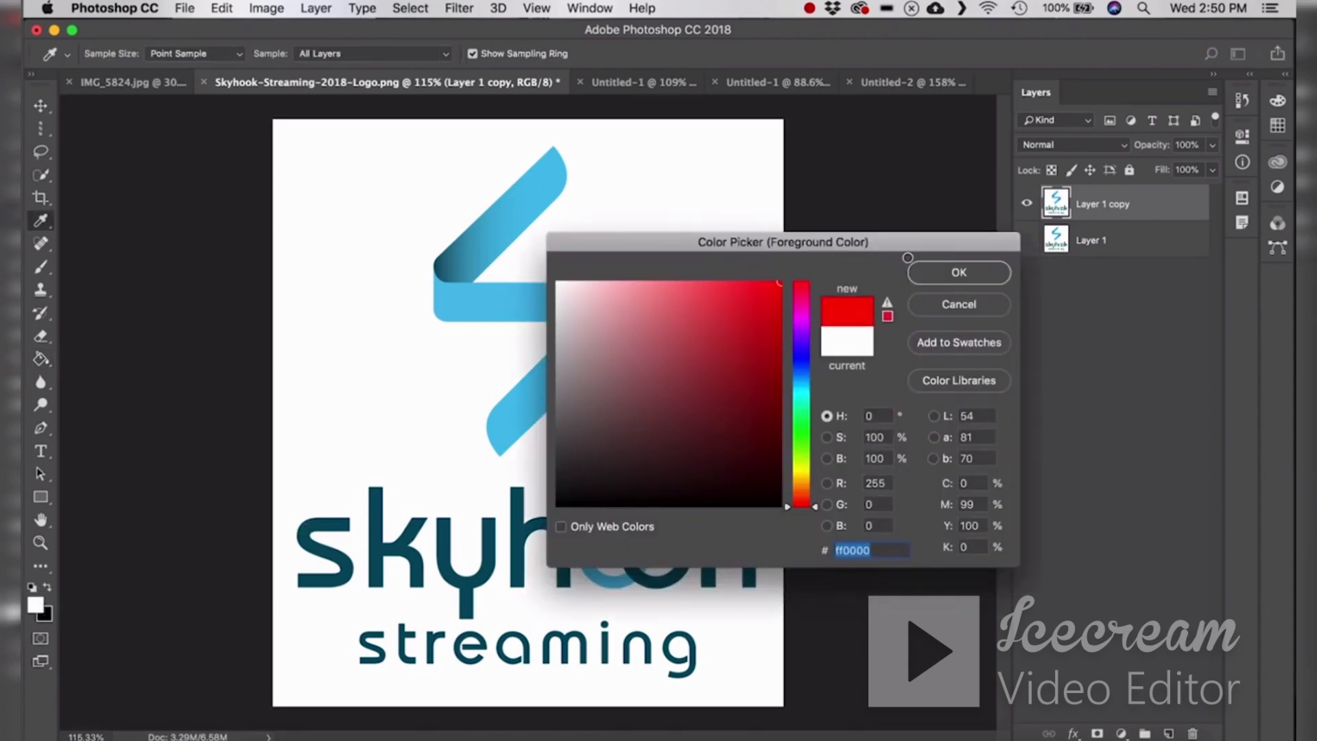
{"action": "left_click", "coordinate": [958, 273]}
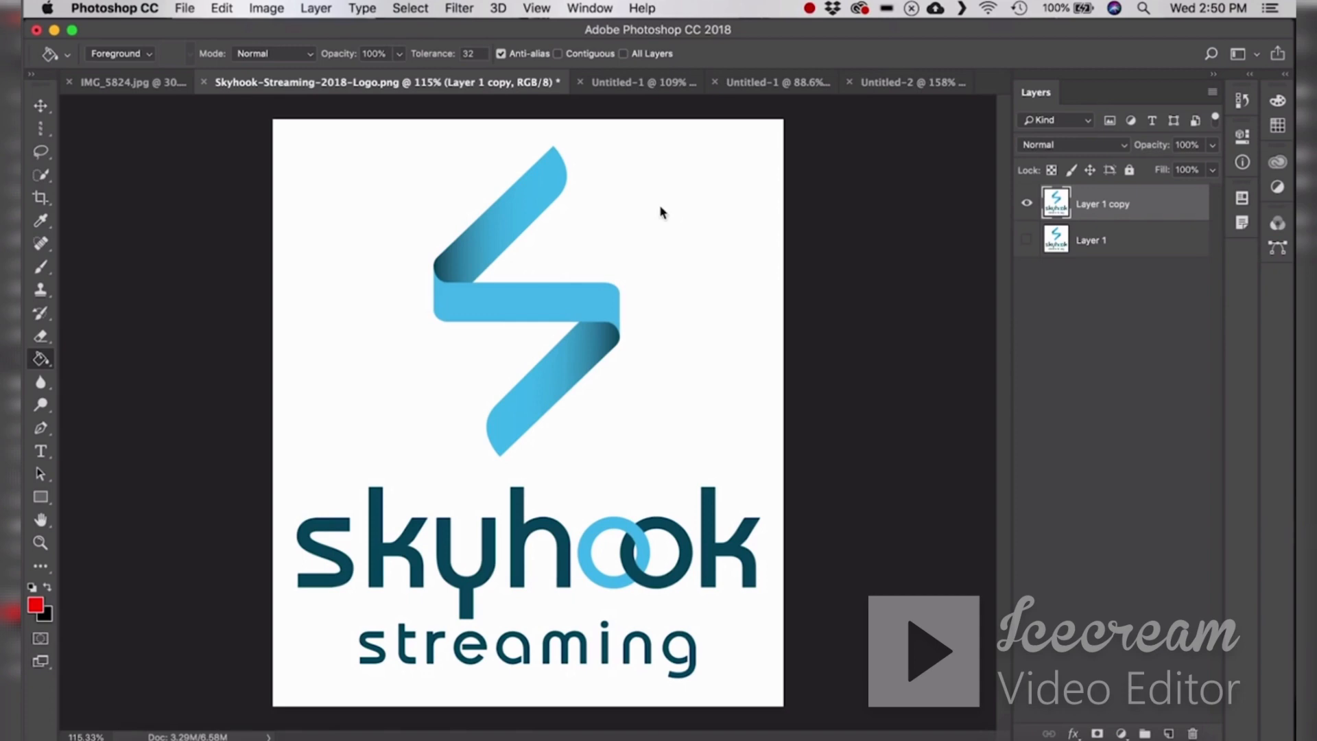
- Fill all the logo's white with red, undo it, and try the background fill again with Contiguous turned on, undoing that too
{"action": "left_click", "coordinate": [662, 211]}
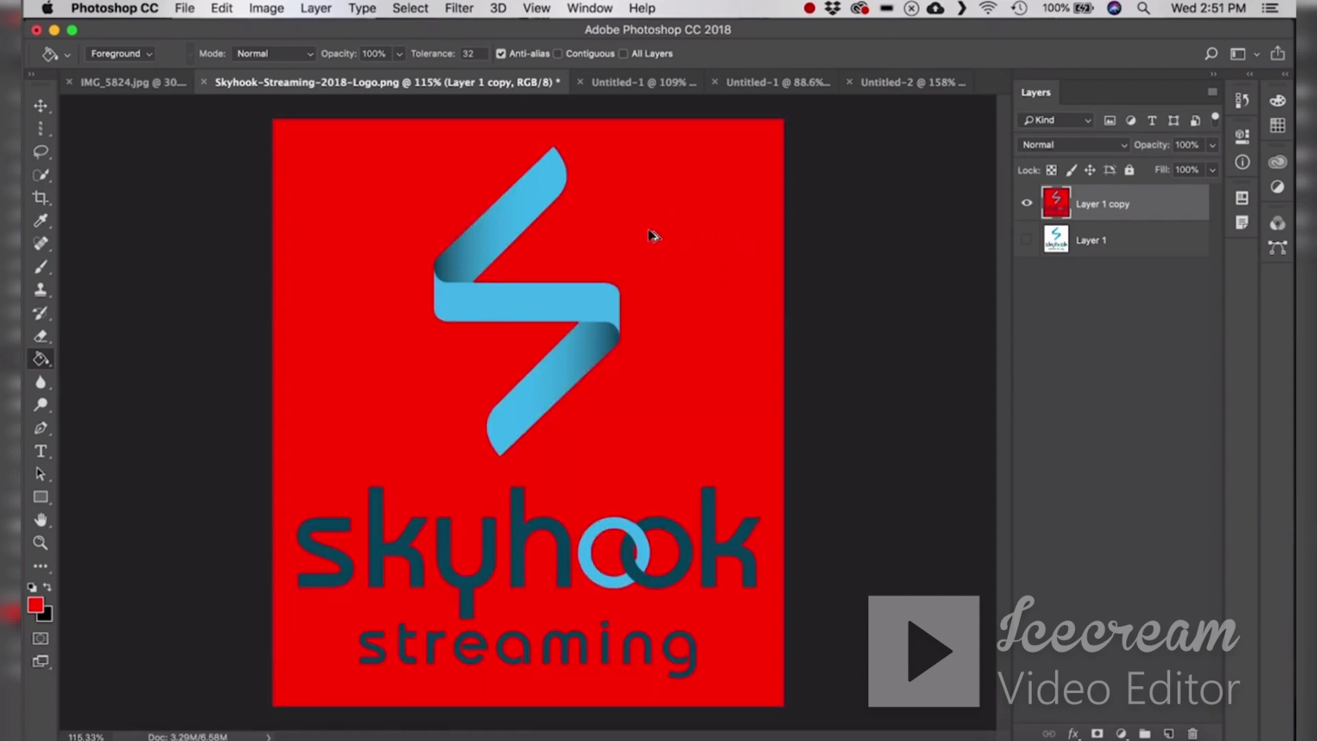
{"action": "key", "text": "super+z"}
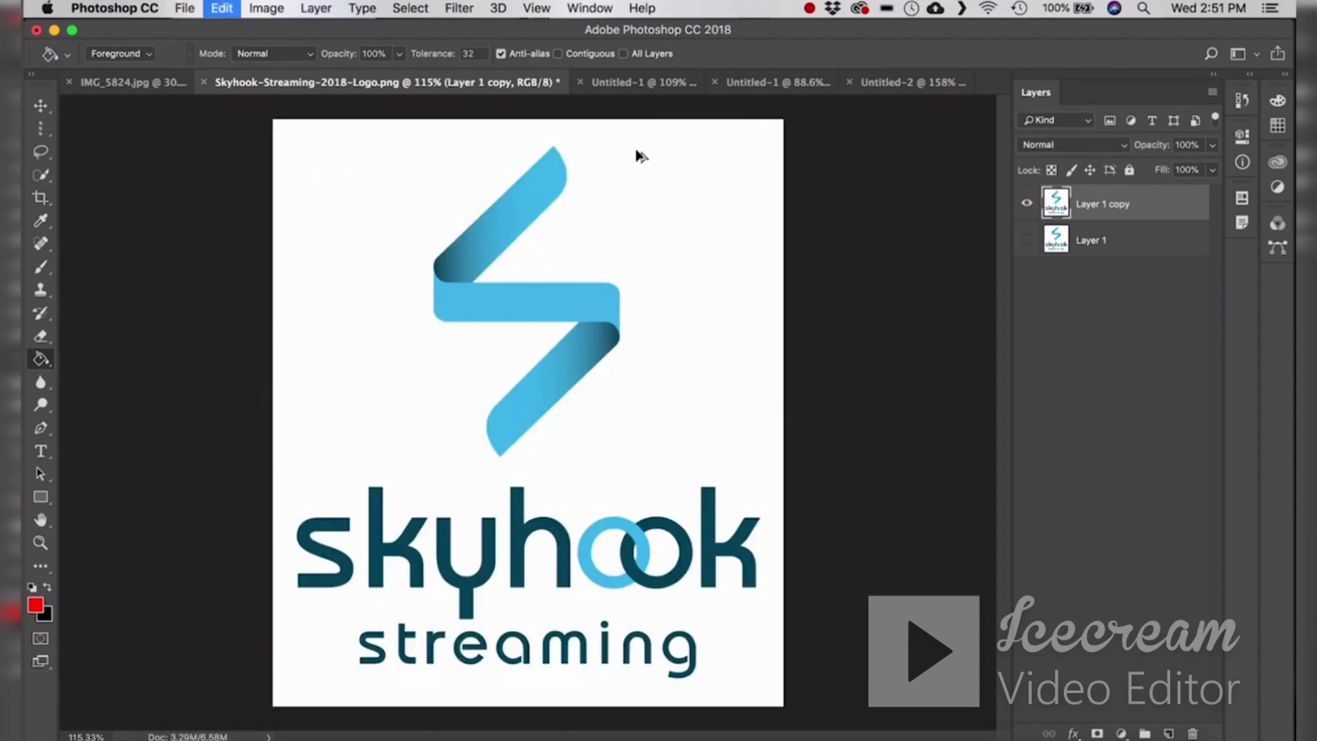
{"action": "left_click", "coordinate": [558, 53]}
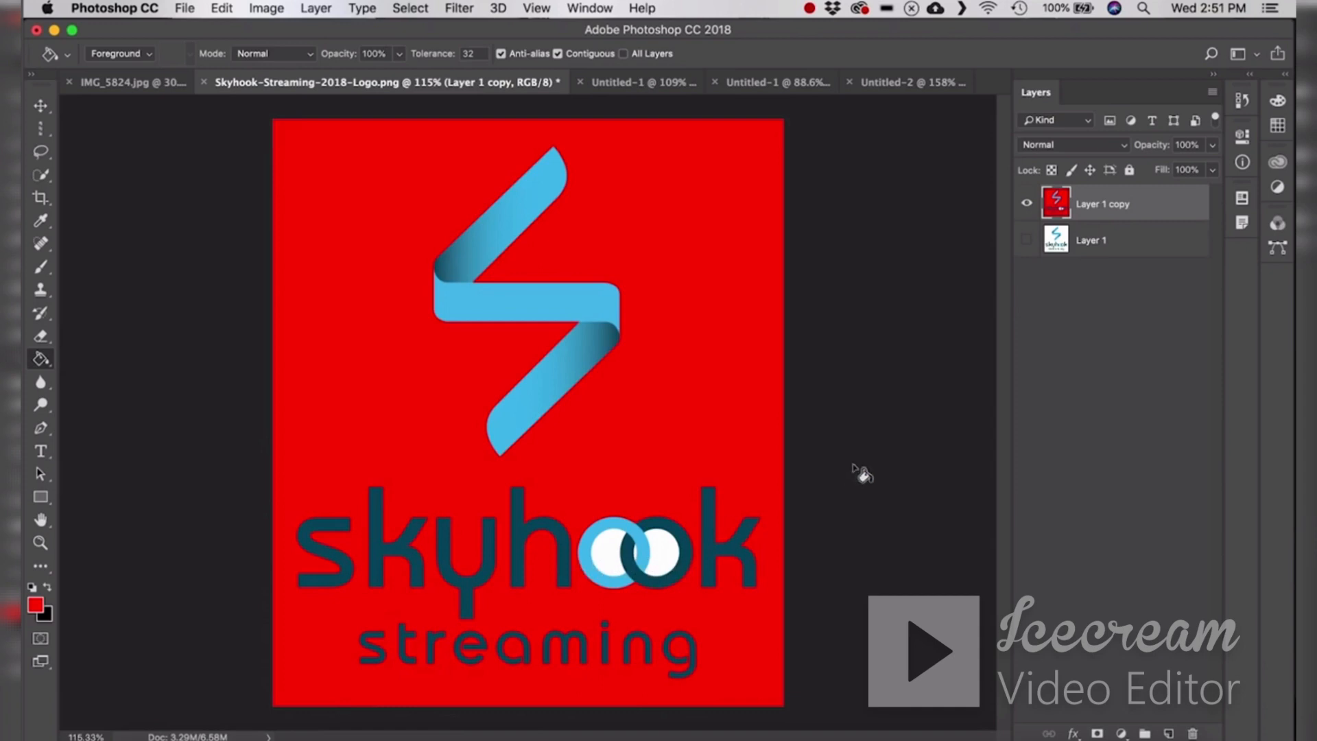
{"action": "key", "text": "super+z"}
- Switch to the Blur Tool and blur the faces of the man in the red jacket and the person behind him in Untitled-2
{"action": "right_click", "coordinate": [42, 358]}
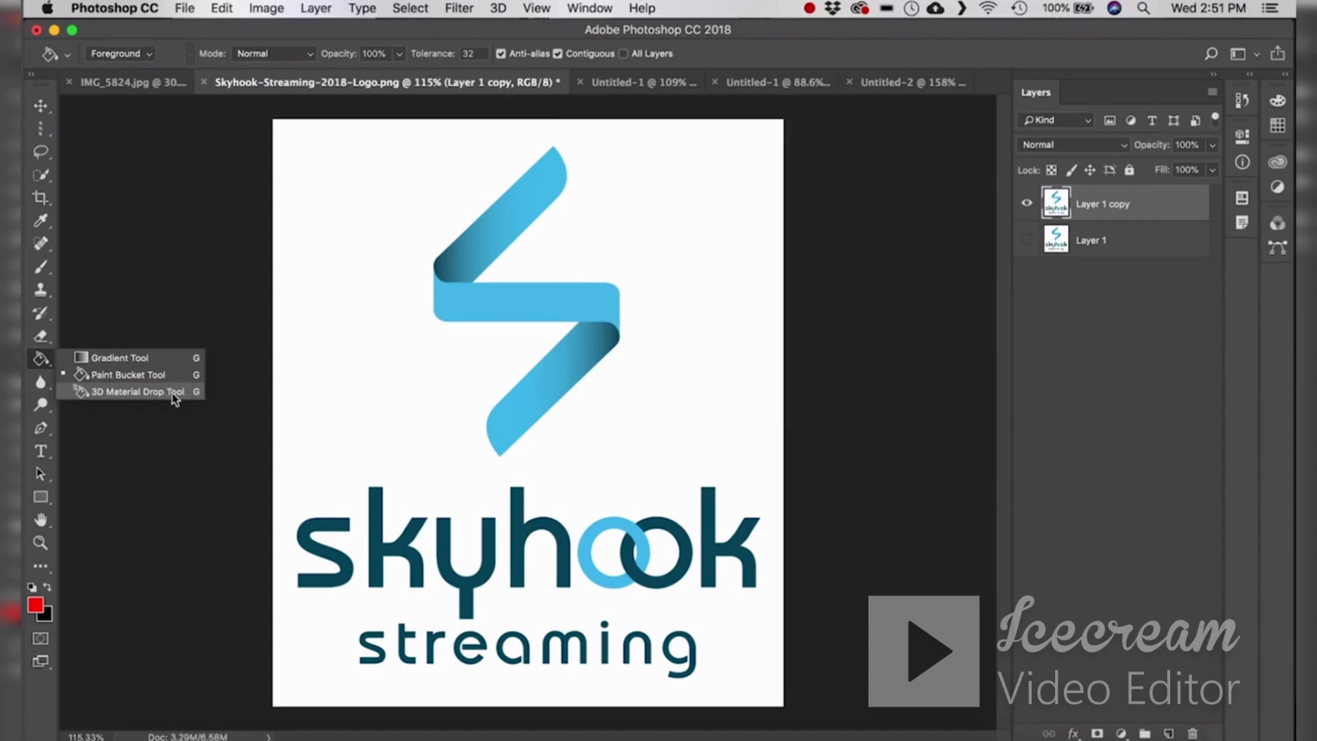
{"action": "left_click", "coordinate": [37, 377]}
{"action": "left_click", "coordinate": [41, 384]}
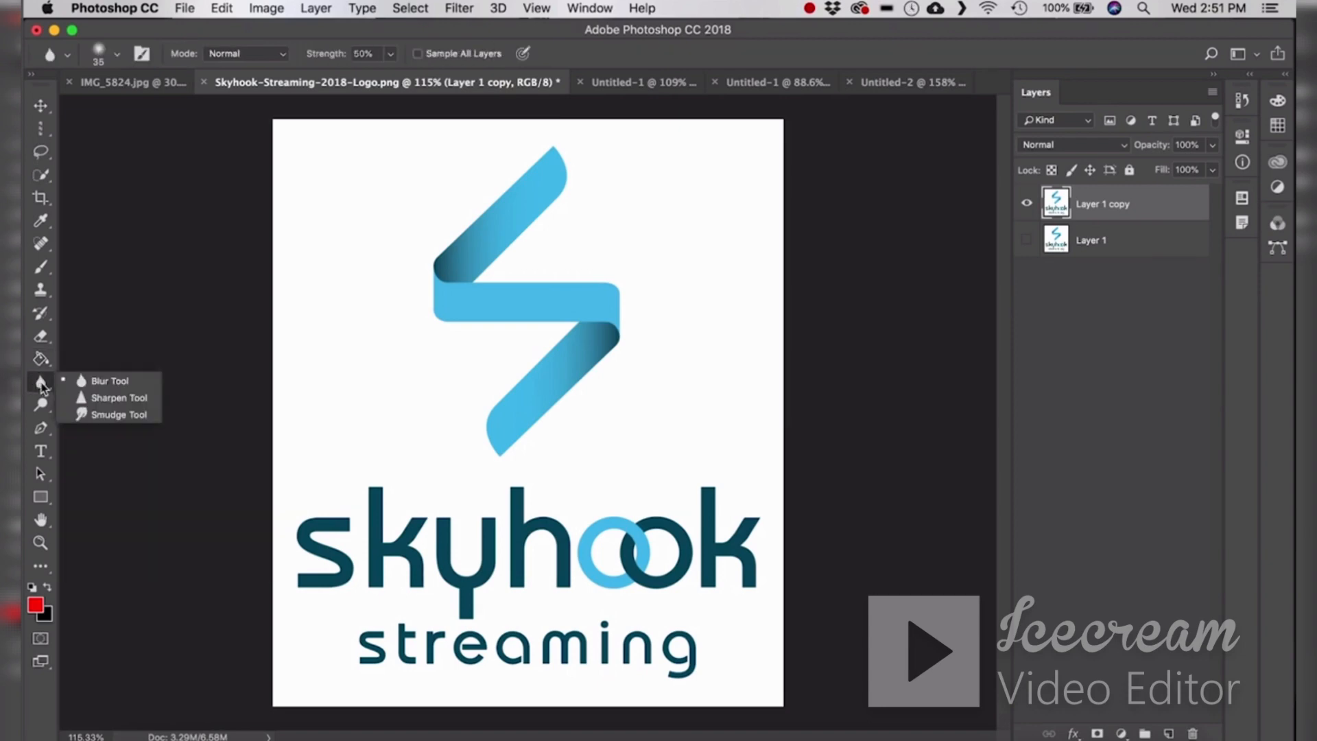
{"action": "left_click", "coordinate": [112, 381]}
{"action": "left_click", "coordinate": [879, 78]}
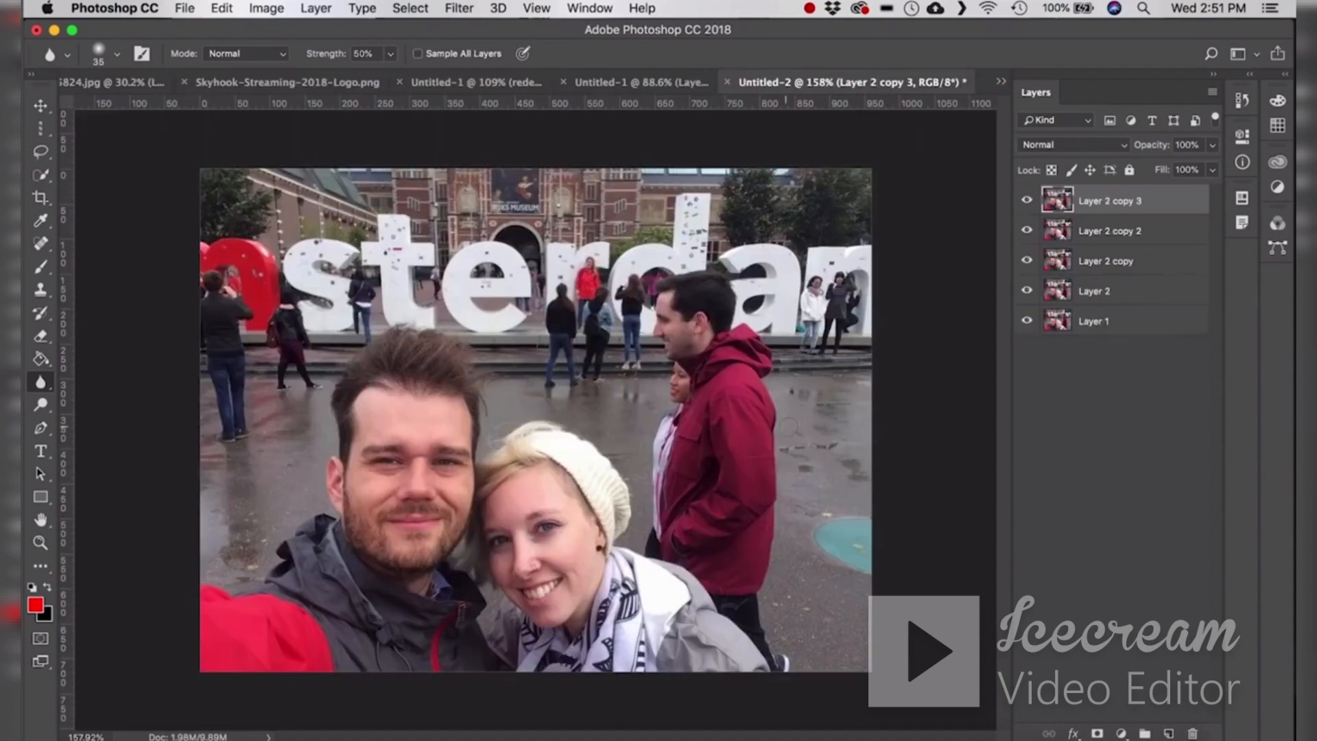
{"action": "scroll", "coordinate": [780, 305], "scroll_direction": "up", "scroll_amount": 5}
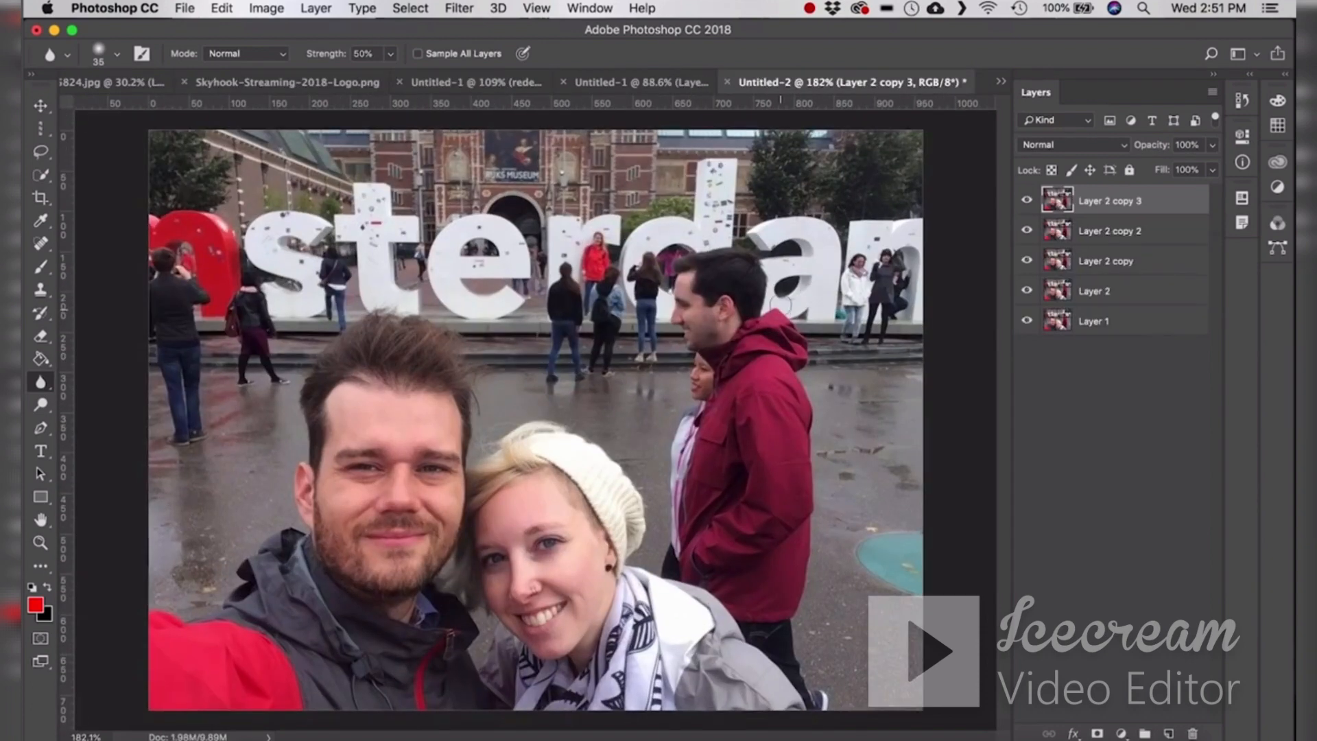
{"action": "scroll", "coordinate": [794, 280], "scroll_direction": "up", "scroll_amount": 1}
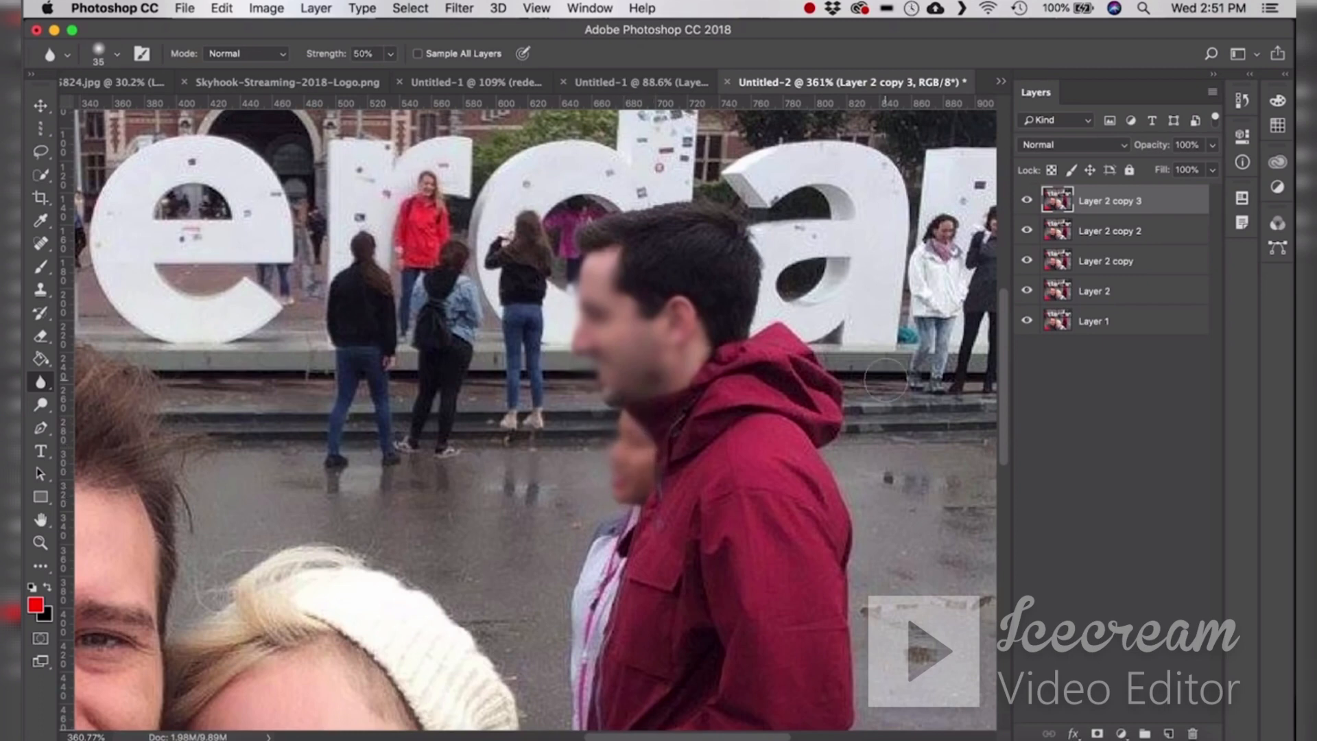
- Check the blurred faces at a smaller view size and undo the blurring
{"action": "scroll", "coordinate": [812, 432], "scroll_direction": "down", "scroll_amount": 6}
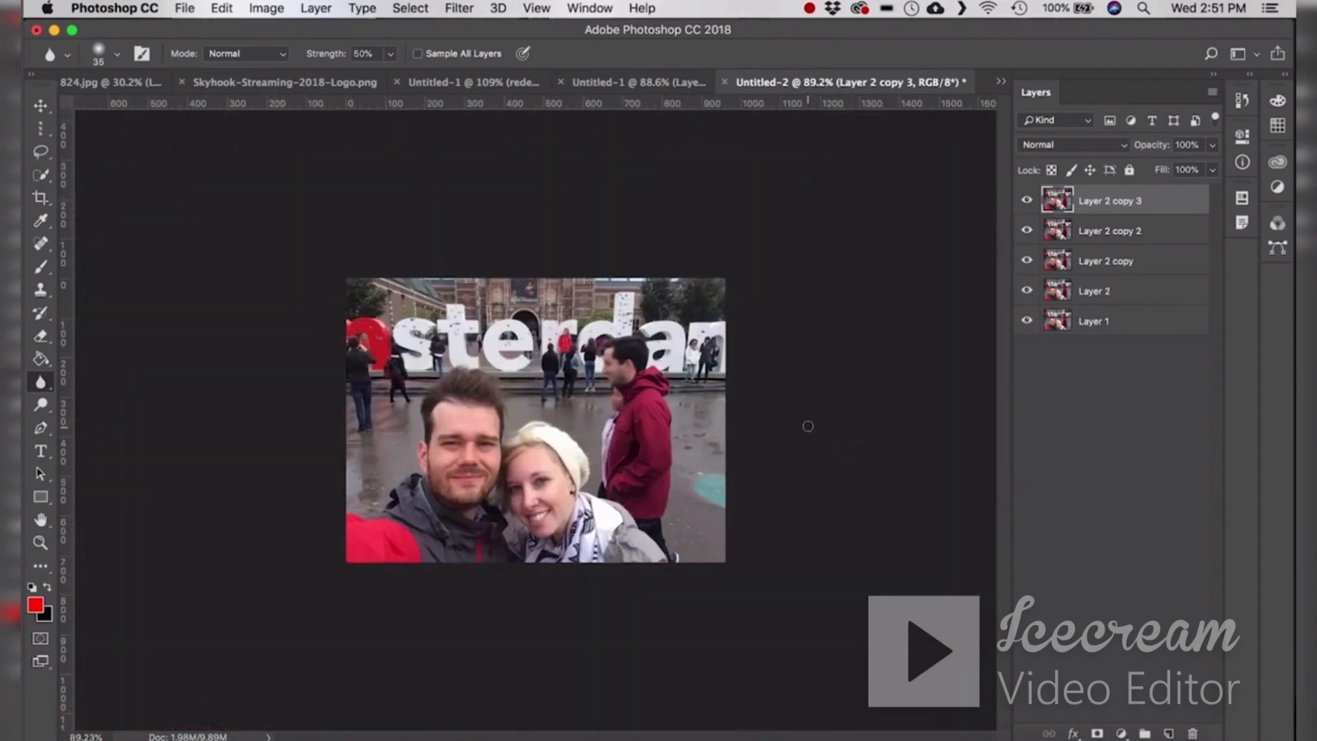
{"action": "scroll", "coordinate": [810, 434], "scroll_direction": "up", "scroll_amount": 2}
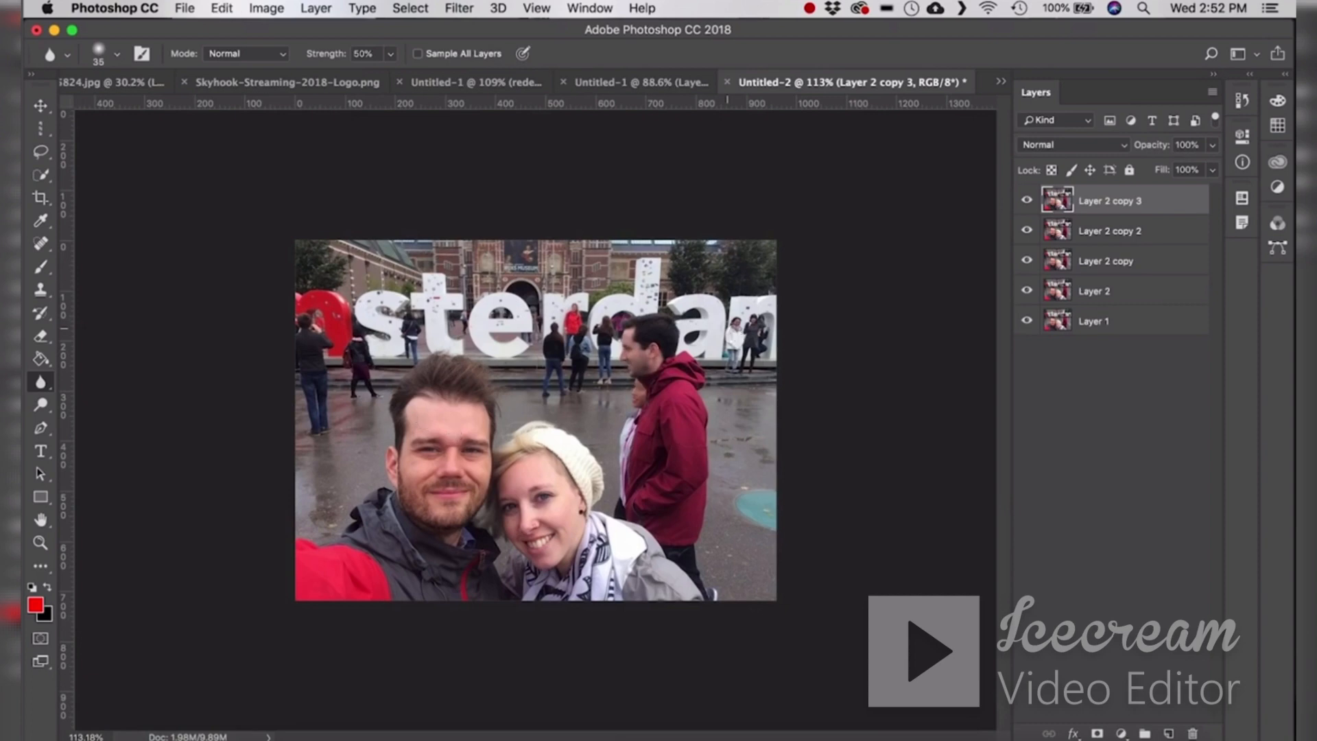
{"action": "key", "text": "super+z"}
- Switch to the Sharpen Tool and sharpen the eyes of the woman and the man in the selfie
{"action": "left_click", "coordinate": [40, 381]}
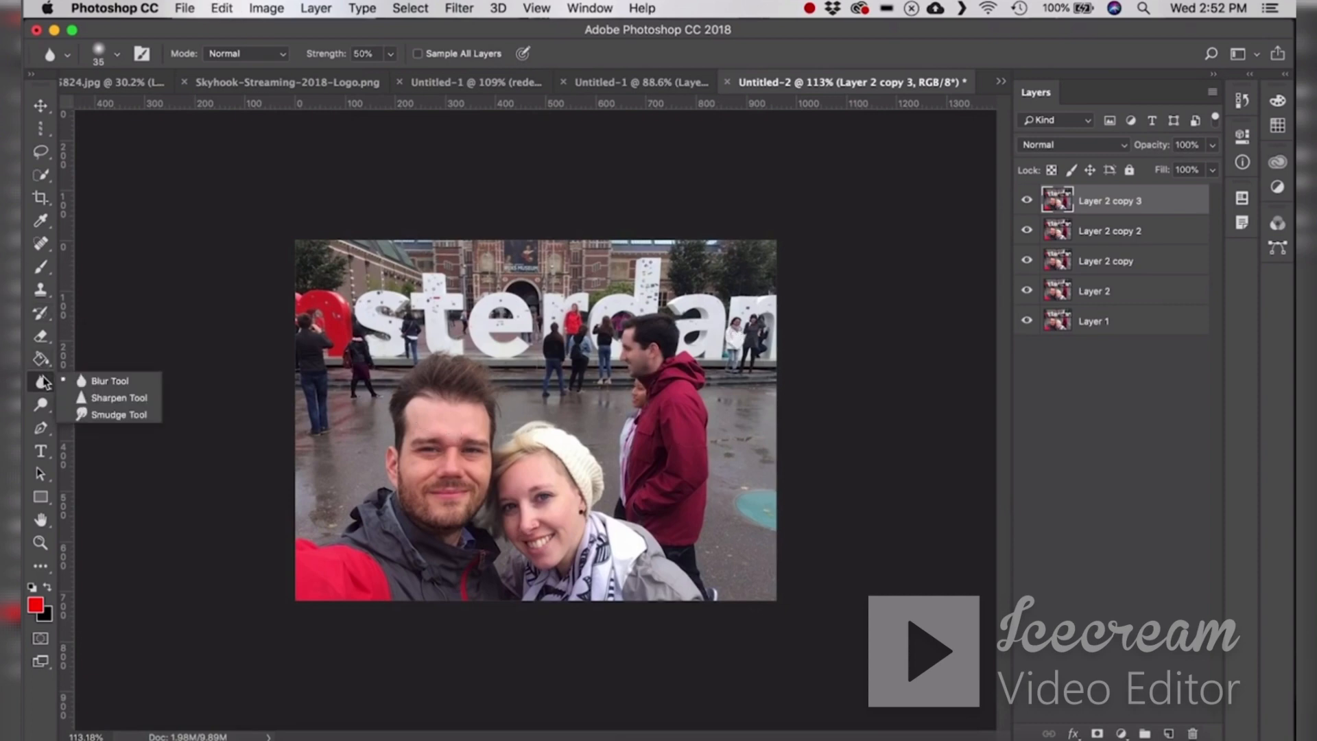
{"action": "left_click", "coordinate": [124, 398]}
{"action": "scroll", "coordinate": [555, 483], "scroll_direction": "up", "scroll_amount": 3}
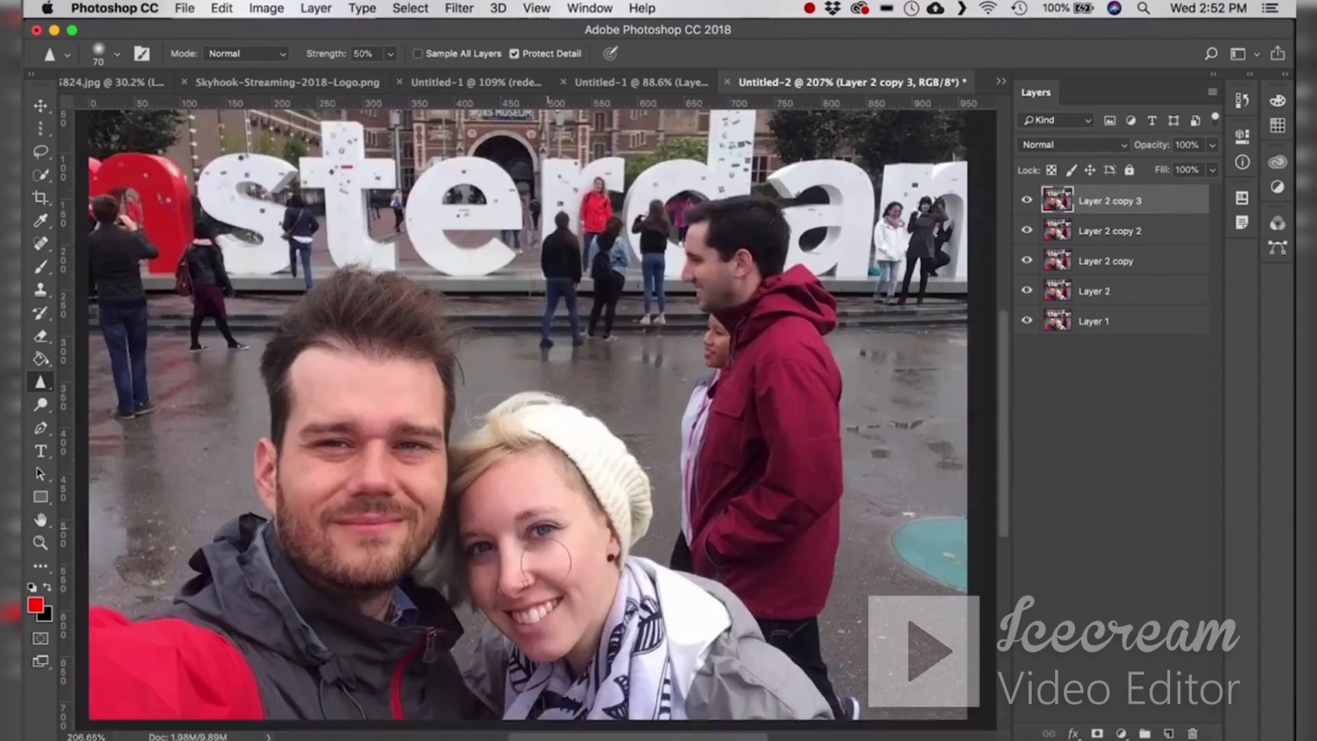
{"action": "scroll", "coordinate": [545, 559], "scroll_direction": "up", "scroll_amount": 5}
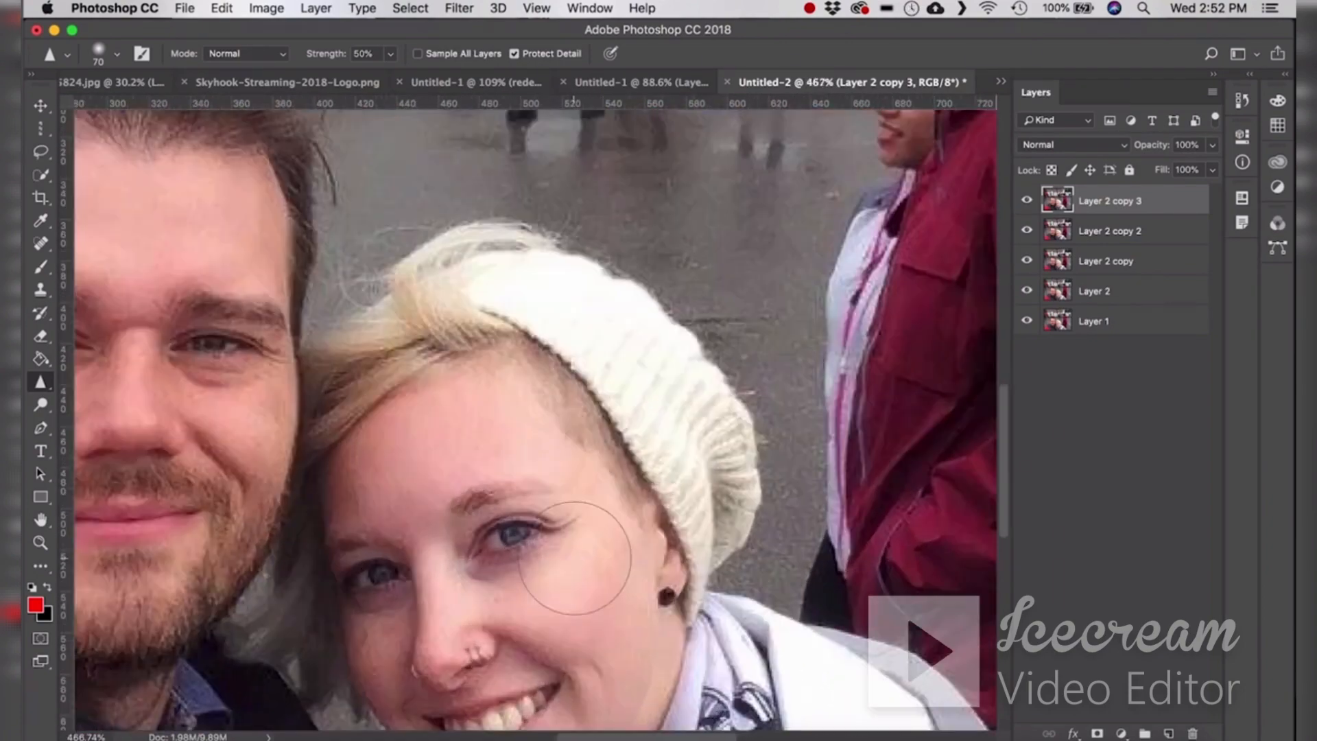
{"action": "scroll", "coordinate": [575, 558], "scroll_direction": "up", "scroll_amount": 3}
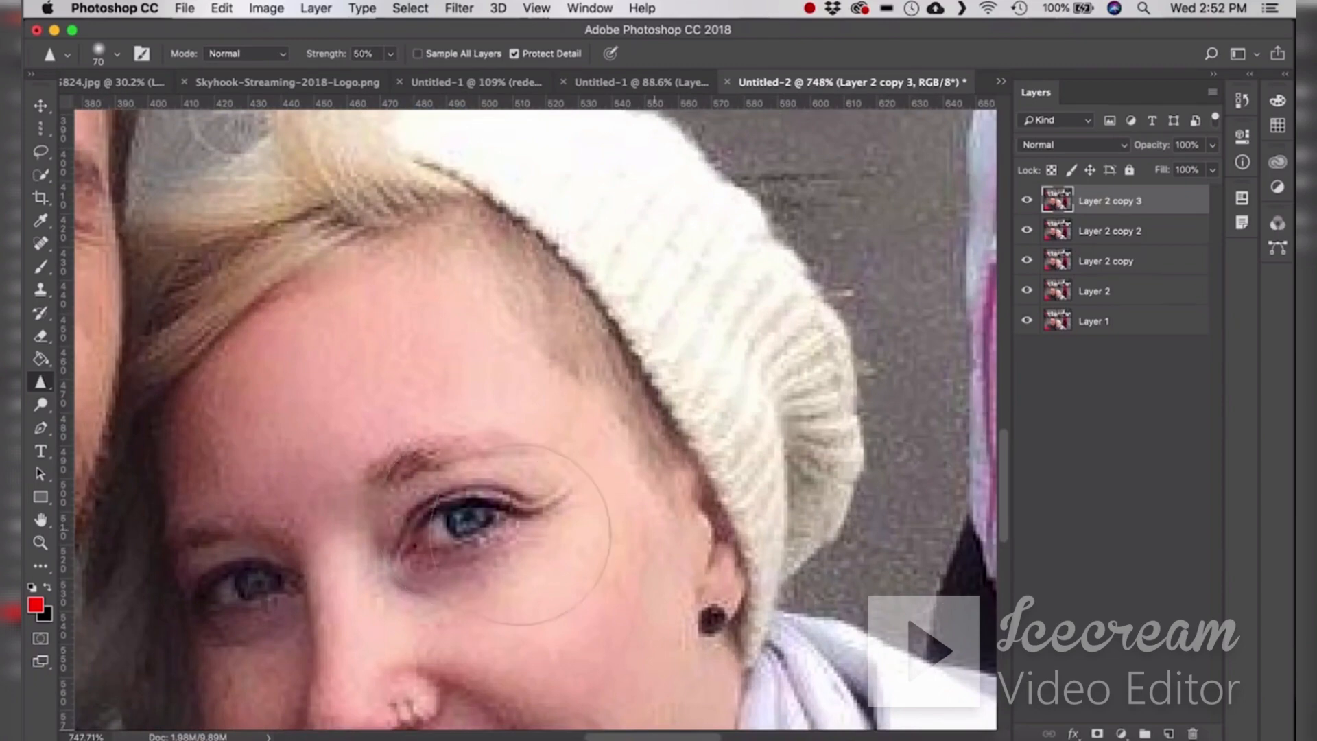
{"action": "mouse_move", "coordinate": [415, 477]}
{"action": "left_mouse_down"}
{"action": "mouse_move", "coordinate": [723, 476]}
{"action": "mouse_move", "coordinate": [830, 514]}
{"action": "mouse_move", "coordinate": [973, 624]}
{"action": "left_mouse_up"}
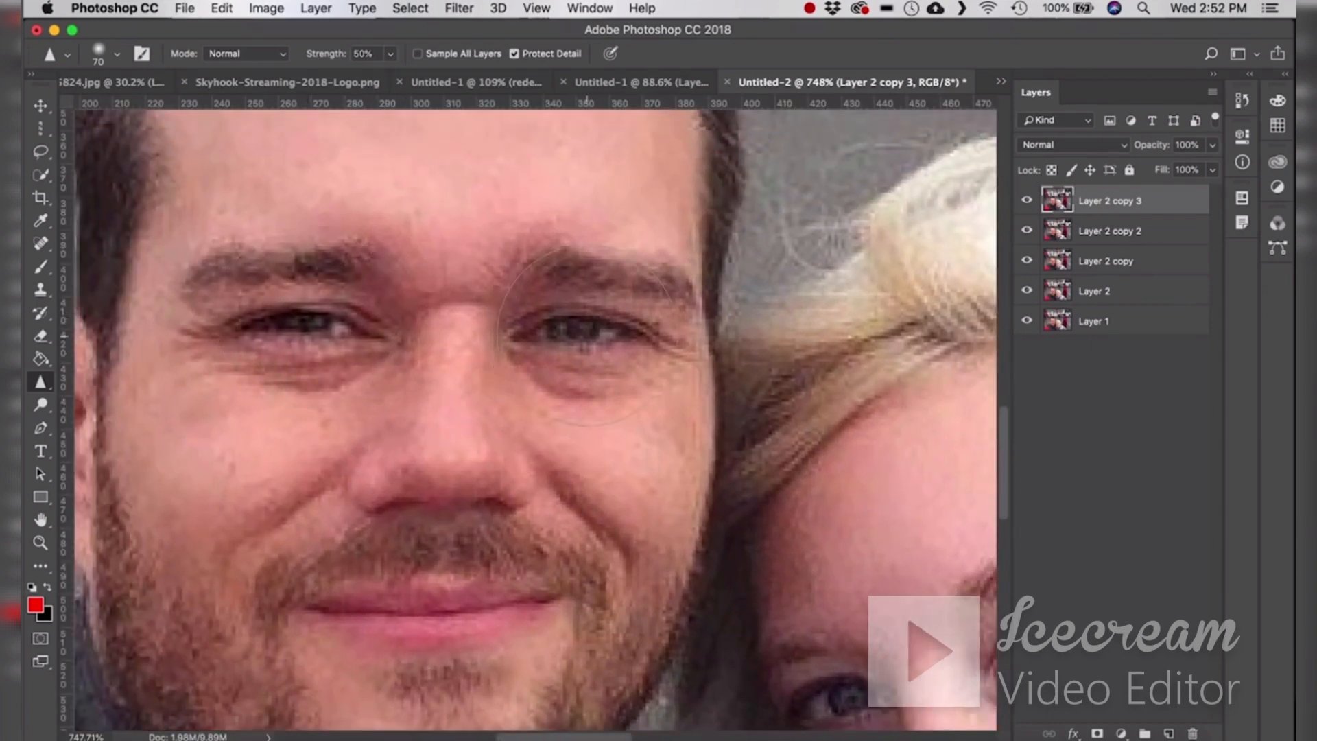
{"action": "scroll", "coordinate": [587, 338], "scroll_direction": "down", "scroll_amount": 10}
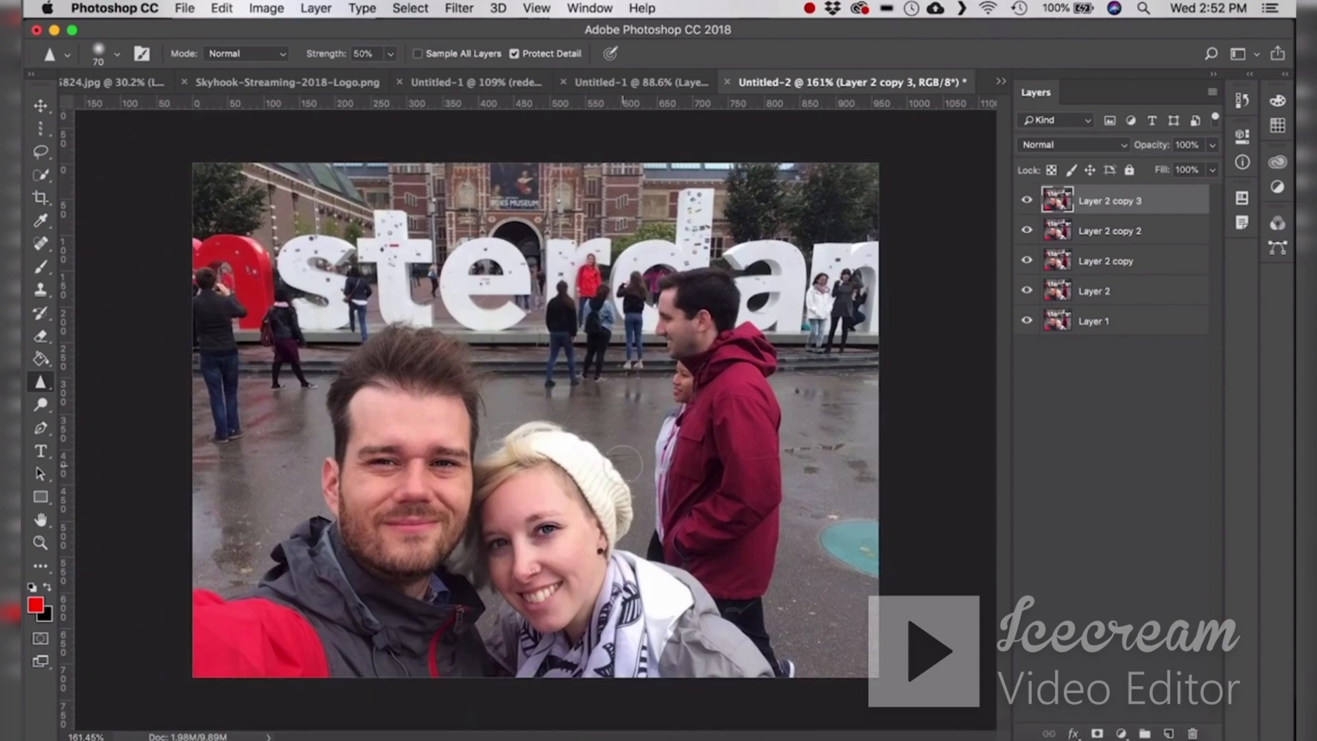
- Switch to the Smudge Tool and smudge the ear of the man in the red jacket into a point and his nose outward
{"action": "right_click", "coordinate": [37, 386]}
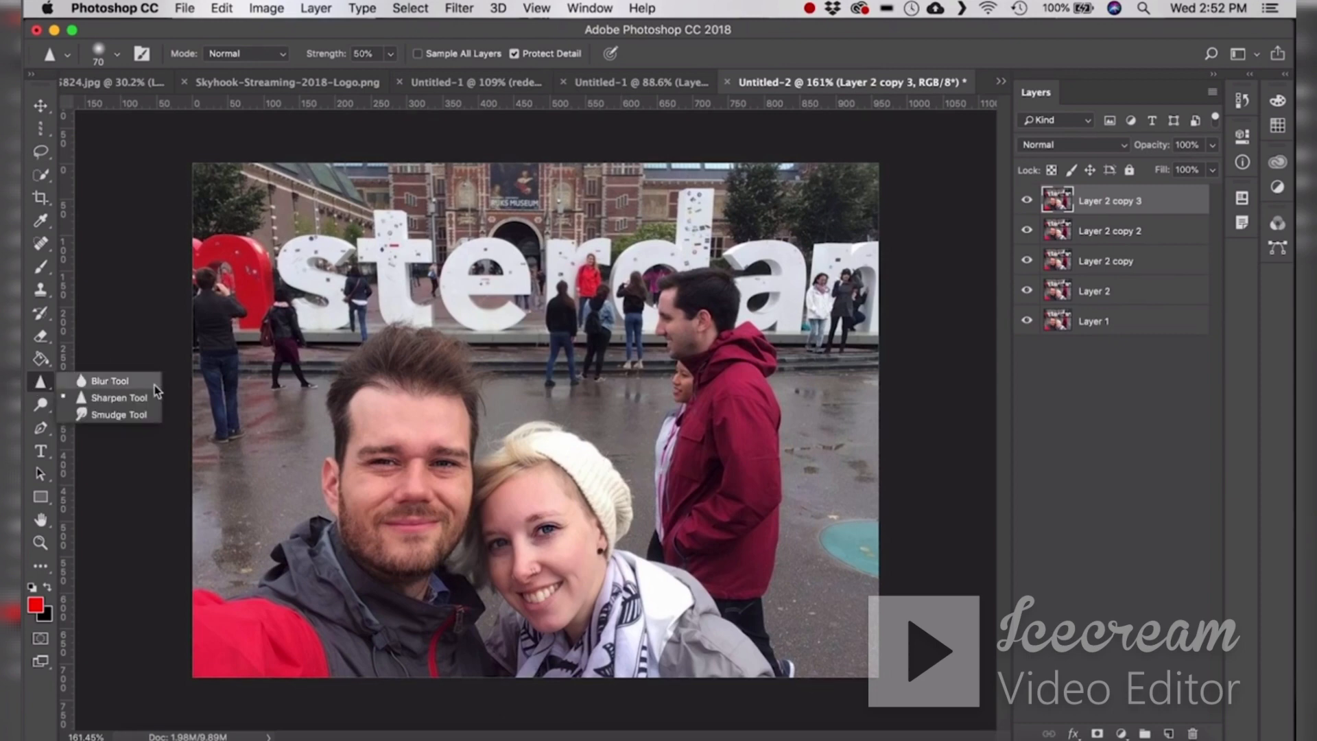
{"action": "left_click", "coordinate": [118, 415]}
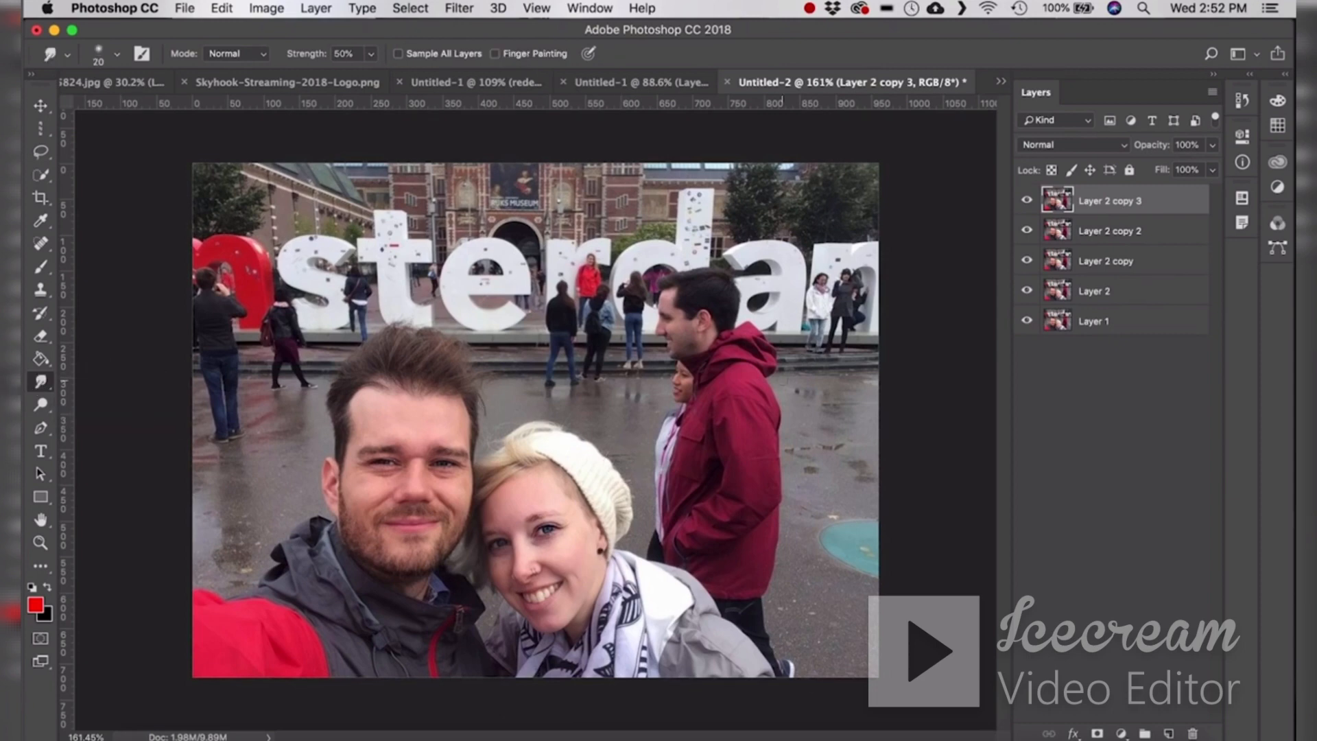
{"action": "scroll", "coordinate": [734, 284], "scroll_direction": "up", "scroll_amount": 6}
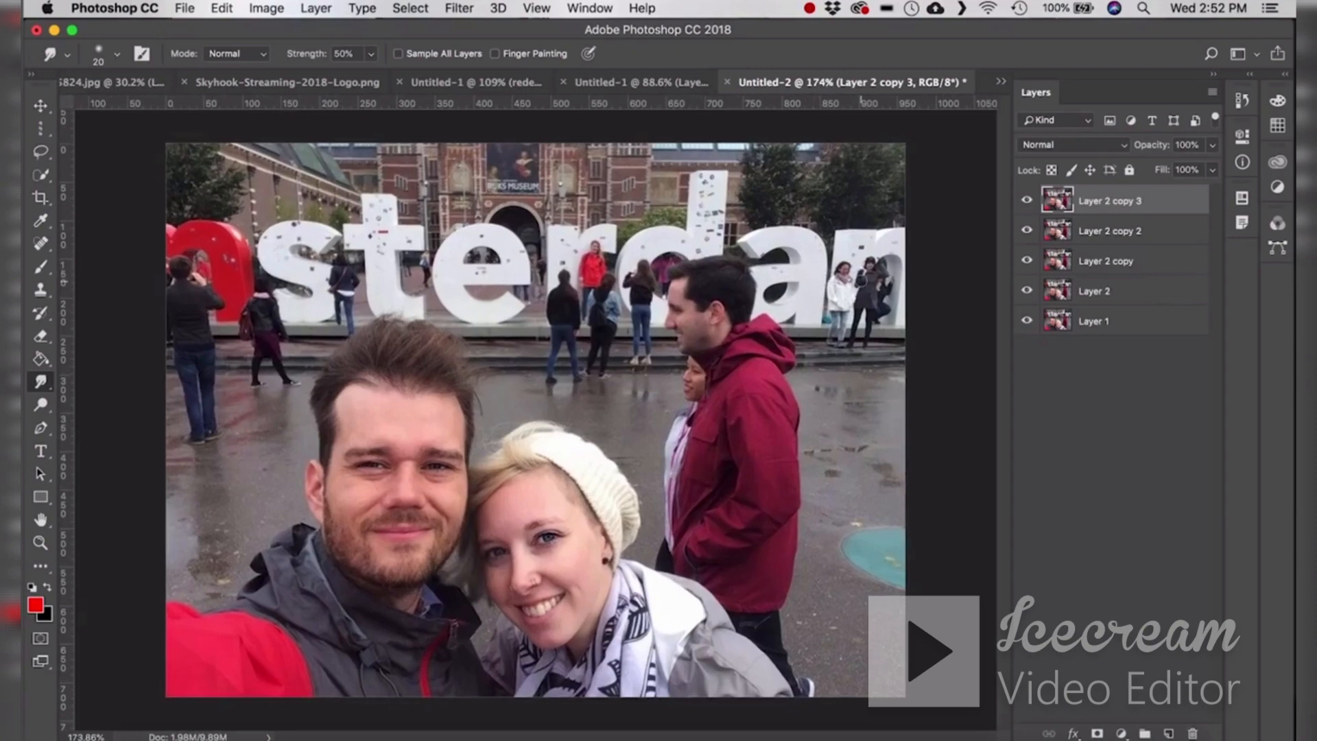
{"action": "scroll", "coordinate": [637, 343], "scroll_direction": "up", "scroll_amount": 4}
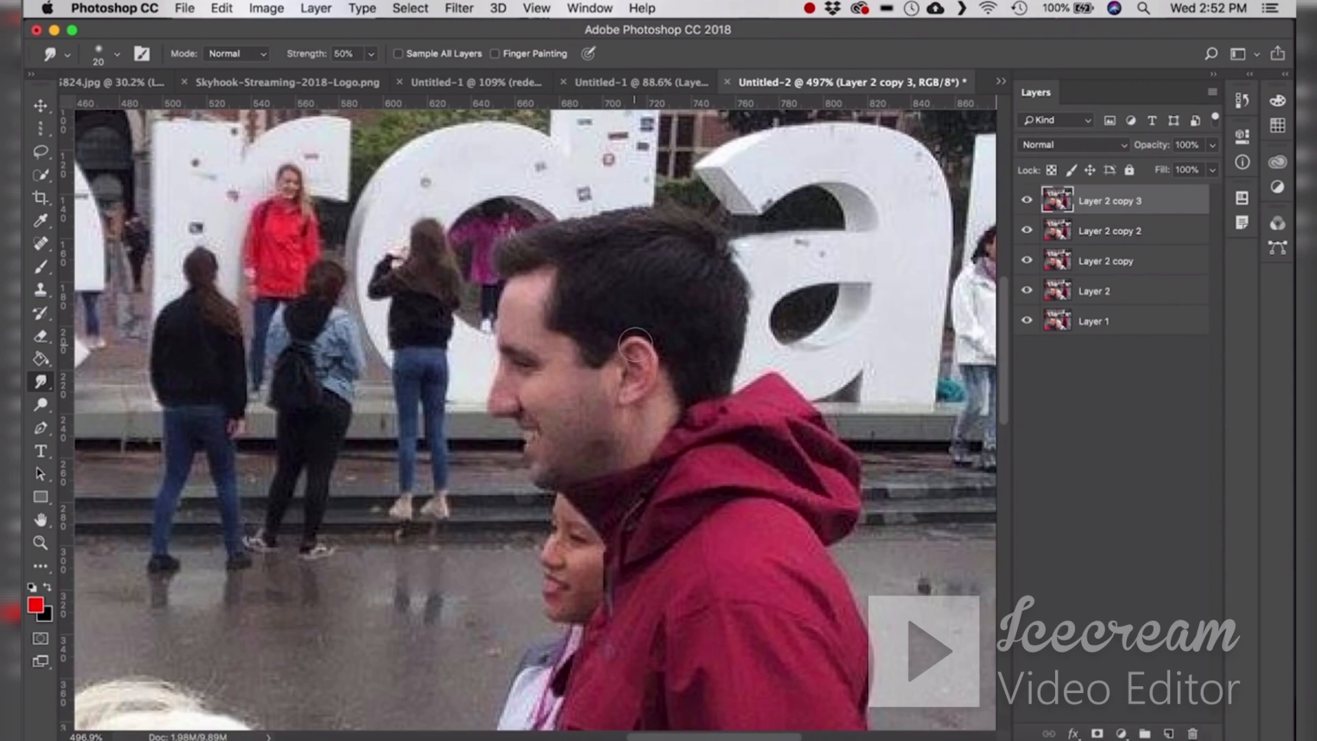
{"action": "left_click_drag", "start_coordinate": [40, 381], "coordinate": [113, 411]}
{"action": "mouse_move", "coordinate": [636, 346]}
{"action": "left_mouse_down"}
{"action": "mouse_move", "coordinate": [635, 307]}
{"action": "mouse_move", "coordinate": [664, 357]}
{"action": "left_mouse_up"}
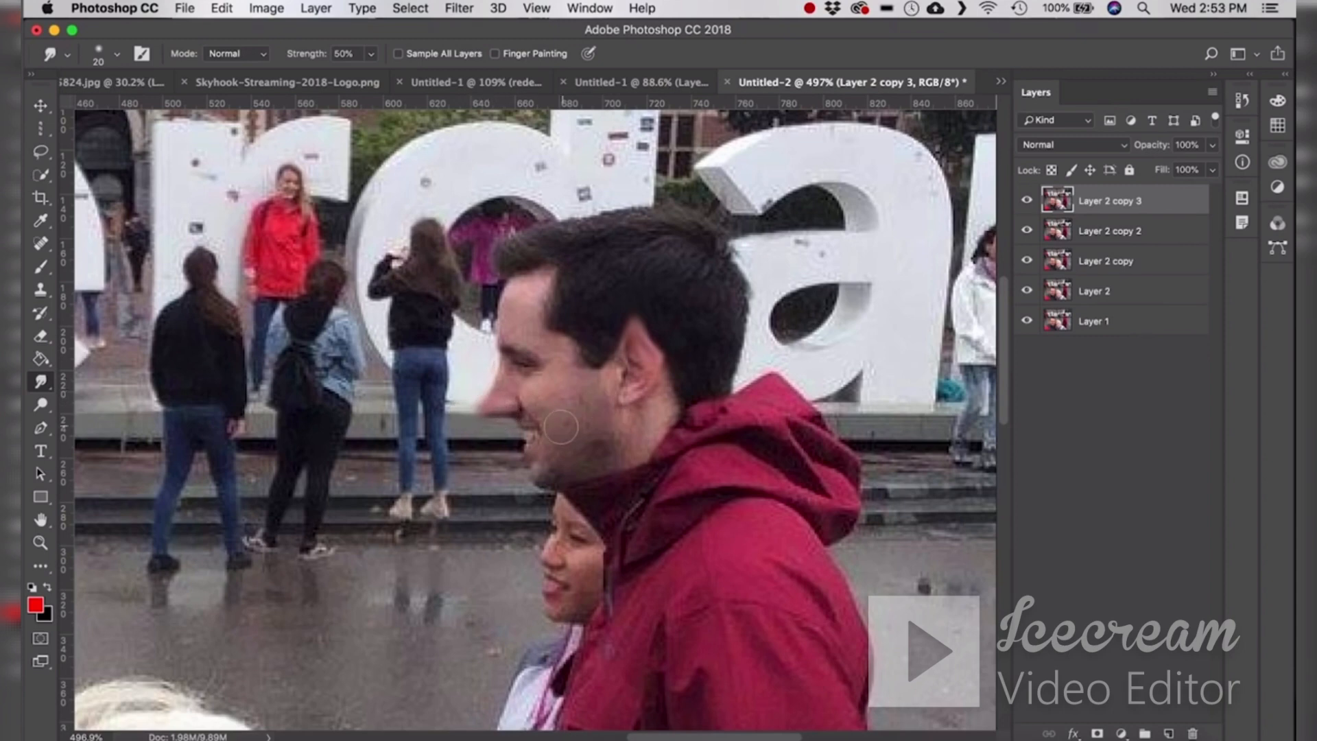
{"action": "left_click_drag", "start_coordinate": [539, 450], "coordinate": [534, 450]}
- Locate the Liquify filter among the available filters without applying it, and return to the whole image
{"action": "left_click", "coordinate": [456, 9]}
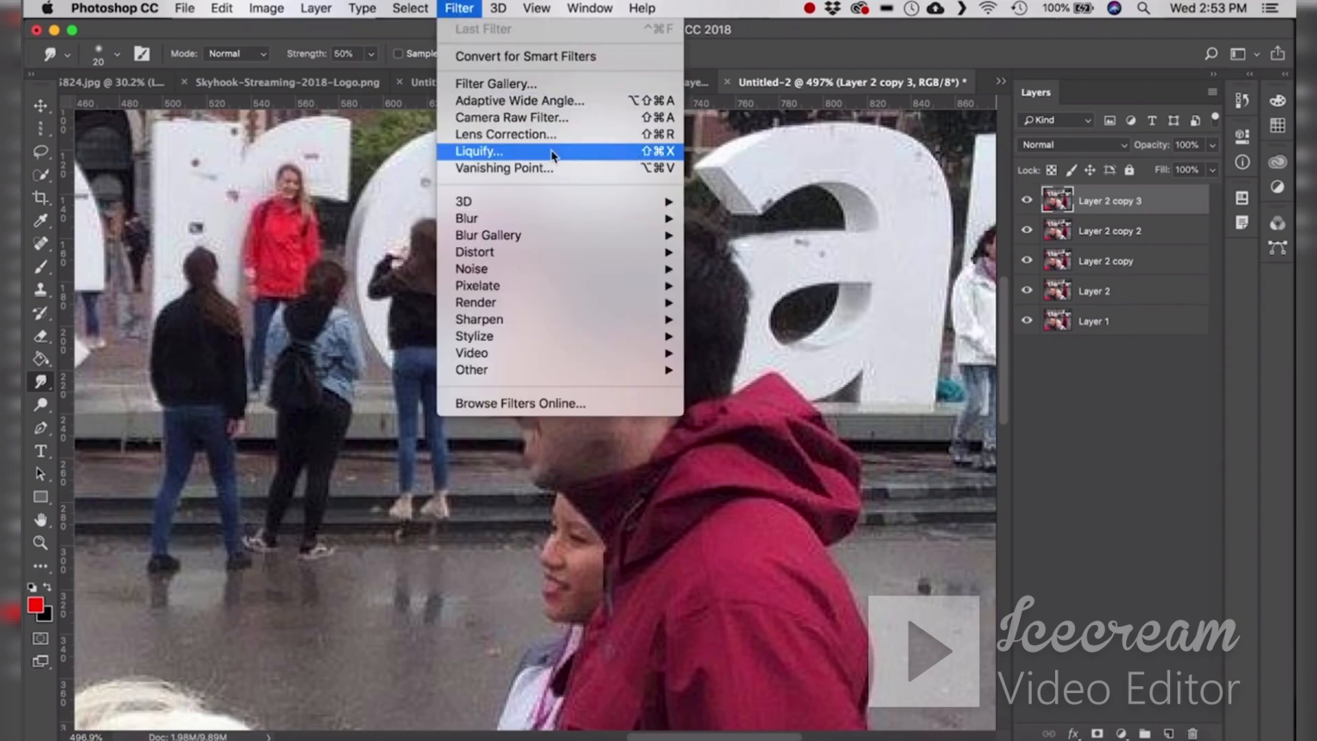
{"action": "left_click", "coordinate": [818, 219]}
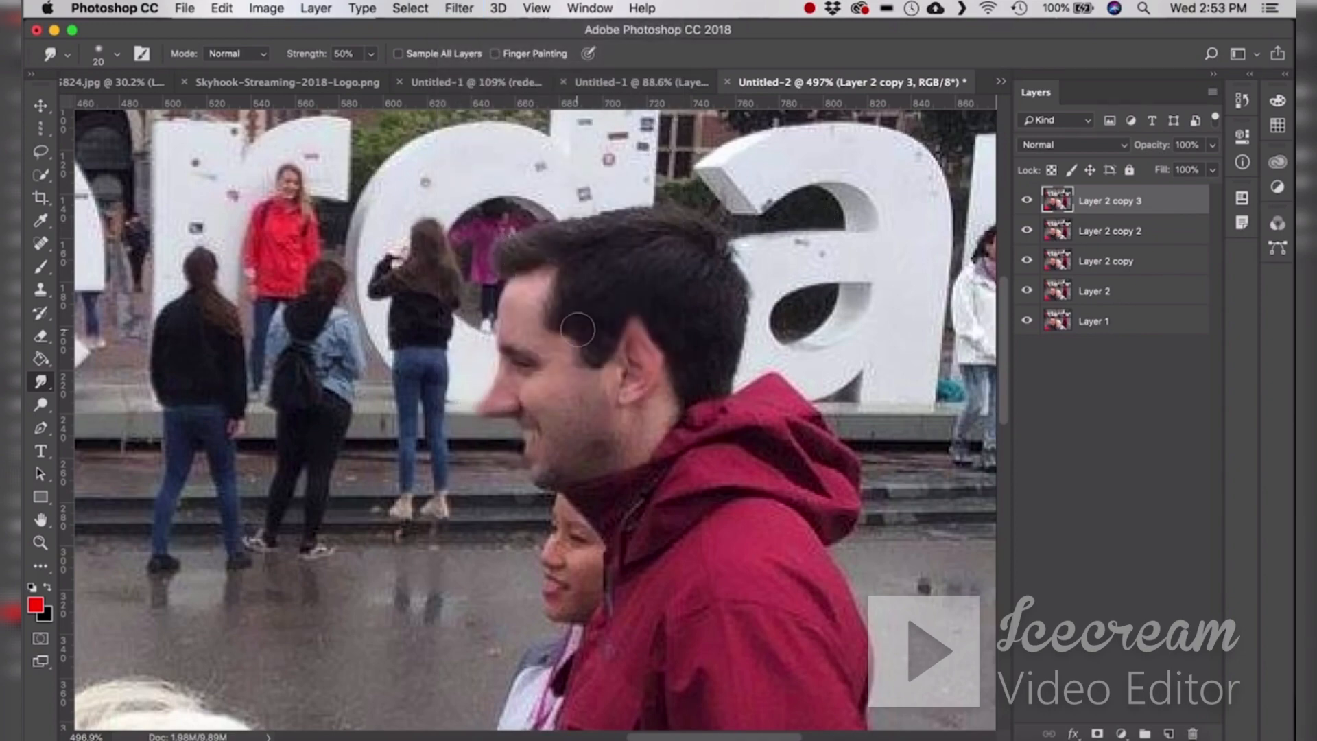
{"action": "key", "text": "super+0"}
- Switch to the Dodge Tool and lighten both eyes of the woman in the white hat
{"action": "left_click", "coordinate": [40, 384]}
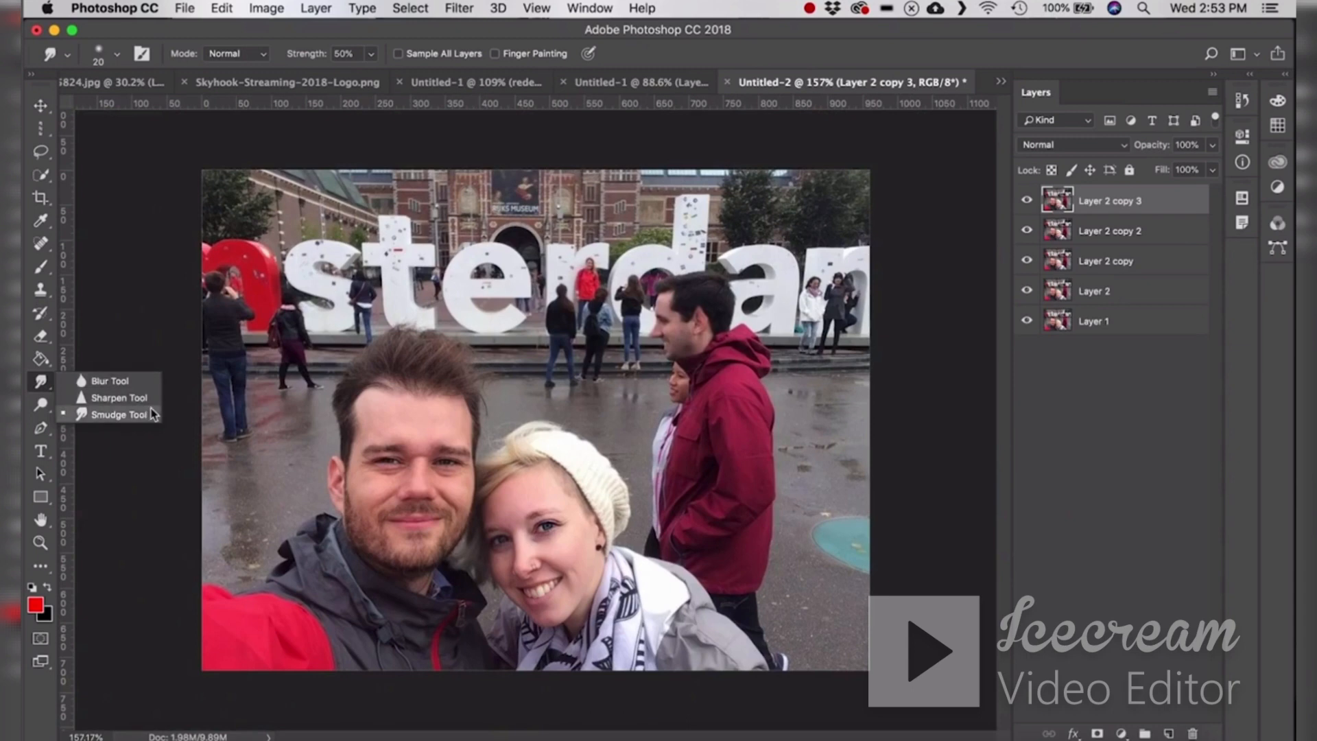
{"action": "left_click", "coordinate": [39, 406]}
{"action": "left_click_drag", "start_coordinate": [39, 407], "coordinate": [147, 405]}
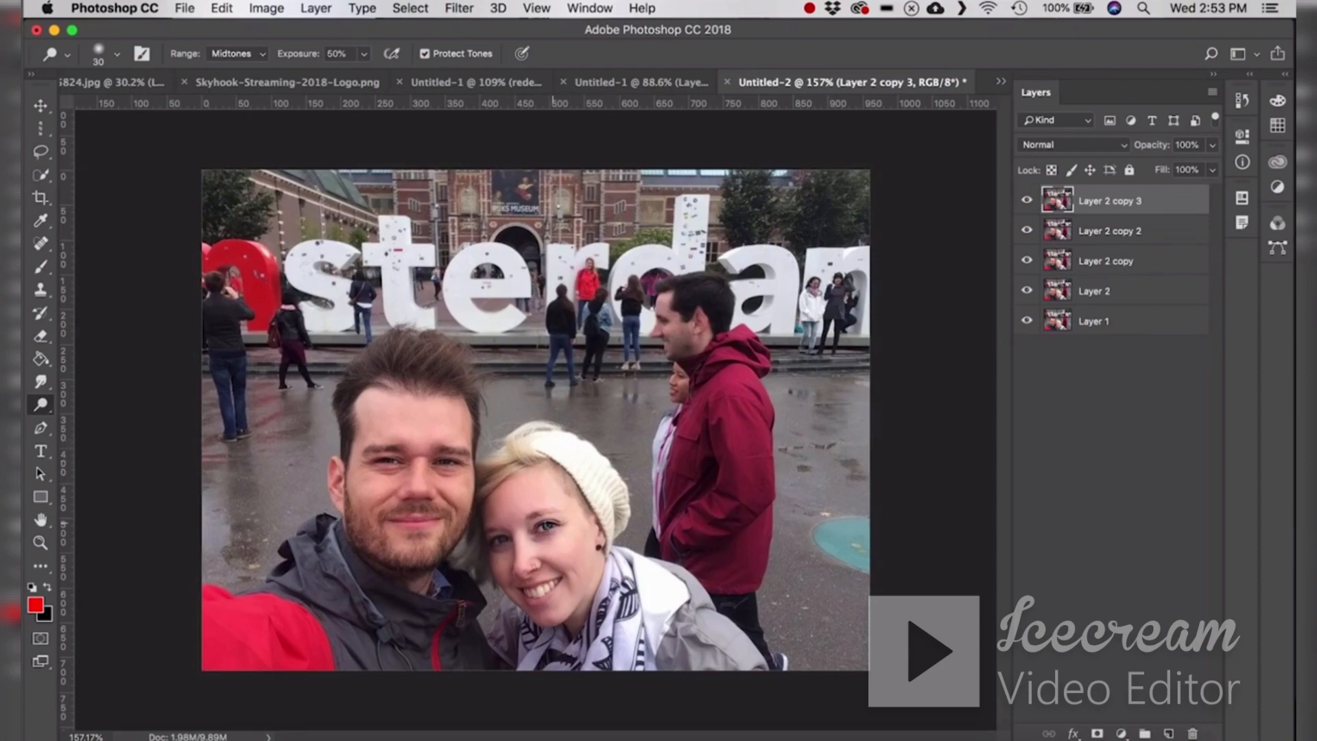
{"action": "scroll", "coordinate": [552, 522], "scroll_direction": "up", "scroll_amount": 5}
{"action": "scroll", "coordinate": [549, 584], "scroll_direction": "up", "scroll_amount": 1}
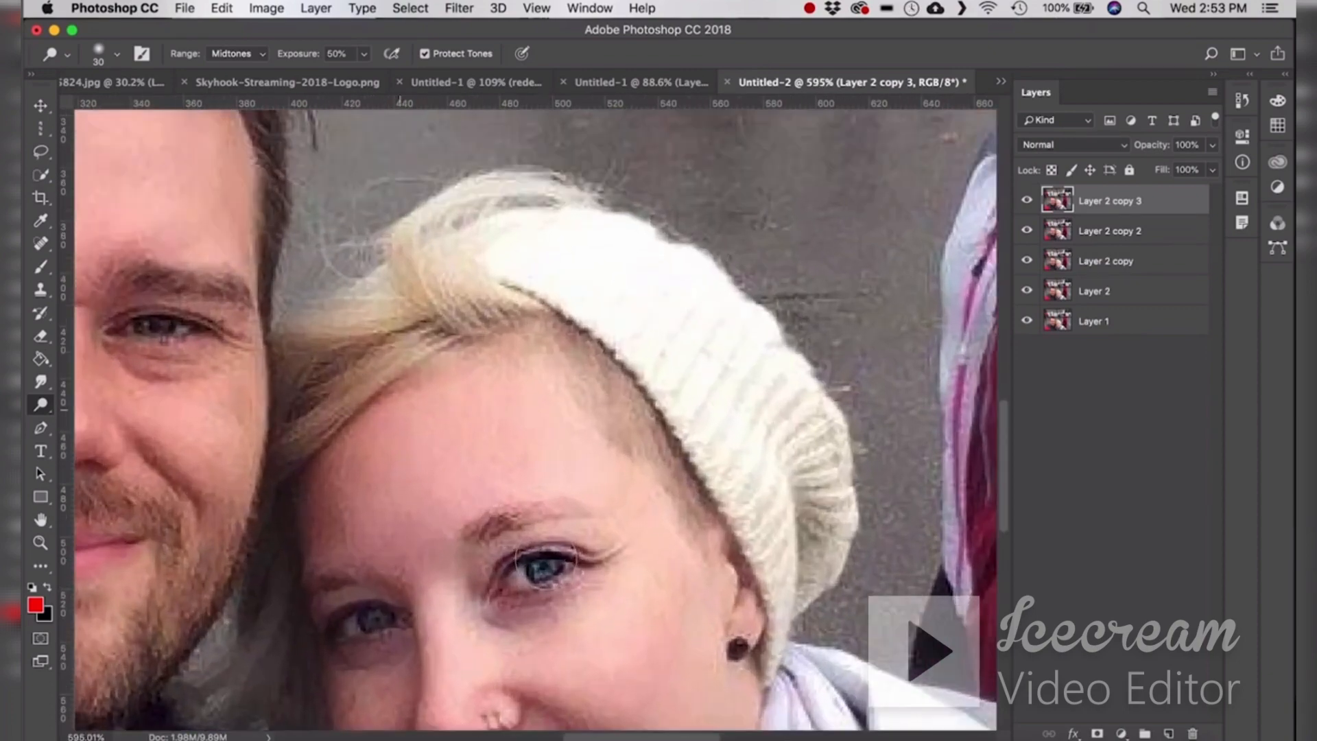
{"action": "scroll", "coordinate": [526, 578], "scroll_direction": "up", "scroll_amount": 1}
{"action": "left_click_drag", "start_coordinate": [526, 577], "coordinate": [577, 567]}
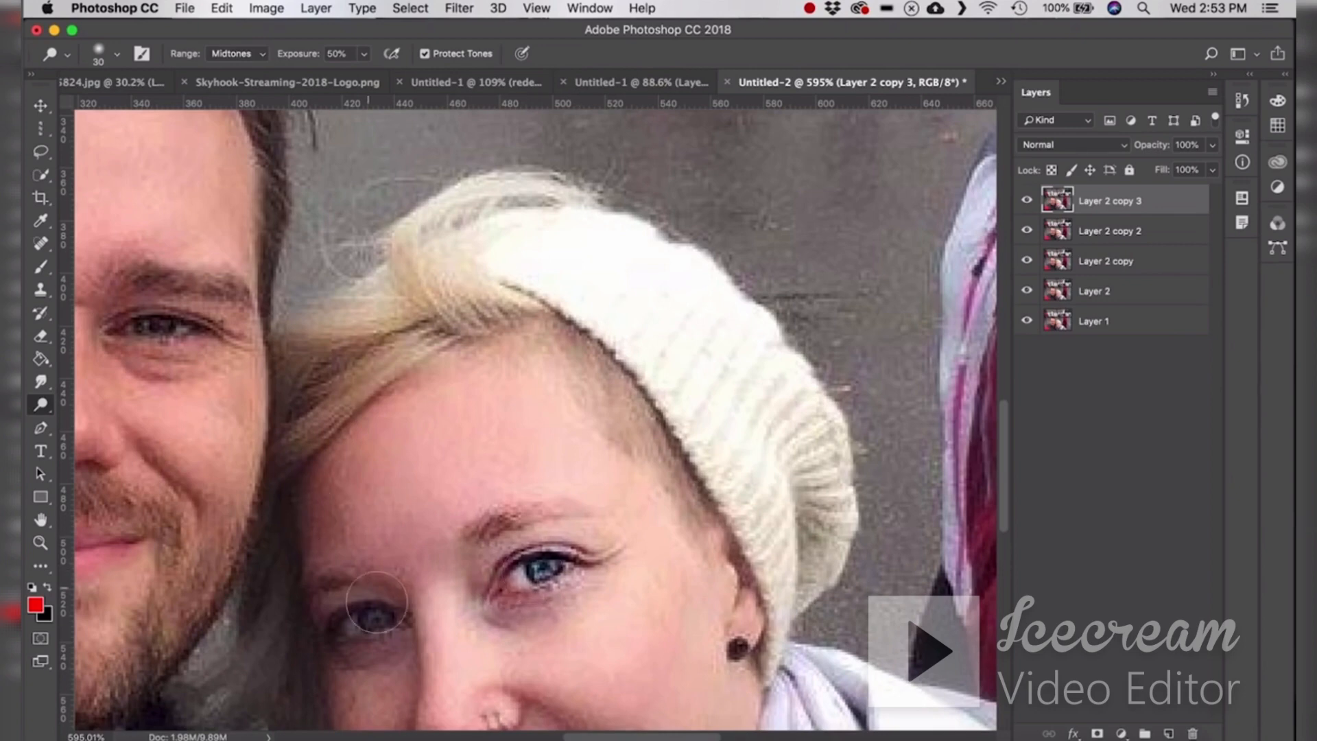
{"action": "mouse_move", "coordinate": [346, 639]}
{"action": "left_mouse_down"}
{"action": "mouse_move", "coordinate": [386, 620]}
{"action": "mouse_move", "coordinate": [338, 623]}
{"action": "mouse_move", "coordinate": [432, 614]}
{"action": "mouse_move", "coordinate": [342, 609]}
{"action": "left_mouse_up"}
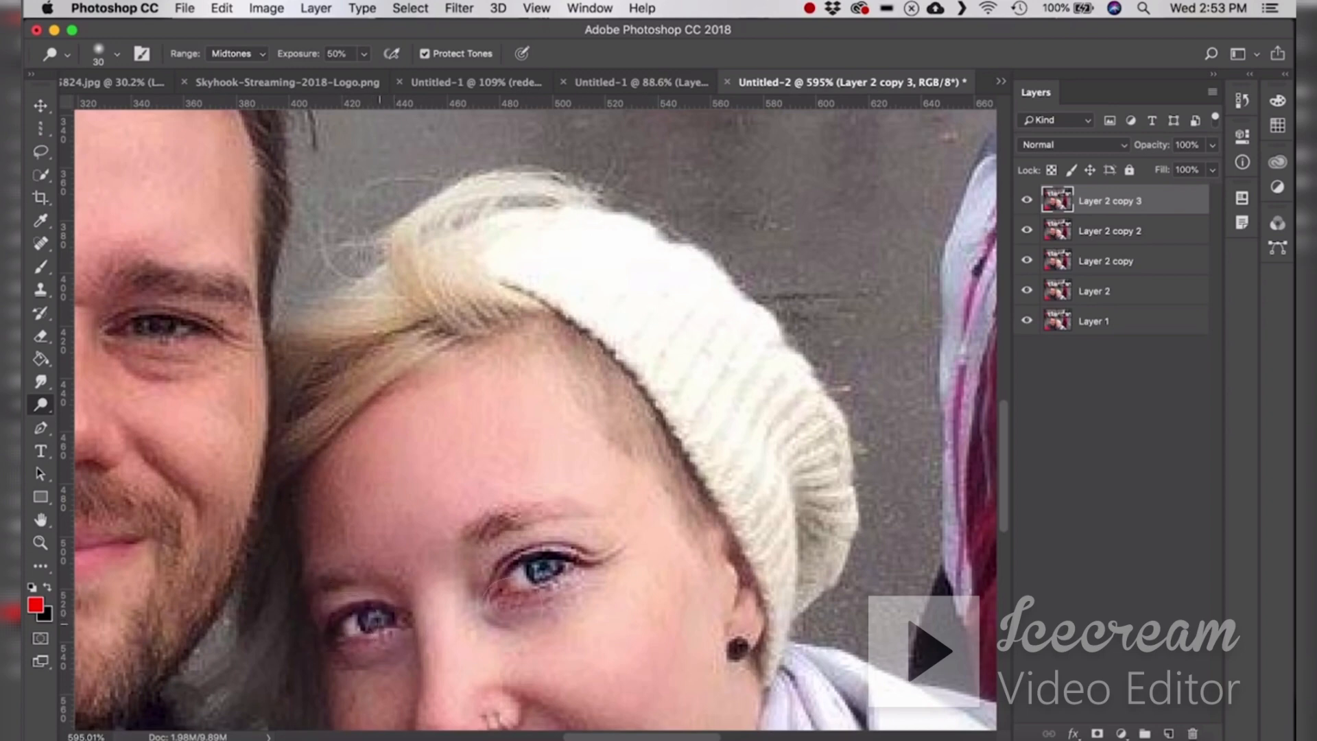
- Lighten both eyes of the bearded man with the Dodge Tool
{"action": "left_click_drag", "start_coordinate": [211, 521], "coordinate": [517, 564]}
{"action": "mouse_move", "coordinate": [442, 359]}
{"action": "left_mouse_down"}
{"action": "mouse_move", "coordinate": [453, 364]}
{"action": "mouse_move", "coordinate": [431, 367]}
{"action": "mouse_move", "coordinate": [570, 360]}
{"action": "left_mouse_up"}
{"action": "mouse_move", "coordinate": [257, 353]}
{"action": "left_mouse_down"}
{"action": "mouse_move", "coordinate": [276, 361]}
{"action": "mouse_move", "coordinate": [258, 359]}
{"action": "left_mouse_up"}
{"action": "left_click_drag", "start_coordinate": [338, 360], "coordinate": [518, 313]}
- Whiten the woman's teeth with a Dodge stroke along her smile
{"action": "left_click_drag", "start_coordinate": [508, 532], "coordinate": [302, 300]}
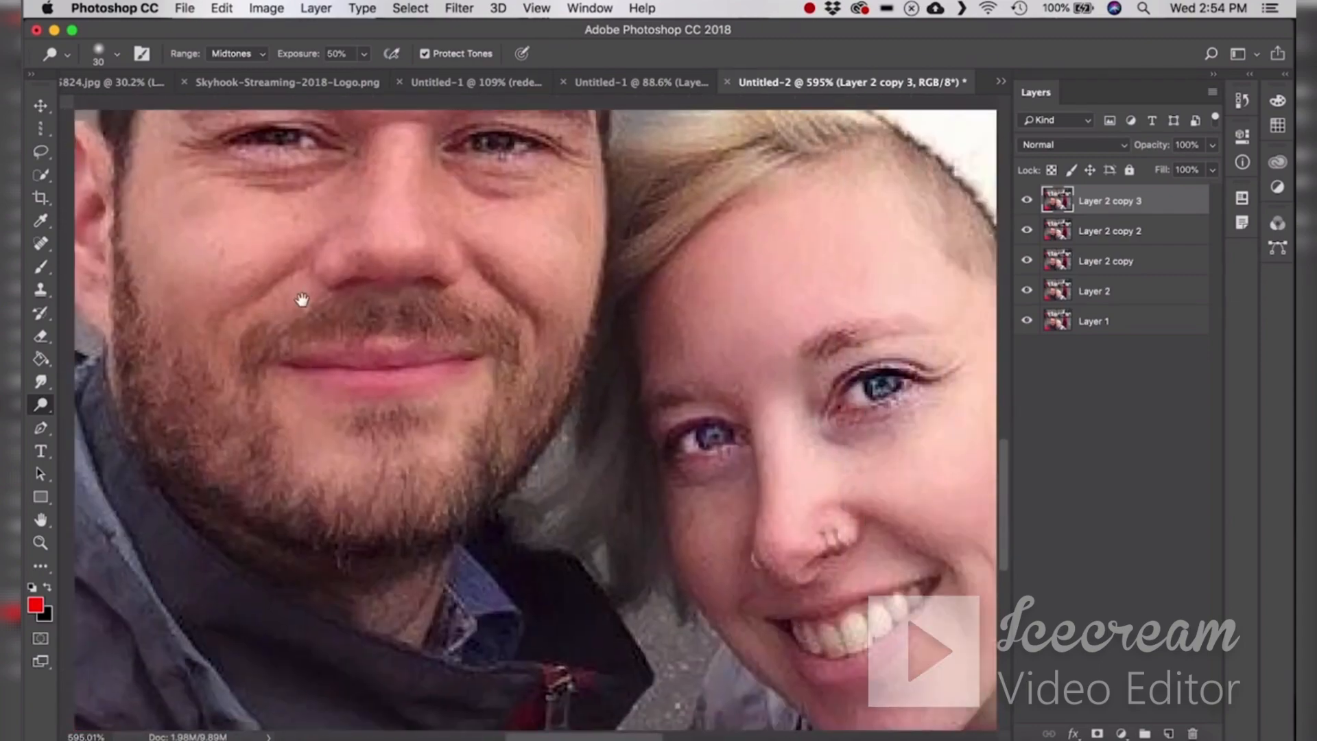
{"action": "left_click_drag", "start_coordinate": [676, 485], "coordinate": [534, 364]}
{"action": "key", "text": "super+r"}
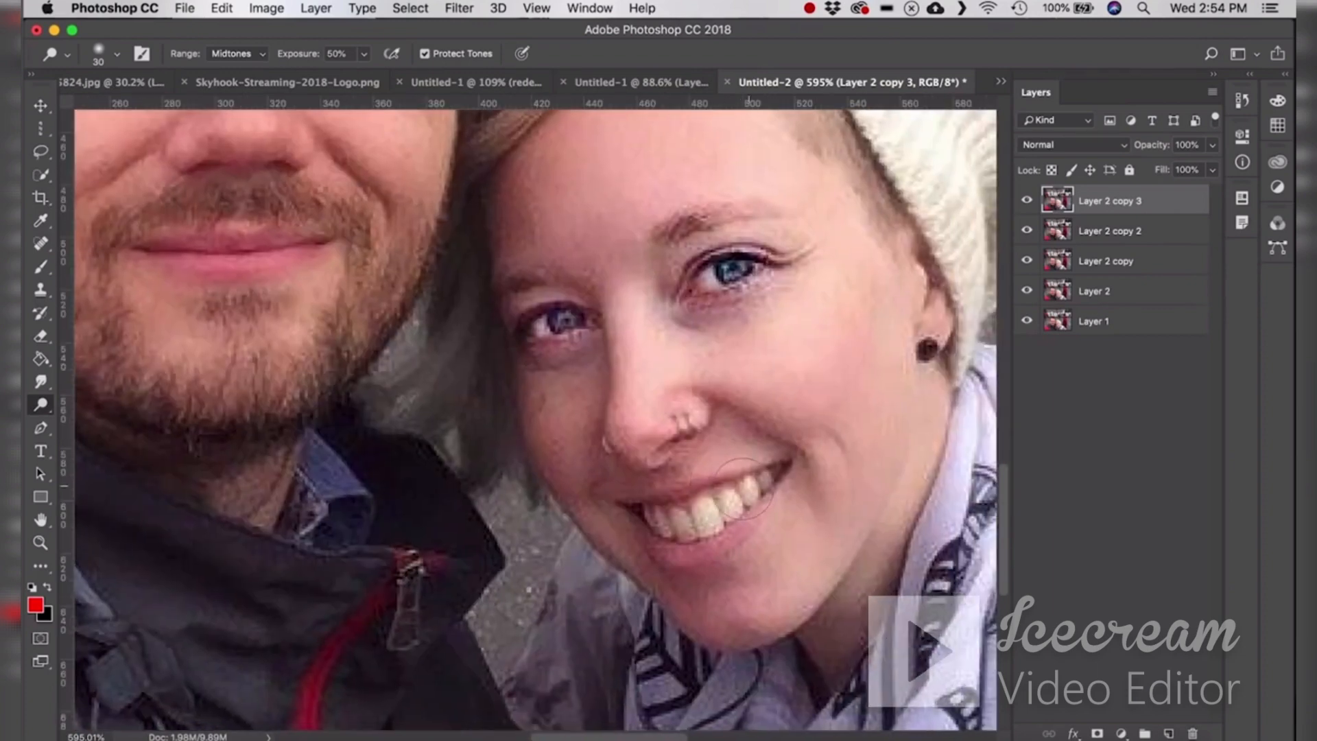
{"action": "mouse_move", "coordinate": [641, 523]}
{"action": "left_mouse_down"}
{"action": "mouse_move", "coordinate": [669, 524]}
{"action": "mouse_move", "coordinate": [763, 473]}
{"action": "left_mouse_up"}
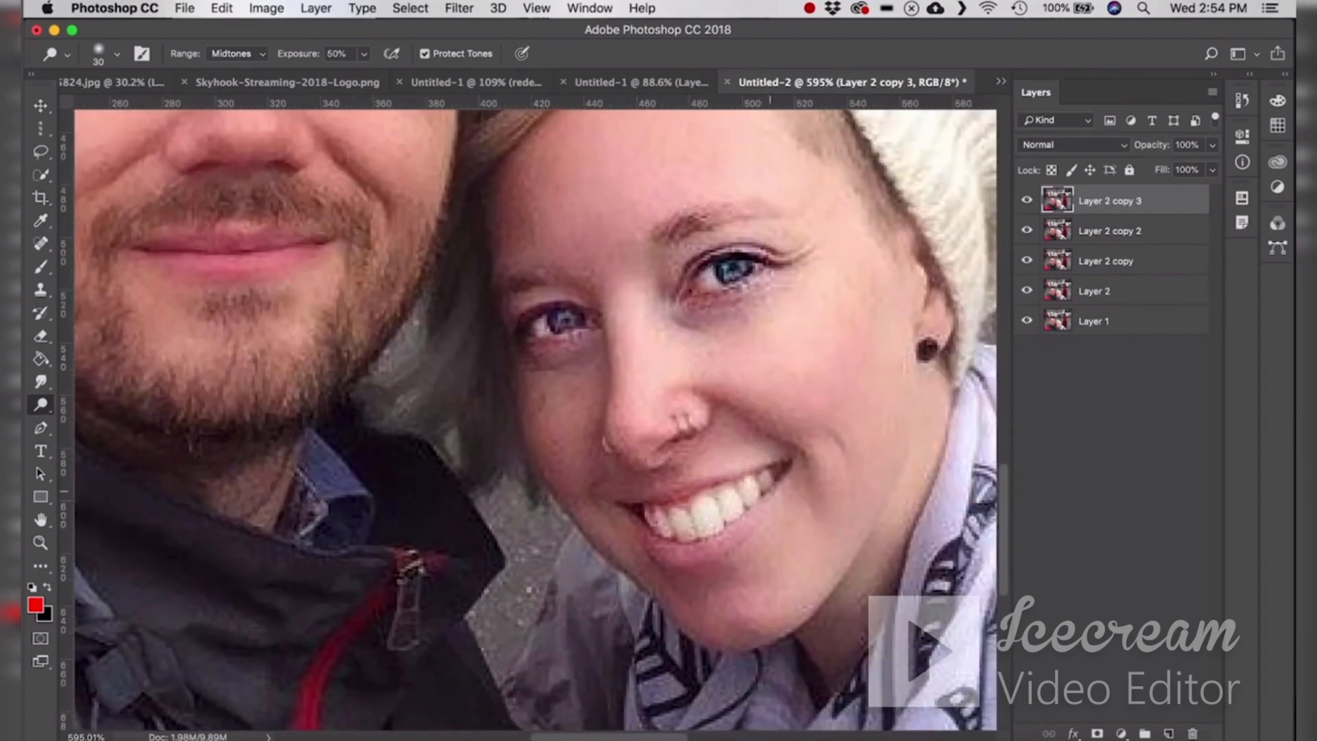
- Check the dodged eyes and teeth at a smaller view size and undo the dodging strokes
{"action": "scroll", "coordinate": [799, 557], "scroll_direction": "down", "scroll_amount": 10}
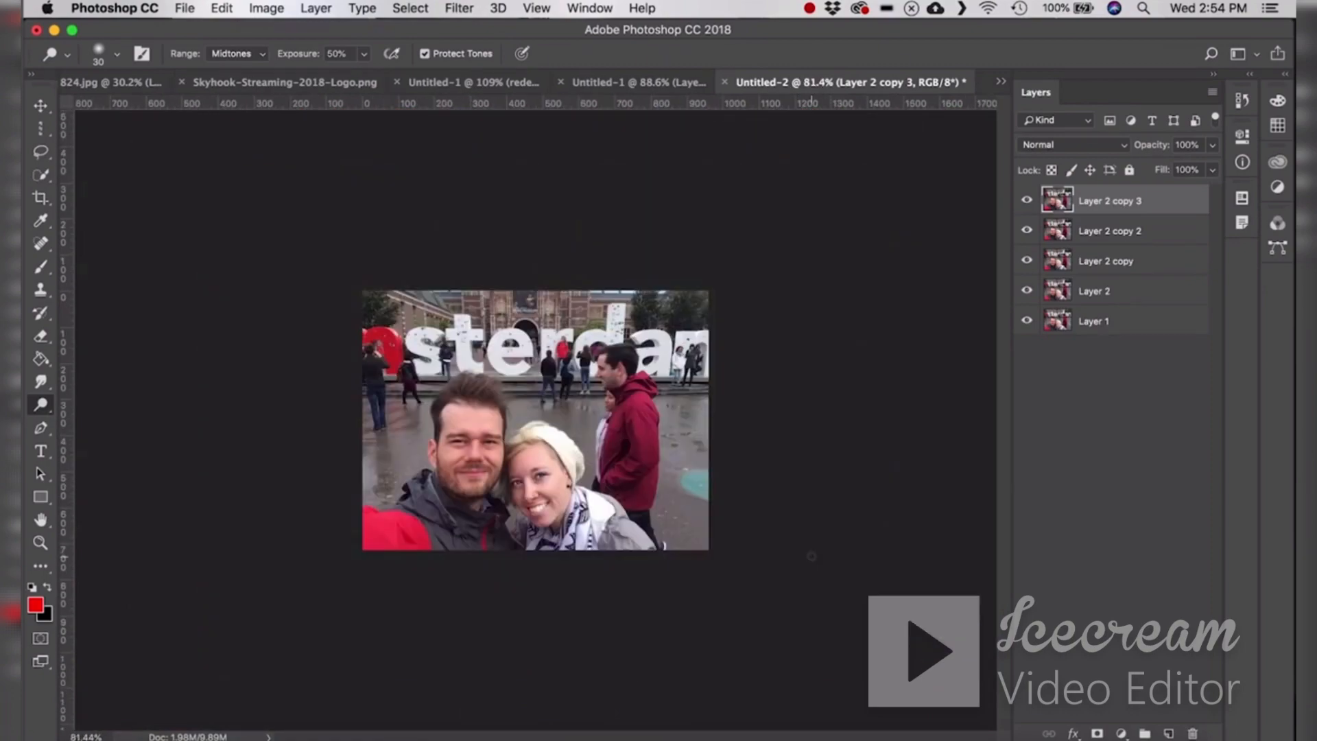
{"action": "scroll", "coordinate": [500, 446], "scroll_direction": "up", "scroll_amount": 5}
{"action": "scroll", "coordinate": [807, 516], "scroll_direction": "left", "scroll_amount": 5}
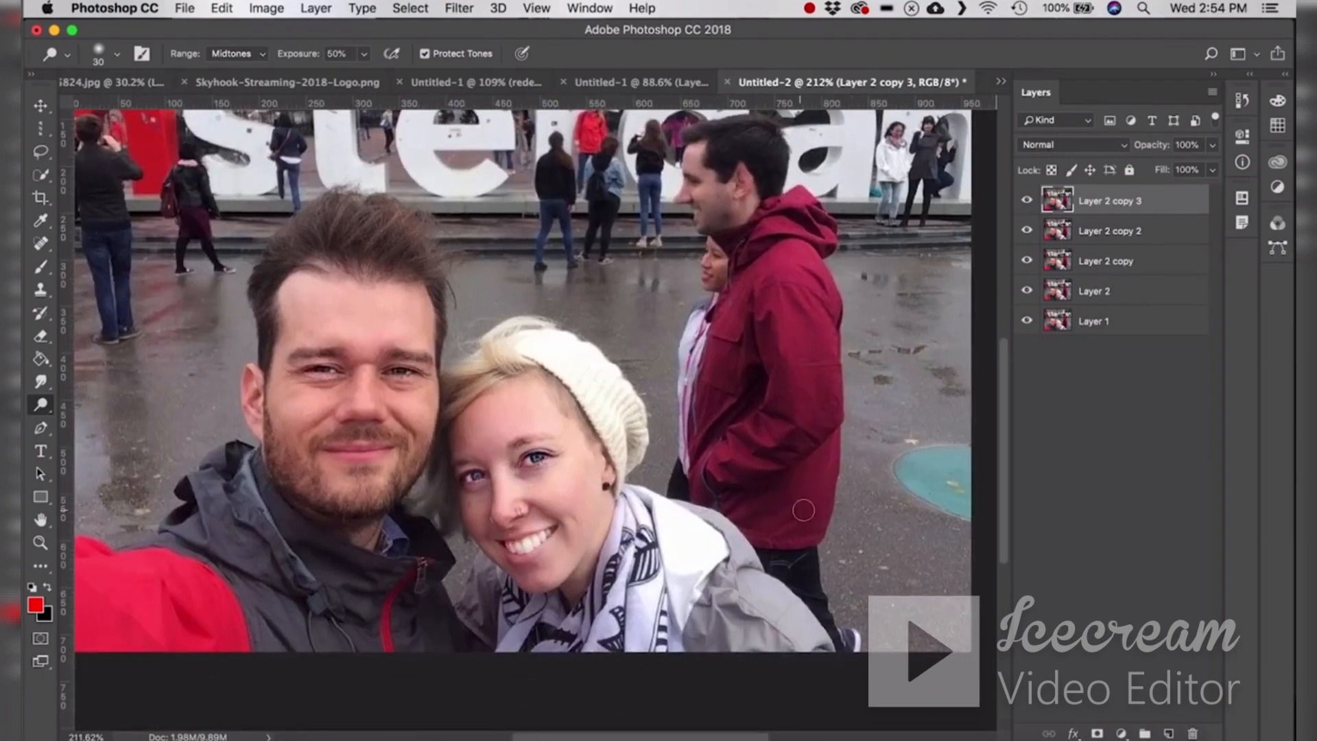
{"action": "key", "text": "super+alt+z"}
{"action": "key", "text": "super+alt+z"}
{"action": "key", "text": "super+alt+z"}
{"action": "key", "text": "super+alt+z"}
{"action": "key", "text": "super+alt+z"}
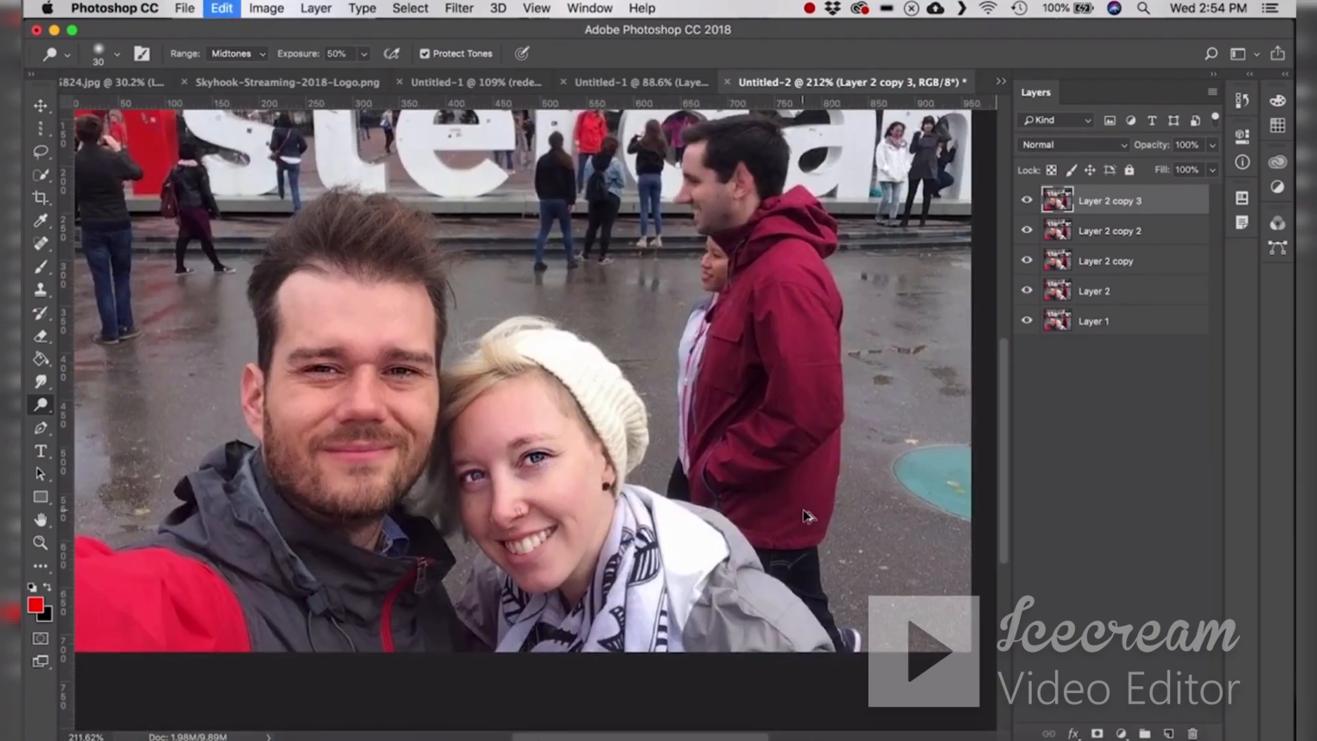
{"action": "key", "text": "super+alt+z"}
{"action": "key", "text": "super+alt+z"}
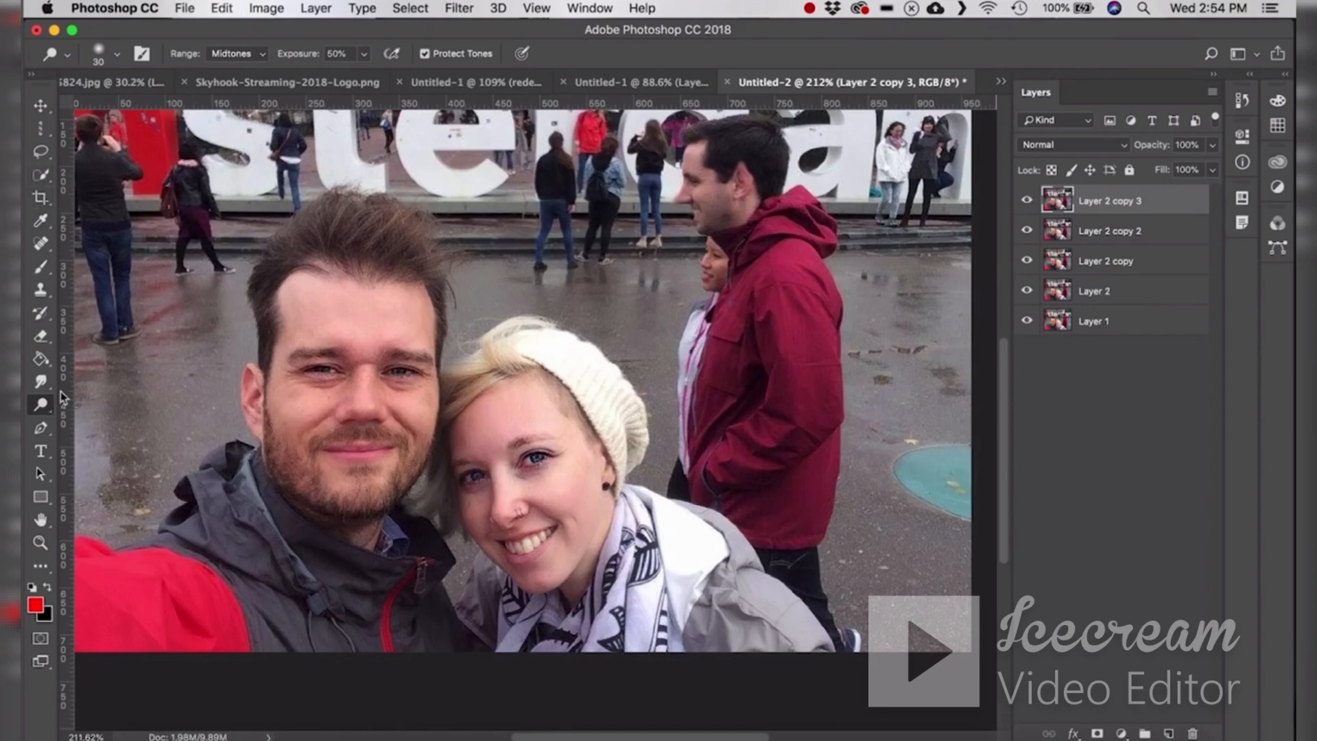
- Switch to the Burn Tool, reduce the brush size to 9, and darken both of the bearded man's eyes
{"action": "left_click_drag", "start_coordinate": [40, 404], "coordinate": [83, 406]}
{"action": "left_click", "coordinate": [102, 421]}
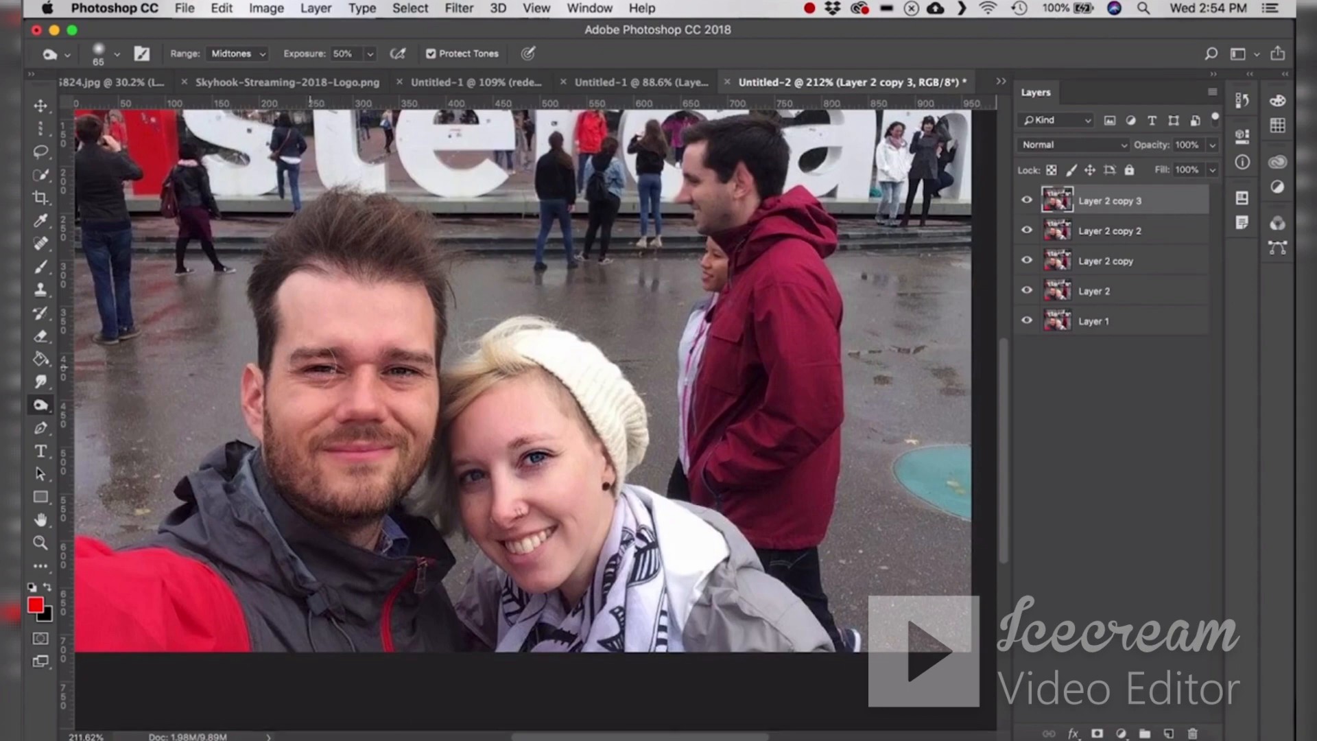
{"action": "scroll", "coordinate": [315, 367], "scroll_direction": "up", "scroll_amount": 6}
{"action": "left_click", "coordinate": [41, 407]}
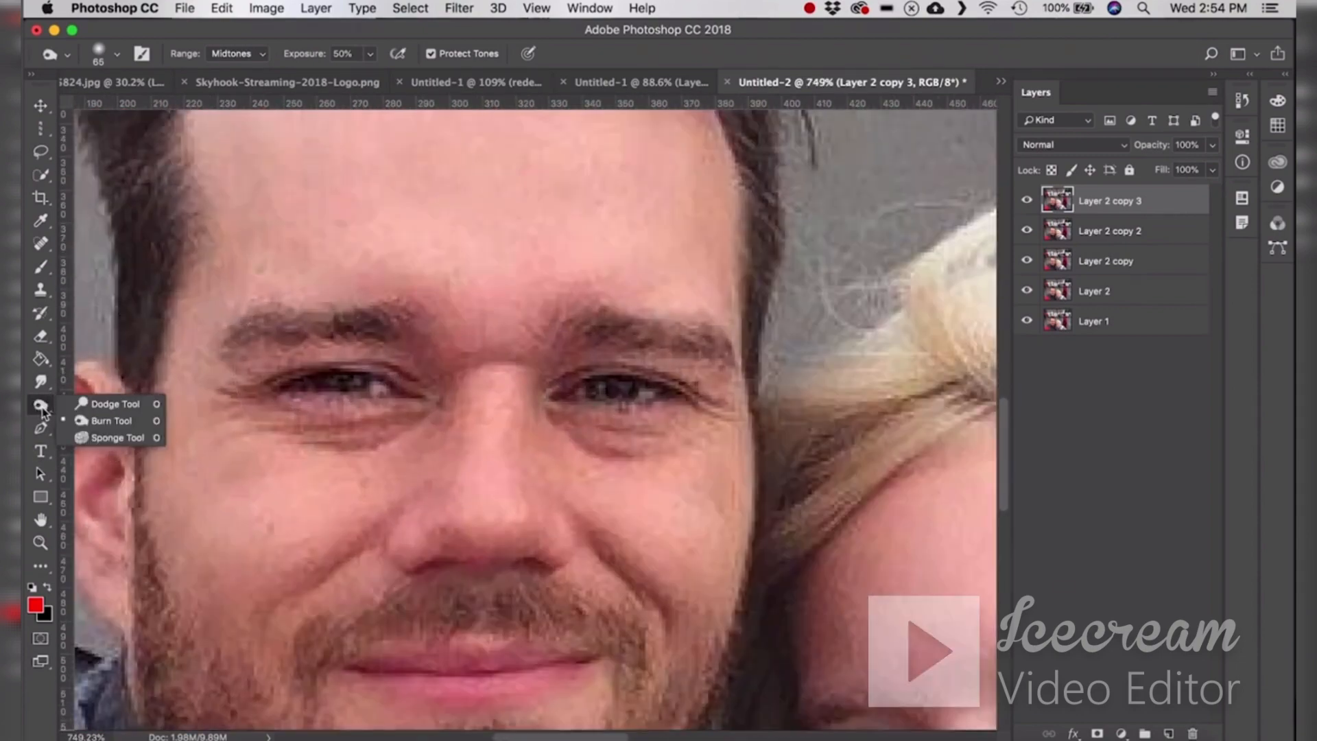
{"action": "left_click", "coordinate": [103, 420]}
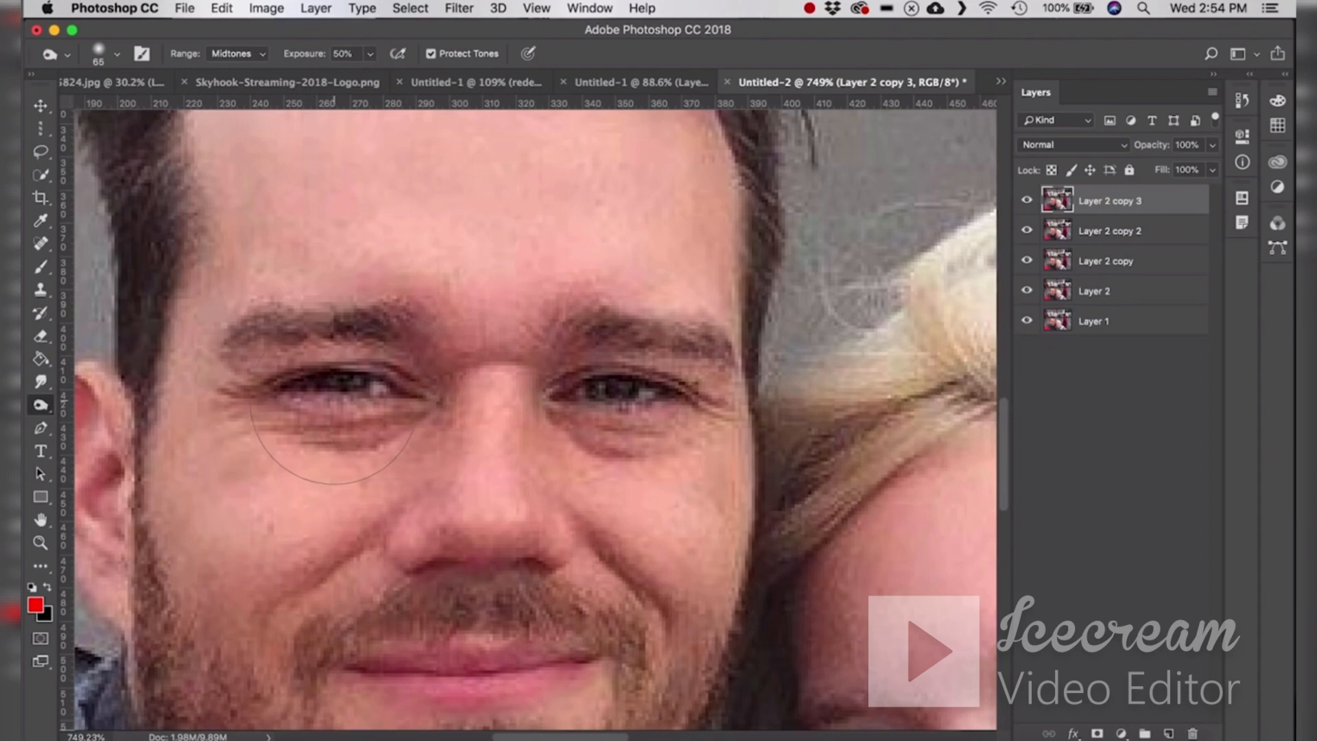
{"action": "key", "text": "bracketleft"}
{"action": "key", "text": "bracketleft"}
{"action": "key", "text": "bracketleft"}
{"action": "key", "text": "bracketleft"}
{"action": "key", "text": "bracketleft"}
{"action": "key", "text": "bracketleft"}
{"action": "key", "text": "bracketleft"}
{"action": "mouse_move", "coordinate": [330, 383]}
{"action": "left_mouse_down"}
{"action": "mouse_move", "coordinate": [384, 387]}
{"action": "mouse_move", "coordinate": [289, 385]}
{"action": "mouse_move", "coordinate": [394, 389]}
{"action": "mouse_move", "coordinate": [293, 389]}
{"action": "mouse_move", "coordinate": [386, 386]}
{"action": "left_mouse_up"}
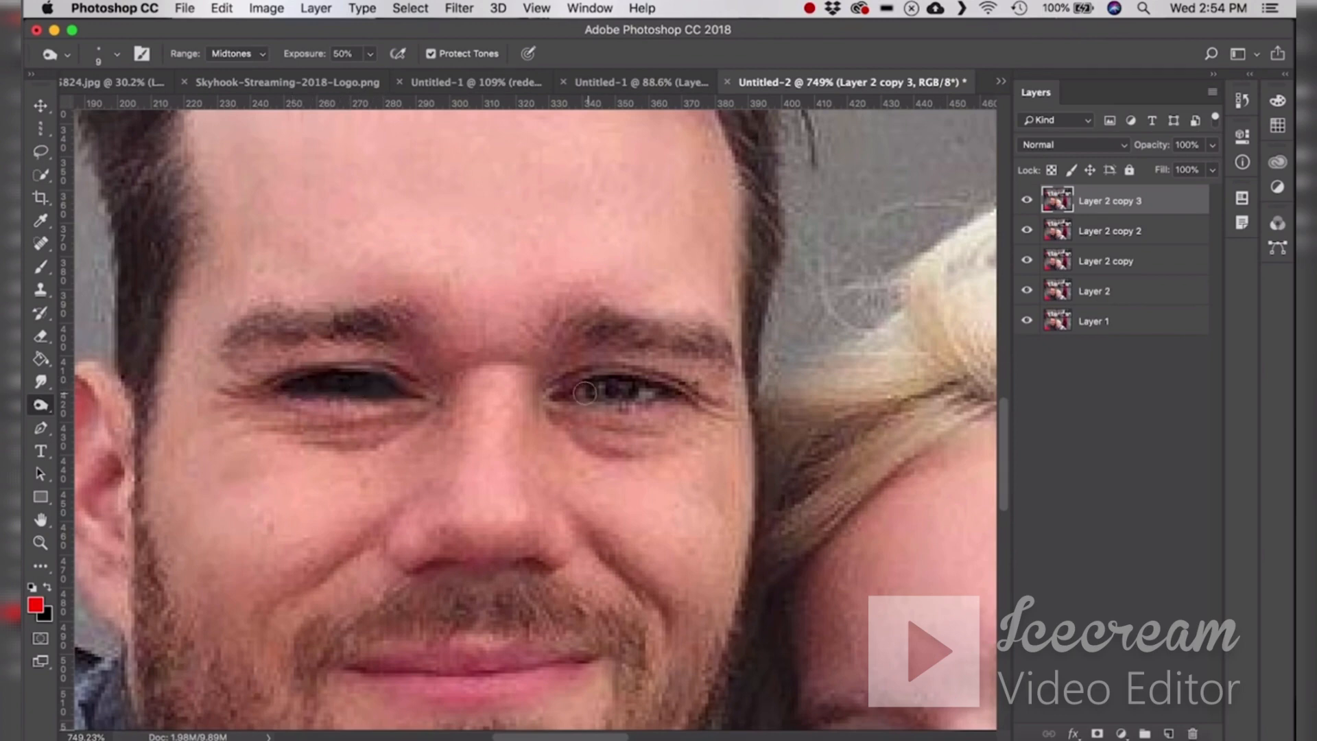
{"action": "mouse_move", "coordinate": [584, 392]}
{"action": "left_mouse_down"}
{"action": "mouse_move", "coordinate": [687, 391]}
{"action": "mouse_move", "coordinate": [583, 391]}
{"action": "mouse_move", "coordinate": [618, 389]}
{"action": "left_mouse_up"}
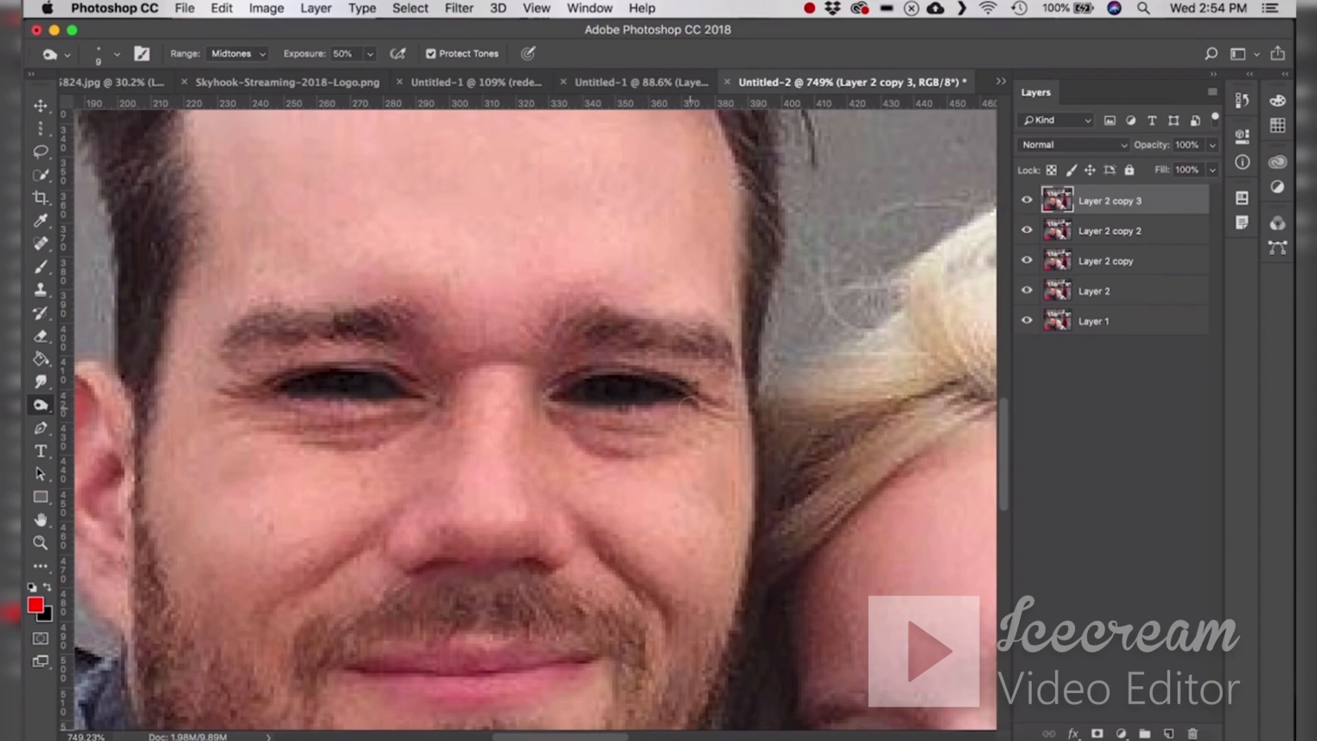
{"action": "scroll", "coordinate": [689, 402], "scroll_direction": "down", "scroll_amount": 10}
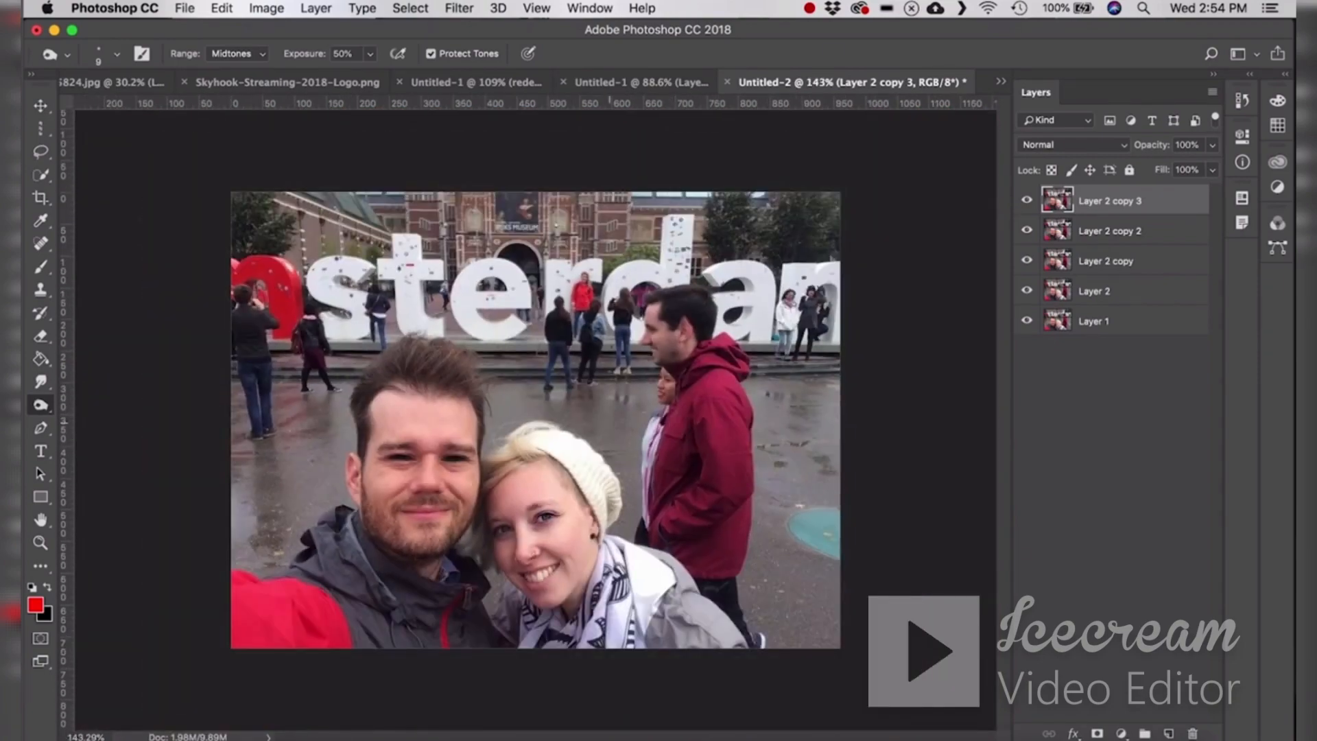
- Enlarge the Burn brush to size 60 and darken the bearded man's hair above the forehead
{"action": "scroll", "coordinate": [420, 413], "scroll_direction": "up", "scroll_amount": 6}
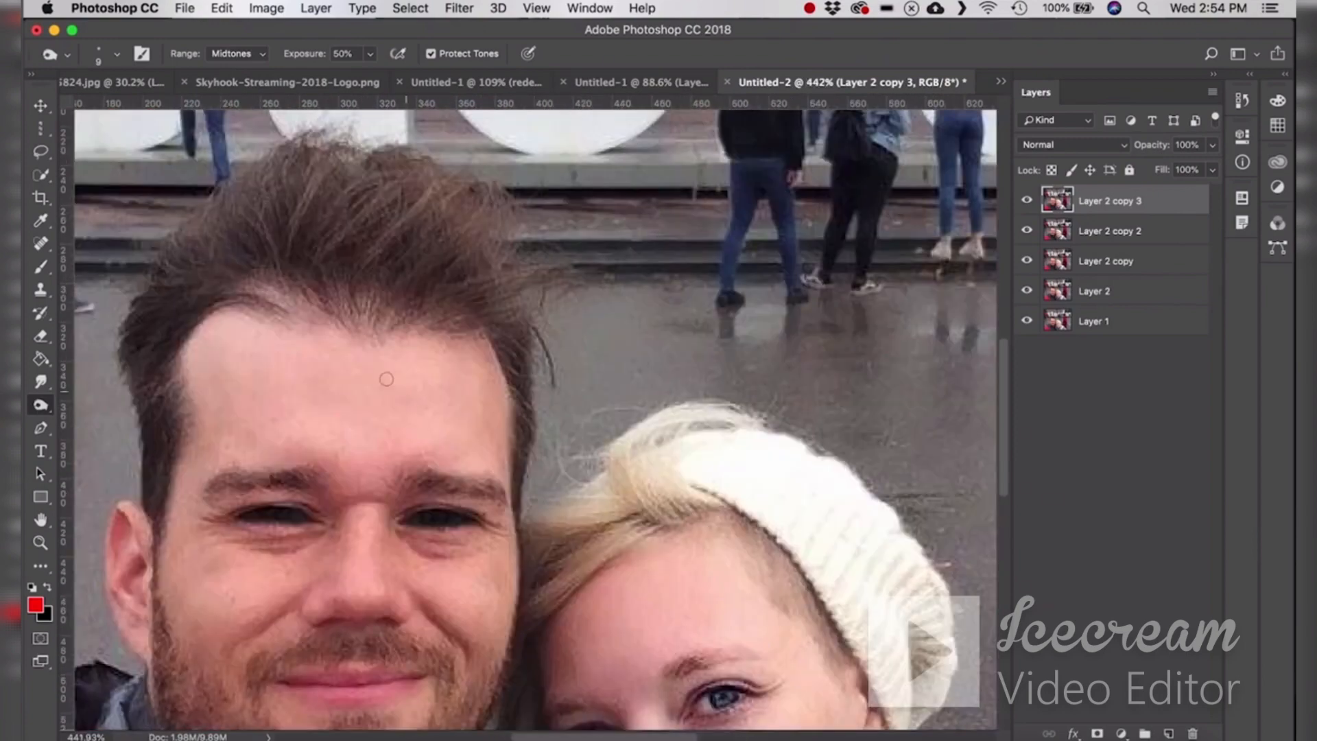
{"action": "key", "text": "bracketright"}
{"action": "key", "text": "bracketright"}
{"action": "key", "text": "bracketright"}
{"action": "key", "text": "bracketright"}
{"action": "key", "text": "bracketright"}
{"action": "key", "text": "bracketright"}
{"action": "key", "text": "bracketright"}
{"action": "mouse_move", "coordinate": [269, 282]}
{"action": "left_mouse_down"}
{"action": "mouse_move", "coordinate": [361, 308]}
{"action": "mouse_move", "coordinate": [261, 287]}
{"action": "mouse_move", "coordinate": [468, 293]}
{"action": "mouse_move", "coordinate": [274, 279]}
{"action": "mouse_move", "coordinate": [385, 285]}
{"action": "left_mouse_up"}
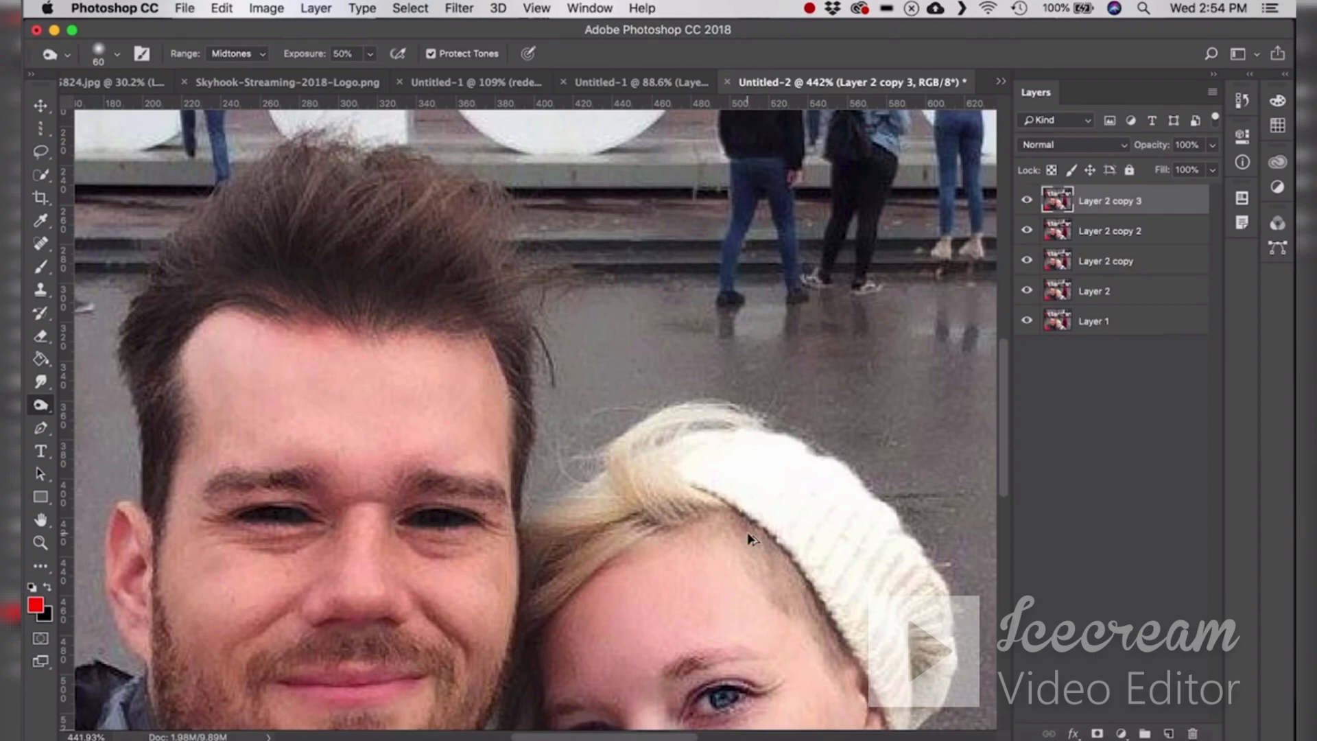
- Saturate the bearded man's forehead using the Sponge Tool in Saturate mode, and undo the strokes
{"action": "right_click", "coordinate": [41, 405]}
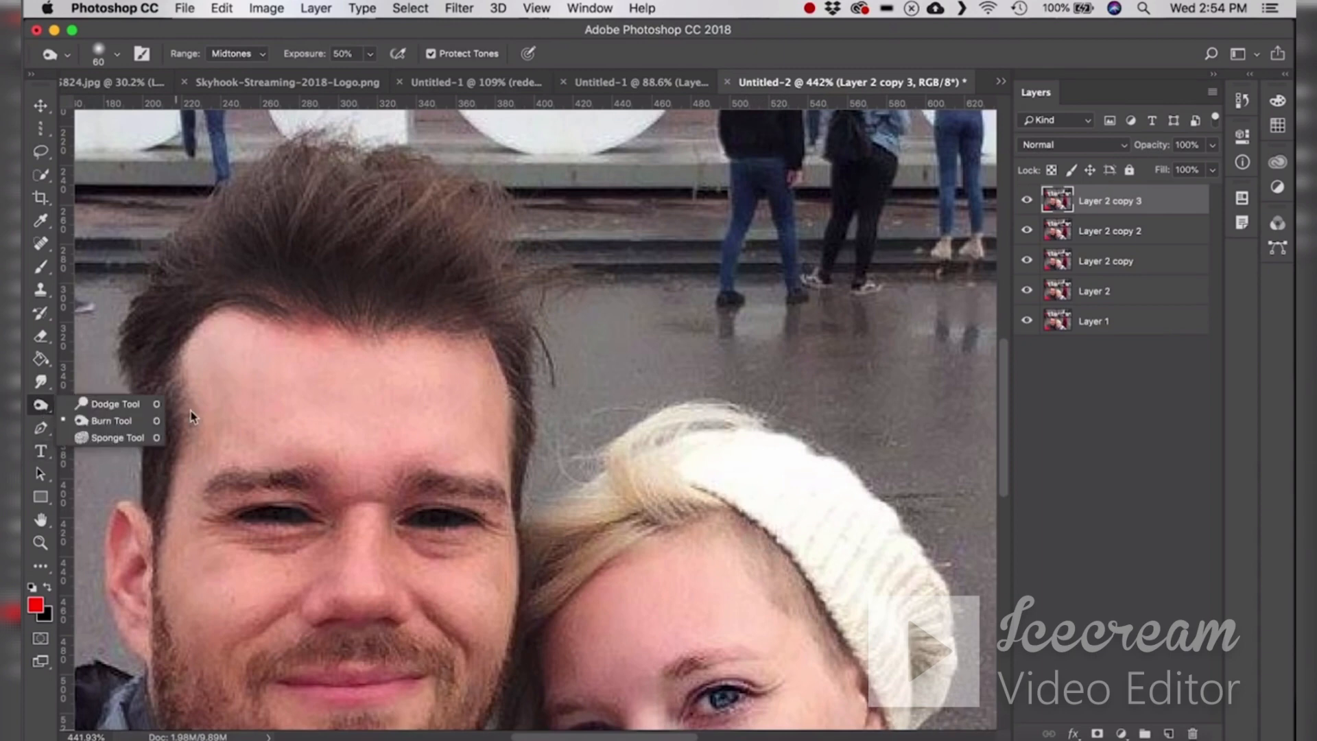
{"action": "left_click", "coordinate": [137, 442]}
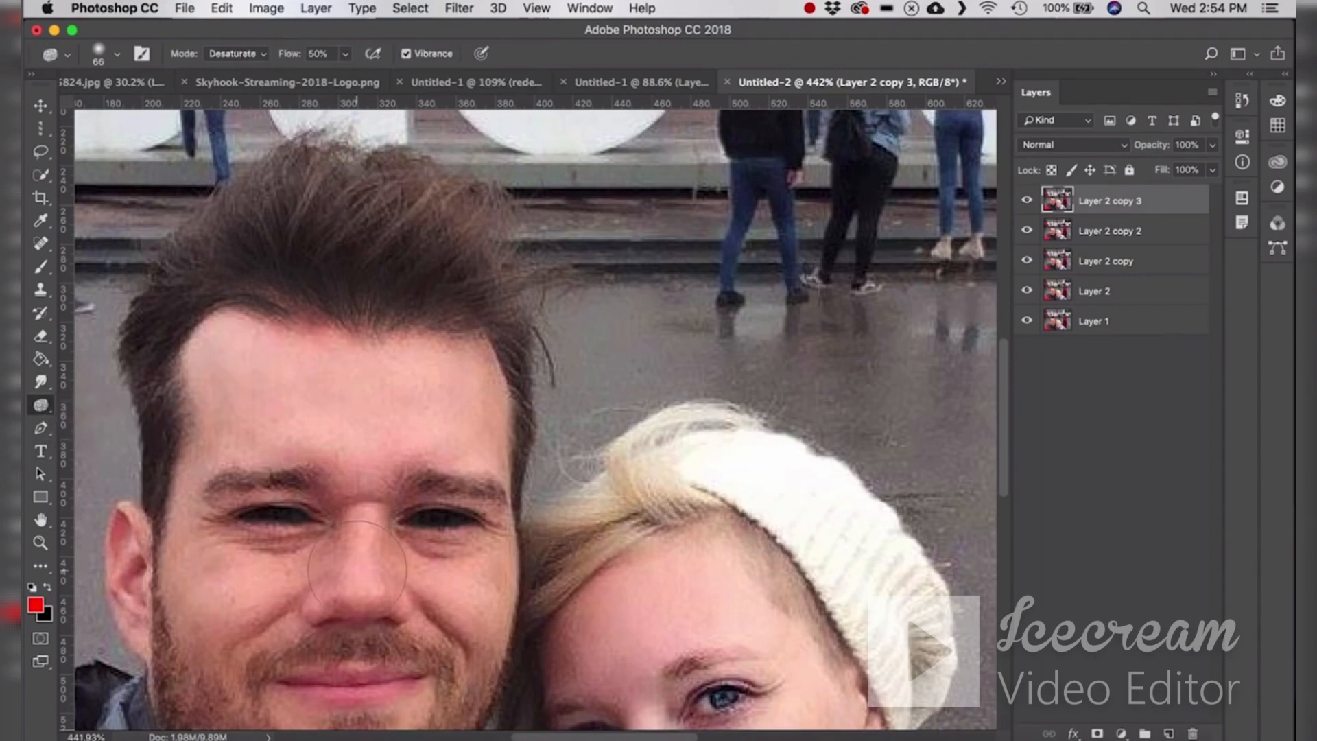
{"action": "scroll", "coordinate": [291, 186], "scroll_direction": "down", "scroll_amount": 3}
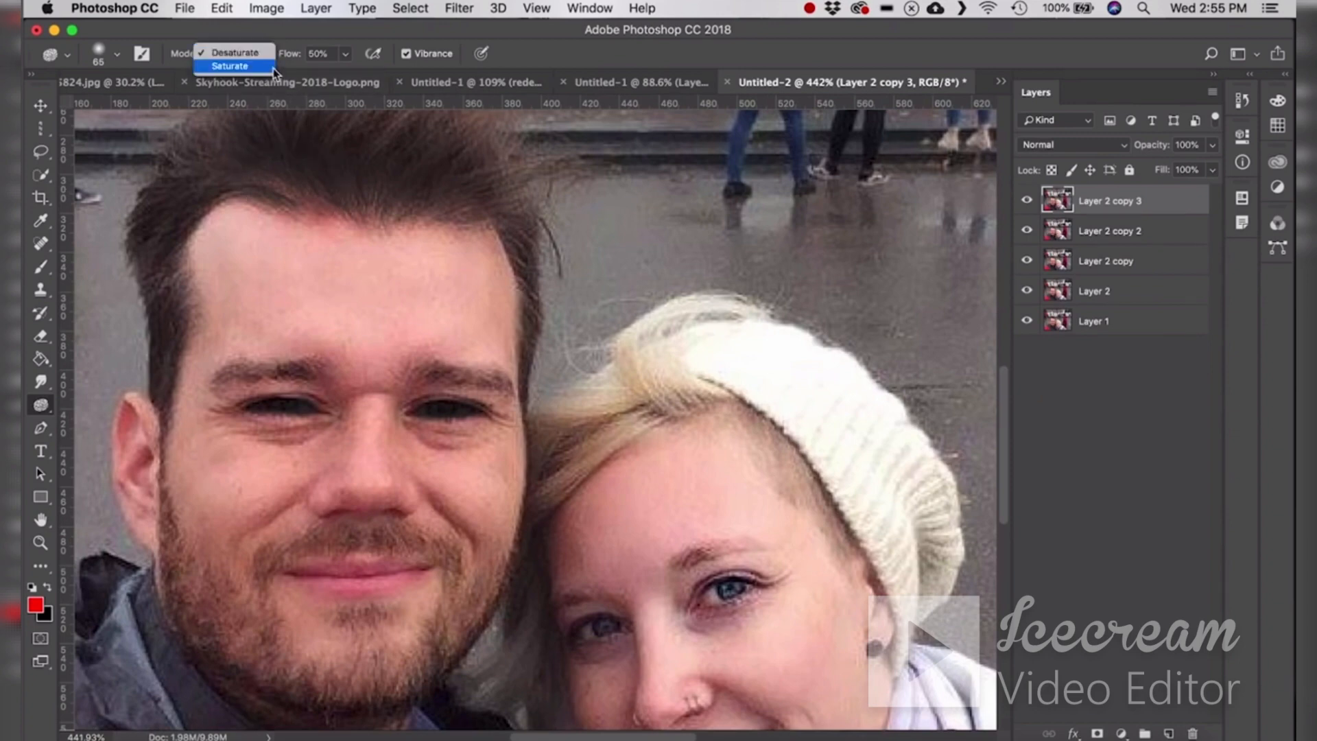
{"action": "left_click", "coordinate": [273, 89]}
{"action": "mouse_move", "coordinate": [293, 259]}
{"action": "left_mouse_down"}
{"action": "mouse_move", "coordinate": [445, 296]}
{"action": "mouse_move", "coordinate": [269, 325]}
{"action": "mouse_move", "coordinate": [213, 225]}
{"action": "mouse_move", "coordinate": [457, 246]}
{"action": "mouse_move", "coordinate": [454, 290]}
{"action": "left_mouse_up"}
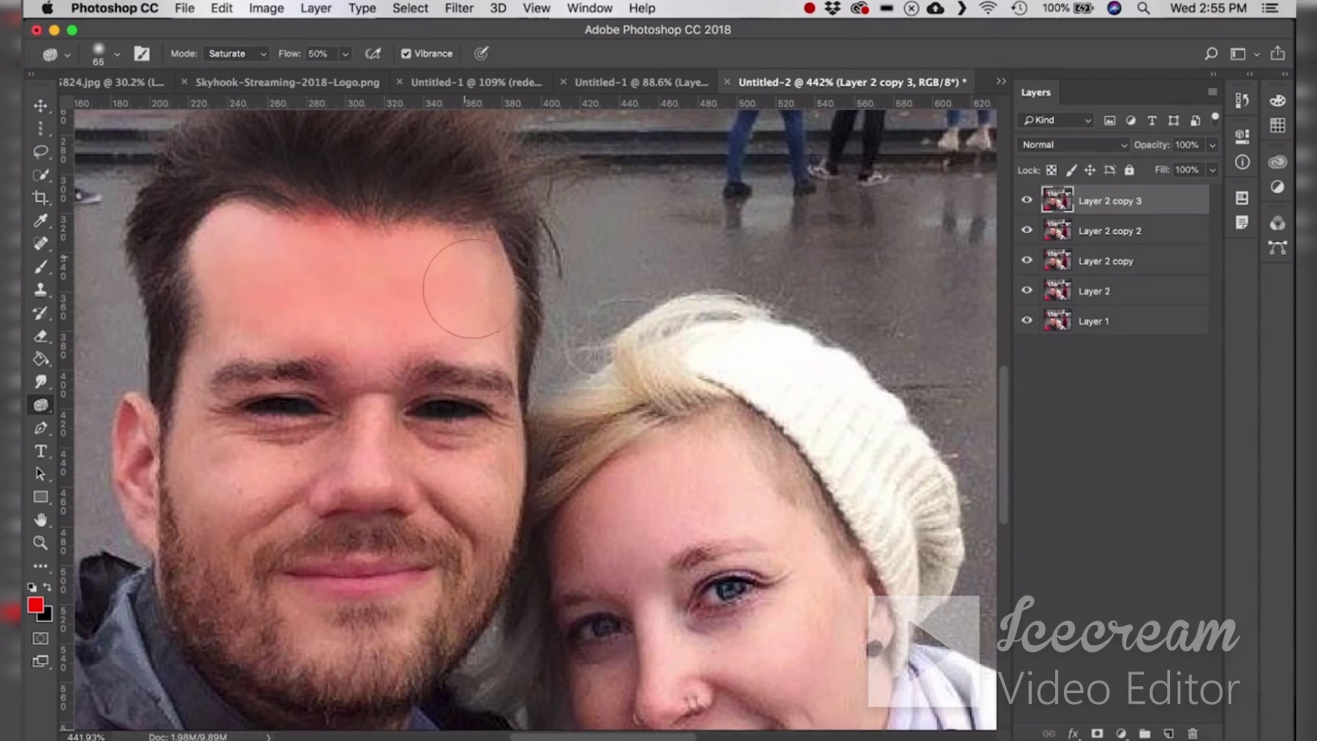
{"action": "key", "text": "super+alt+z"}
{"action": "key", "text": "super+alt+z"}
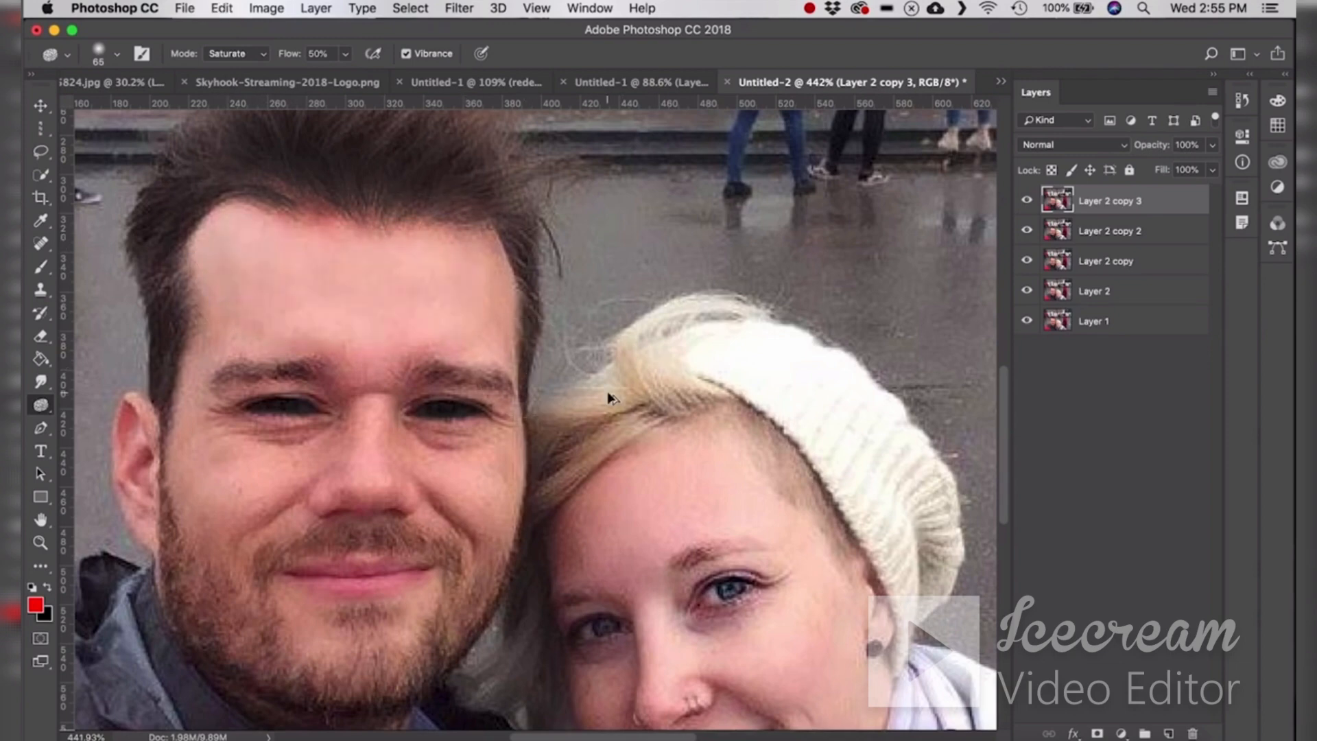
- Saturate the woman's cheek with the Sponge Tool and undo the strokes
{"action": "left_click_drag", "start_coordinate": [549, 347], "coordinate": [268, 150]}
{"action": "key", "text": "super+r"}
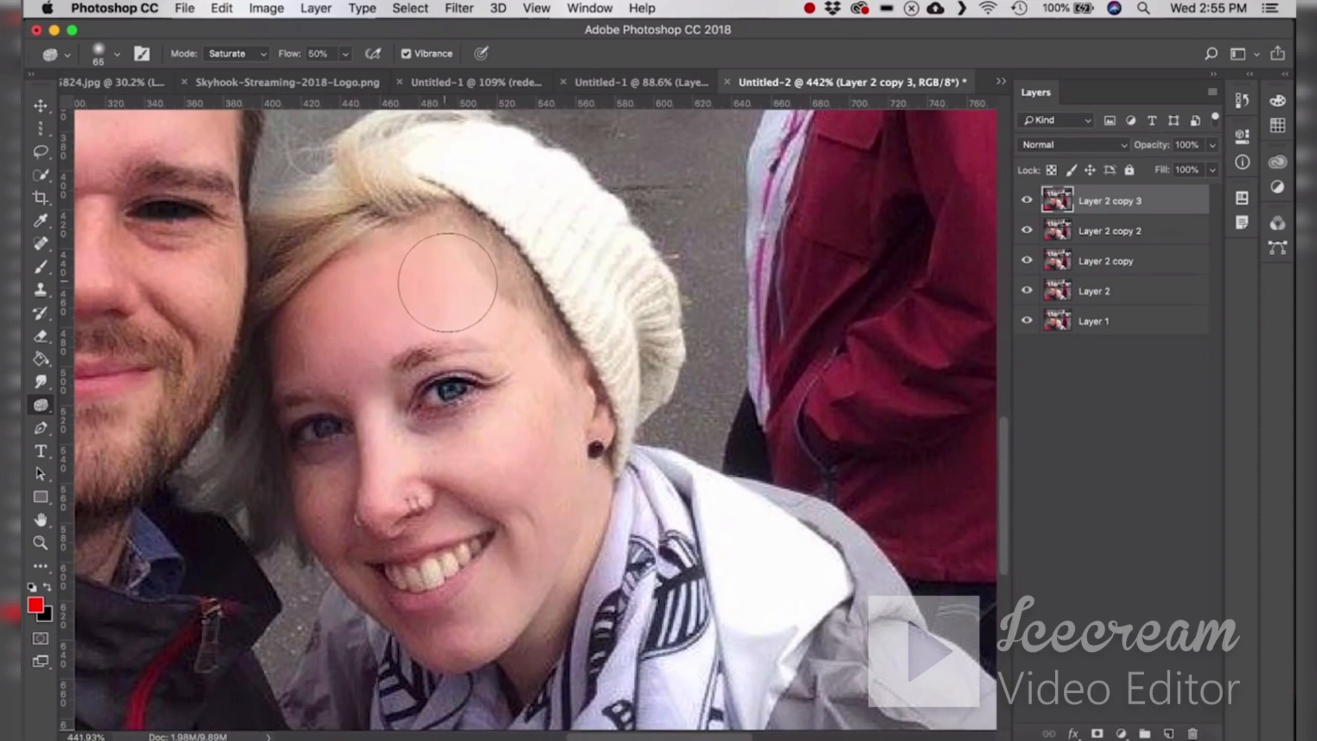
{"action": "mouse_move", "coordinate": [538, 397]}
{"action": "left_mouse_down"}
{"action": "mouse_move", "coordinate": [537, 477]}
{"action": "mouse_move", "coordinate": [467, 458]}
{"action": "mouse_move", "coordinate": [526, 493]}
{"action": "mouse_move", "coordinate": [483, 460]}
{"action": "mouse_move", "coordinate": [524, 468]}
{"action": "mouse_move", "coordinate": [528, 439]}
{"action": "mouse_move", "coordinate": [552, 472]}
{"action": "left_mouse_up"}
{"action": "key", "text": "super+alt+z"}
{"action": "key", "text": "super+alt+z"}
{"action": "key", "text": "super+alt+z"}
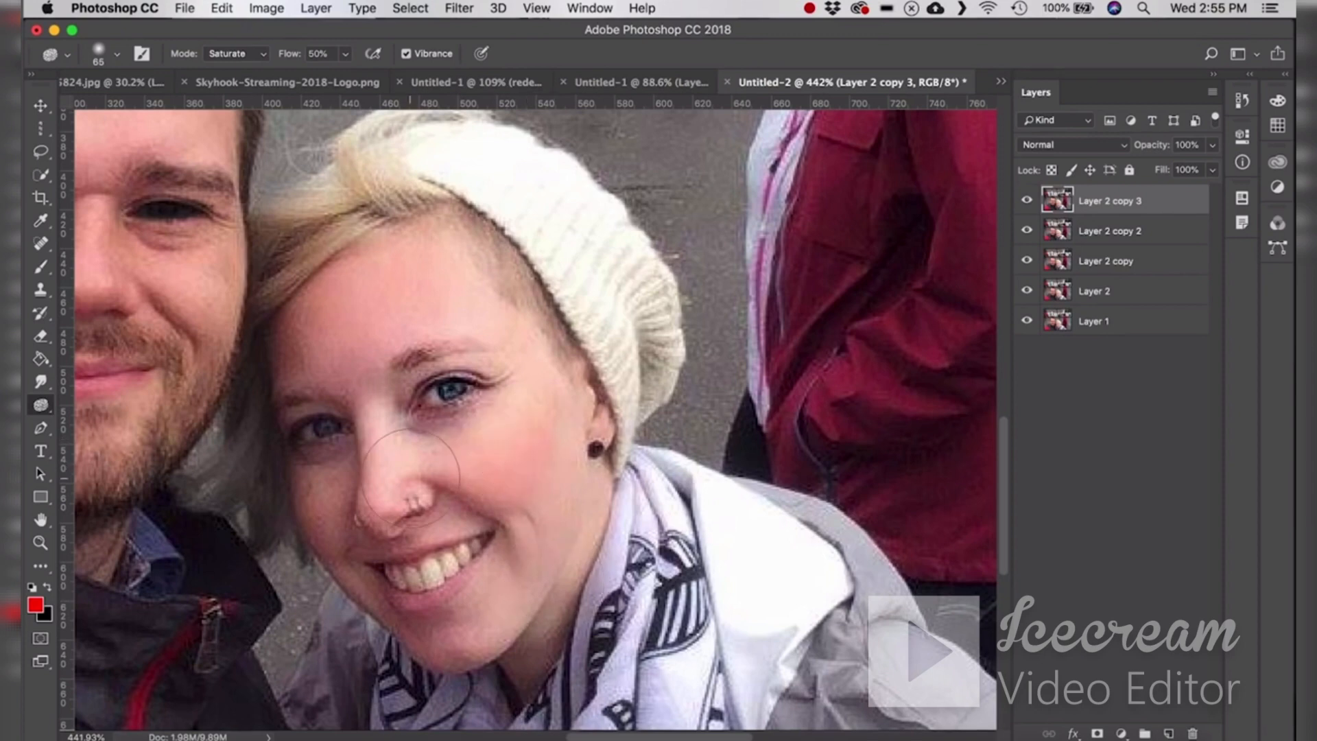
{"action": "key", "text": "super+alt+z"}
- Set the Sponge Tool to Desaturate mode and reduce its brush size to 20
{"action": "left_click", "coordinate": [233, 53]}
{"action": "left_click", "coordinate": [234, 39]}
{"action": "key", "text": "bracketleft"}
{"action": "key", "text": "bracketleft"}
{"action": "key", "text": "bracketleft"}
{"action": "key", "text": "bracketleft"}
{"action": "key", "text": "bracketleft"}
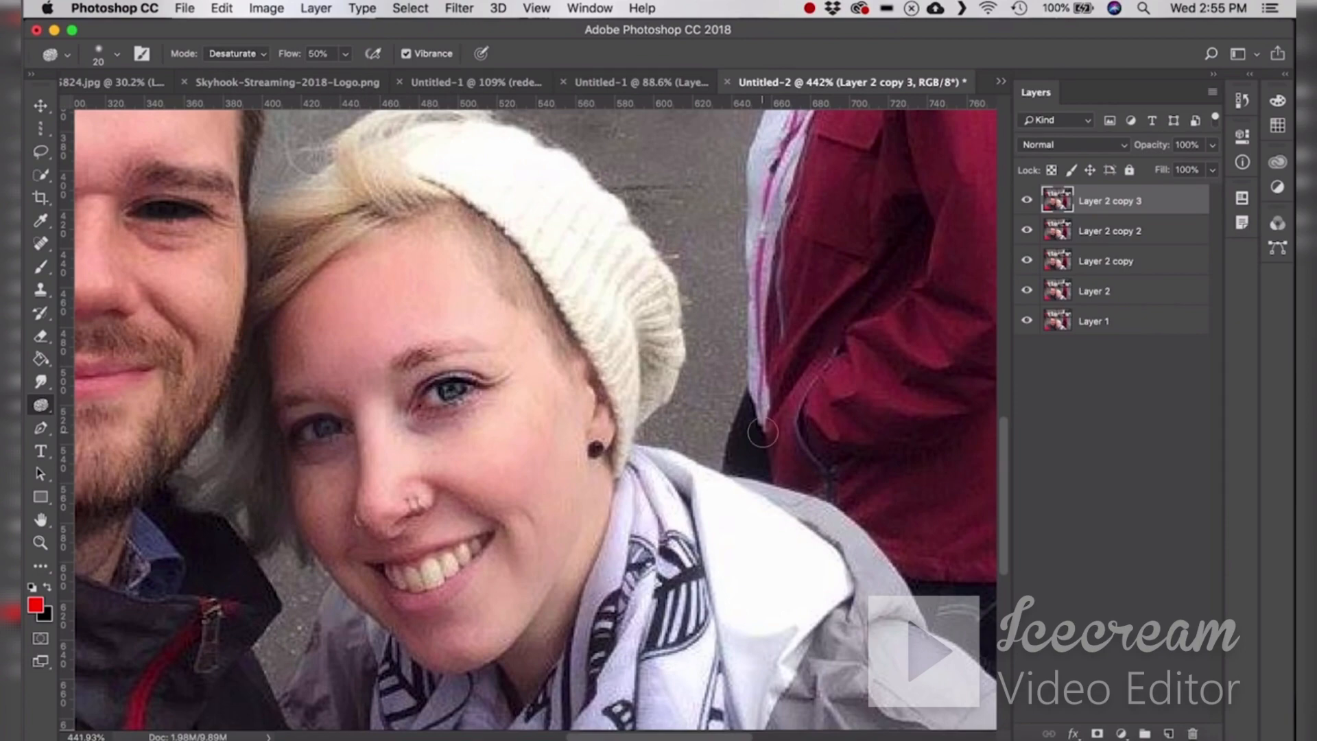
- Switch to Skyhook-Streaming-2018-Logo.png and start a Pen Tool path along the curved upper tip of the blue ribbon
{"action": "key", "text": "super+0"}
{"action": "left_click", "coordinate": [43, 430]}
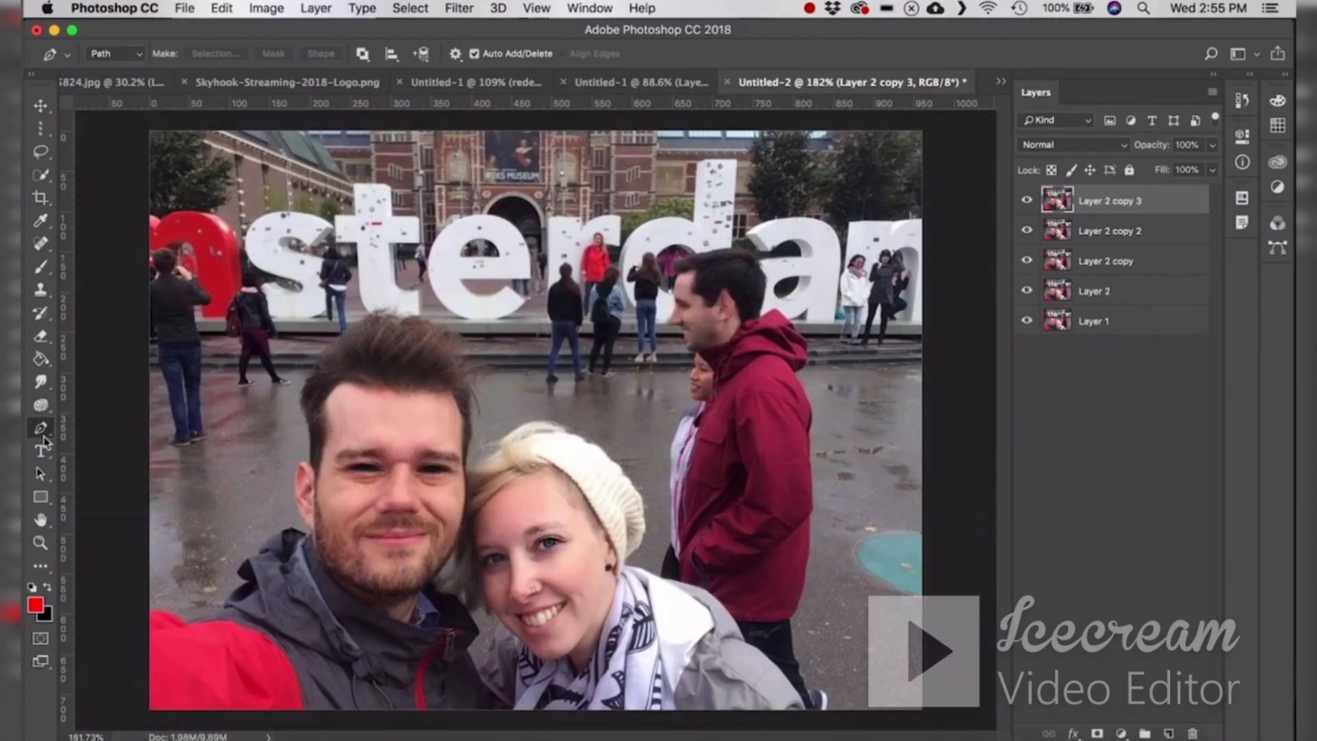
{"action": "left_click", "coordinate": [254, 82]}
{"action": "scroll", "coordinate": [581, 137], "scroll_direction": "up", "scroll_amount": 5}
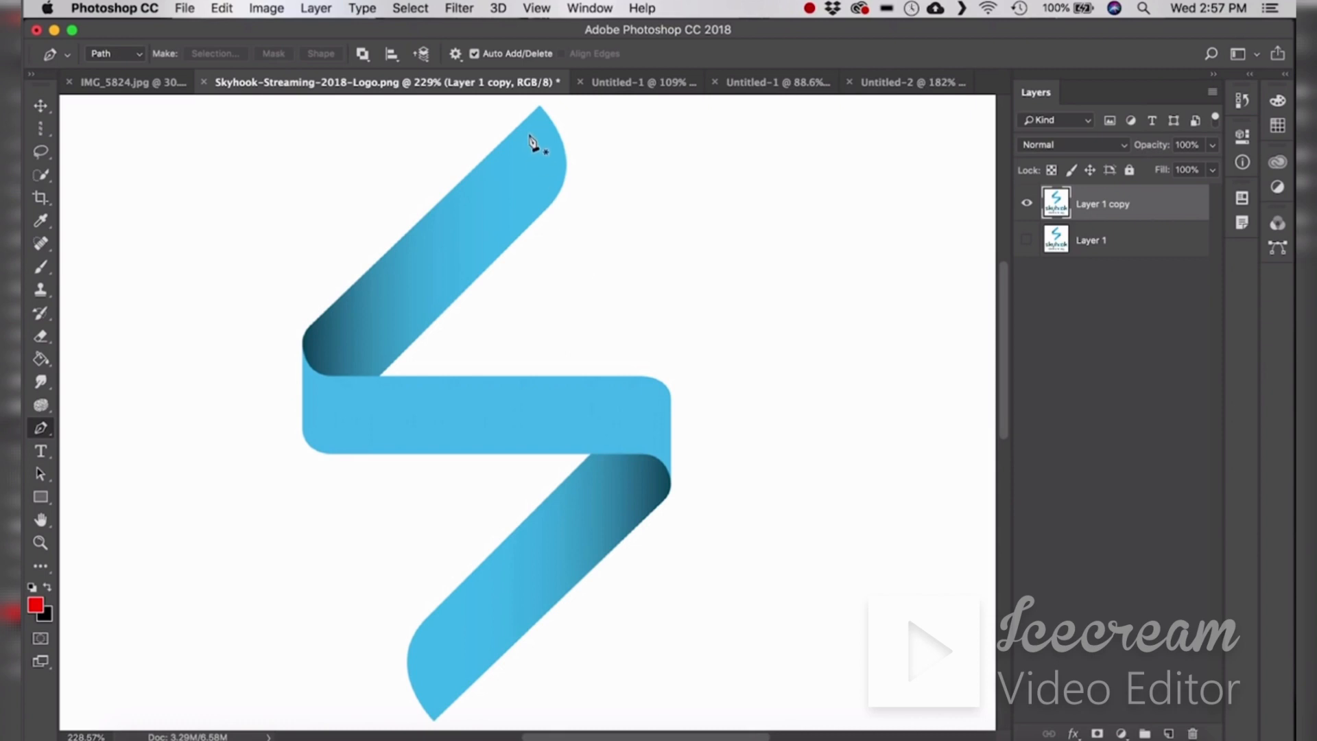
{"action": "left_click", "coordinate": [539, 104]}
{"action": "left_click", "coordinate": [554, 199]}
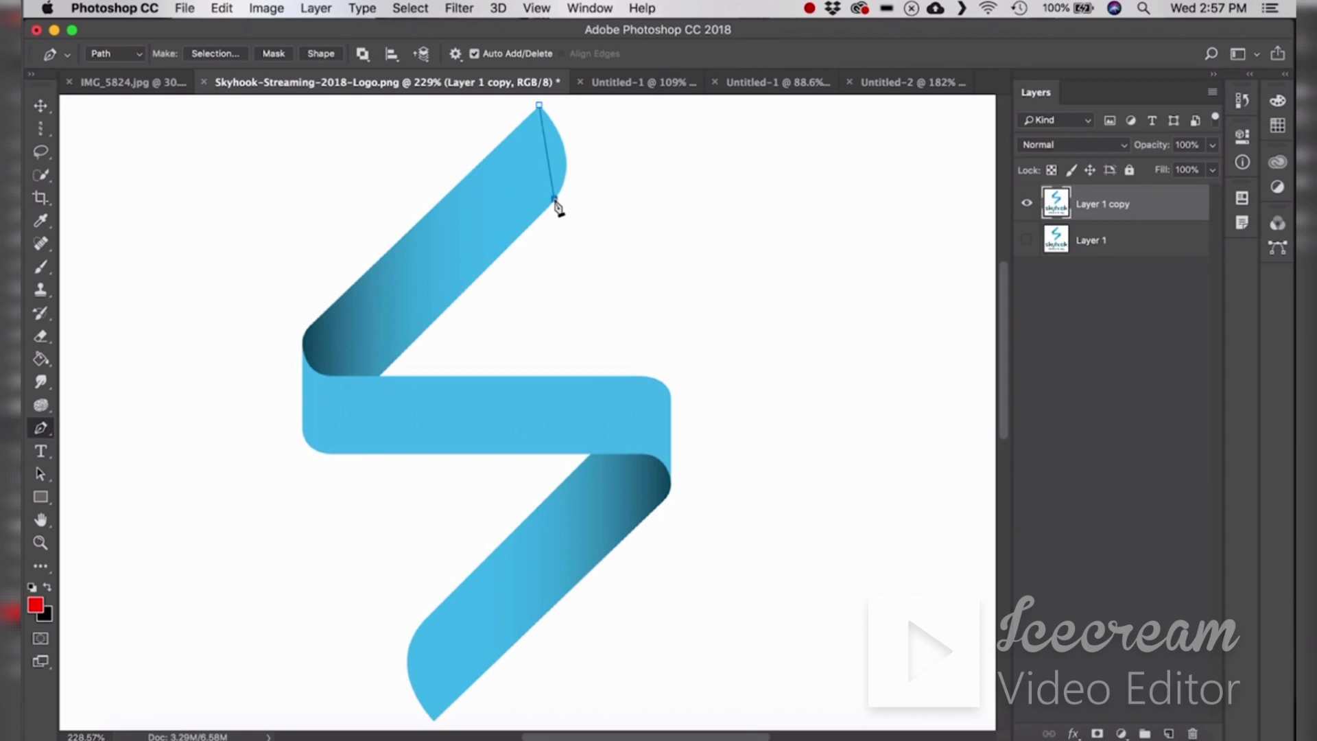
{"action": "left_click_drag", "start_coordinate": [556, 201], "coordinate": [520, 243]}
{"action": "left_click_drag", "start_coordinate": [521, 243], "coordinate": [515, 241]}
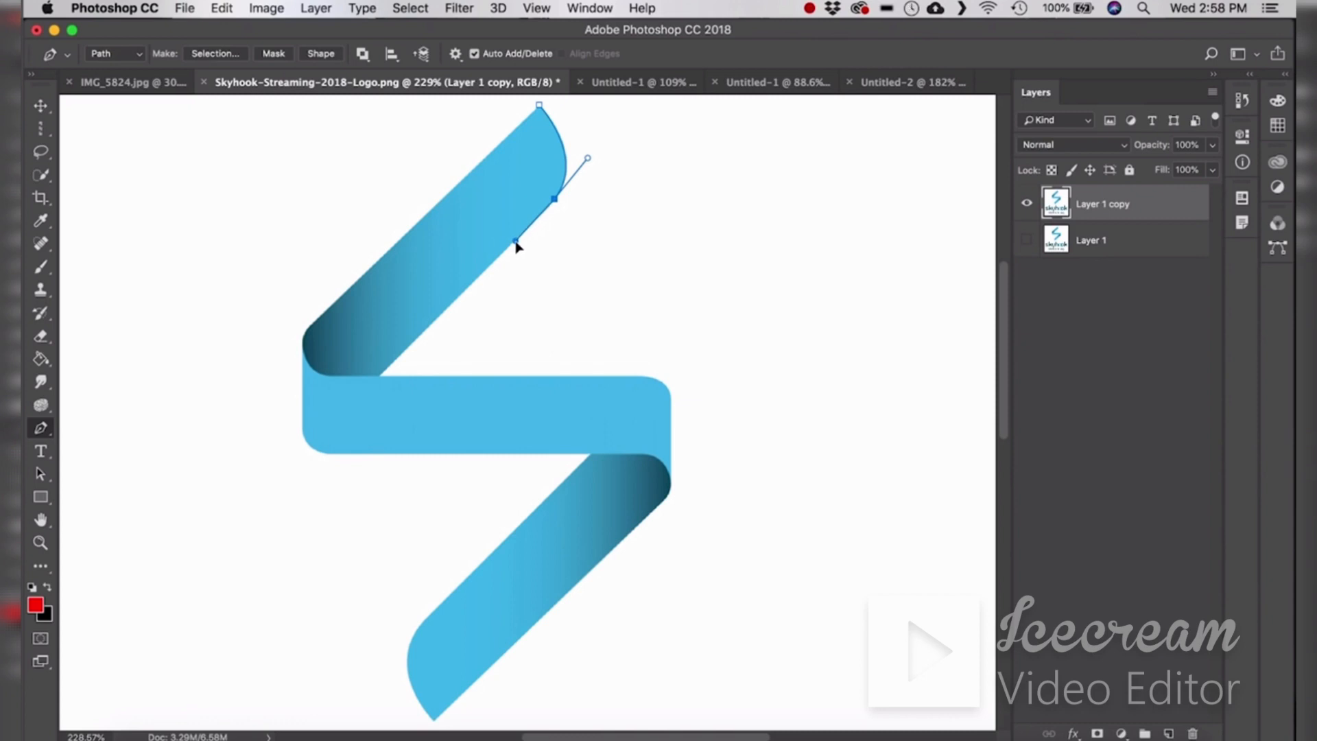
- Trace the rest of the S-shaped ribbon's outline with the Pen Tool and close the path at its starting point
{"action": "left_click", "coordinate": [380, 375]}
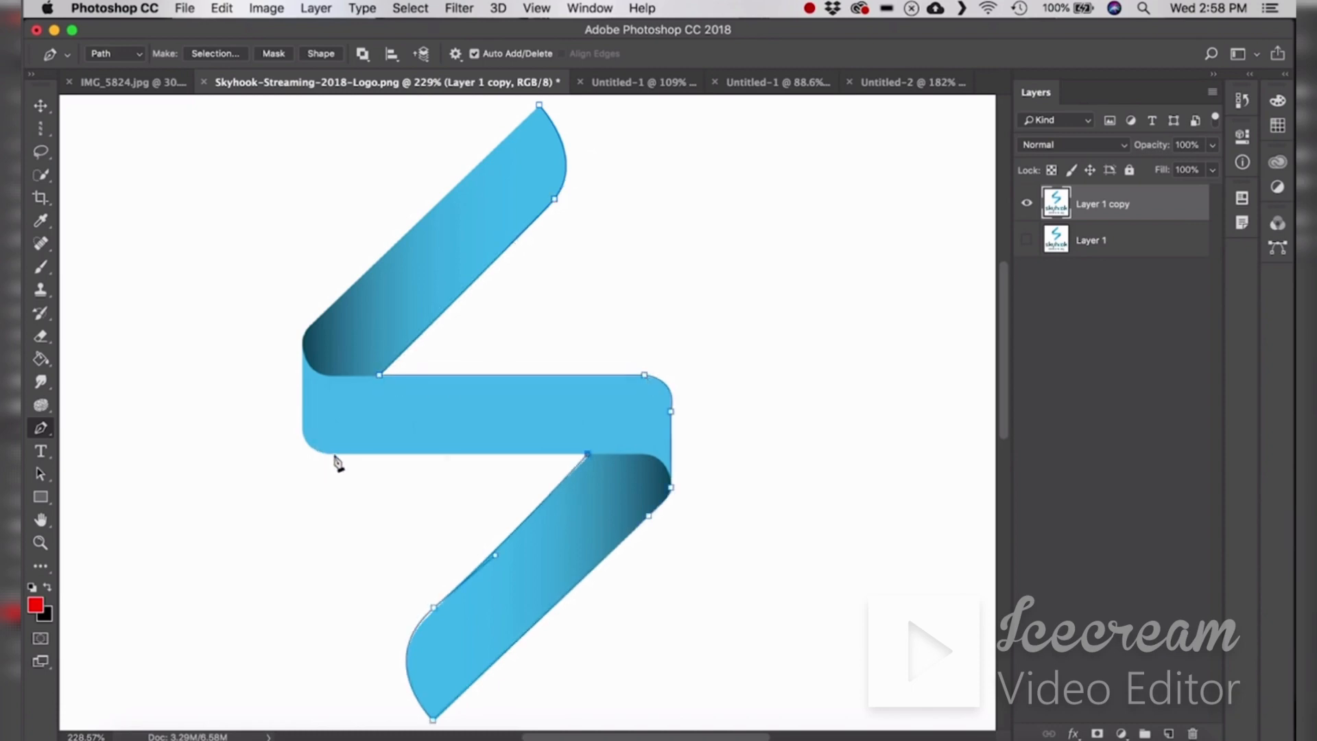
{"action": "left_click", "coordinate": [335, 453]}
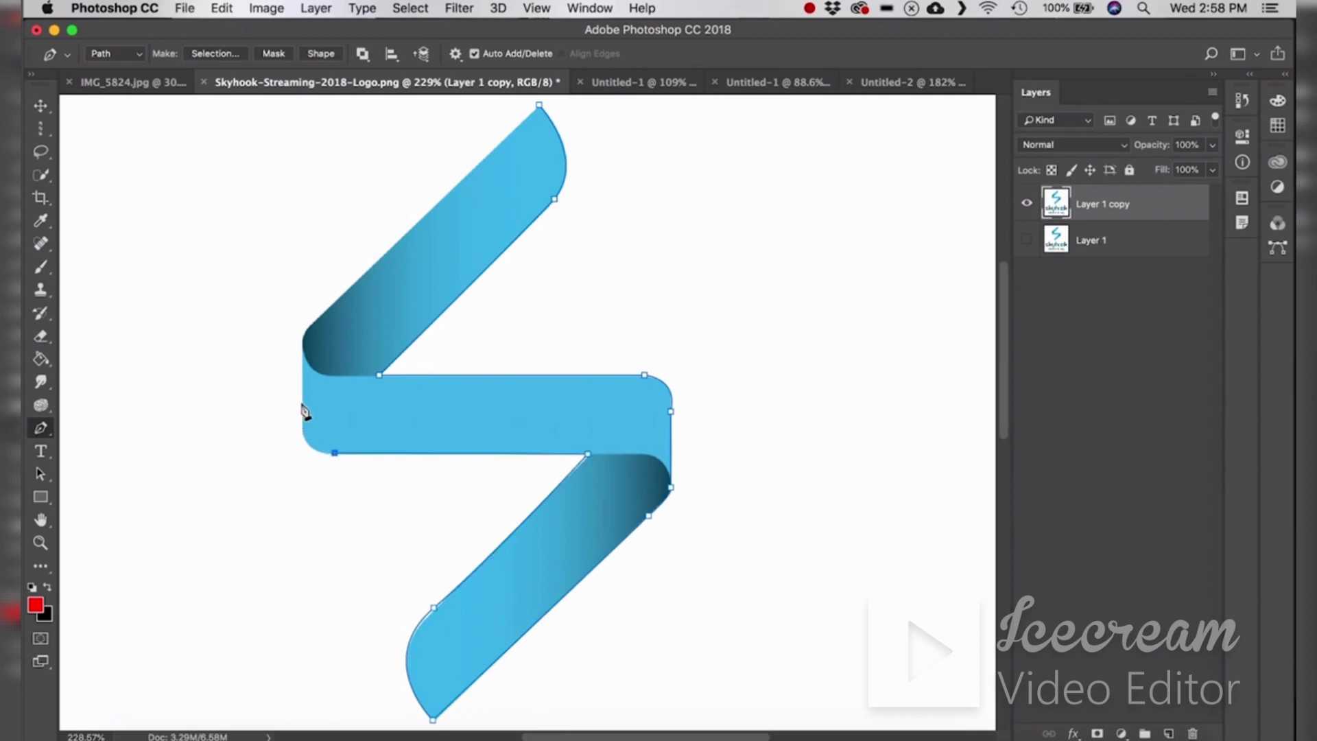
{"action": "left_click_drag", "start_coordinate": [301, 403], "coordinate": [377, 264]}
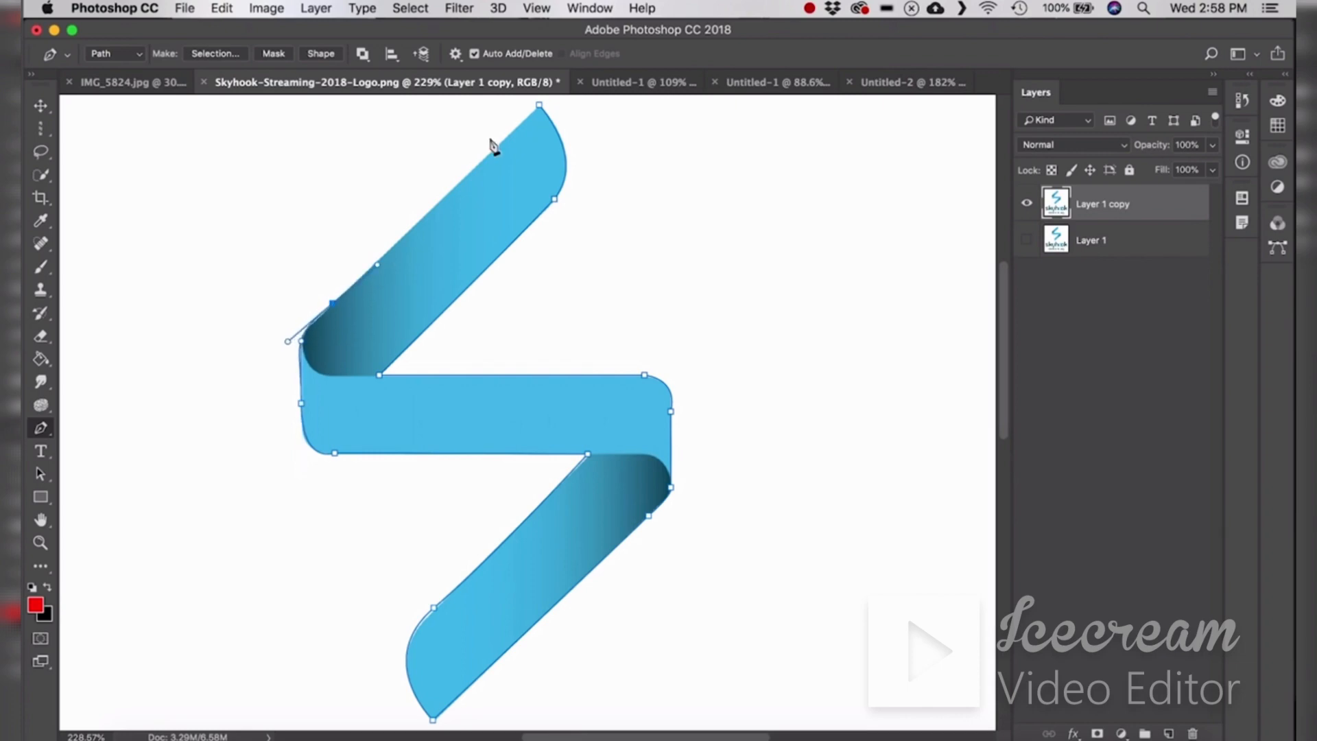
{"action": "left_click", "coordinate": [538, 106]}
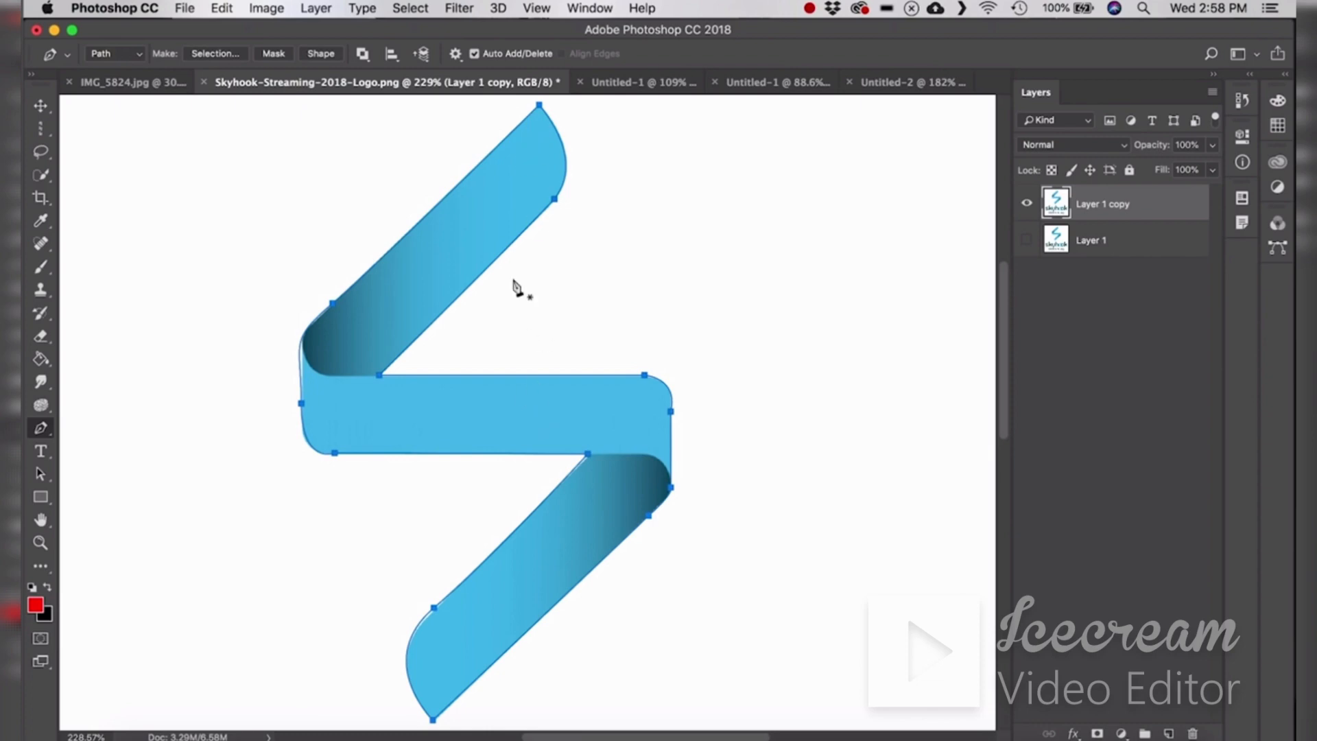
- Try to make a new anti-aliased selection from the ribbon path with a feather radius of 0 pixels
{"action": "right_click", "coordinate": [440, 272]}
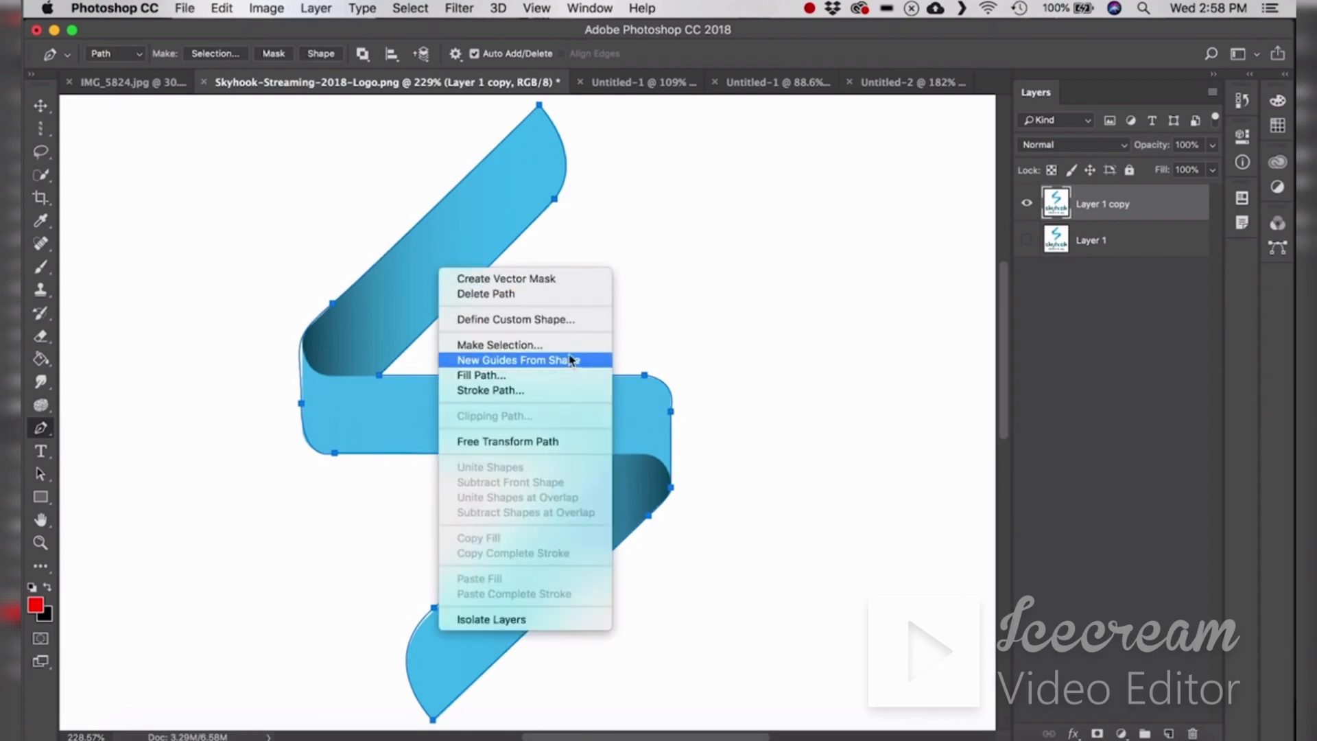
{"action": "left_click", "coordinate": [499, 344]}
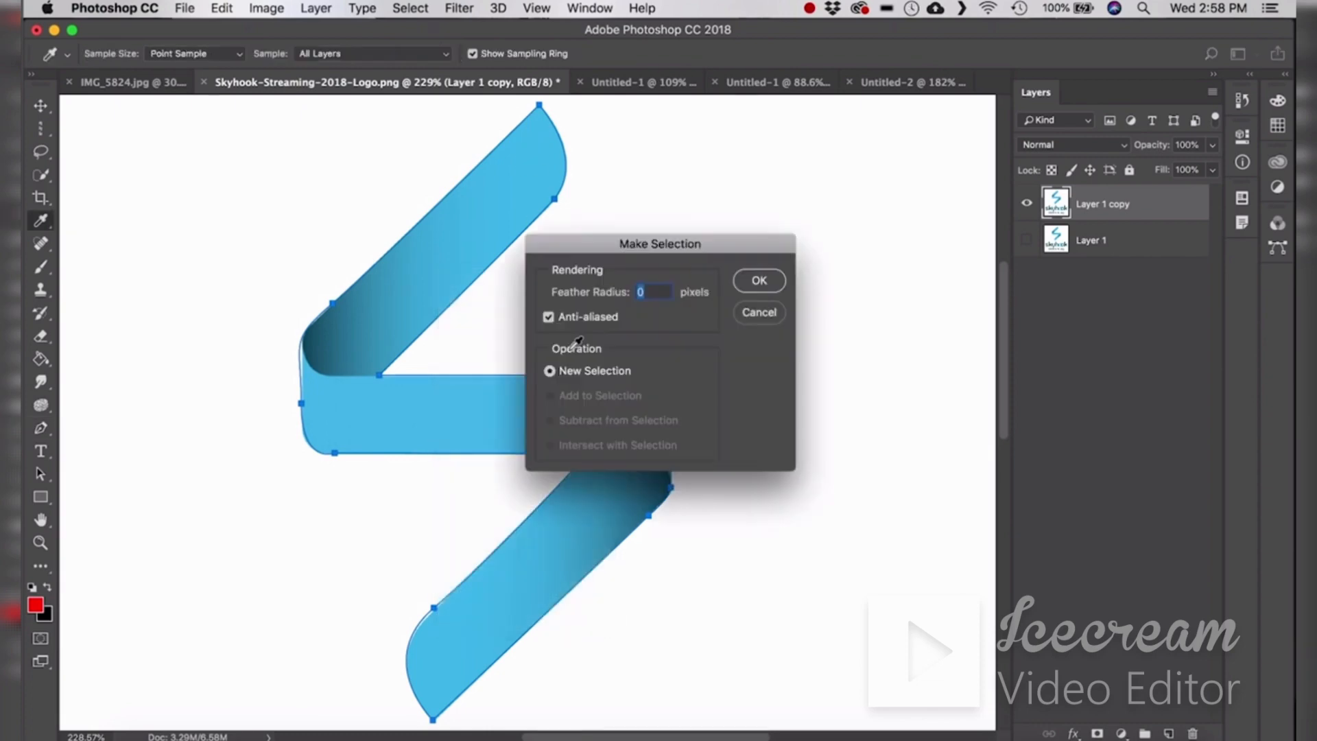
{"action": "left_click", "coordinate": [752, 283]}
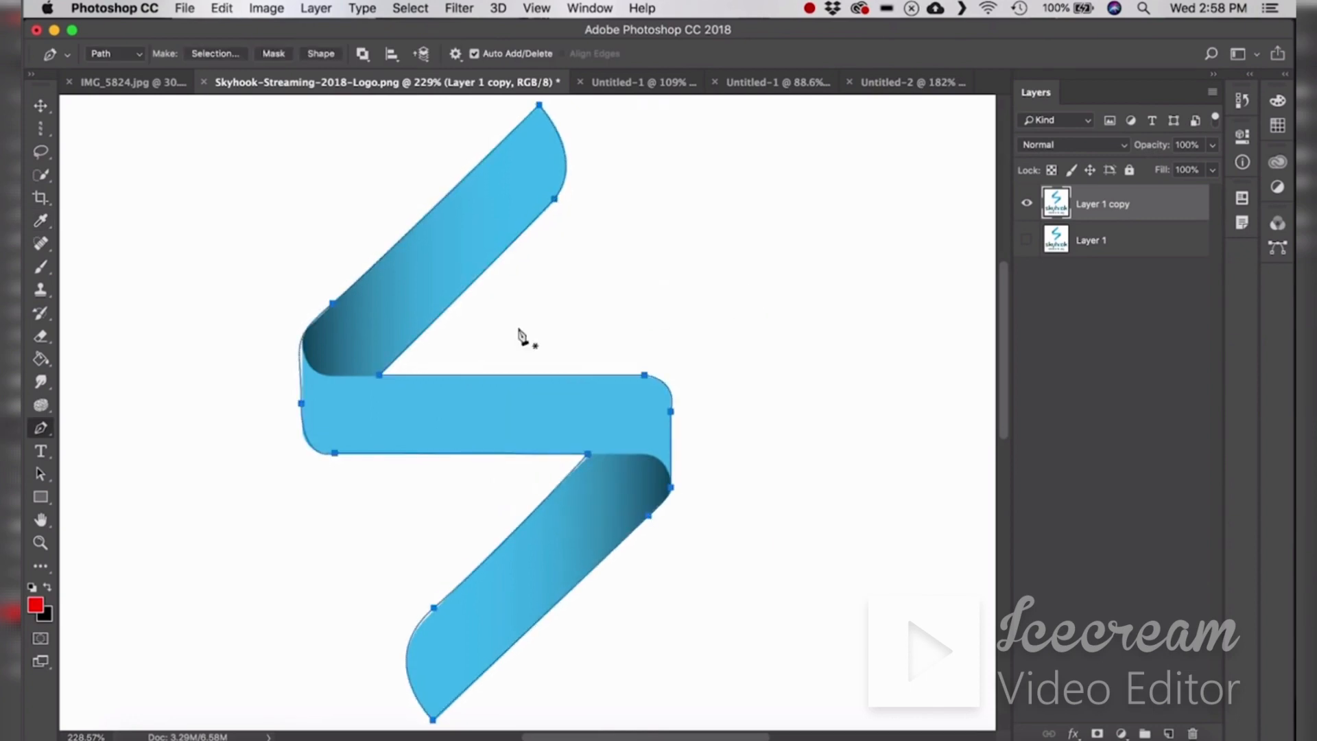
- Start defining the ribbon path as a custom shape and cancel the naming
{"action": "right_click", "coordinate": [457, 254]}
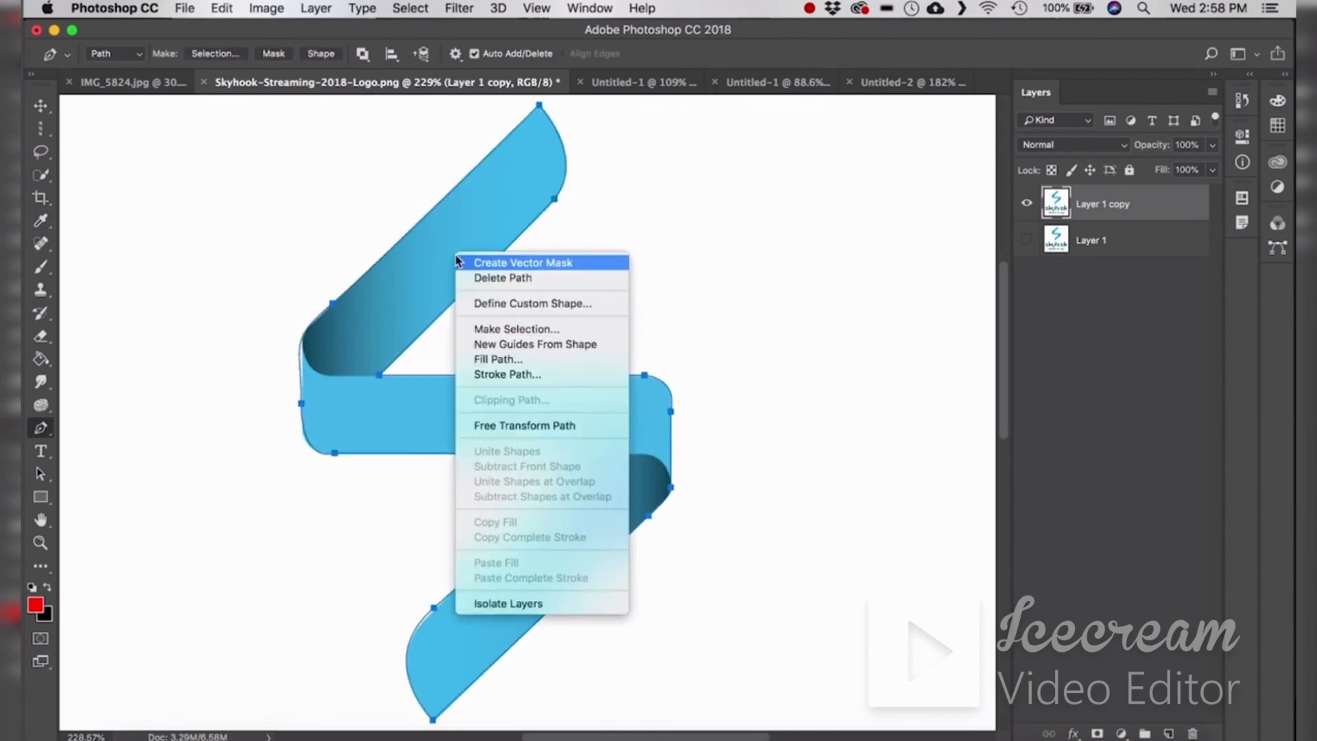
{"action": "left_click", "coordinate": [616, 303]}
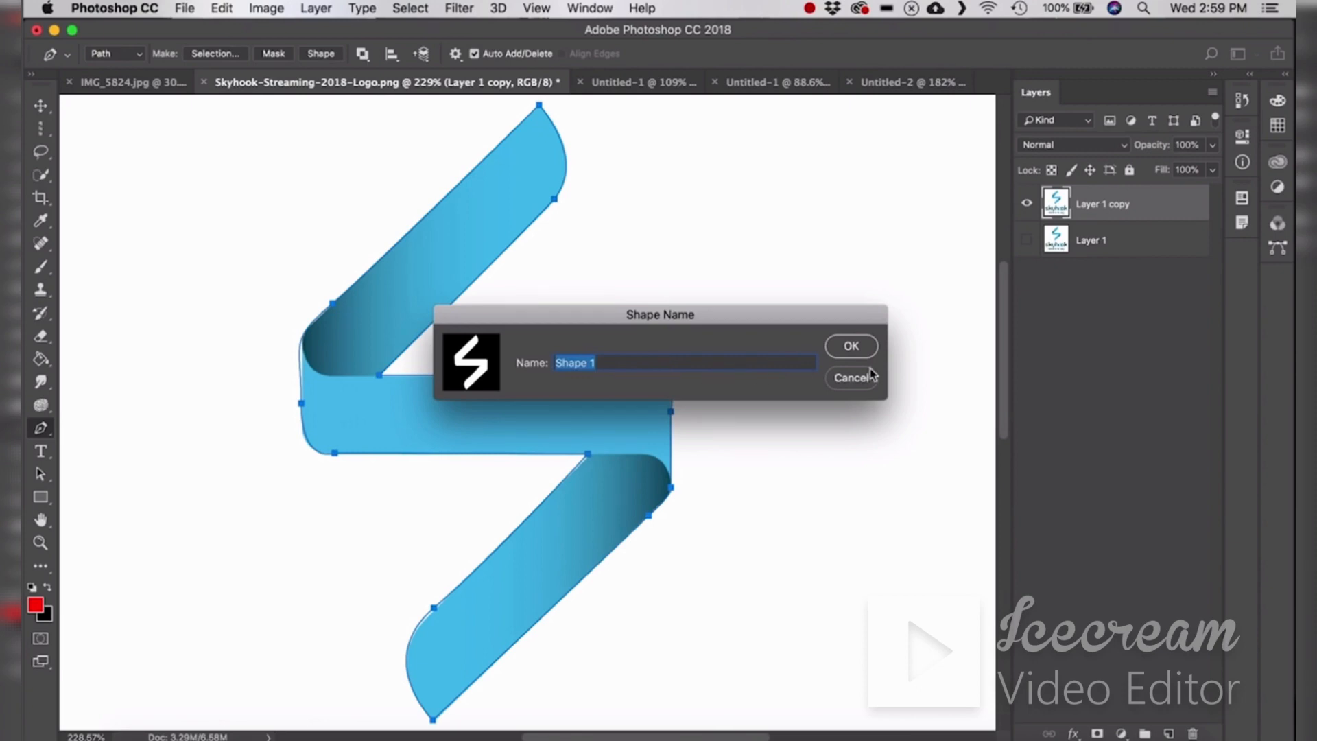
{"action": "left_click", "coordinate": [854, 386]}
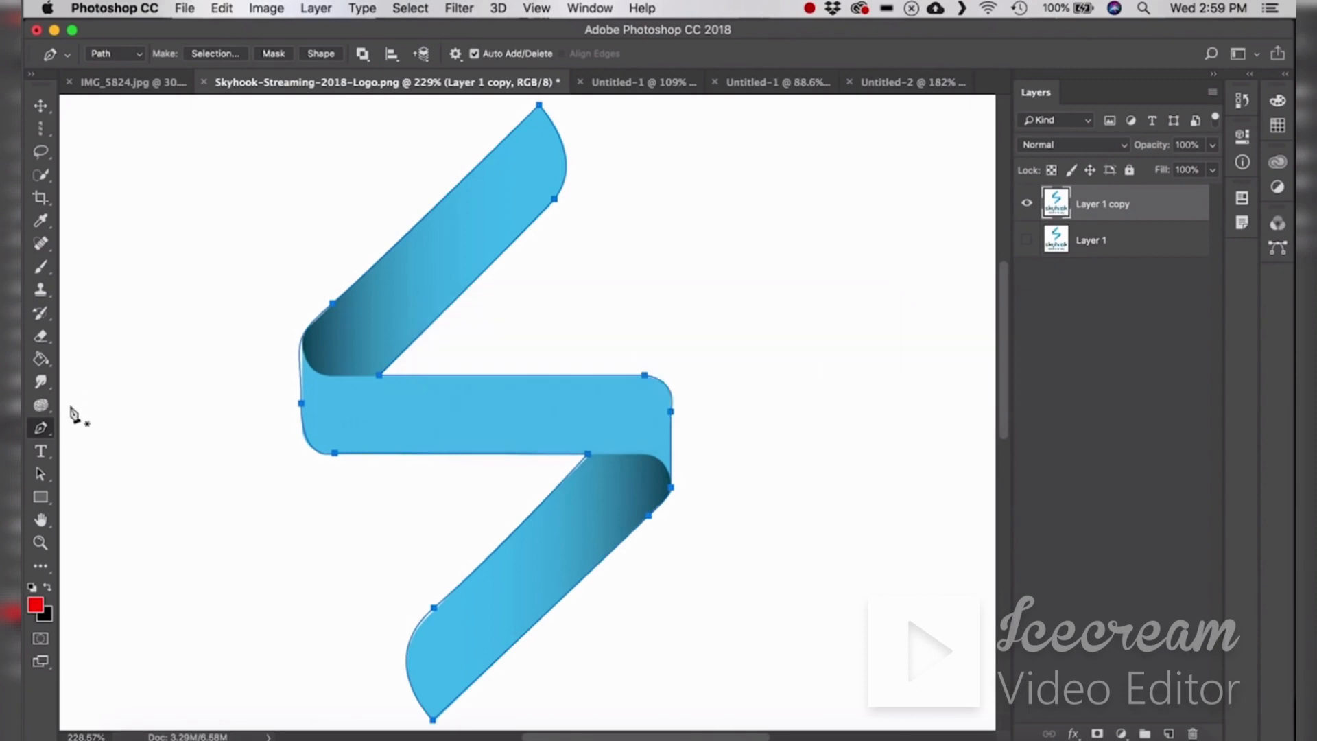
- Move the whole path slightly off the ribbon artwork with the Path Selection Tool
{"action": "right_click", "coordinate": [42, 433]}
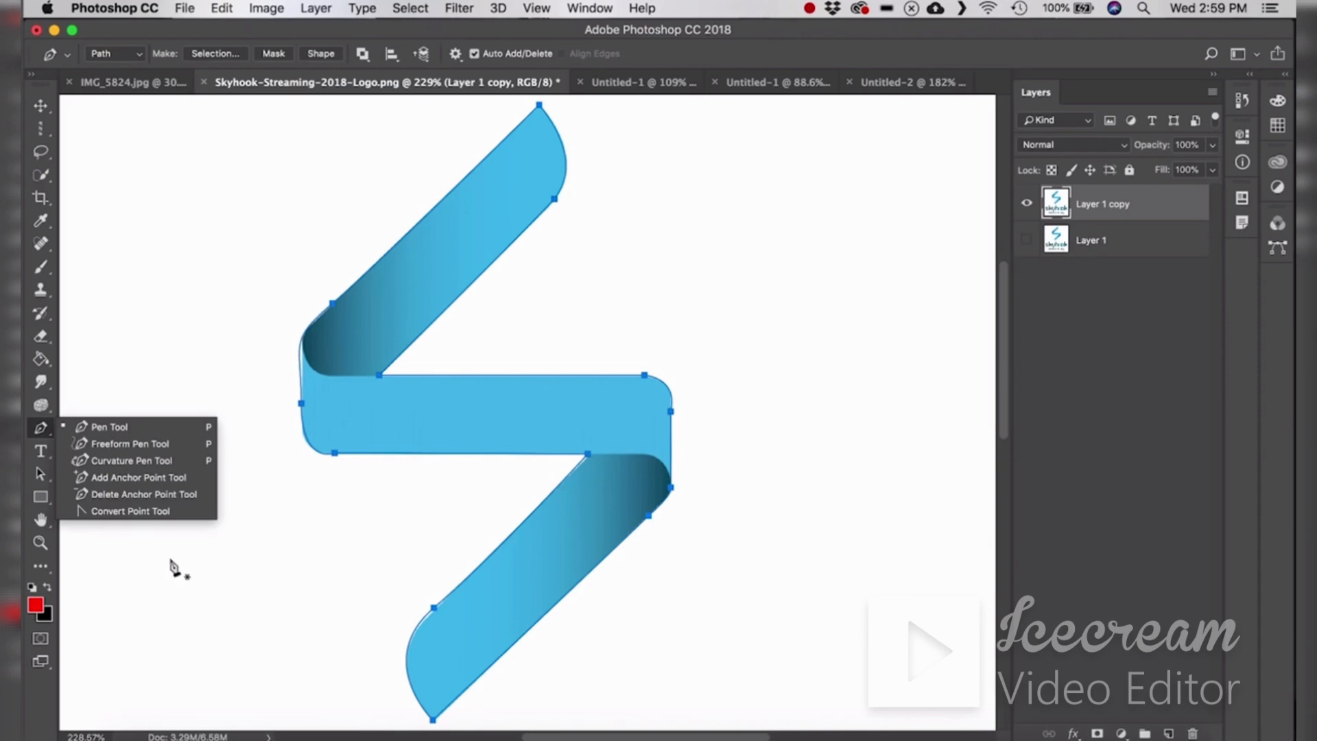
{"action": "left_click", "coordinate": [40, 477]}
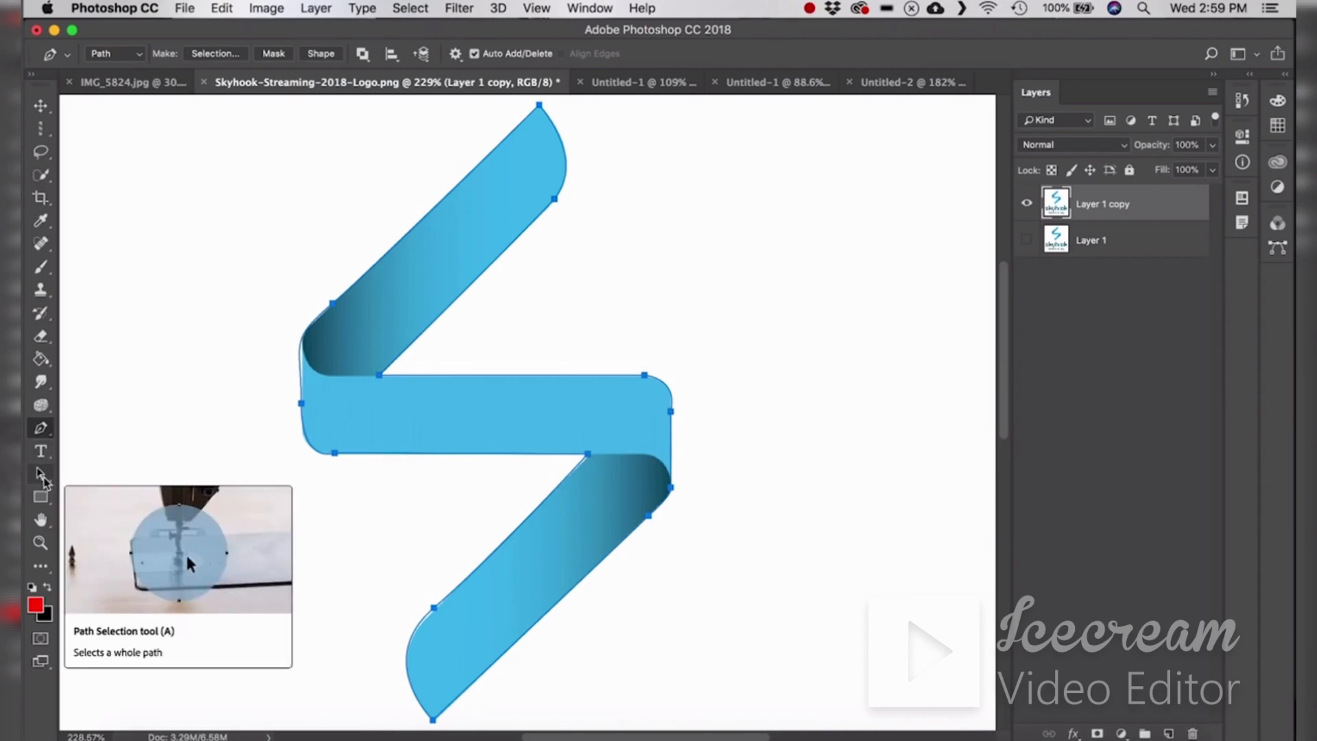
{"action": "left_click", "coordinate": [42, 477]}
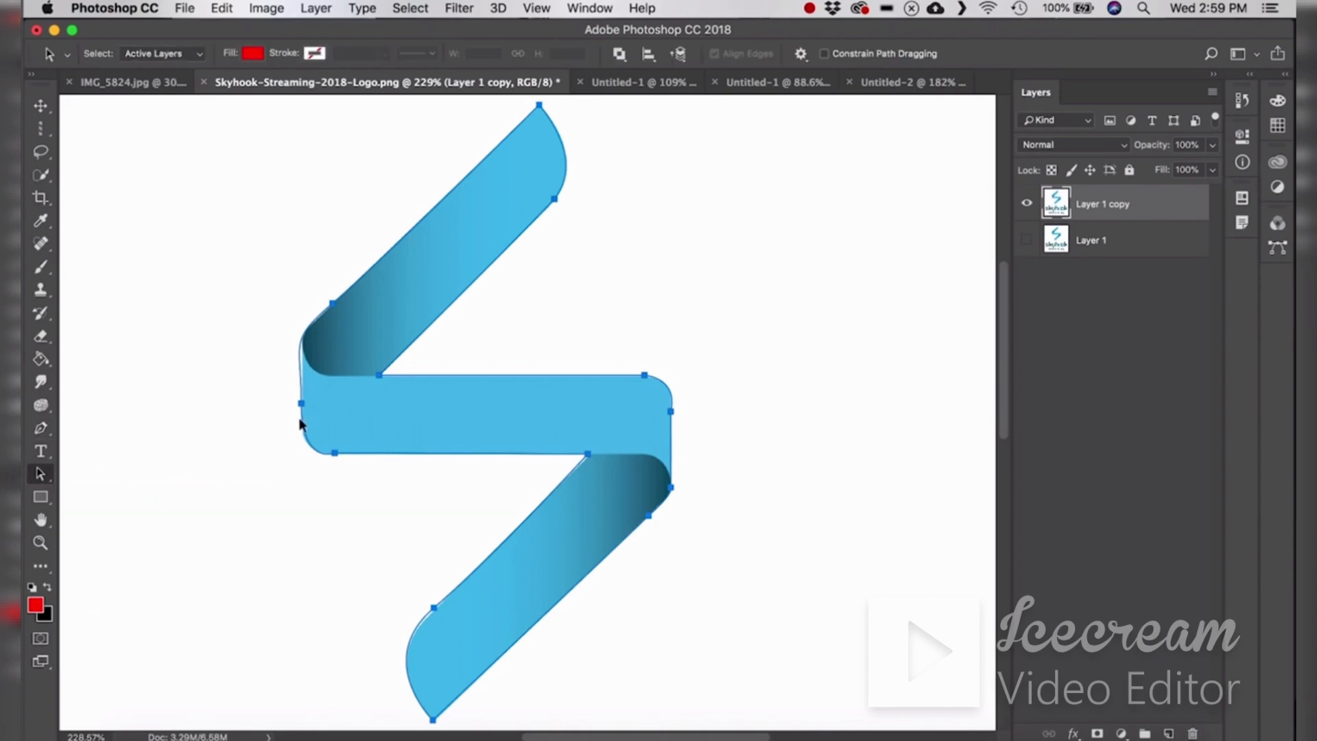
{"action": "left_click_drag", "start_coordinate": [517, 389], "coordinate": [554, 415]}
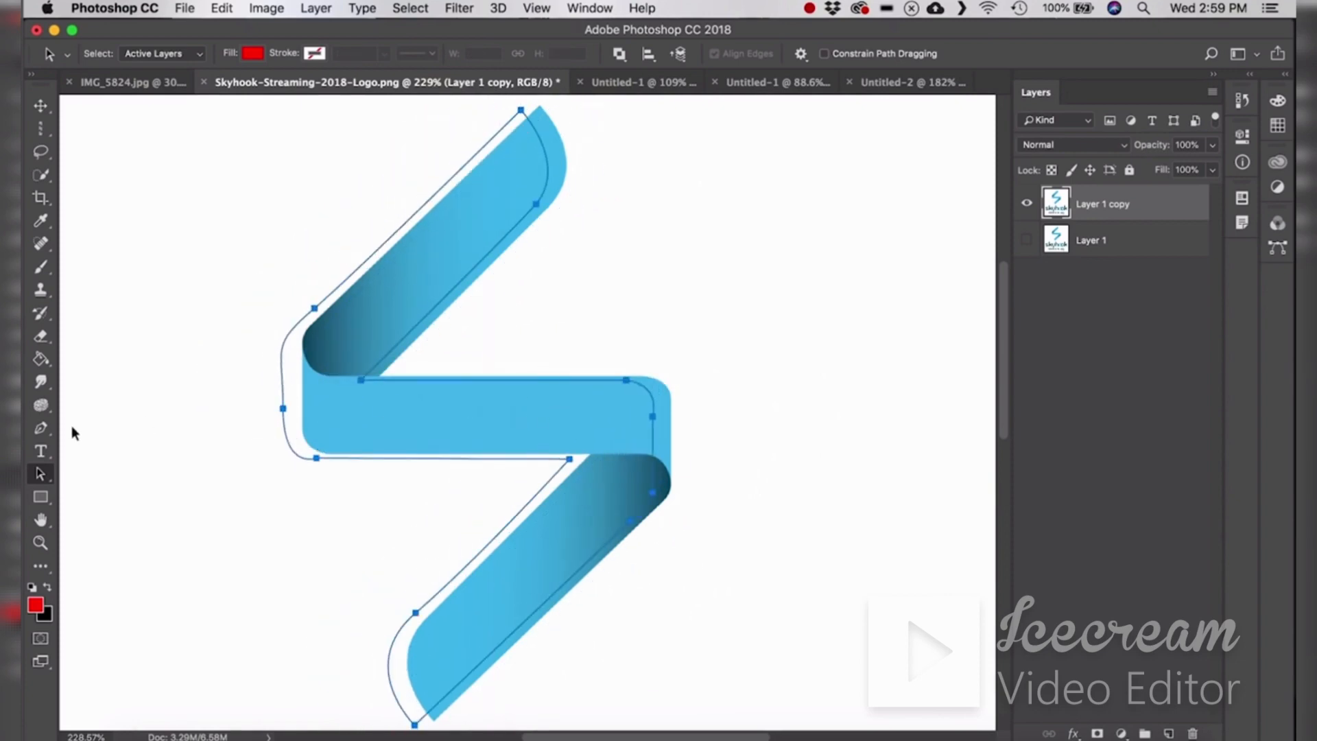
- Shift the path further down and use the Direct Selection Tool to pull the middle band's lower-left anchor to the right
{"action": "left_click", "coordinate": [36, 479]}
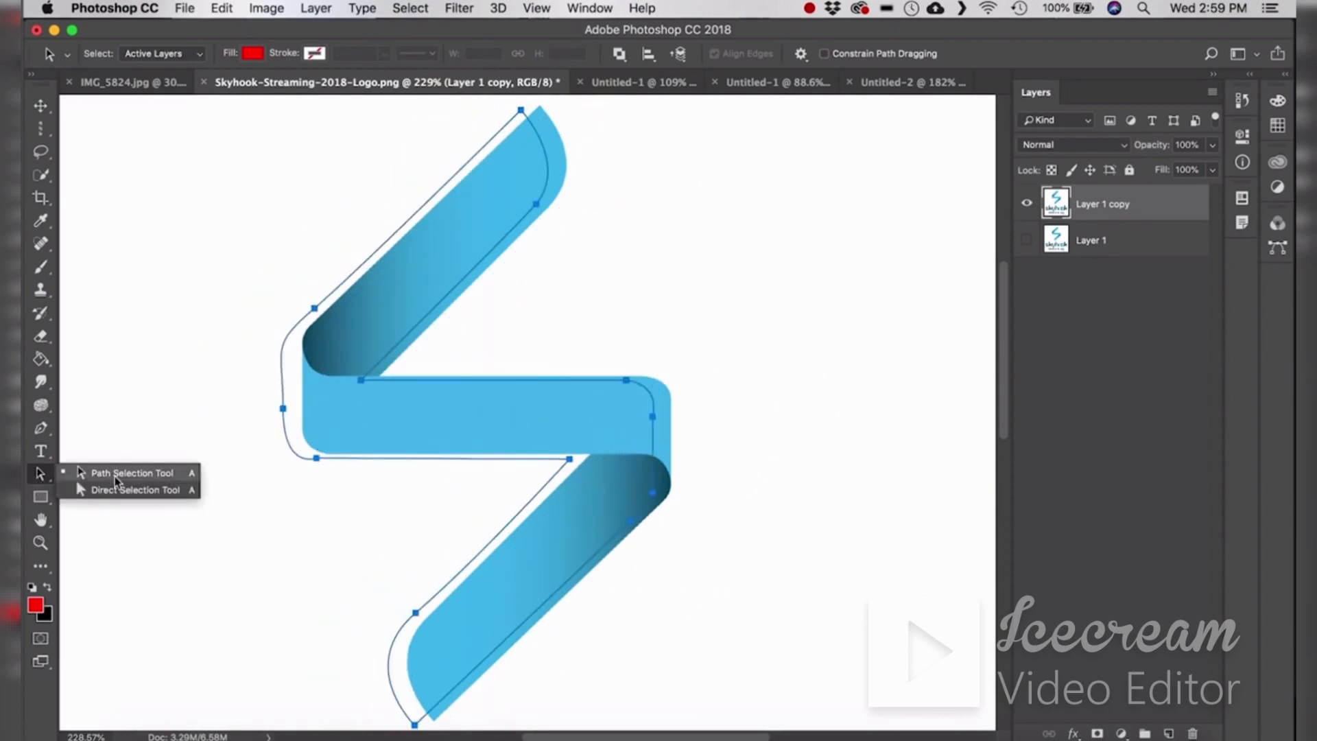
{"action": "left_click", "coordinate": [172, 491]}
{"action": "left_click_drag", "start_coordinate": [322, 464], "coordinate": [329, 494]}
{"action": "left_click", "coordinate": [330, 487]}
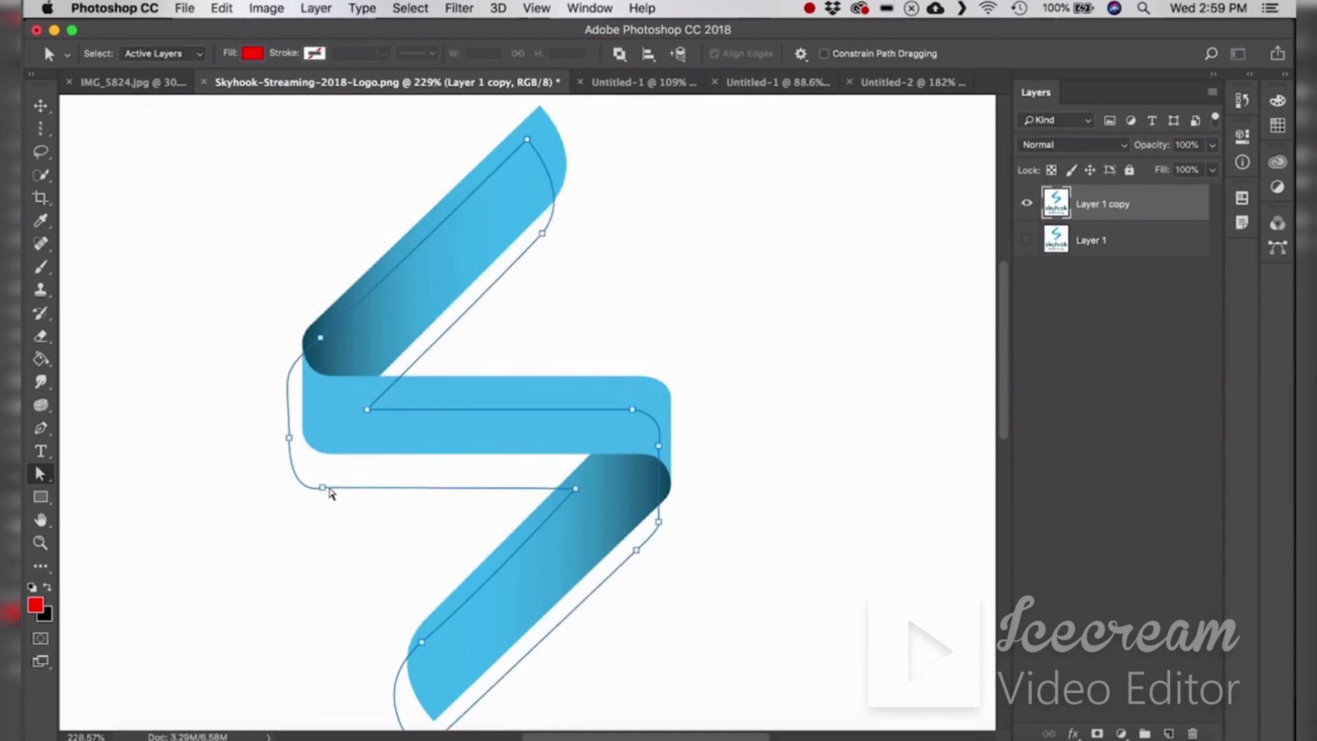
{"action": "left_click_drag", "start_coordinate": [323, 488], "coordinate": [430, 463]}
{"action": "key", "text": "super+z"}
{"action": "left_click_drag", "start_coordinate": [329, 484], "coordinate": [439, 473]}
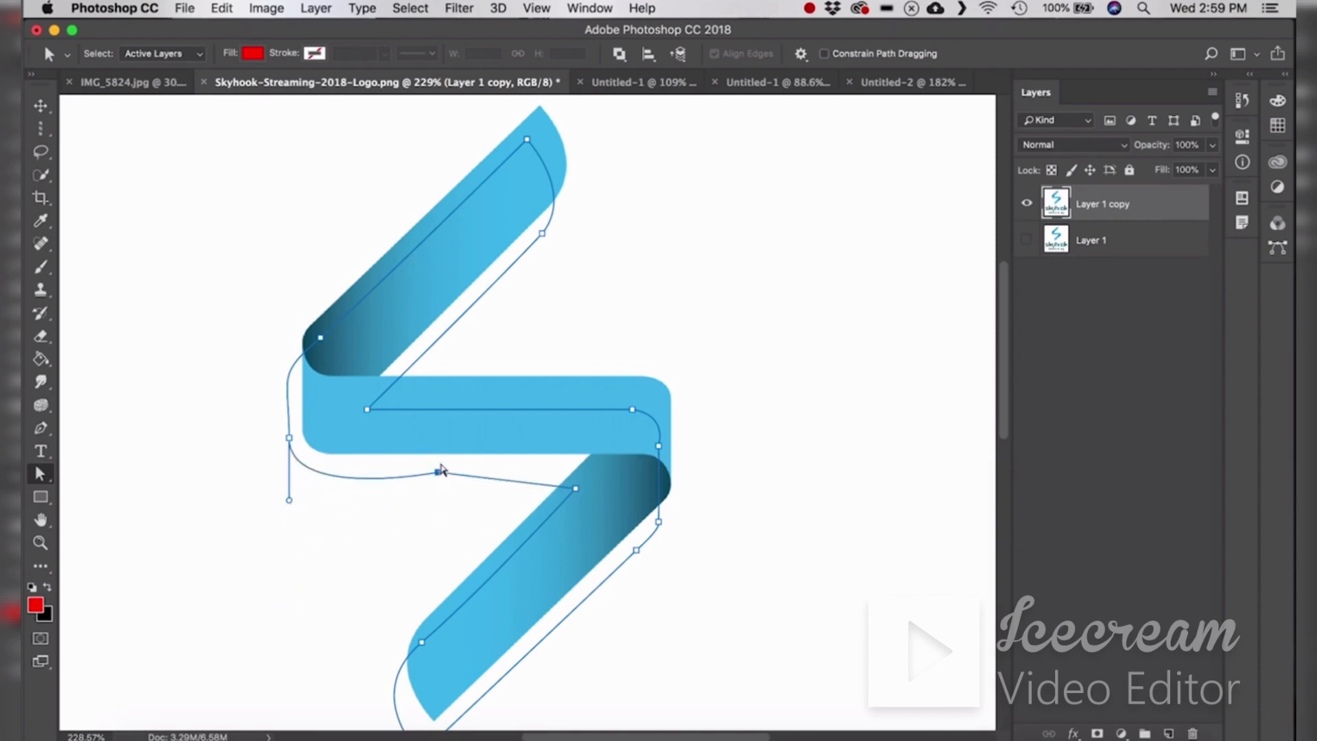
- Reshape the path by moving its upper inner corner, upper tip and upper-left bend anchors outward, and dismiss the path
{"action": "left_click_drag", "start_coordinate": [367, 411], "coordinate": [557, 340]}
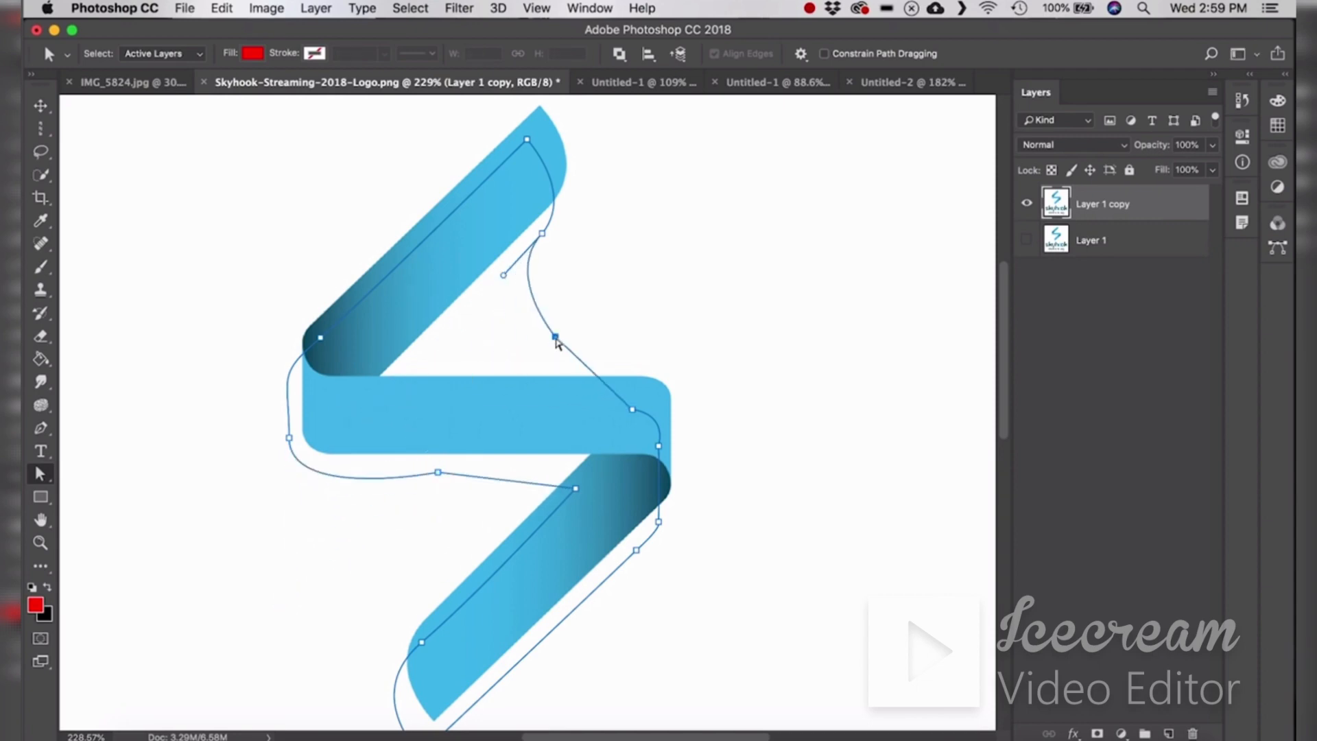
{"action": "left_click_drag", "start_coordinate": [528, 142], "coordinate": [284, 120]}
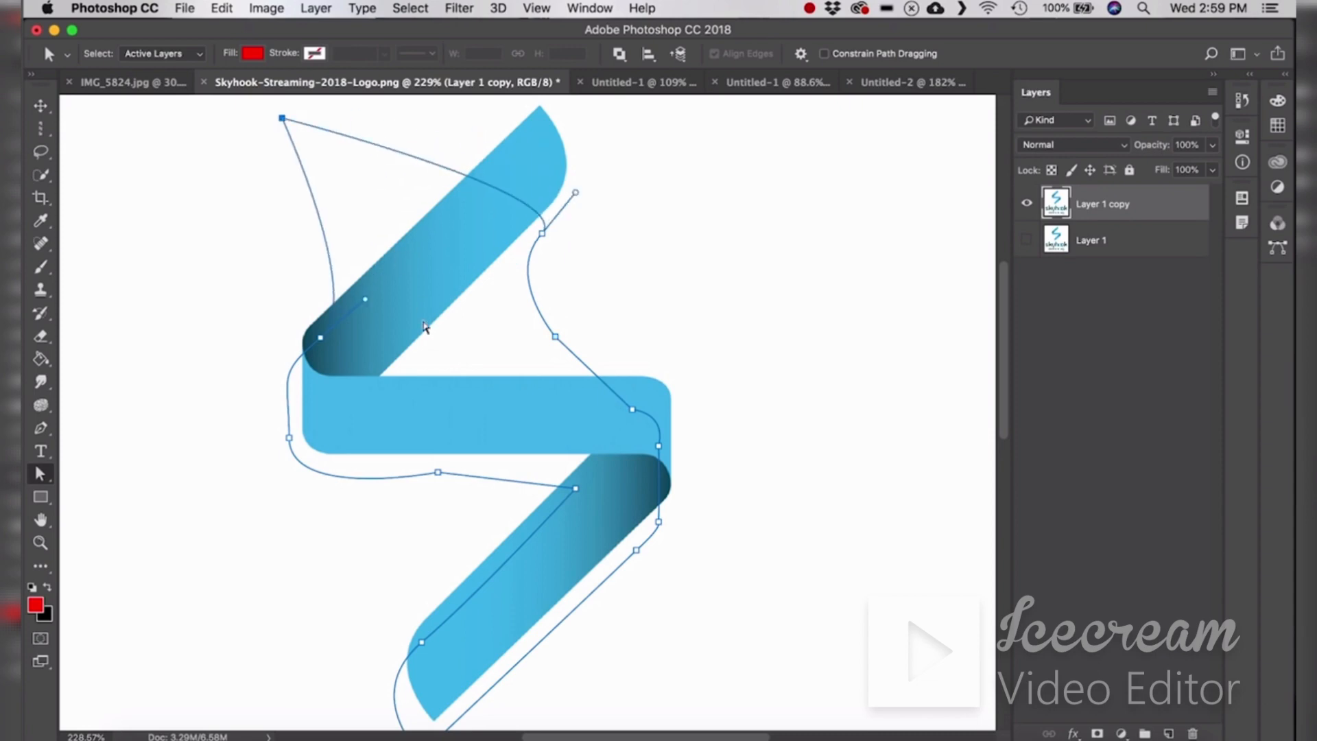
{"action": "left_click_drag", "start_coordinate": [320, 338], "coordinate": [136, 300]}
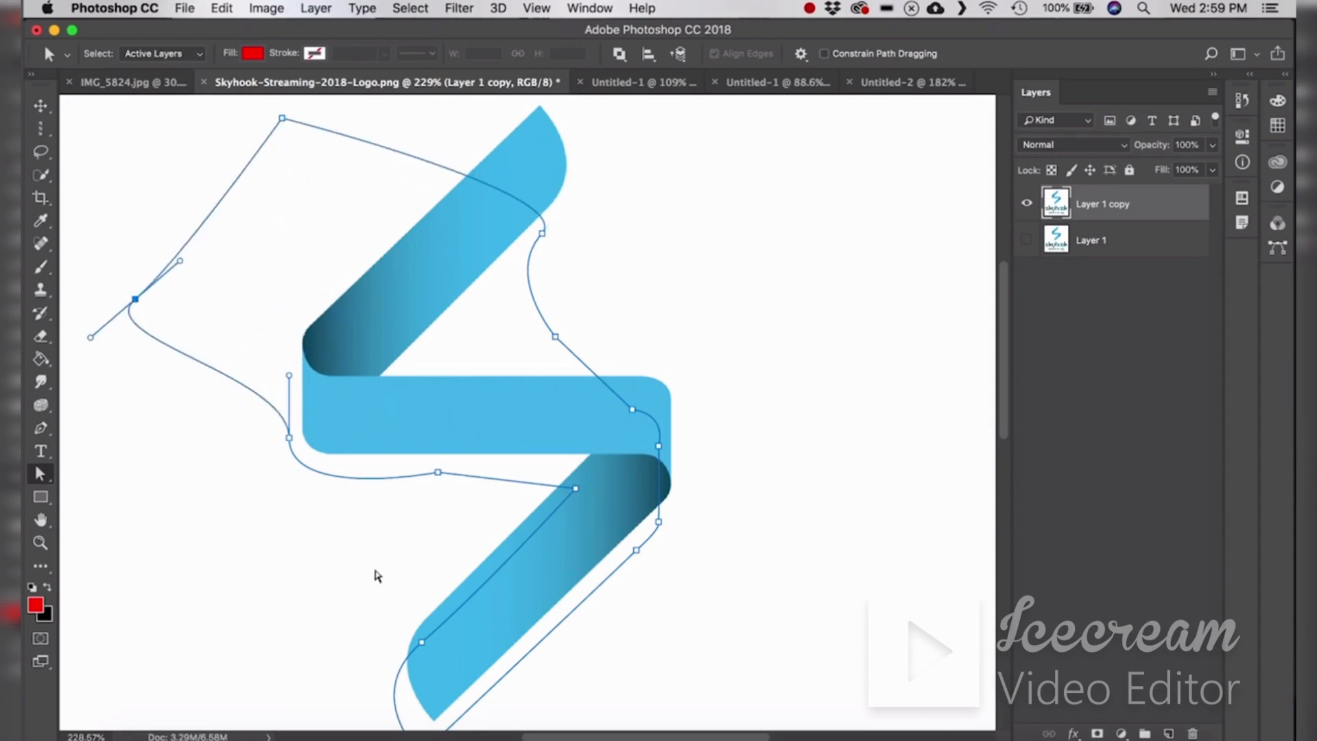
{"action": "left_click_drag", "start_coordinate": [418, 638], "coordinate": [298, 534]}
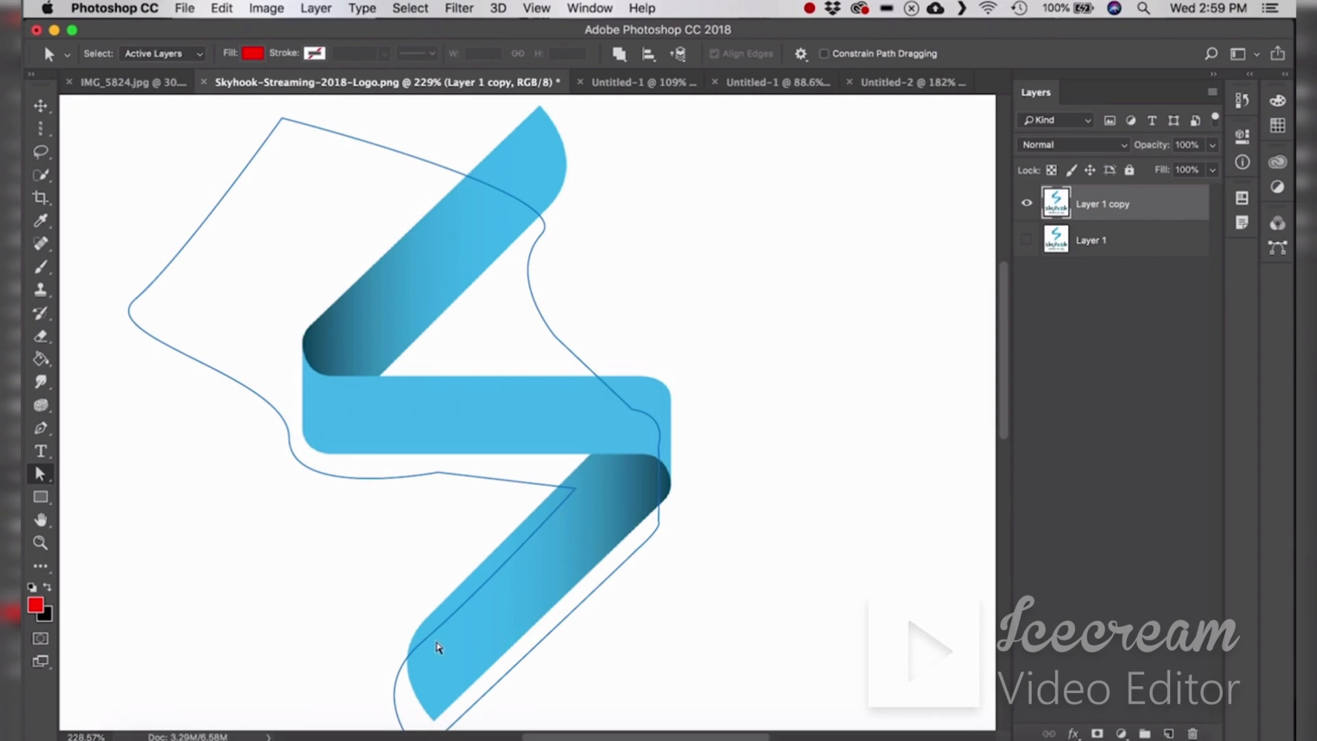
{"action": "left_click", "coordinate": [493, 632]}
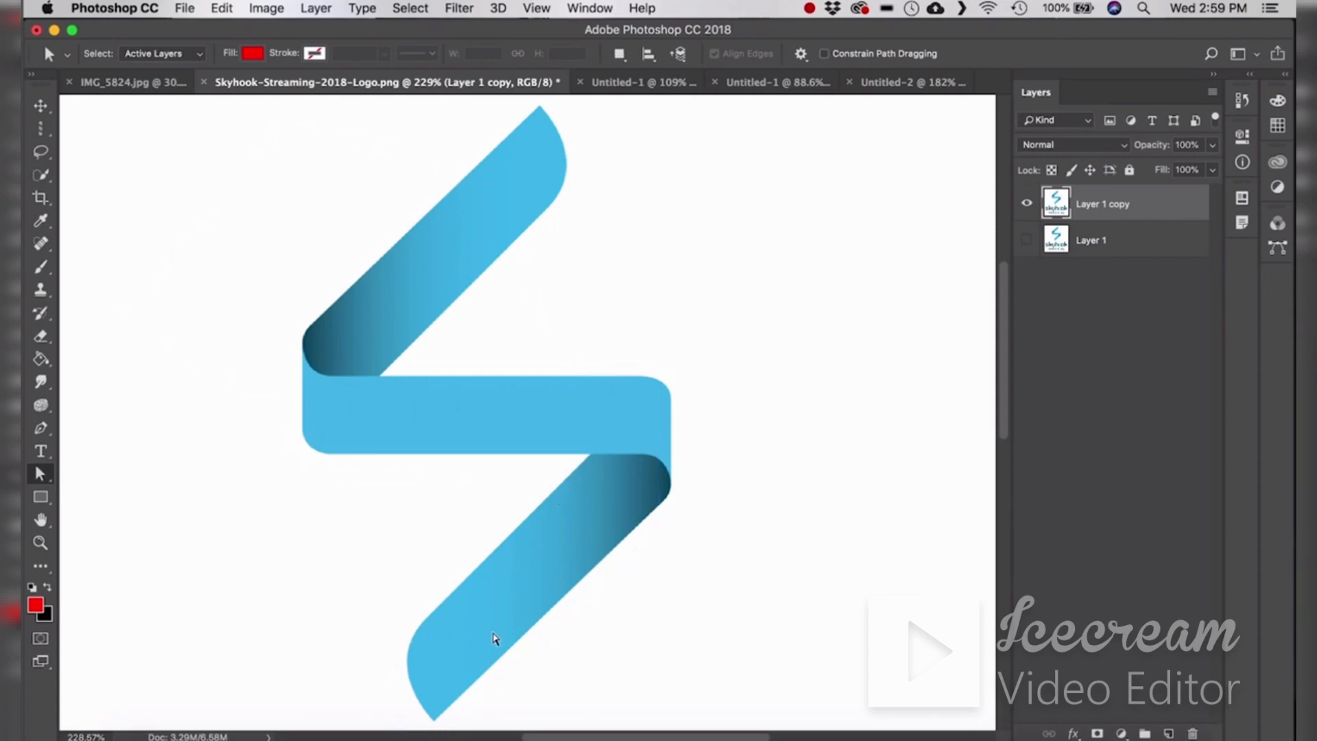
- Add the horizontal text "Hello!" in red on the blank area beside the ribbon's upper fold
{"action": "left_click", "coordinate": [43, 451]}
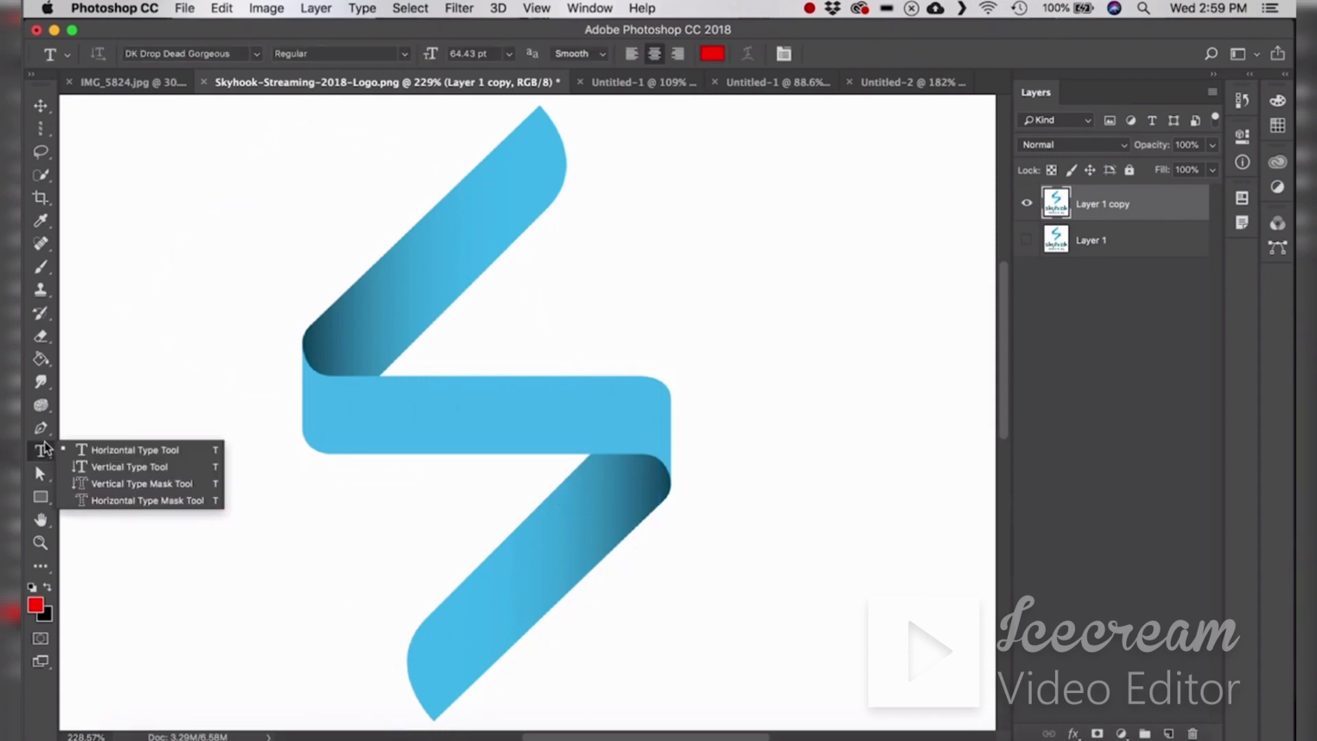
{"action": "left_click", "coordinate": [189, 457]}
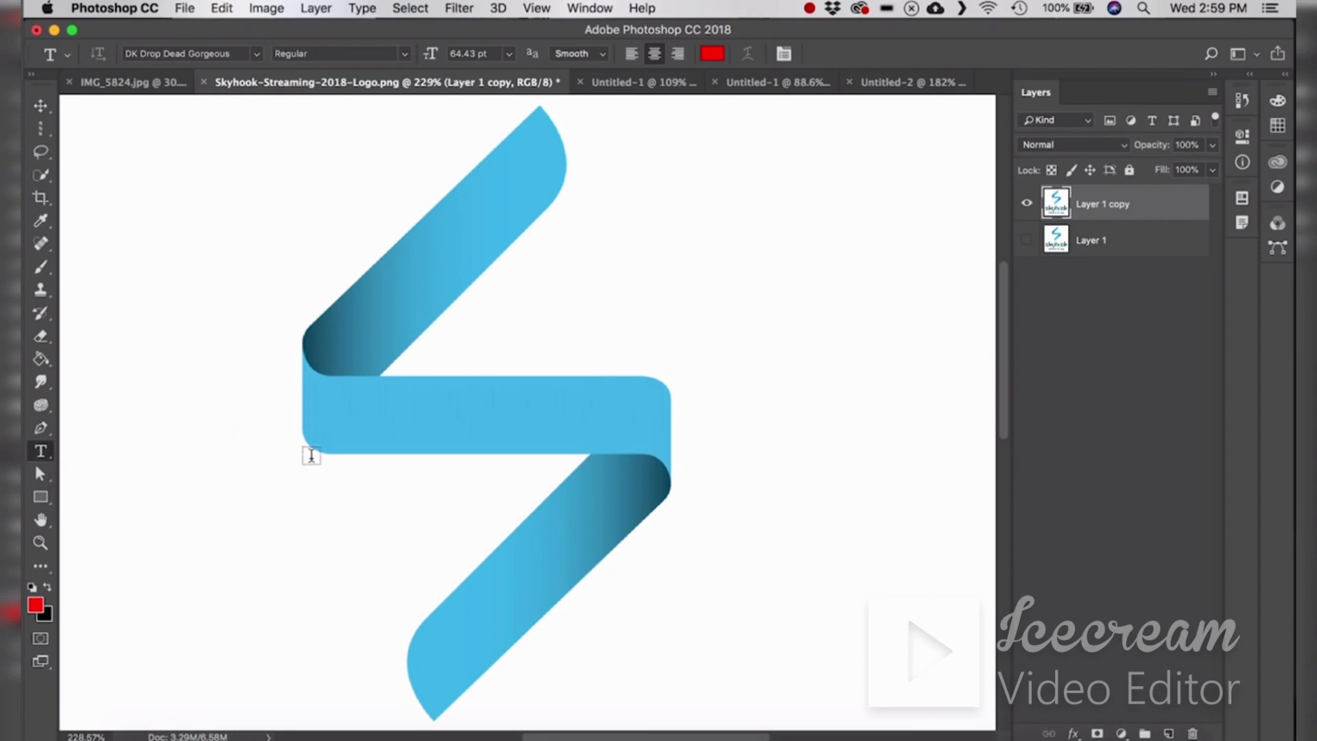
{"action": "scroll", "coordinate": [312, 454], "scroll_direction": "down", "scroll_amount": 5}
{"action": "scroll", "coordinate": [308, 454], "scroll_direction": "up", "scroll_amount": 3}
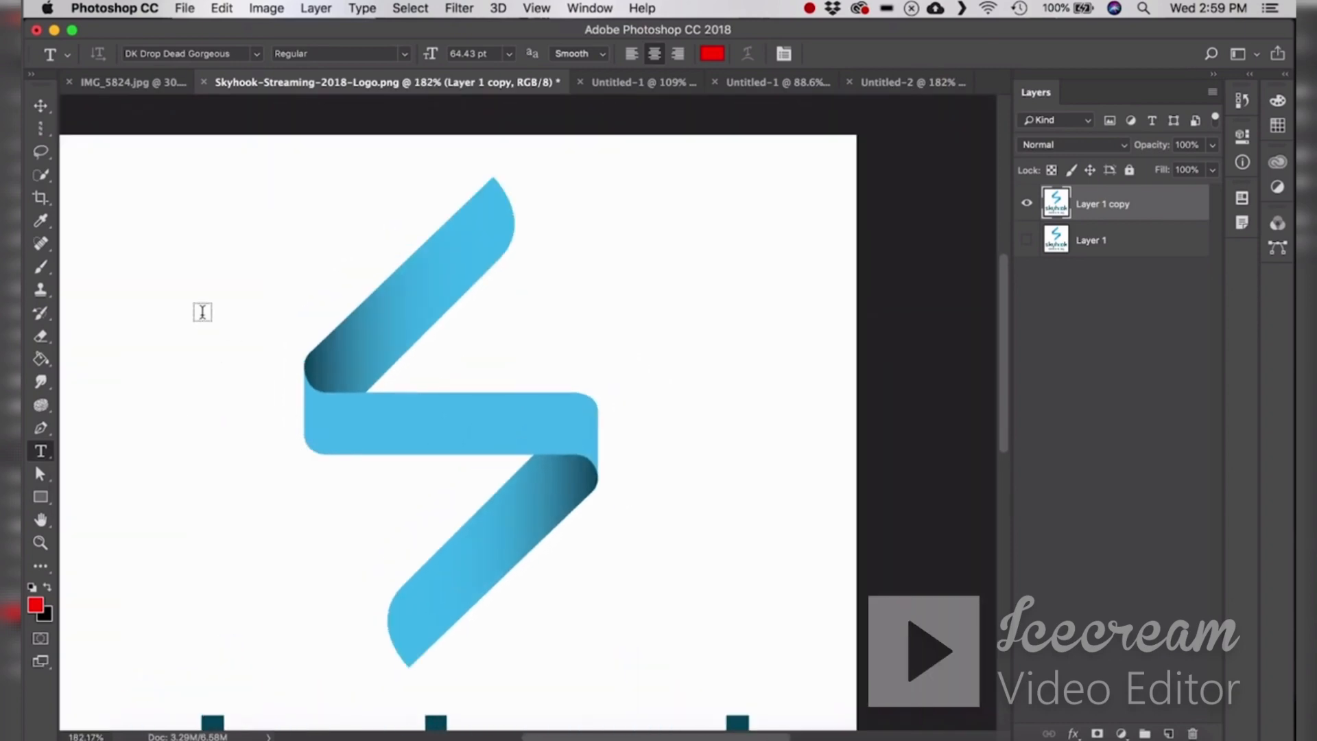
{"action": "left_click", "coordinate": [162, 259]}
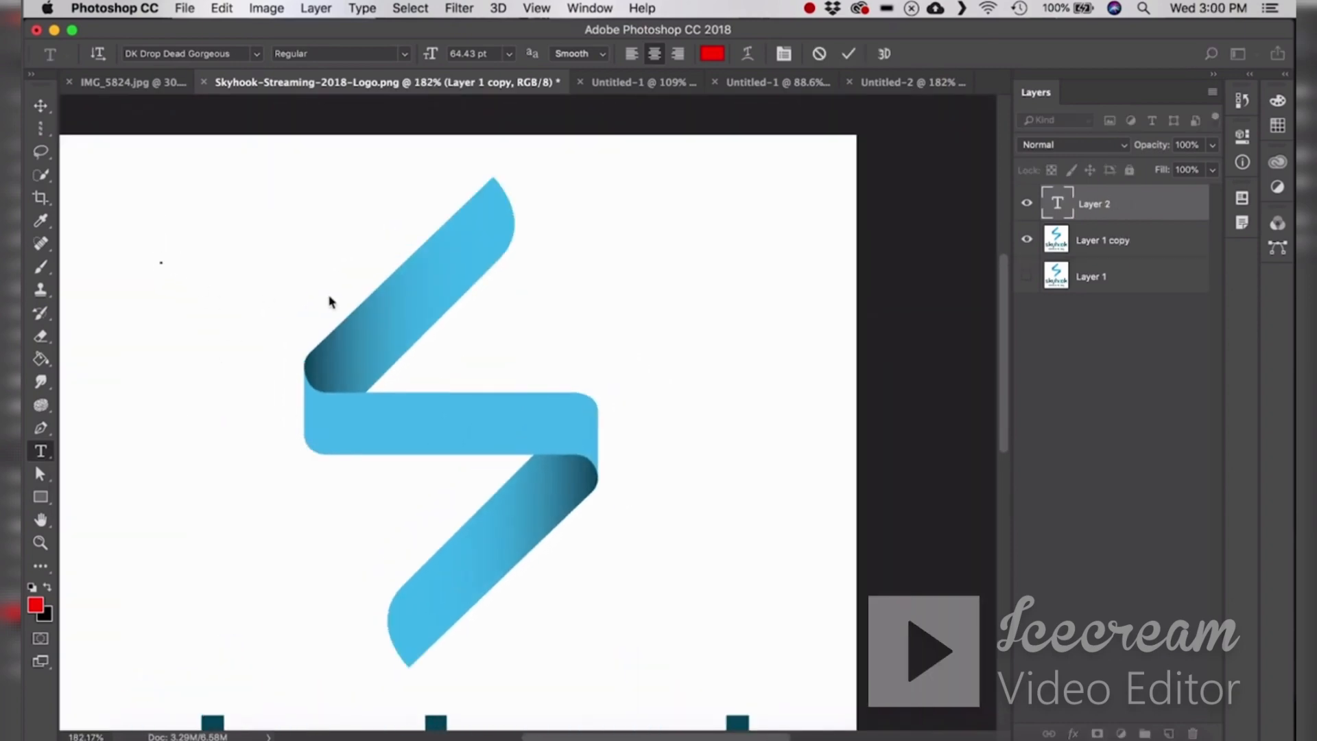
{"action": "type", "text": "HELLO@"}
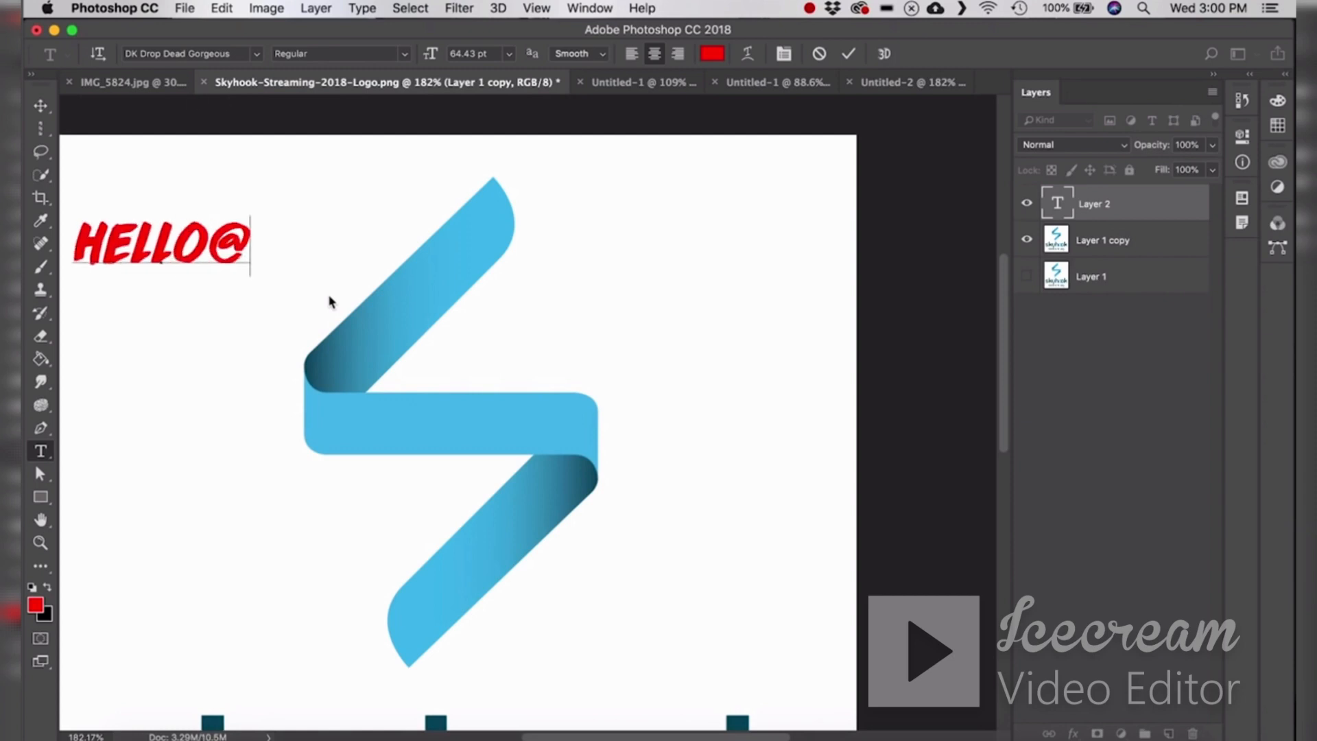
{"action": "key", "text": "BackSpace"}
{"action": "type", "text": "!"}
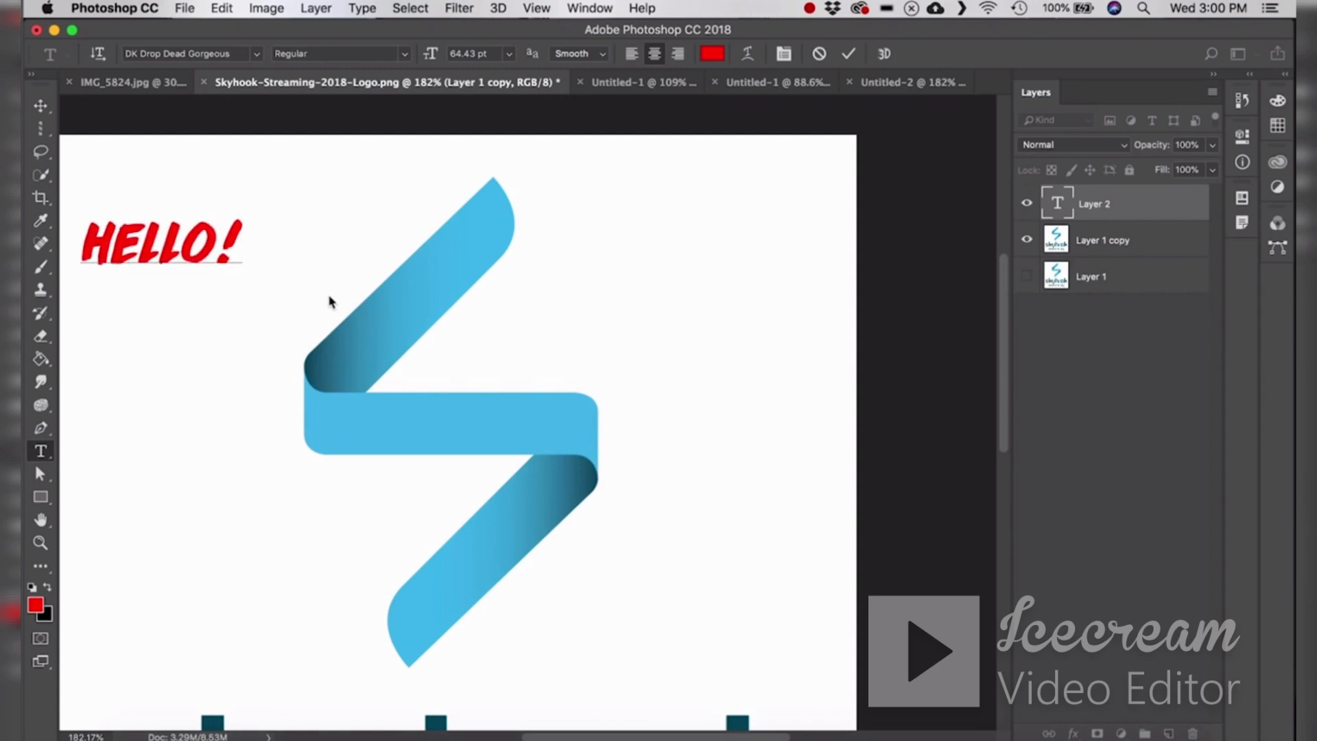
{"action": "left_click", "coordinate": [329, 301]}
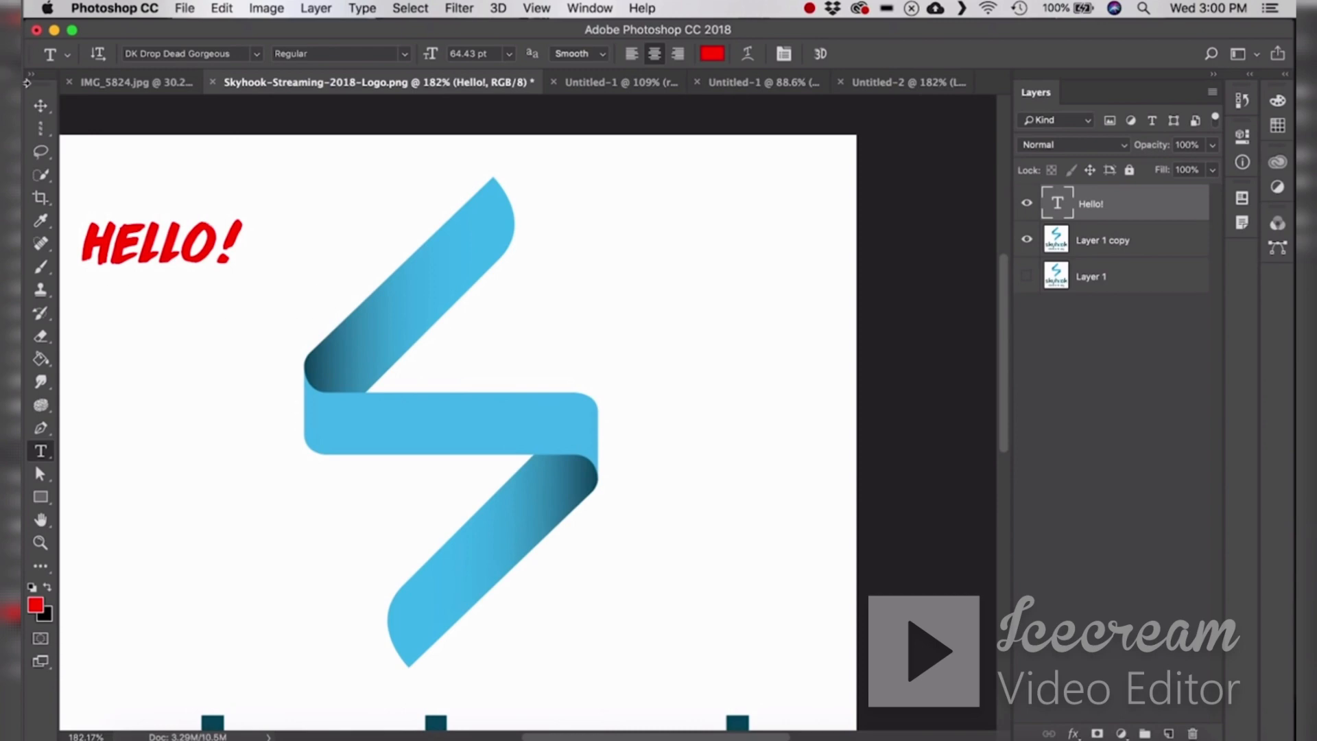
- Move the "Hello!" text onto the start of the ribbon's middle band and delete its layer
{"action": "left_click", "coordinate": [39, 107]}
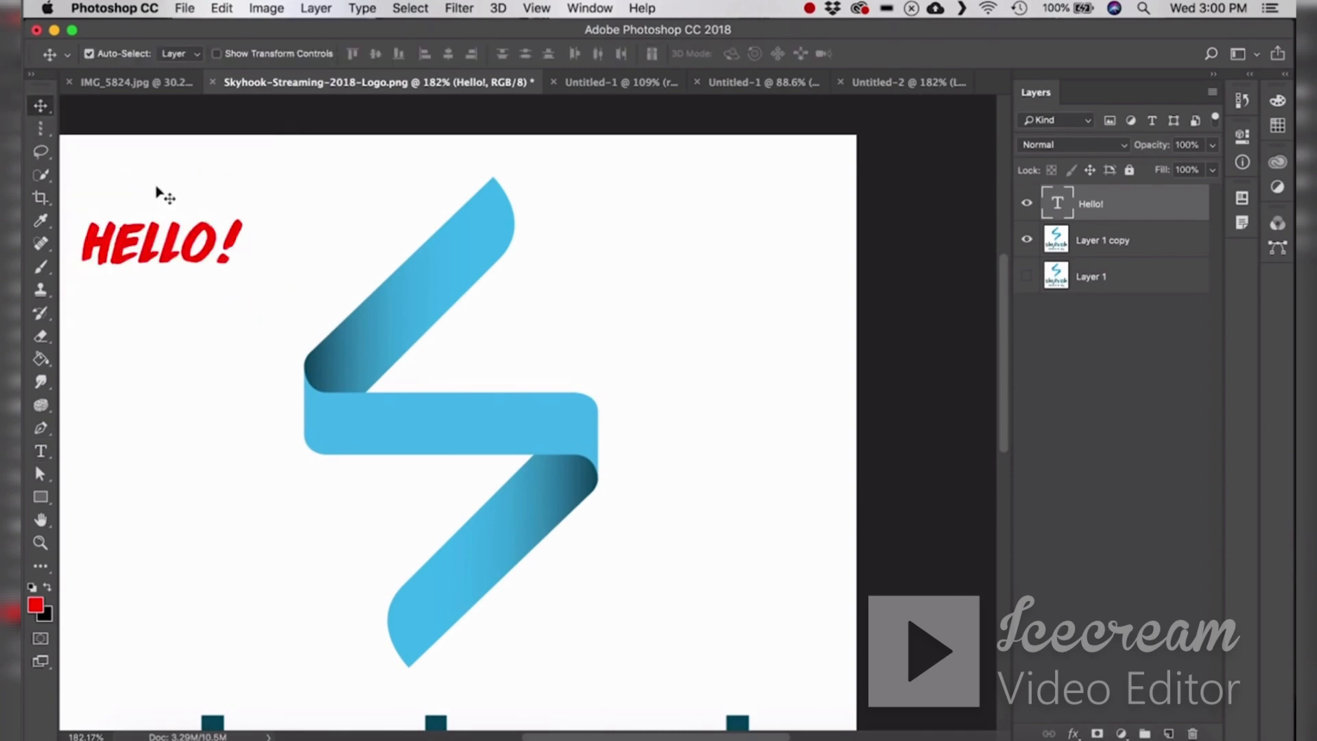
{"action": "left_click_drag", "start_coordinate": [170, 261], "coordinate": [413, 411]}
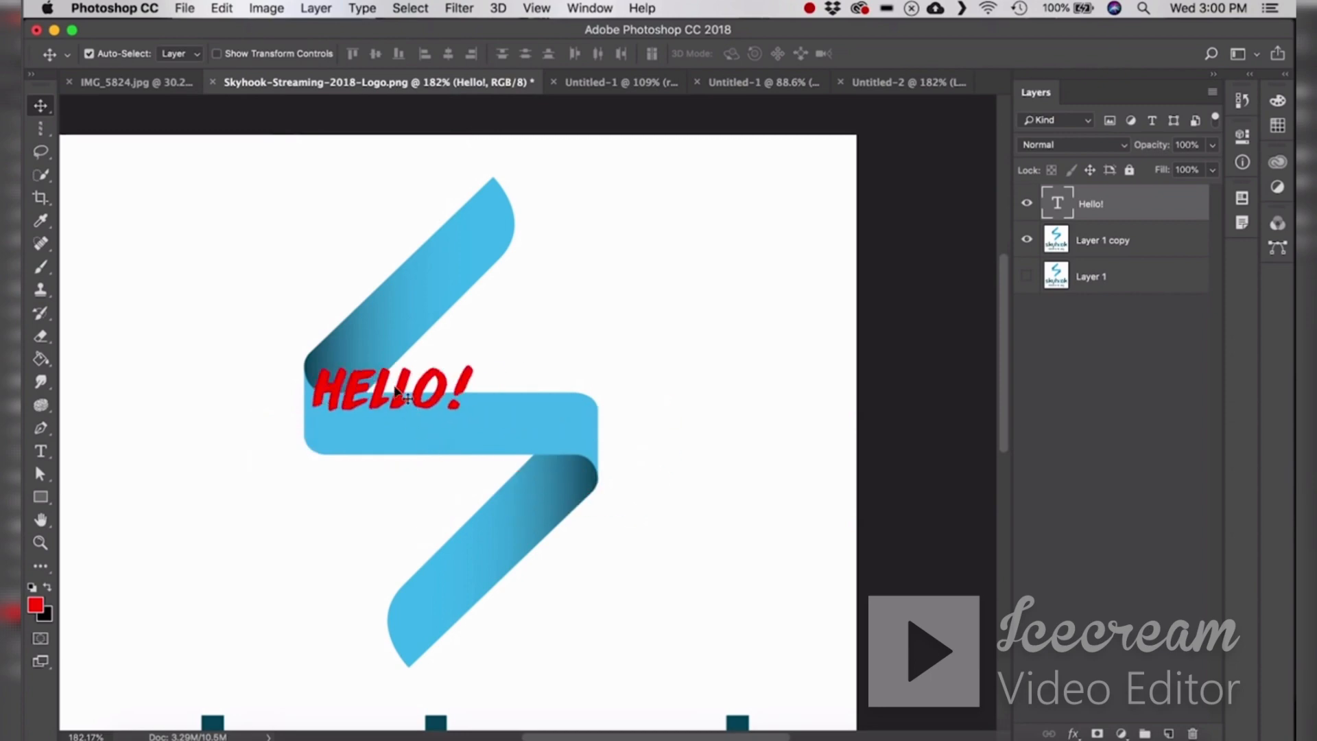
{"action": "key", "text": "Delete"}
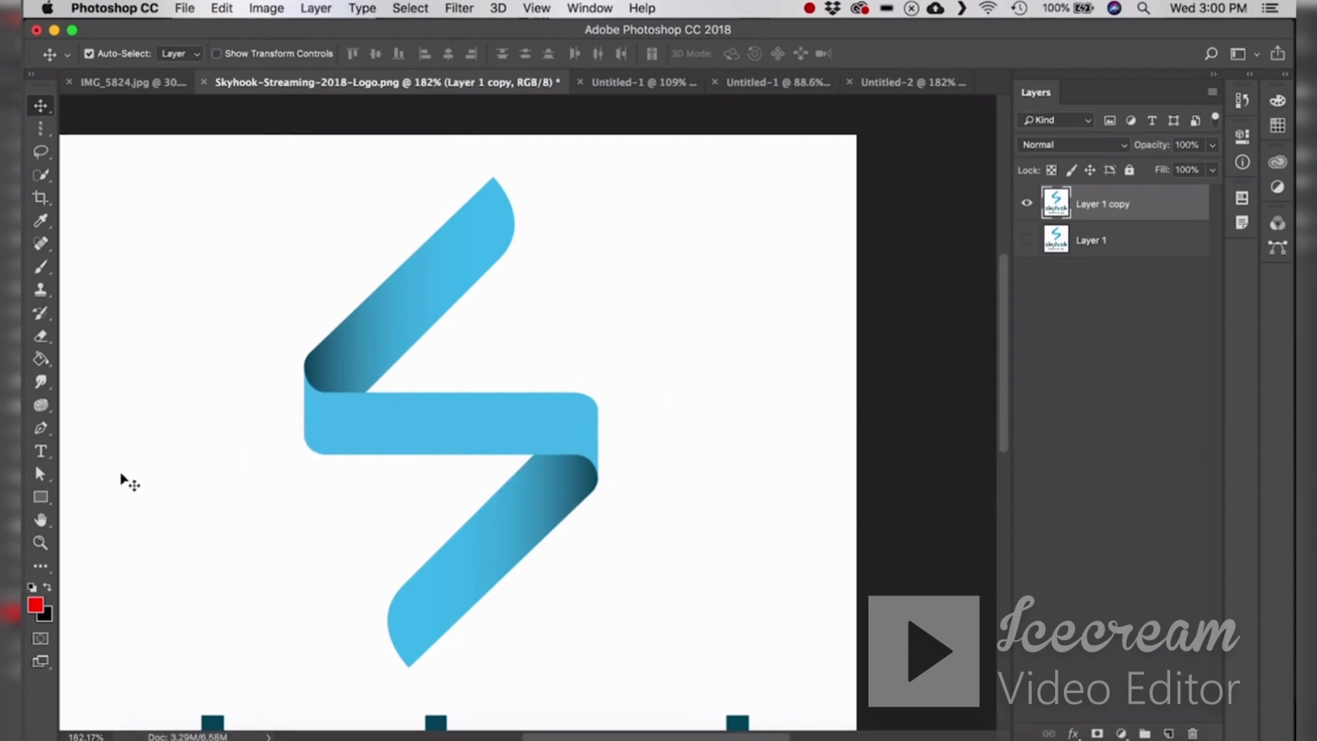
- Add the text "The End" beside the ribbon with the Vertical Type Tool and commit it
{"action": "left_click", "coordinate": [41, 454]}
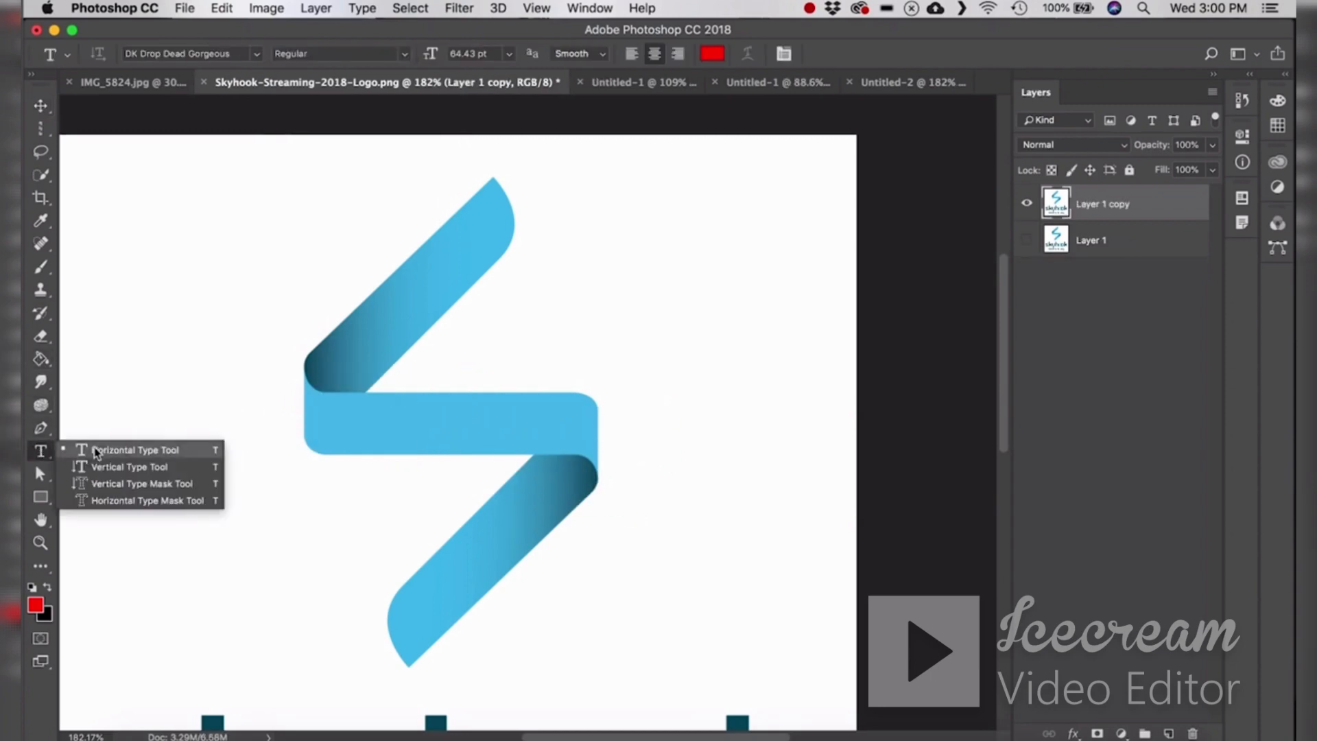
{"action": "left_click", "coordinate": [137, 464]}
{"action": "left_click", "coordinate": [172, 291]}
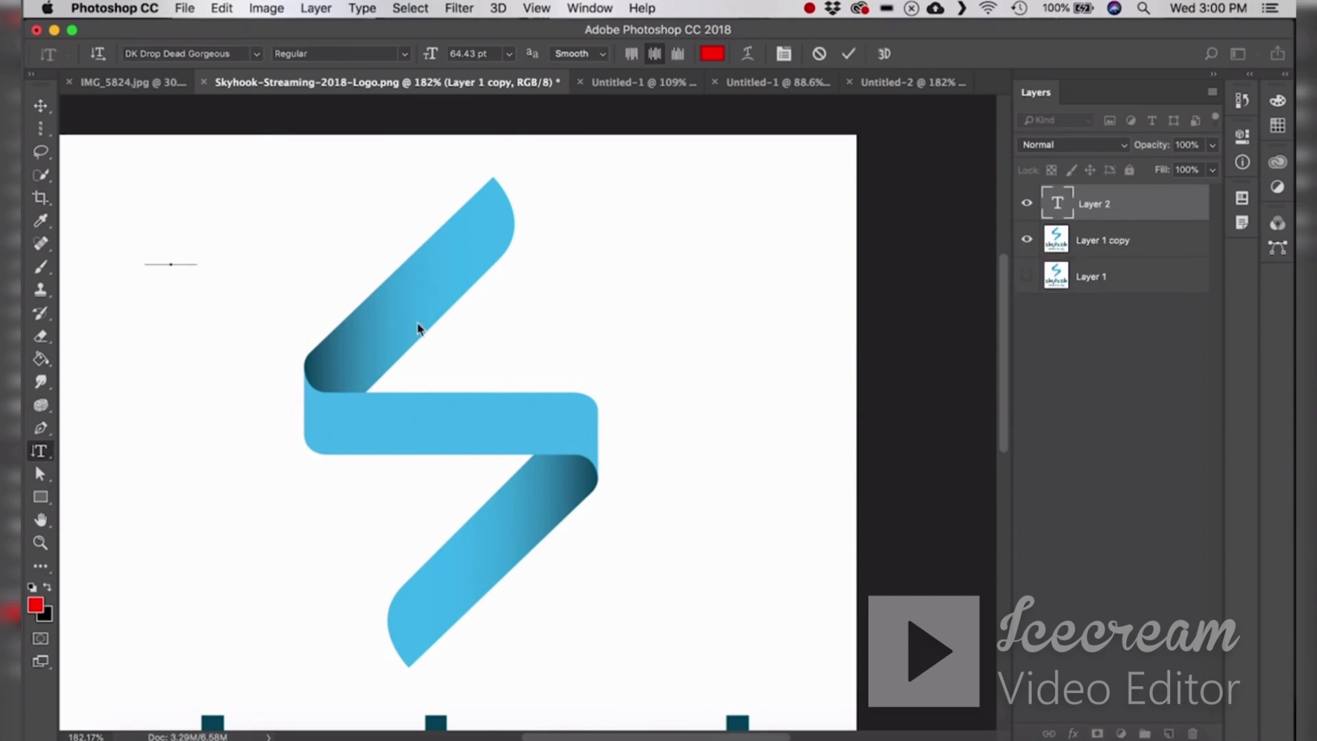
{"action": "type", "text": "THEEND"}
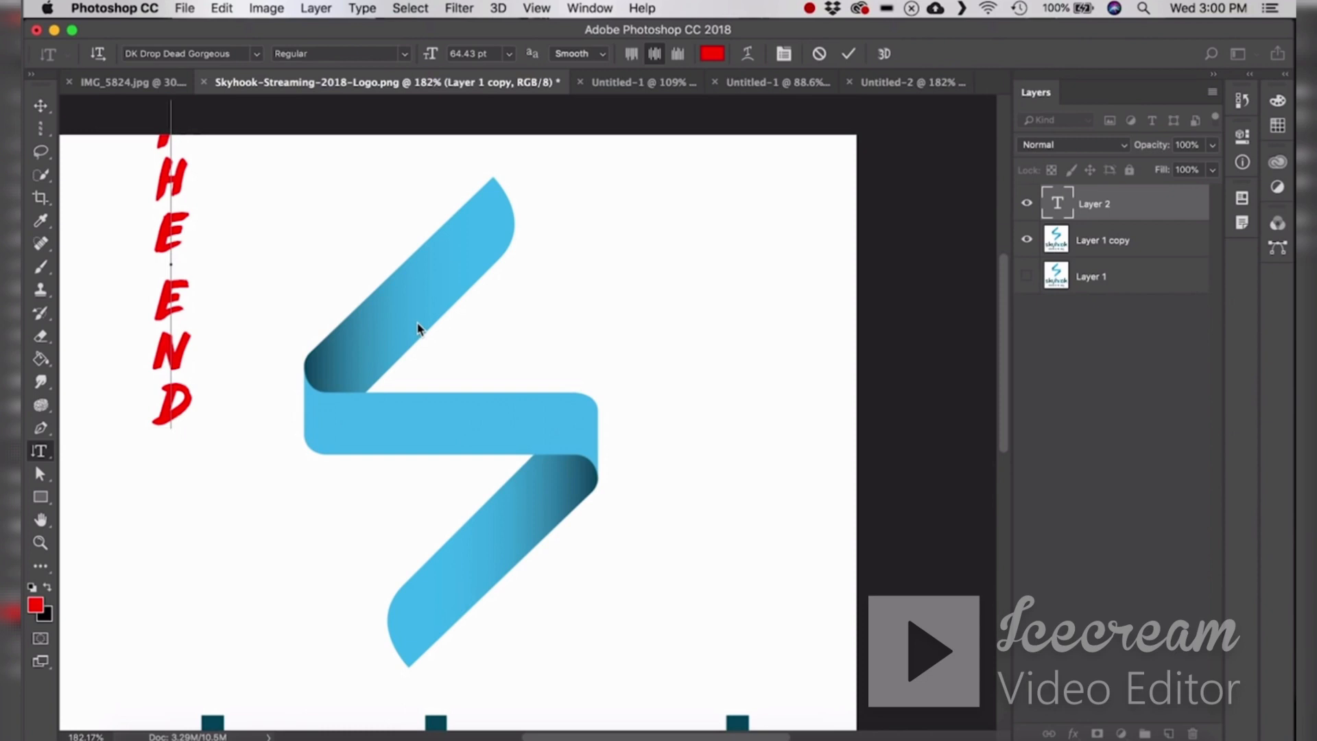
{"action": "left_click", "coordinate": [418, 328]}
- Move the vertical "The End" text down so it sits fully on the canvas, and delete its layer
{"action": "key", "text": "v"}
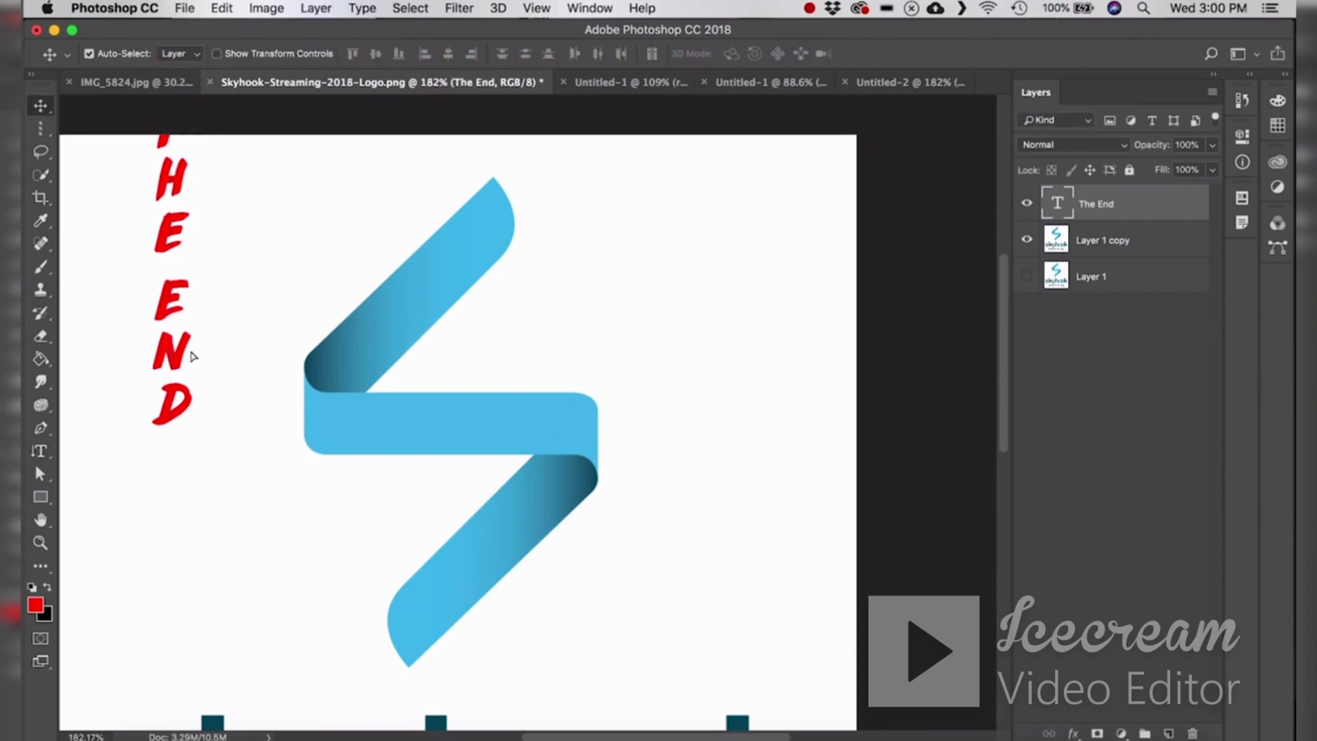
{"action": "left_click_drag", "start_coordinate": [193, 356], "coordinate": [222, 517]}
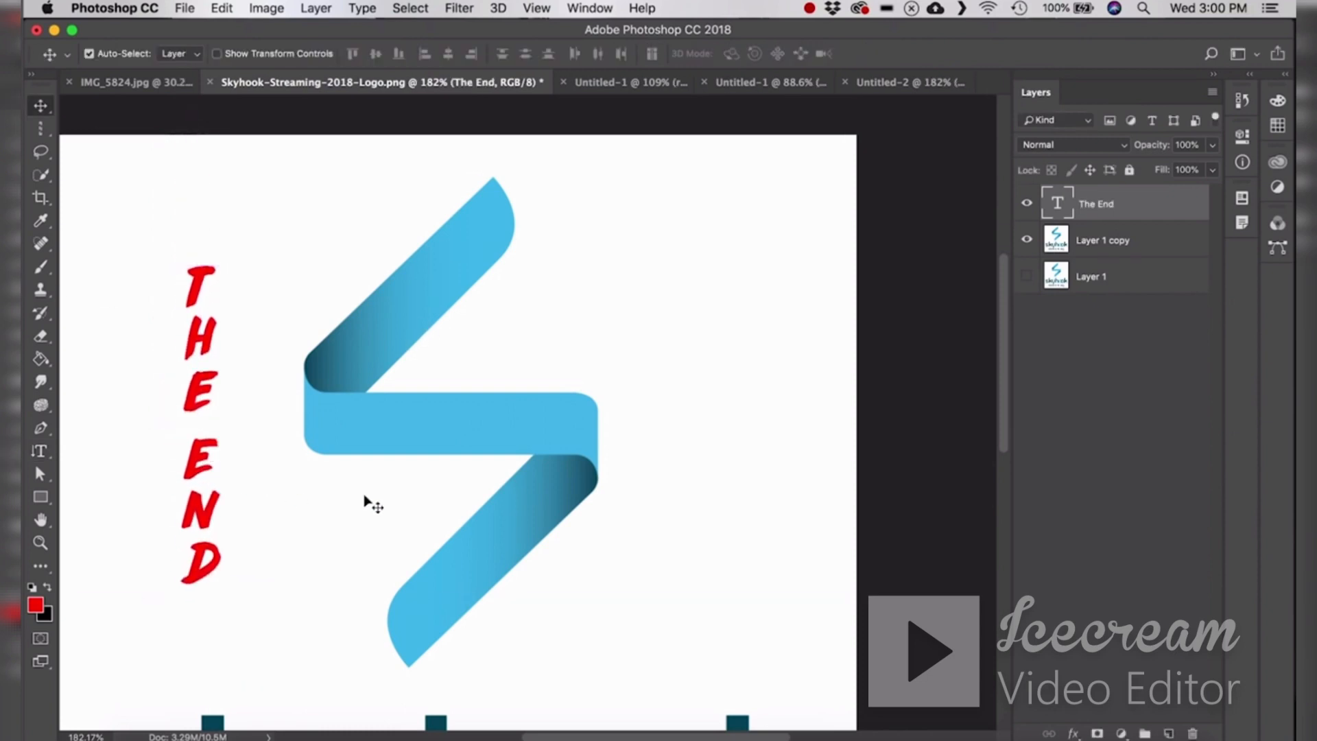
{"action": "key", "text": "Delete"}
- Create a "Hello!" text-shaped selection over the start of the ribbon's middle band with the Horizontal Type Mask Tool
{"action": "left_click", "coordinate": [39, 447]}
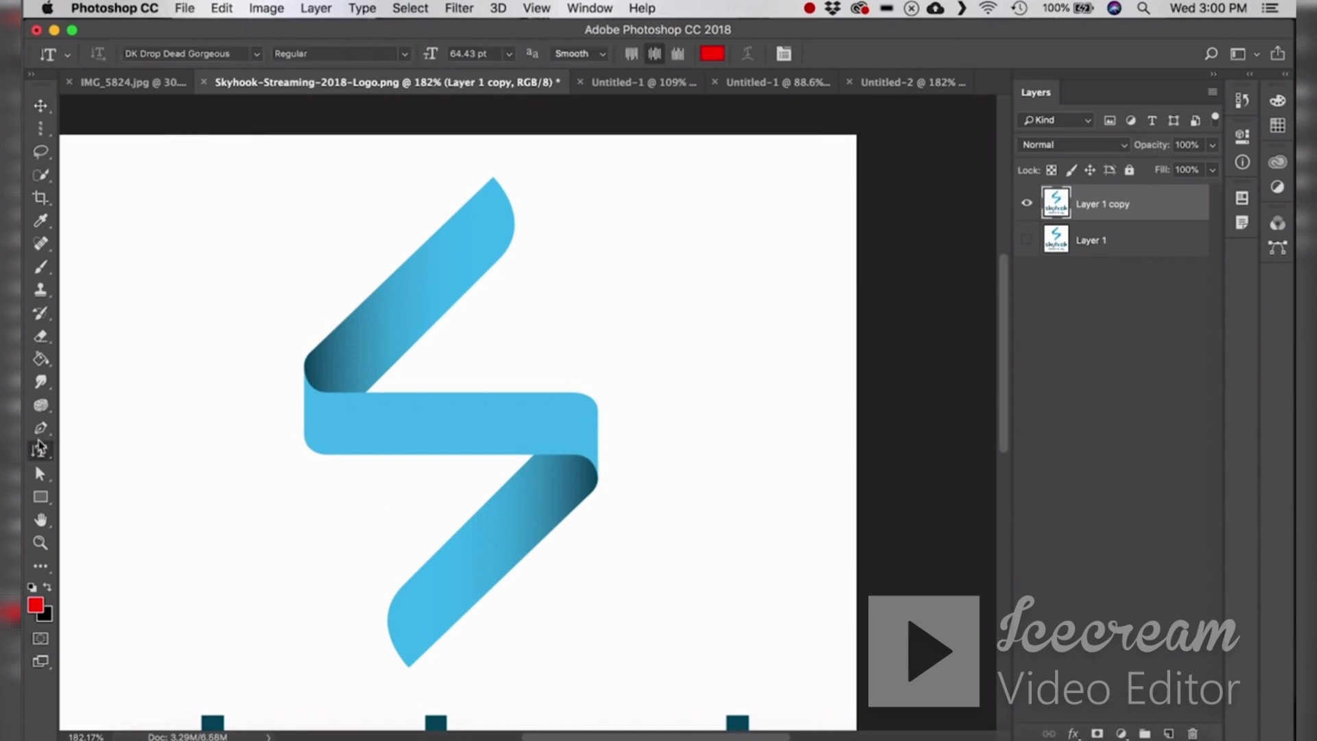
{"action": "right_click", "coordinate": [39, 458]}
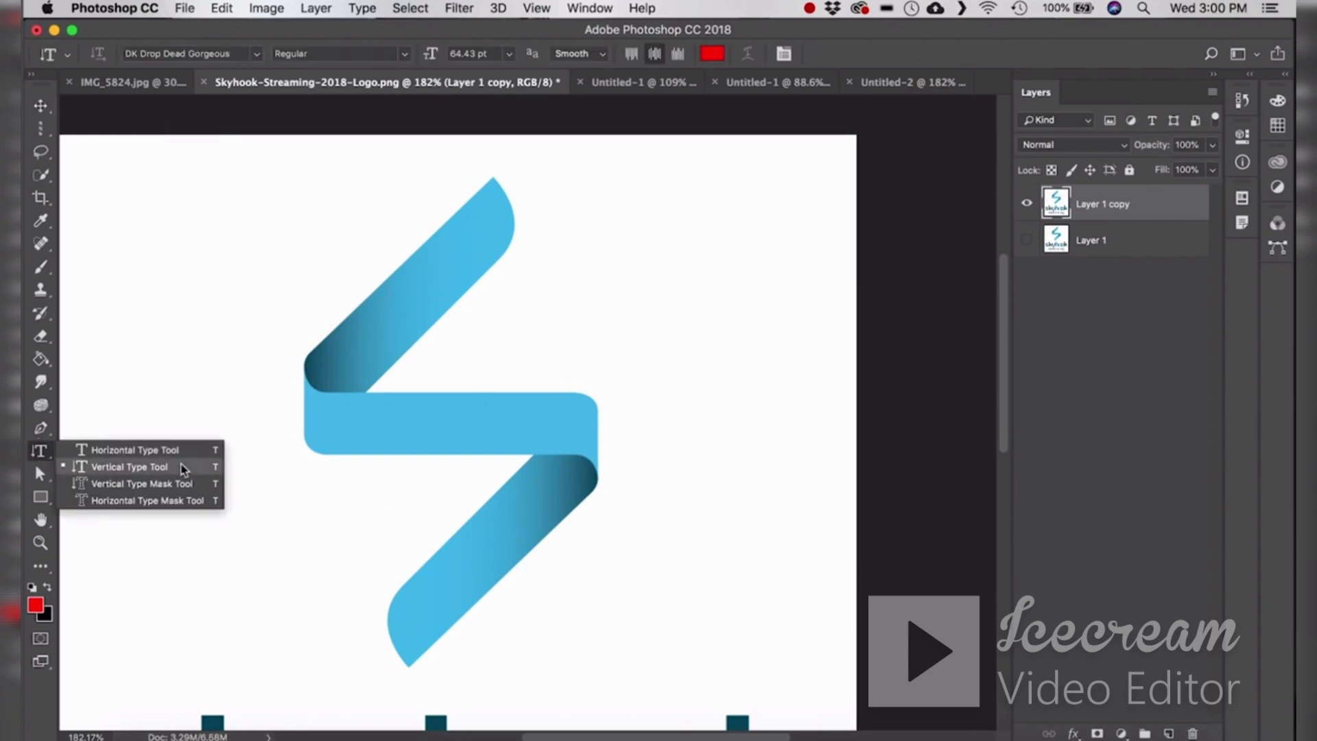
{"action": "left_click", "coordinate": [203, 500]}
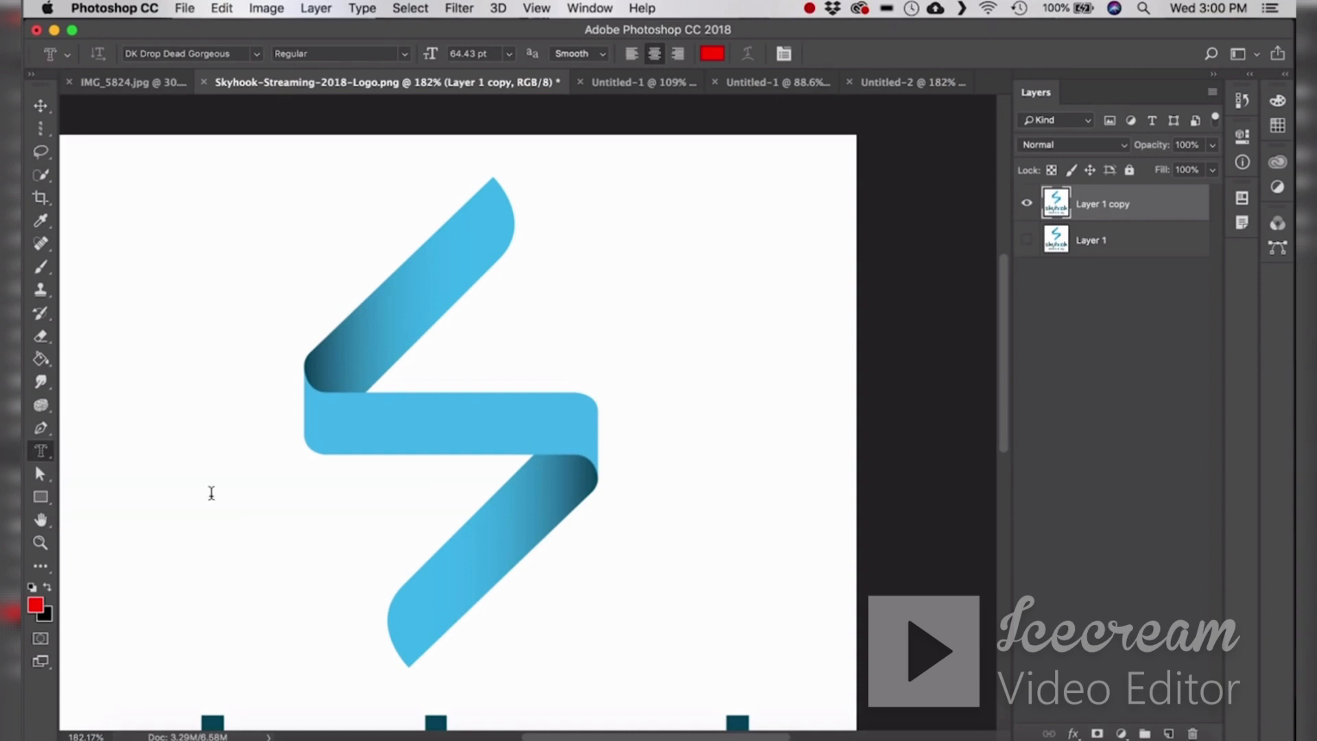
{"action": "left_click", "coordinate": [327, 440]}
{"action": "type", "text": "HELLO!"}
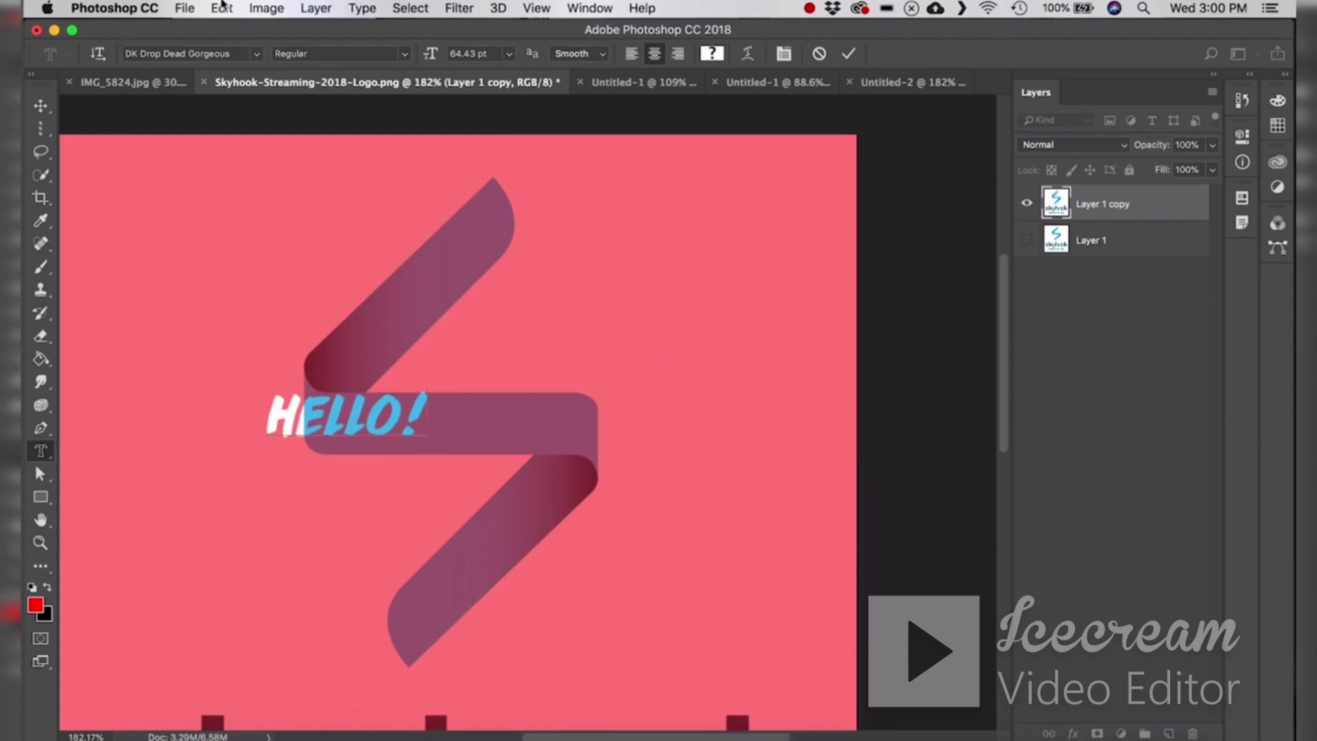
{"action": "left_click", "coordinate": [848, 53]}
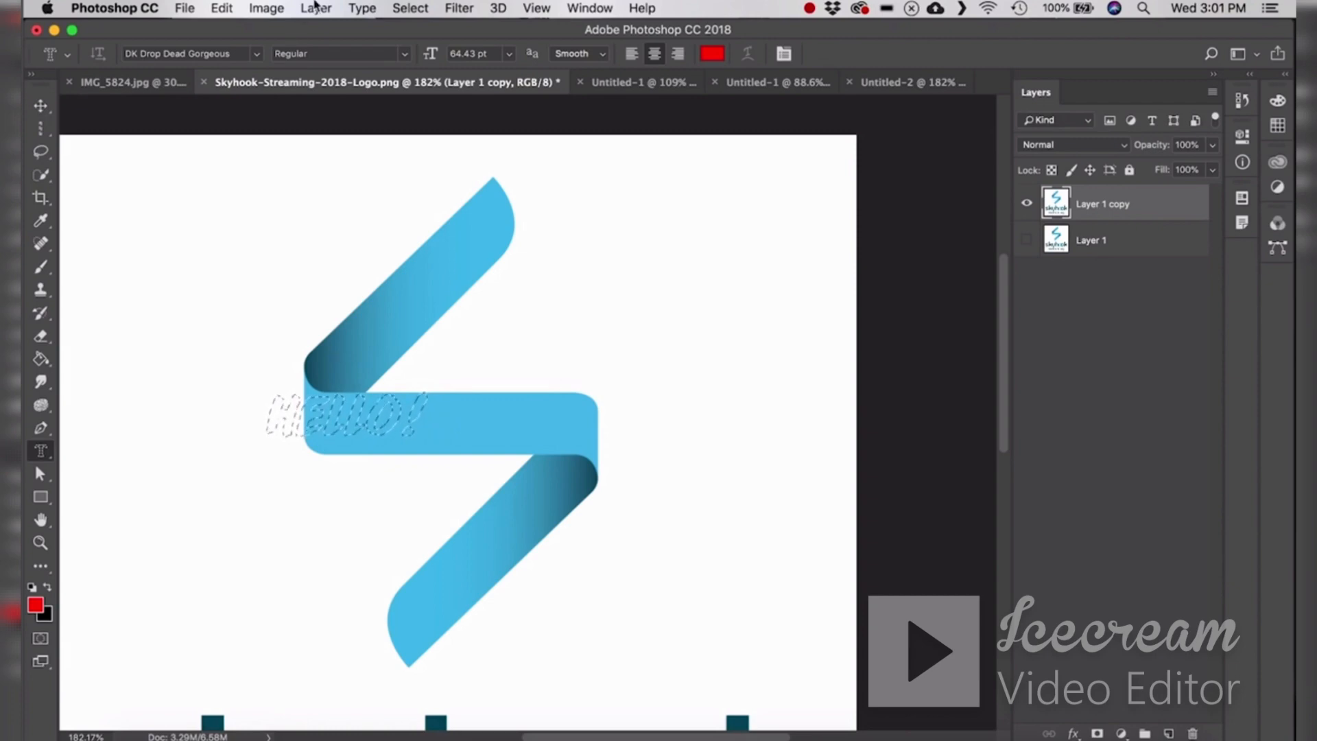
- Transform the "Hello!" selection to move it into the centre of the ribbon's middle band
{"action": "left_click", "coordinate": [369, 7]}
{"action": "mouse_move", "coordinate": [407, 9]}
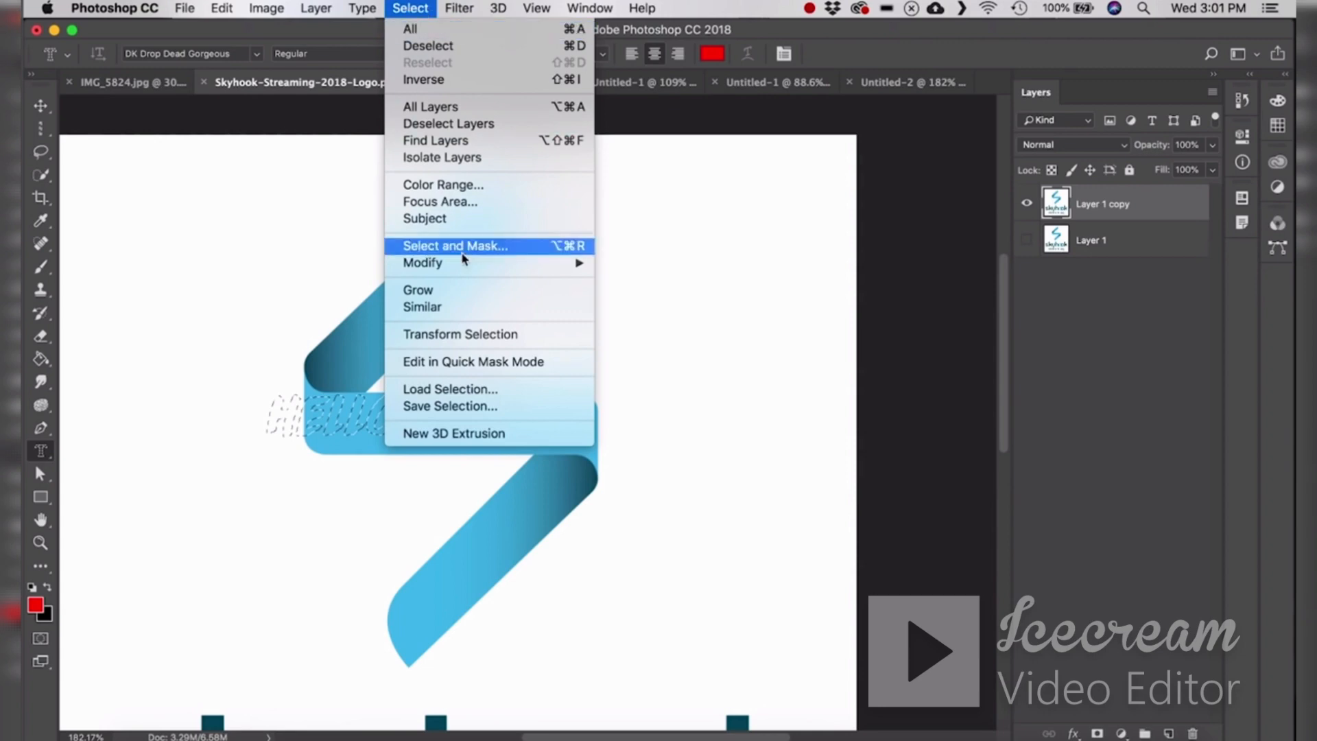
{"action": "left_click", "coordinate": [468, 335]}
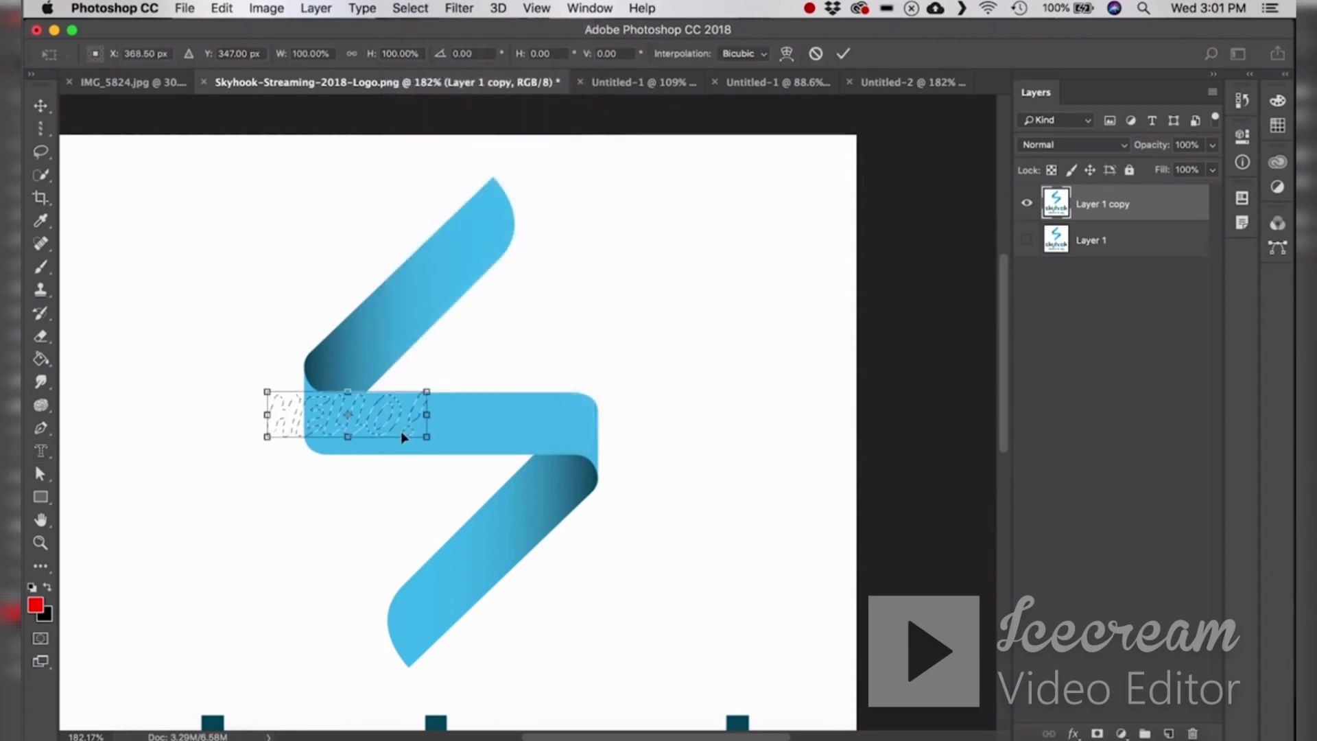
{"action": "left_click_drag", "start_coordinate": [390, 426], "coordinate": [482, 434]}
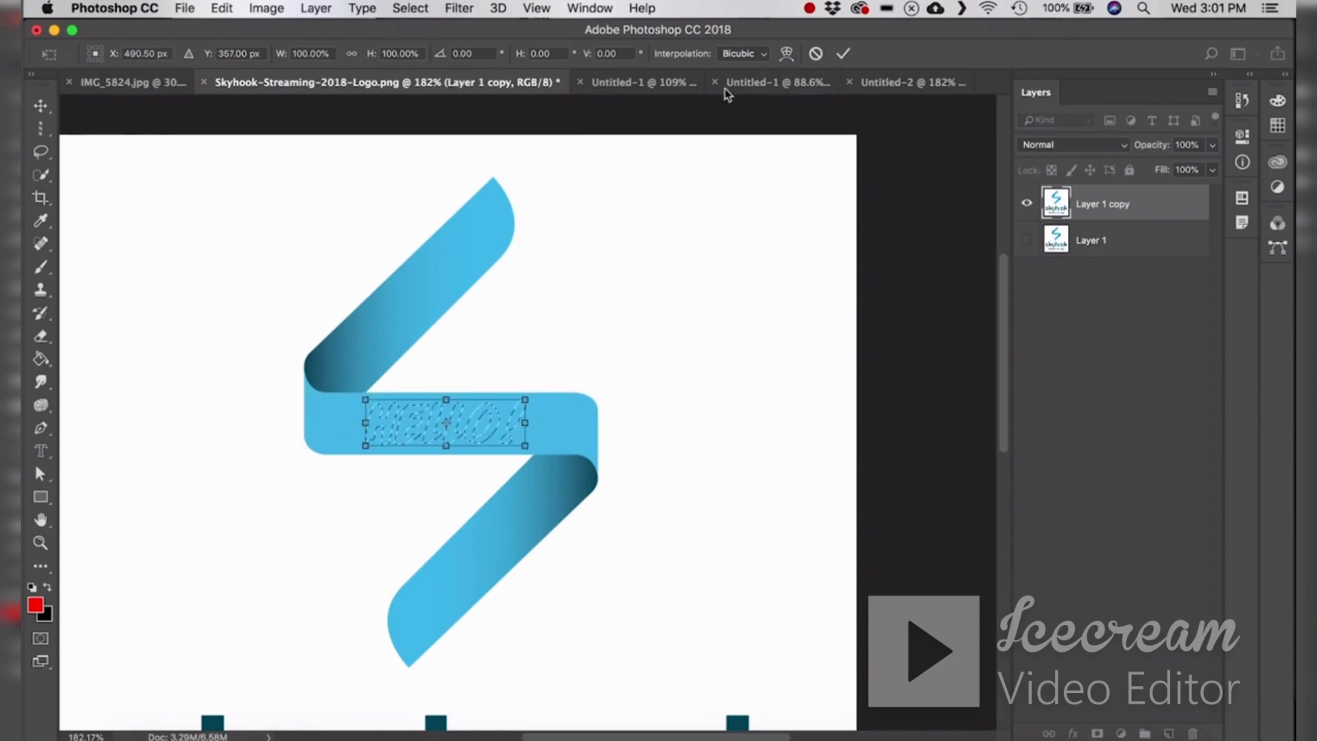
{"action": "left_click", "coordinate": [843, 53]}
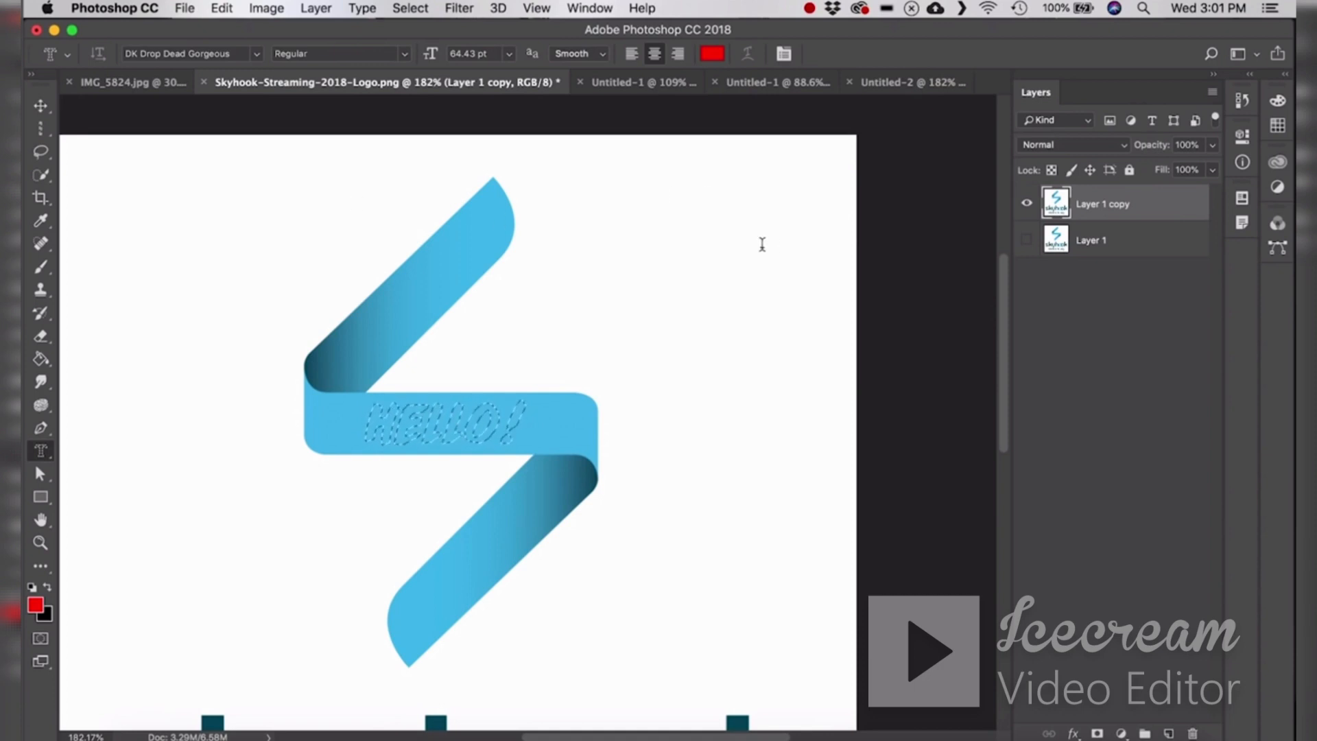
- Mask Layer 1 copy with the "Hello!" selection and undo the mask
{"action": "left_click", "coordinate": [1097, 732]}
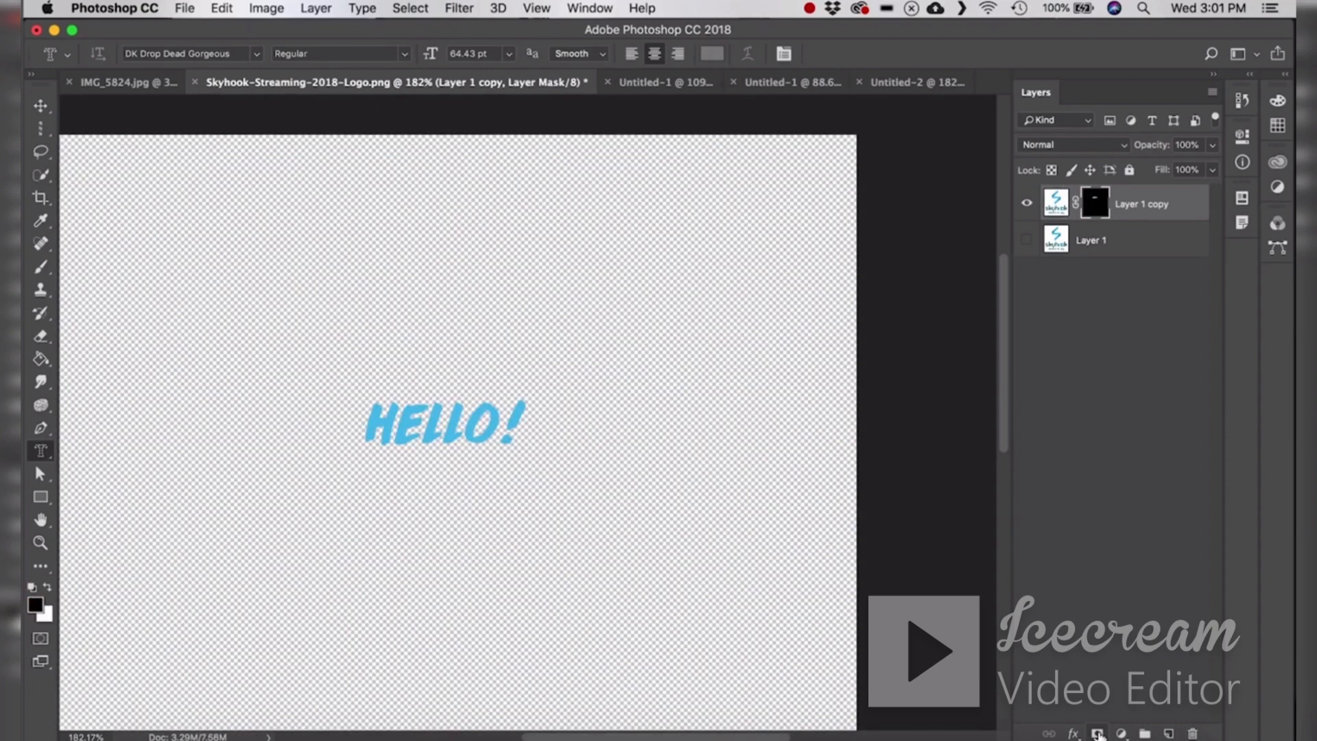
{"action": "key", "text": "super+z"}
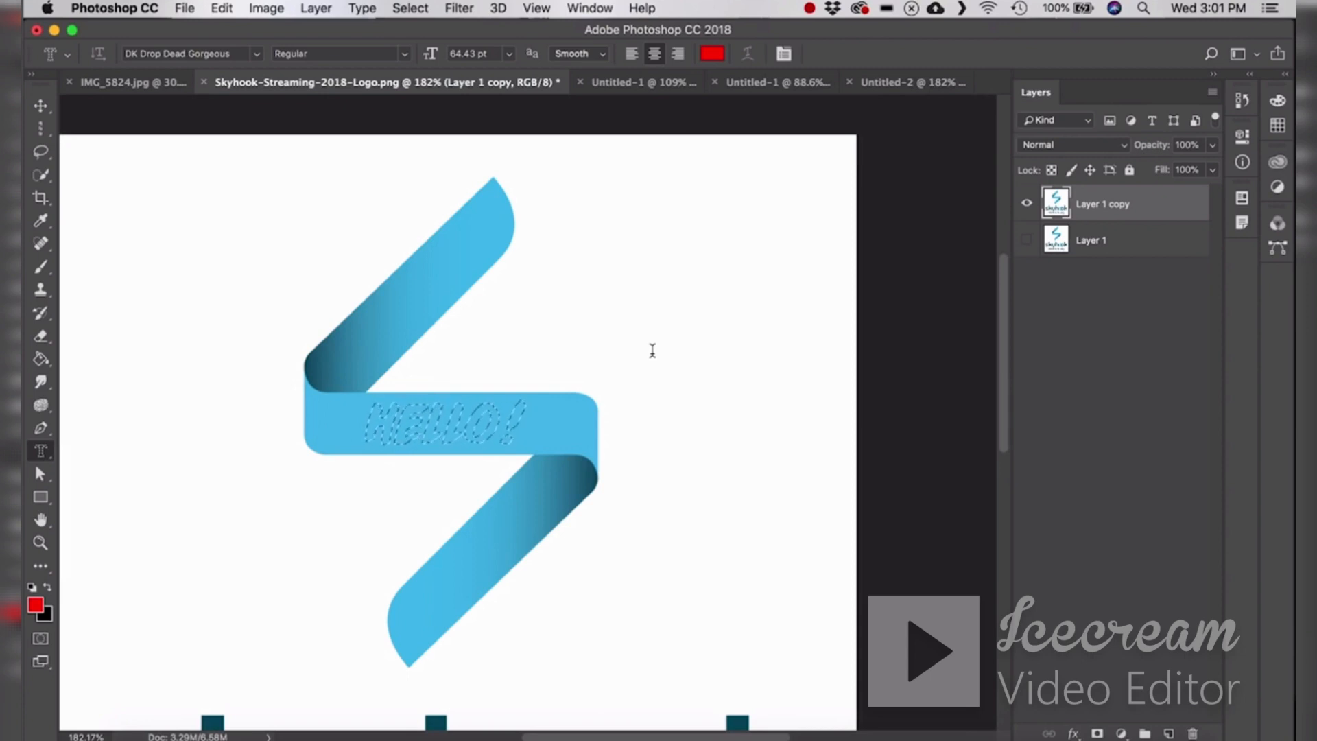
- Cut the "Hello!" selection out of the ribbon and deselect it, and step back to before the text selection
{"action": "key", "text": "Delete"}
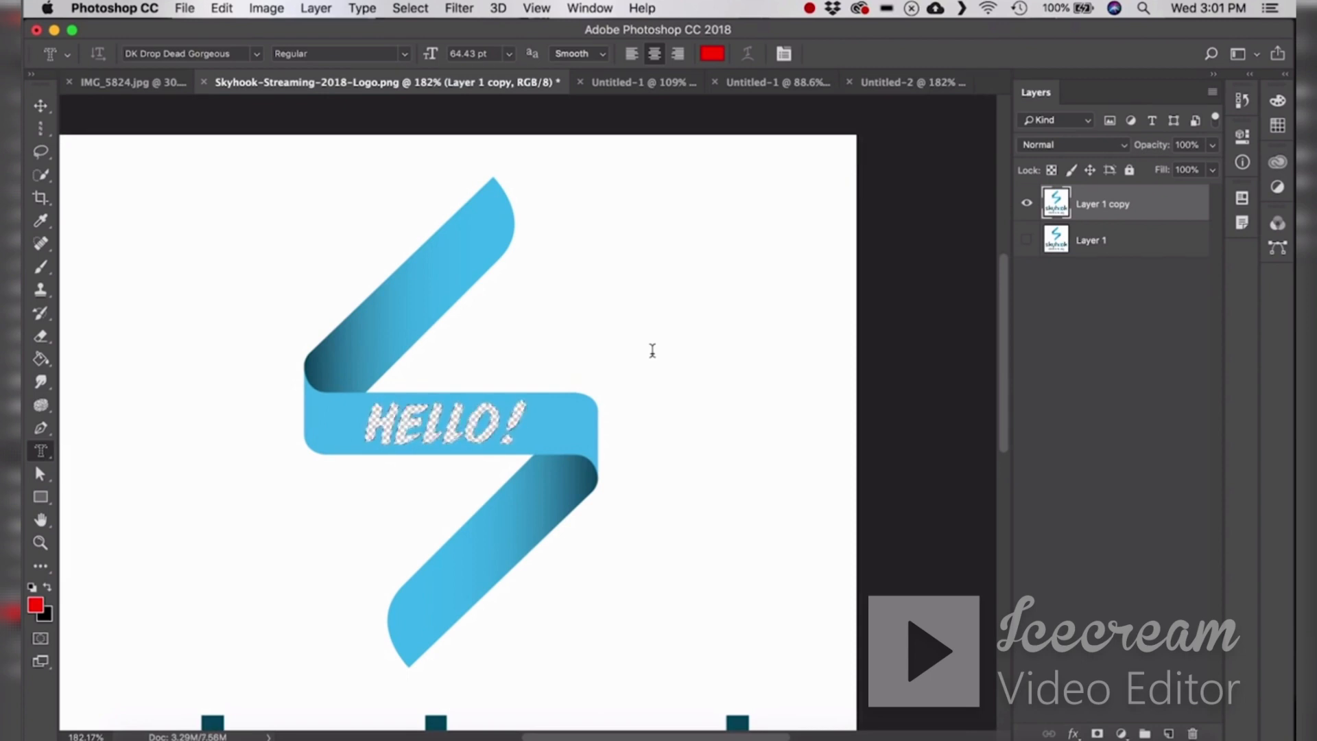
{"action": "key", "text": "super+d"}
{"action": "key", "text": "super+alt+z"}
{"action": "key", "text": "super+alt+z"}
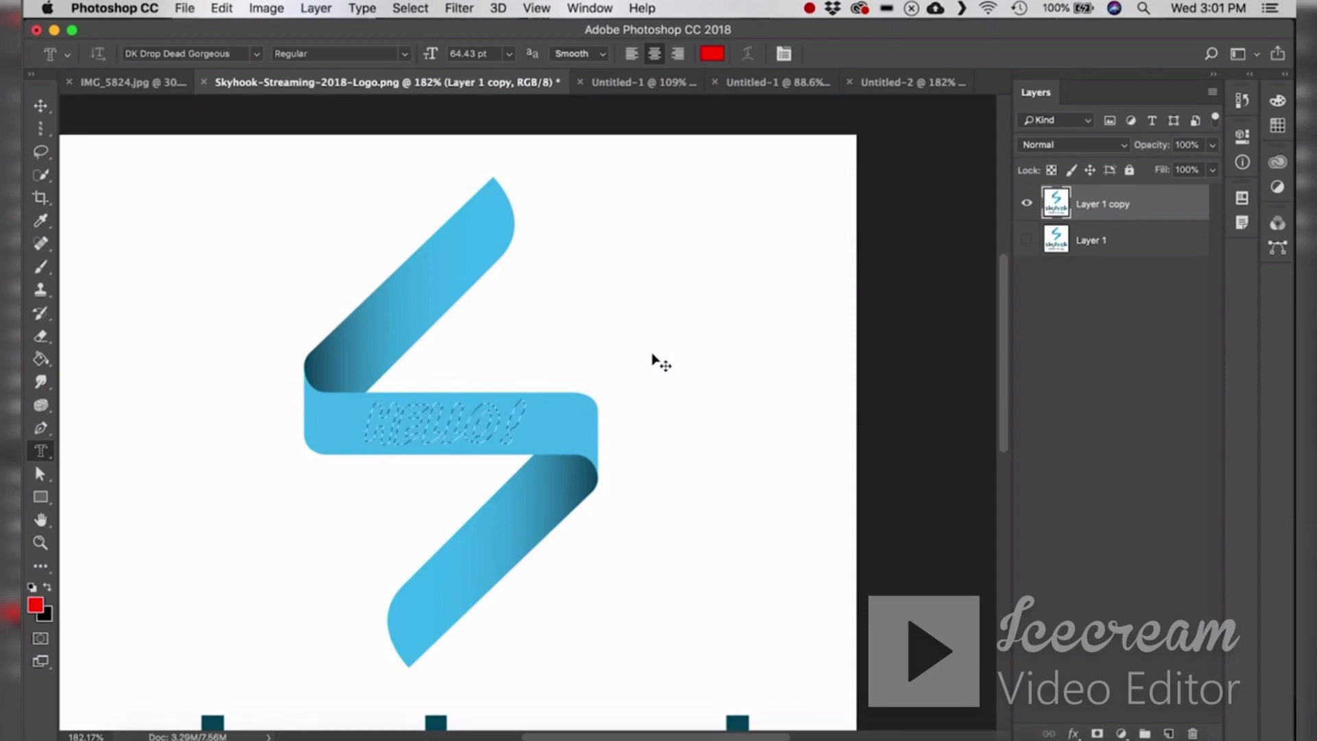
{"action": "key", "text": "super+alt+z"}
- Restore the Horizontal Type Tool as the active type tool and switch to the Rectangle Tool
{"action": "right_click", "coordinate": [40, 450]}
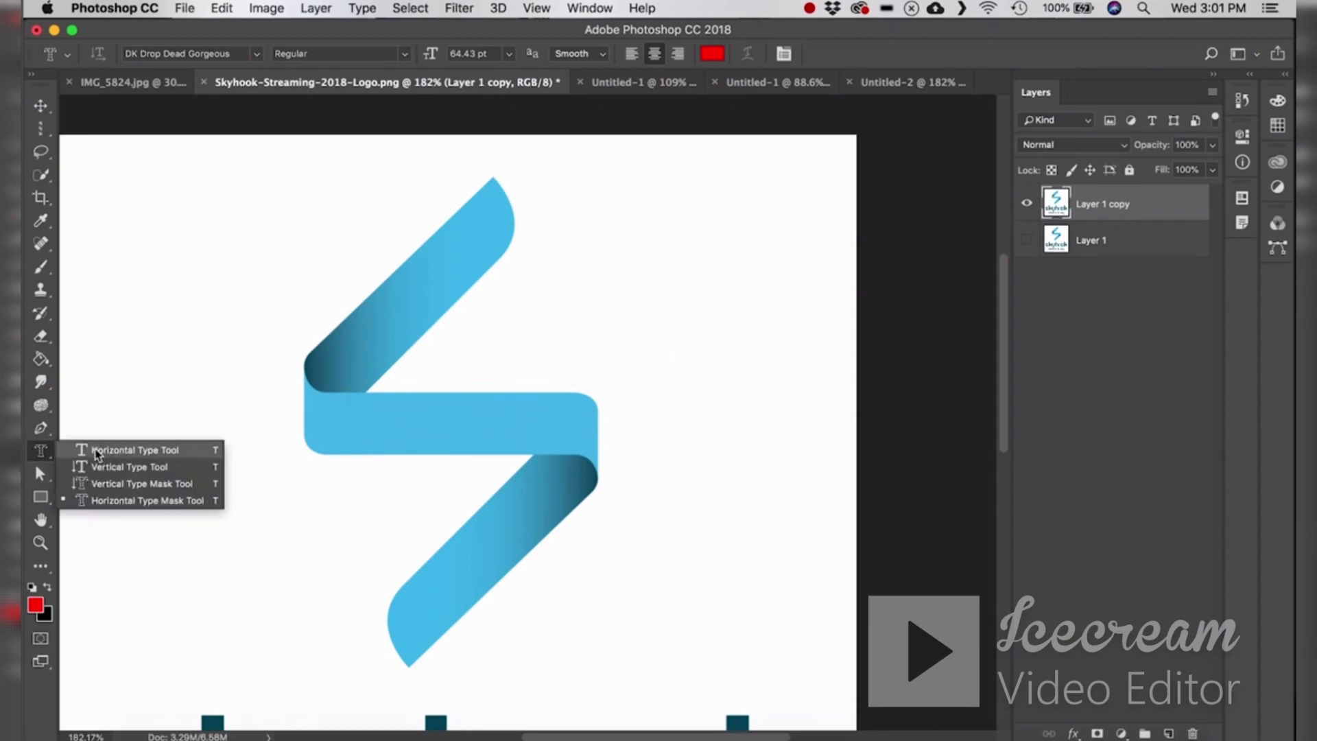
{"action": "left_click", "coordinate": [103, 446]}
{"action": "left_click", "coordinate": [41, 473]}
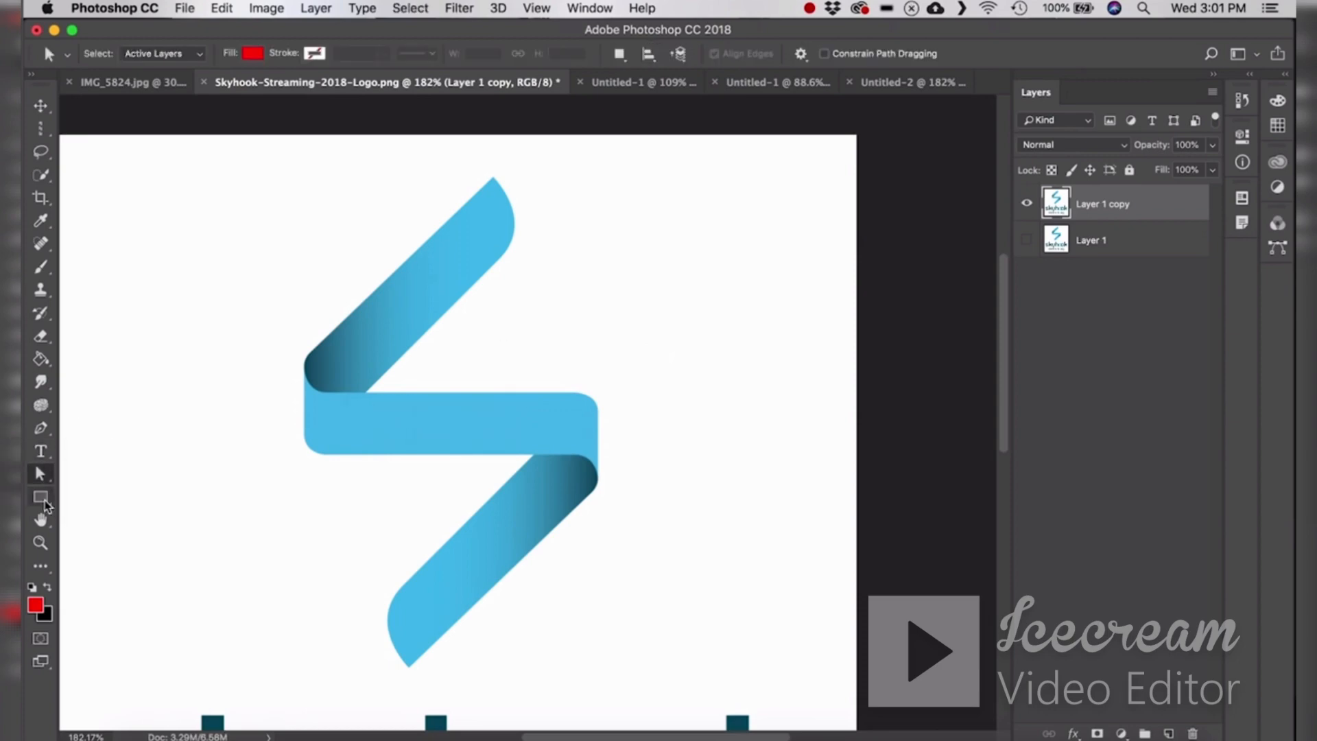
{"action": "left_click", "coordinate": [40, 497]}
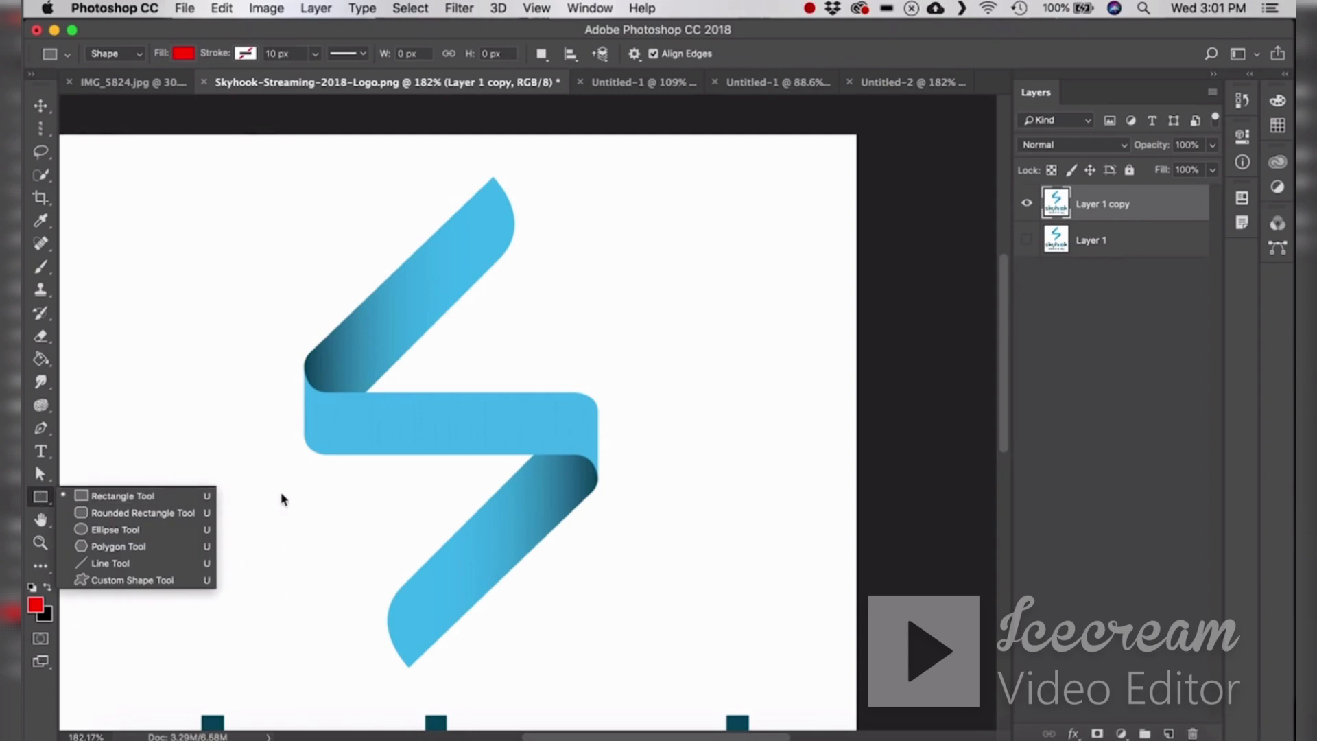
{"action": "left_click", "coordinate": [164, 494]}
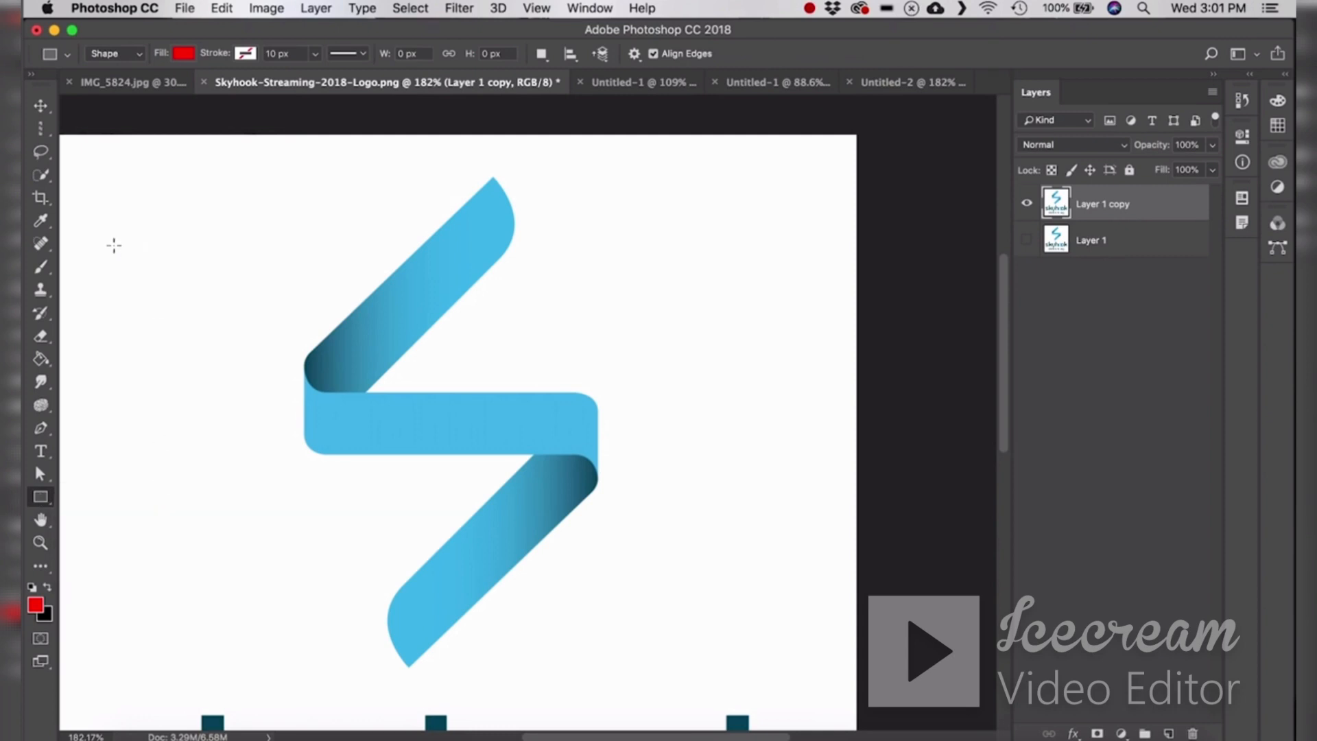
- Set the Rectangle Tool's fill to dark red and its stroke to black
{"action": "left_click", "coordinate": [183, 53]}
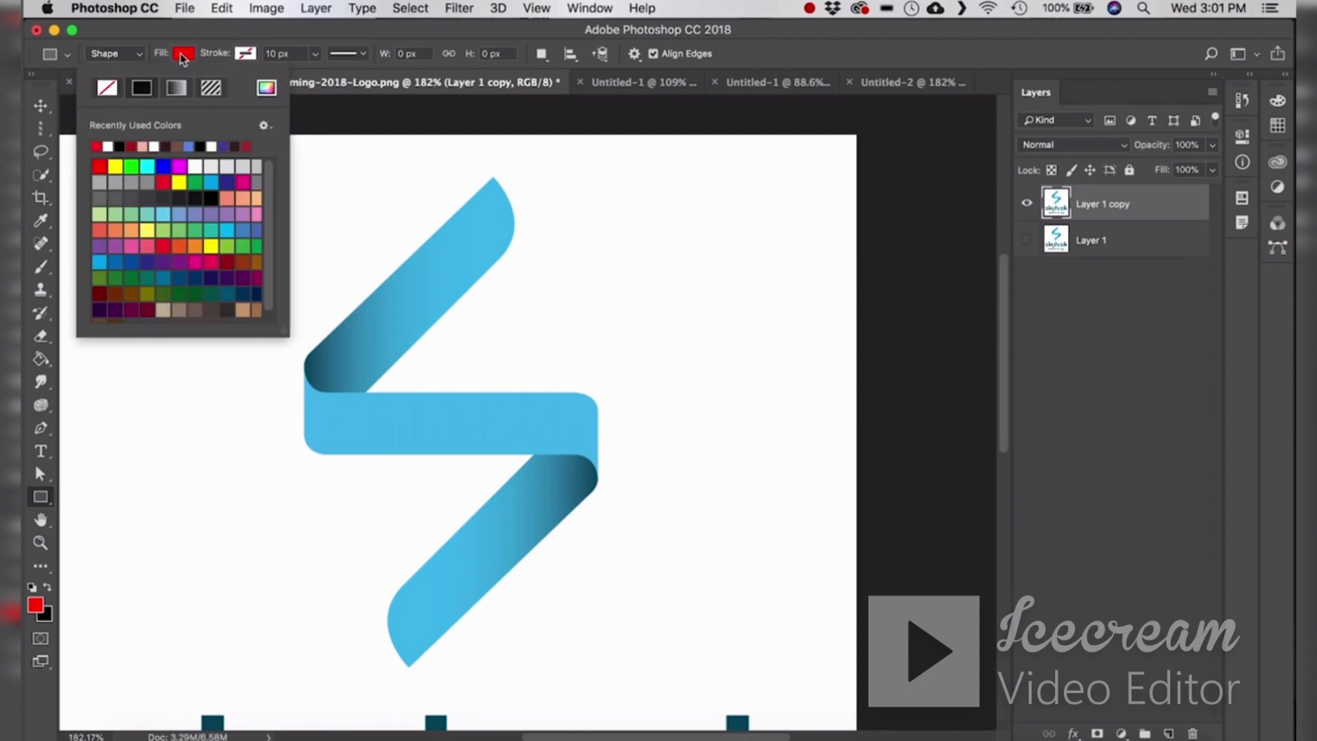
{"action": "left_click", "coordinate": [119, 146]}
{"action": "left_click", "coordinate": [130, 146]}
{"action": "left_click", "coordinate": [245, 53]}
{"action": "left_click", "coordinate": [244, 55]}
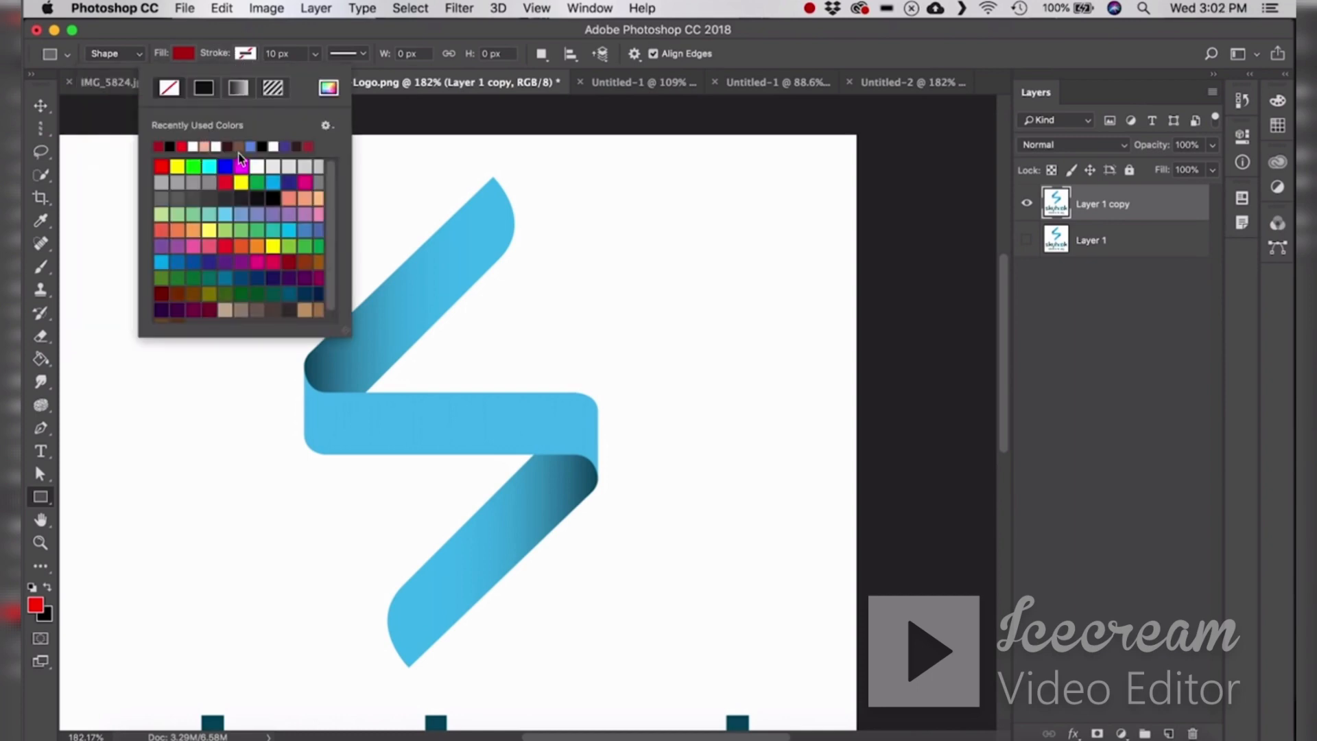
{"action": "left_click", "coordinate": [272, 197]}
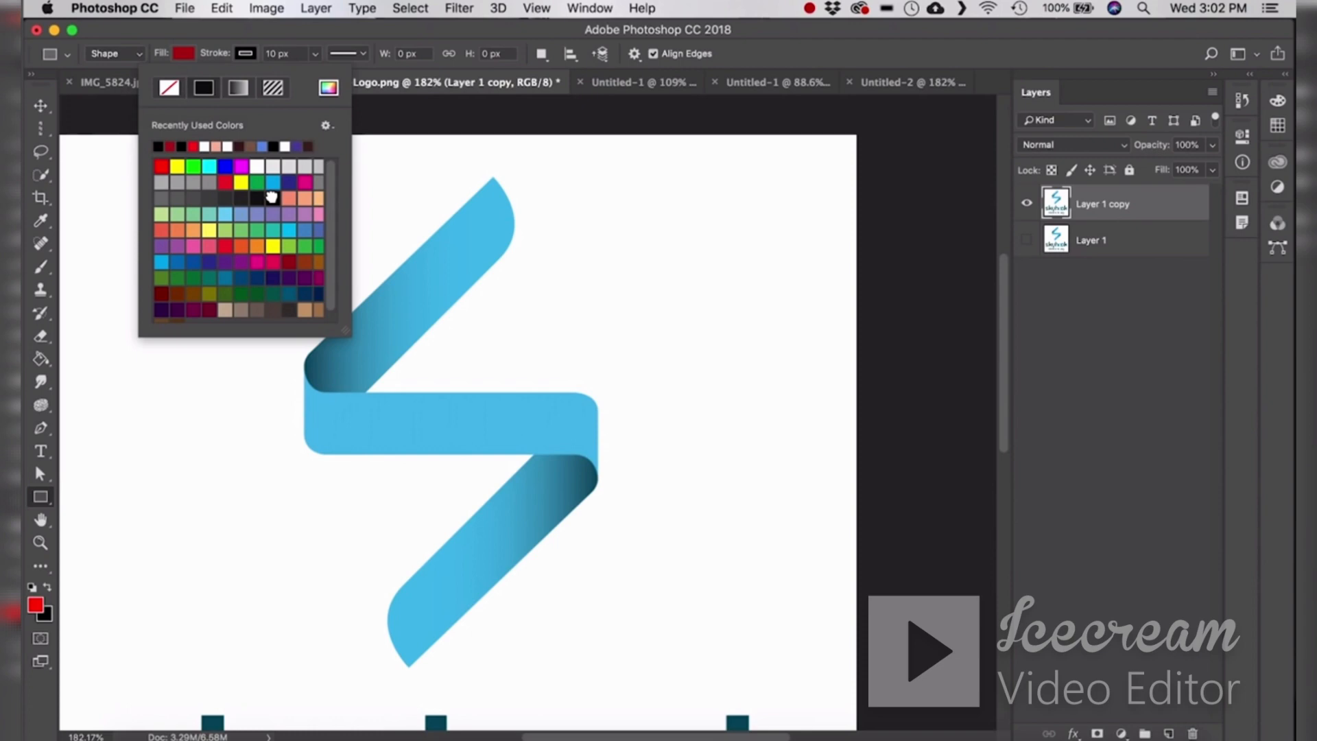
- Draw a rectangle about 218 by 209 px with a 10 px stroke beside the ribbon's upper end, and undo it
{"action": "left_click", "coordinate": [271, 53]}
{"action": "left_click", "coordinate": [286, 53]}
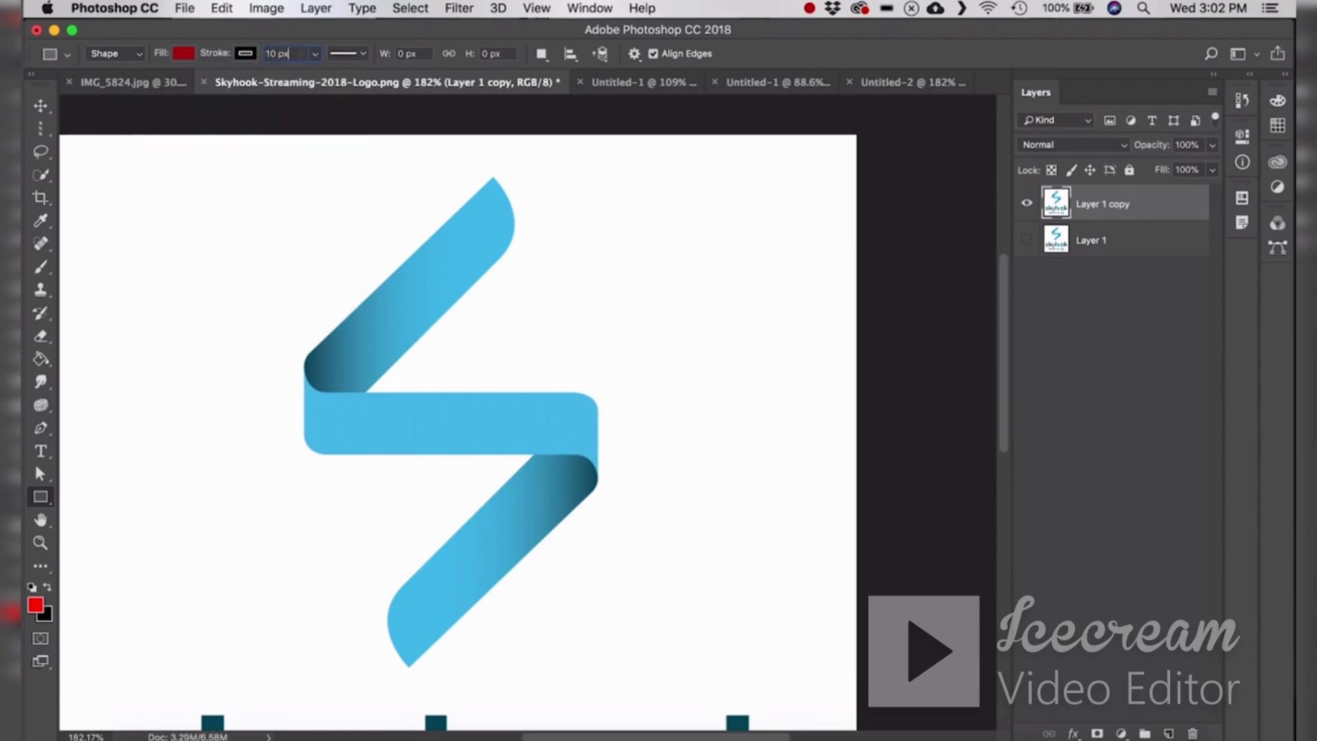
{"action": "mouse_move", "coordinate": [106, 185]}
{"action": "left_mouse_down"}
{"action": "mouse_move", "coordinate": [220, 279]}
{"action": "mouse_move", "coordinate": [280, 352]}
{"action": "left_mouse_up"}
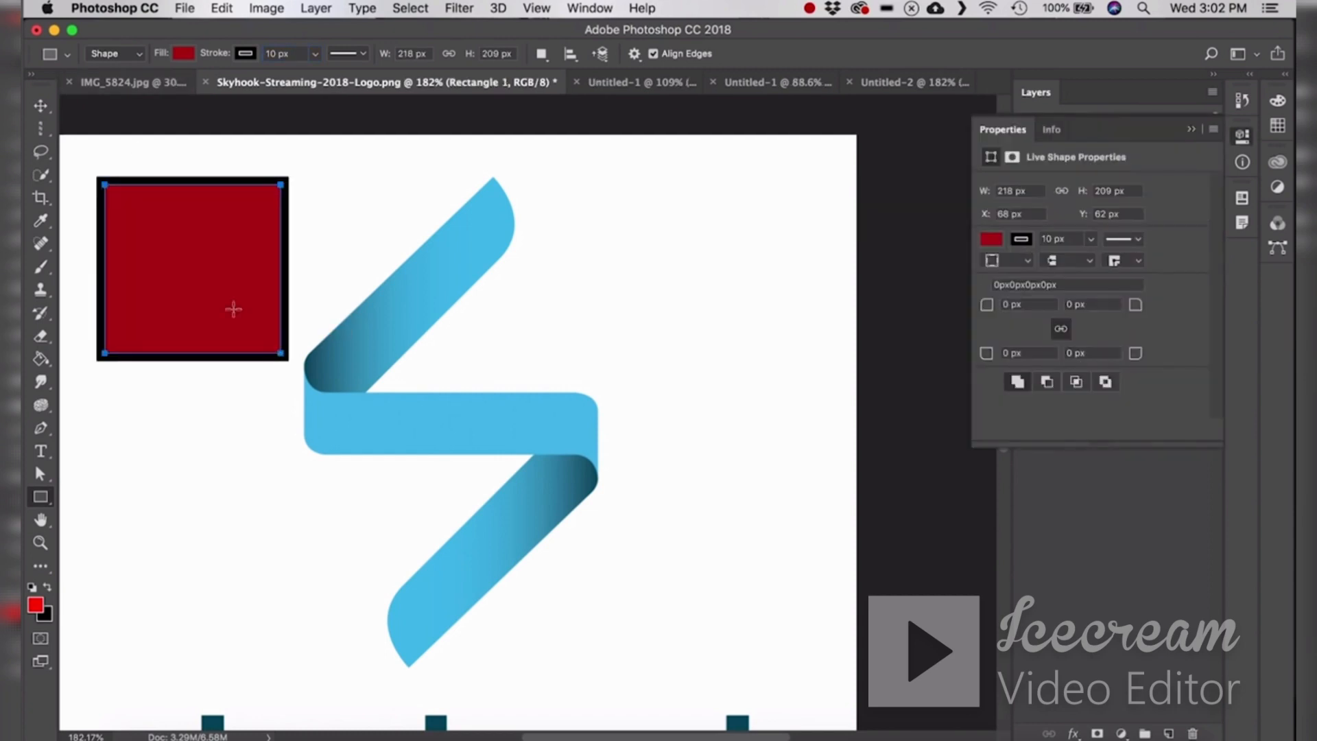
{"action": "key", "text": "v"}
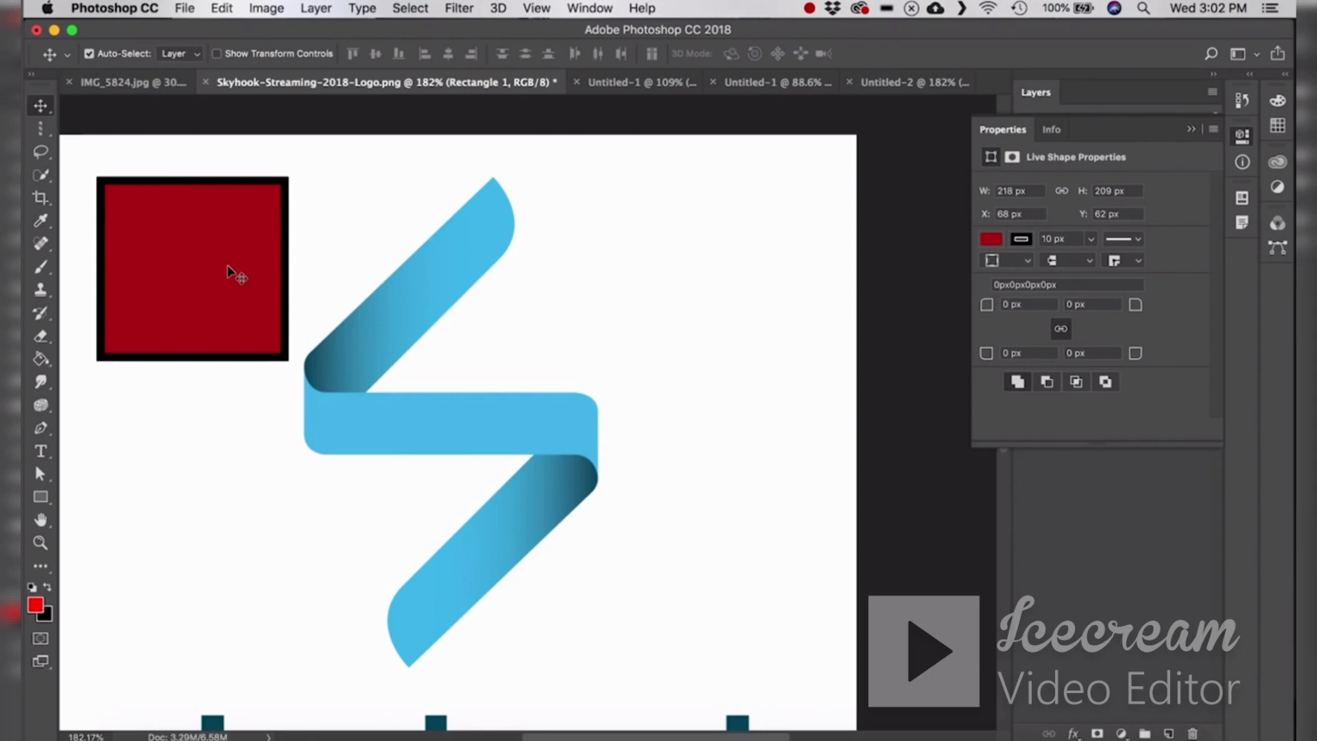
{"action": "key", "text": "super+z"}
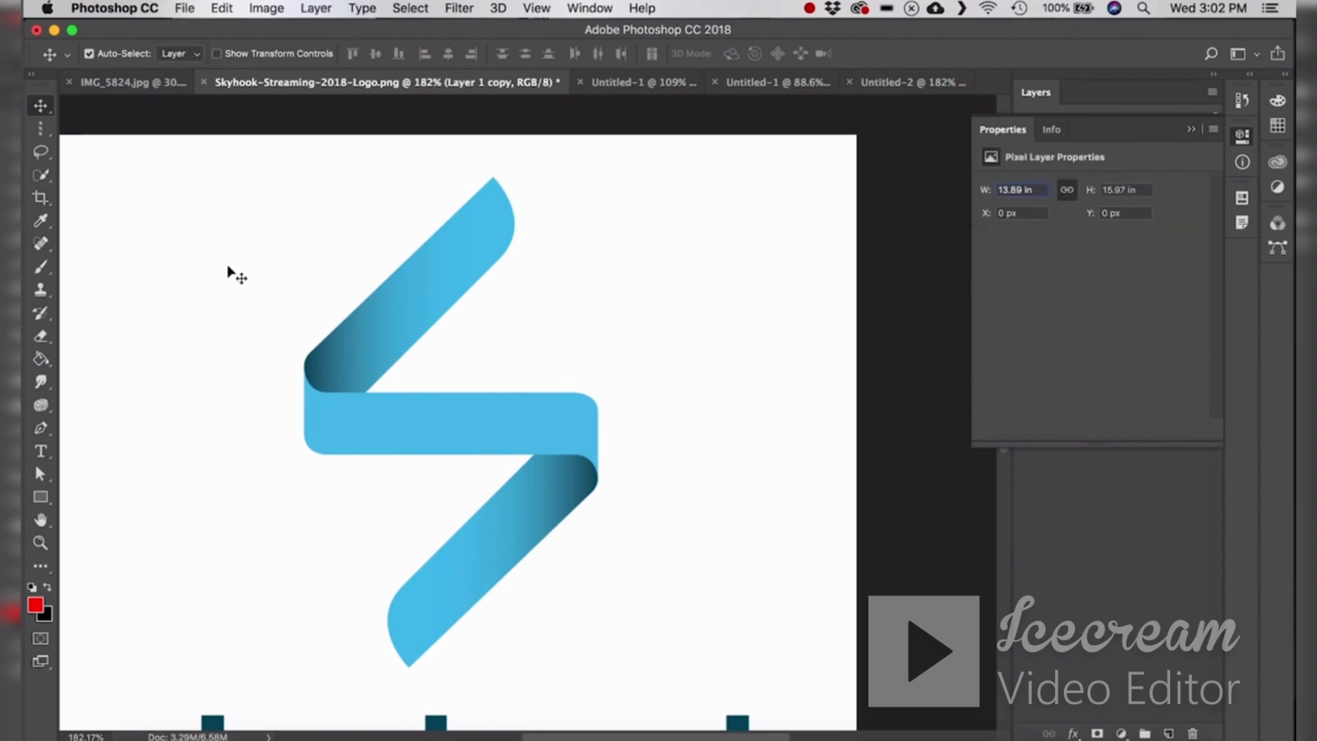
- Draw a square of about 153 px beside the ribbon with the Rectangle Tool, and undo it
{"action": "left_click", "coordinate": [40, 496]}
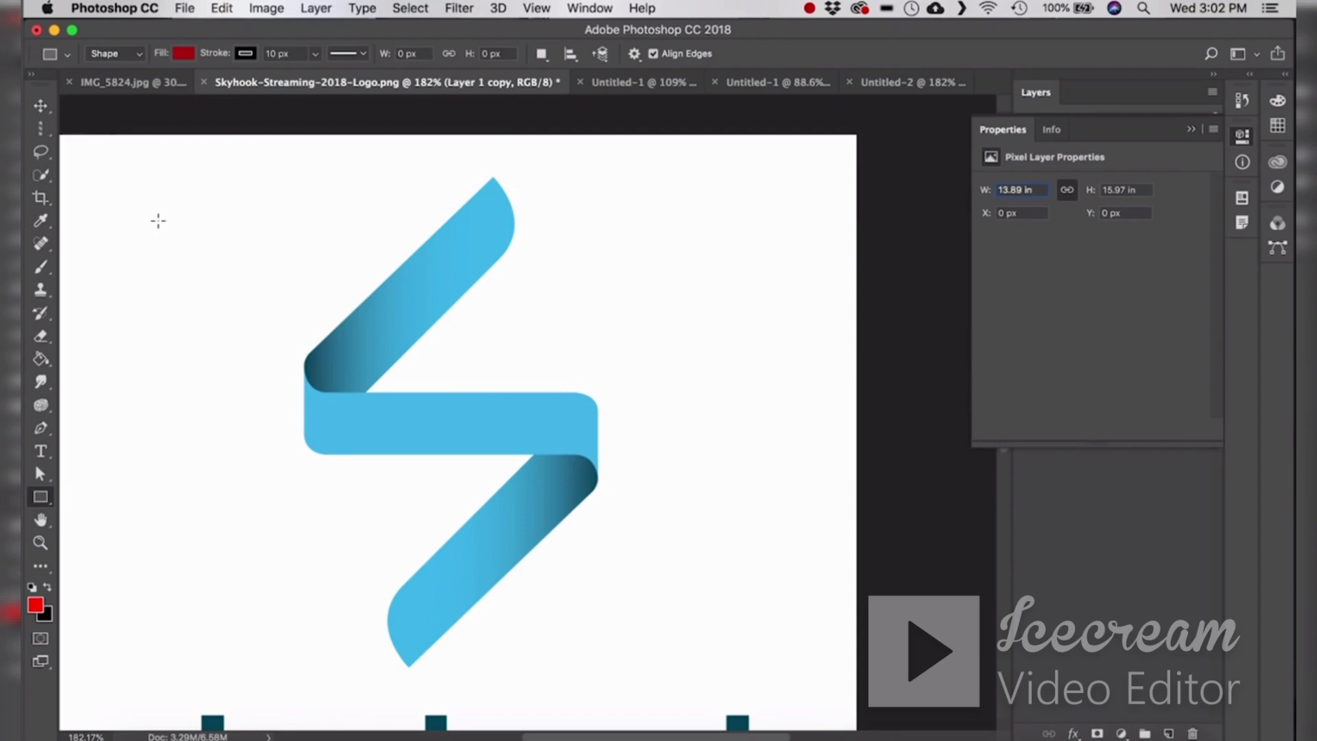
{"action": "left_click_drag", "start_coordinate": [157, 220], "coordinate": [282, 343]}
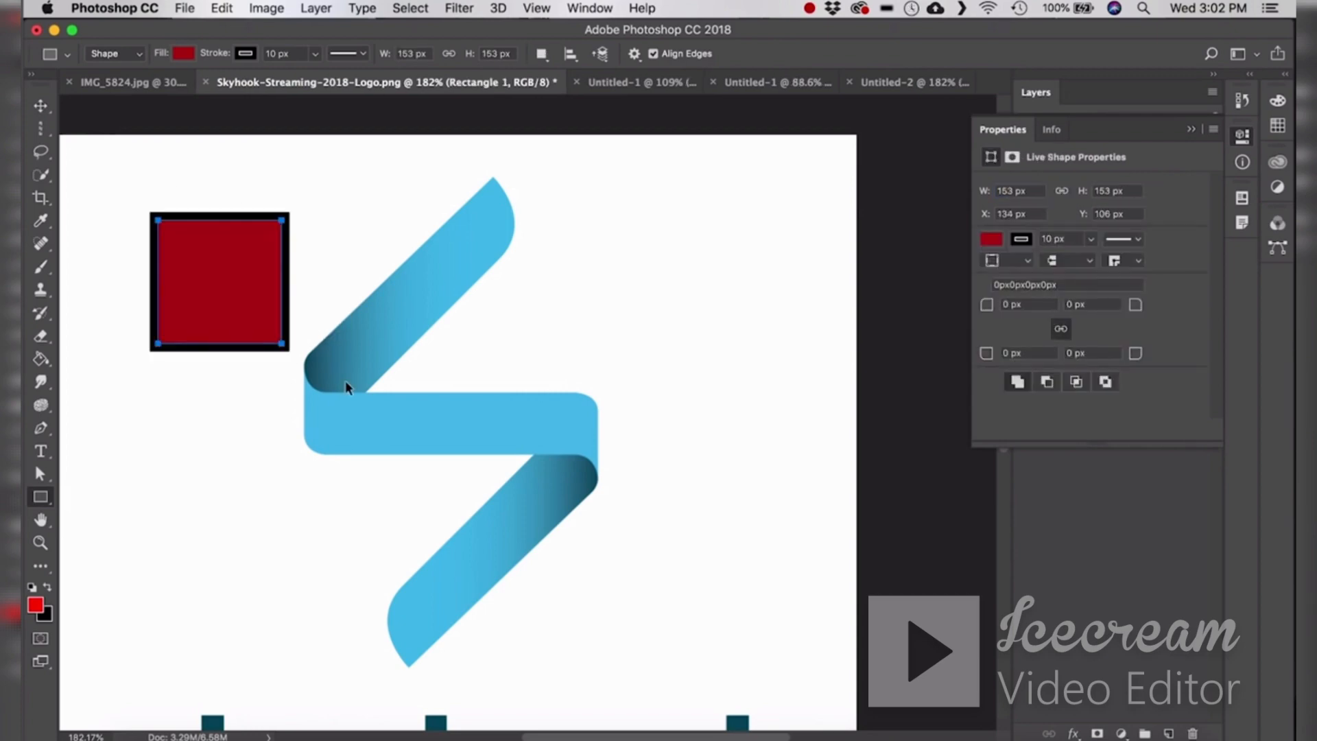
{"action": "key", "text": "ctrl+z"}
- Draw a rounded rectangle about 300 by 590 px with a 100 px corner radius, overlapping the ribbon's right-hand bends
{"action": "right_click", "coordinate": [40, 496]}
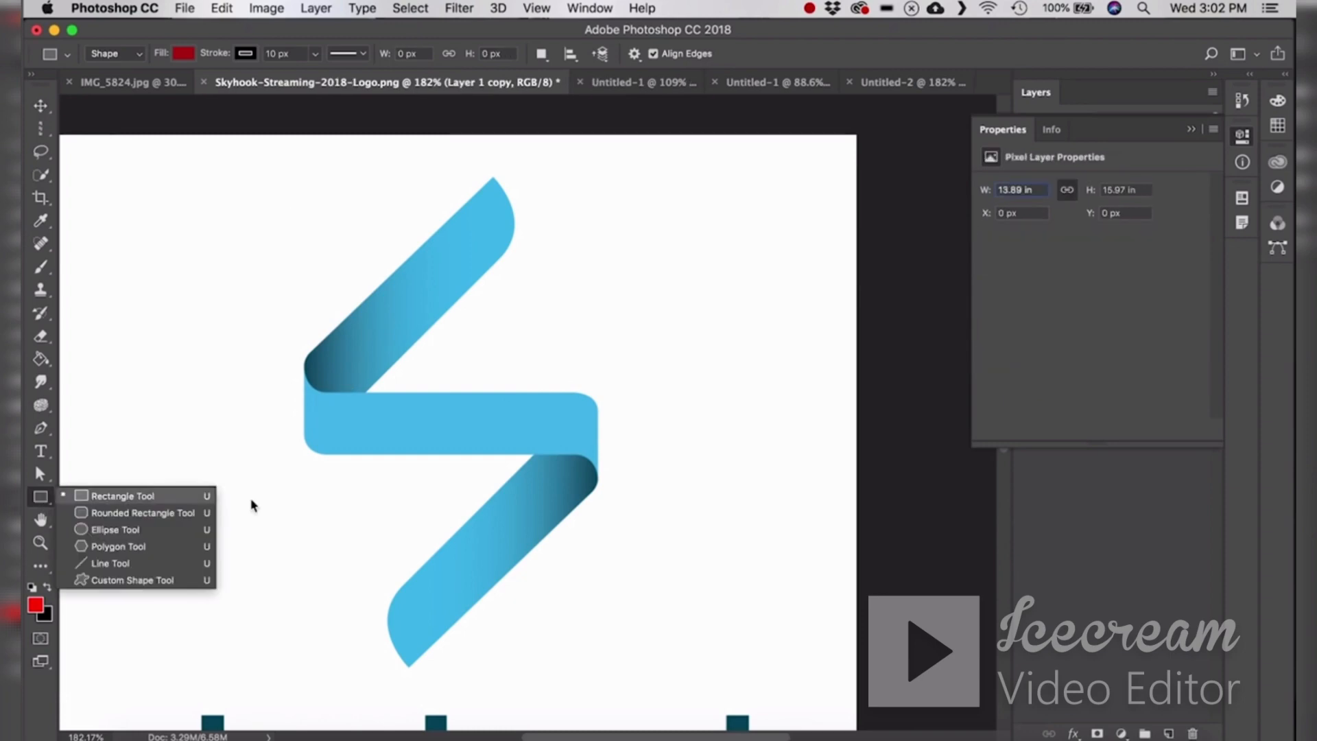
{"action": "left_click", "coordinate": [192, 519]}
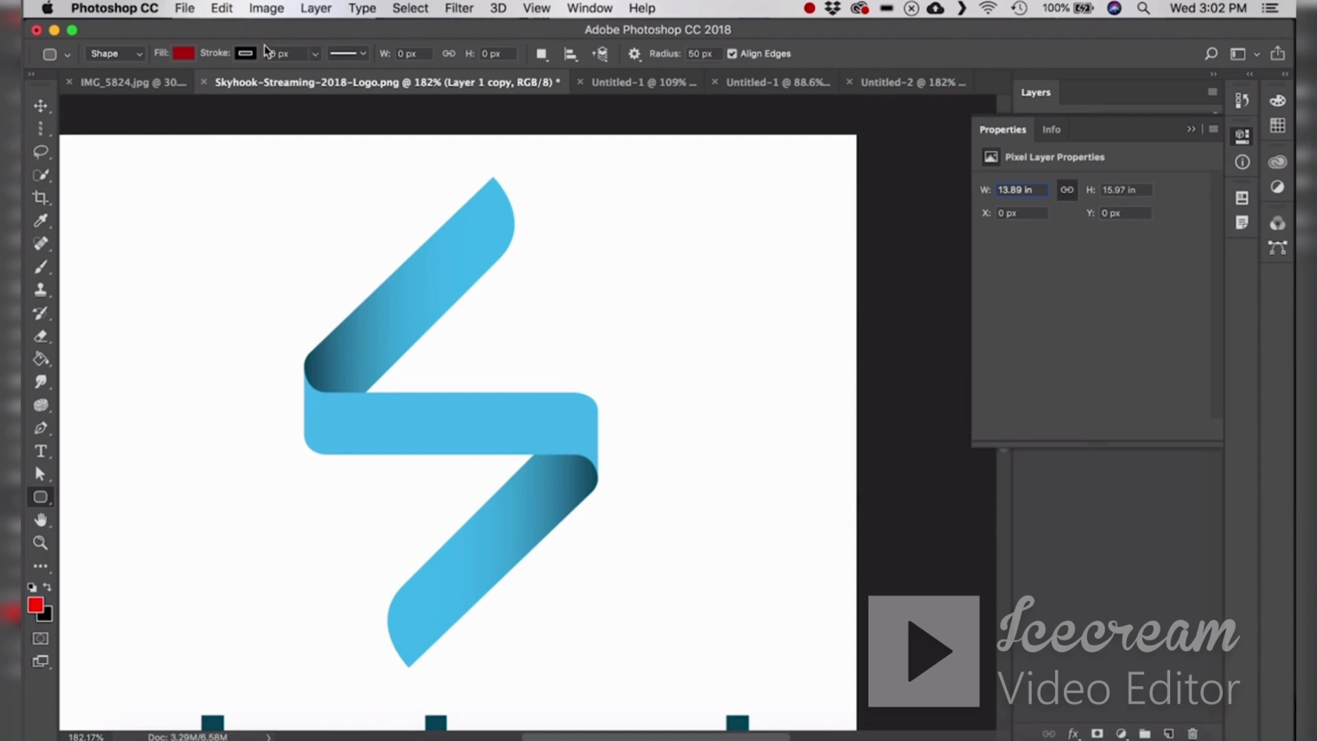
{"action": "left_click_drag", "start_coordinate": [659, 60], "coordinate": [598, 66]}
{"action": "mouse_move", "coordinate": [595, 228]}
{"action": "left_mouse_down"}
{"action": "mouse_move", "coordinate": [617, 258]}
{"action": "mouse_move", "coordinate": [741, 329]}
{"action": "mouse_move", "coordinate": [879, 480]}
{"action": "mouse_move", "coordinate": [812, 716]}
{"action": "mouse_move", "coordinate": [835, 703]}
{"action": "left_mouse_up"}
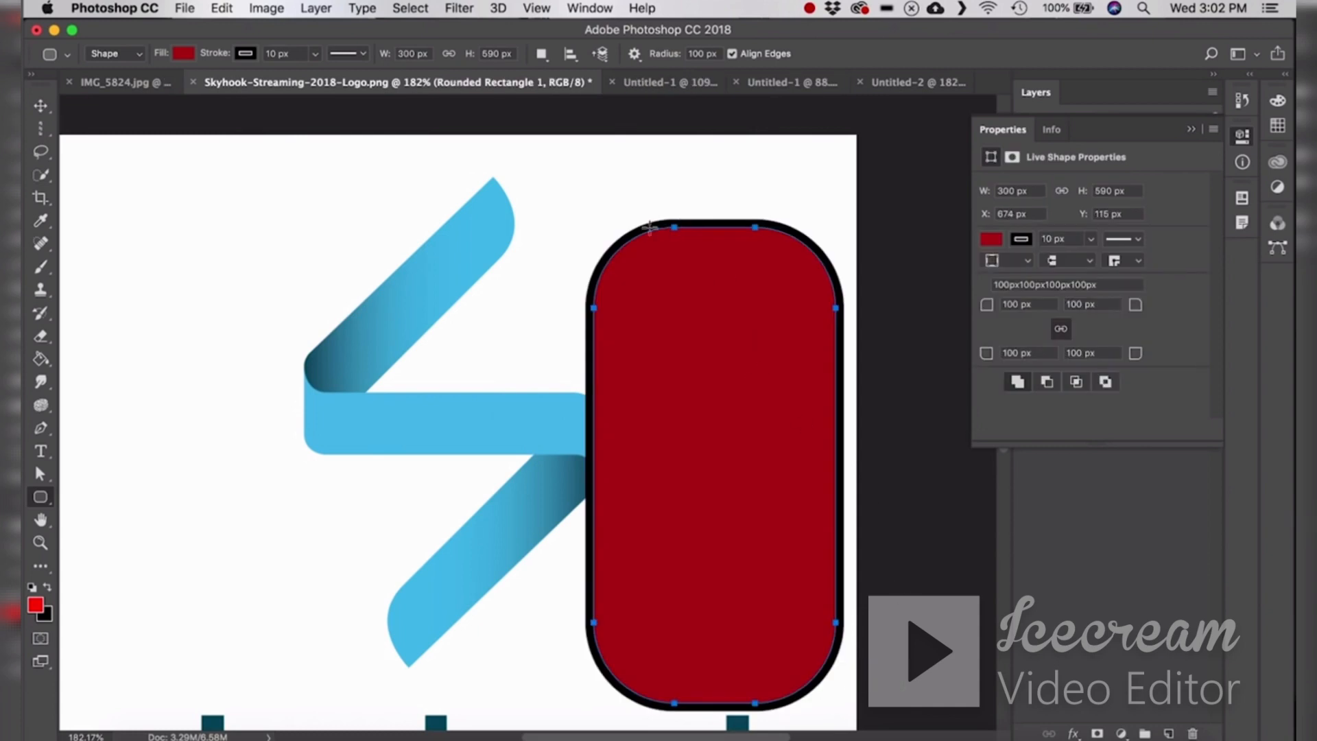
- Add a narrow rounded rectangle about 6 by 111 px on the large one's edge, and delete both shapes
{"action": "left_click_drag", "start_coordinate": [598, 269], "coordinate": [598, 355]}
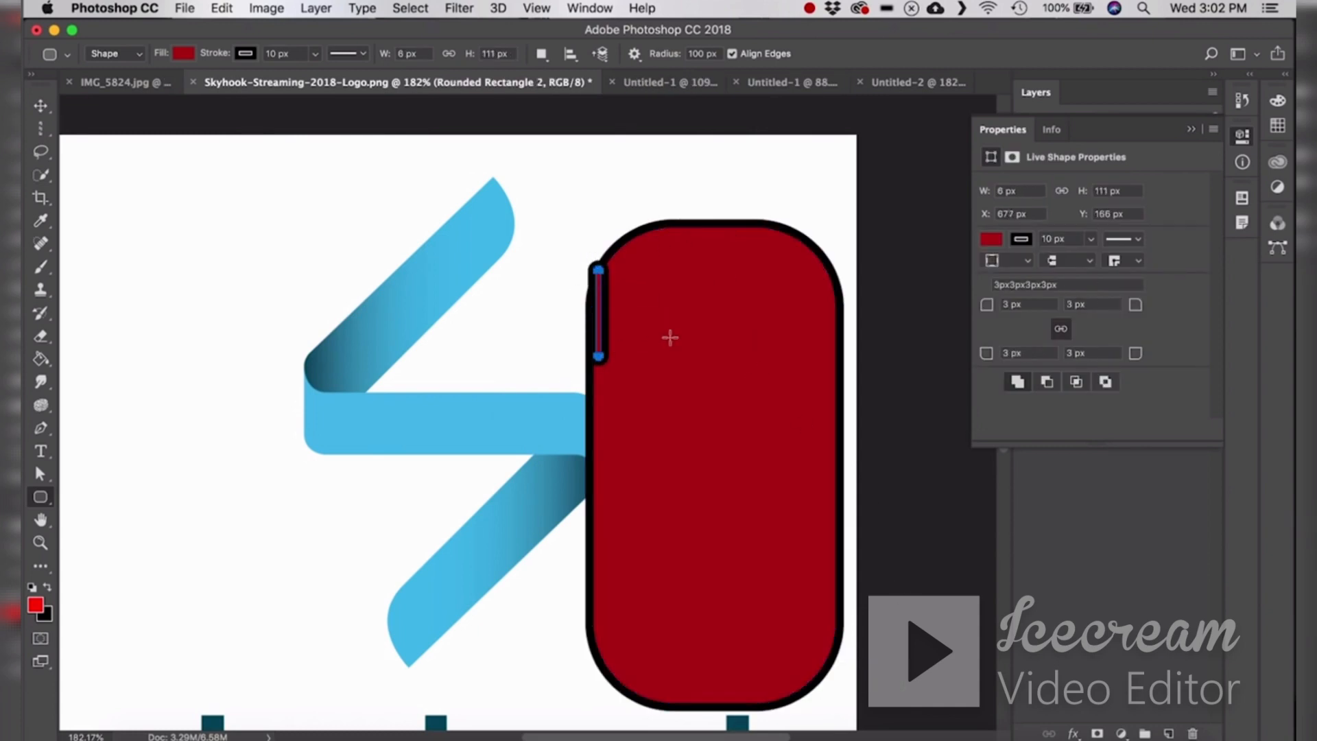
{"action": "key", "text": "BackSpace"}
{"action": "key", "text": "BackSpace"}
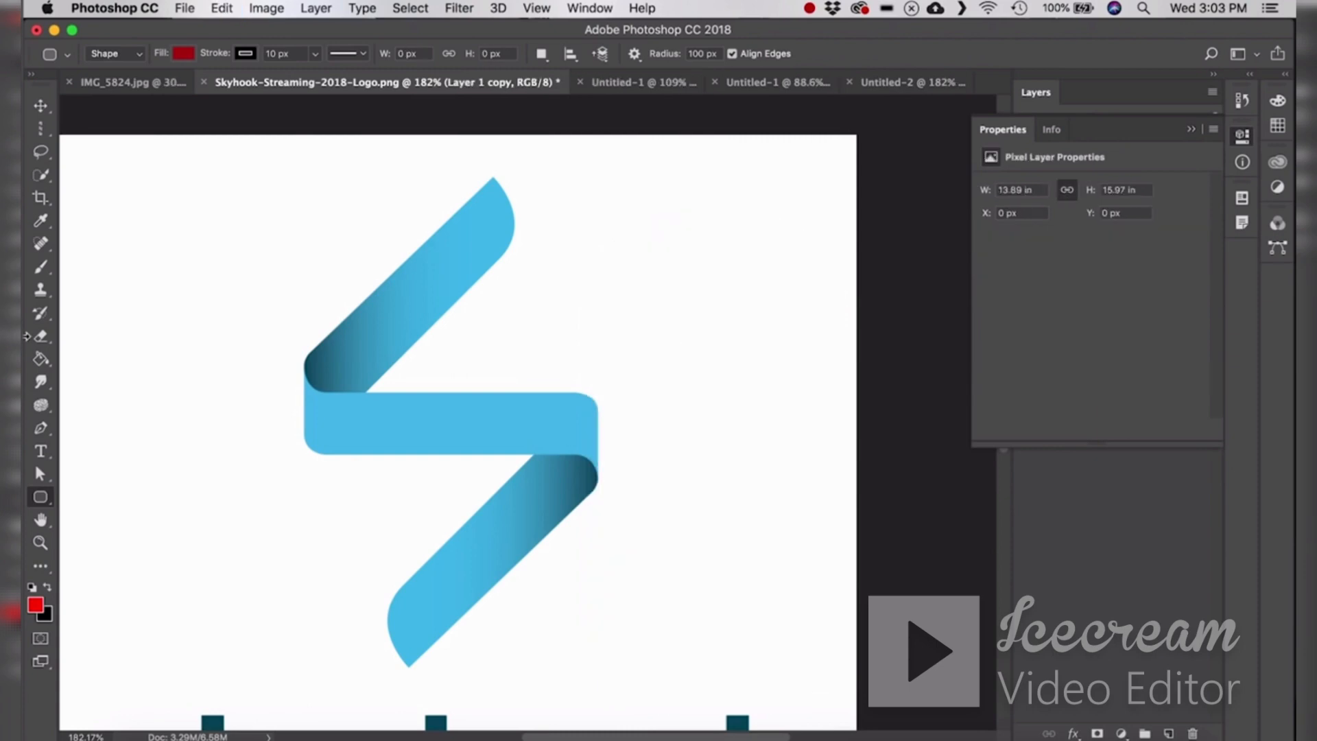
- Draw a trial shape on each side of the ribbon with the Ellipse Tool, undoing each one
{"action": "left_click", "coordinate": [39, 498]}
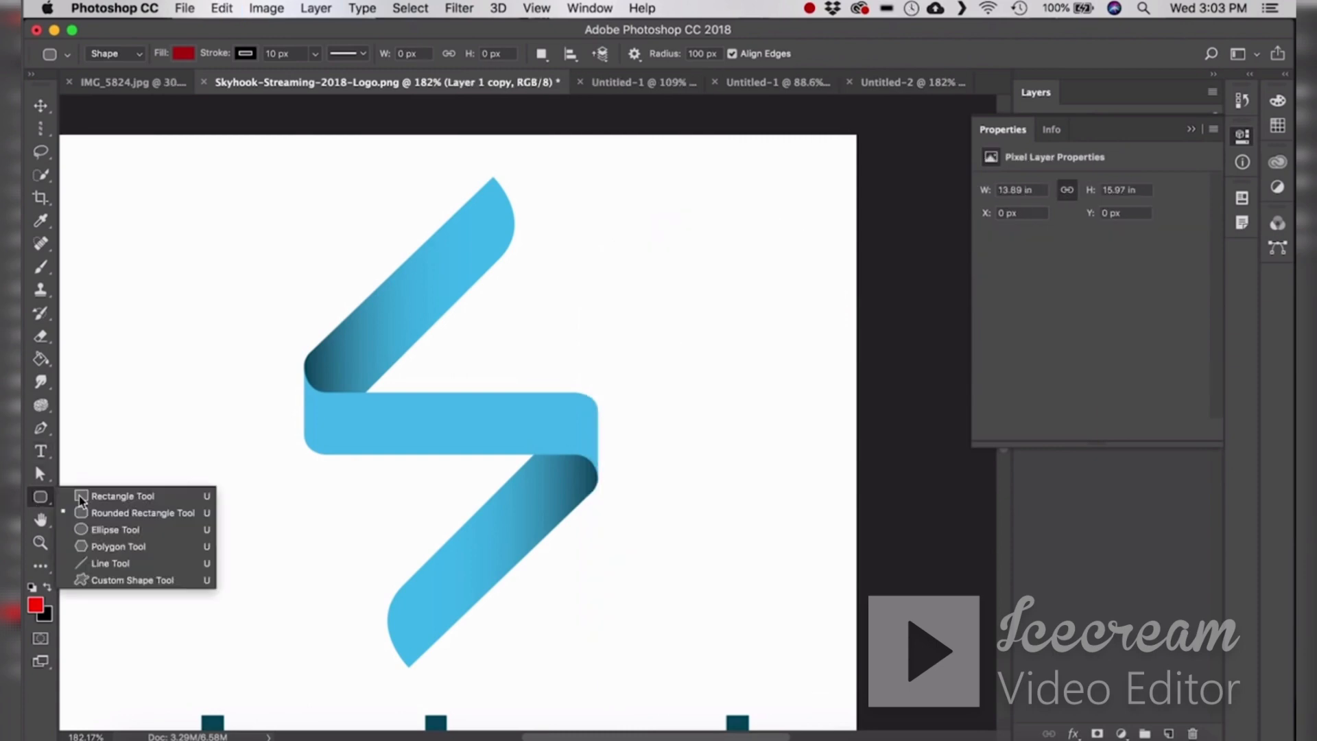
{"action": "left_click", "coordinate": [178, 529]}
{"action": "left_click_drag", "start_coordinate": [580, 236], "coordinate": [796, 622]}
{"action": "key", "text": "super+z"}
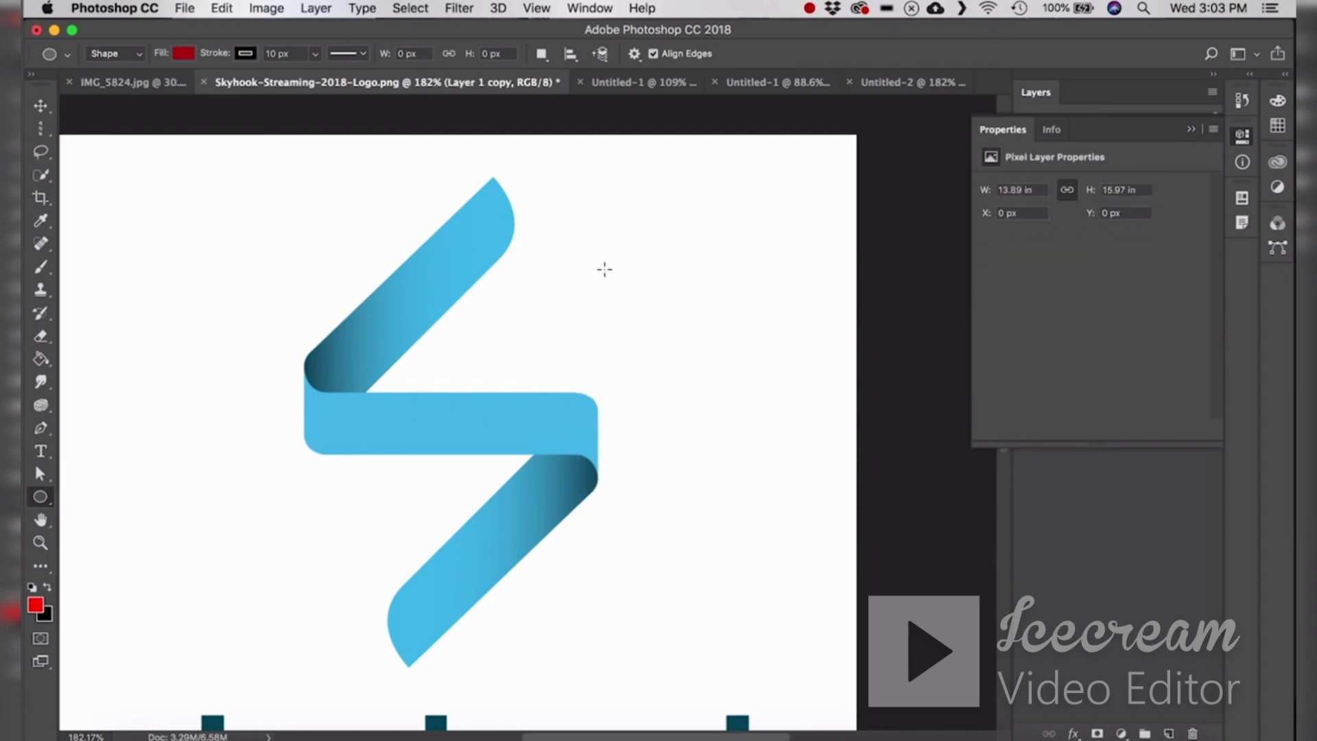
{"action": "left_click_drag", "start_coordinate": [97, 183], "coordinate": [307, 330]}
{"action": "key", "text": "super+z"}
- Draw a 3-sided shape with the Polygon Tool, move it lower beside the ribbon, and delete it
{"action": "left_click", "coordinate": [41, 497]}
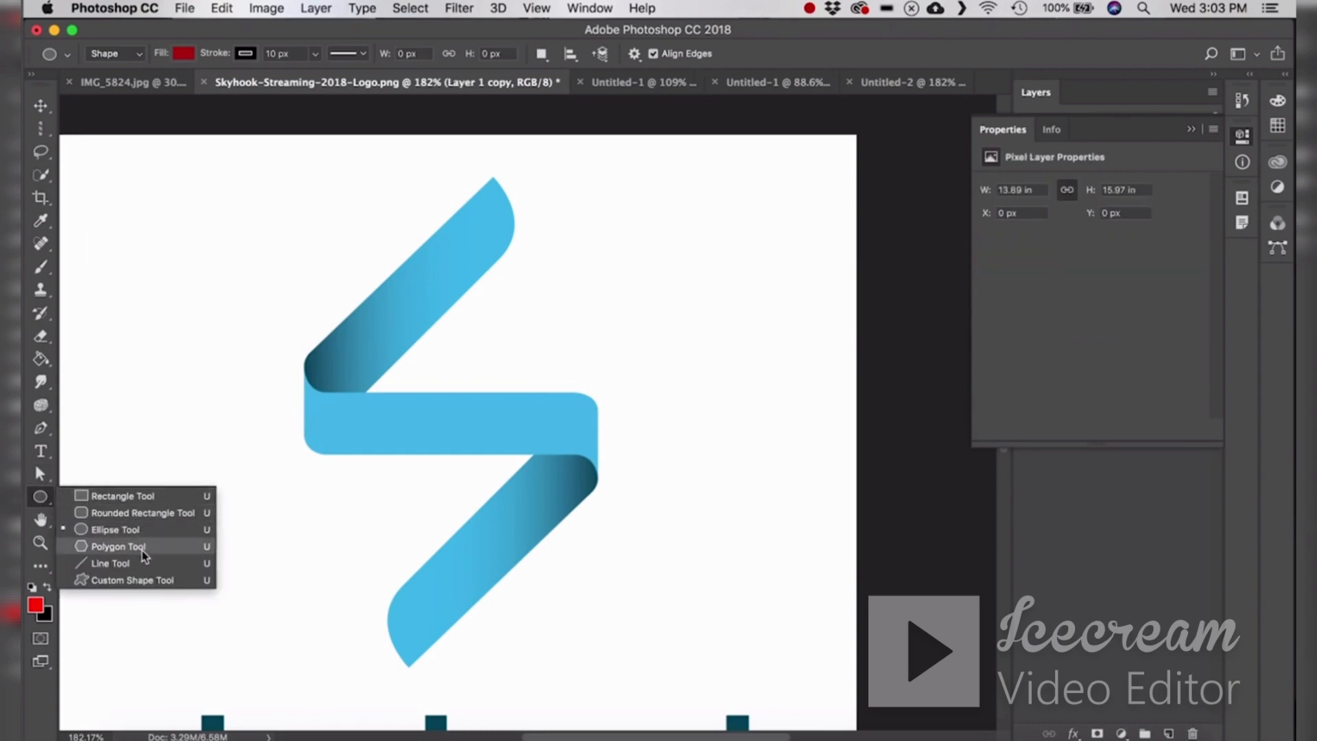
{"action": "left_click", "coordinate": [119, 546]}
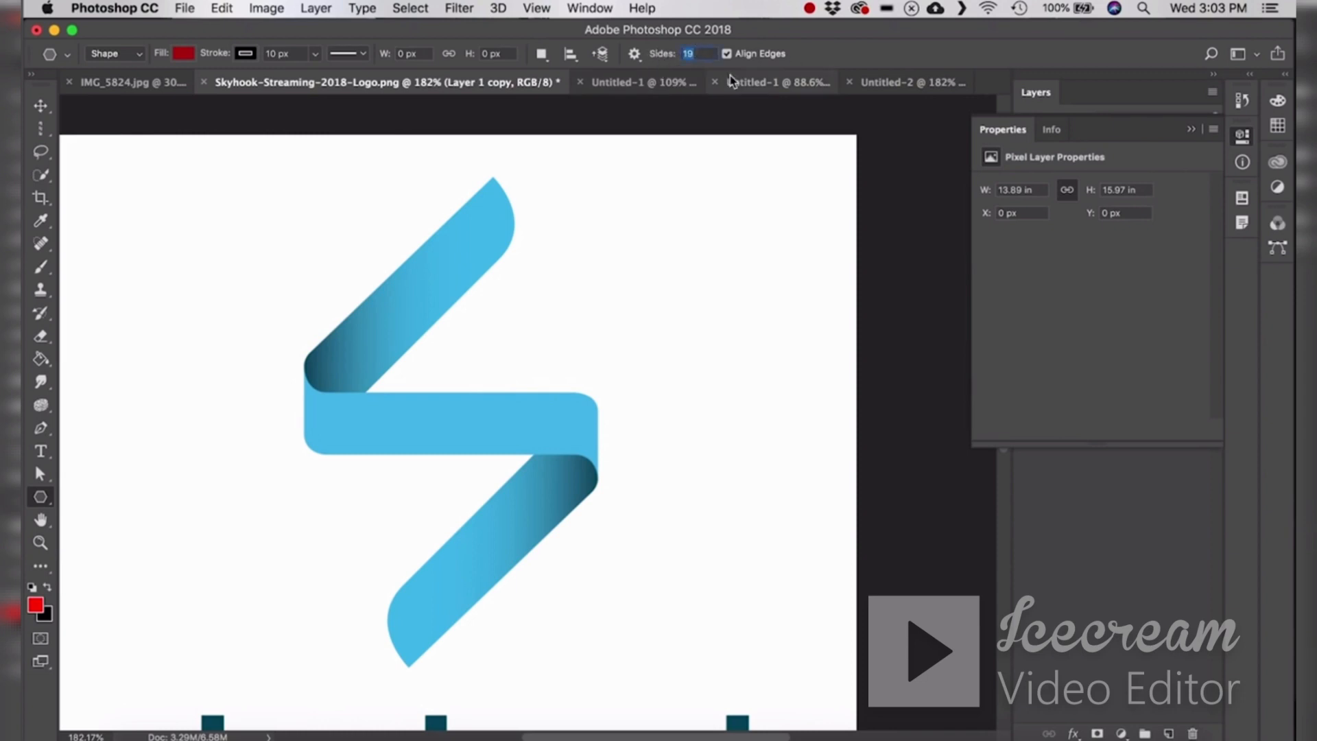
{"action": "type", "text": "3"}
{"action": "left_click_drag", "start_coordinate": [636, 207], "coordinate": [705, 275]}
{"action": "key", "text": "v"}
{"action": "left_click_drag", "start_coordinate": [658, 194], "coordinate": [731, 327]}
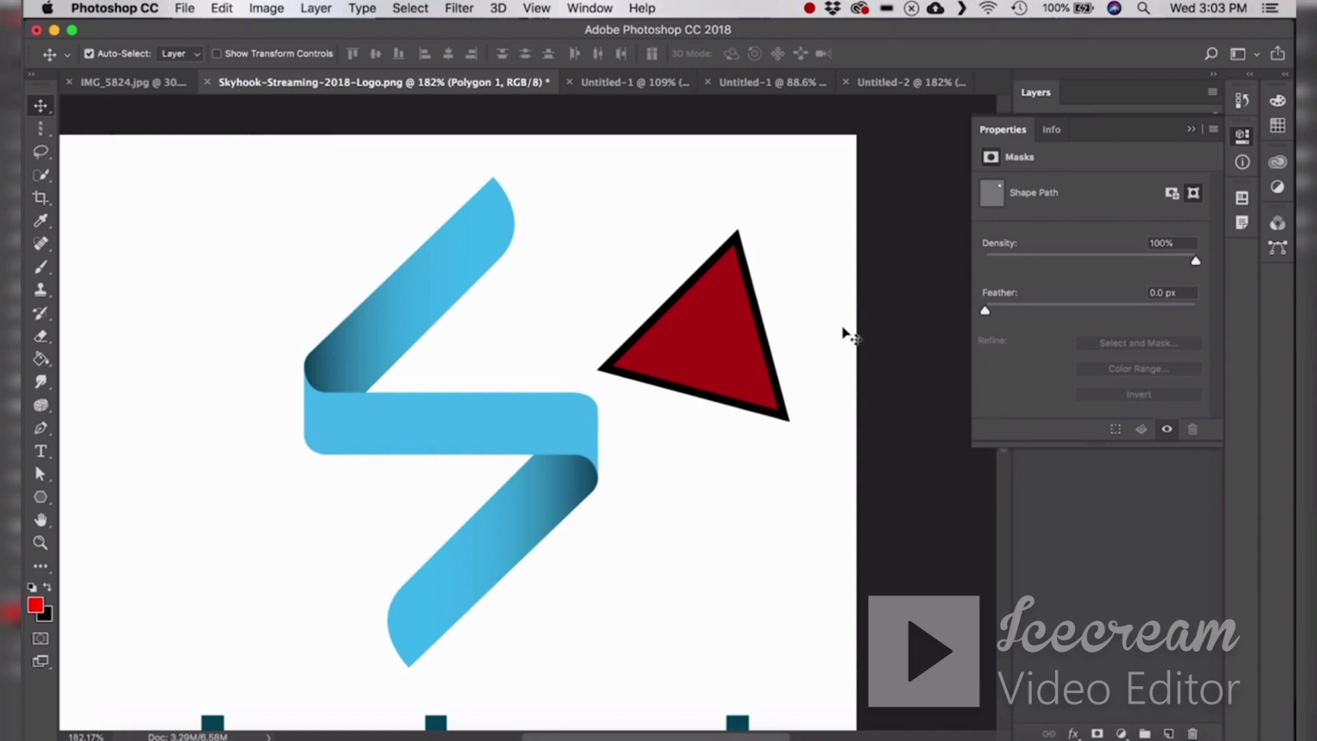
{"action": "key", "text": "Delete"}
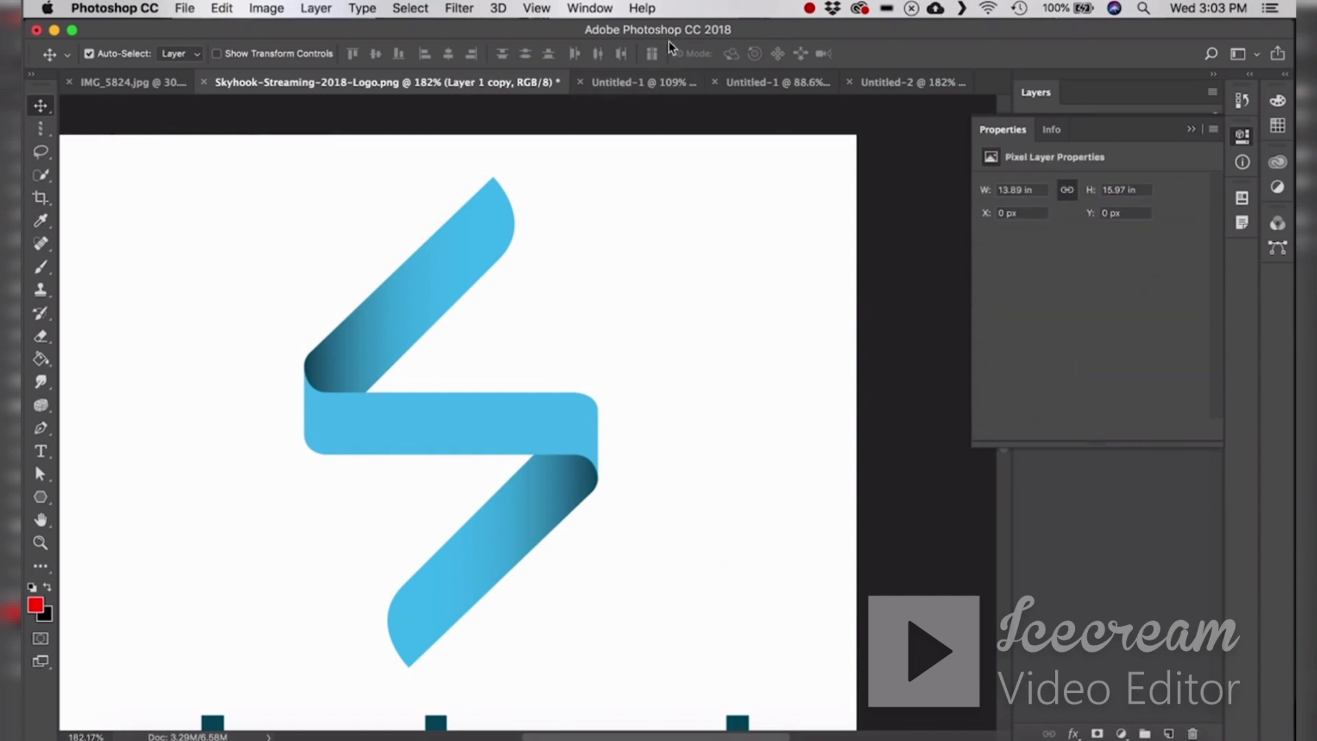
- Draw a 5-sided polygon beside the ribbon, move it lower, and delete it
{"action": "key", "text": "u"}
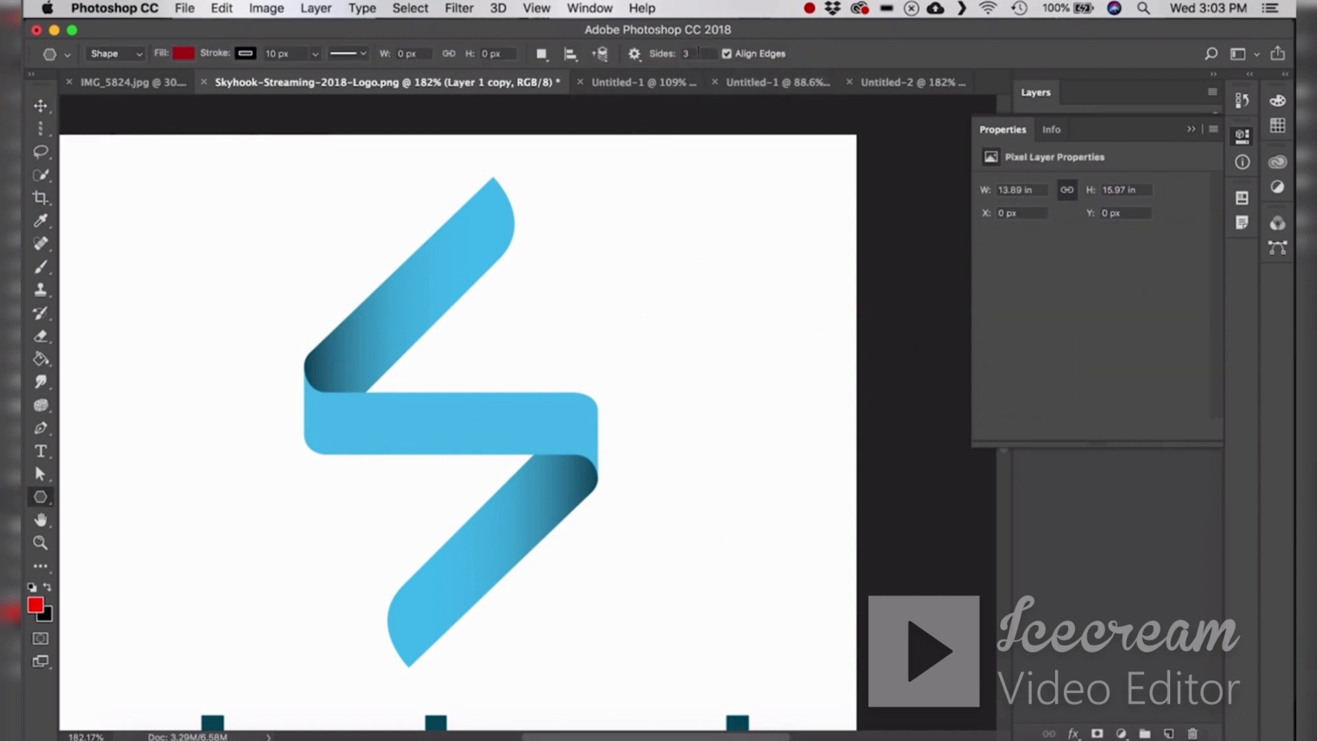
{"action": "type", "text": "5"}
{"action": "left_click_drag", "start_coordinate": [644, 264], "coordinate": [734, 349]}
{"action": "key", "text": "v"}
{"action": "left_click_drag", "start_coordinate": [679, 315], "coordinate": [763, 412]}
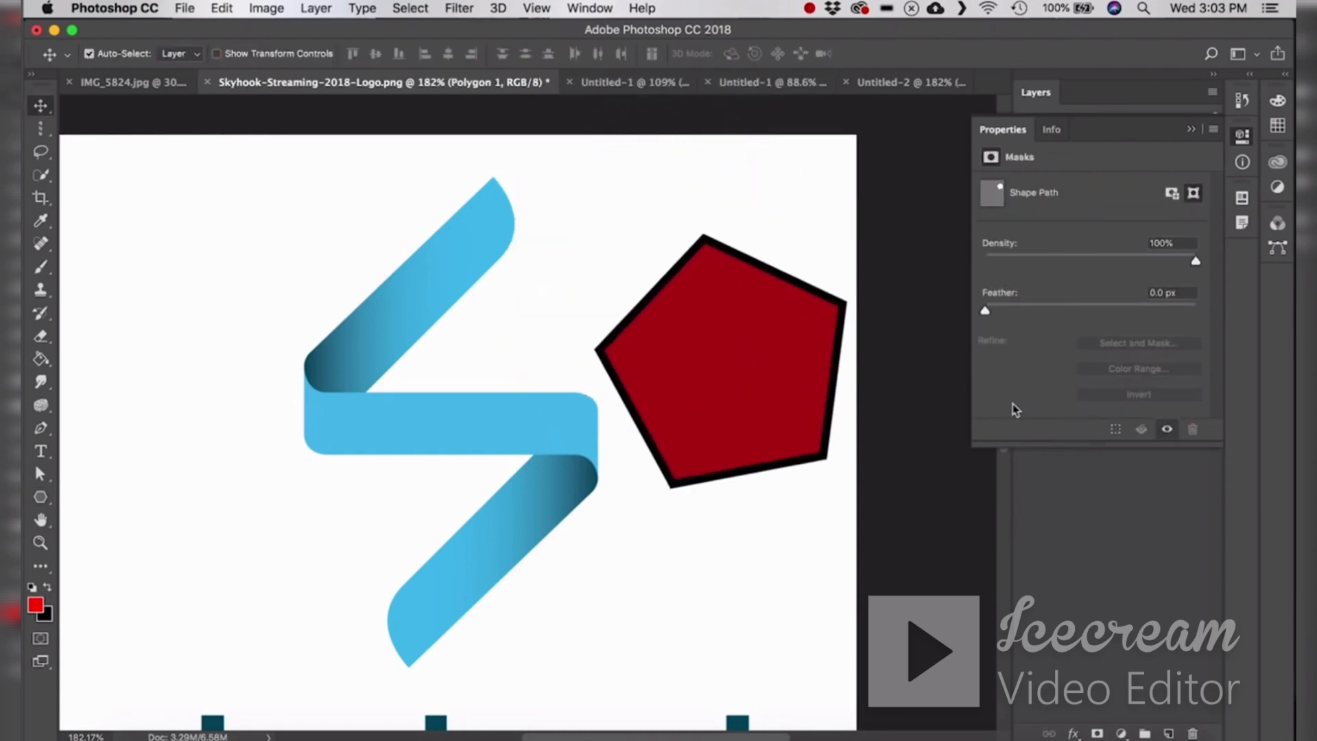
{"action": "key", "text": "BackSpace"}
- Draw a 20-sided polygon about 424 px across over the ribbon, move it lower, and delete it
{"action": "key", "text": "u"}
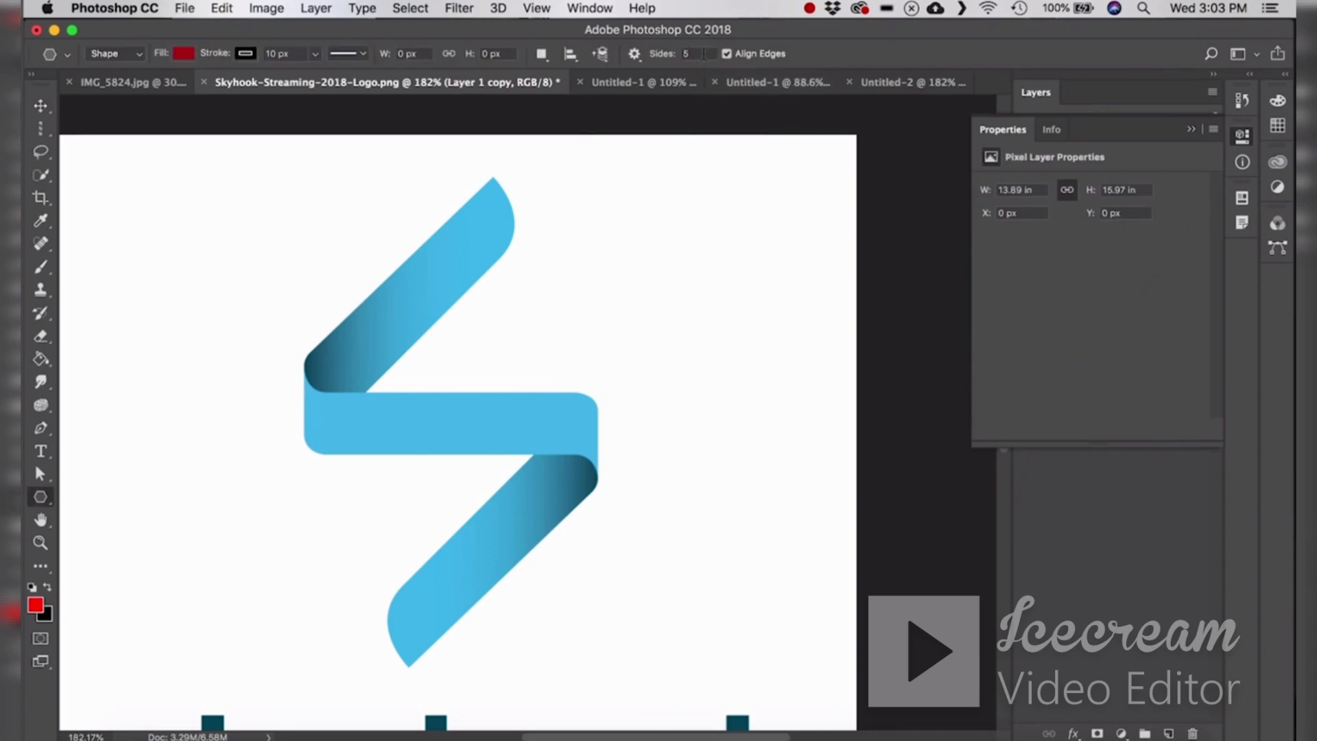
{"action": "left_click_drag", "start_coordinate": [703, 53], "coordinate": [630, 49]}
{"action": "type", "text": "20"}
{"action": "mouse_move", "coordinate": [441, 285]}
{"action": "left_mouse_down"}
{"action": "mouse_move", "coordinate": [624, 395]}
{"action": "mouse_move", "coordinate": [576, 363]}
{"action": "mouse_move", "coordinate": [594, 380]}
{"action": "left_mouse_up"}
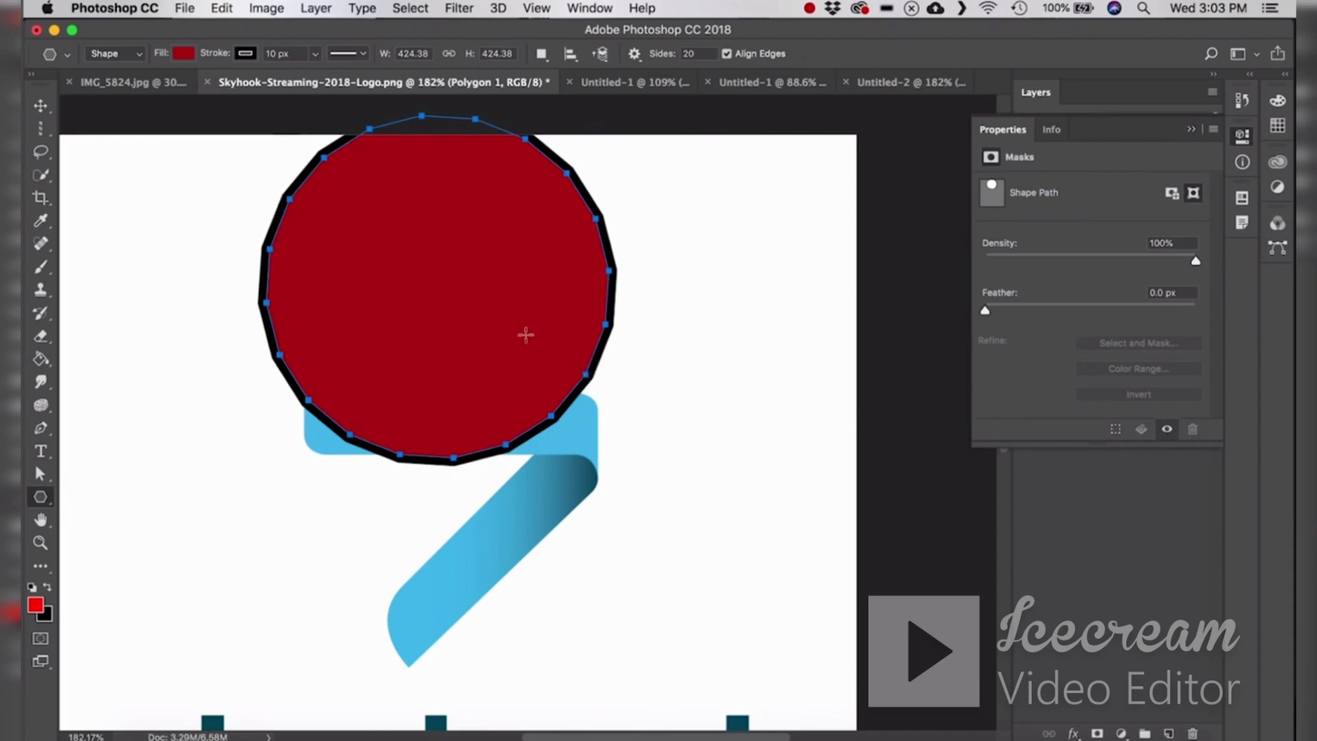
{"action": "key", "text": "v"}
{"action": "mouse_move", "coordinate": [524, 335]}
{"action": "left_mouse_down"}
{"action": "mouse_move", "coordinate": [524, 359]}
{"action": "mouse_move", "coordinate": [617, 484]}
{"action": "left_mouse_up"}
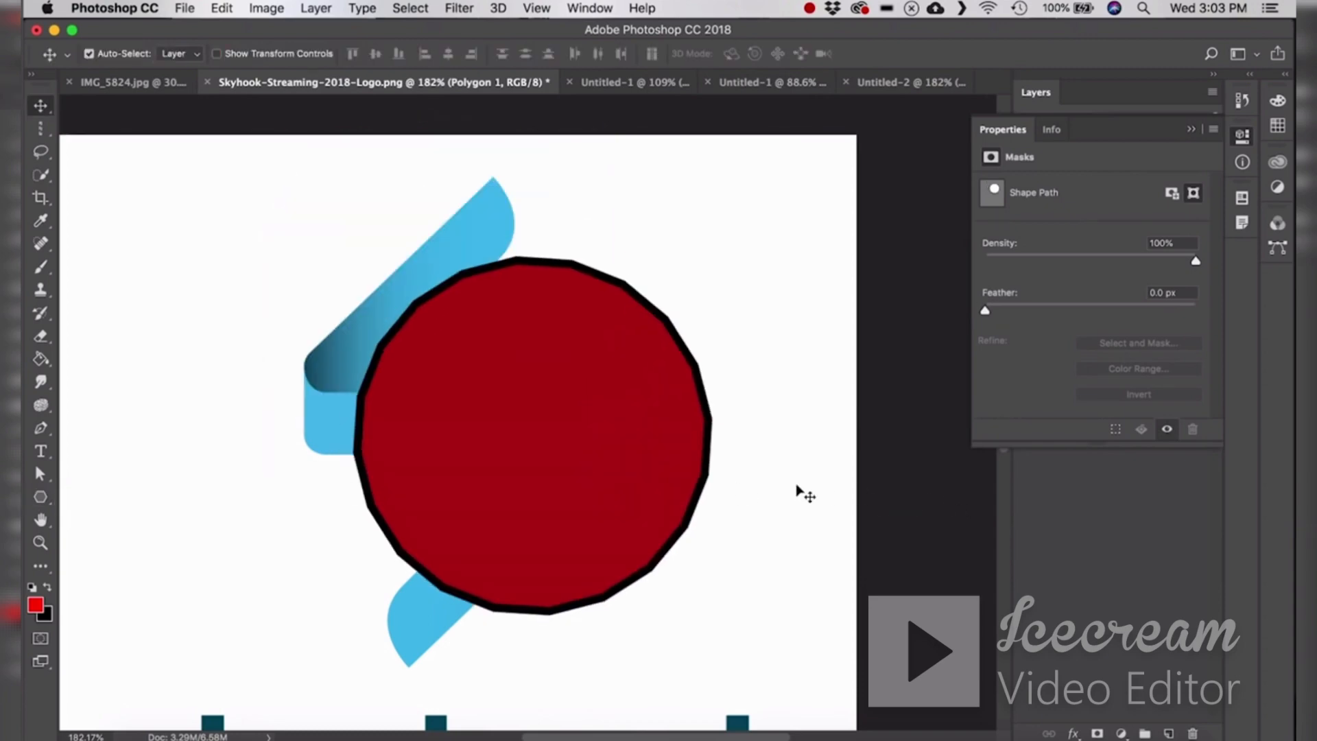
{"action": "key", "text": "Delete"}
- Draw a vertical line about 518 px long beside the ribbon with the Line Tool, using 50 px weight and no stroke
{"action": "left_click_drag", "start_coordinate": [43, 501], "coordinate": [177, 562]}
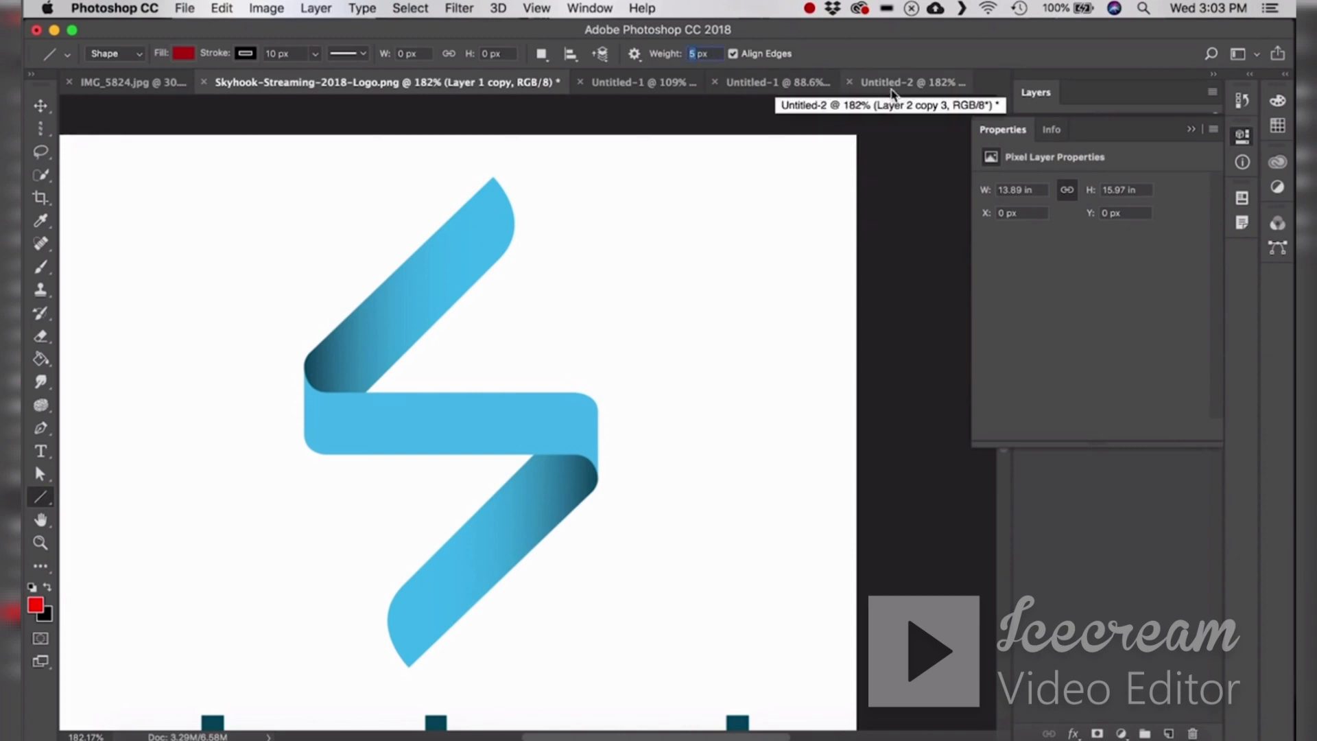
{"action": "type", "text": "50"}
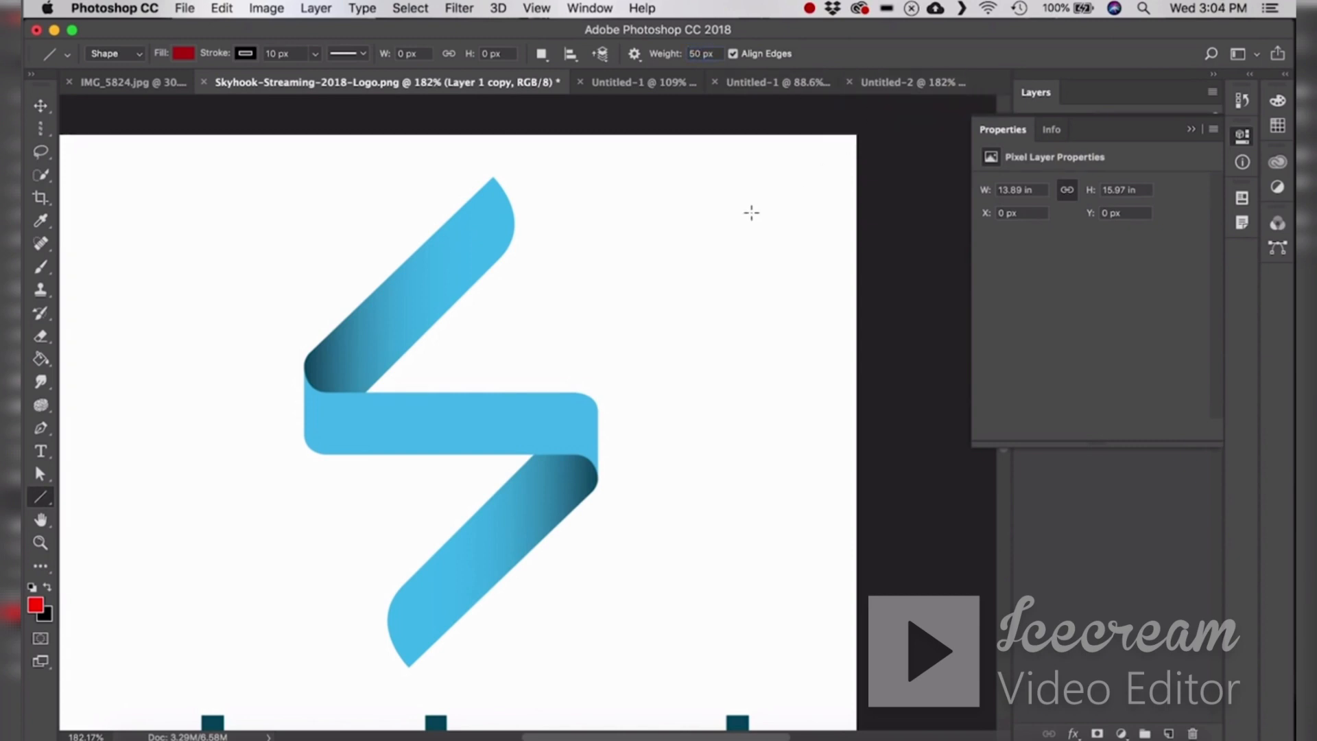
{"action": "left_click", "coordinate": [246, 54]}
{"action": "left_click", "coordinate": [167, 89]}
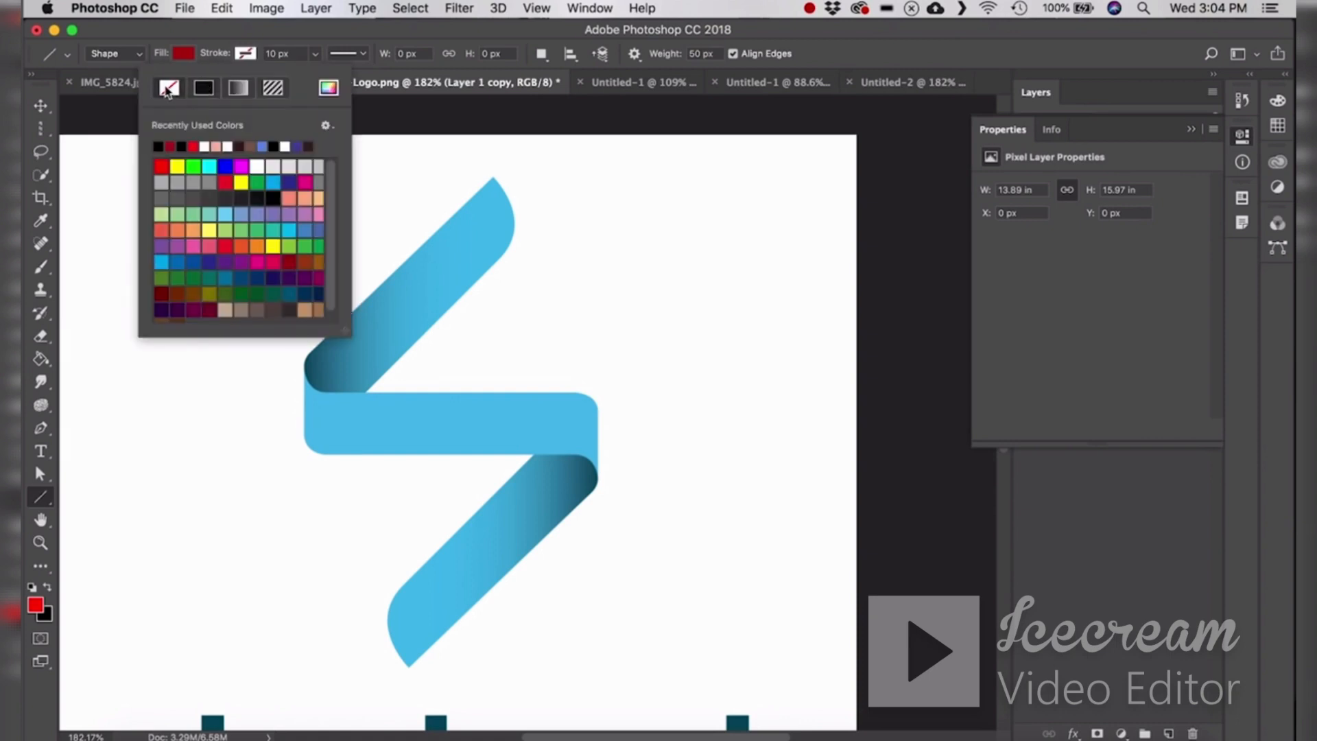
{"action": "left_click", "coordinate": [693, 206]}
{"action": "left_click_drag", "start_coordinate": [694, 206], "coordinate": [716, 623]}
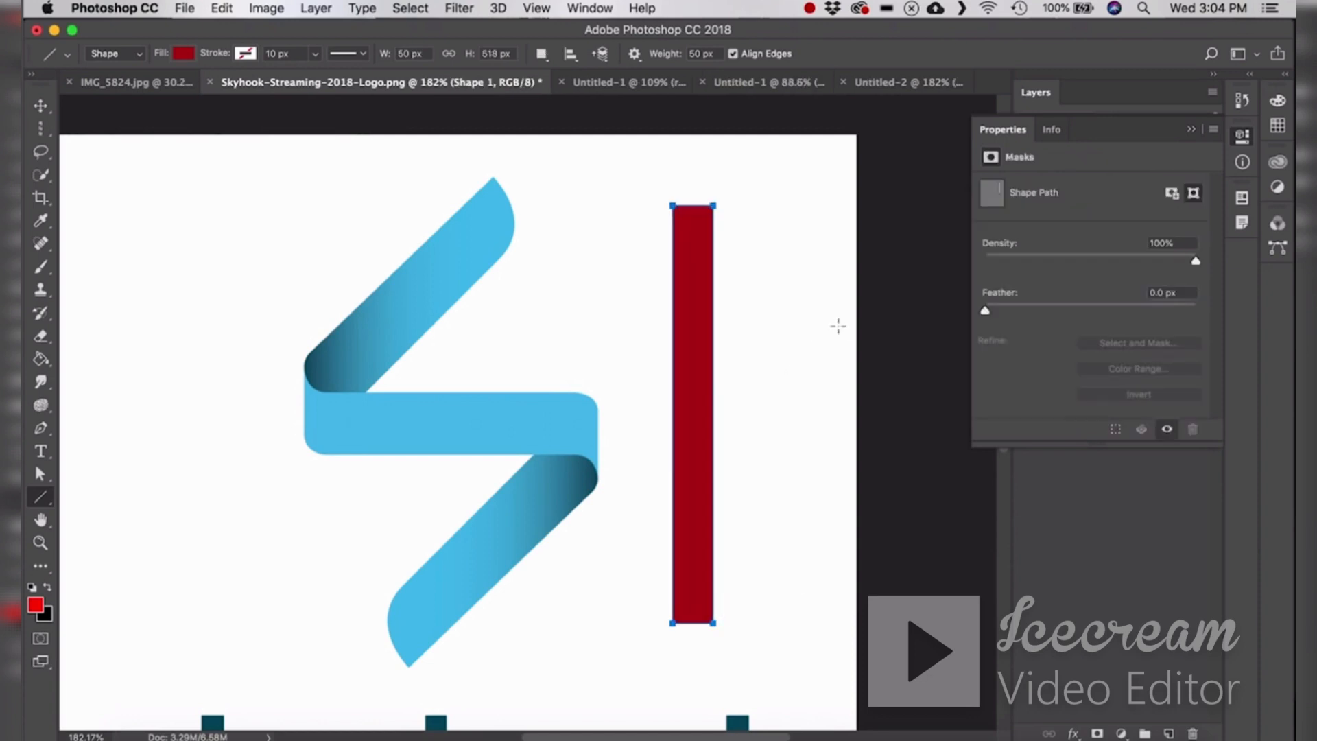
- Draw a 5 px weight vertical line about 414 px long, undo it, and delete the thick red line
{"action": "double_click", "coordinate": [696, 54]}
{"action": "type", "text": "5"}
{"action": "left_click_drag", "start_coordinate": [146, 216], "coordinate": [176, 552]}
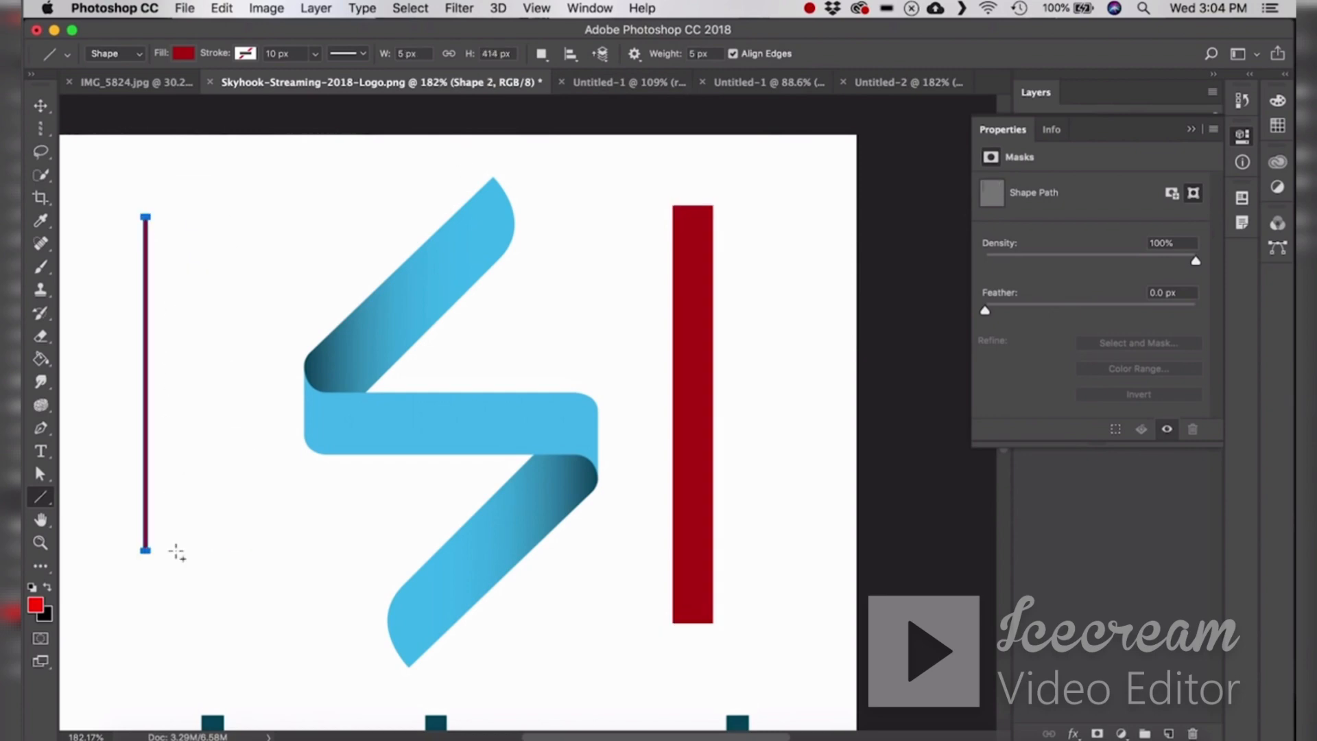
{"action": "key", "text": "super+z"}
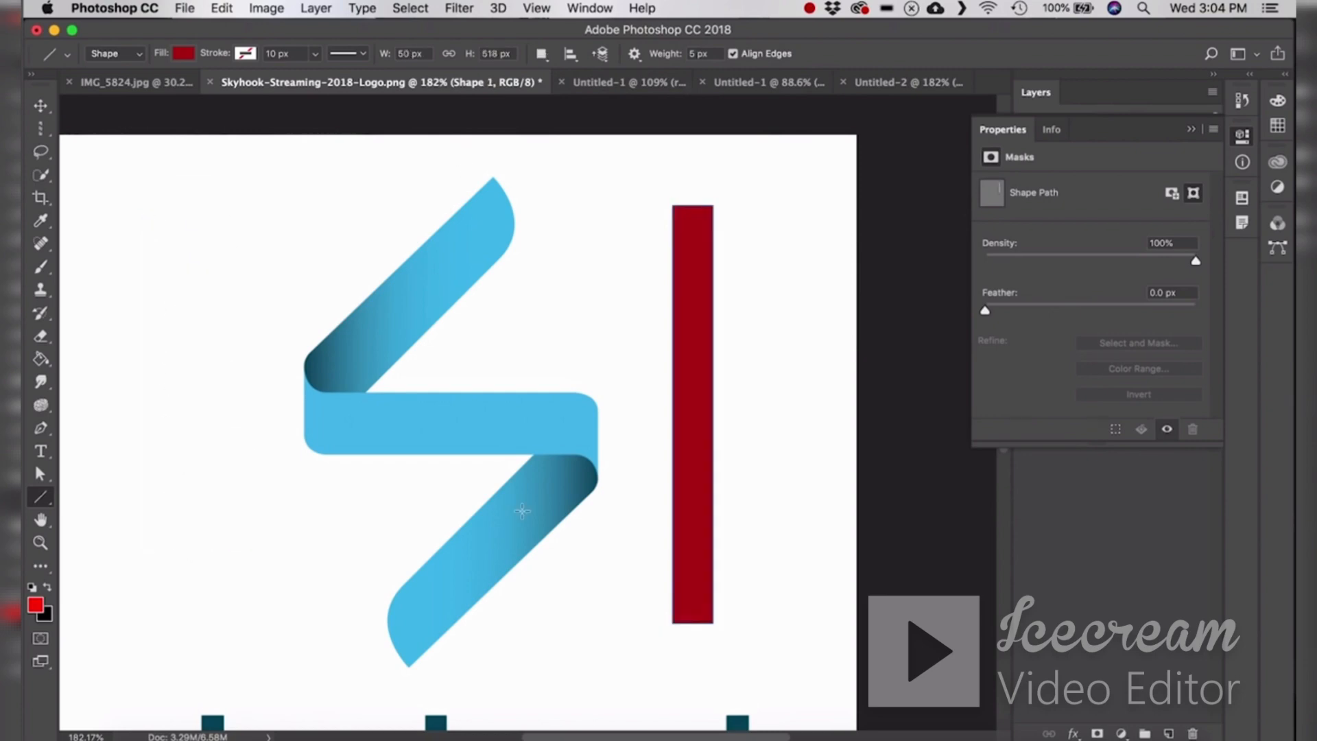
{"action": "key", "text": "v"}
{"action": "key", "text": "Delete"}
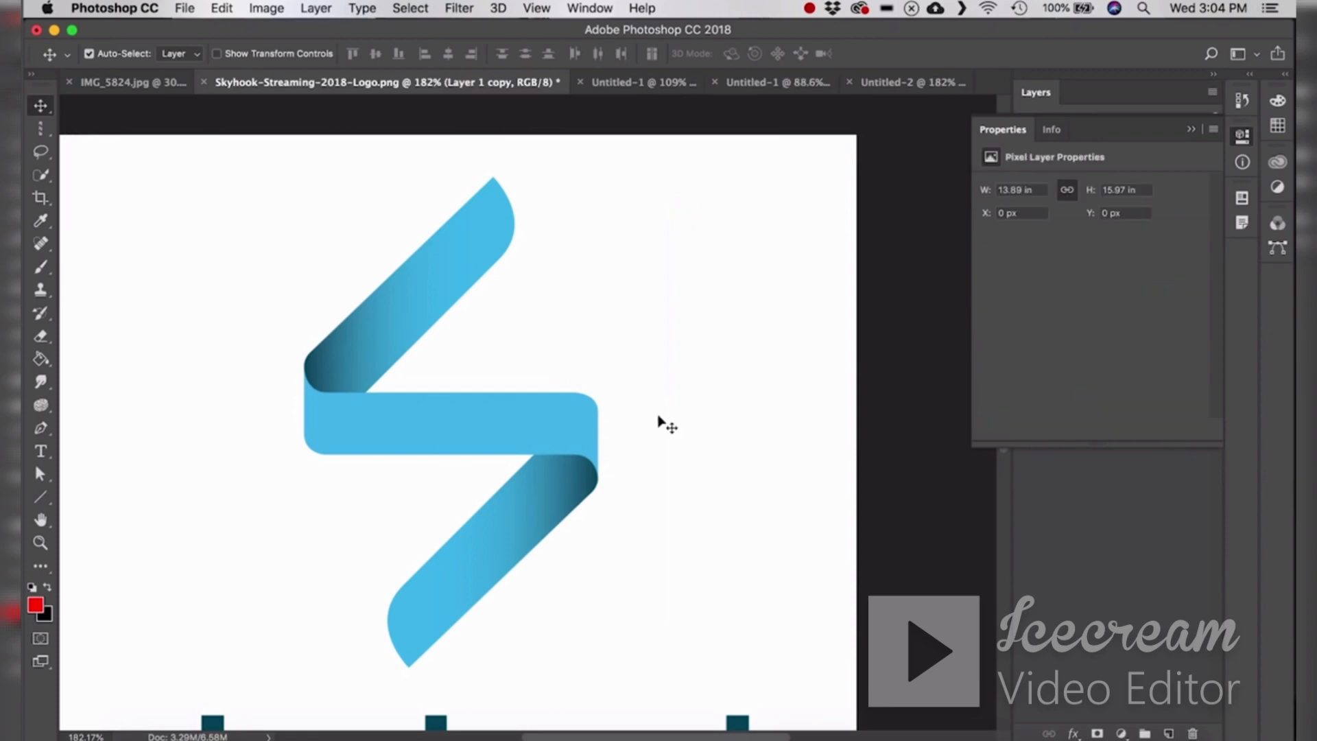
- Switch to the Custom Shape Tool and choose the rabbit shape
{"action": "left_click", "coordinate": [40, 496]}
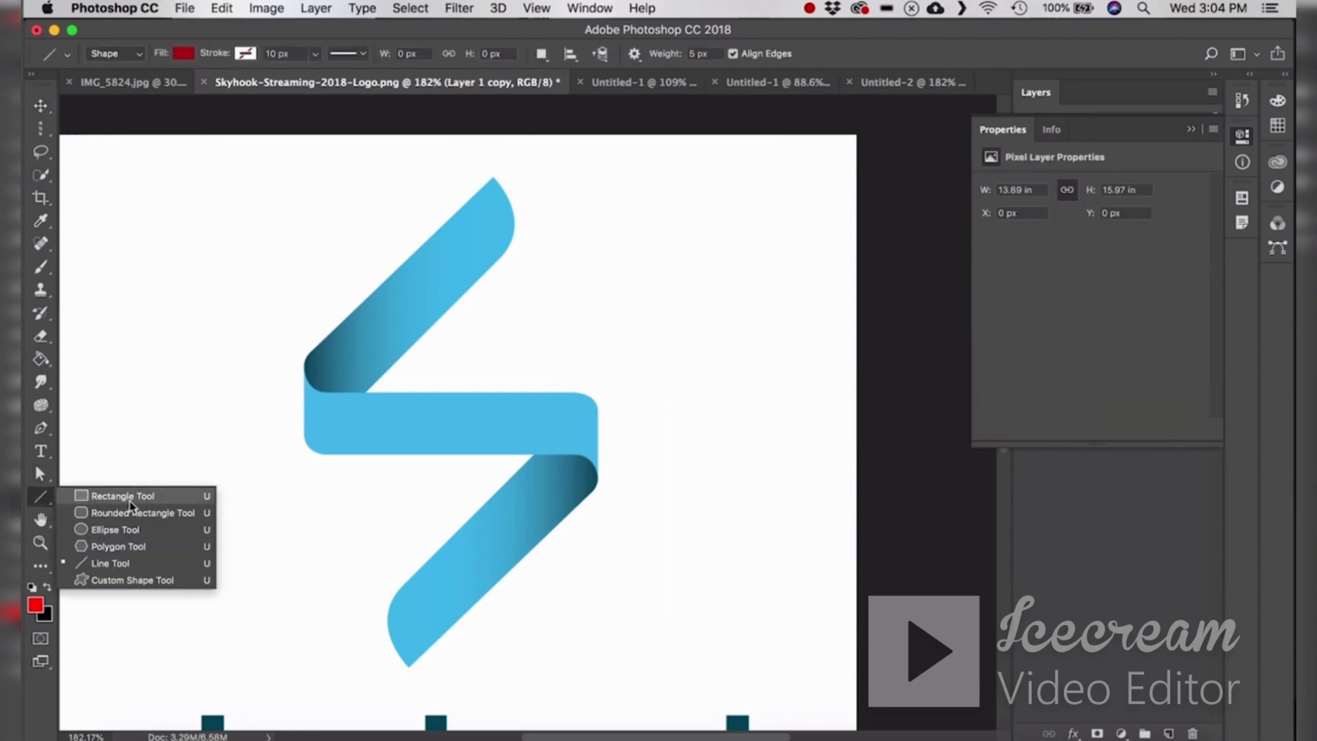
{"action": "left_click", "coordinate": [126, 580]}
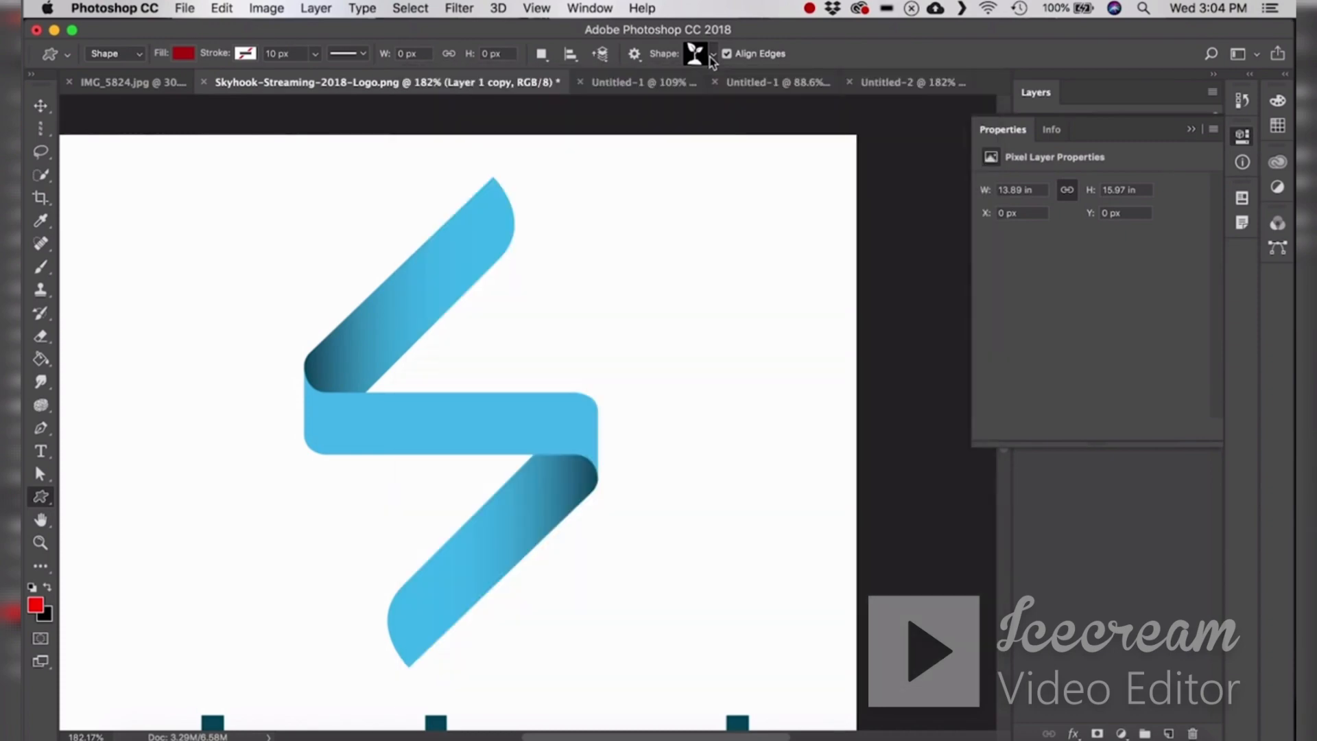
{"action": "left_click", "coordinate": [713, 58]}
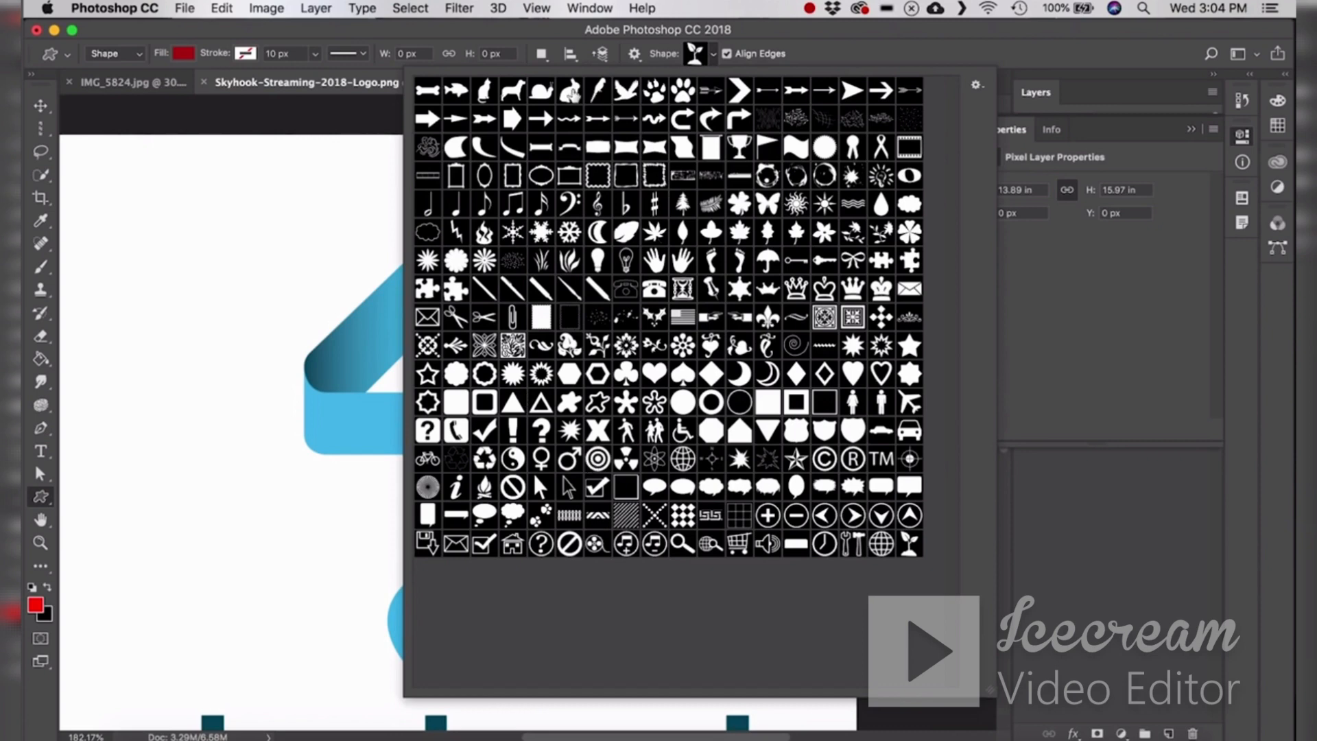
{"action": "left_click", "coordinate": [569, 91]}
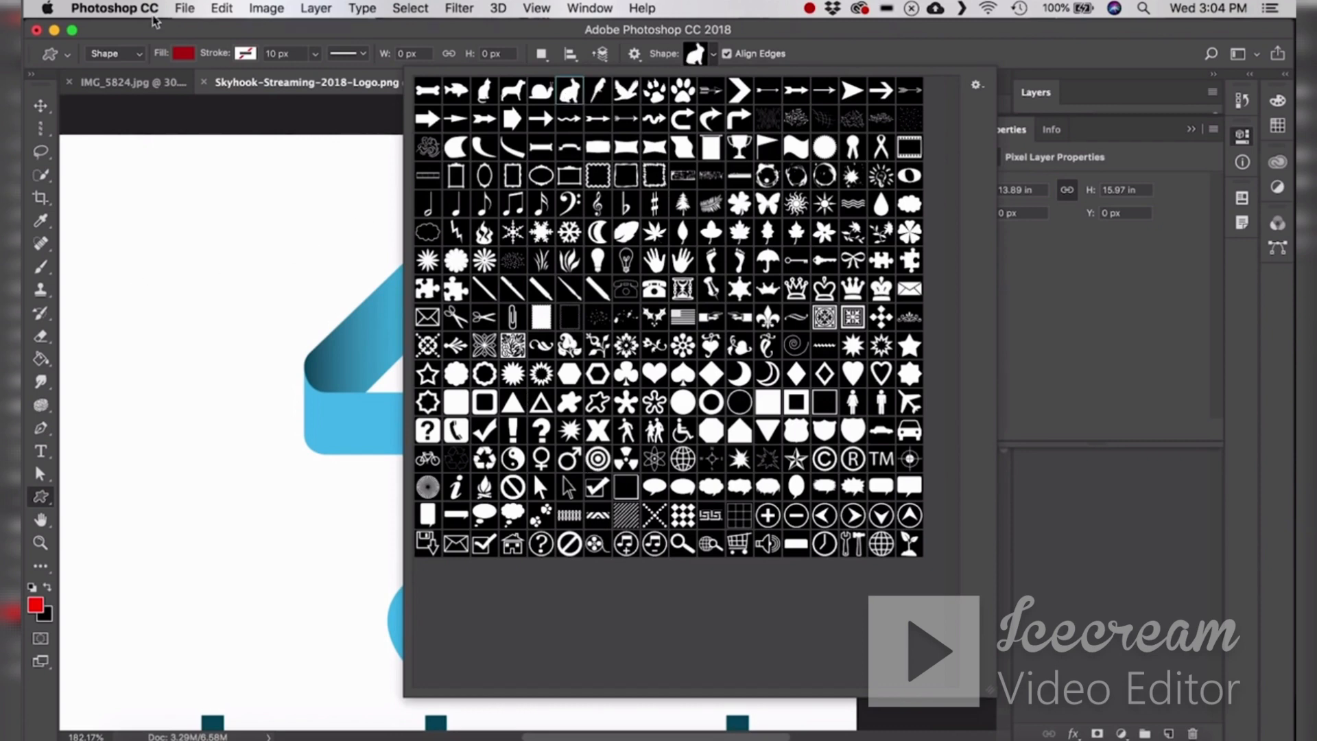
- Sample the light blue of the ribbon's middle band as the foreground color with the Eyedropper
{"action": "left_click", "coordinate": [183, 53]}
{"action": "left_click", "coordinate": [185, 53]}
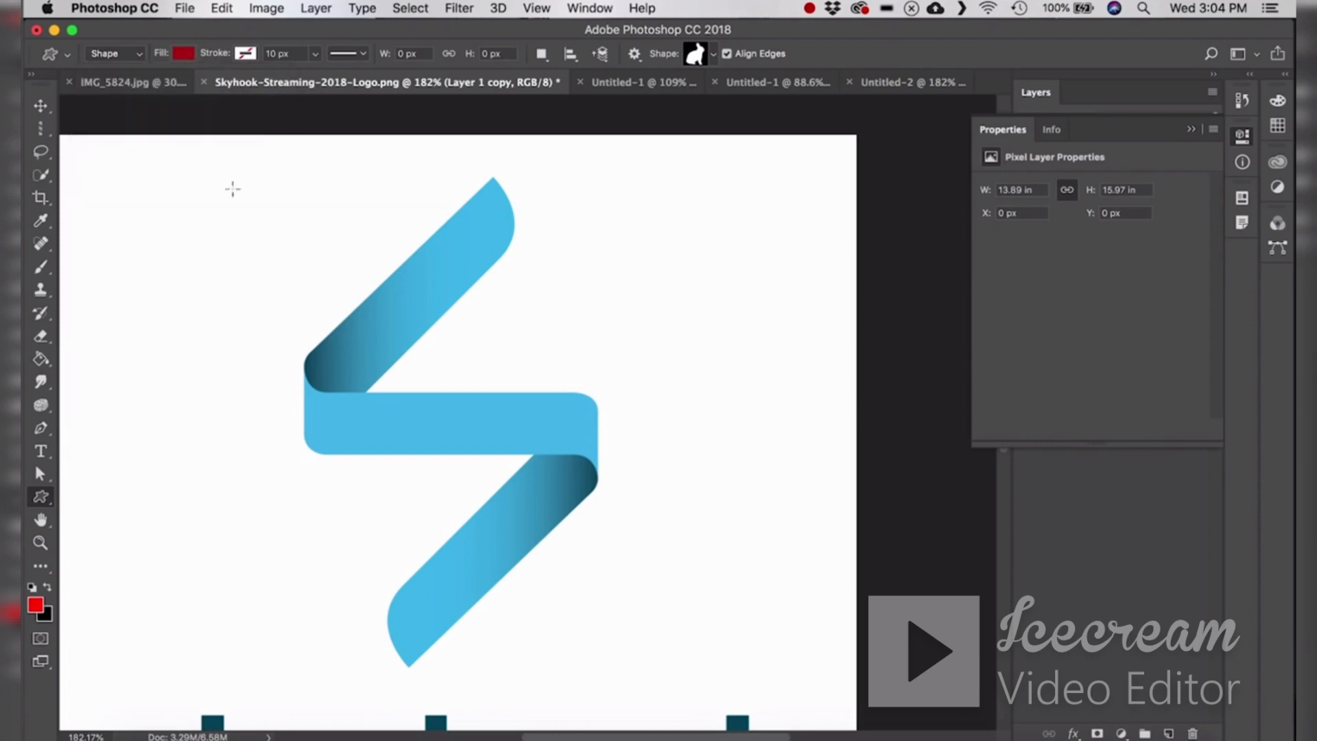
{"action": "key", "text": "i"}
{"action": "left_click", "coordinate": [442, 415]}
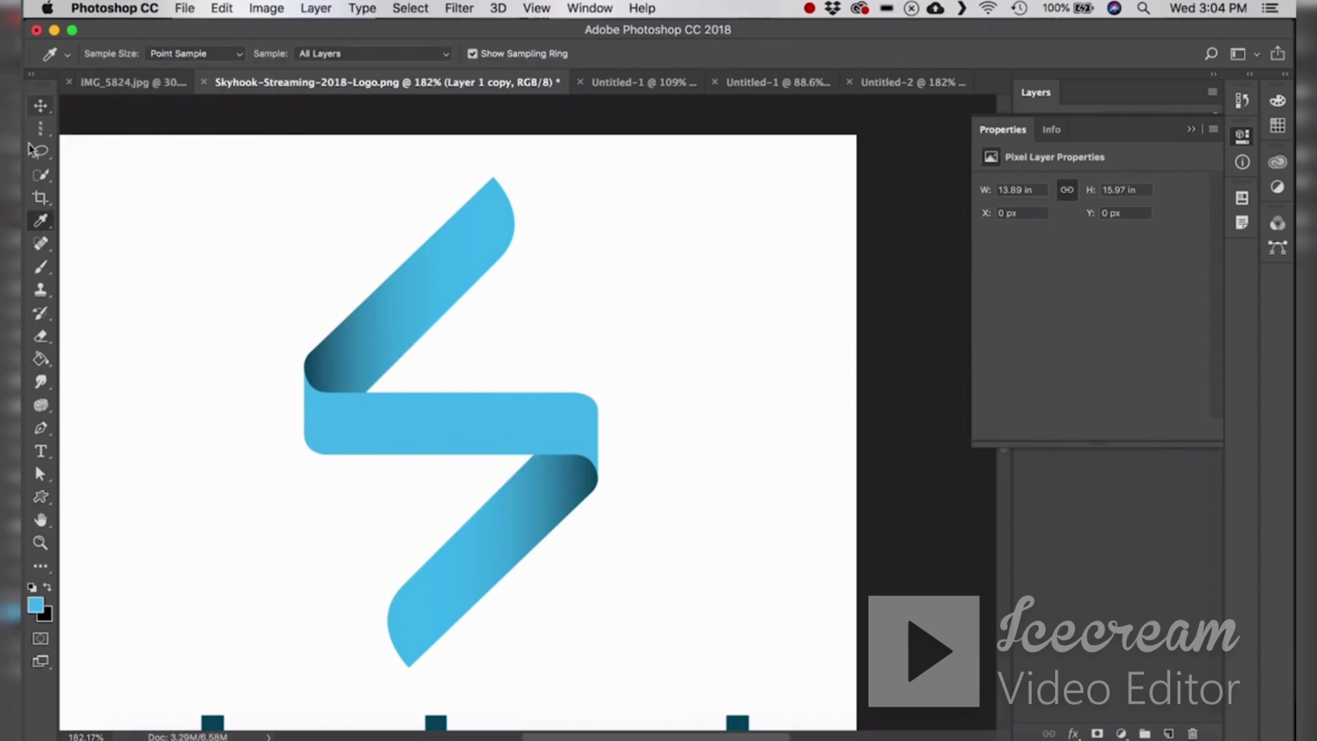
- Draw a light blue rabbit about 227 px wide and 271 px high beside the ribbon with the Custom Shape Tool
{"action": "key", "text": "u"}
{"action": "left_click_drag", "start_coordinate": [91, 268], "coordinate": [293, 485]}
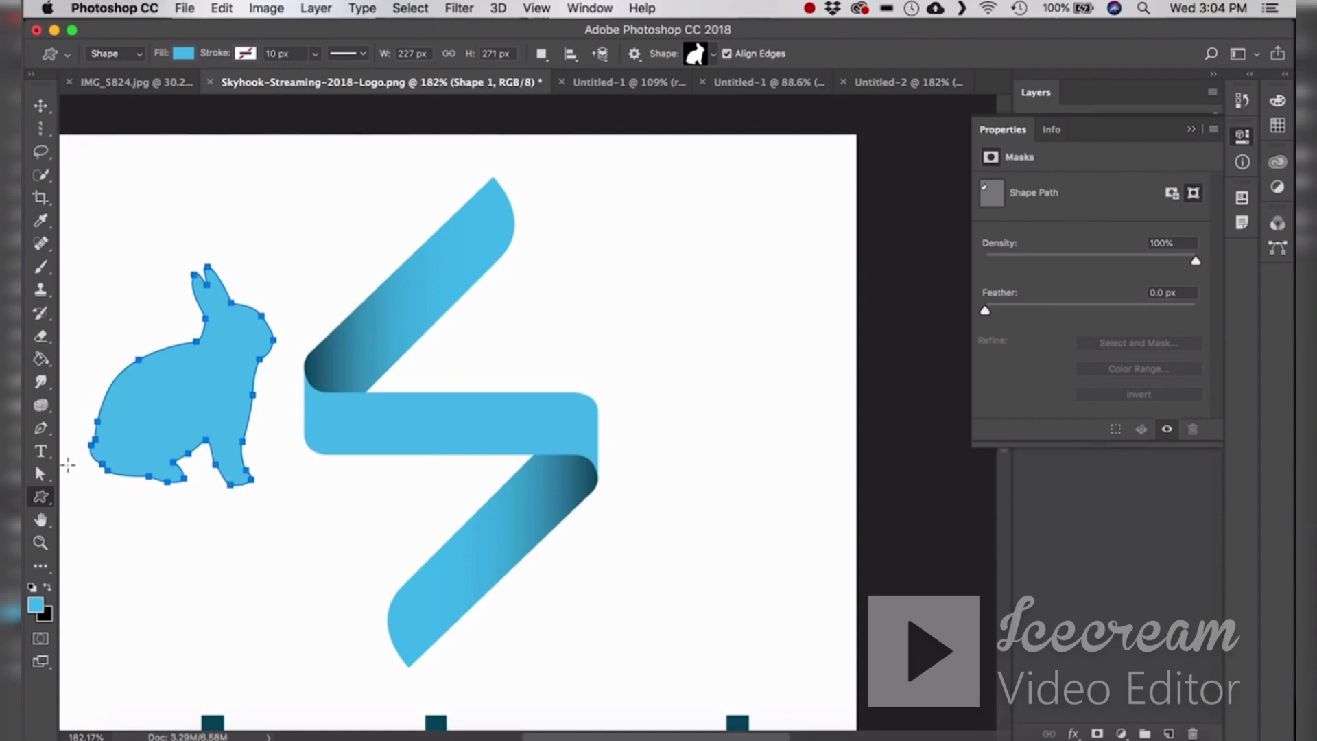
- Pull the anchor point at the back of the rabbit's neck outward with the Direct Selection Tool, and undo it
{"action": "left_click", "coordinate": [39, 475]}
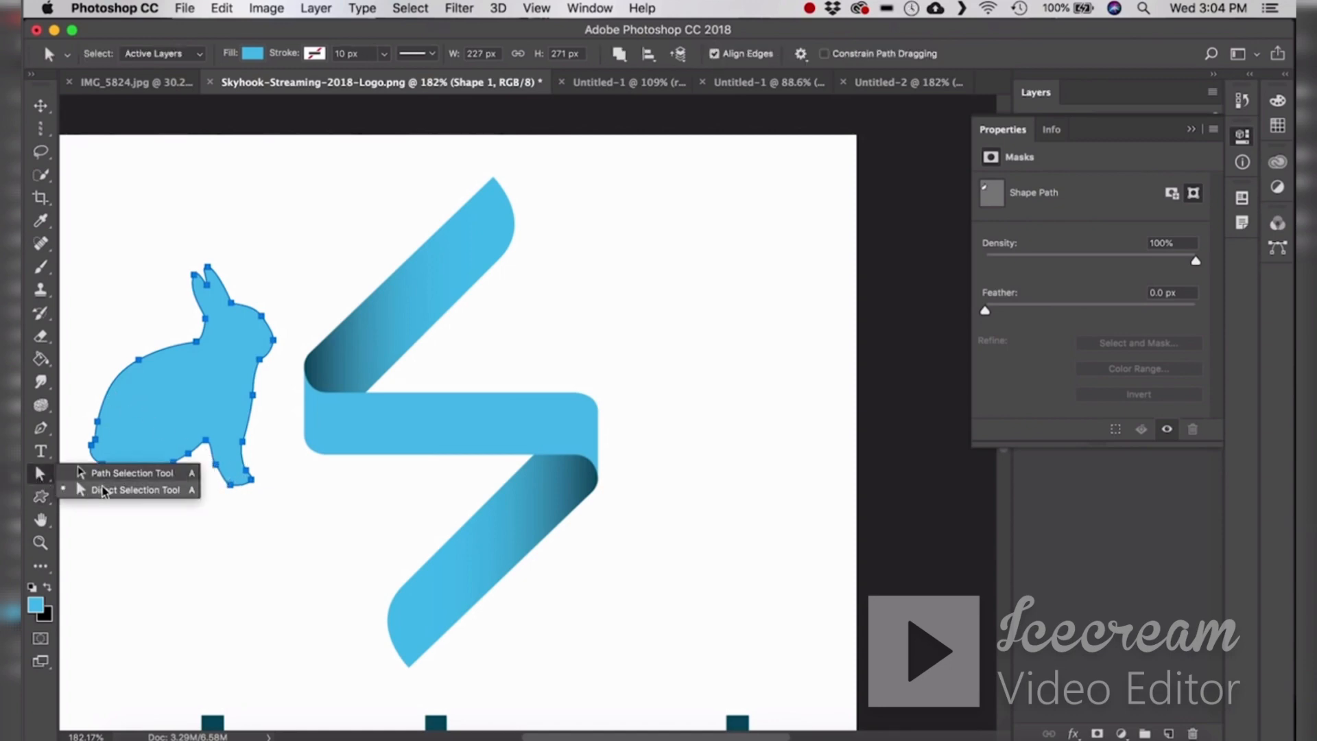
{"action": "left_click", "coordinate": [137, 491]}
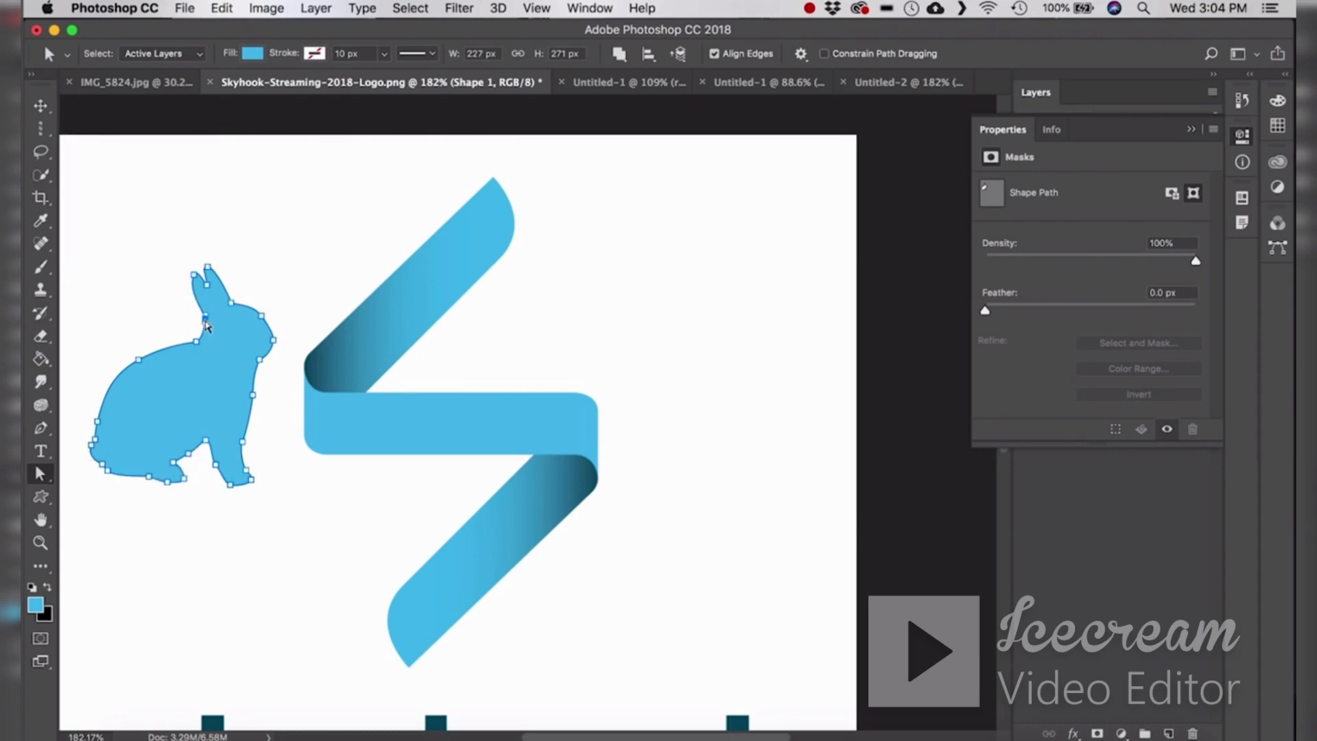
{"action": "left_click_drag", "start_coordinate": [206, 324], "coordinate": [140, 316]}
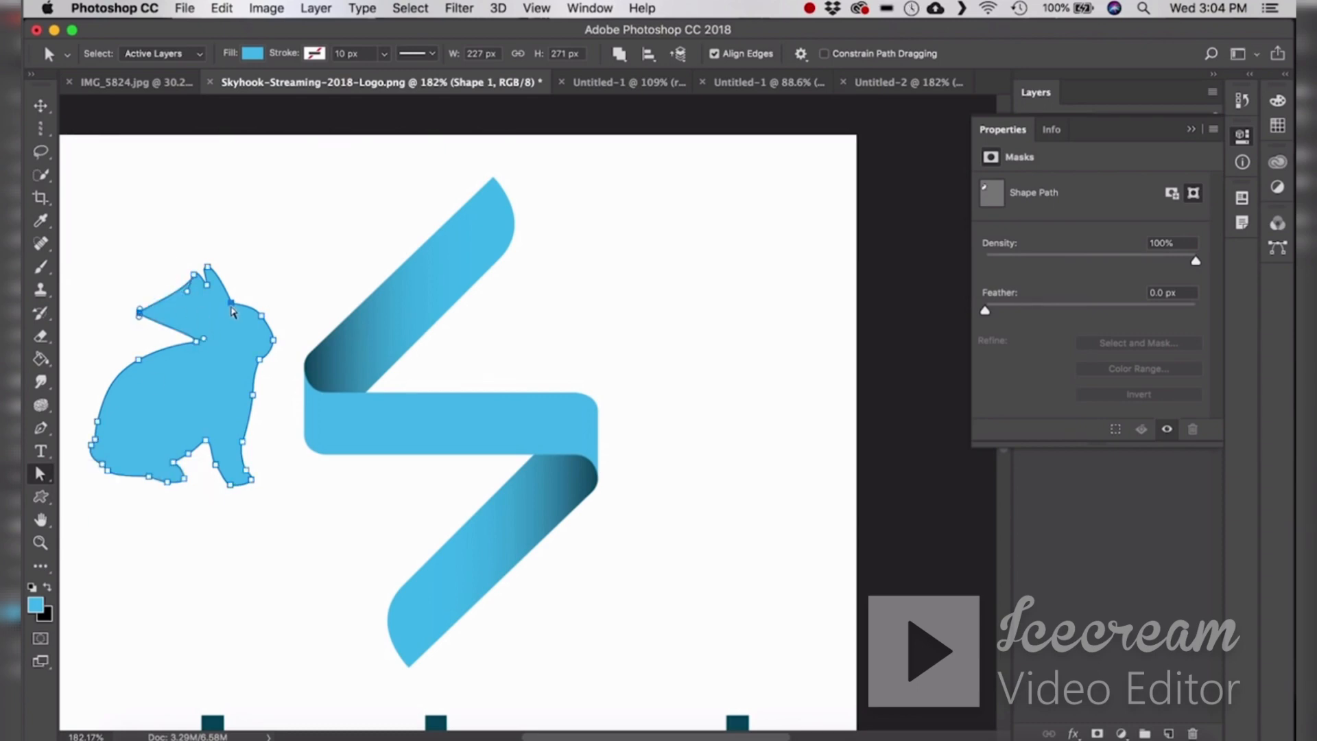
{"action": "key", "text": "super+z"}
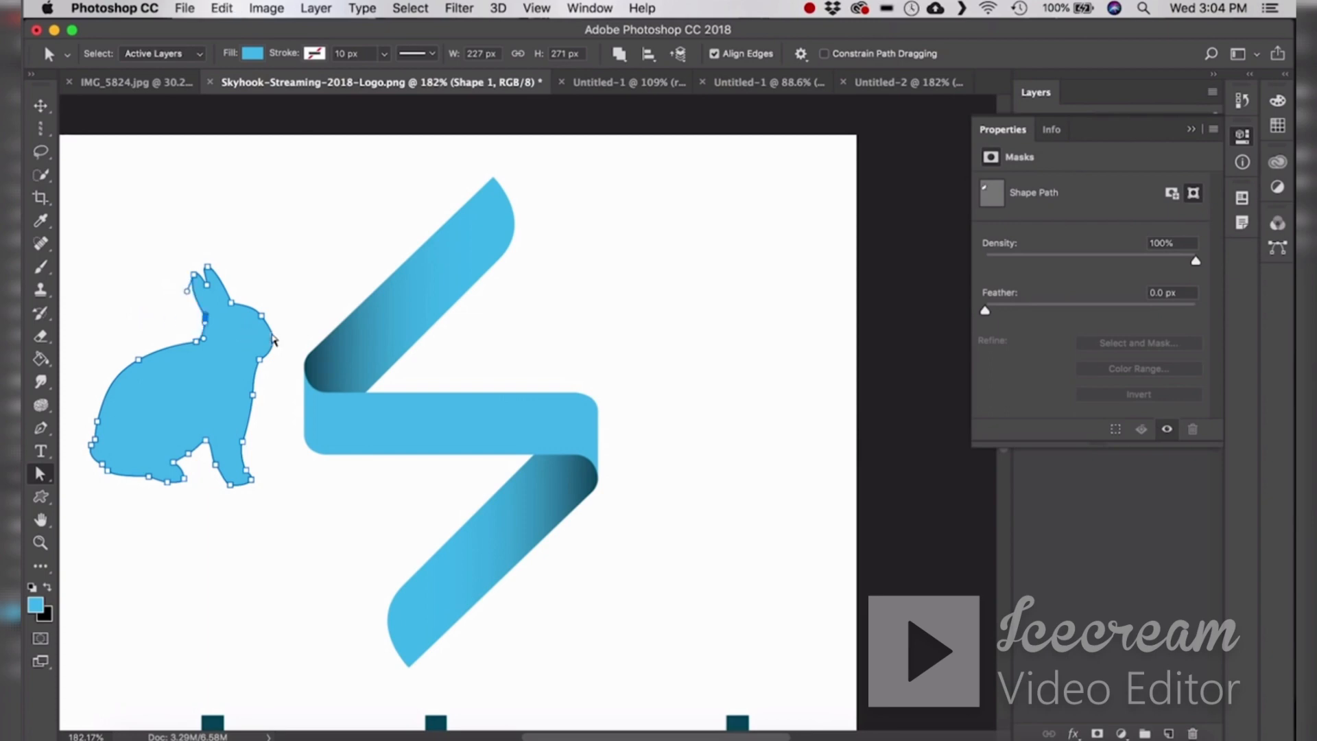
- Try moving anchor points on the rabbit's nose and forehead, undo the changes, and remove the rabbit shape
{"action": "left_click_drag", "start_coordinate": [273, 341], "coordinate": [338, 216]}
{"action": "key", "text": "super+z"}
{"action": "left_click", "coordinate": [261, 318]}
{"action": "left_click_drag", "start_coordinate": [230, 305], "coordinate": [357, 253]}
{"action": "key", "text": "super+z"}
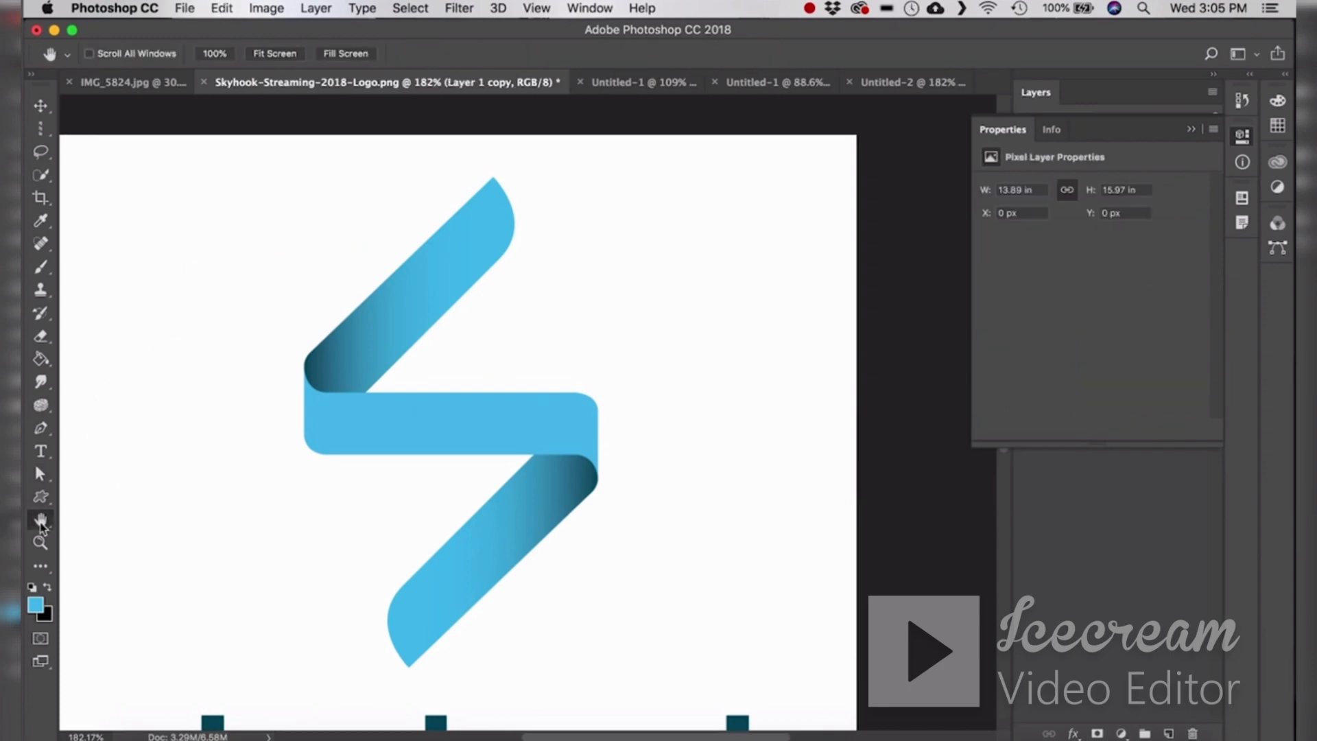
- Pan around the Skyhook logo with the Hand Tool to view the ribbon and the lettering below it
{"action": "left_click", "coordinate": [42, 524]}
{"action": "left_click", "coordinate": [140, 517]}
{"action": "left_click_drag", "start_coordinate": [433, 442], "coordinate": [403, 297]}
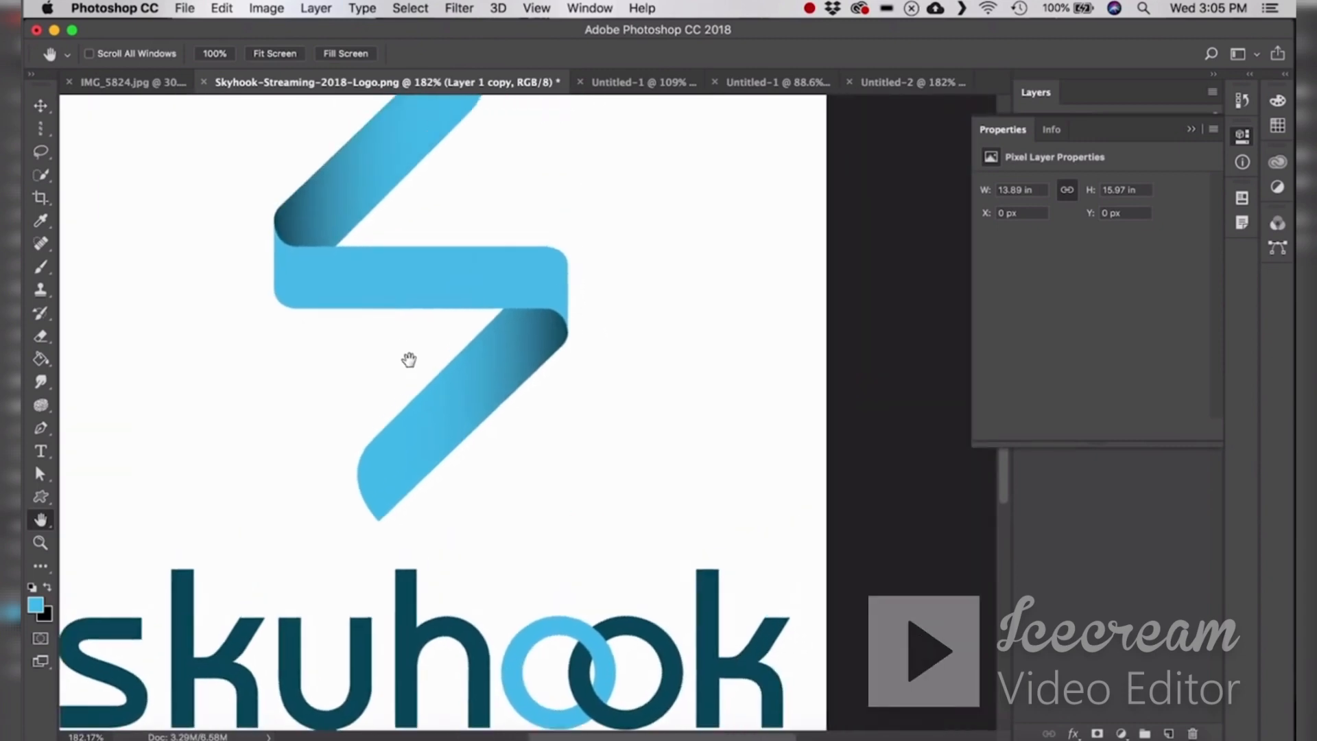
{"action": "left_click_drag", "start_coordinate": [408, 359], "coordinate": [413, 255]}
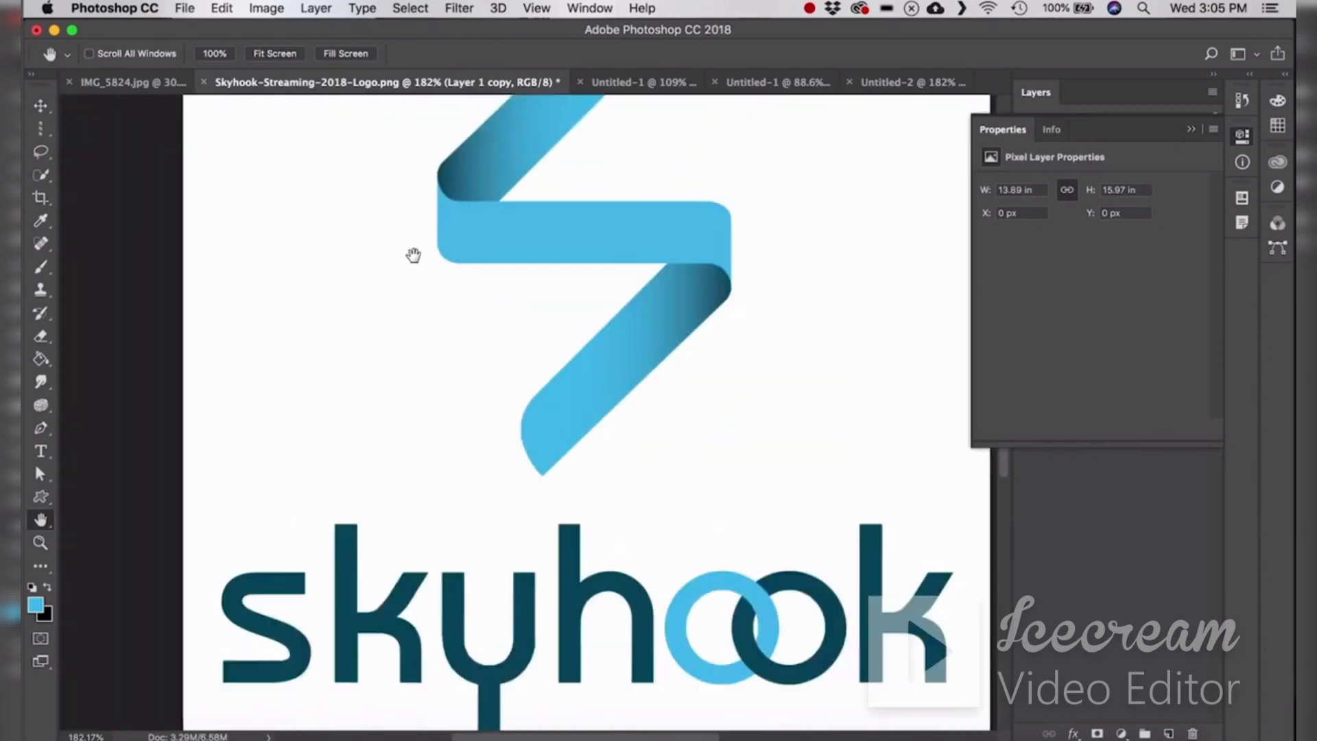
{"action": "left_click_drag", "start_coordinate": [547, 435], "coordinate": [651, 461]}
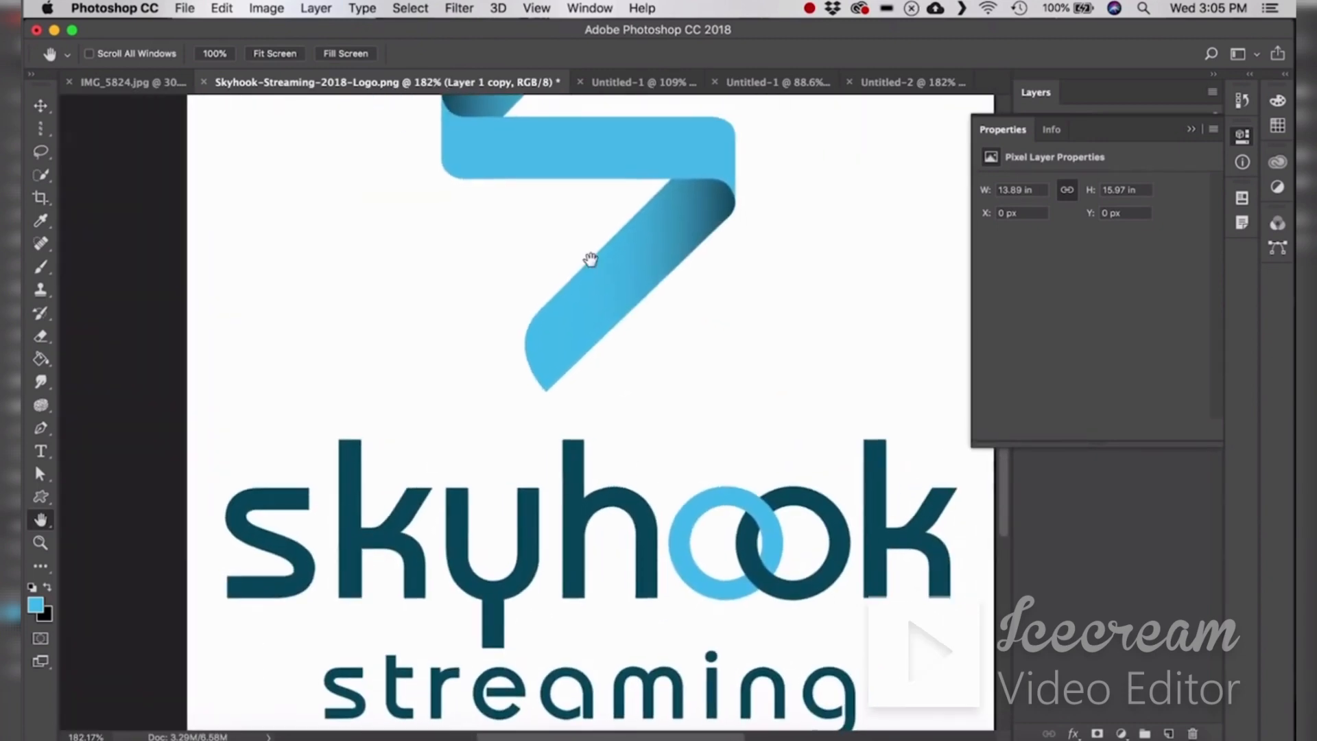
{"action": "mouse_move", "coordinate": [590, 260]}
{"action": "left_mouse_down"}
{"action": "mouse_move", "coordinate": [606, 226]}
{"action": "mouse_move", "coordinate": [558, 279]}
{"action": "mouse_move", "coordinate": [585, 296]}
{"action": "mouse_move", "coordinate": [600, 425]}
{"action": "mouse_move", "coordinate": [596, 123]}
{"action": "mouse_move", "coordinate": [585, 382]}
{"action": "mouse_move", "coordinate": [590, 262]}
{"action": "left_mouse_up"}
- Switch to the Rotate View Tool and collapse the Properties panel to reveal the layers
{"action": "right_click", "coordinate": [41, 519]}
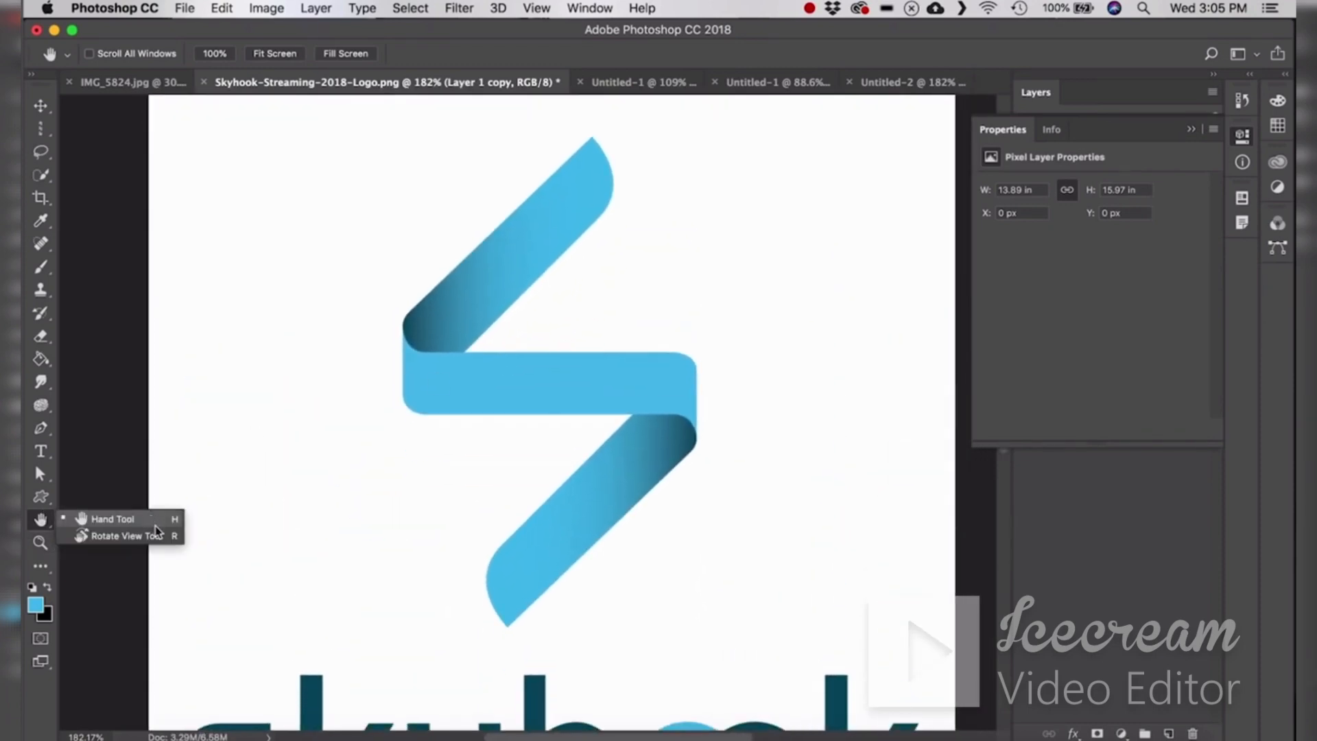
{"action": "left_click", "coordinate": [171, 535]}
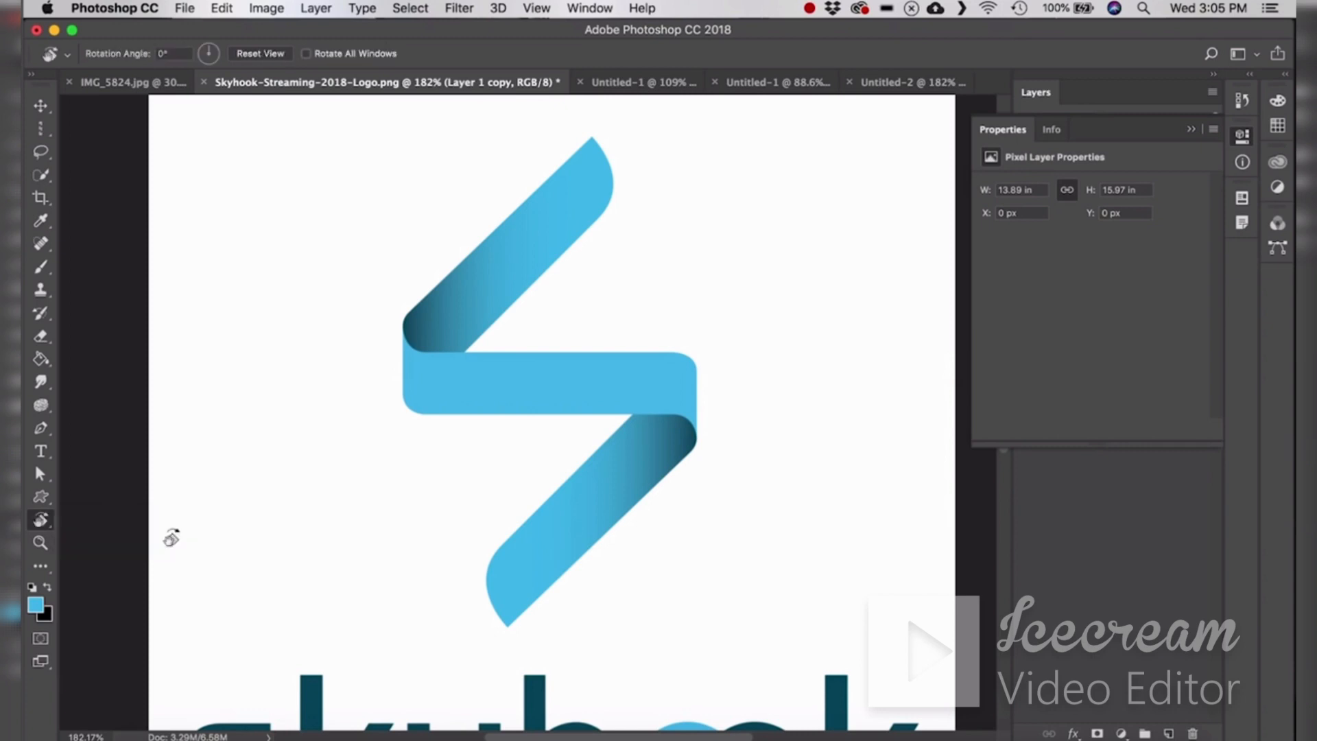
{"action": "left_click", "coordinate": [1244, 137]}
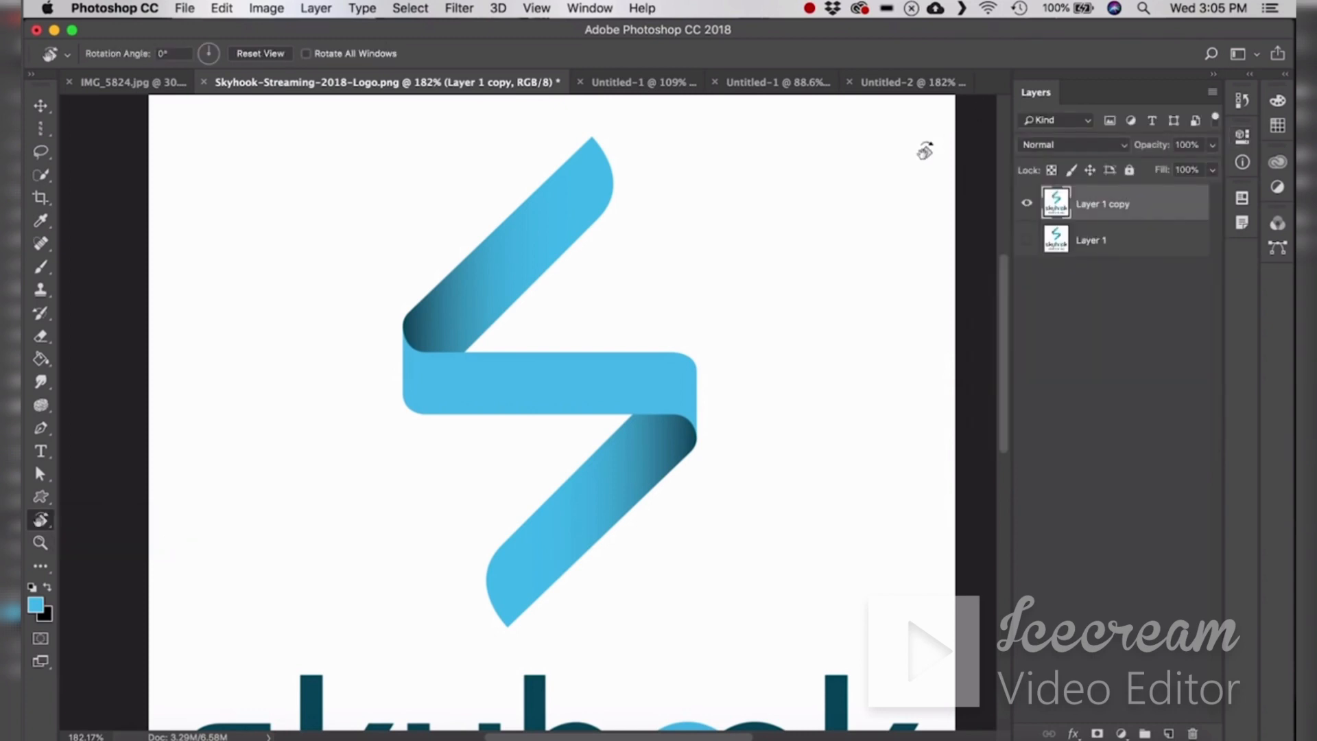
{"action": "scroll", "coordinate": [675, 205], "scroll_direction": "down", "scroll_amount": 7}
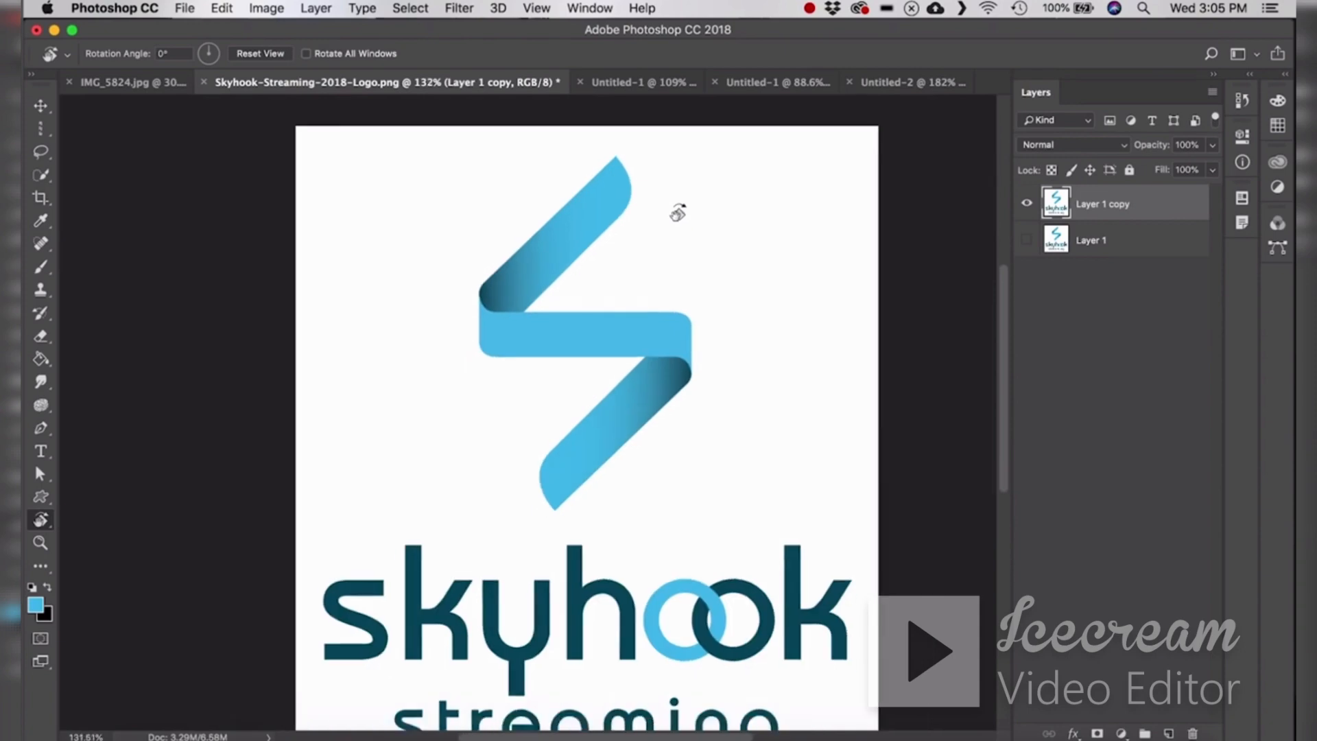